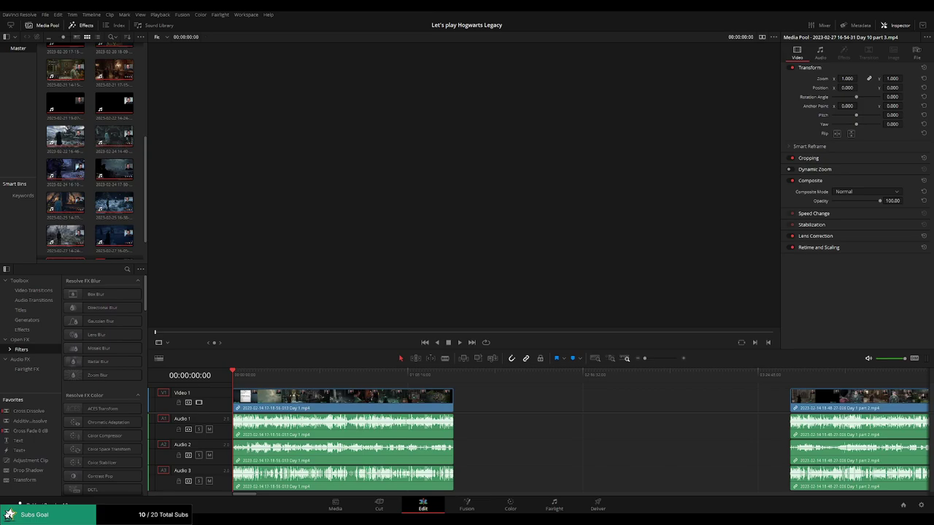
- Play the timeline, zoom in, and park the playhead at the two-second mark
left_click(232, 398)
key("space")
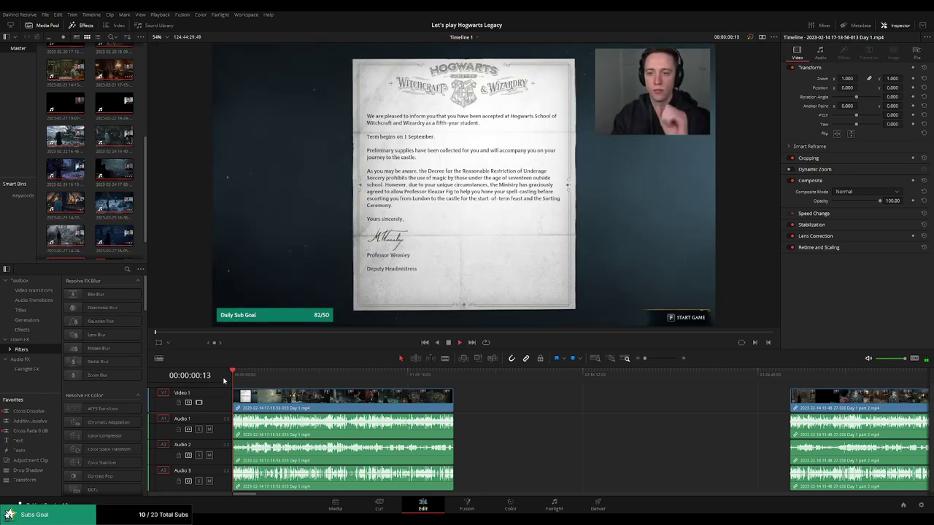
scroll(230, 396, "up", 3)
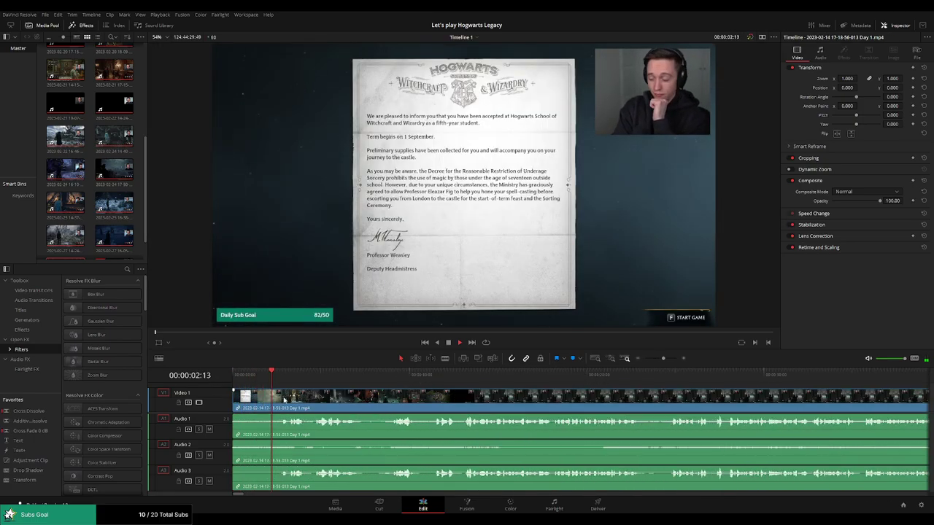
scroll(286, 400, "up", 2)
left_click(332, 373)
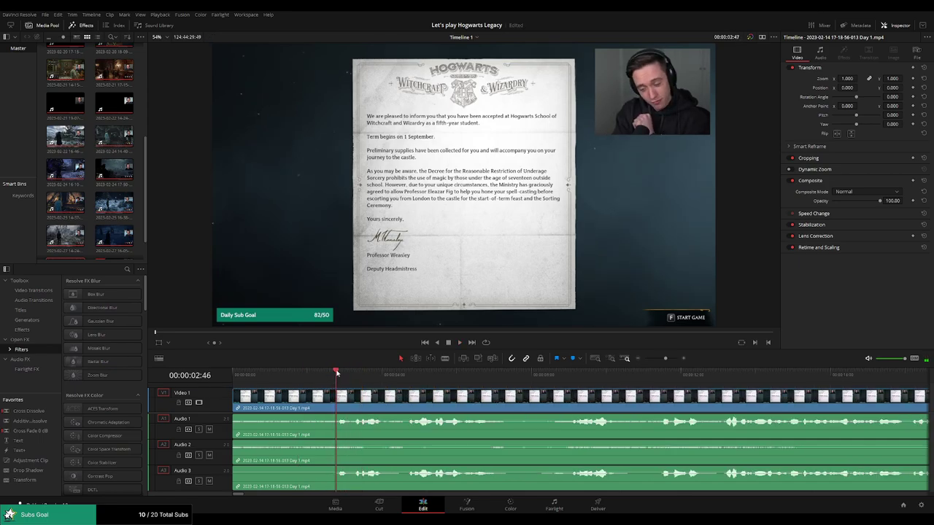
left_click_drag(332, 373, 307, 373)
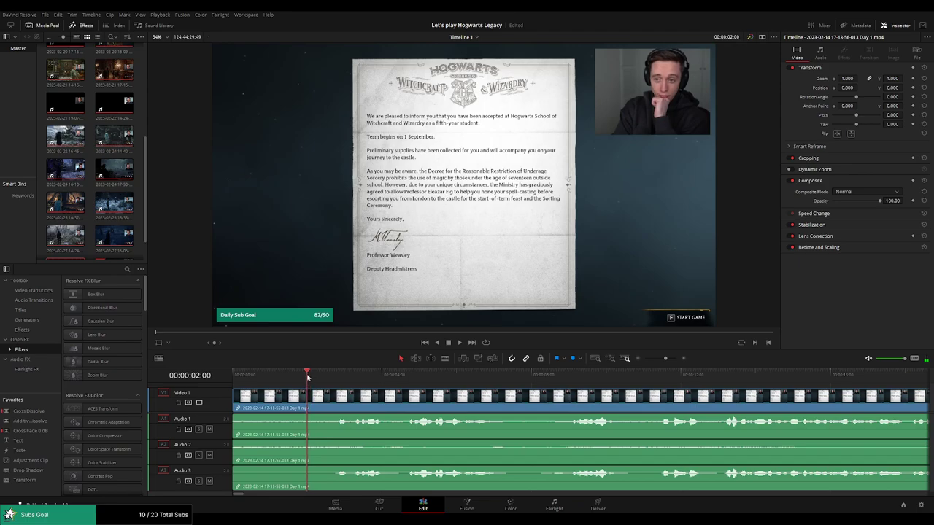
- Blade the Day 1 clip at two seconds, delete the head, and slide the clip to the timeline start
key("b")
left_click(309, 400)
key("a")
left_click(270, 400)
key("Delete")
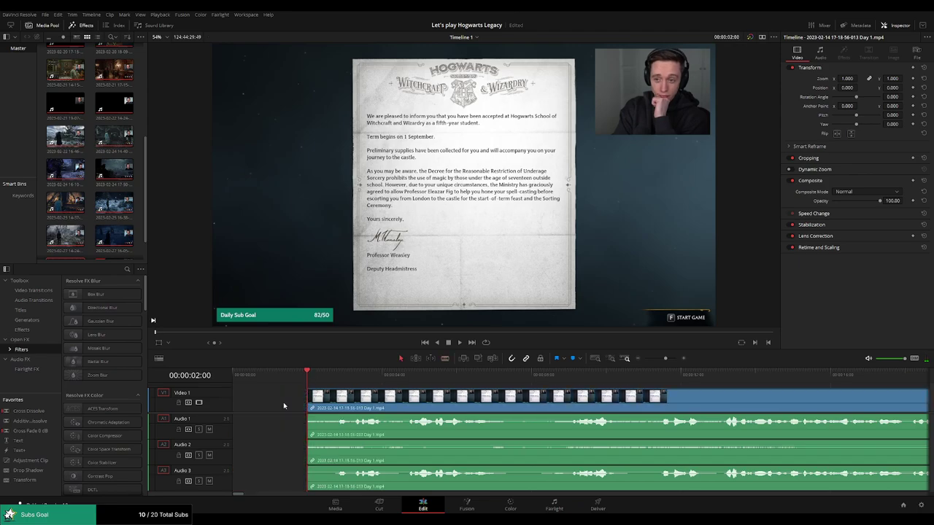
mouse_move(332, 410)
left_mouse_down()
mouse_move(240, 395)
mouse_move(272, 394)
left_mouse_up()
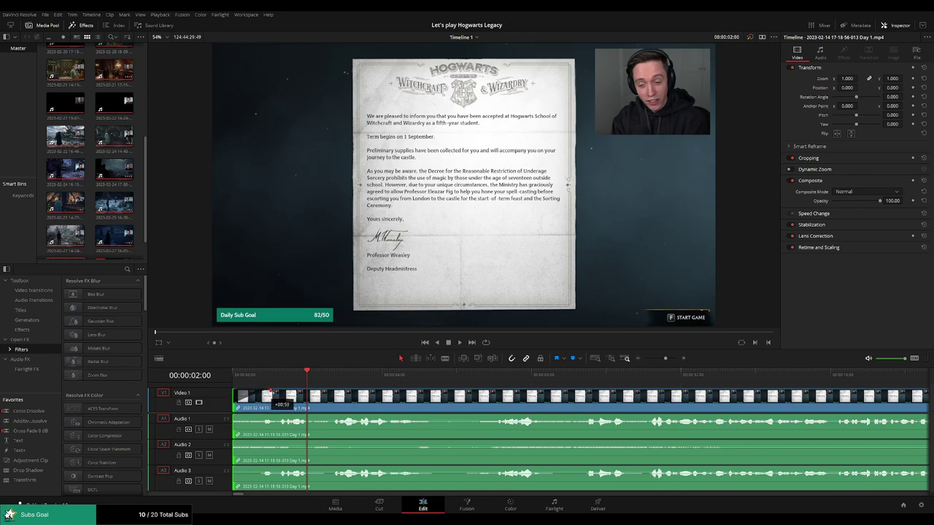
- Add short fade-ins at the start of Audio 1, 2 and 3, then play from the beginning to check
mouse_move(237, 416)
left_mouse_down()
mouse_move(277, 417)
mouse_move(267, 419)
left_mouse_up()
left_click_drag(239, 447, 272, 442)
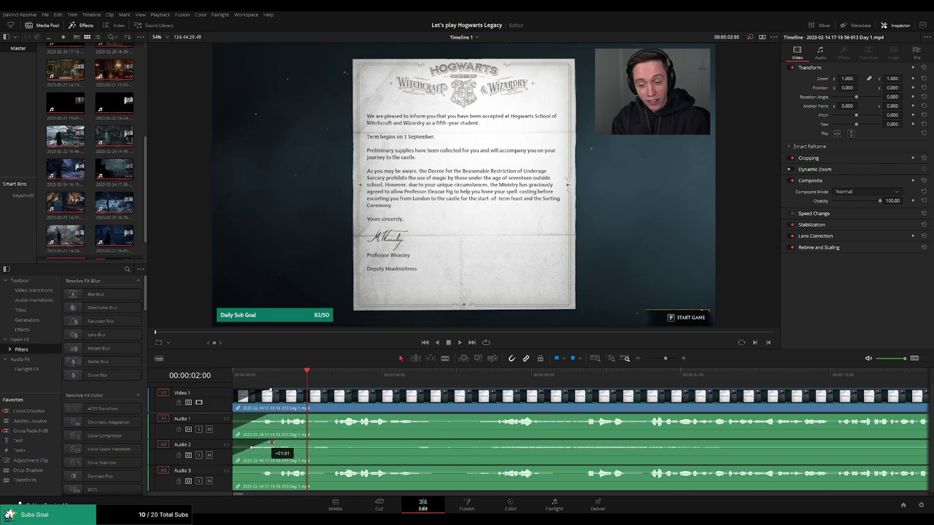
left_click_drag(235, 468, 271, 468)
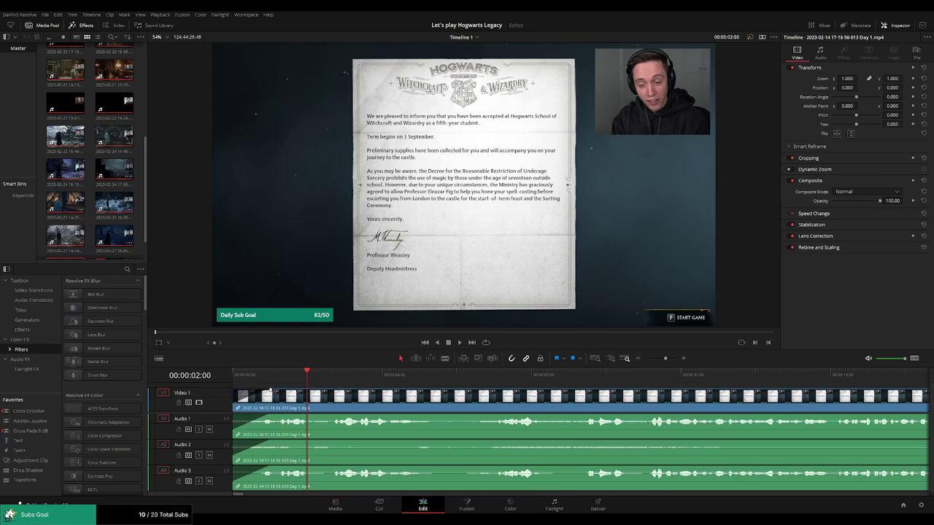
key("Home")
key("space")
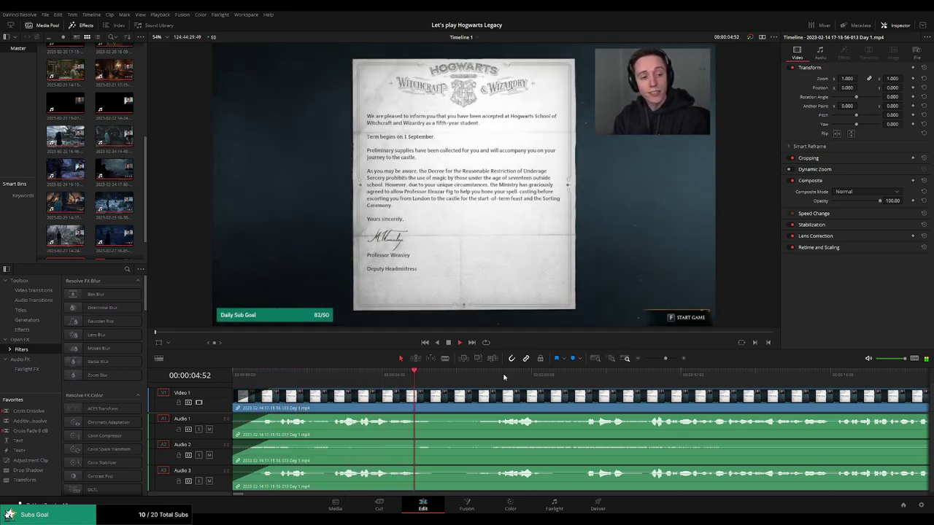
left_click_drag(665, 359, 652, 362)
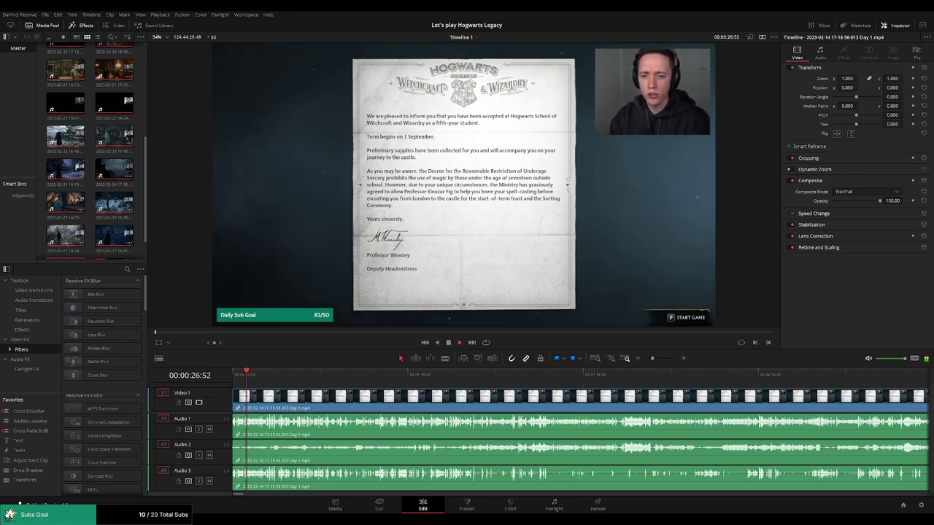
- Mute the Audio 3 and Audio 2 tracks while reviewing later scenes around 00:12:48–00:15:15
left_click_drag(248, 375, 619, 395)
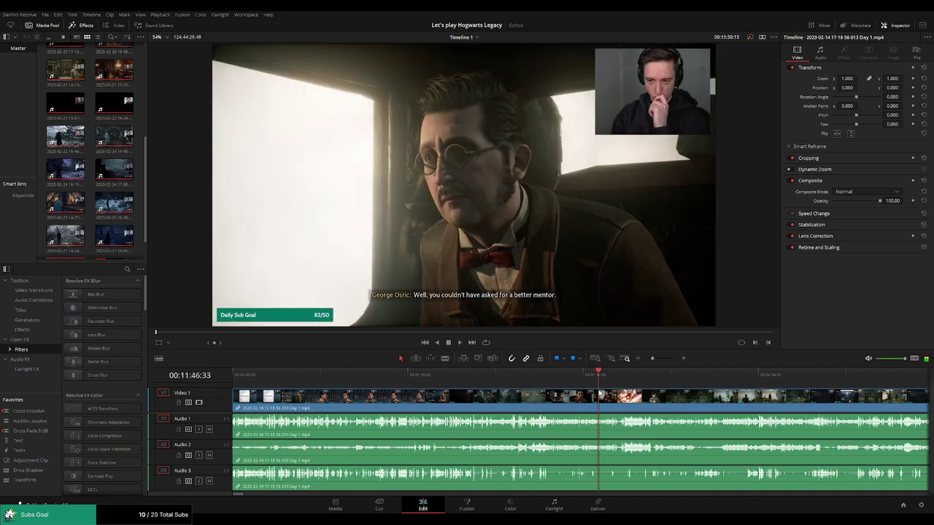
key("space")
left_click(210, 481)
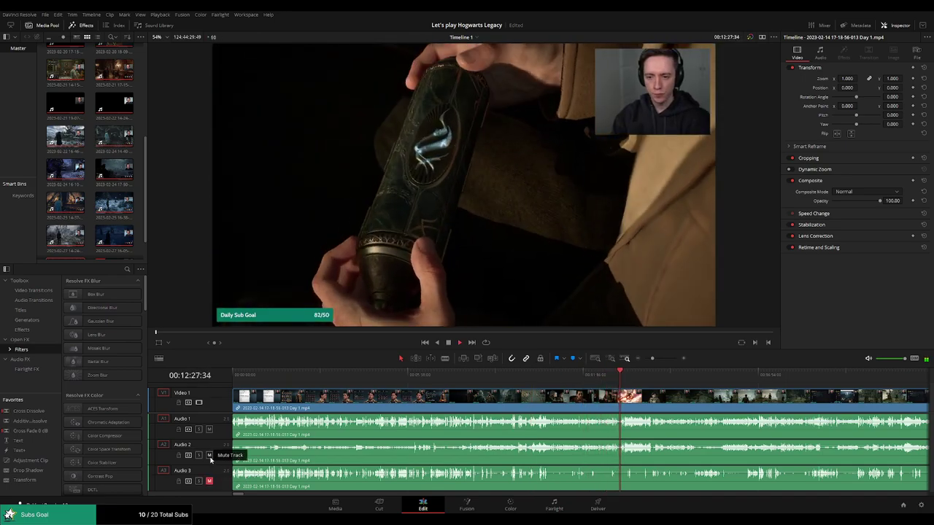
left_click(209, 455)
left_click(632, 382)
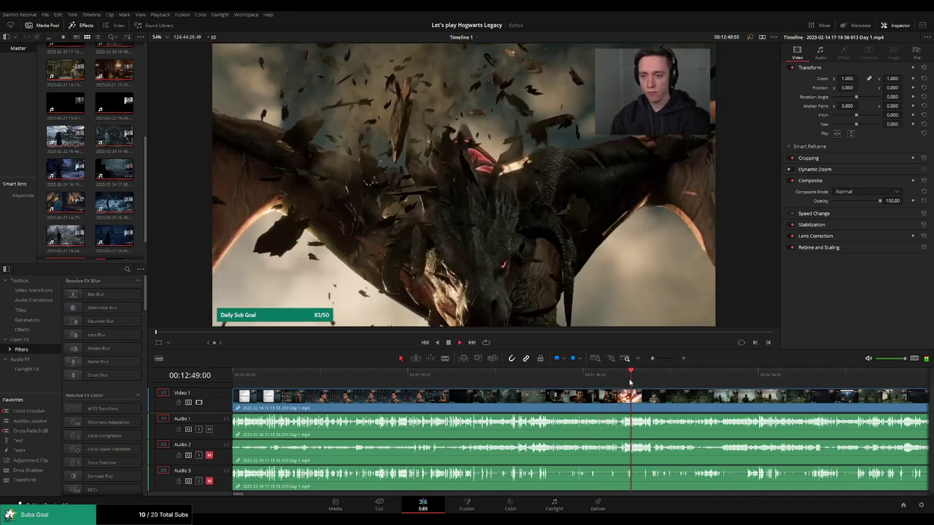
left_click_drag(632, 382, 708, 382)
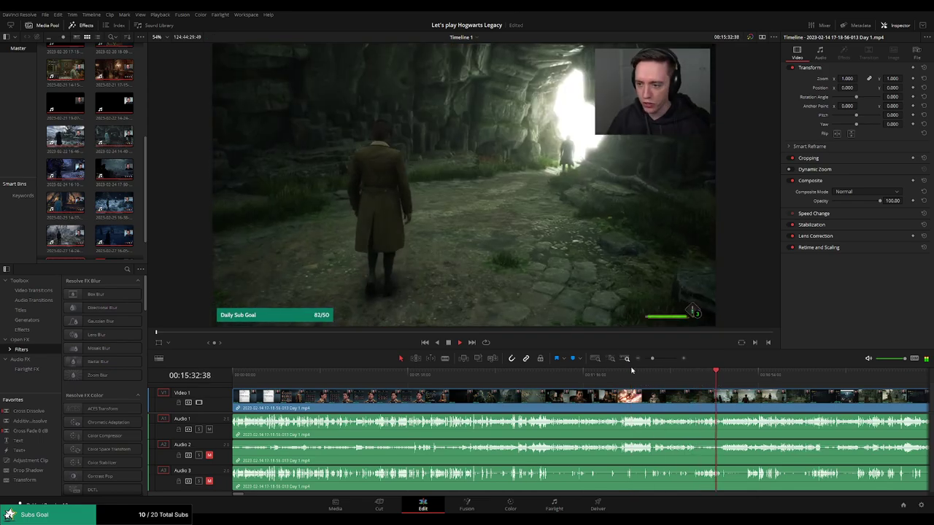
left_click_drag(642, 358, 645, 358)
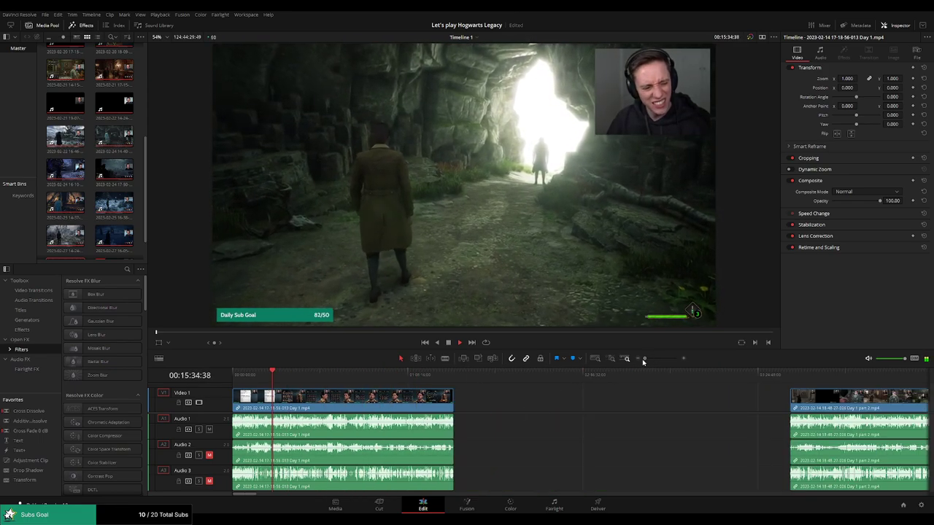
left_click_drag(250, 375, 361, 391)
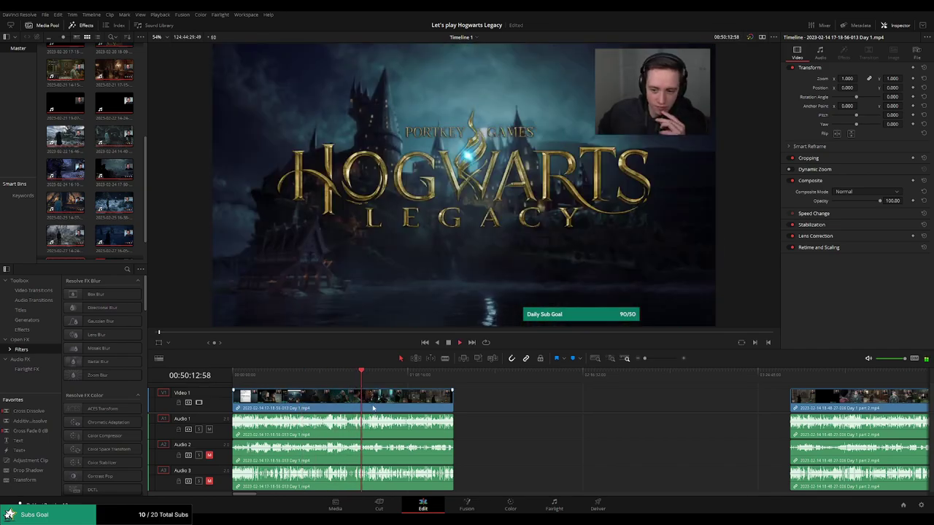
- Scrub the Day 1 clip forward past the castle hall scene to around 00:52:00
scroll(374, 407, "up", 3)
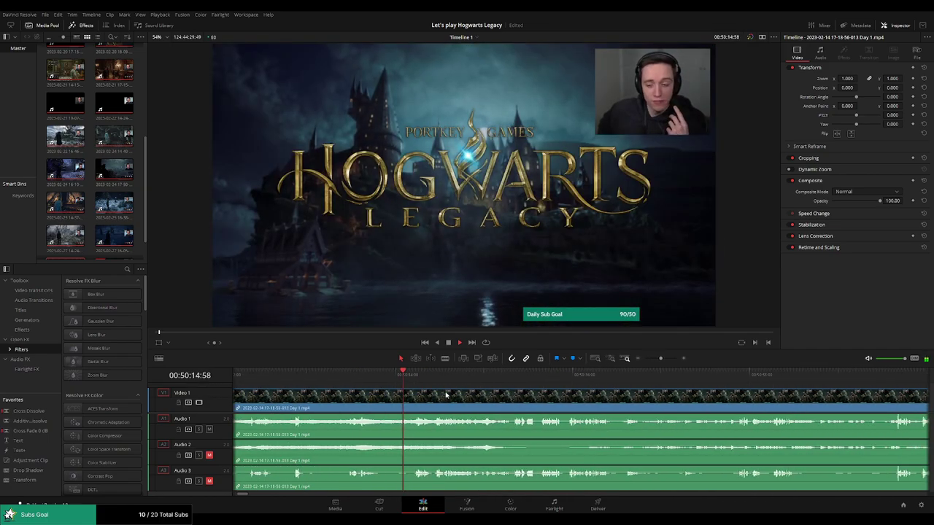
left_click_drag(404, 374, 567, 373)
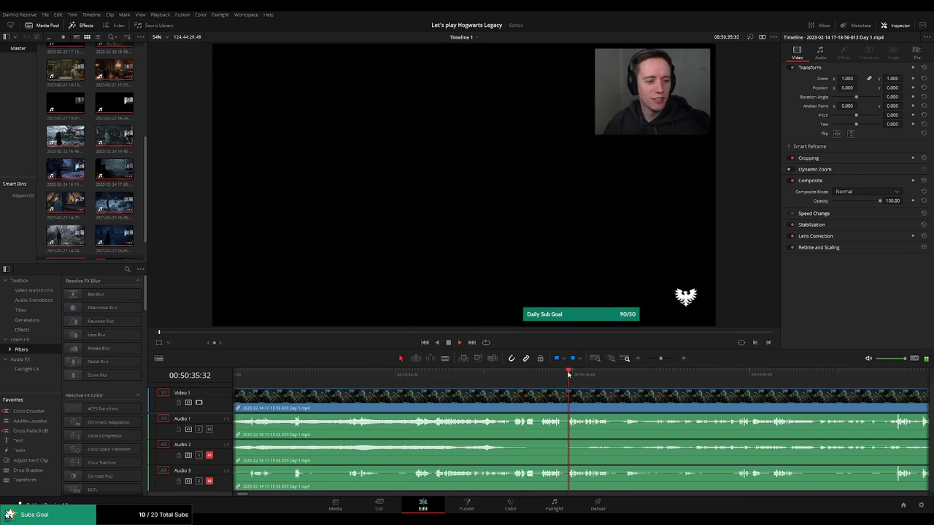
left_click_drag(566, 374, 628, 374)
mouse_move(456, 385)
left_mouse_down()
mouse_move(563, 400)
mouse_move(490, 385)
mouse_move(786, 394)
left_mouse_up()
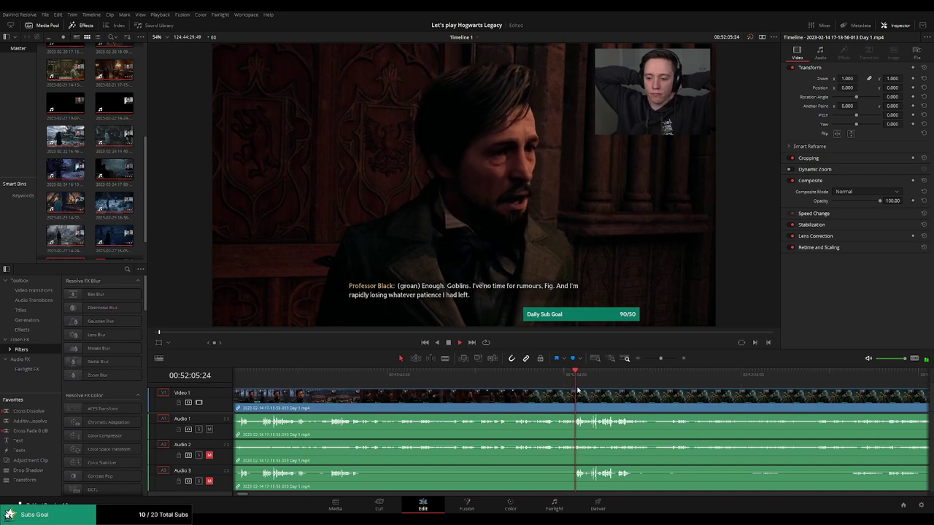
left_click(538, 376)
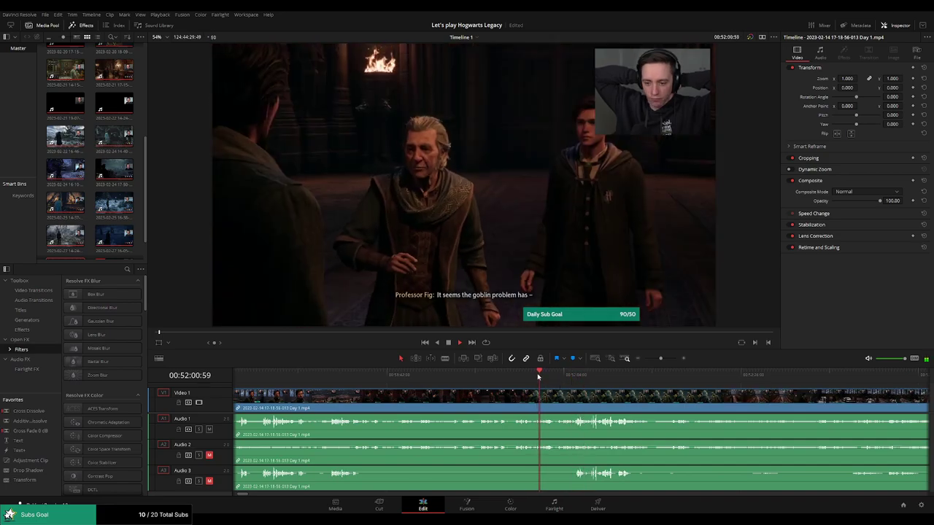
left_click(622, 375)
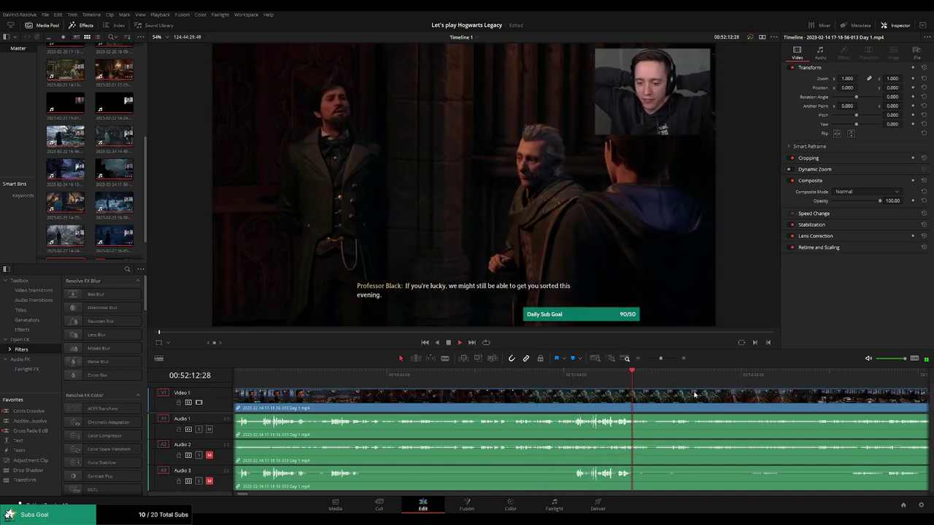
- Pinpoint the start of the sorting scene, parking the playhead near 00:52:35
left_click(448, 376)
left_click(461, 376)
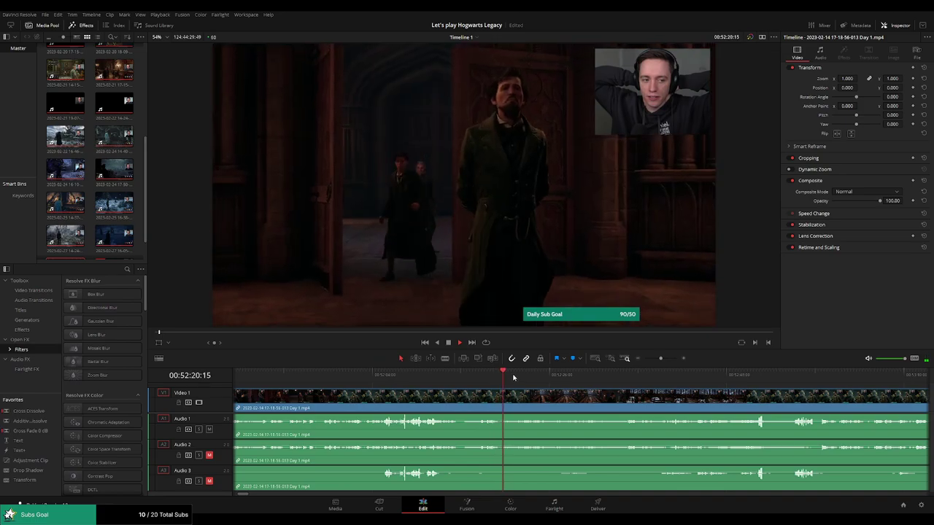
left_click(596, 381)
left_click(621, 380)
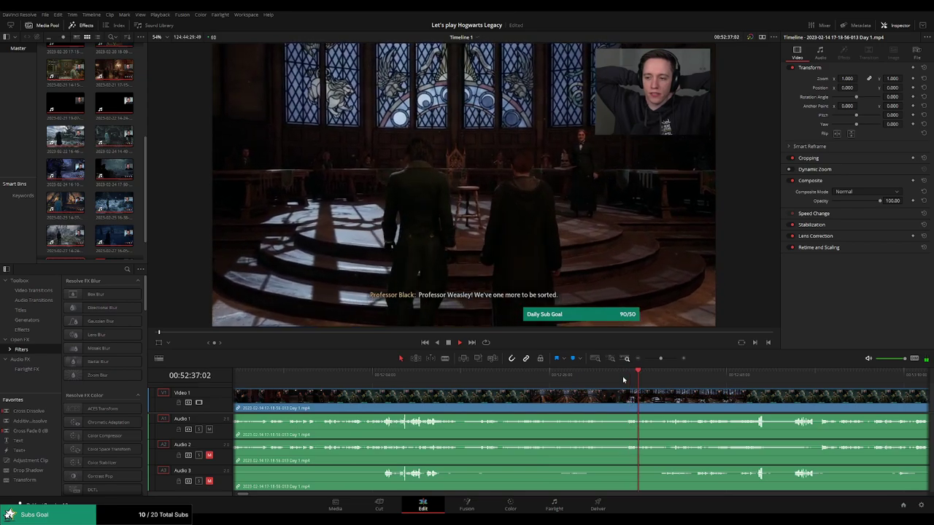
left_click(580, 380)
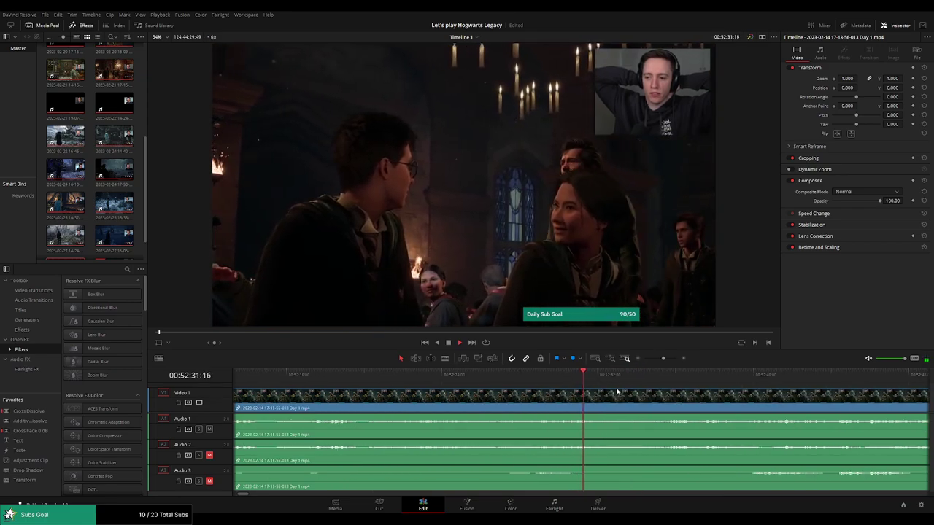
scroll(613, 387, "down", 2)
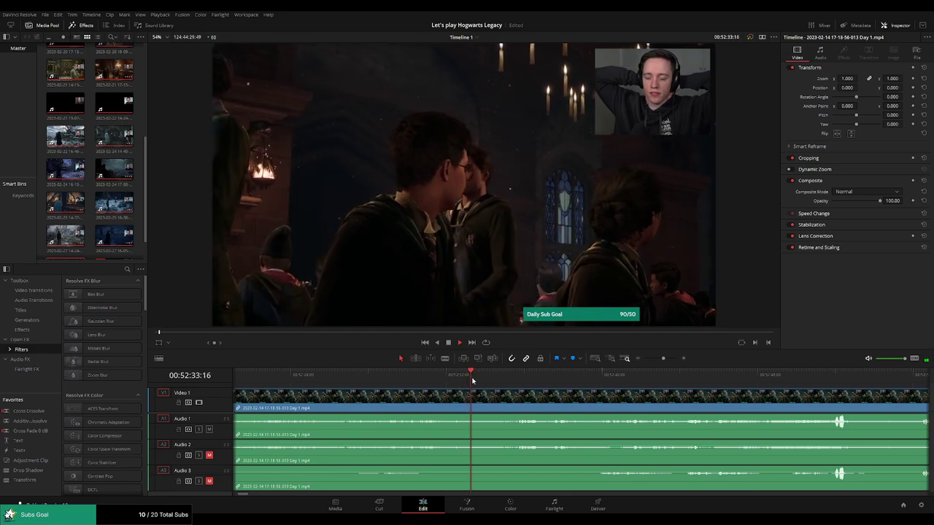
scroll(584, 380, "up", 2)
mouse_move(624, 375)
left_mouse_down()
mouse_move(706, 380)
mouse_move(652, 380)
mouse_move(699, 394)
left_mouse_up()
- Cut all tracks at about 00:52:34, nudge the edit point slightly later, and play across it
key("b")
left_click(653, 399)
key("a")
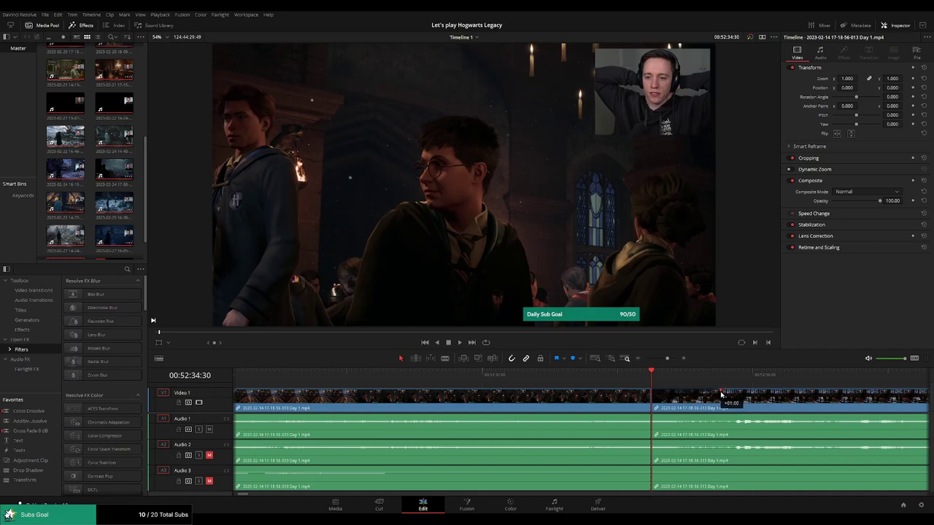
left_click_drag(721, 394, 655, 381)
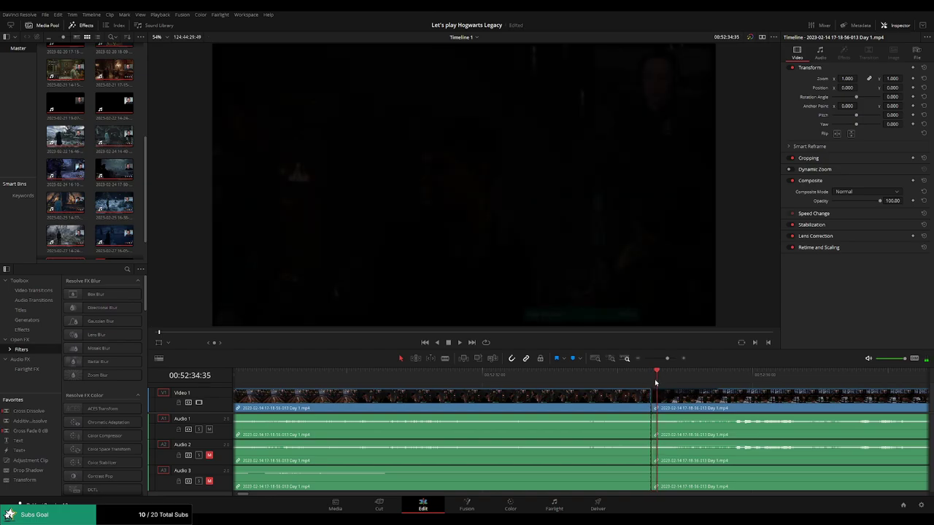
left_click(654, 408)
key("space")
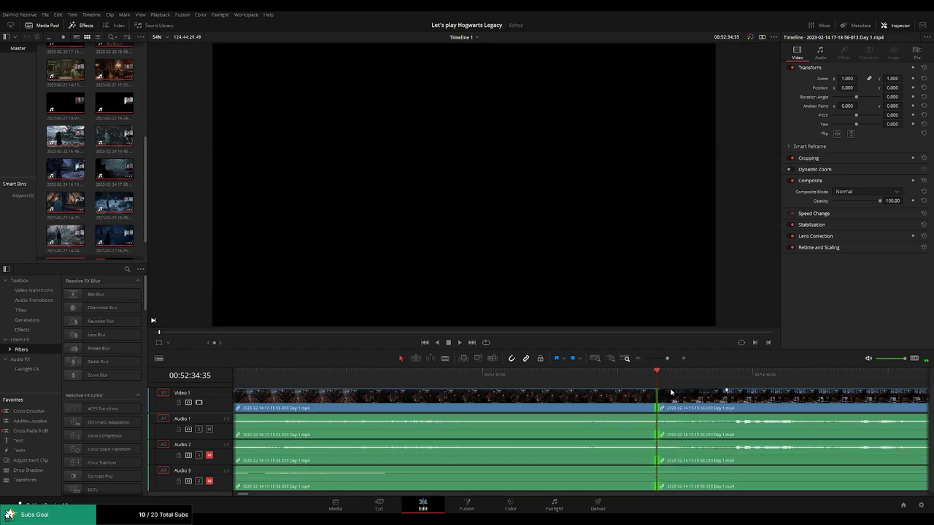
left_click(662, 382)
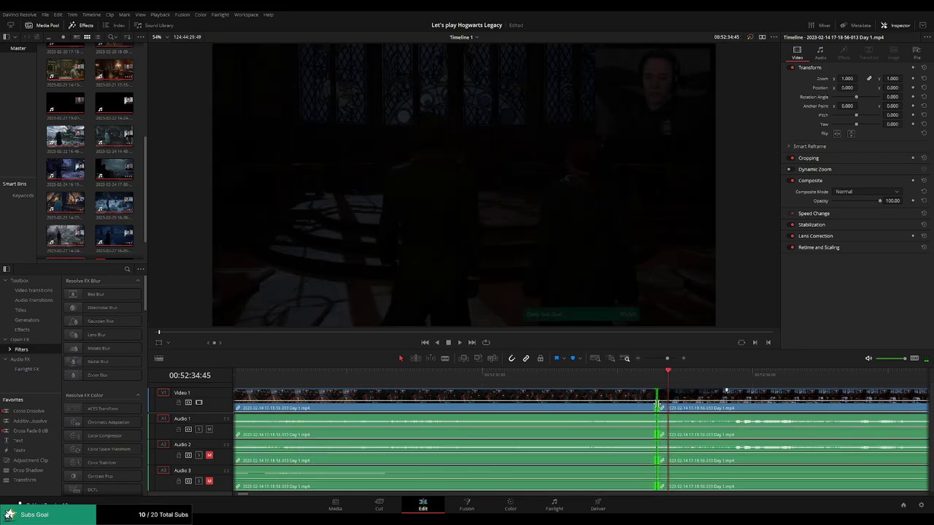
- Shift the edit point slightly later and fade Audio 1–3 out before the Day 1 cut
mouse_move(657, 403)
left_mouse_down()
mouse_move(668, 390)
mouse_move(625, 393)
left_mouse_up()
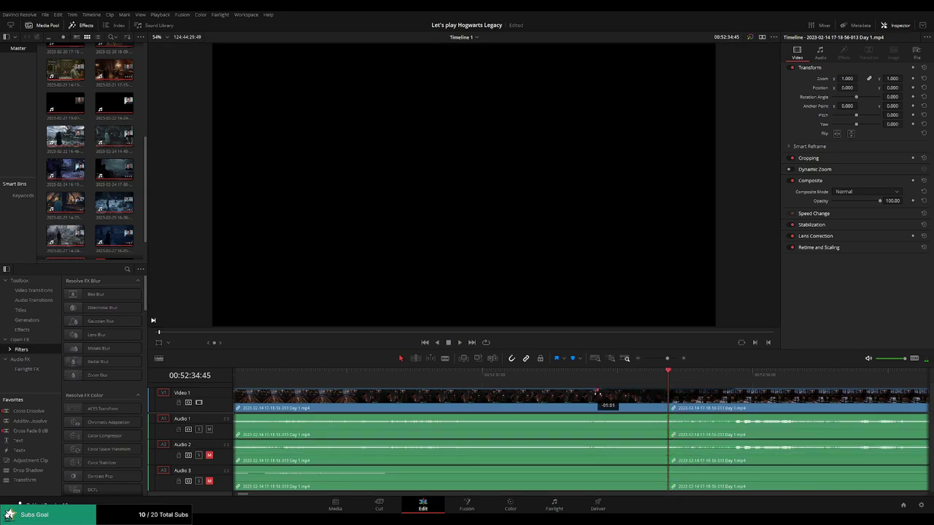
left_click_drag(666, 417, 610, 417)
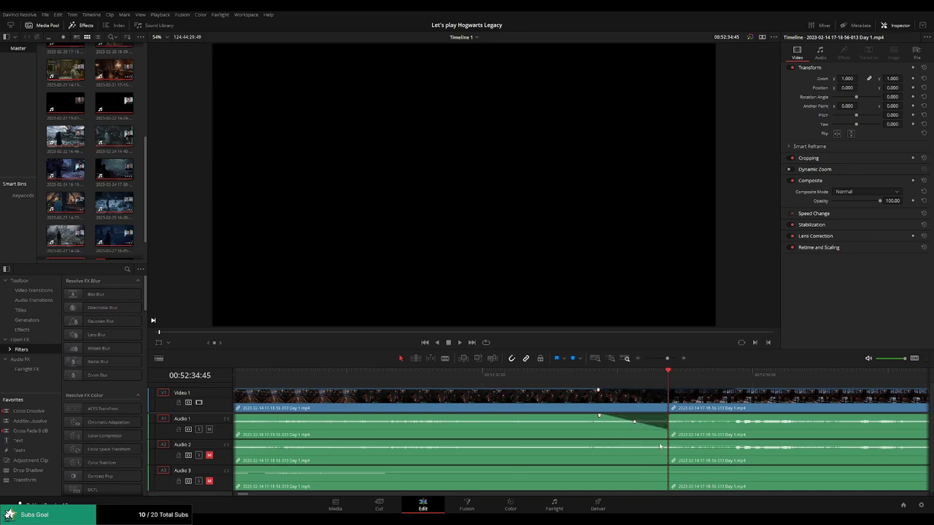
left_click_drag(642, 443, 597, 443)
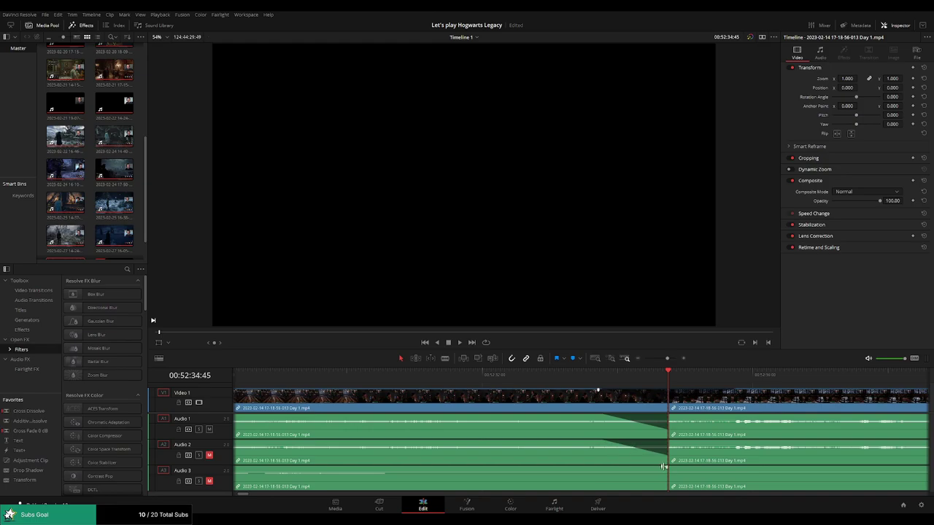
left_click_drag(667, 467, 617, 467)
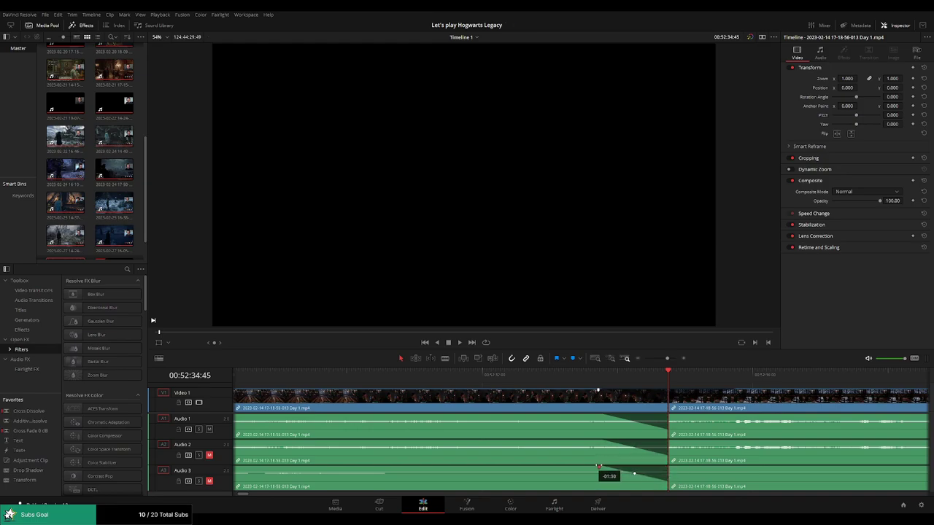
- Fade Audio 1–3 back in on the following piece and play back to hear the fades
left_click_drag(669, 415, 722, 416)
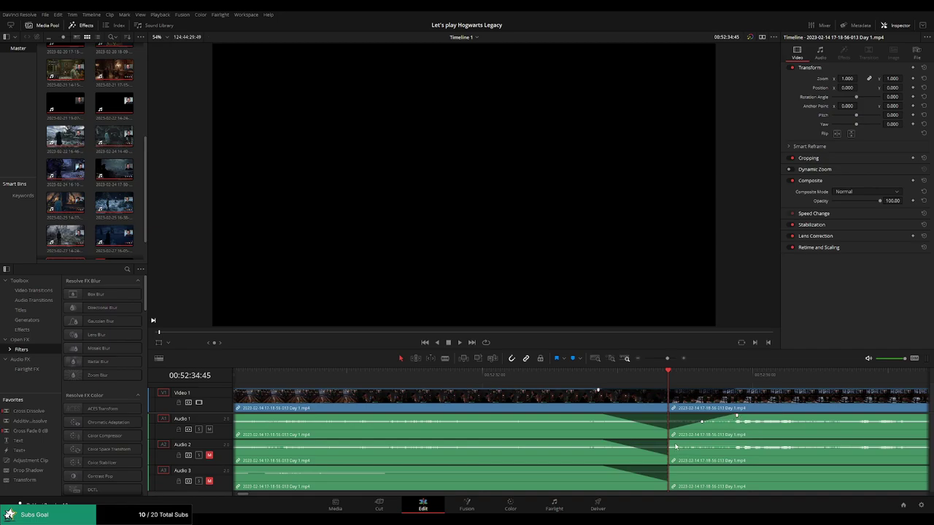
left_click_drag(675, 446, 728, 443)
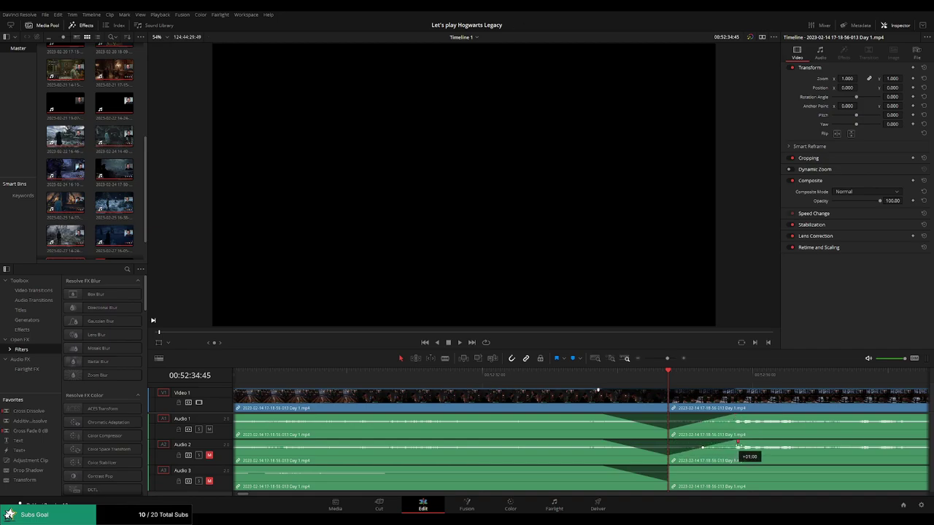
left_click_drag(691, 467, 733, 469)
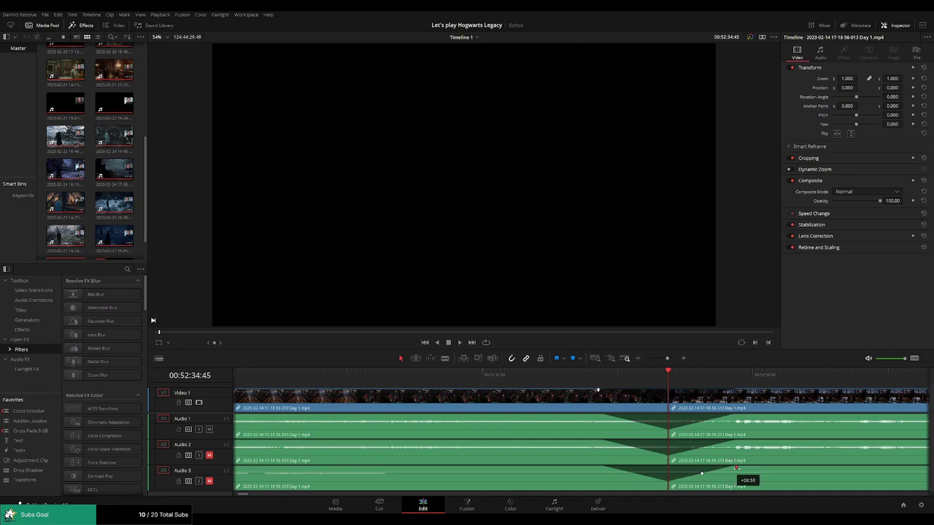
key("space")
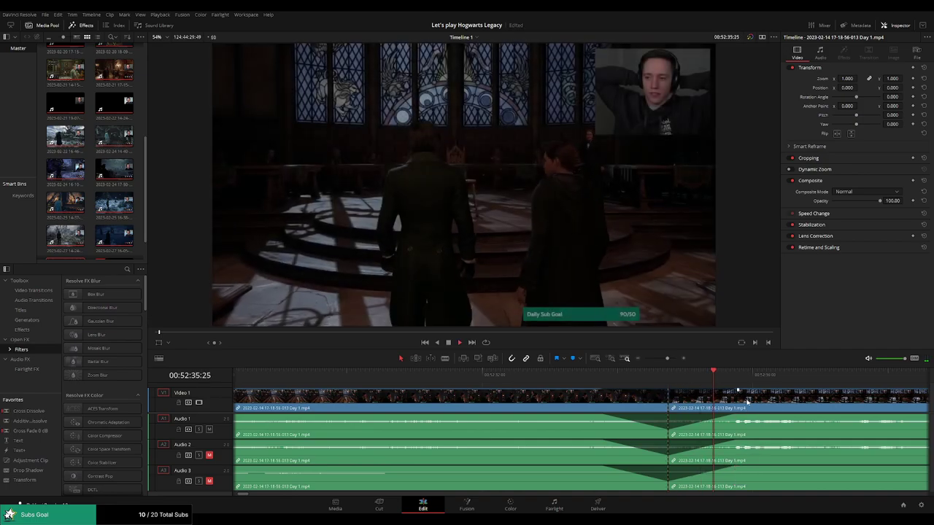
scroll(655, 405, "down", 5)
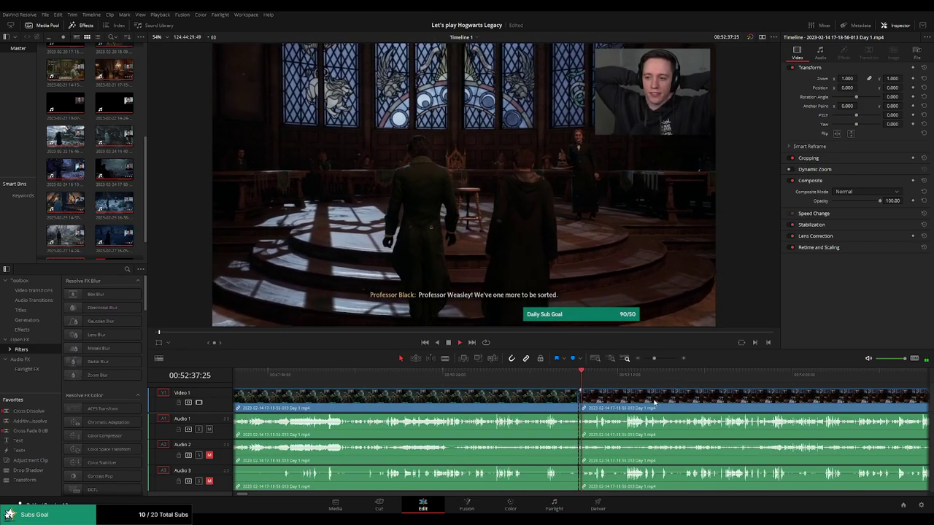
left_click_drag(657, 358, 644, 358)
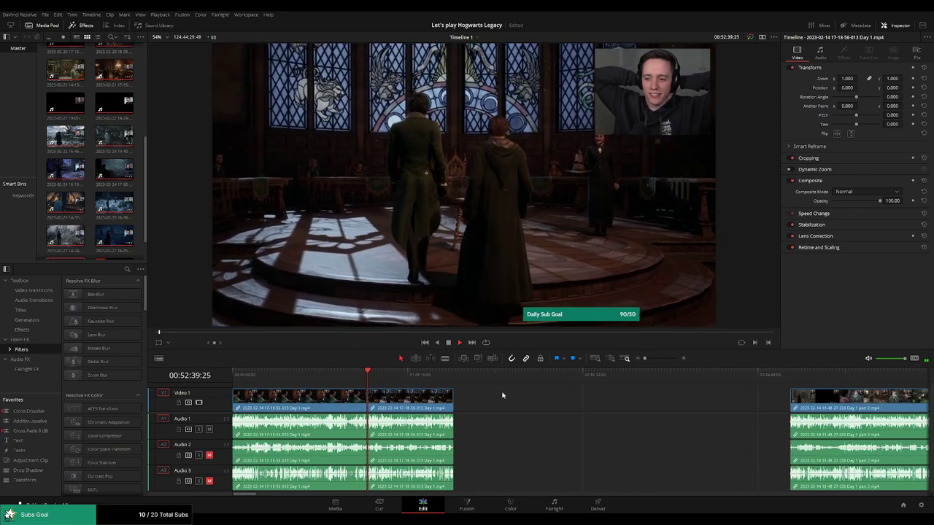
key("space")
left_click(233, 376)
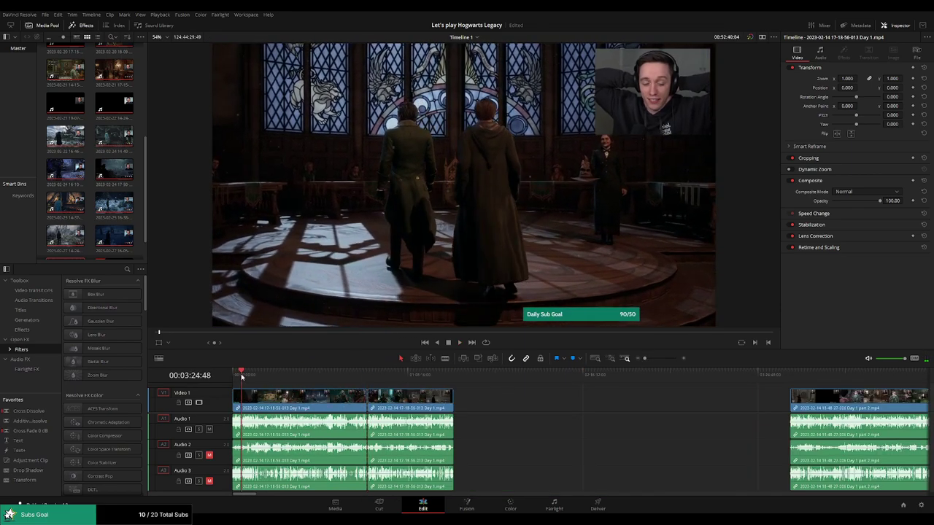
scroll(411, 397, "right", 3)
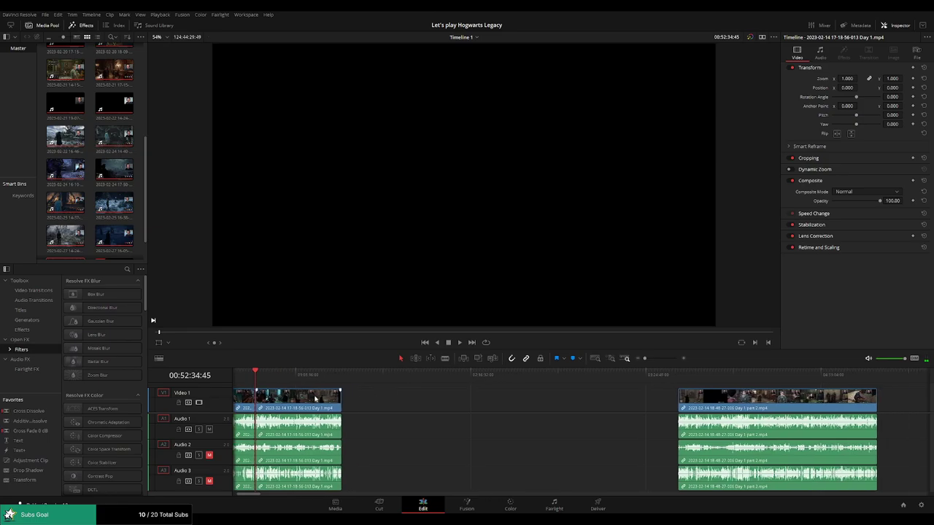
- Pull the middle Day 1 piece aside and snap it to the playhead at 02:00:00:00, then play it
left_click_drag(292, 400, 513, 400)
left_click(361, 406)
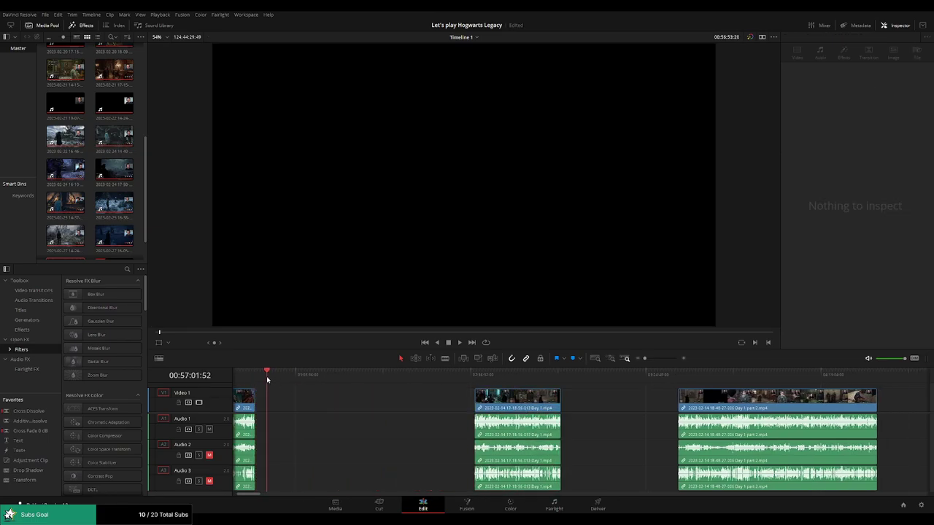
left_click_drag(413, 394, 429, 394)
left_click(429, 392)
scroll(596, 388, "up", 3)
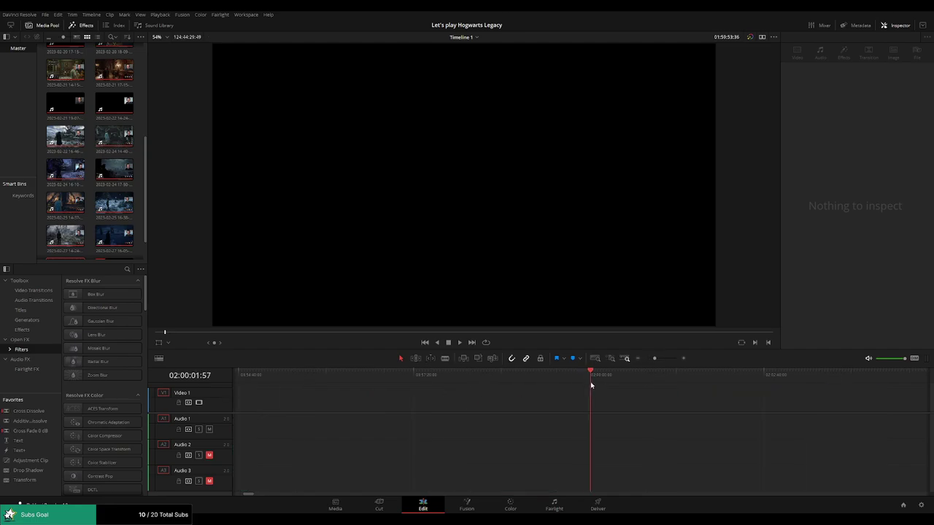
left_click(590, 381)
left_click_drag(650, 361, 642, 360)
left_click_drag(635, 400, 591, 400)
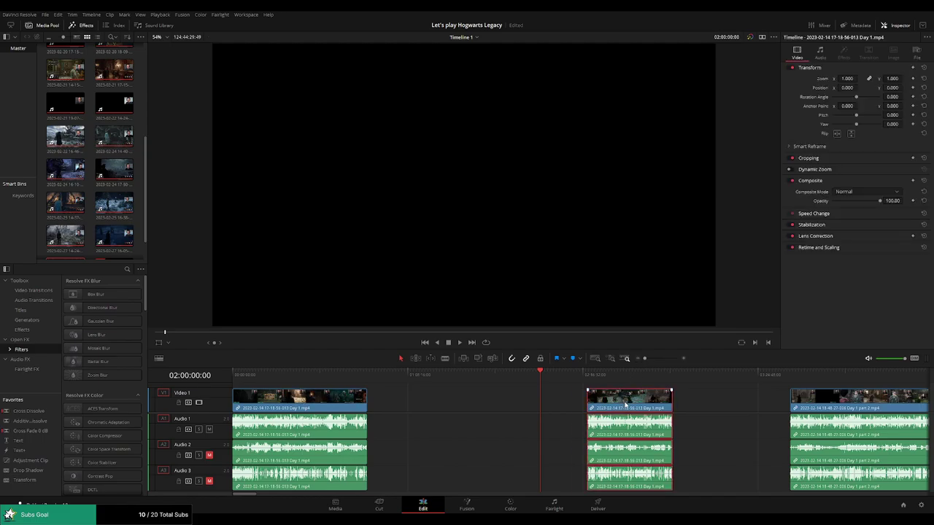
key("space")
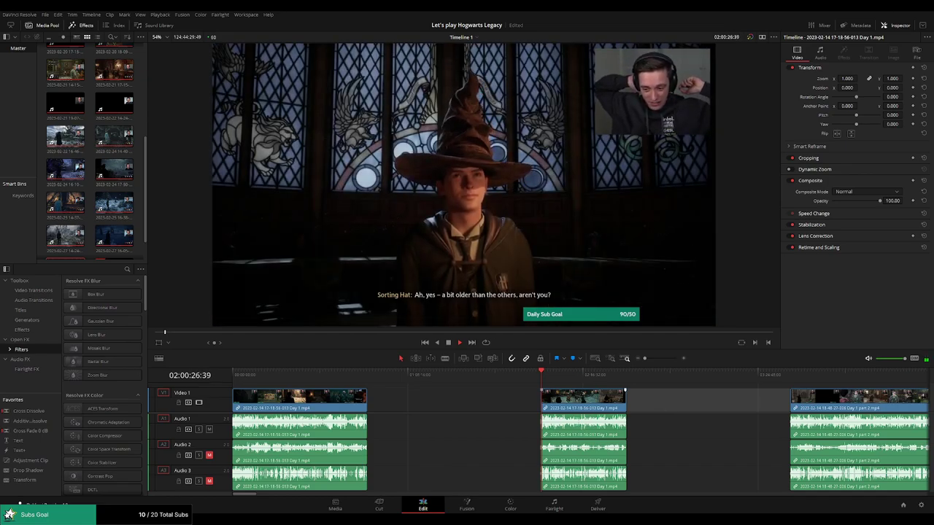
- Snap the Day 1 part 2 clip directly against the end of the Day 1 clip
scroll(678, 407, "up", 5)
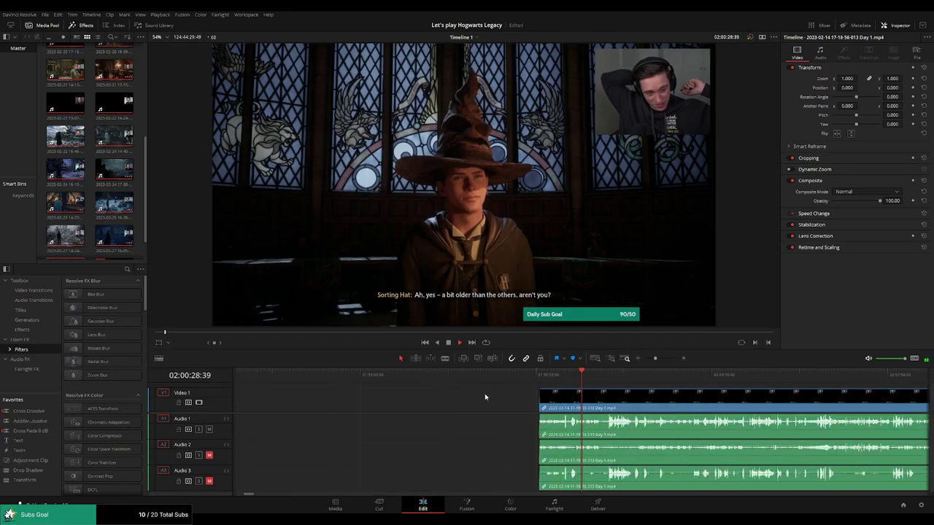
scroll(634, 389, "down", 2)
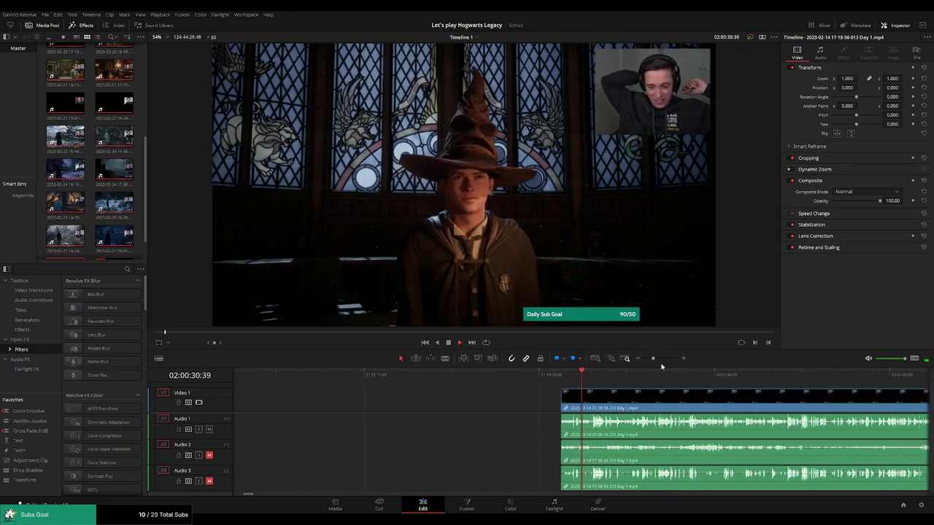
scroll(653, 362, "down", 2)
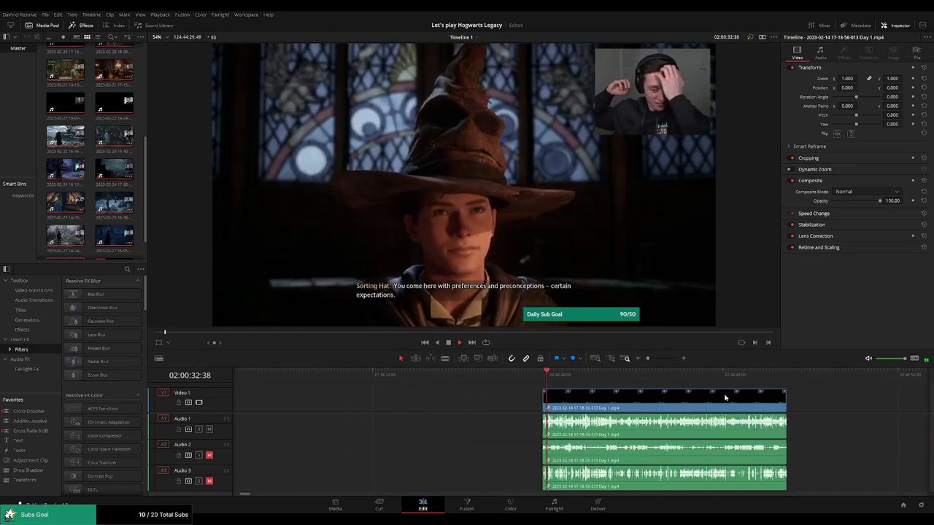
scroll(536, 385, "right", 5)
left_click_drag(351, 373, 591, 393)
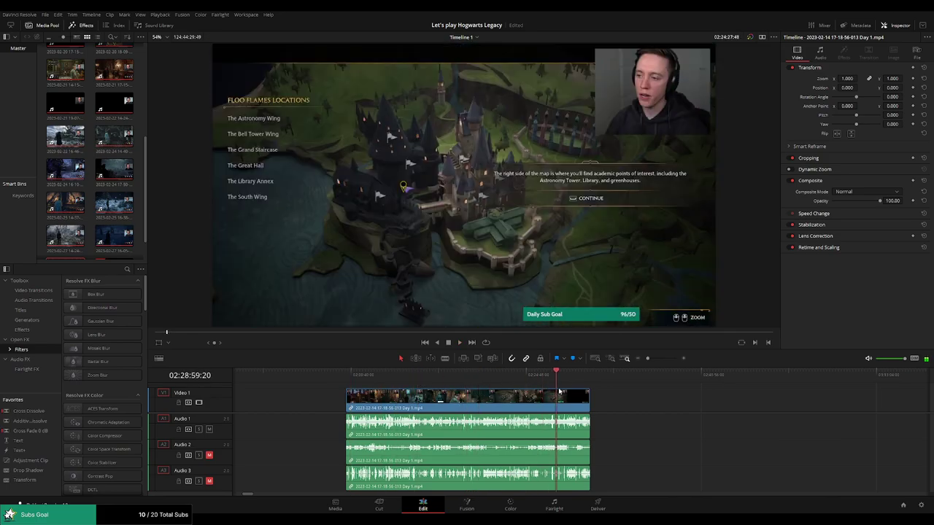
left_click(349, 375)
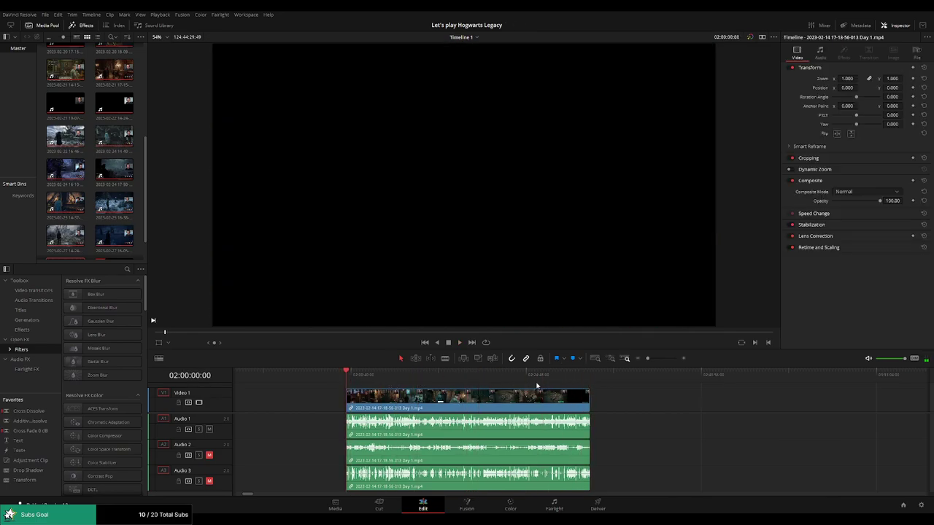
left_click(588, 381)
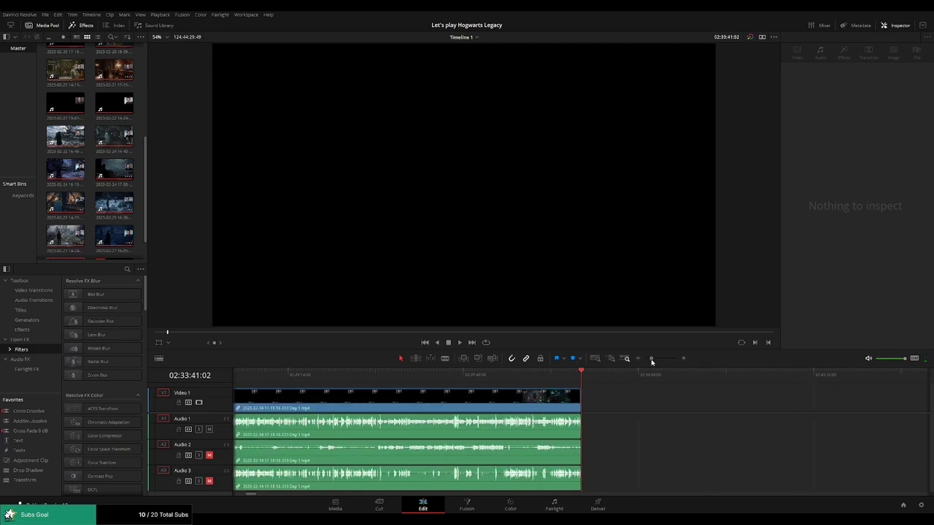
left_click_drag(791, 409, 629, 409)
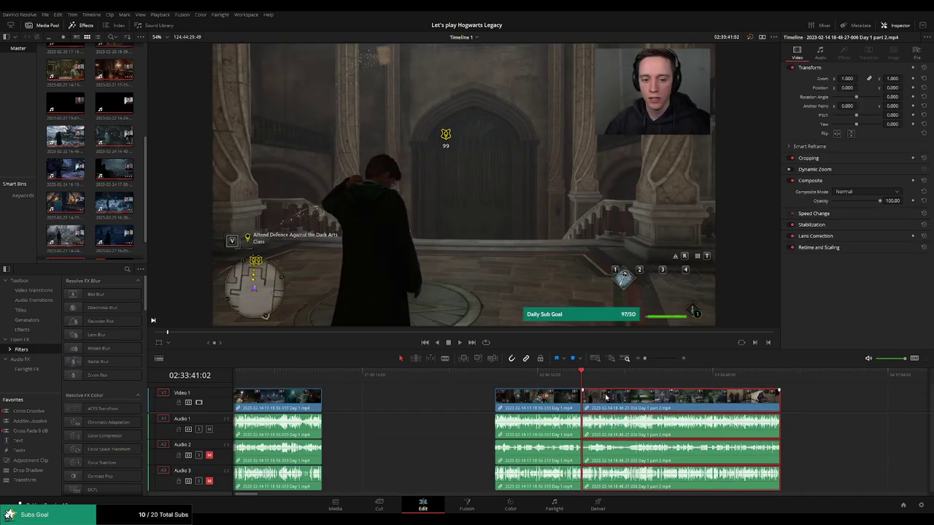
- Add a cross dissolve (Ctrl+T) across the Day 1 / part 2 join and scrub through it
scroll(595, 387, "up", 2)
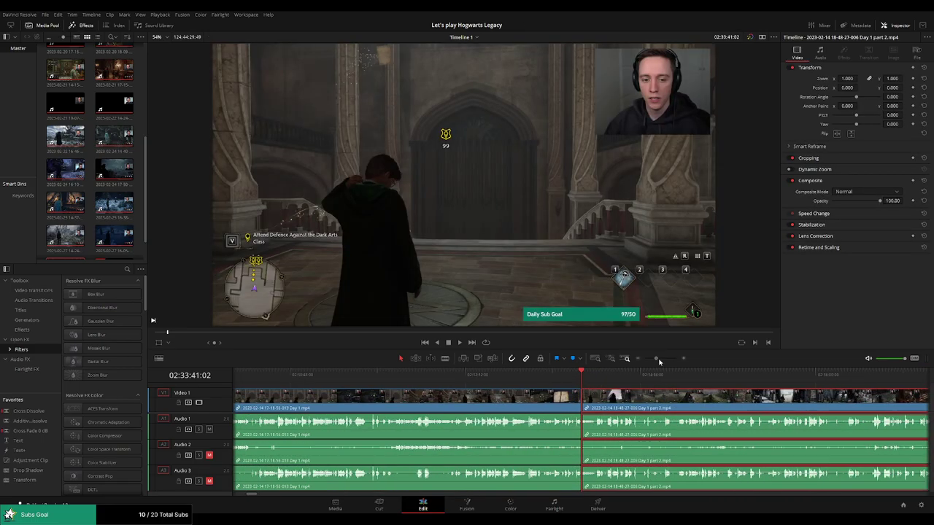
left_click_drag(656, 358, 666, 358)
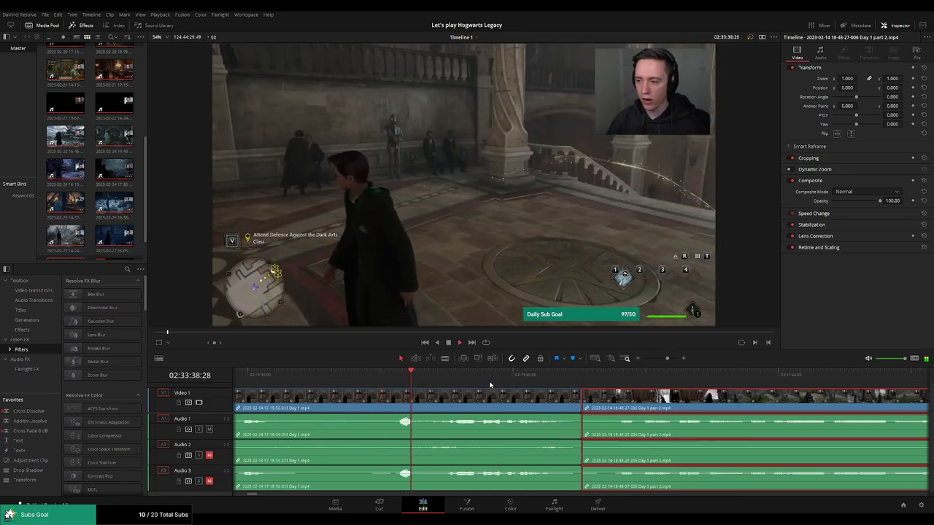
left_click(583, 417)
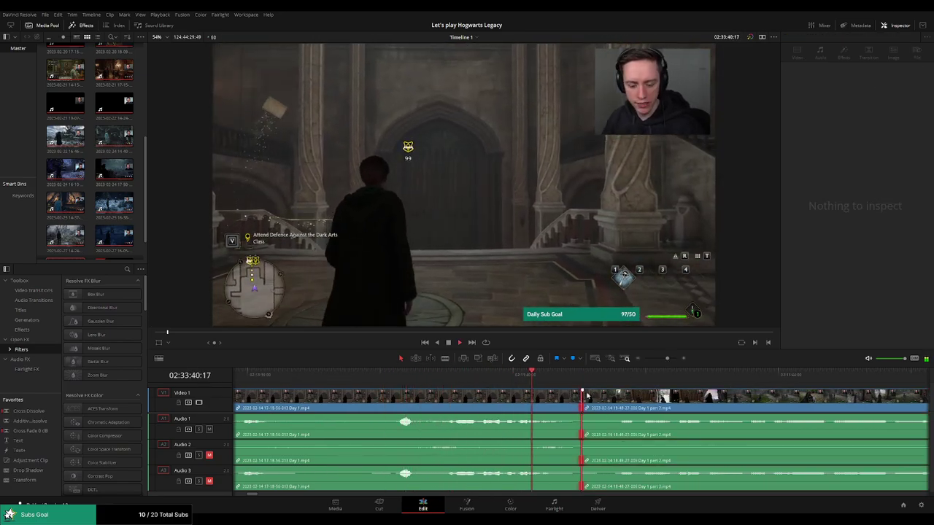
key("ctrl+t")
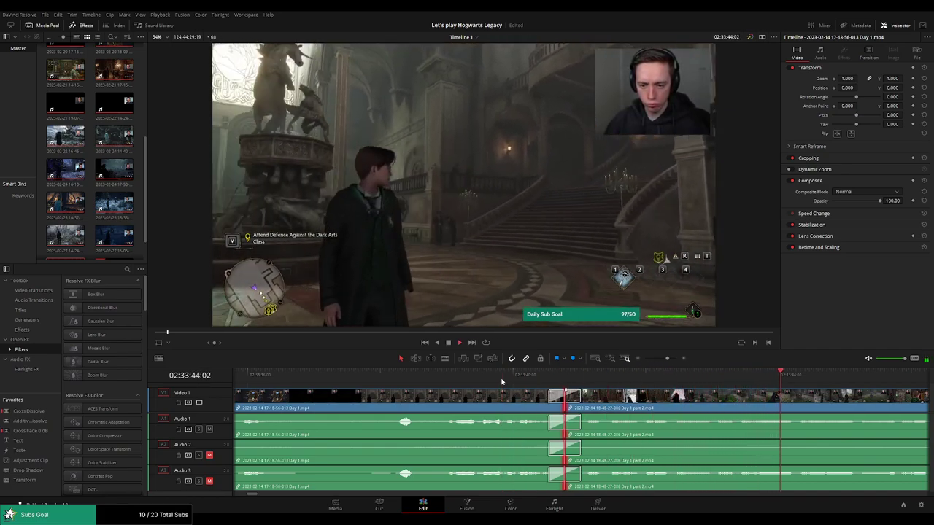
left_click_drag(667, 359, 645, 360)
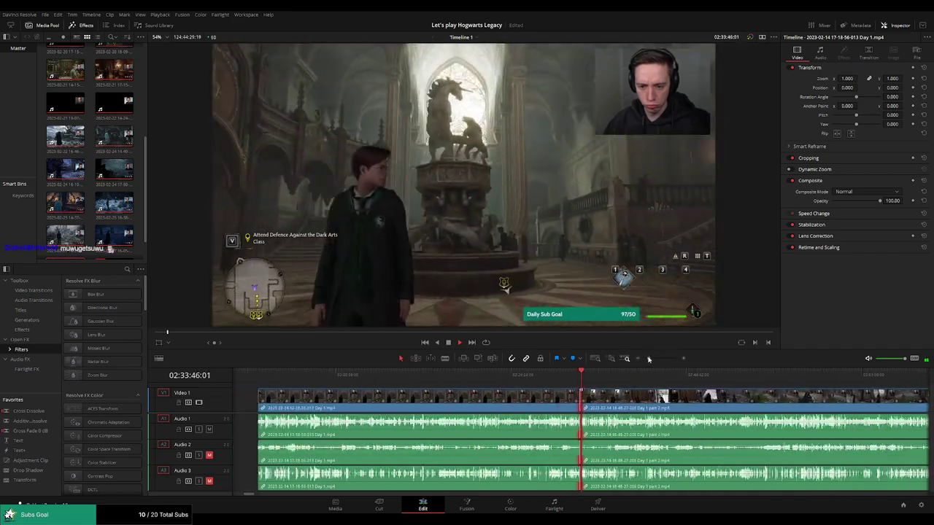
scroll(470, 380, "right", 3)
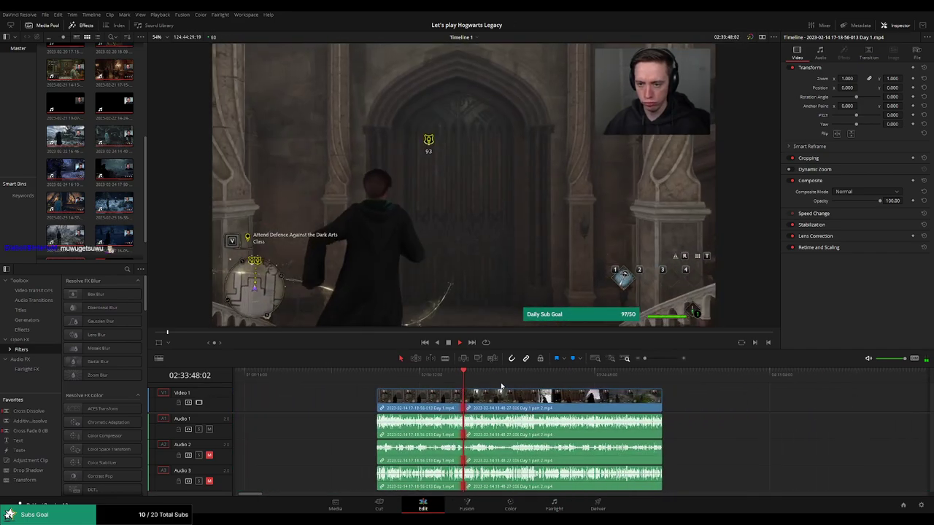
left_click_drag(470, 381, 511, 387)
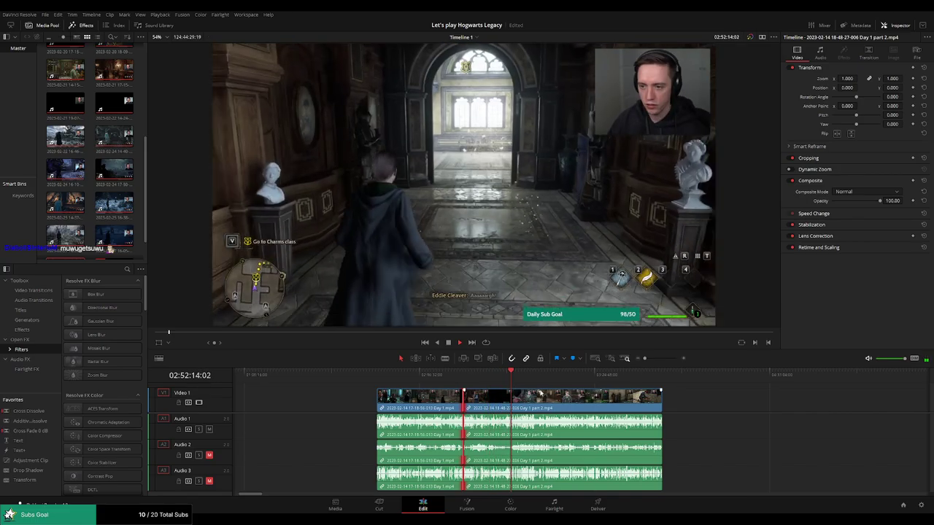
- Locate the Charms class staircase shot at 02:52:26:30 in part 2 and select the clip on all tracks
scroll(540, 395, "up", 3)
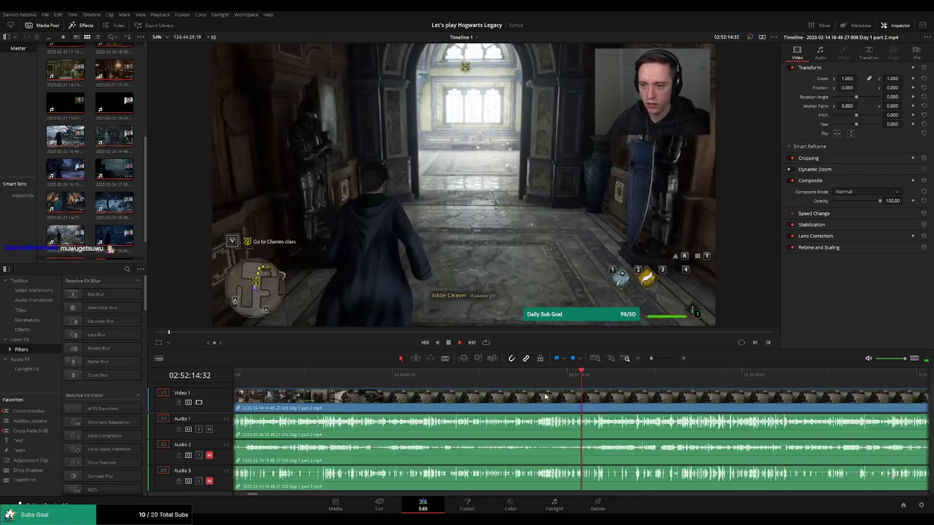
left_click_drag(658, 358, 663, 359)
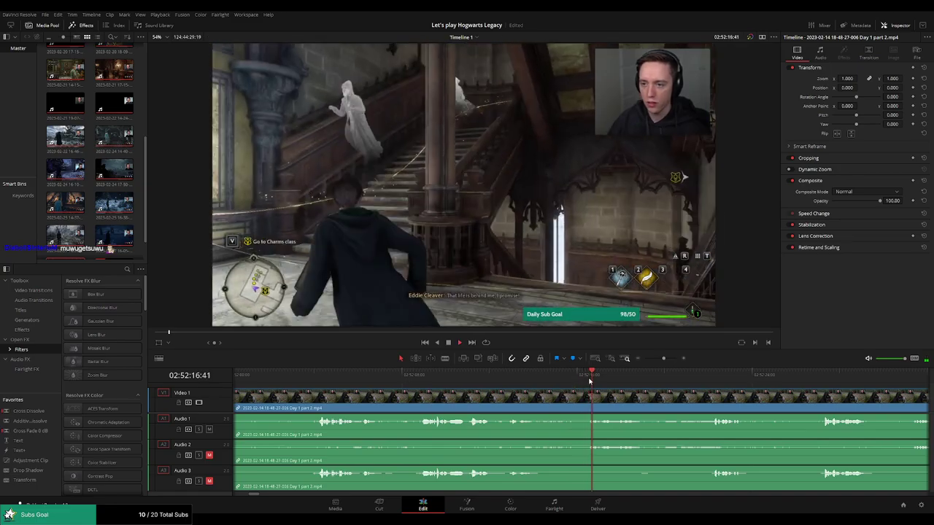
scroll(520, 387, "right", 3)
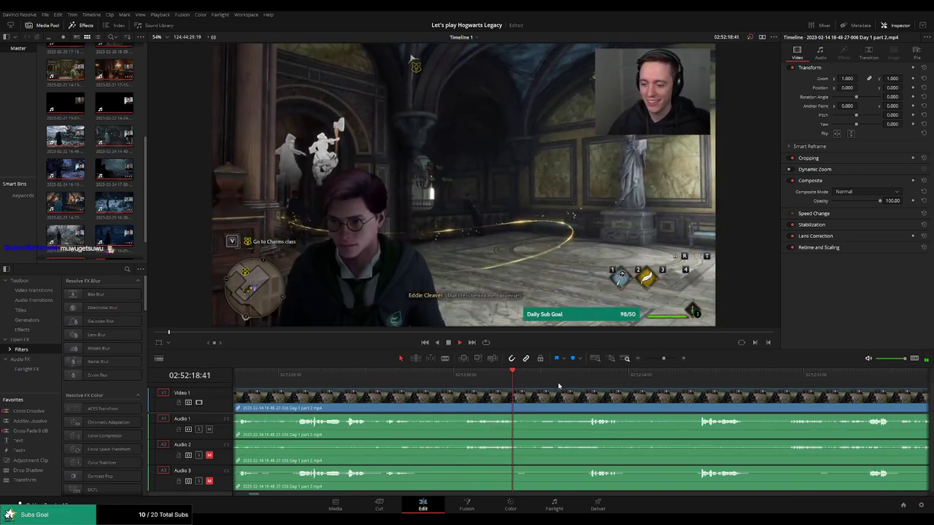
left_click(581, 379)
scroll(581, 379, "right", 3)
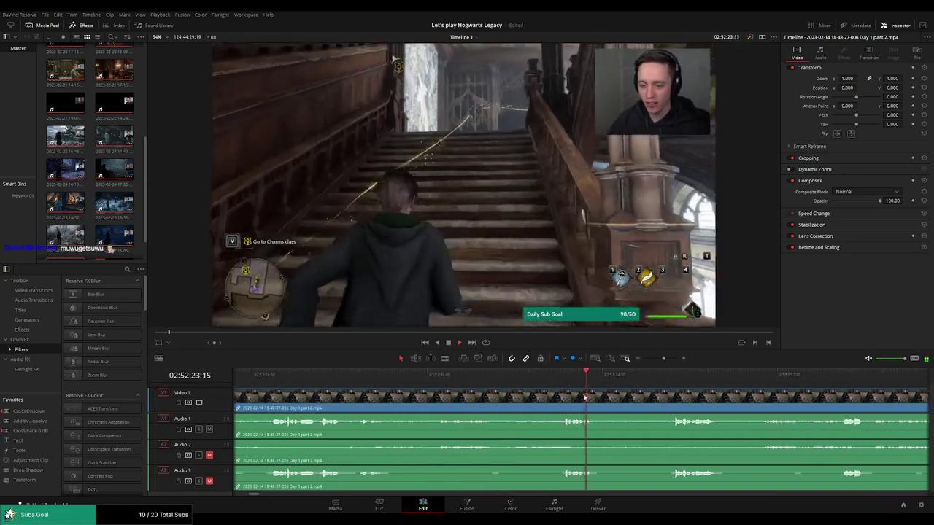
left_click(581, 379)
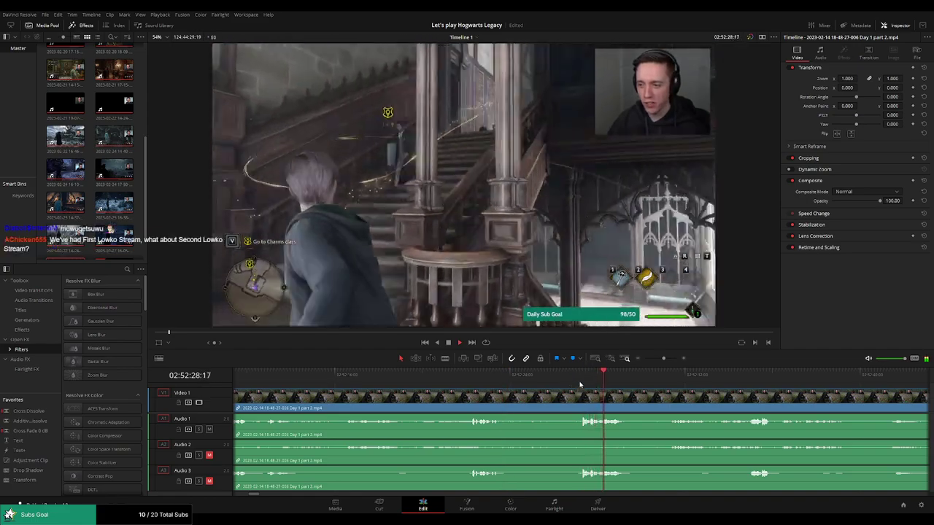
left_click(579, 379)
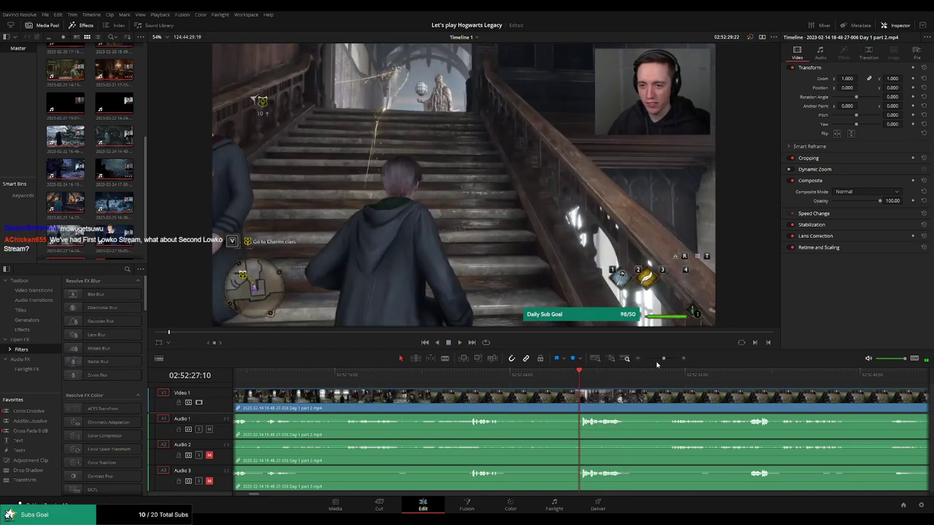
scroll(580, 379, "up", 1)
left_click(598, 379)
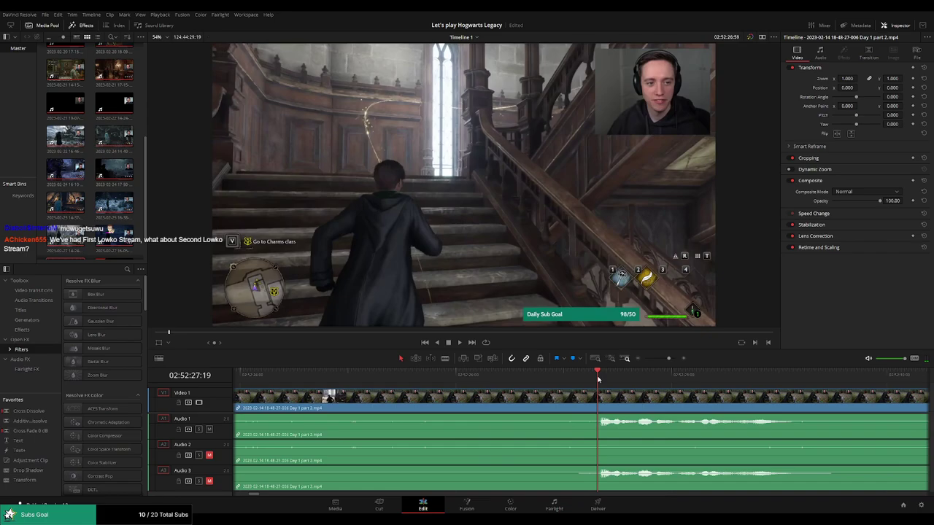
left_click_drag(598, 378, 509, 390)
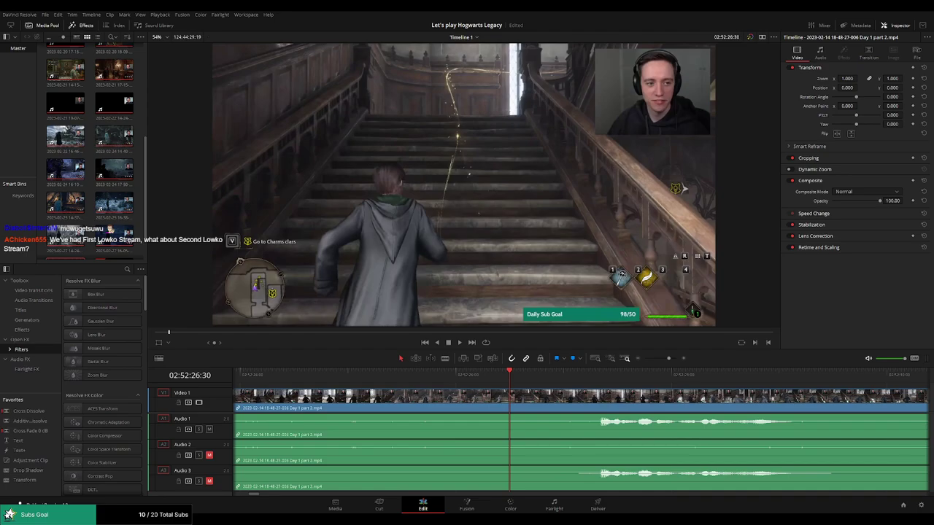
left_click(511, 409)
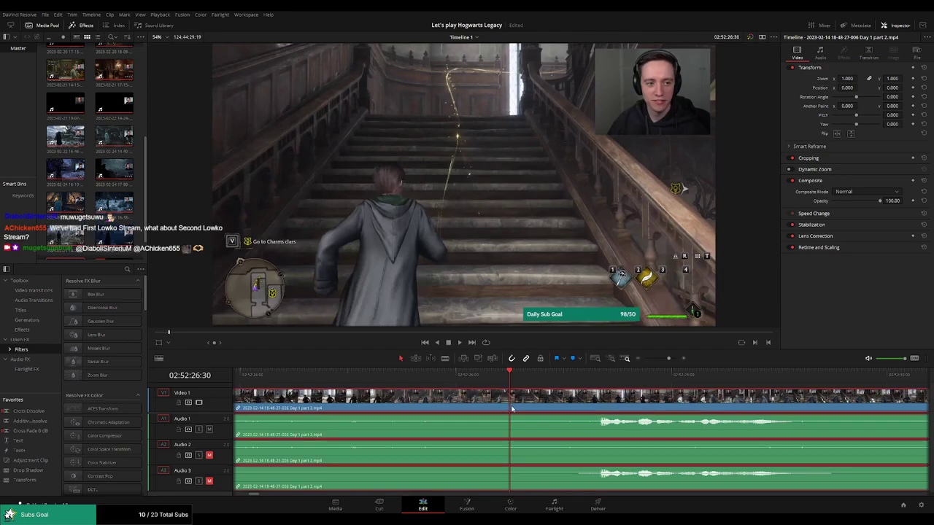
- Split Day 1 part 2 on all tracks with Ctrl+B and fade the video and Audio 1 around the cut
key("ctrl+b")
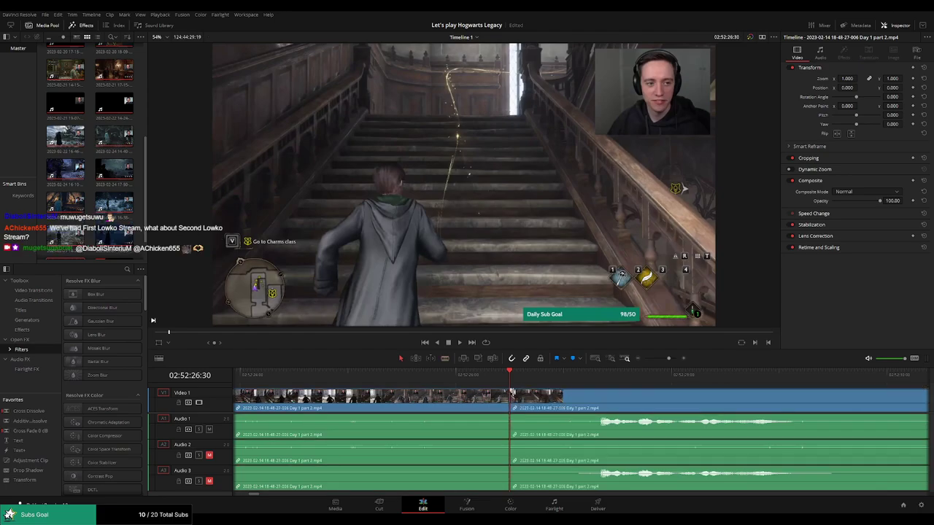
left_click_drag(518, 394, 593, 396)
mouse_move(507, 391)
left_mouse_down()
mouse_move(415, 394)
mouse_move(475, 407)
mouse_move(467, 418)
mouse_move(421, 418)
left_mouse_up()
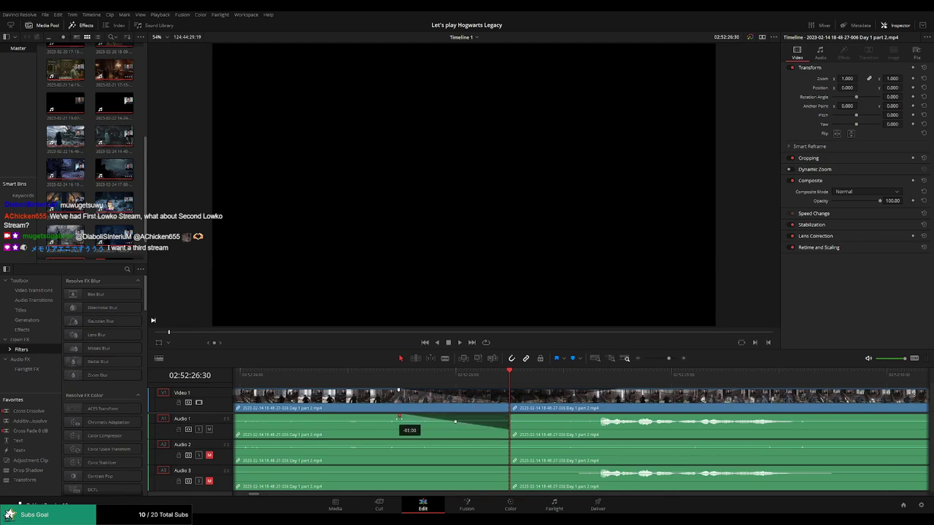
left_click_drag(512, 415, 601, 421)
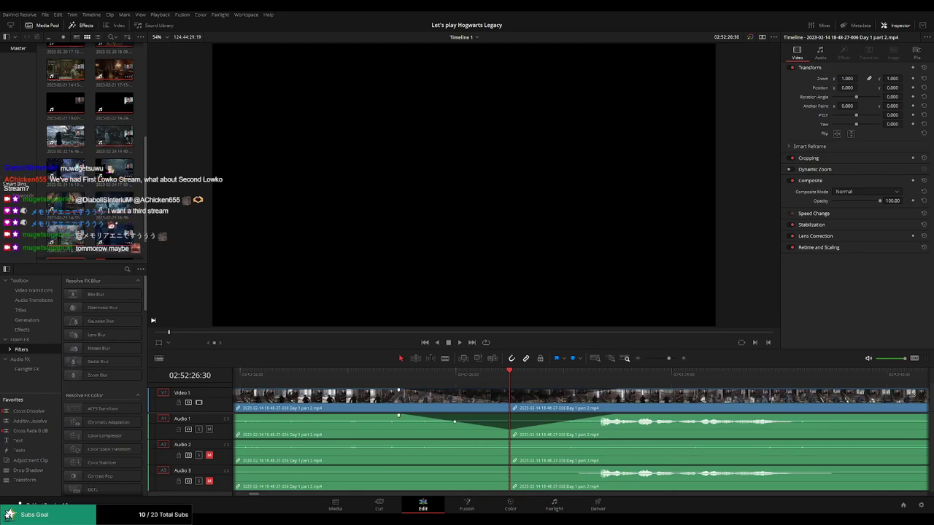
- Fade Audio 2 and Audio 3 out before the cut and back in after it
left_click_drag(508, 441, 392, 442)
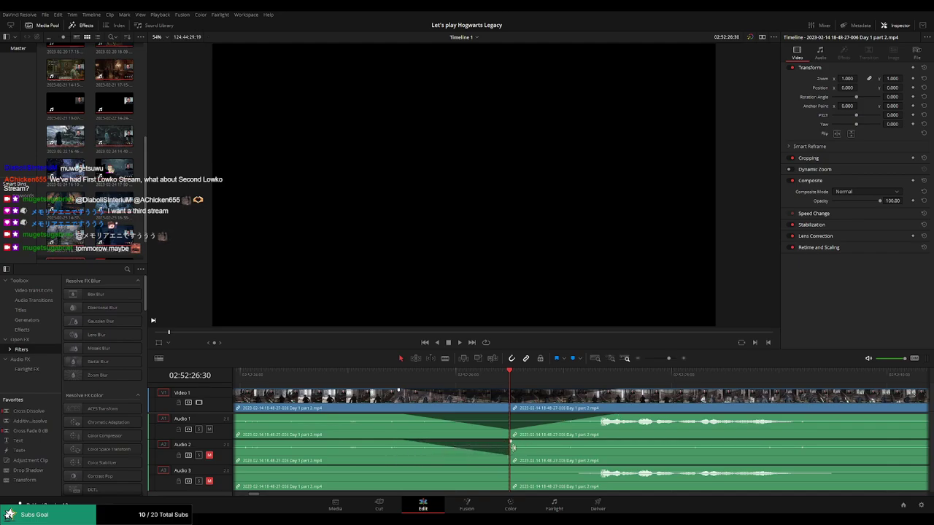
left_click_drag(510, 443, 610, 442)
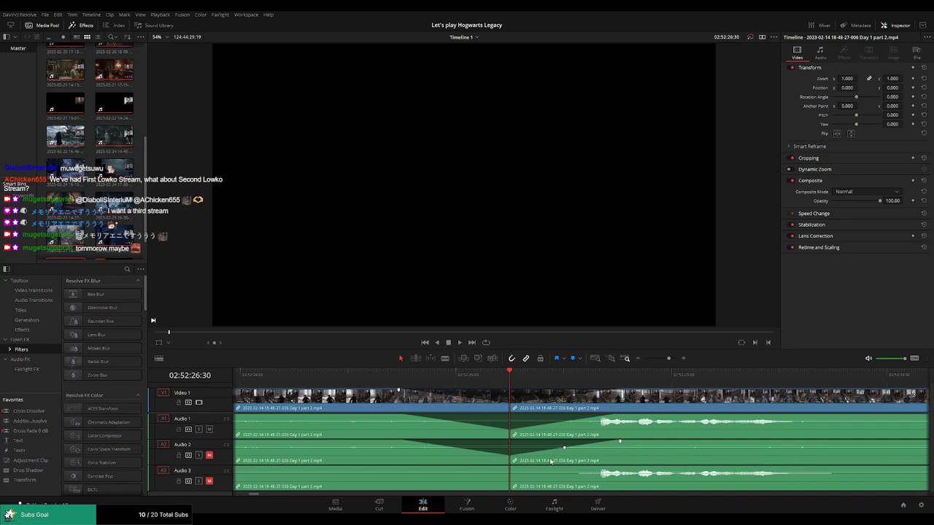
left_click_drag(505, 467, 404, 468)
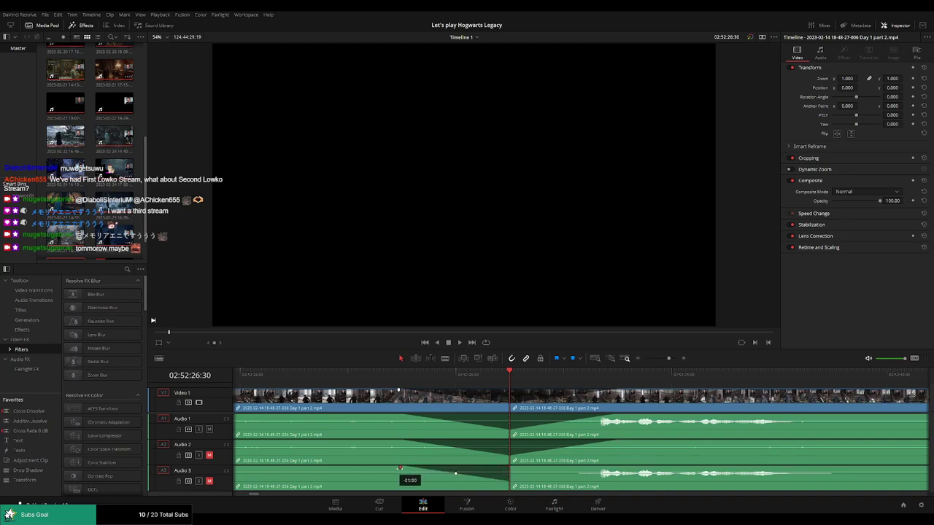
left_click_drag(510, 467, 610, 470)
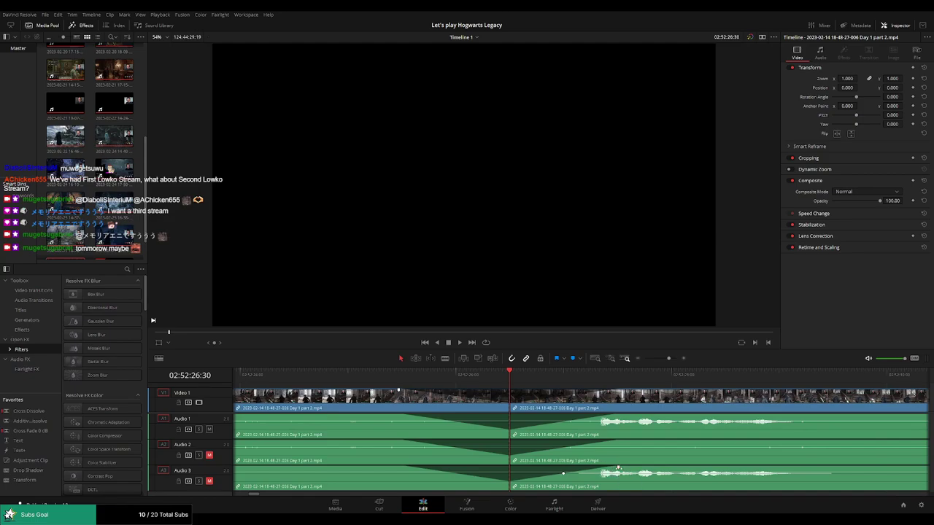
- Preview the fades across the cut and drag the later Day 1 part 2 piece further right
key("space")
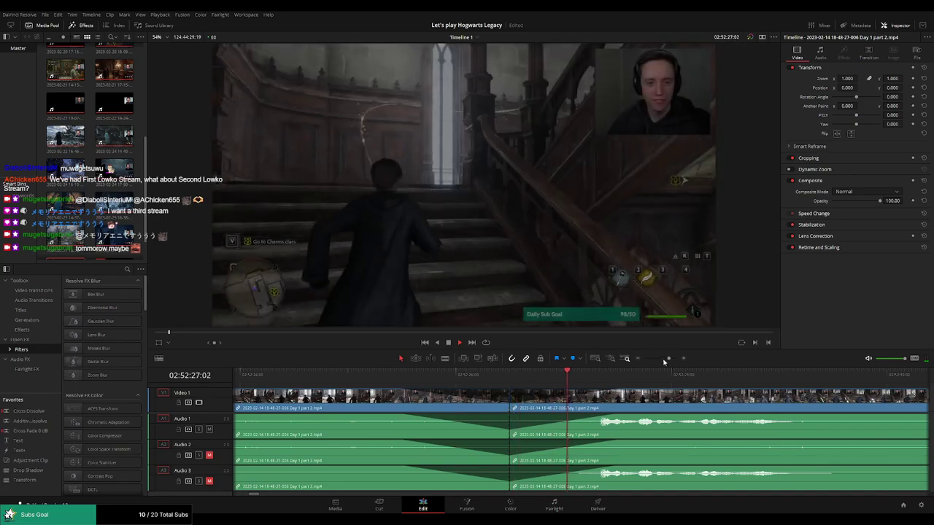
left_click_drag(668, 358, 644, 358)
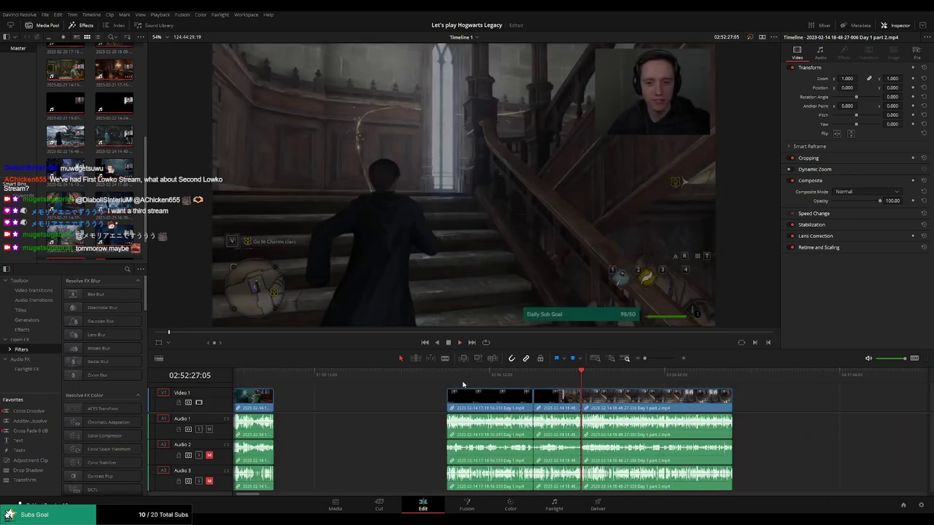
scroll(467, 409, "right", 5)
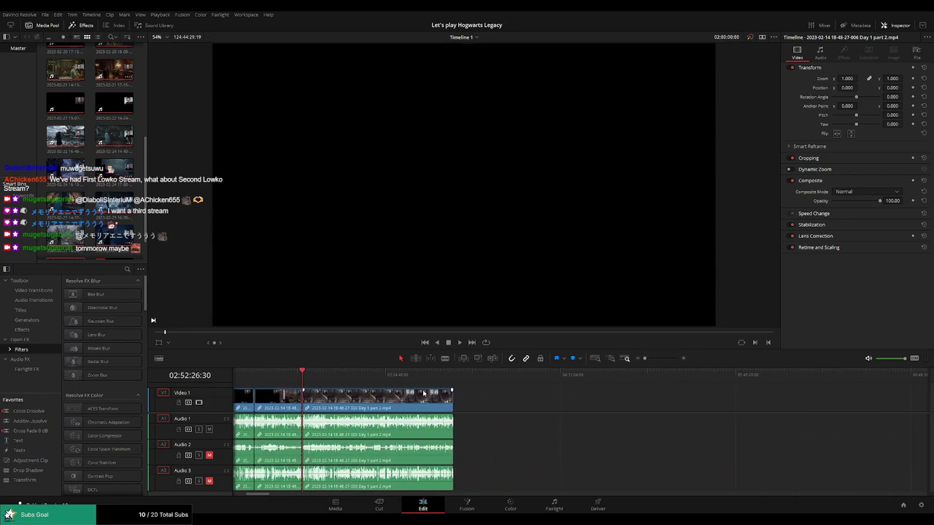
left_click_drag(377, 394, 619, 394)
left_click(394, 400)
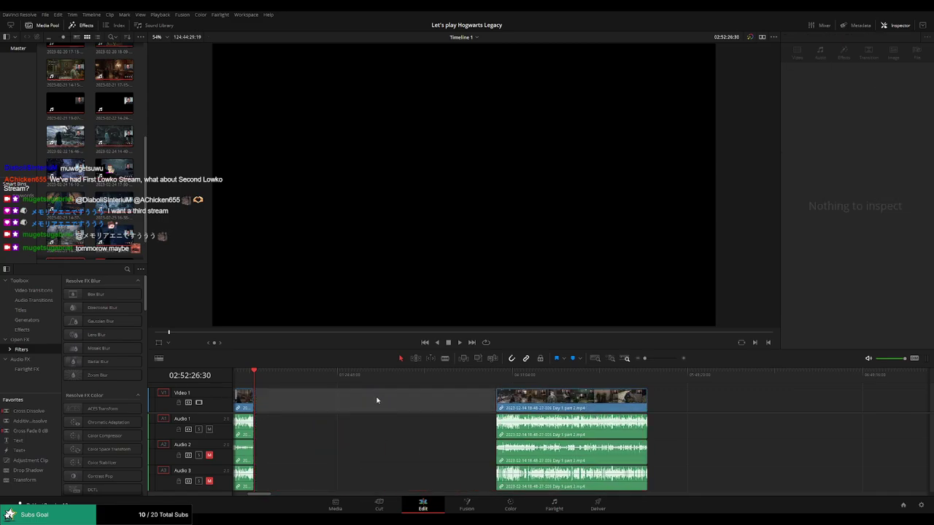
- Park the playhead at 04:00:00:00 and snap the piece's start to it
left_click(283, 384)
left_click(425, 397)
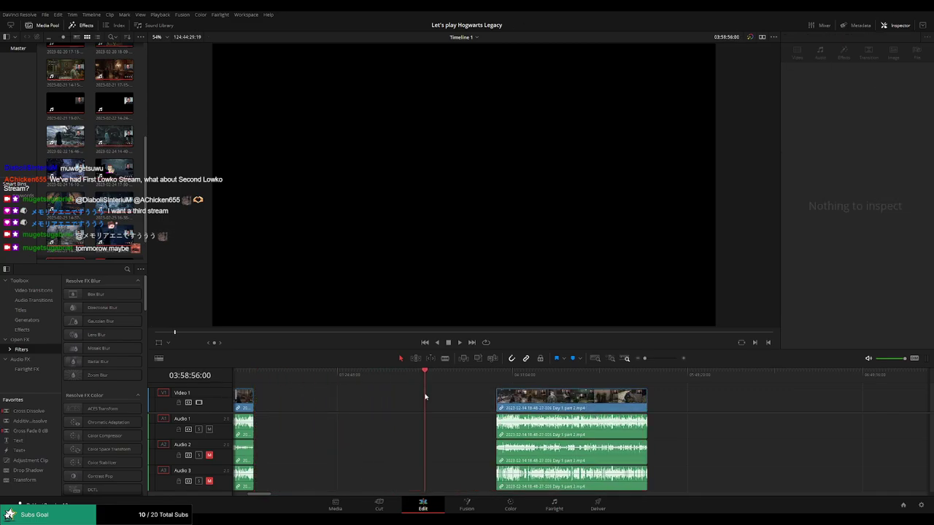
left_click_drag(427, 397, 428, 397)
scroll(558, 388, "up", 2)
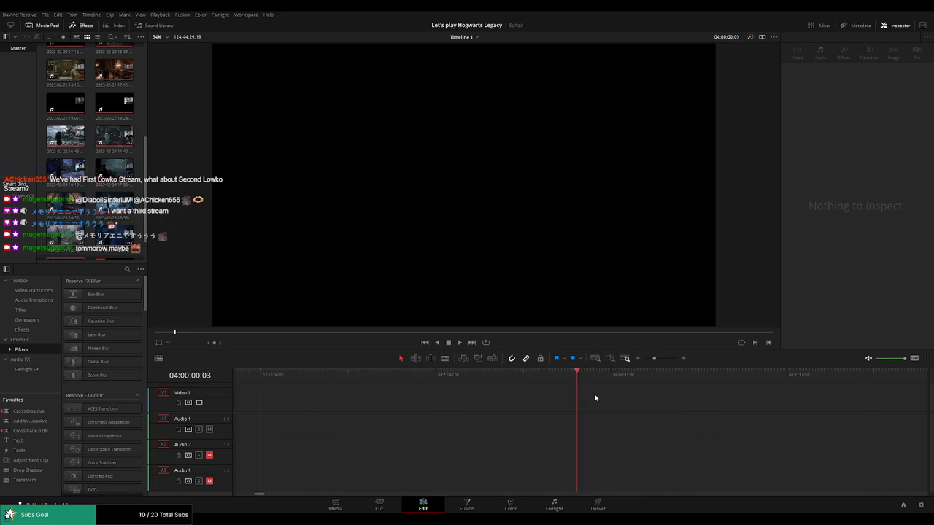
left_click_drag(657, 359, 641, 361)
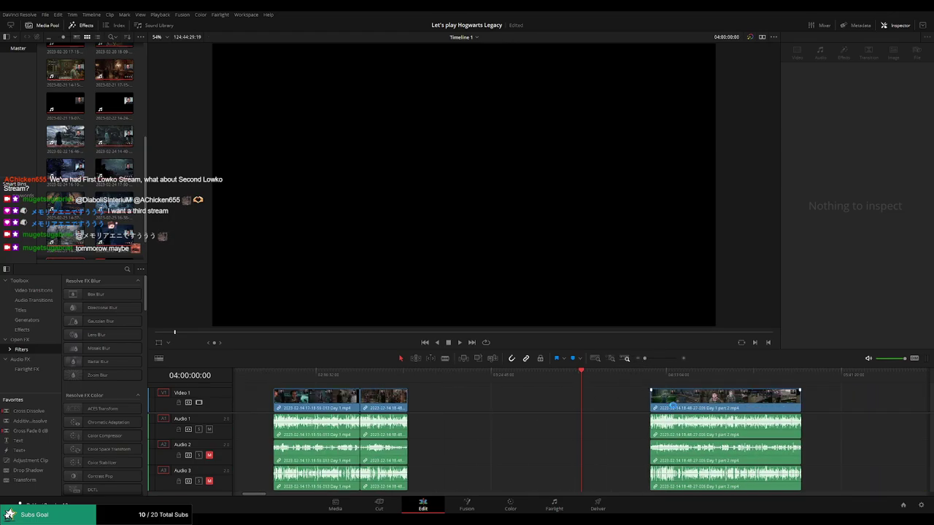
left_click_drag(672, 403, 604, 403)
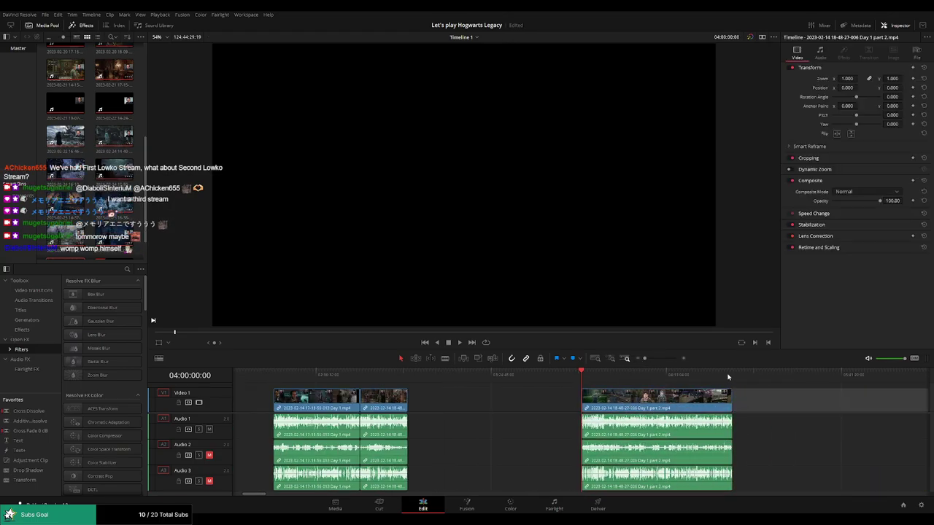
key("space")
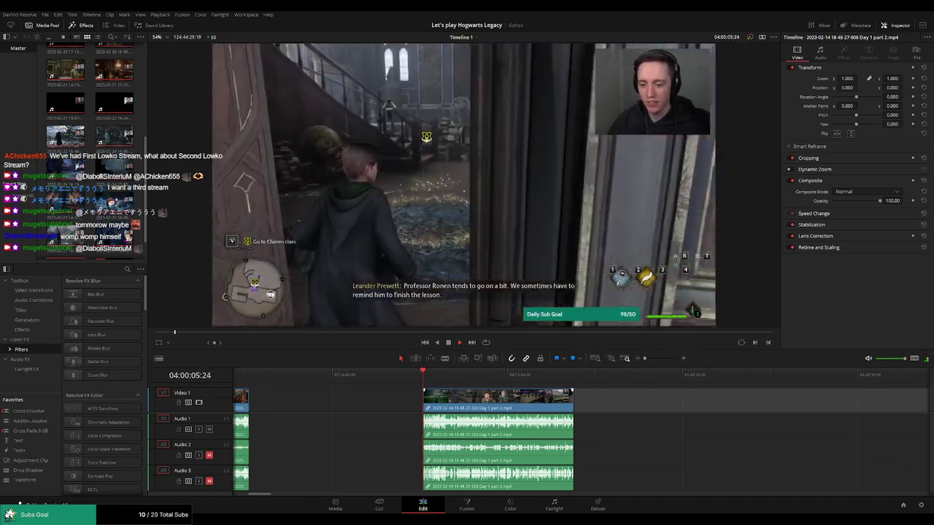
scroll(566, 409, "up", 2)
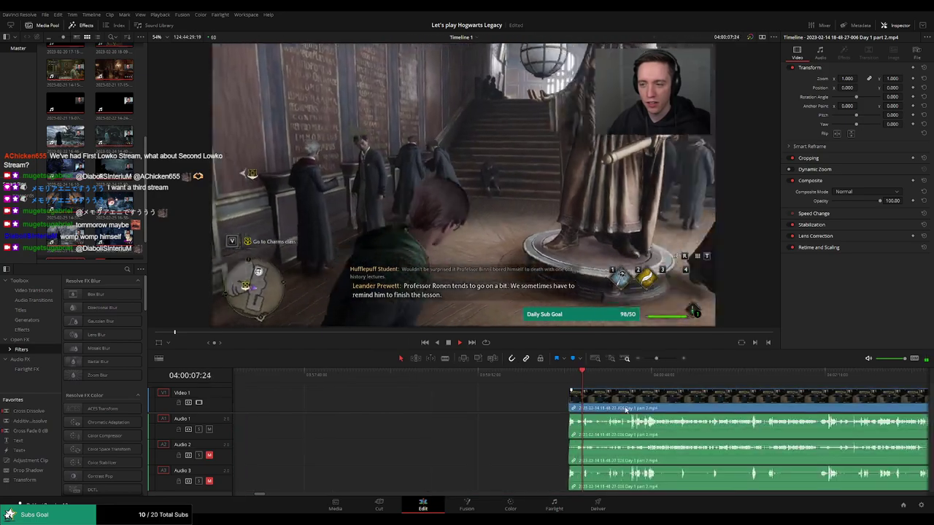
scroll(430, 392, "right", 5)
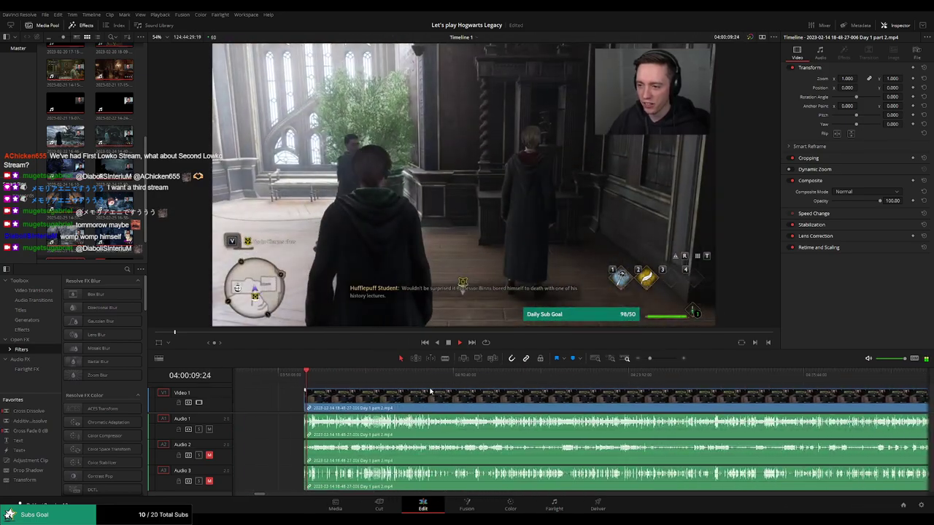
scroll(431, 392, "right", 2)
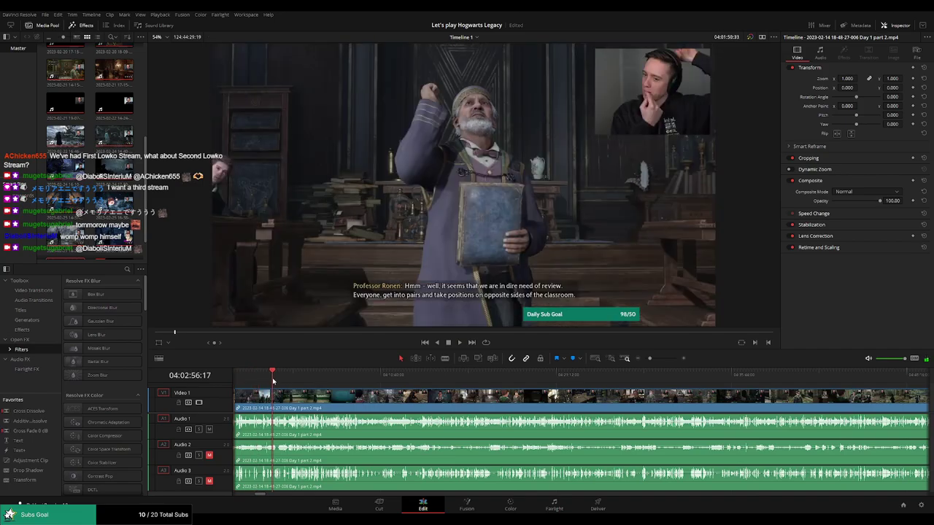
left_click_drag(273, 380, 560, 385)
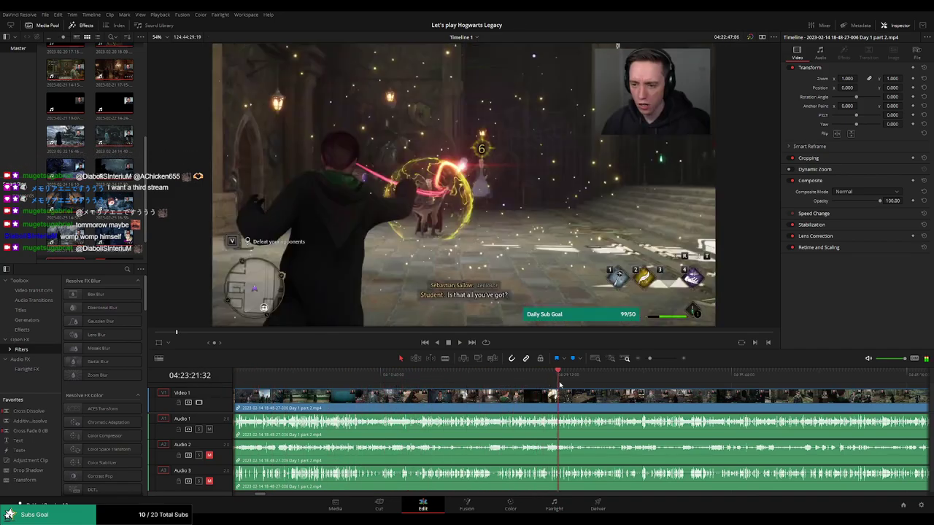
left_click_drag(634, 388, 651, 390)
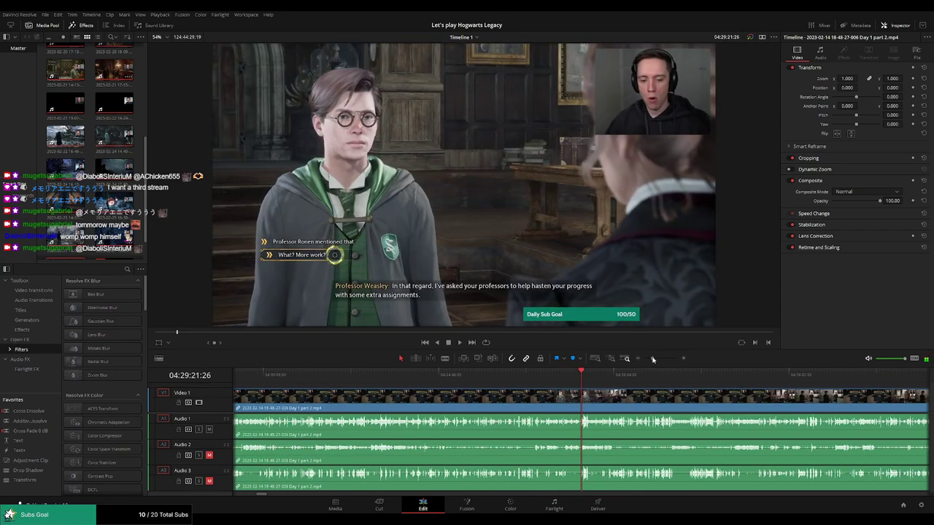
left_click(649, 359)
left_click_drag(588, 389, 663, 384)
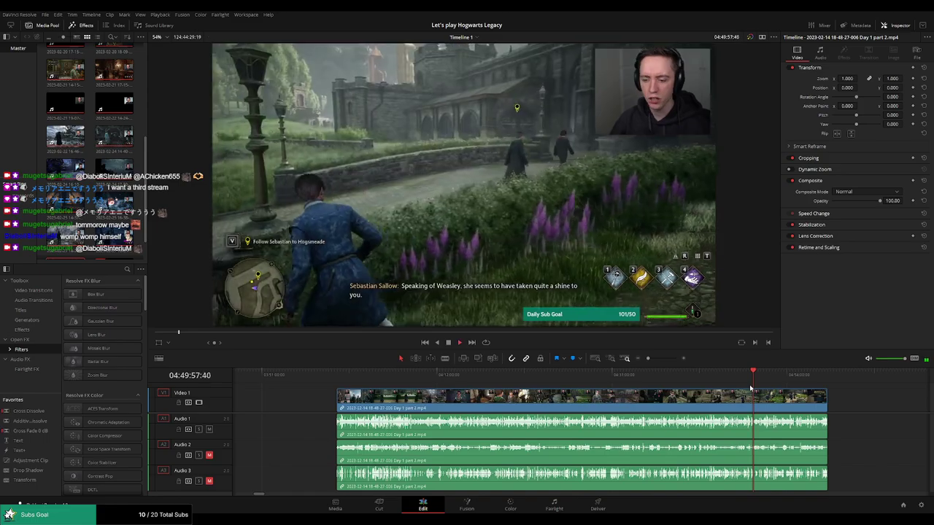
left_click(341, 377)
left_click(753, 385)
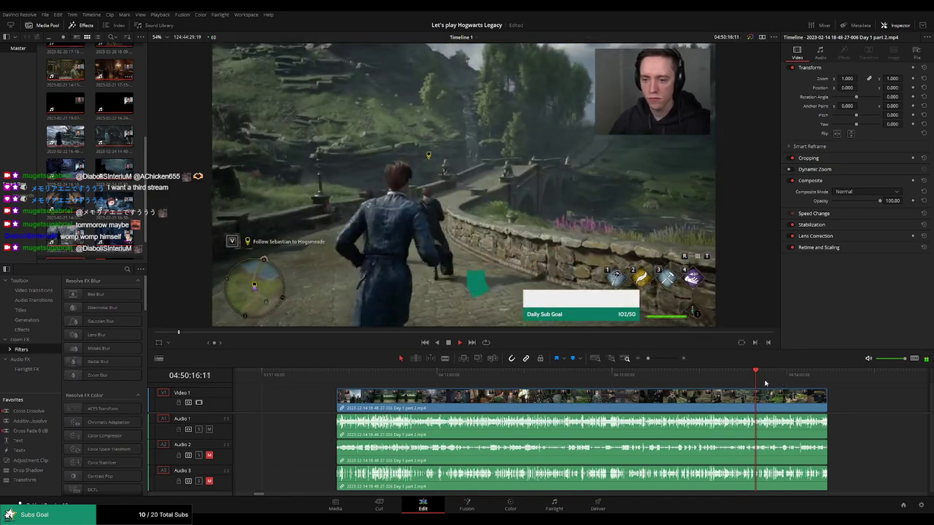
left_click(766, 382)
scroll(764, 383, "up", 1)
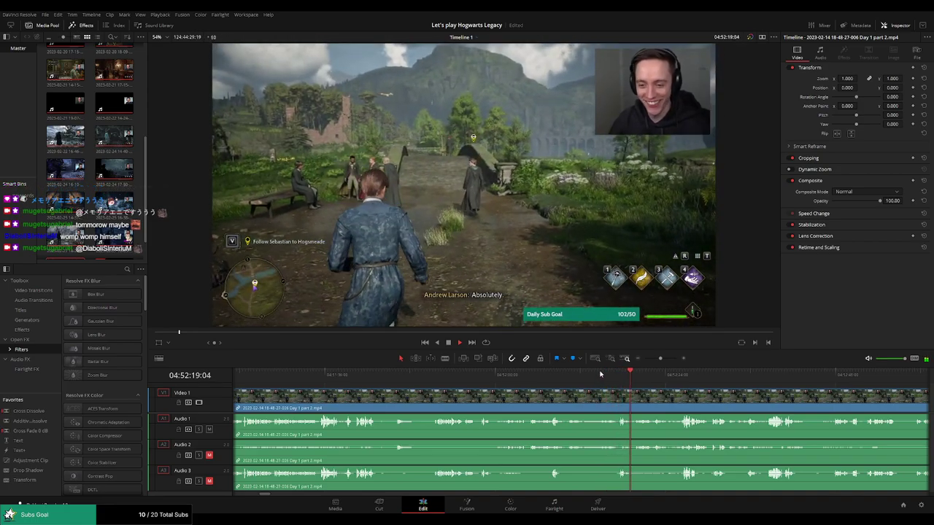
- Review the footage and blade all tracks at 04:52:15:00
left_click(397, 377)
key("space")
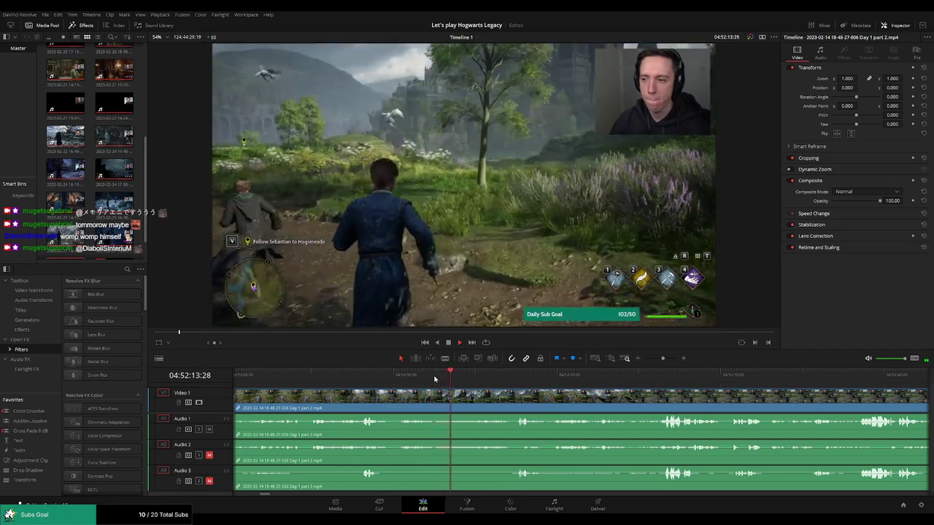
key("space")
scroll(607, 392, "up", 2)
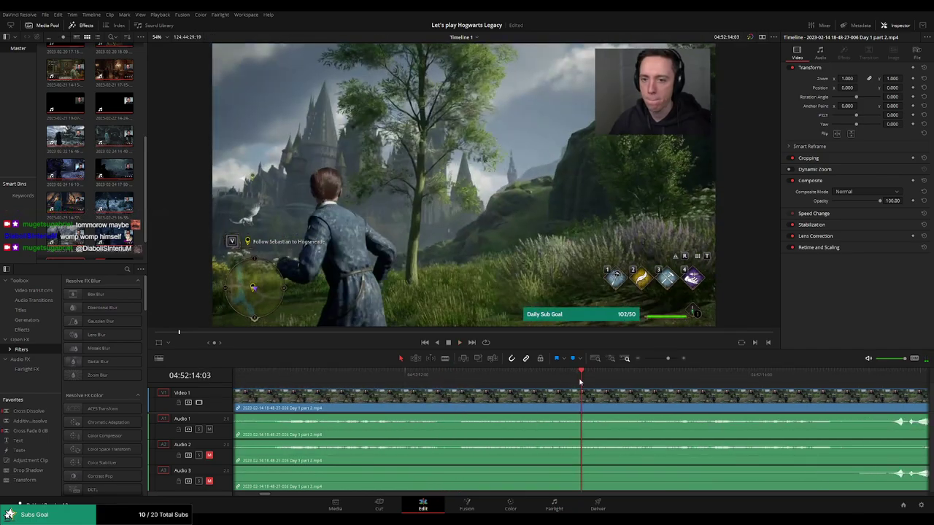
left_click_drag(603, 382, 664, 388)
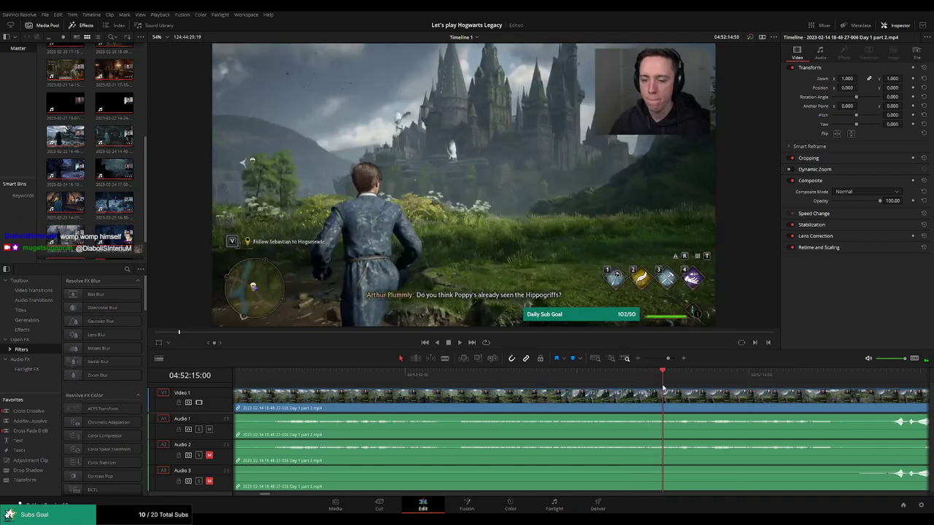
key("ctrl+b")
- Review the split and trim about a second off the second piece's start
key("space")
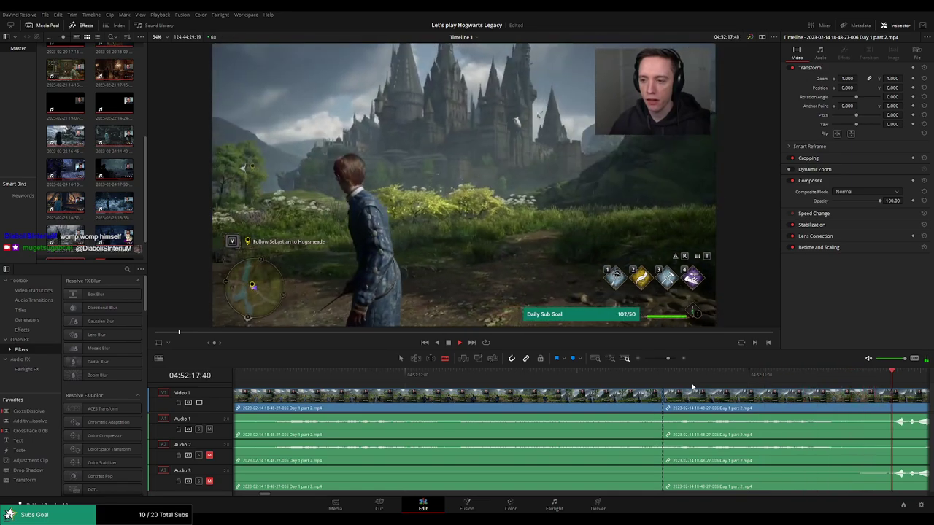
key("space")
left_click(314, 374)
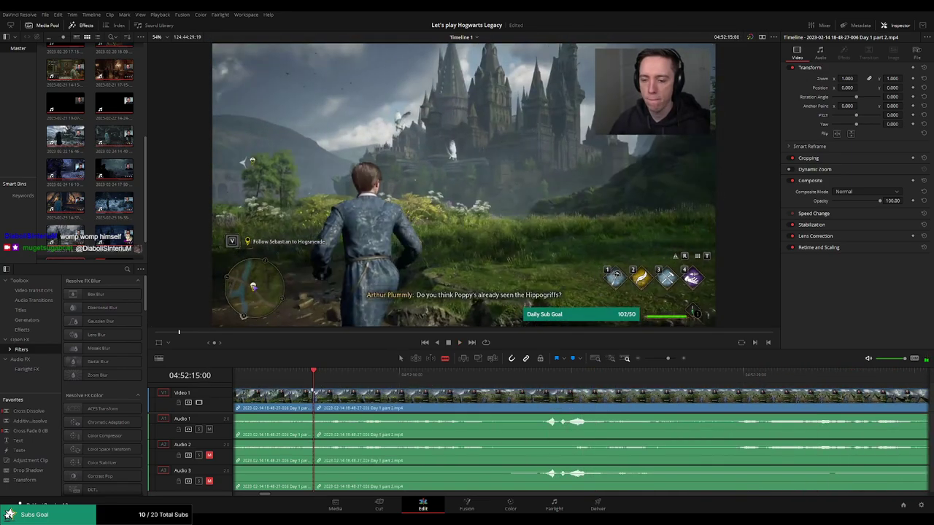
mouse_move(315, 394)
left_mouse_down()
mouse_move(410, 398)
mouse_move(375, 395)
left_mouse_up()
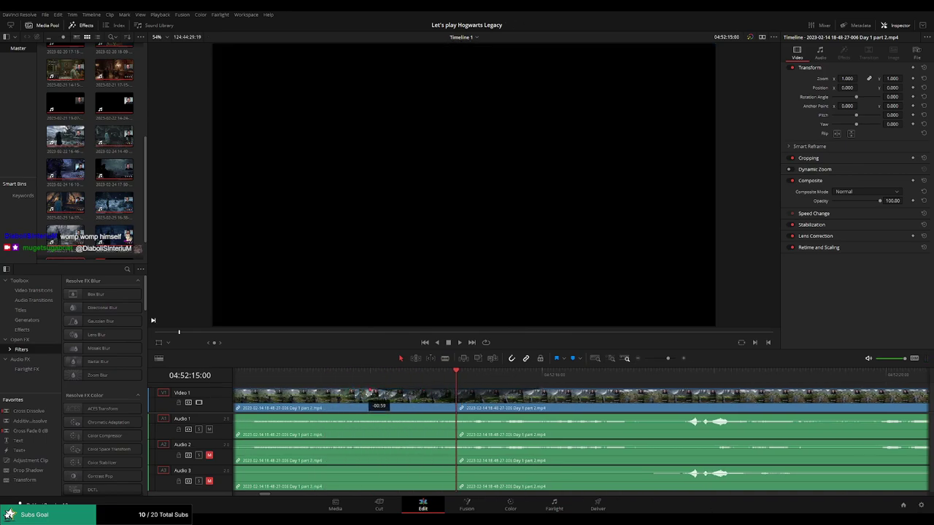
- Add fade-outs and fade-ins on A1, A2 and A3 on both sides of the 04:52:15:00 cut, then preview
left_click_drag(453, 417, 353, 416)
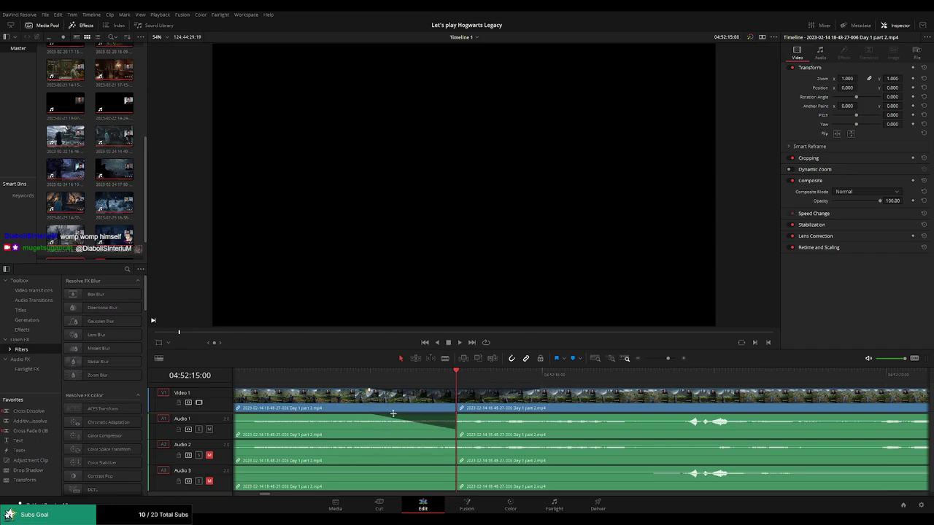
left_click_drag(515, 417, 556, 418)
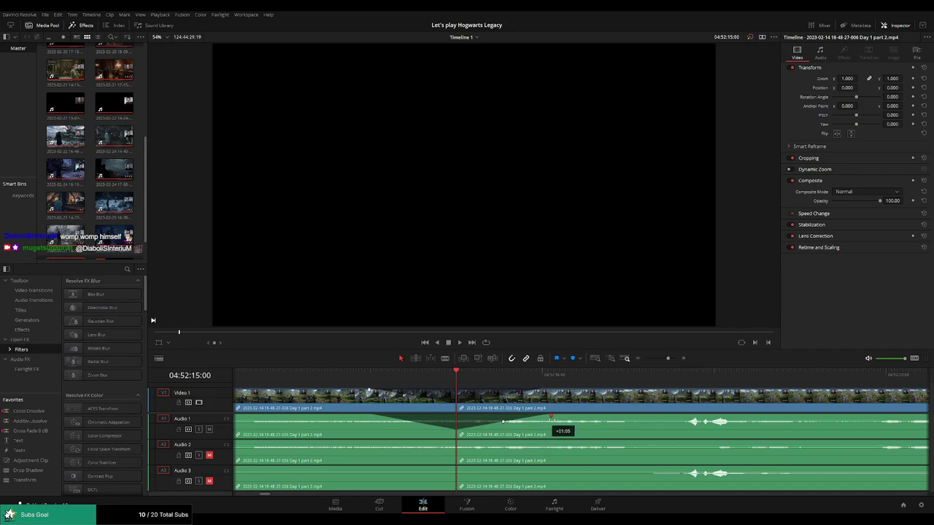
left_click_drag(455, 443, 375, 443)
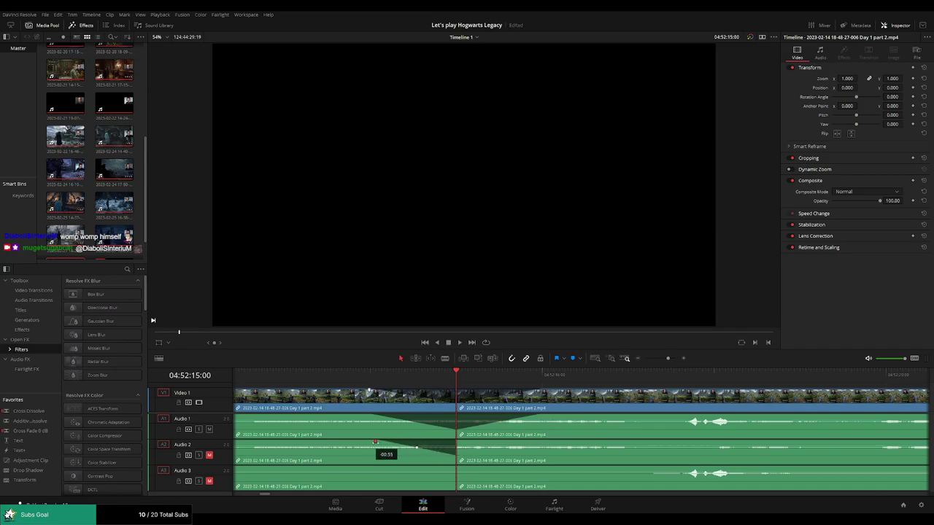
left_click_drag(458, 443, 543, 442)
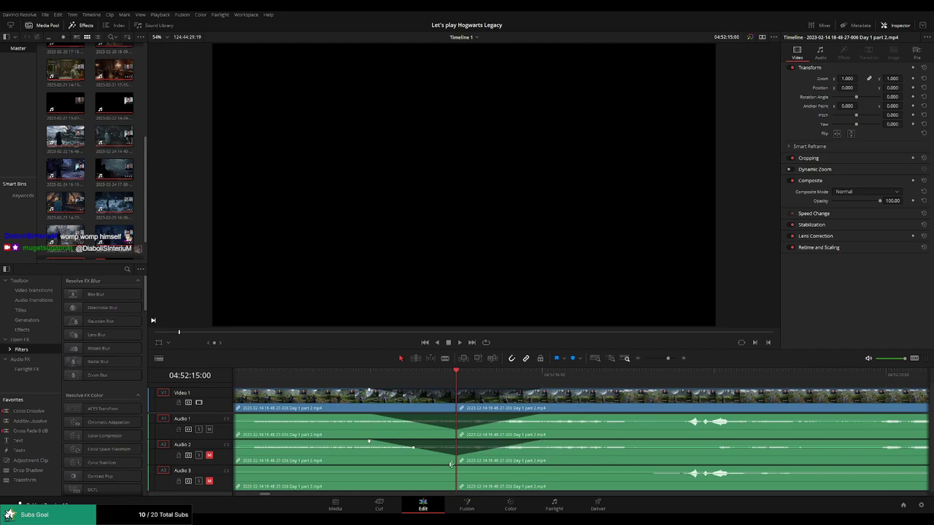
left_click_drag(455, 467, 368, 469)
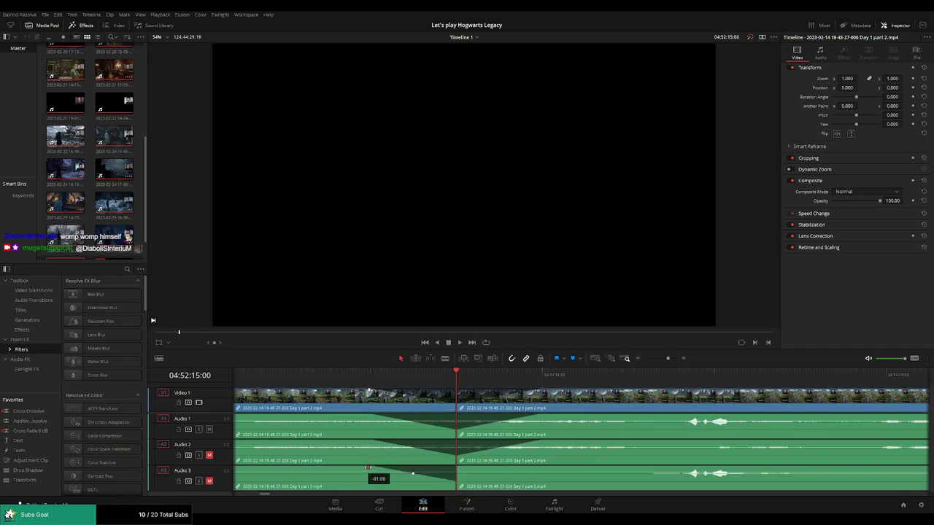
left_click_drag(457, 468, 561, 469)
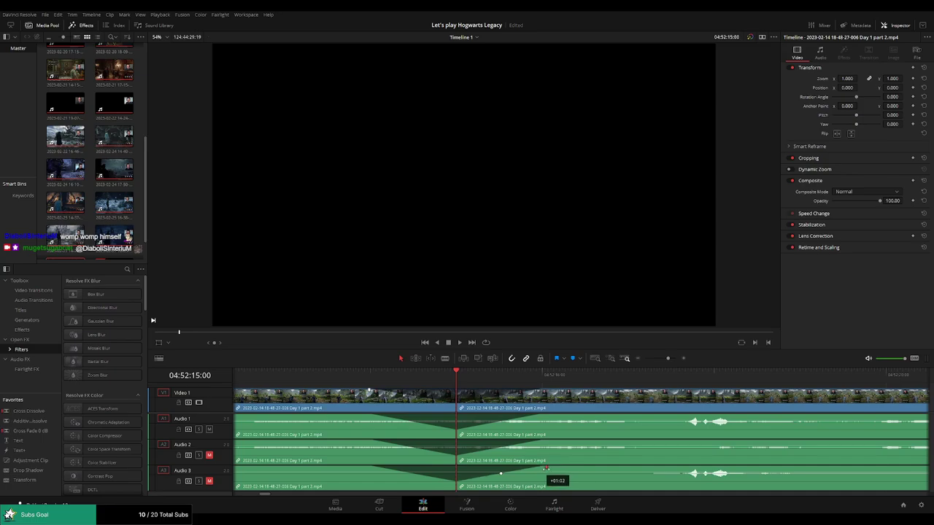
key("space")
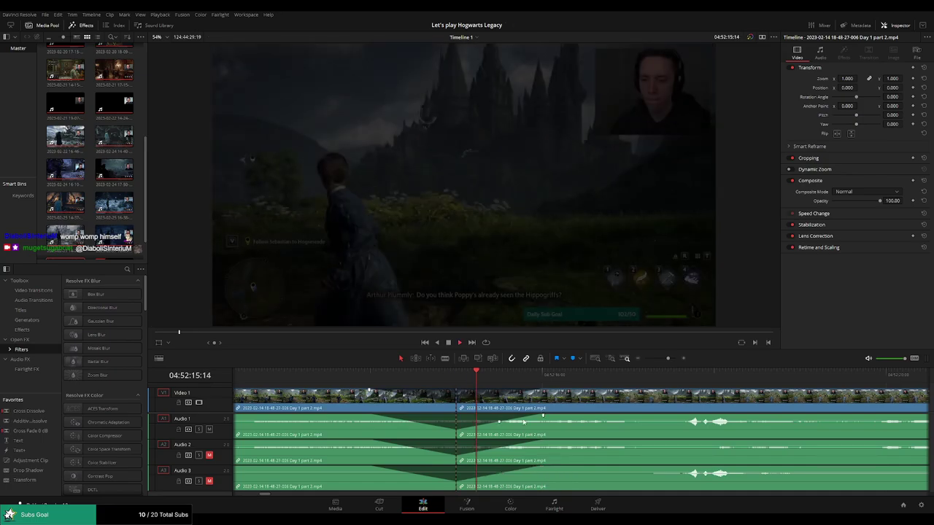
left_click_drag(668, 359, 645, 358)
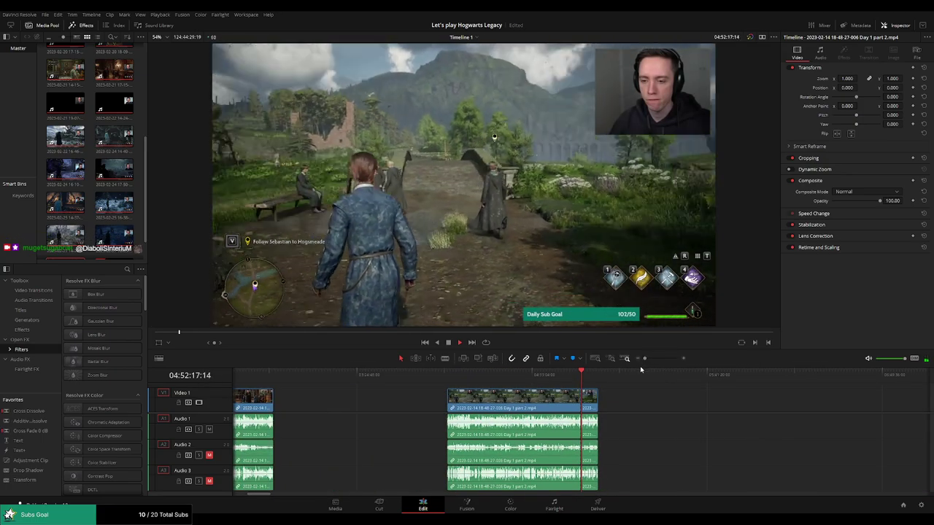
- Reposition the short clip piece so it snaps to the playhead
scroll(540, 403, "down", 3)
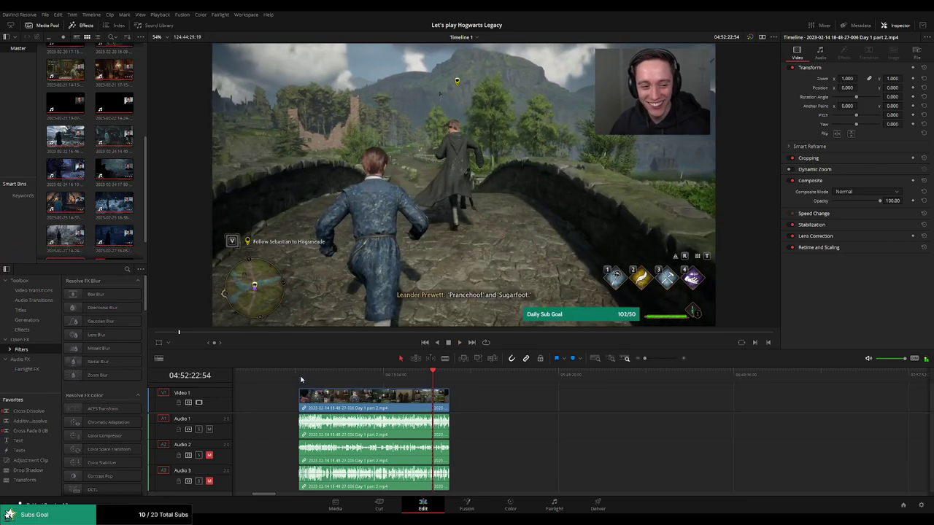
key("space")
key("Home")
scroll(543, 407, "right", 3)
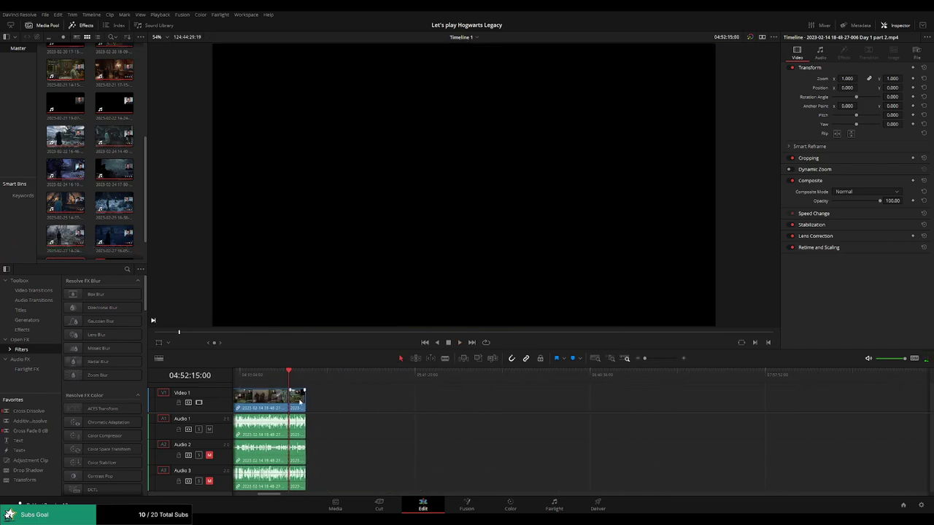
left_click_drag(299, 401, 529, 401)
left_click(412, 400)
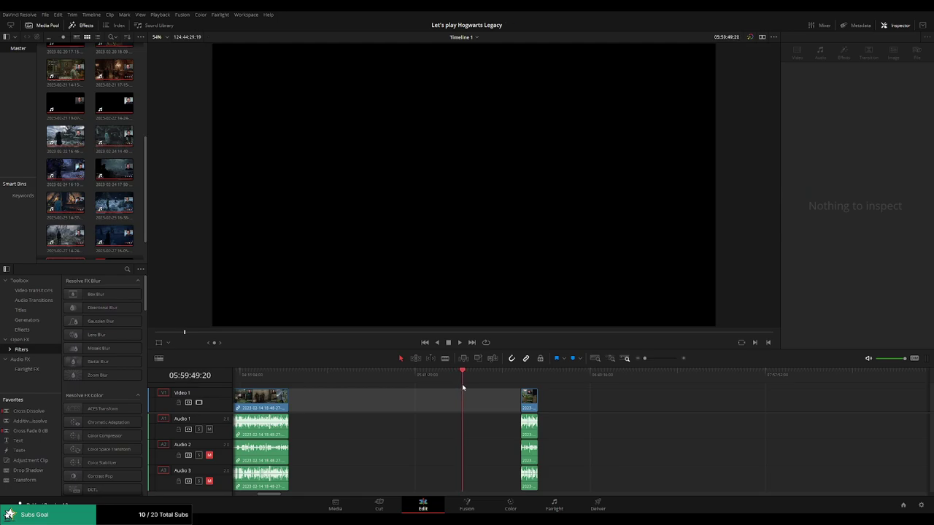
scroll(514, 395, "up", 2)
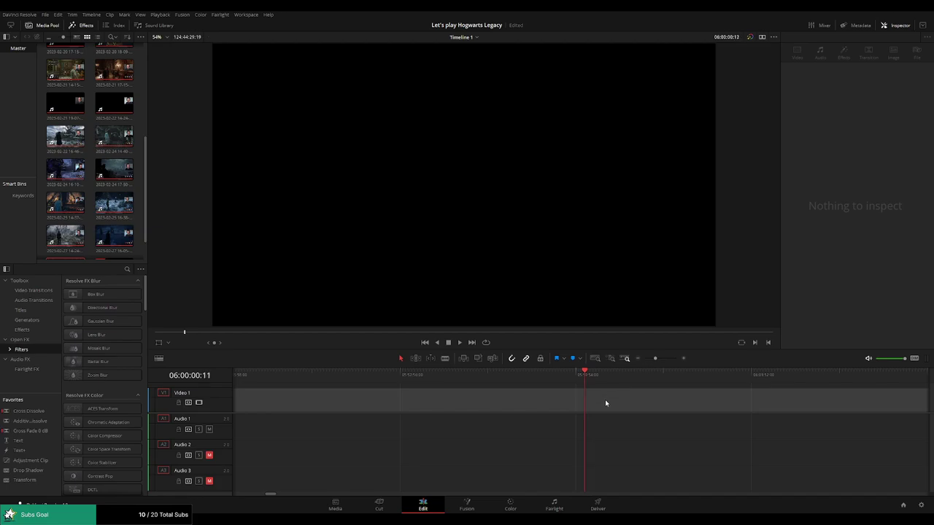
scroll(606, 393, "down", 2)
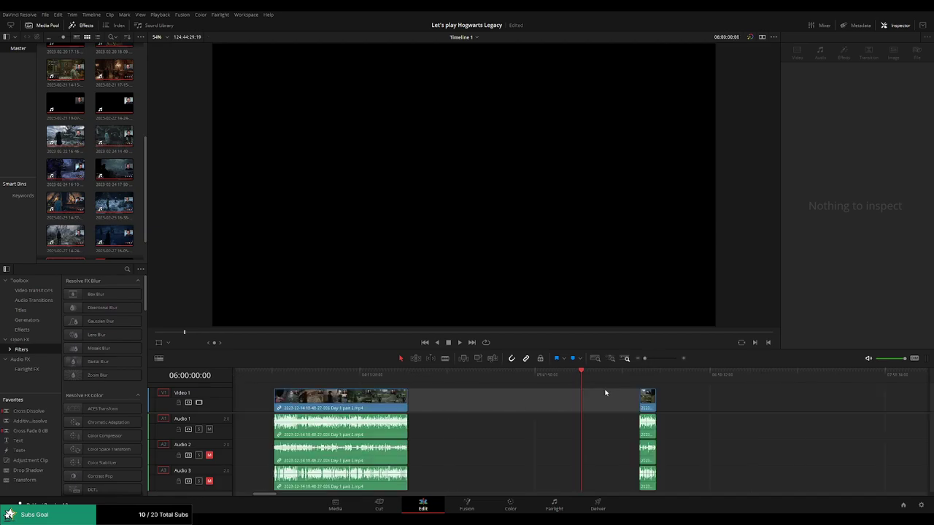
left_click_drag(649, 406, 591, 407)
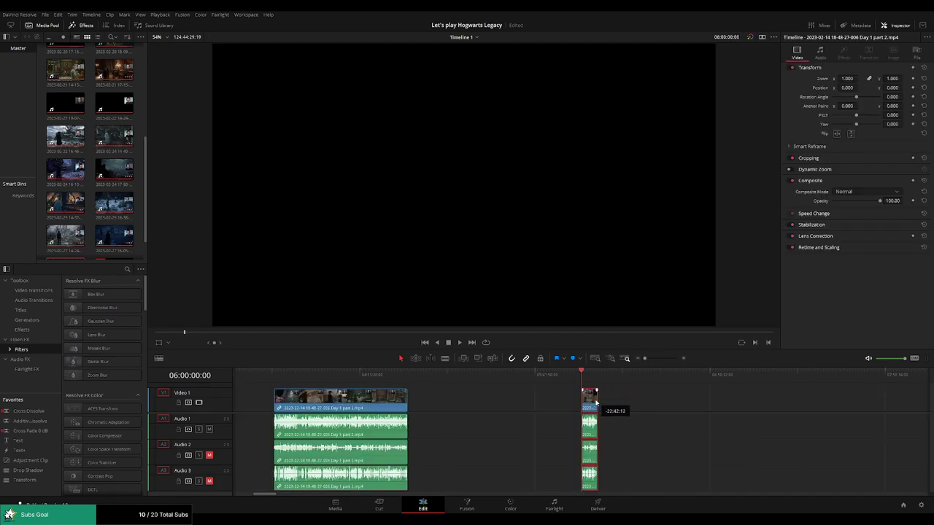
- Slide the Day 2 clip left so it butts against the Day 1 part 2 footage
scroll(585, 395, "right", 3)
scroll(555, 394, "right", 3)
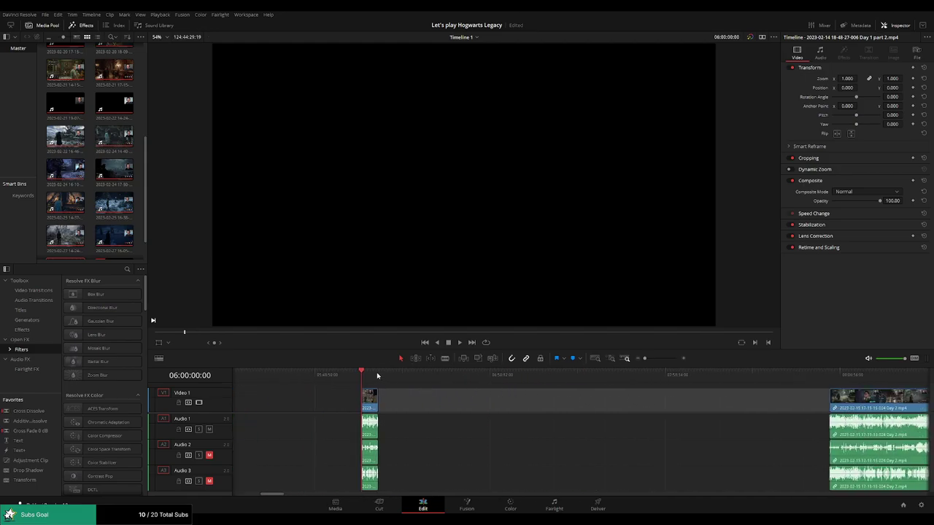
left_click(377, 375)
left_click_drag(842, 401, 390, 401)
scroll(579, 394, "up", 3)
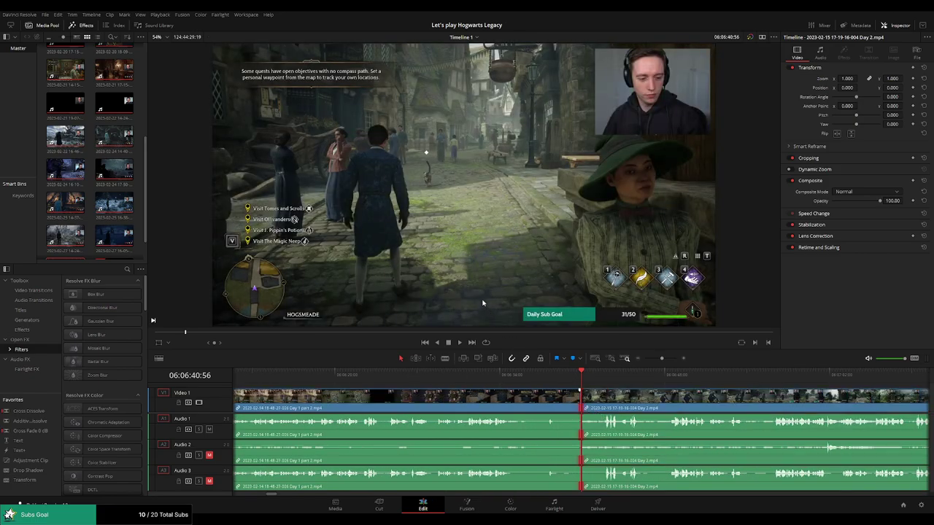
- Nudge the join between the two clips slightly earlier and review it
left_click_drag(581, 401, 558, 377)
left_click(562, 376)
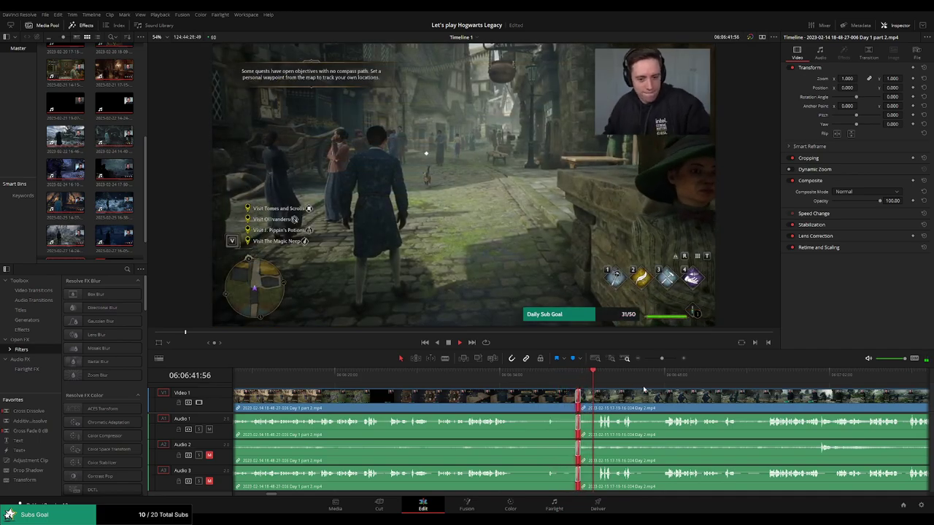
scroll(520, 377, "right", 2)
scroll(521, 377, "right", 1)
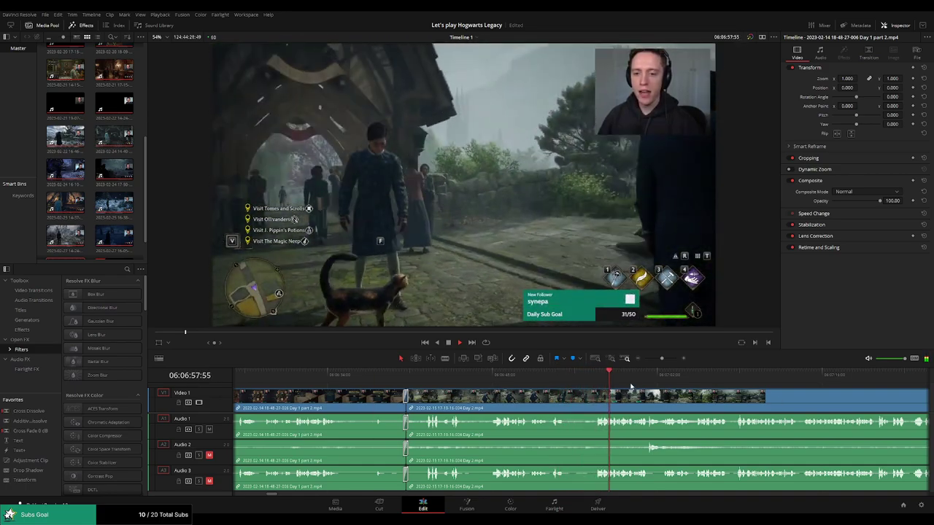
left_click_drag(671, 362, 646, 359)
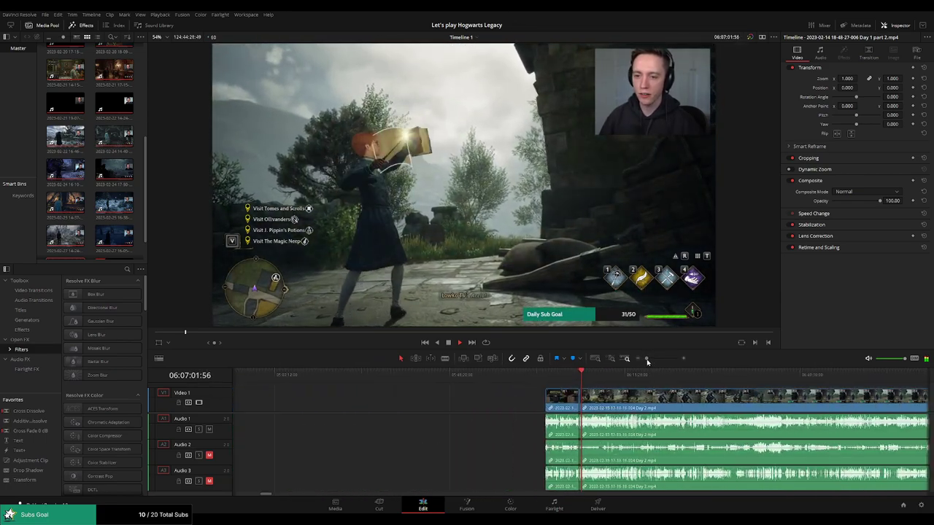
scroll(547, 405, "right", 5)
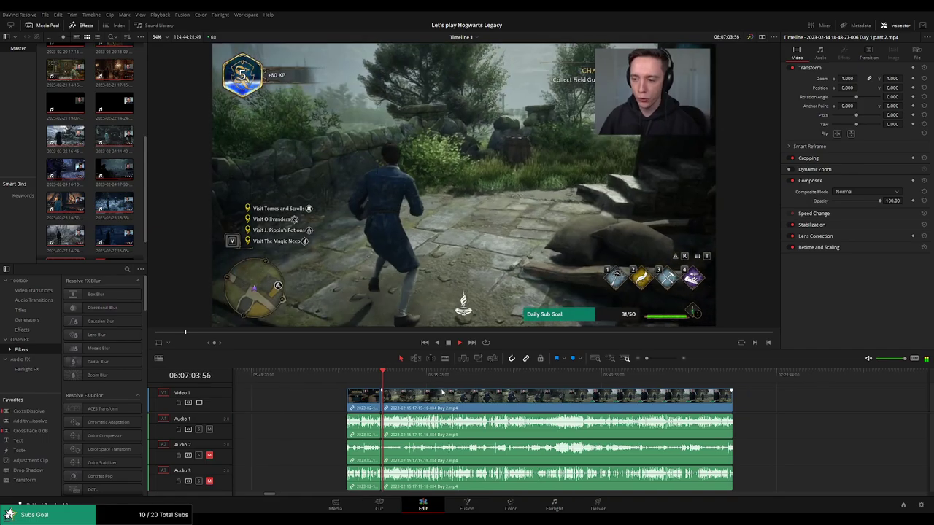
- Skim forward through the Day 2 footage from its start
key("Up")
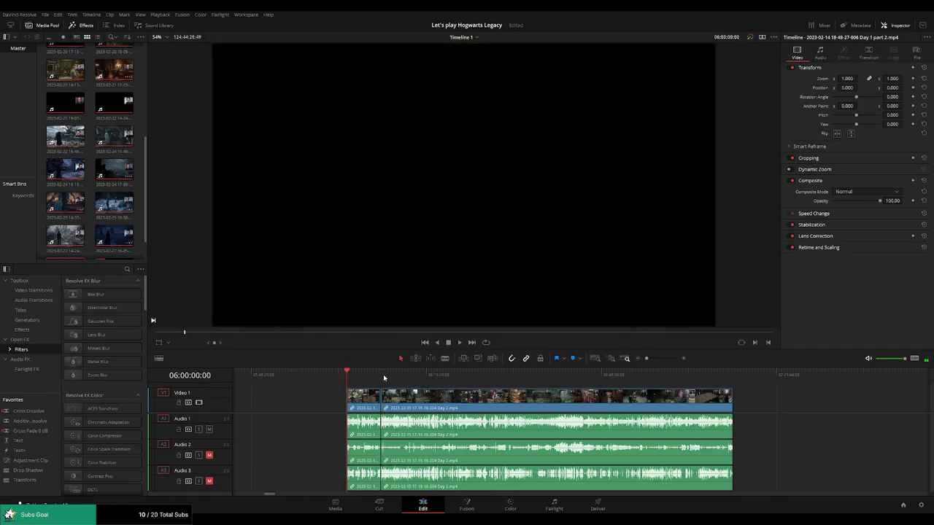
key("Down")
left_click_drag(391, 379, 440, 385)
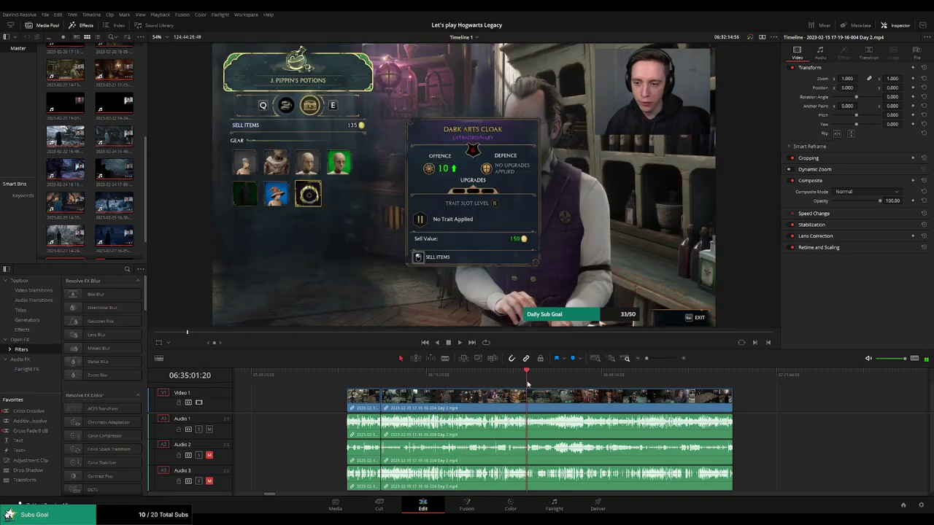
left_click_drag(444, 385, 537, 379)
left_click_drag(418, 377, 610, 395)
key("space")
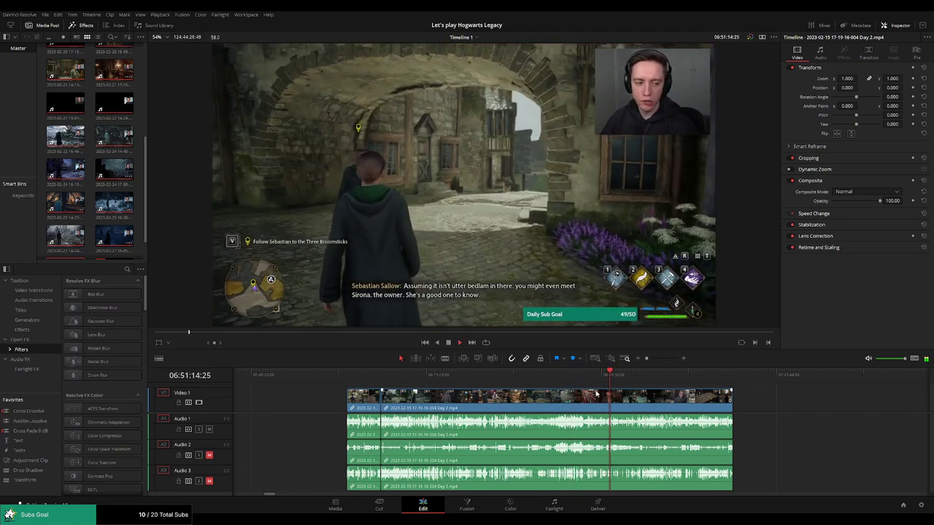
scroll(618, 407, "up", 2)
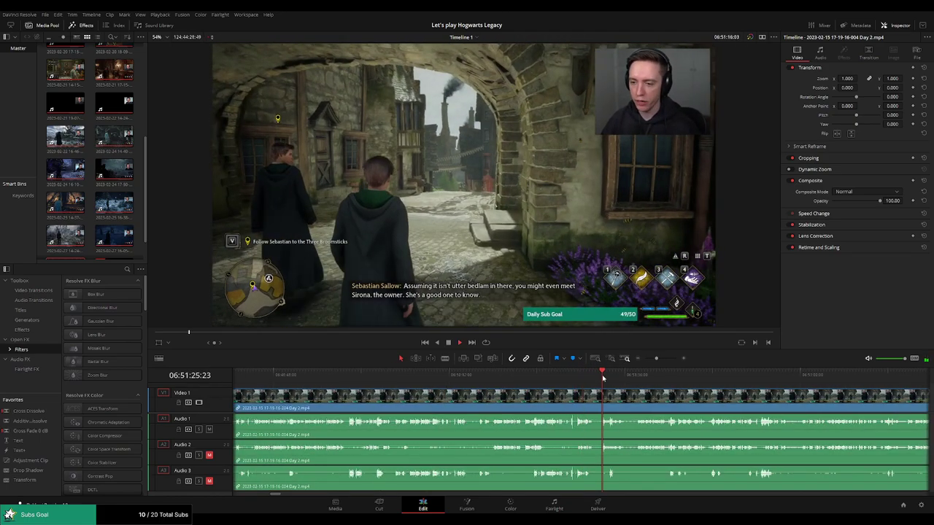
scroll(622, 396, "up", 1)
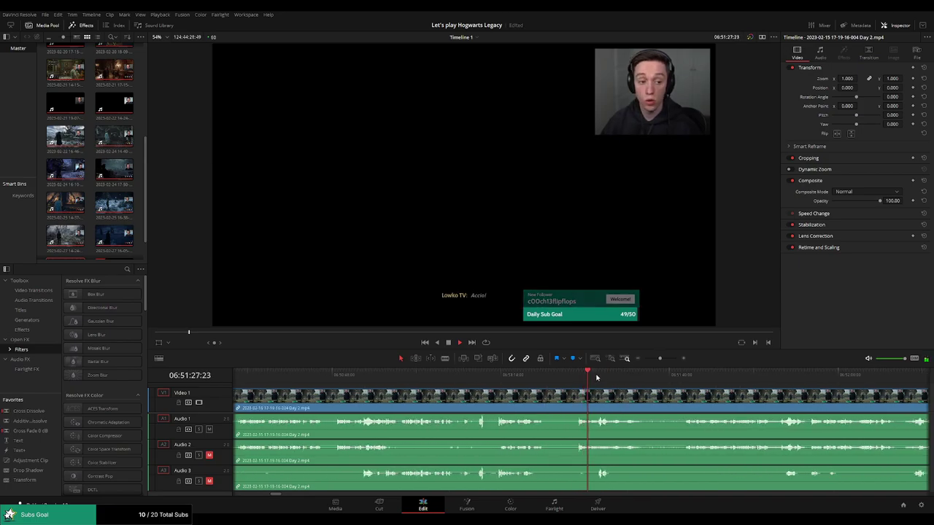
scroll(632, 402, "up", 1)
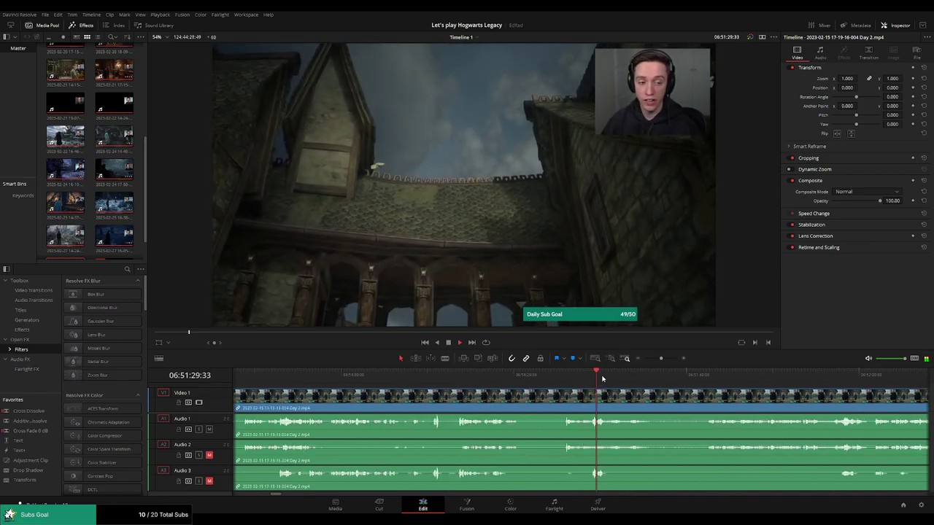
- Find the Three Broomsticks sign shot and blade all tracks there, near 06:52:41:00
left_click_drag(592, 378, 709, 376)
scroll(768, 408, "right", 3)
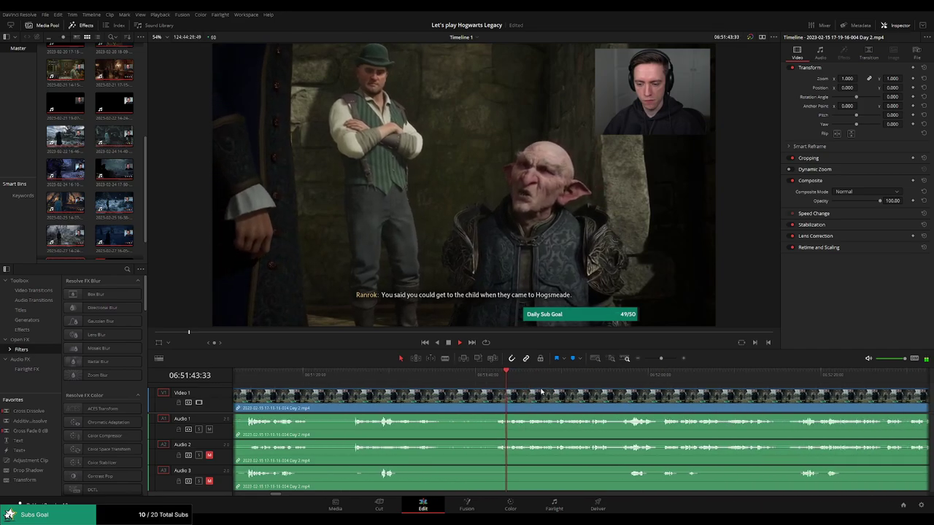
scroll(525, 388, "right", 1)
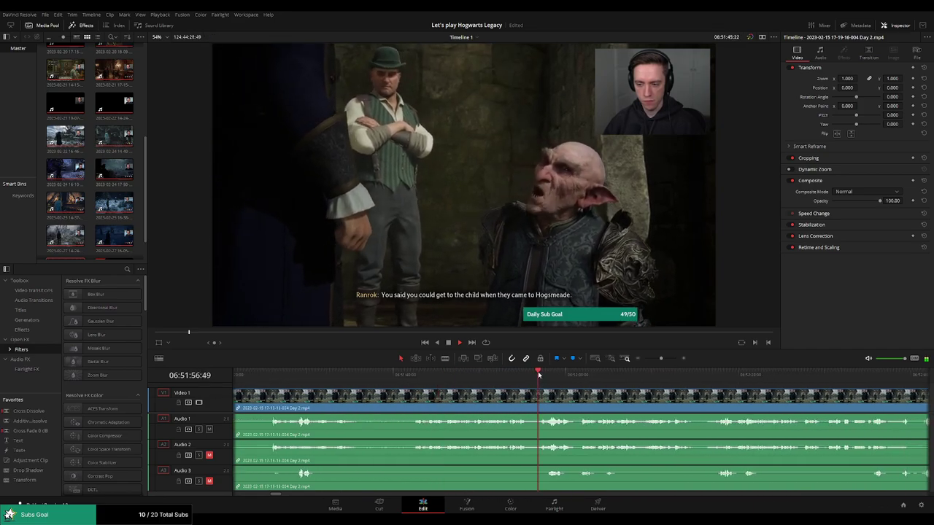
scroll(486, 379, "right", 1)
scroll(485, 378, "right", 1)
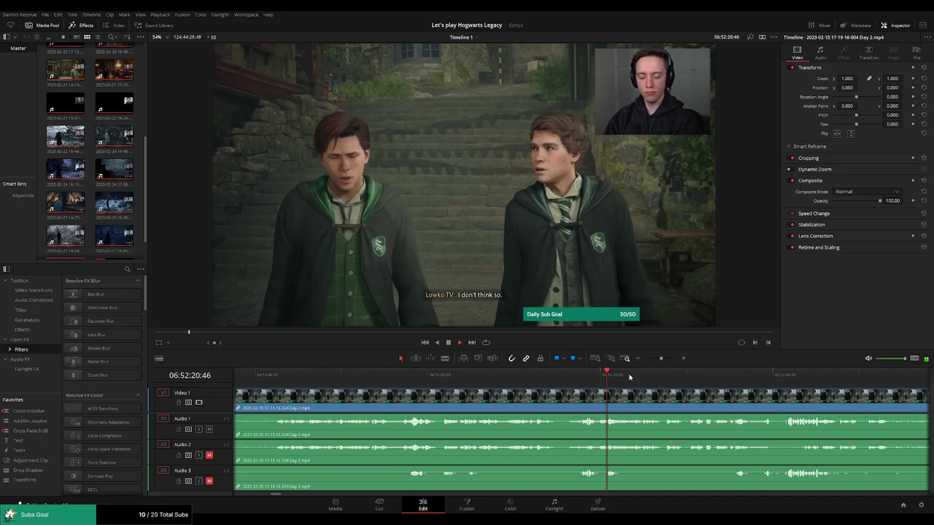
left_click(684, 375)
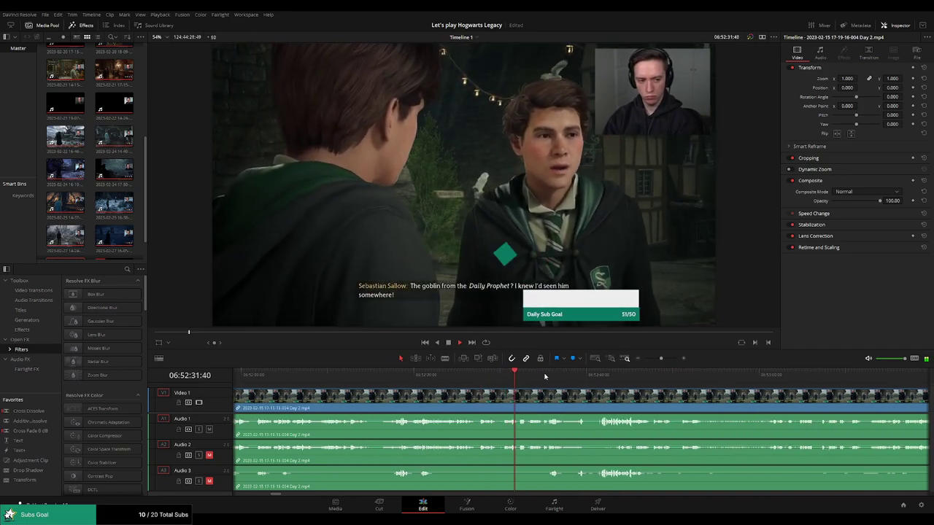
left_click(577, 374)
left_click(595, 373)
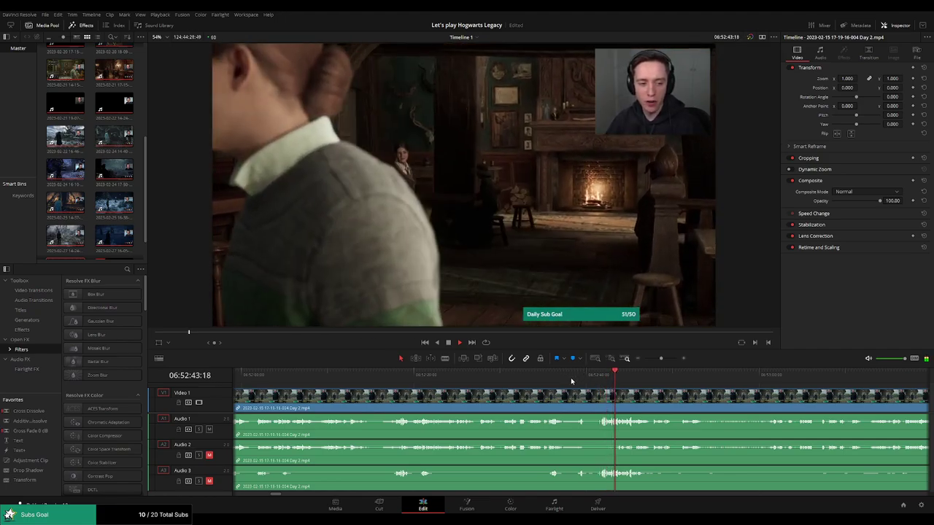
scroll(555, 383, "up", 1)
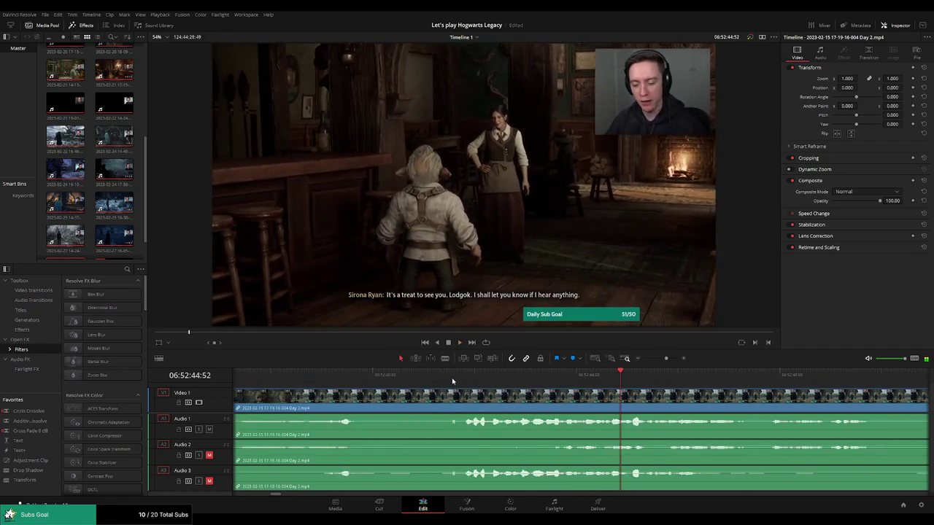
mouse_move(434, 376)
left_mouse_down()
mouse_move(398, 386)
mouse_move(462, 388)
left_mouse_up()
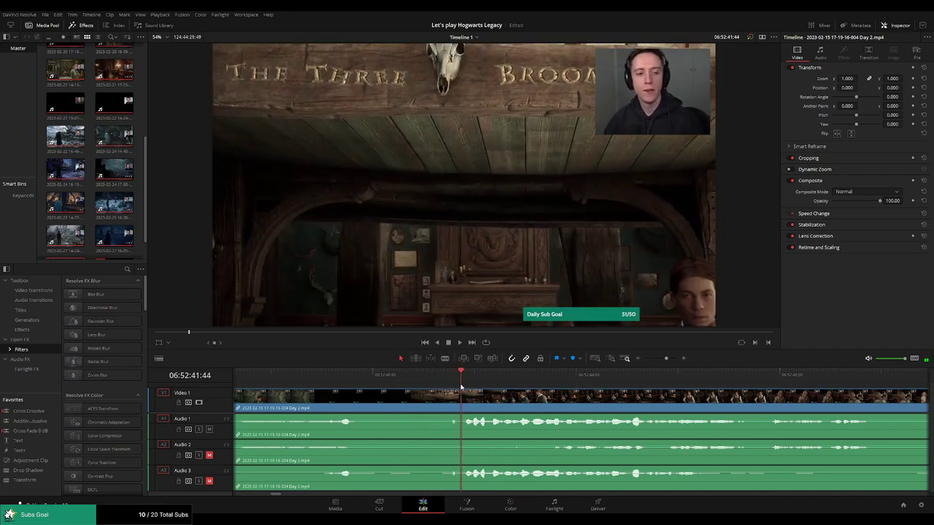
mouse_move(461, 388)
left_mouse_down()
mouse_move(406, 384)
mouse_move(479, 395)
mouse_move(421, 394)
left_mouse_up()
key("ctrl+b")
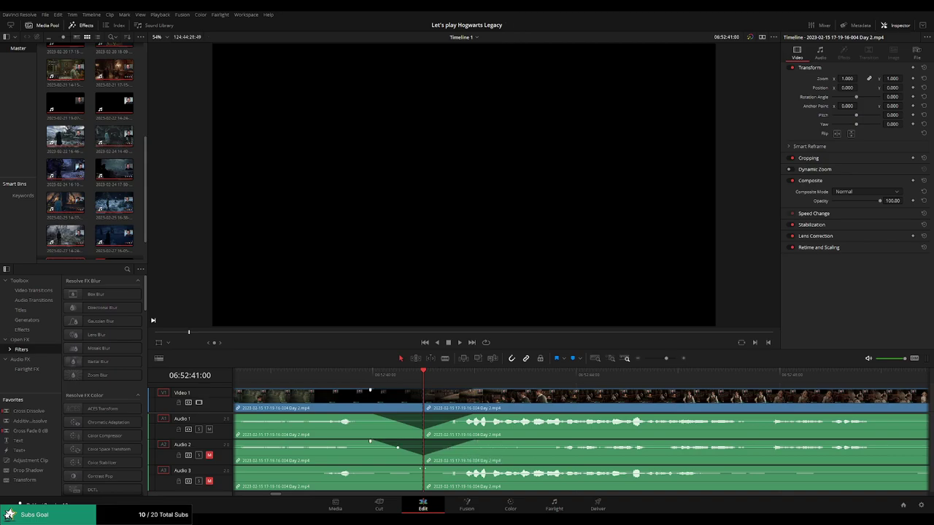
- Add an Audio 3 fade-out and fade-in at the Day 2 cut and preview it
left_click_drag(421, 467, 375, 468)
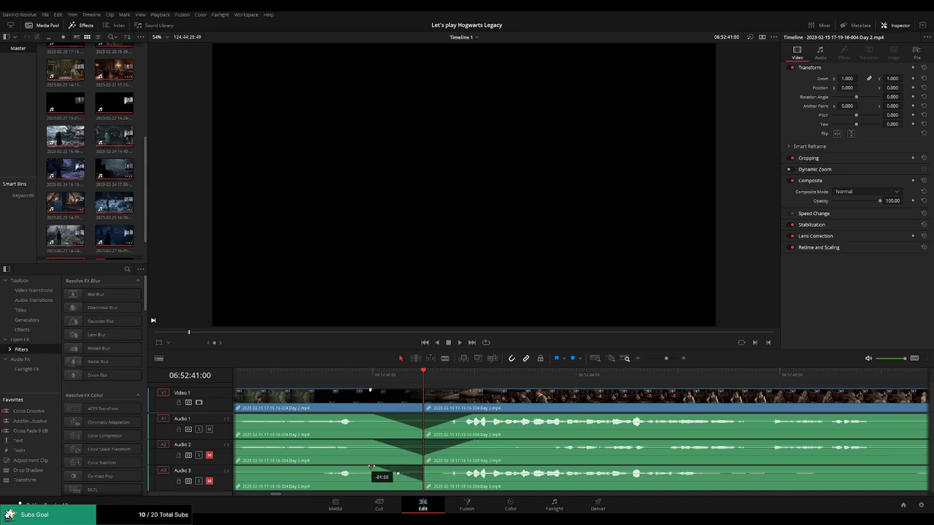
left_click_drag(437, 468, 470, 468)
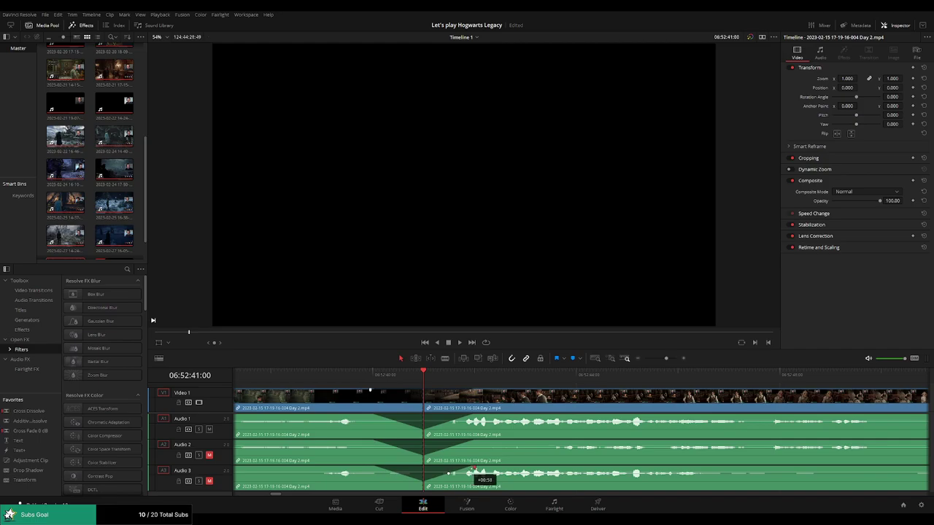
key("space")
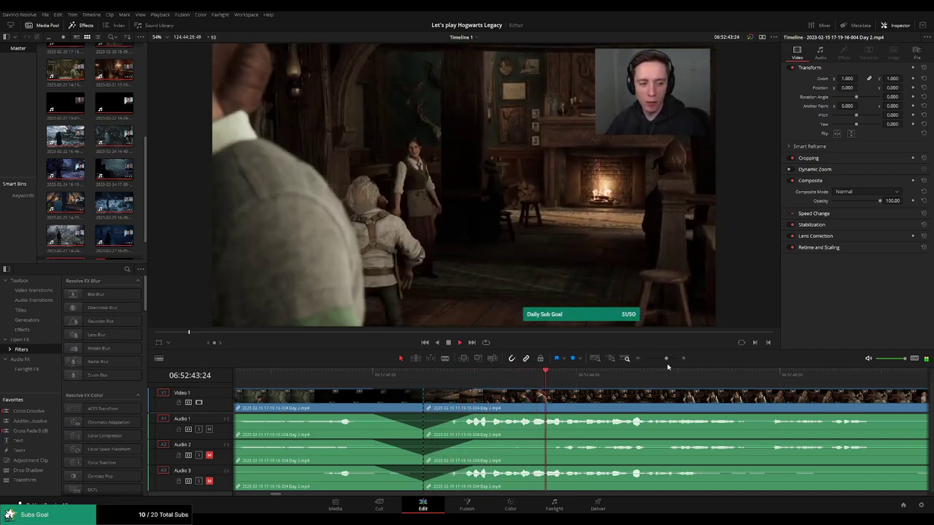
left_click_drag(666, 358, 644, 358)
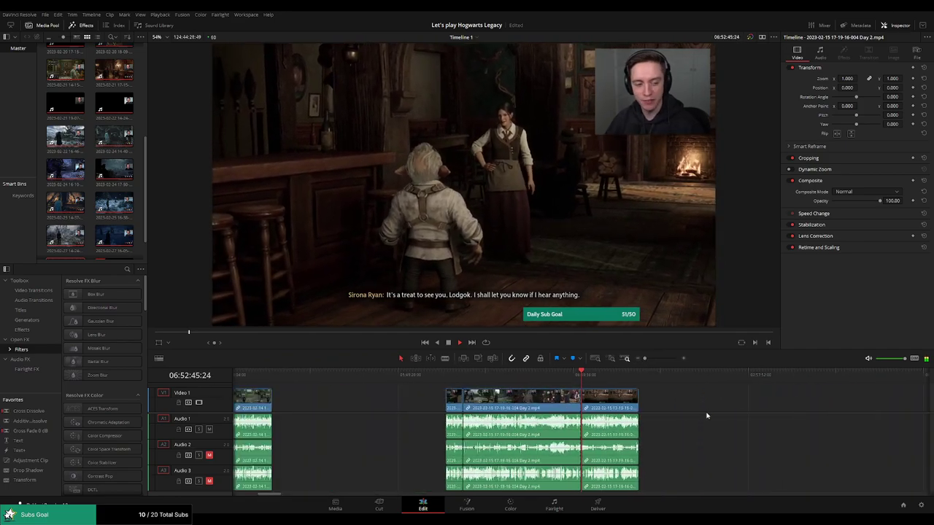
- Place the post-cut Day 2 piece so it starts at 08:00:00:00
scroll(418, 402, "right", 5)
scroll(418, 402, "left", 1)
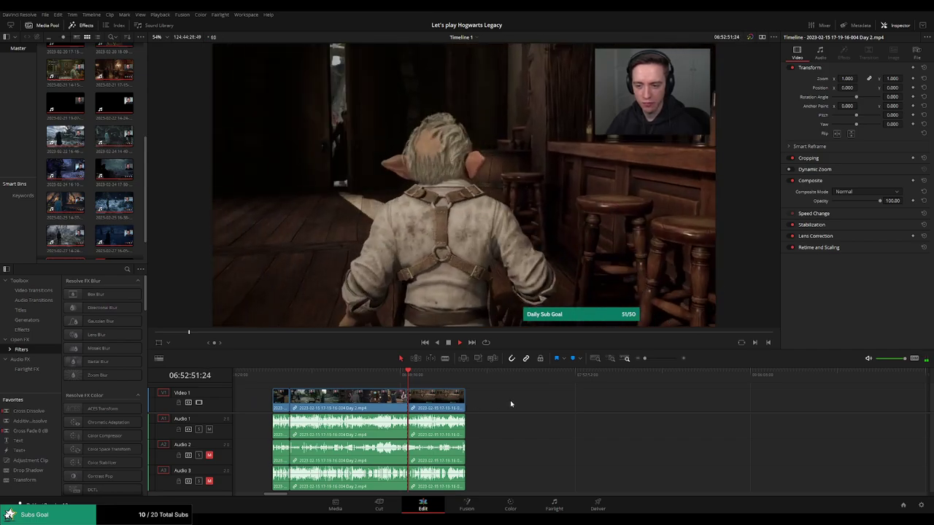
left_click(274, 379)
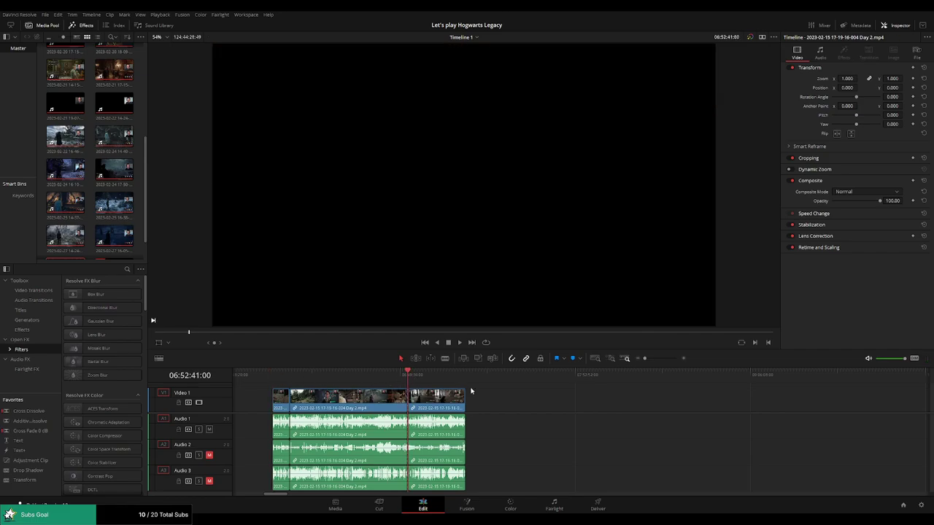
scroll(413, 396, "right", 5)
left_click_drag(332, 416, 599, 419)
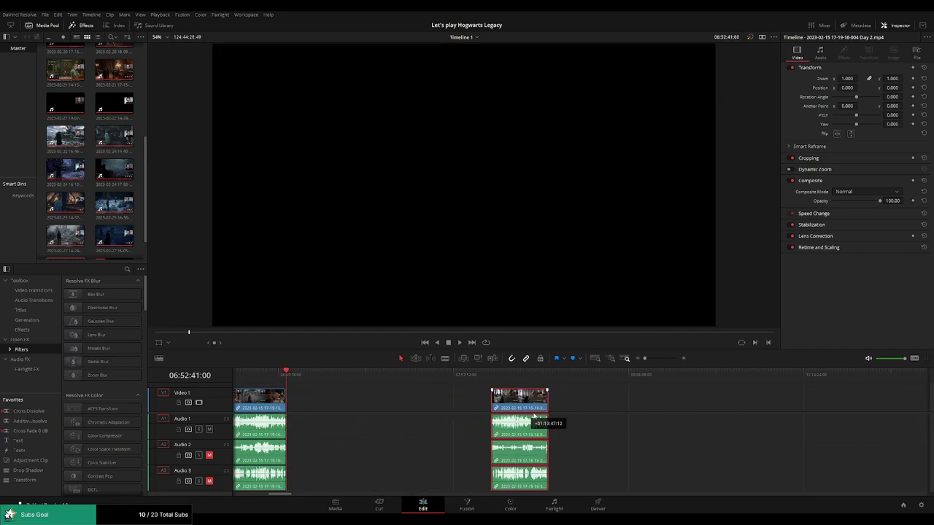
left_click(393, 403)
left_click_drag(295, 379, 410, 396)
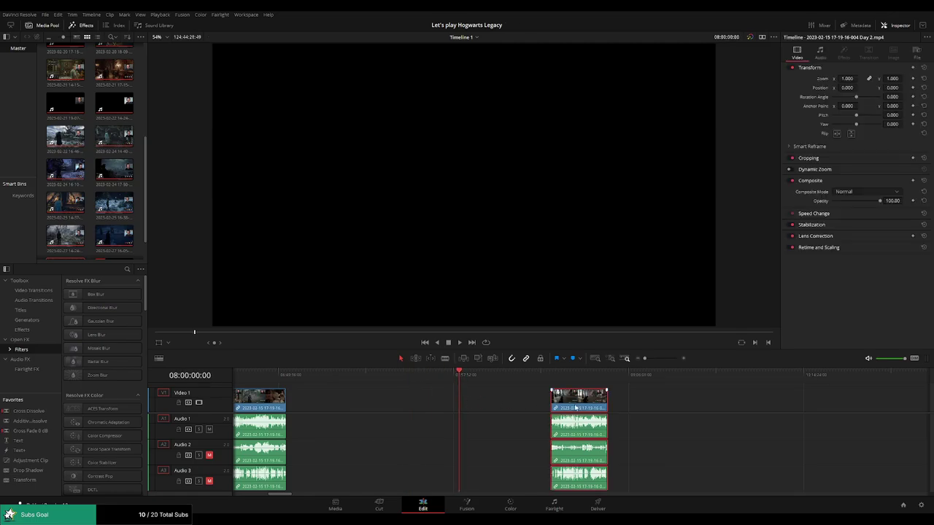
left_click_drag(578, 398, 487, 398)
- Drag the Day 3 clip left so it sits right after the Day 2 footage
scroll(617, 411, "right", 2)
scroll(616, 412, "right", 3)
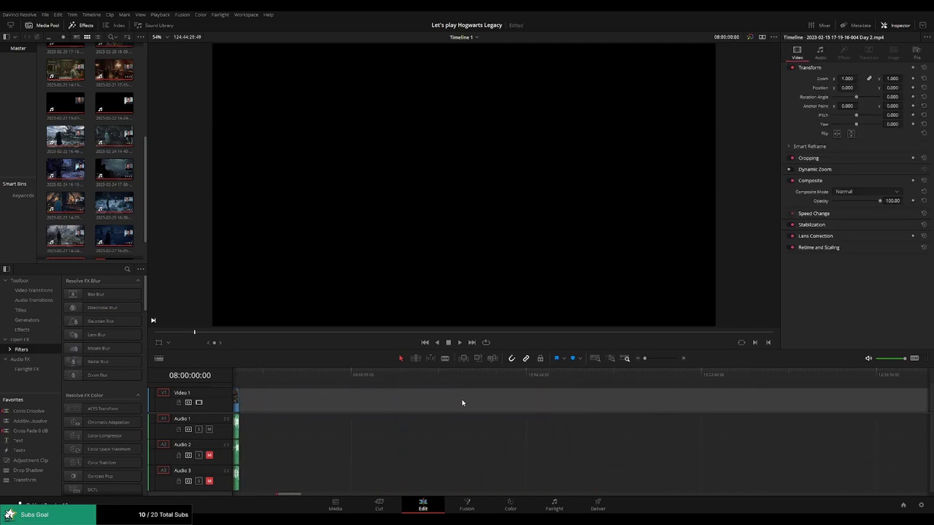
scroll(639, 376, "left", 3)
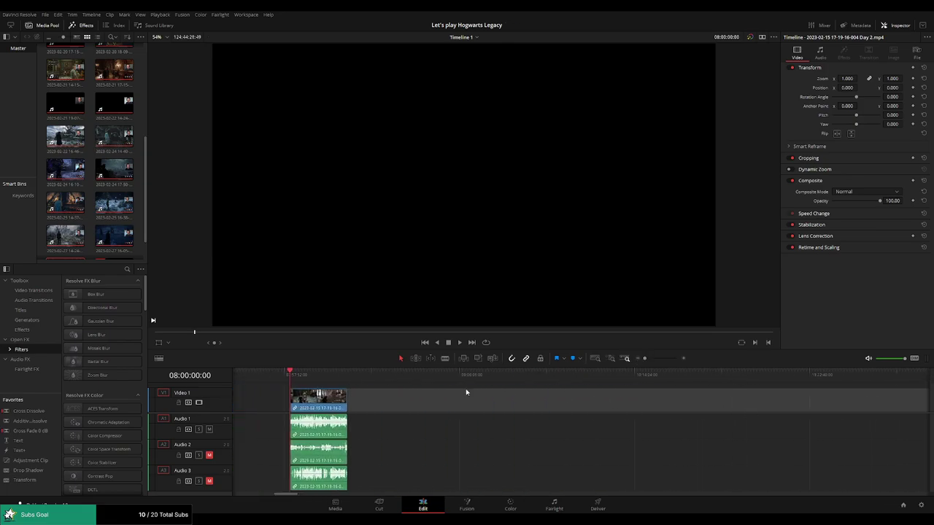
scroll(557, 407, "right", 3)
scroll(475, 407, "right", 3)
scroll(813, 411, "right", 1)
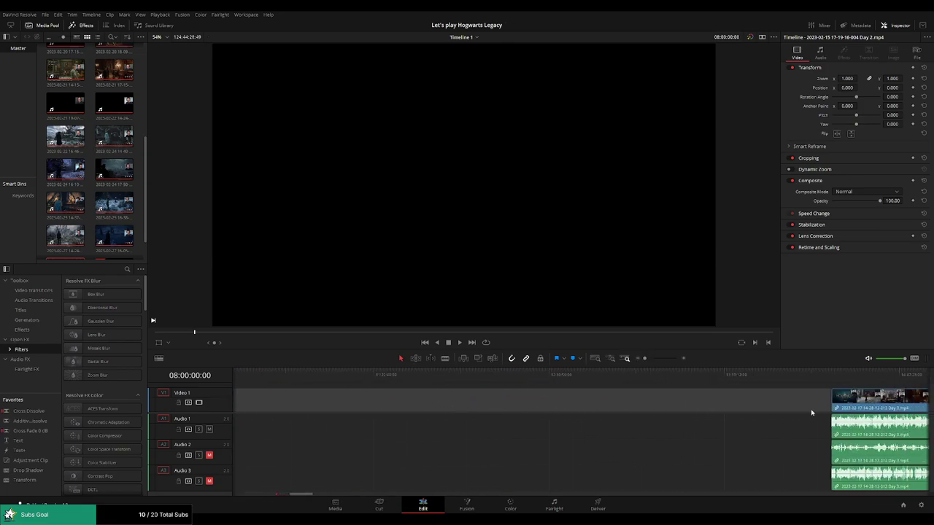
scroll(415, 415, "right", 5)
left_click(415, 415)
mouse_move(415, 414)
left_mouse_down()
mouse_move(380, 406)
mouse_move(496, 403)
left_mouse_up()
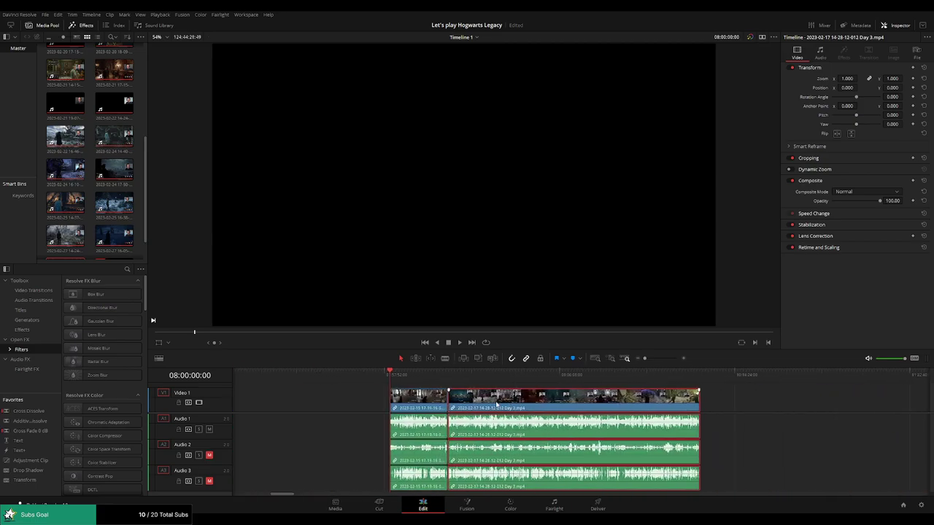
- Cut Day 3 at its Hogwarts Legacy title screen, delete the front piece, and close the gap
left_click(423, 375)
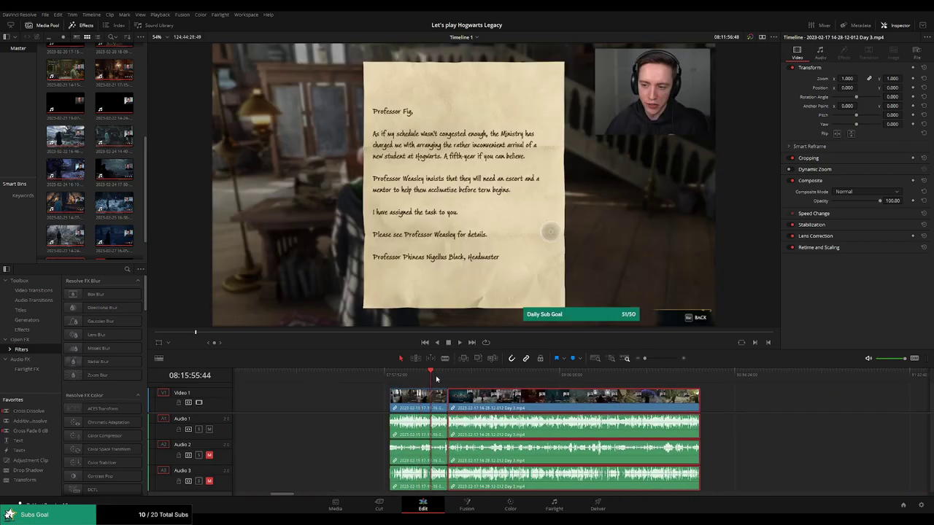
left_click_drag(436, 378, 444, 381)
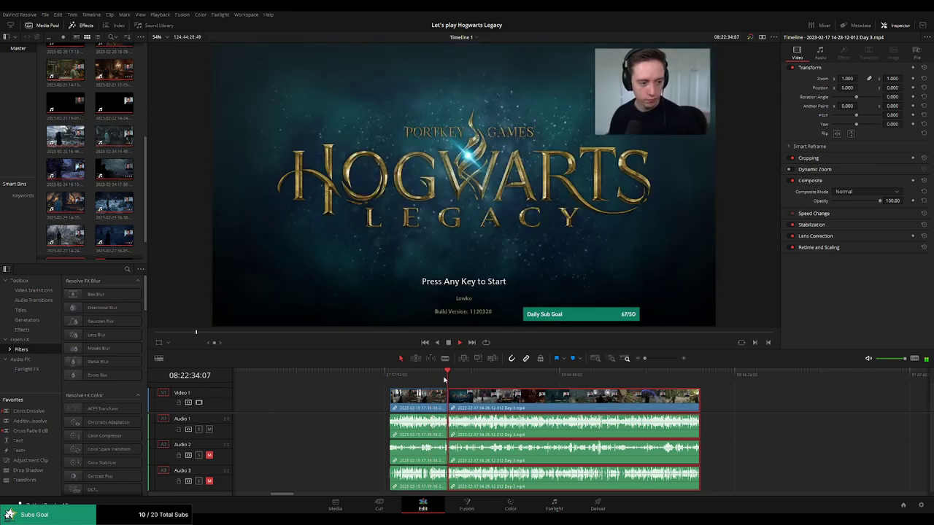
key("ctrl+equal")
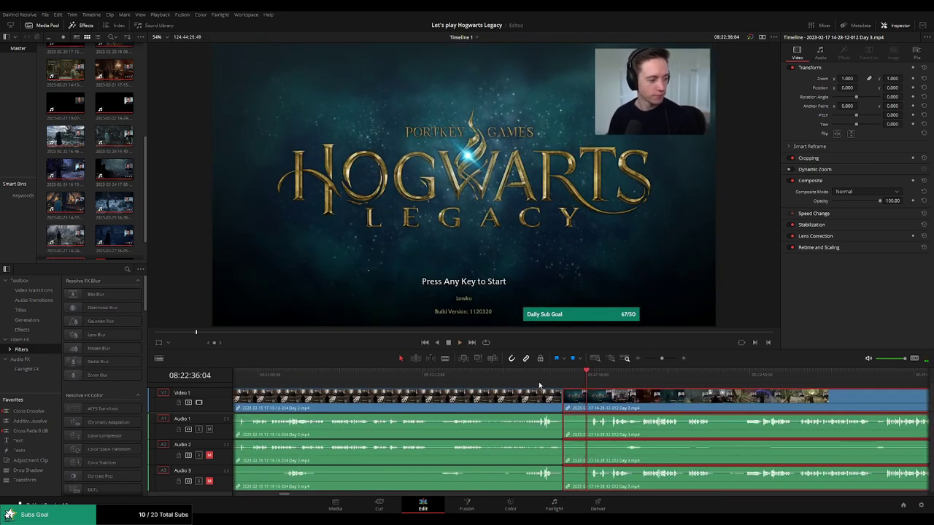
left_click_drag(539, 385, 588, 376)
key("ctrl+b")
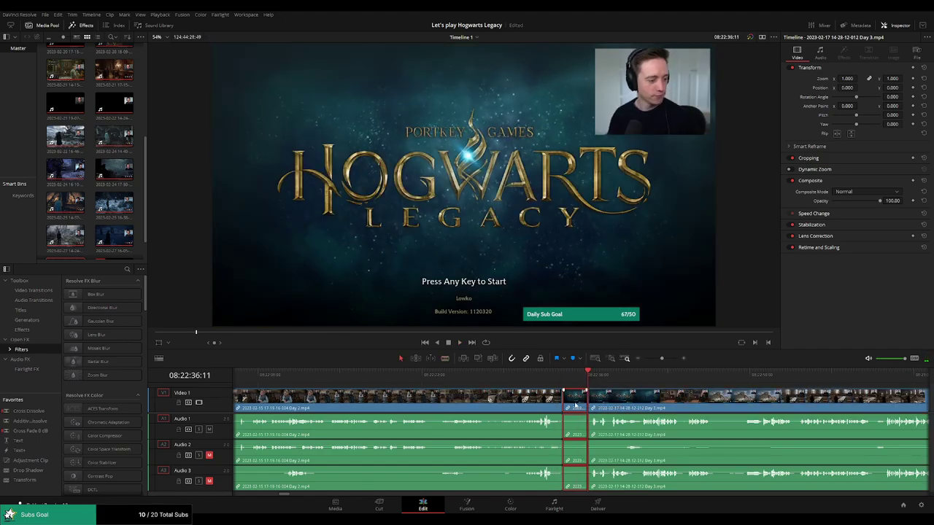
key("Delete")
left_click_drag(608, 406, 563, 401)
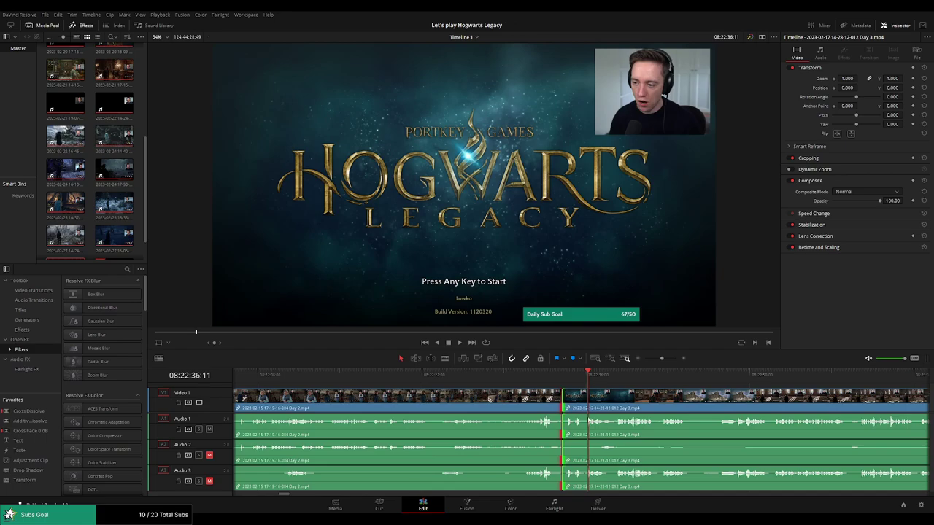
- Play back the Day 2 to Day 3 join, then return to the timeline start
left_click(552, 376)
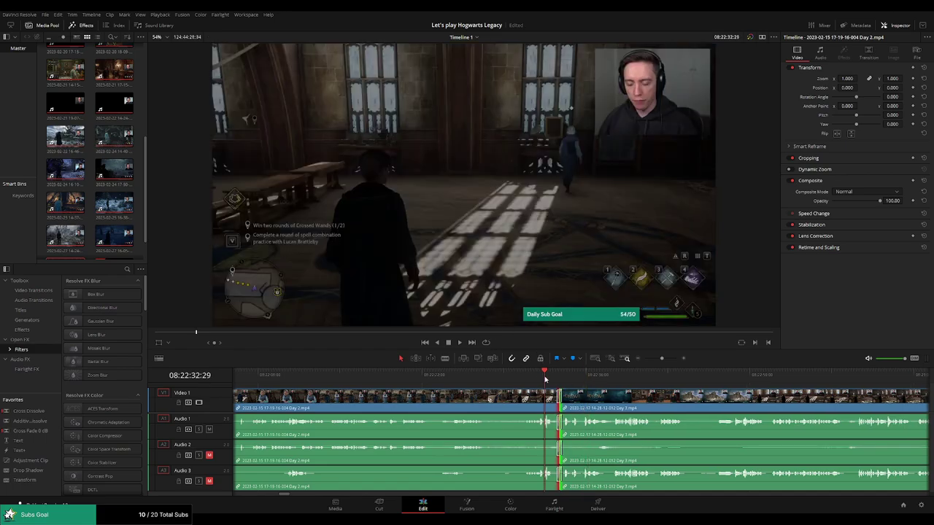
key("space")
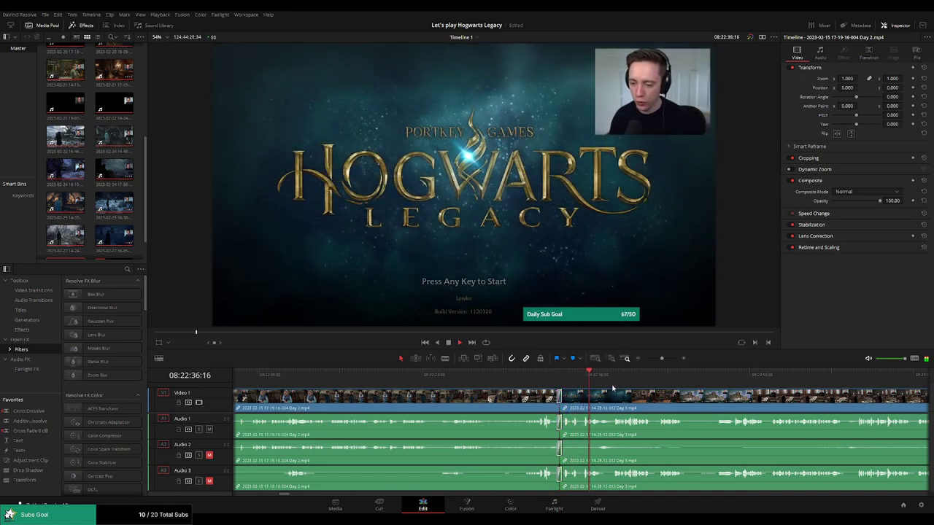
left_click_drag(662, 359, 644, 361)
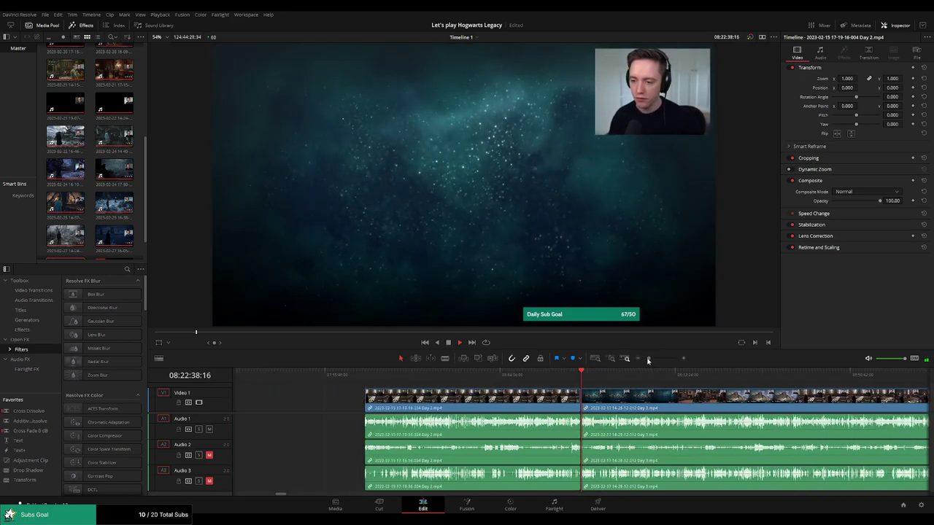
scroll(539, 394, "down", 2)
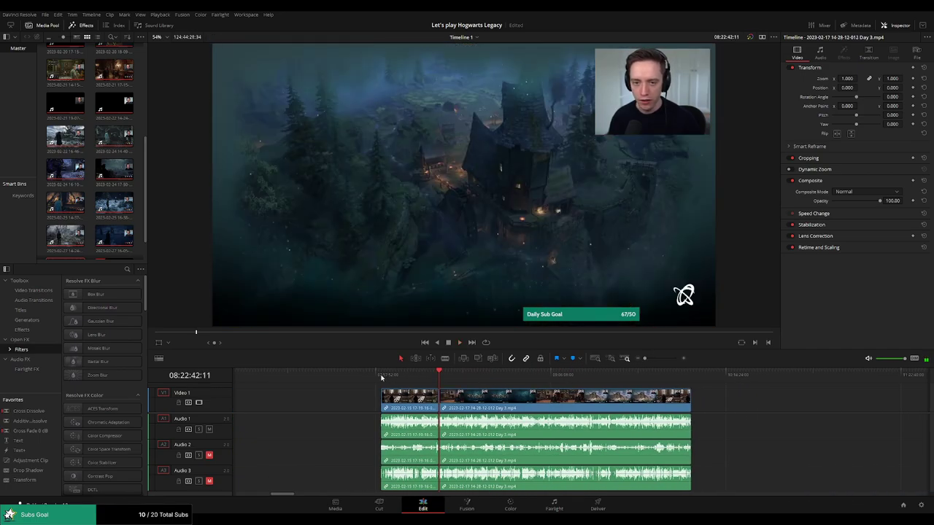
key("Home")
- Scrub through Day 3 to the Sebastian quest description frame
left_click_drag(441, 382, 514, 391)
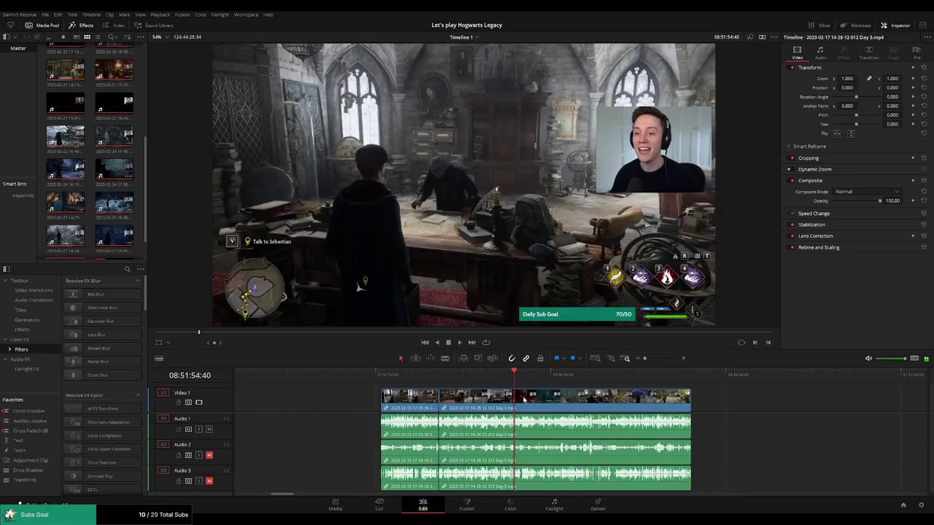
scroll(537, 406, "up", 3)
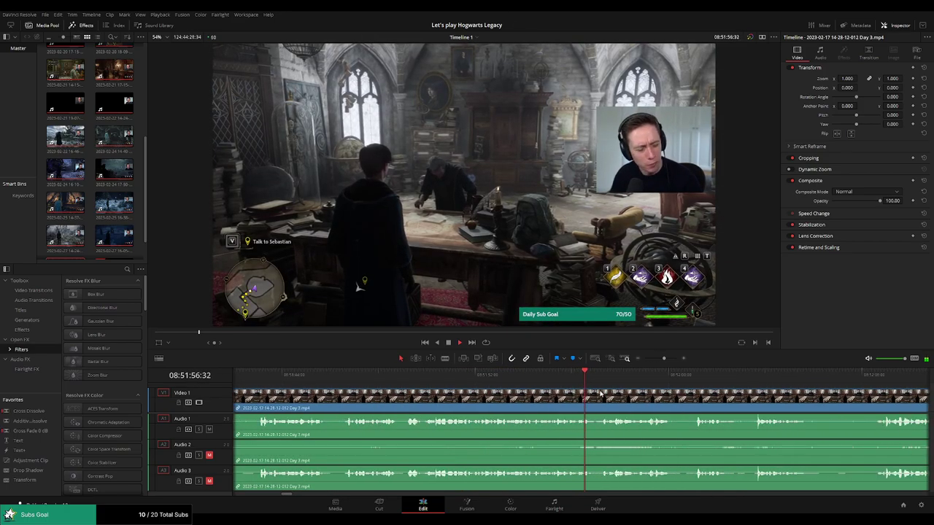
left_click_drag(664, 374, 582, 372)
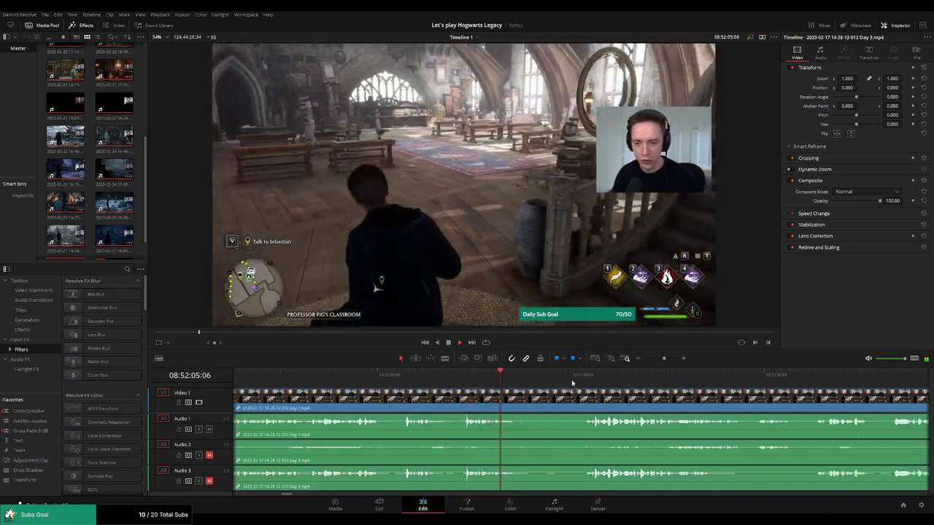
left_click(584, 379)
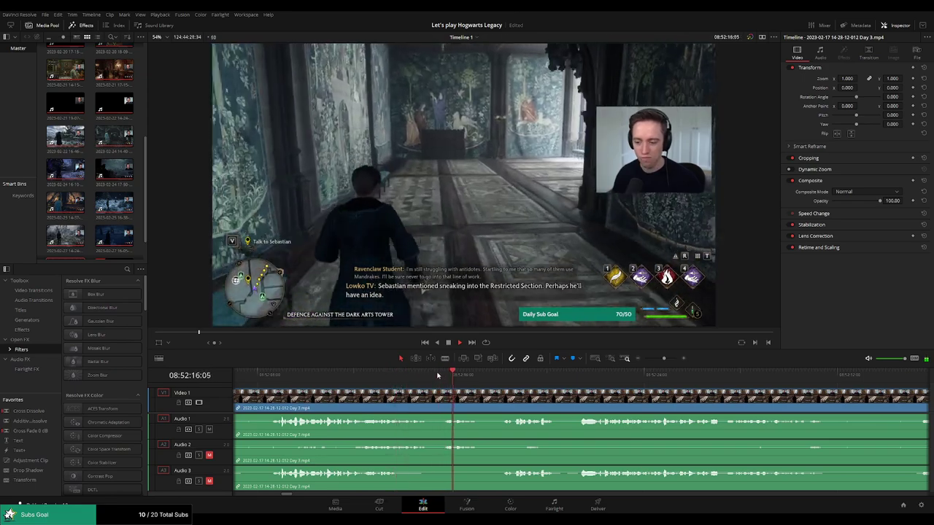
left_click(511, 376)
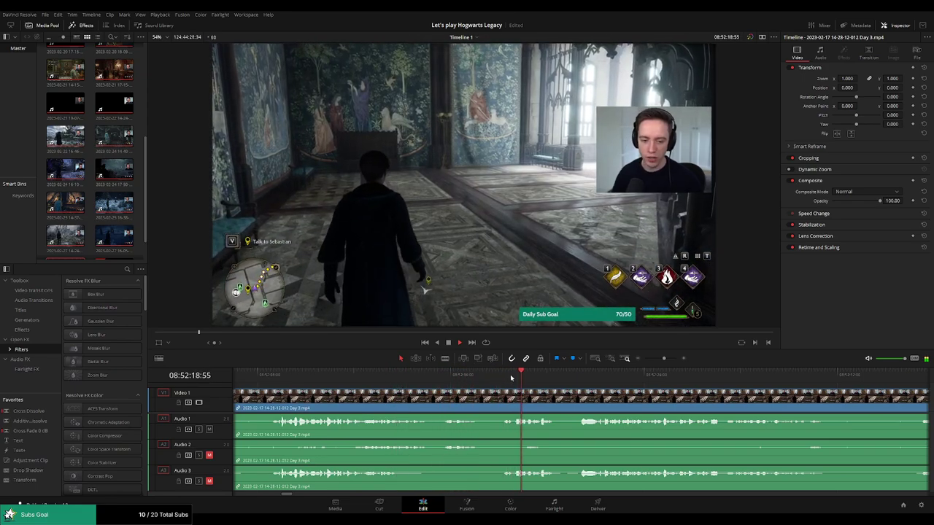
left_click(507, 374)
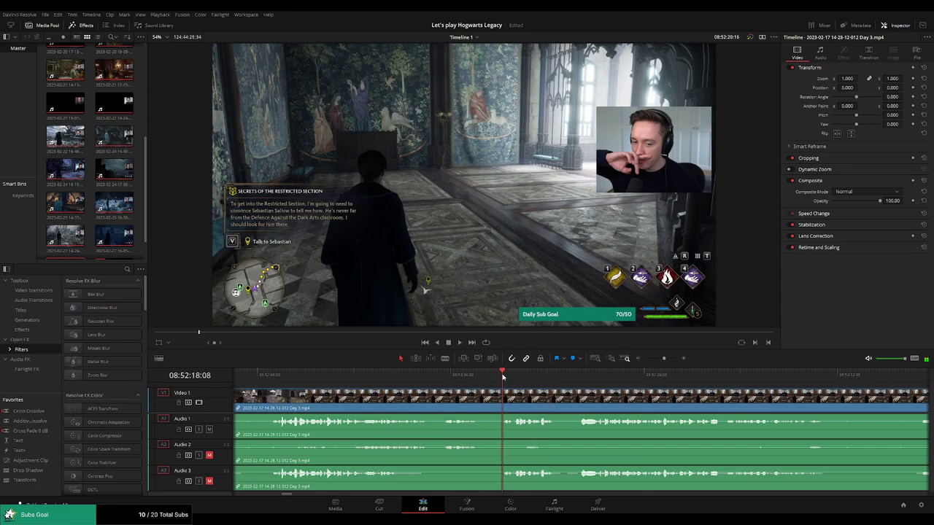
scroll(510, 393, "up", 2)
scroll(509, 392, "up", 1)
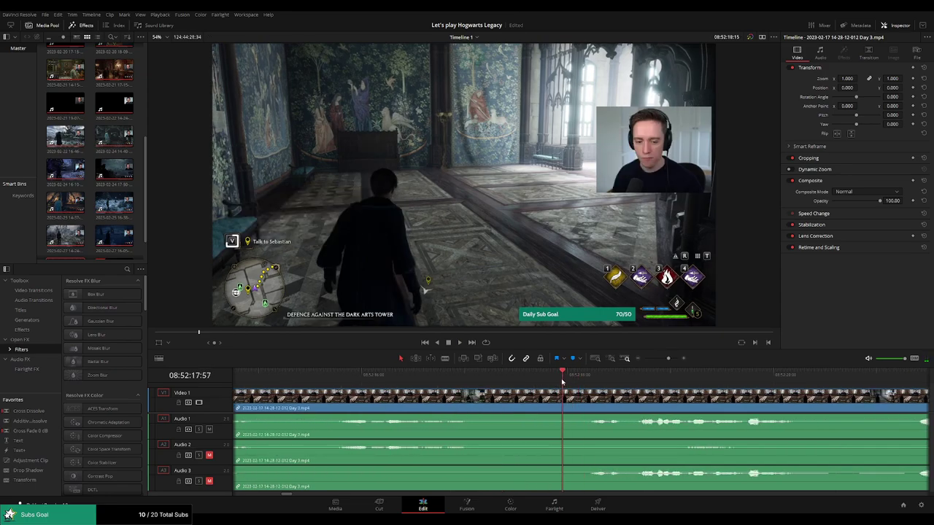
mouse_move(563, 381)
left_mouse_down()
mouse_move(590, 382)
mouse_move(516, 392)
left_mouse_up()
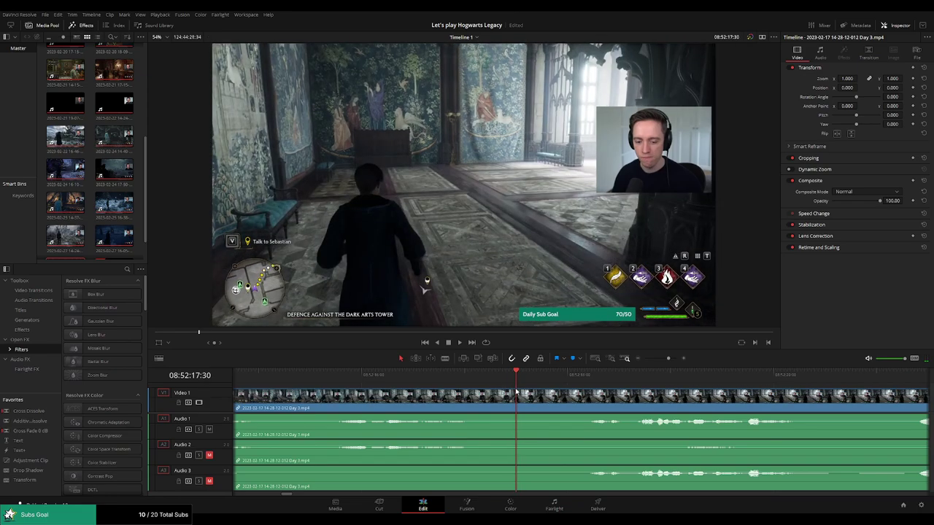
- Split Day 3 near 08:52:17, keeping the second half against the first
left_click(518, 406)
key("a")
left_click_drag(534, 392, 621, 395)
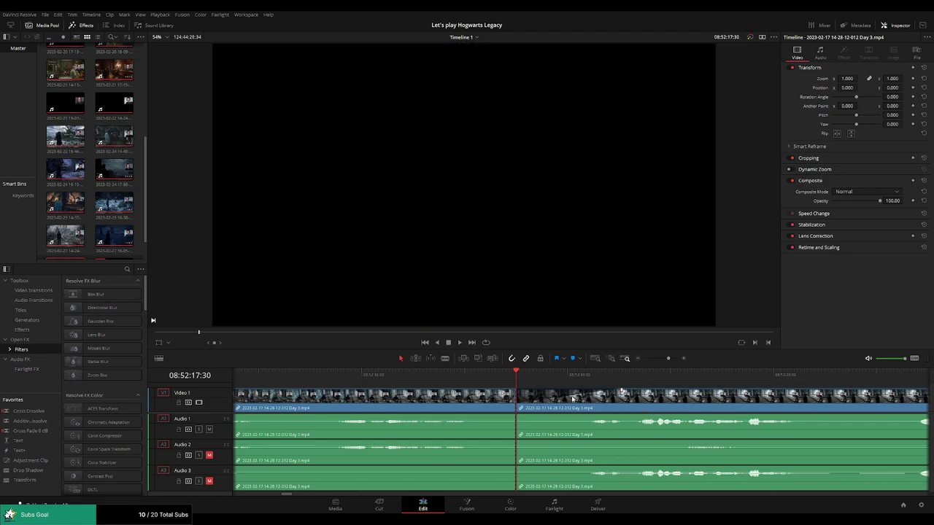
left_click_drag(515, 393, 432, 393)
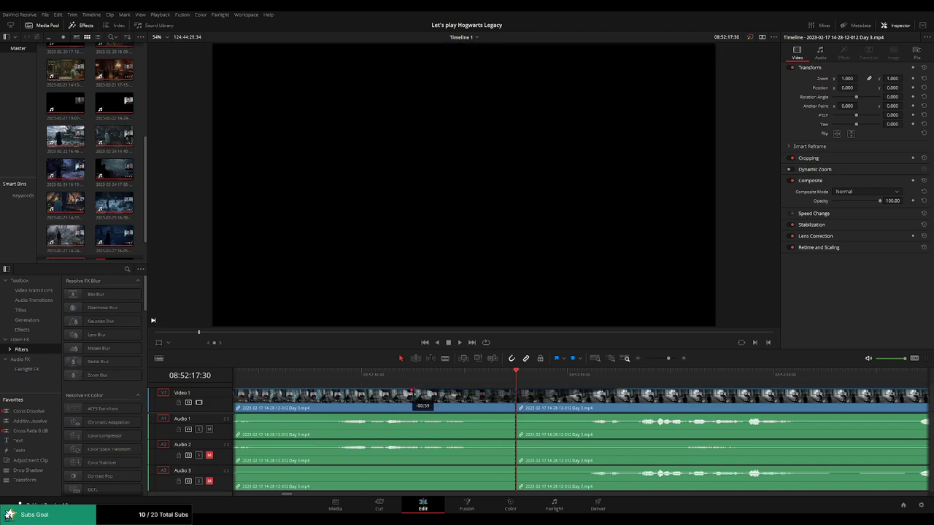
- Fade Audio 1, 2 and 3 out before the cut and back in after it
left_click_drag(514, 416, 414, 417)
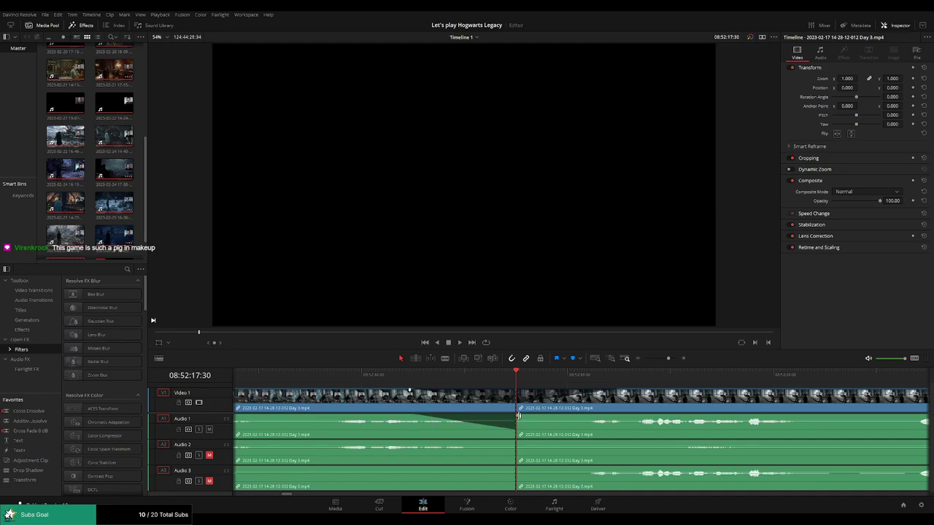
left_click_drag(537, 417, 612, 419)
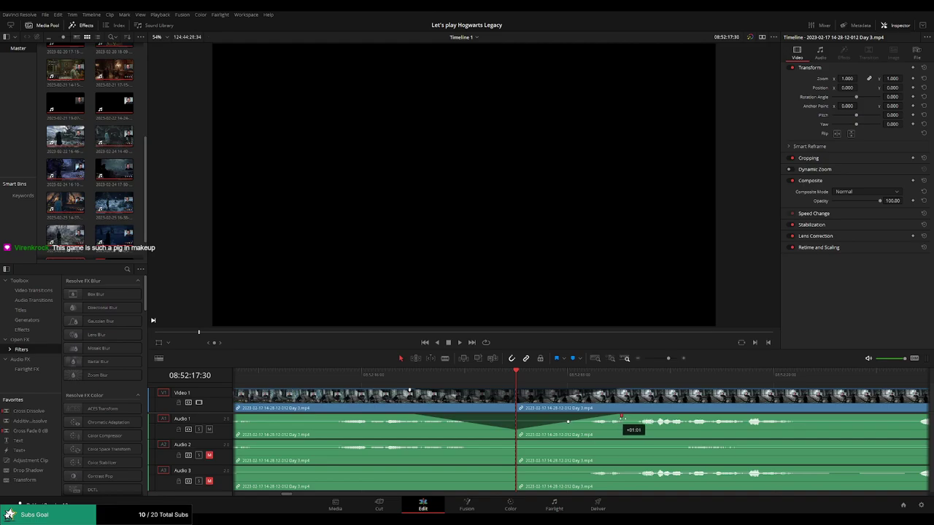
left_click_drag(509, 447, 420, 442)
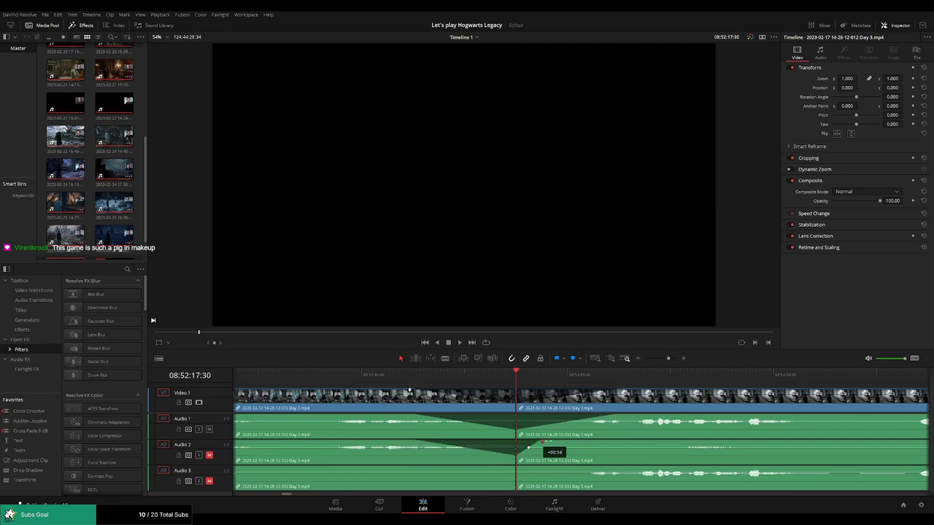
left_click_drag(542, 442, 626, 442)
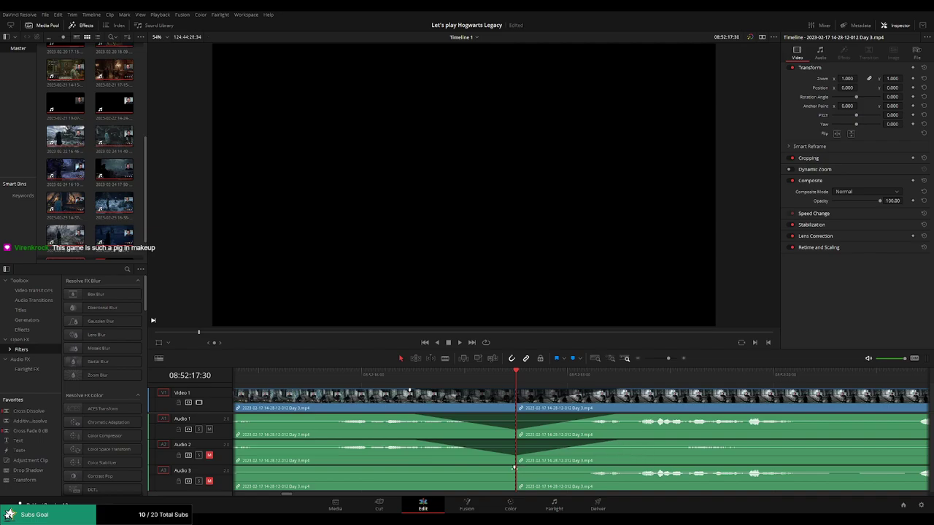
left_click_drag(514, 468, 418, 468)
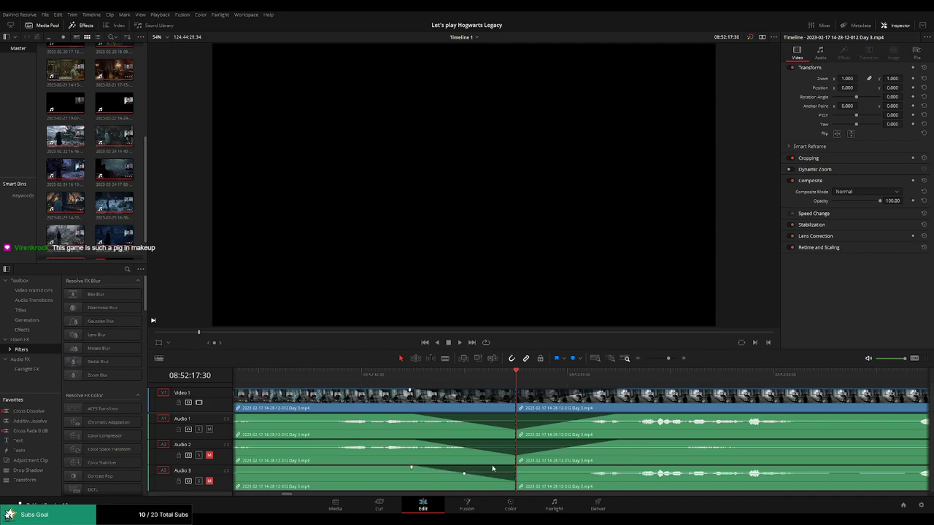
left_click_drag(521, 469, 616, 468)
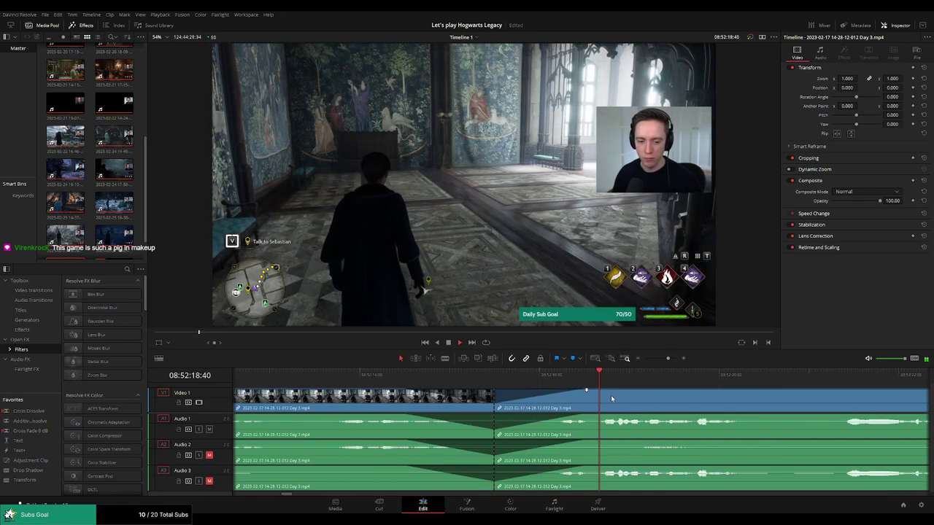
left_click_drag(668, 359, 645, 360)
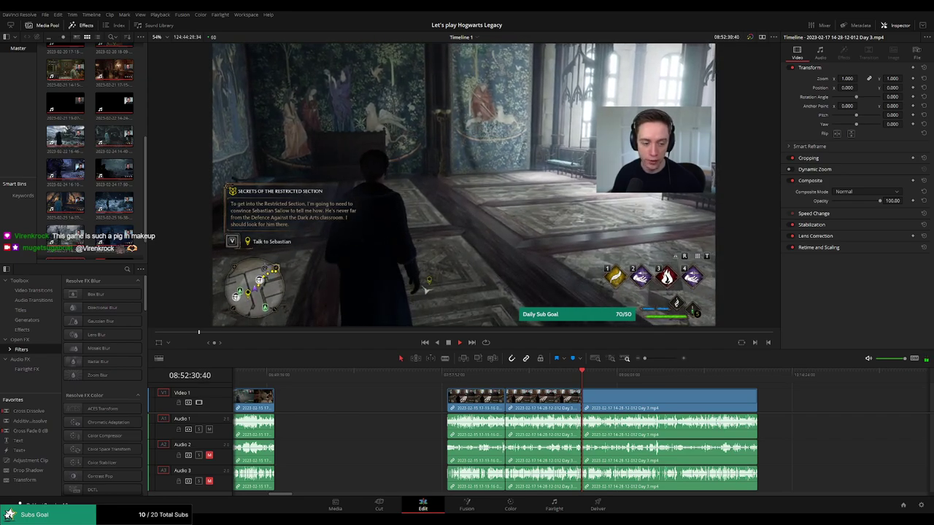
- Drag the last Day 3 clip later, leaving a gap before it
scroll(511, 431, "right", 3)
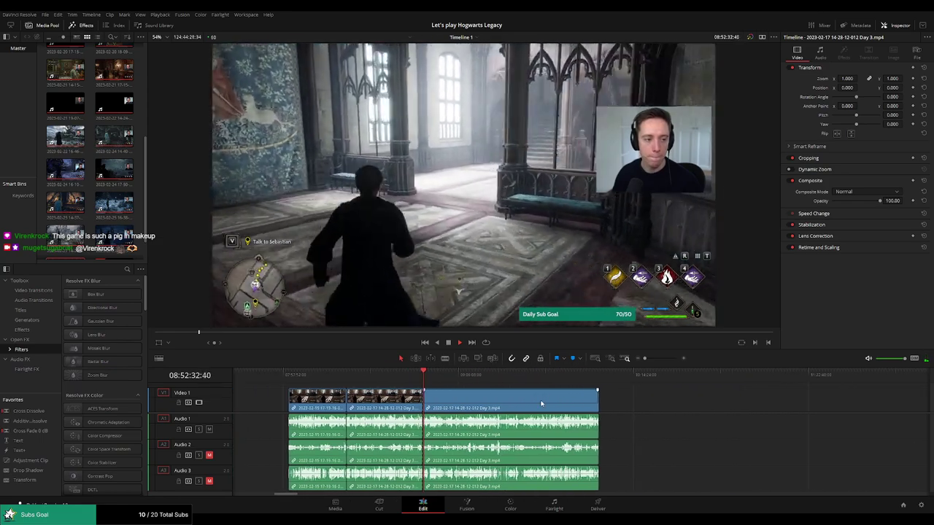
left_click(294, 377)
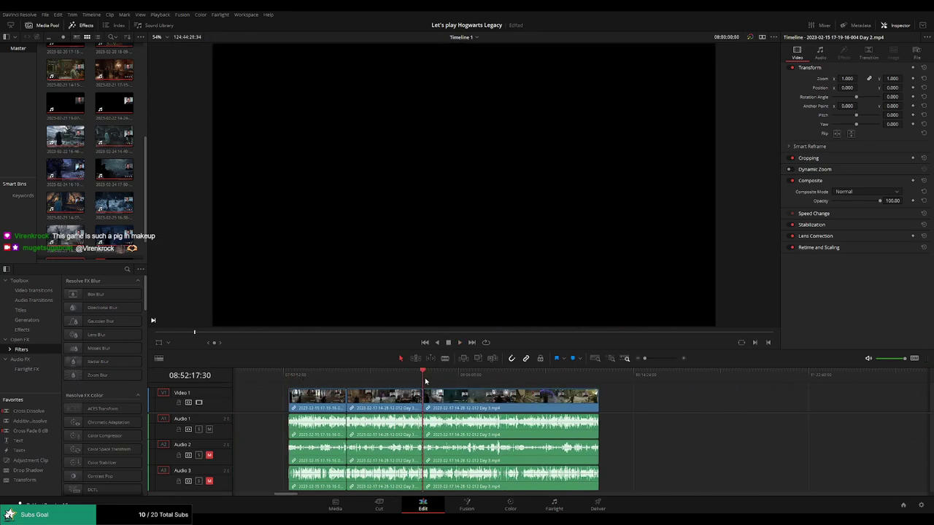
scroll(554, 404, "right", 3)
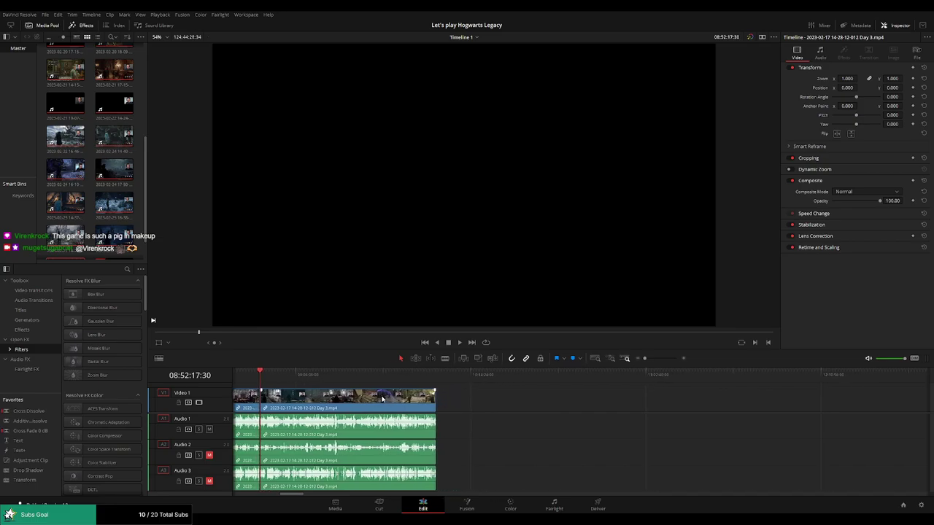
left_click_drag(431, 404, 741, 403)
left_click(403, 403)
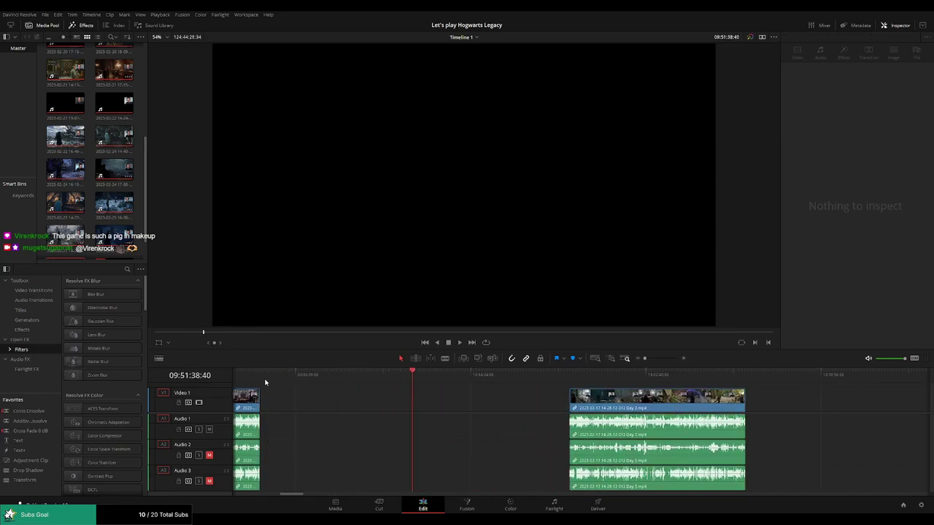
- Put the playhead at 10:00:00:00 and snap the clip's start to it
left_click_drag(427, 392, 430, 392)
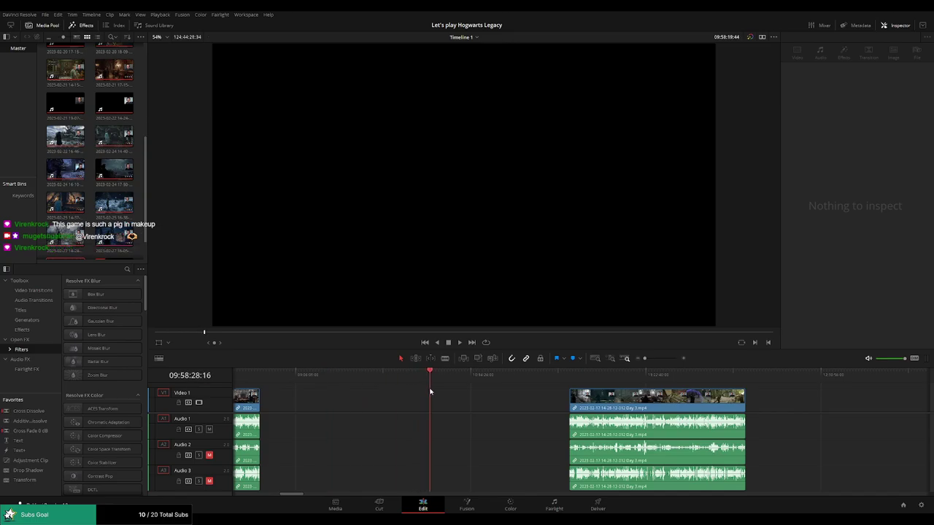
scroll(532, 384, "up", 3)
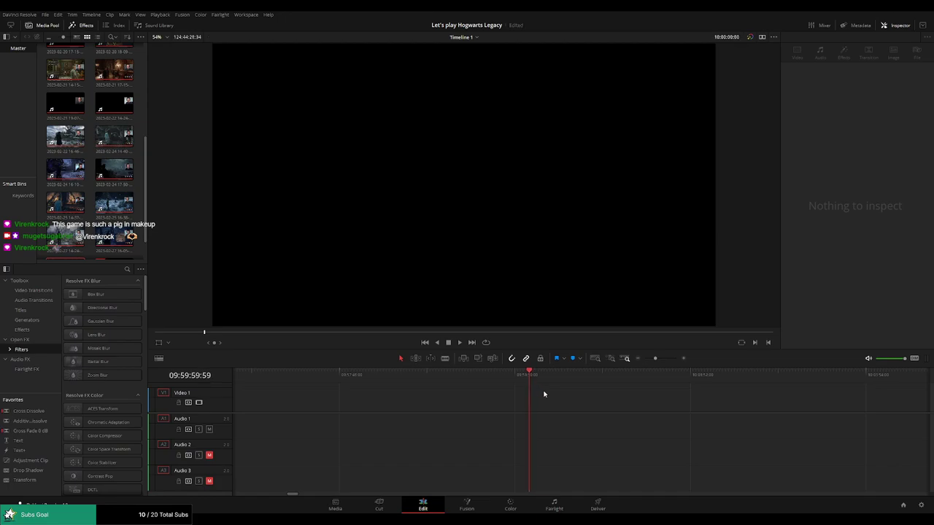
left_click_drag(654, 358, 645, 358)
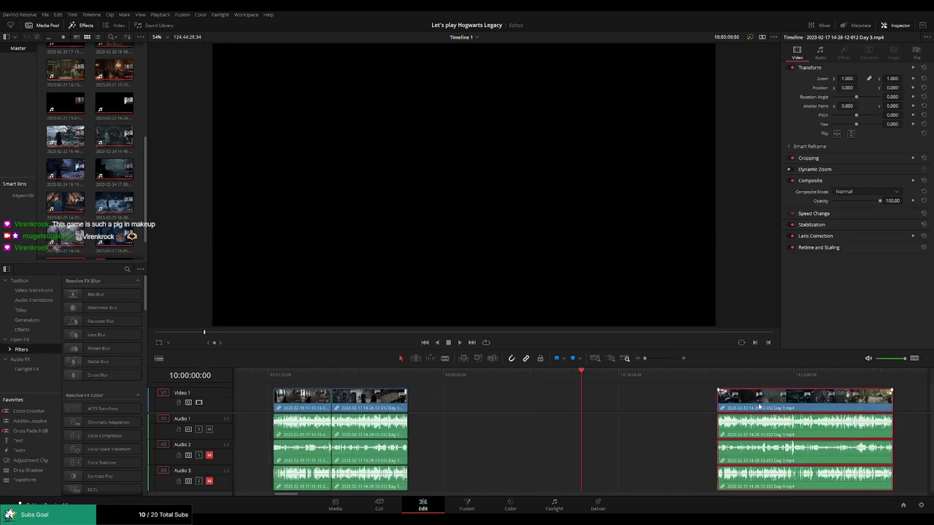
left_click_drag(783, 401, 647, 401)
scroll(656, 405, "right", 5)
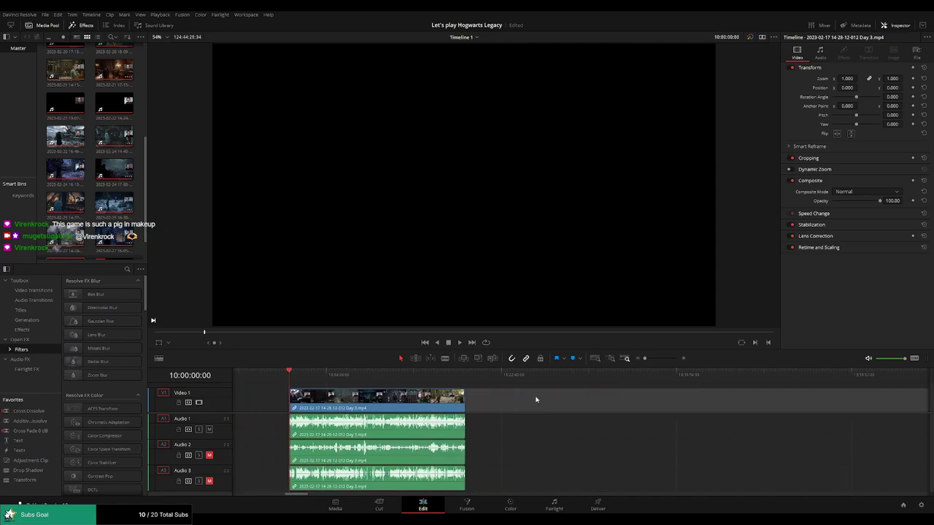
key("space")
left_click_drag(290, 373, 314, 380)
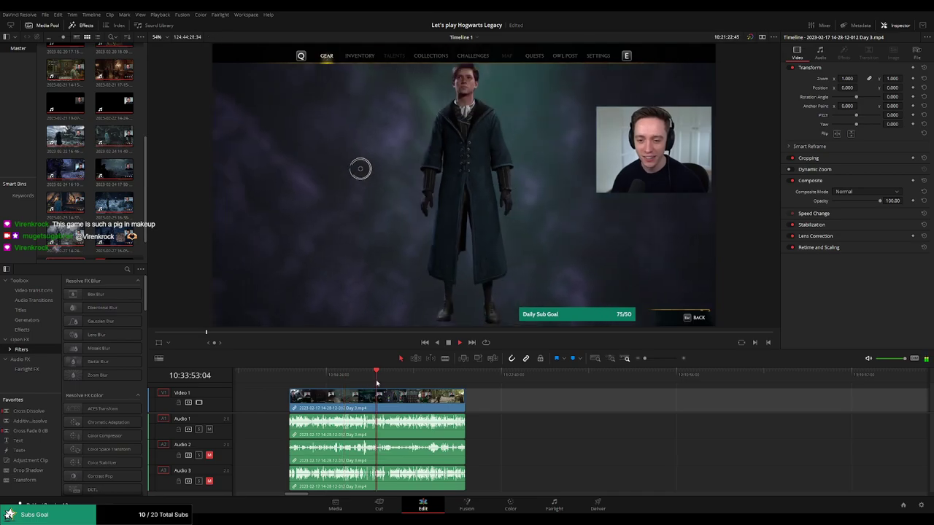
left_click_drag(314, 381, 421, 381)
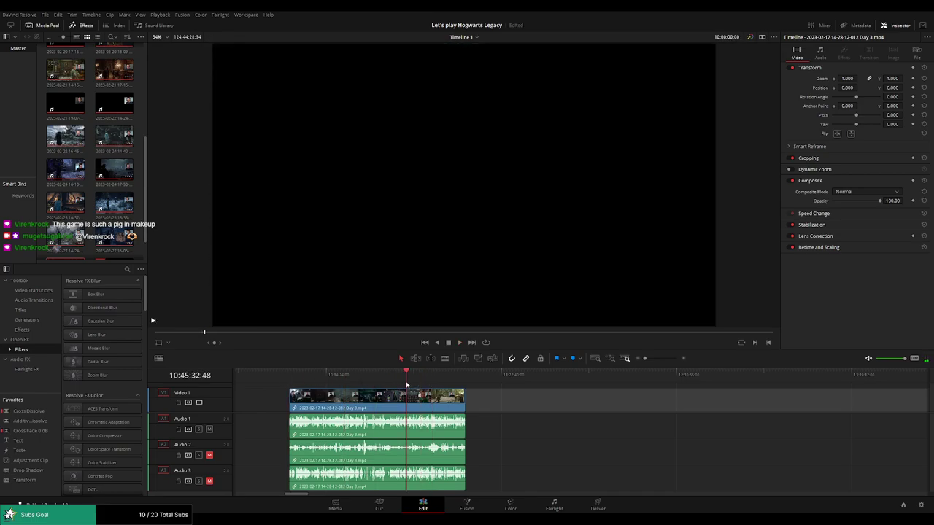
left_click_drag(286, 381, 428, 380)
scroll(450, 394, "up", 3)
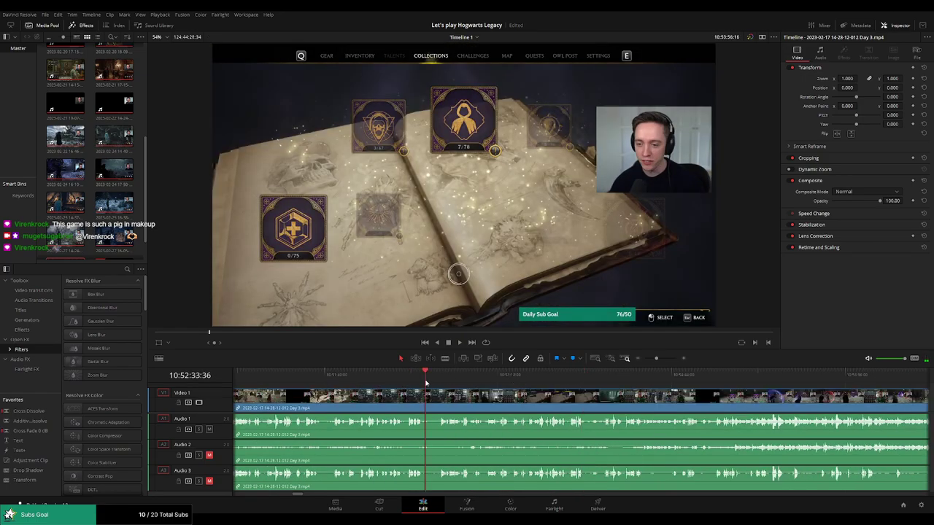
left_click(443, 378)
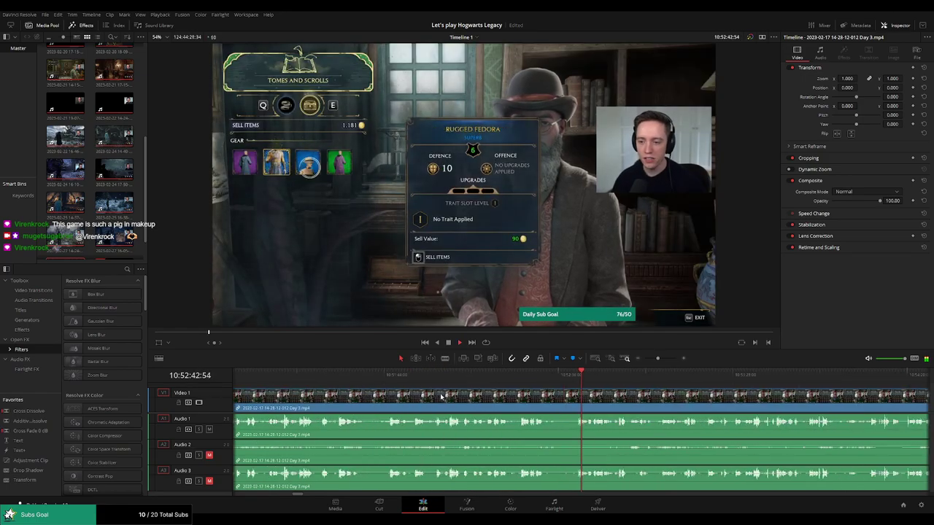
scroll(447, 386, "up", 3)
left_click(500, 375)
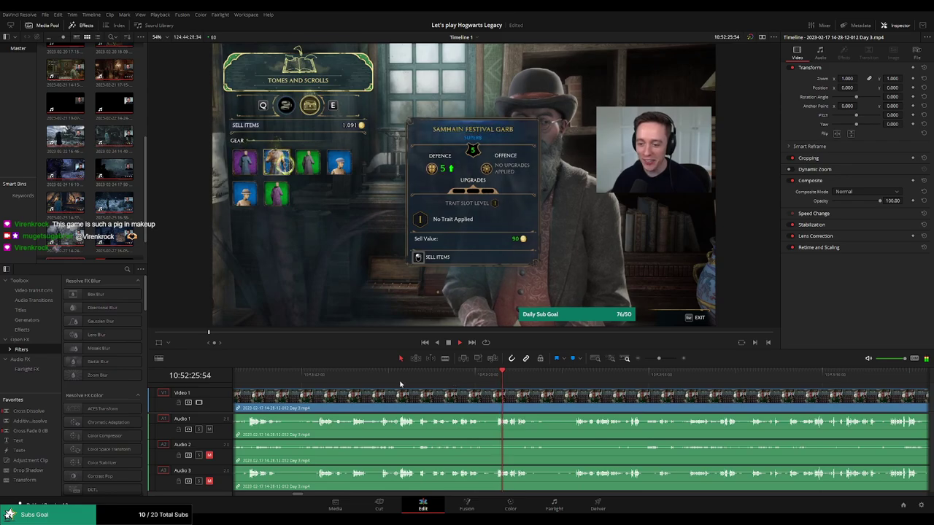
left_click(401, 377)
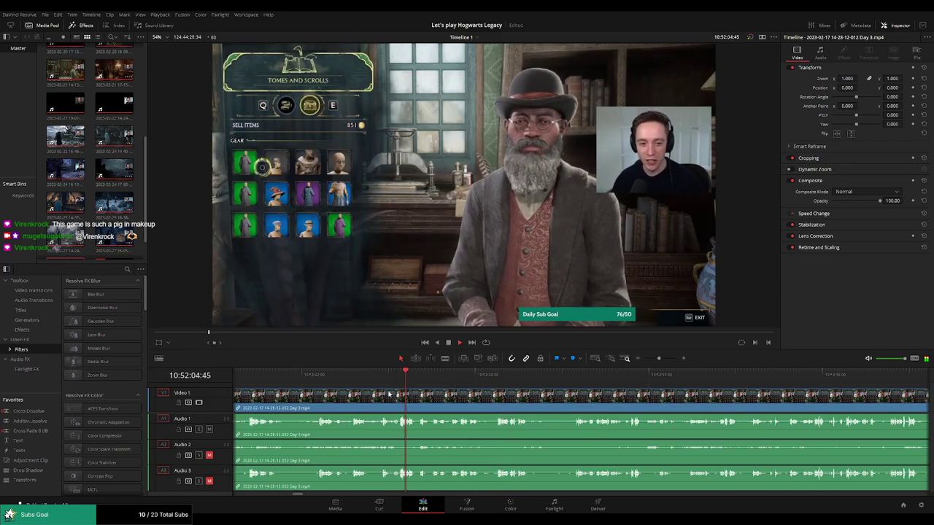
left_click(340, 375)
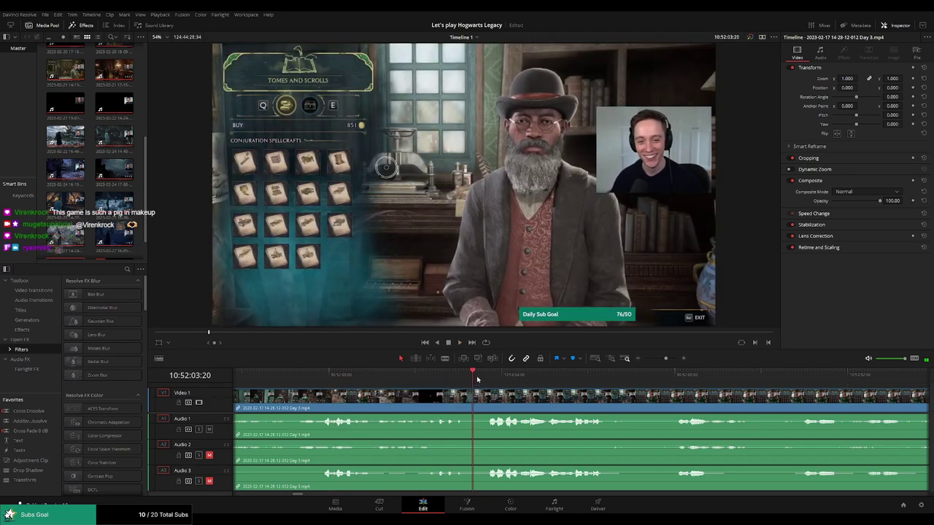
left_click_drag(472, 377, 480, 378)
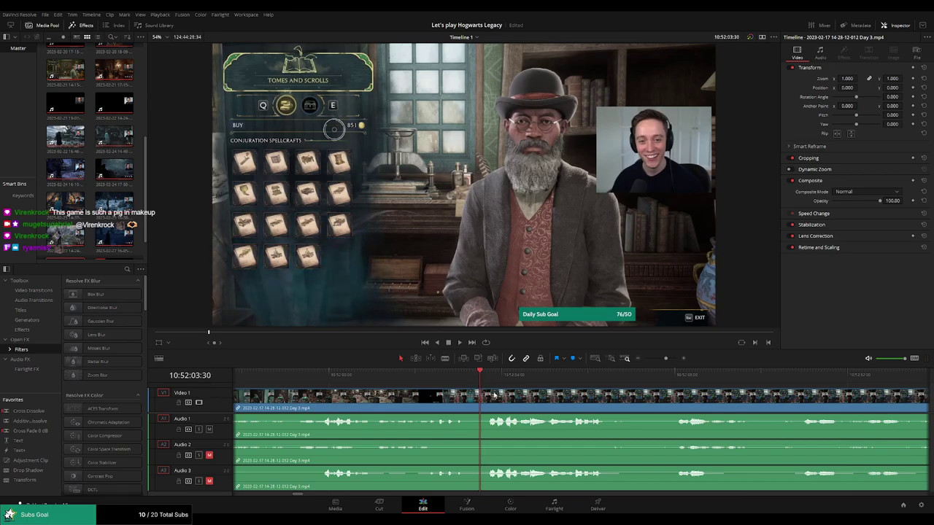
scroll(510, 396, "up", 2)
key("ctrl+b")
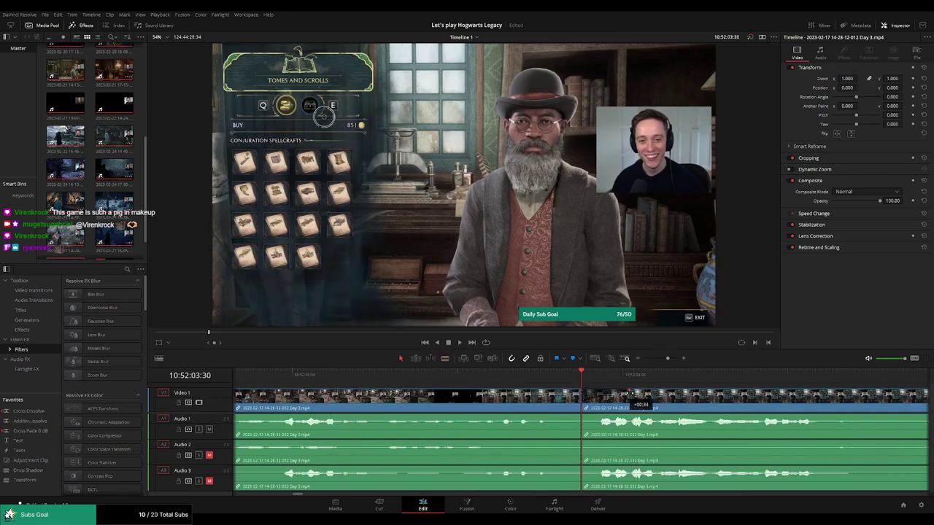
- Drag fade ramps on Audio 1, Audio 2 and Audio 3 at the 10:52:03:30 Day 3 cut, then play back the join
left_click_drag(629, 395, 660, 395)
left_click_drag(577, 393, 513, 394)
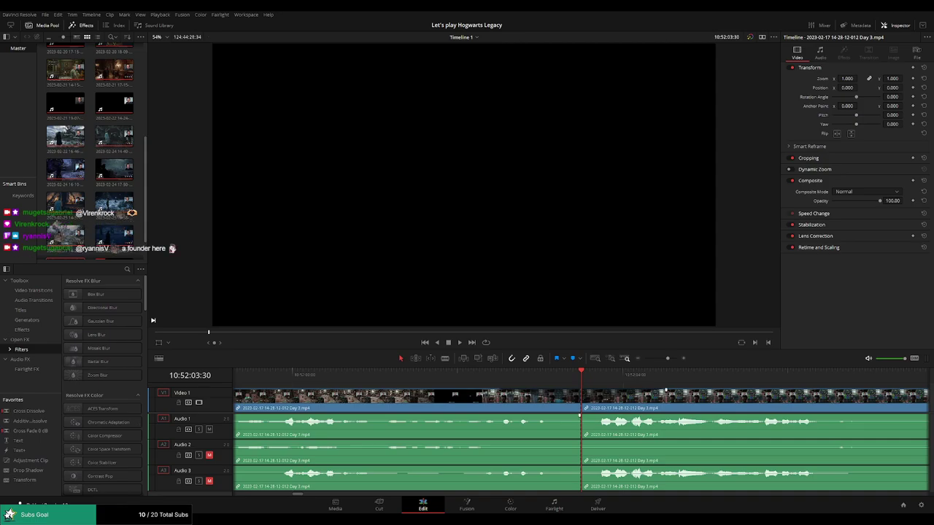
left_click_drag(580, 416, 509, 417)
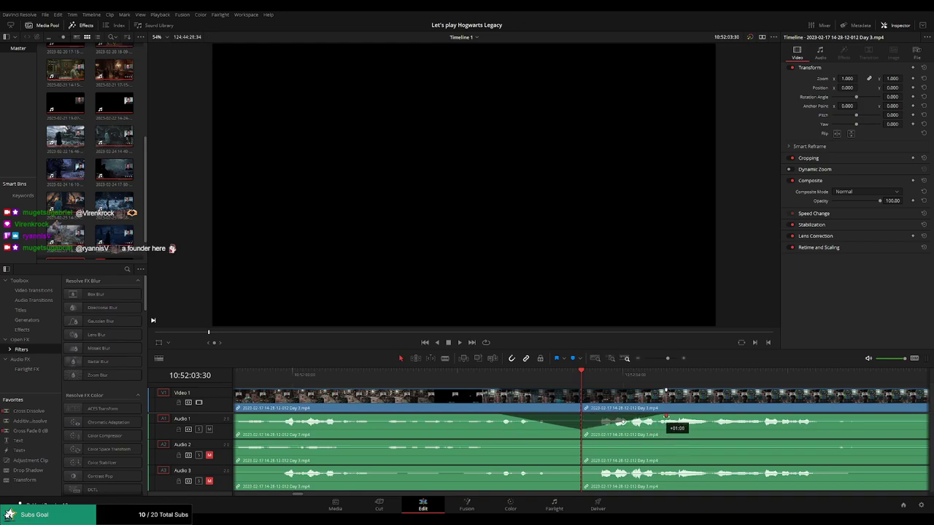
left_click_drag(580, 442, 498, 442)
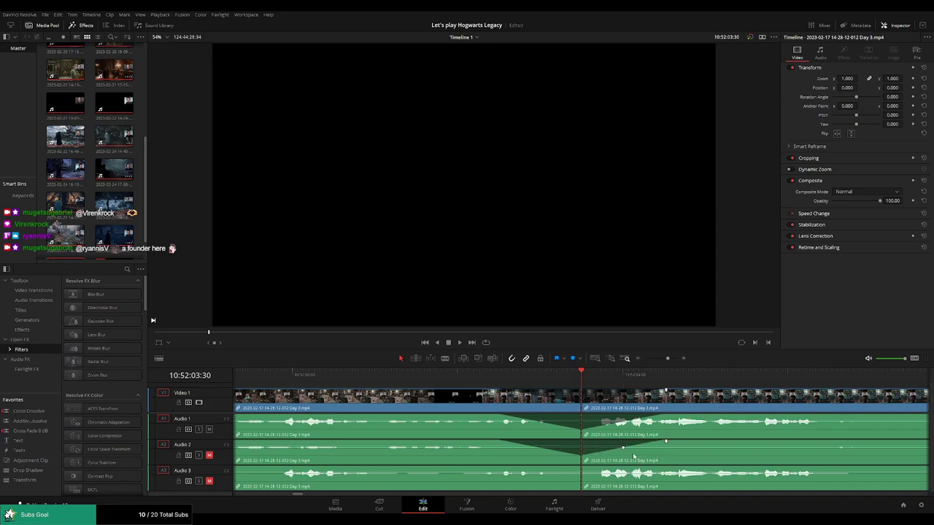
left_click_drag(578, 468, 559, 469)
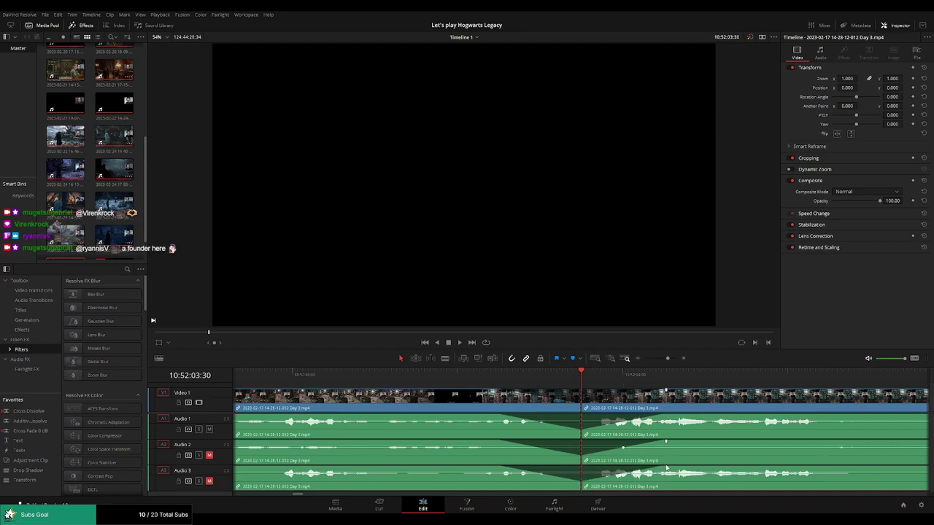
key("space")
left_click_drag(667, 358, 645, 359)
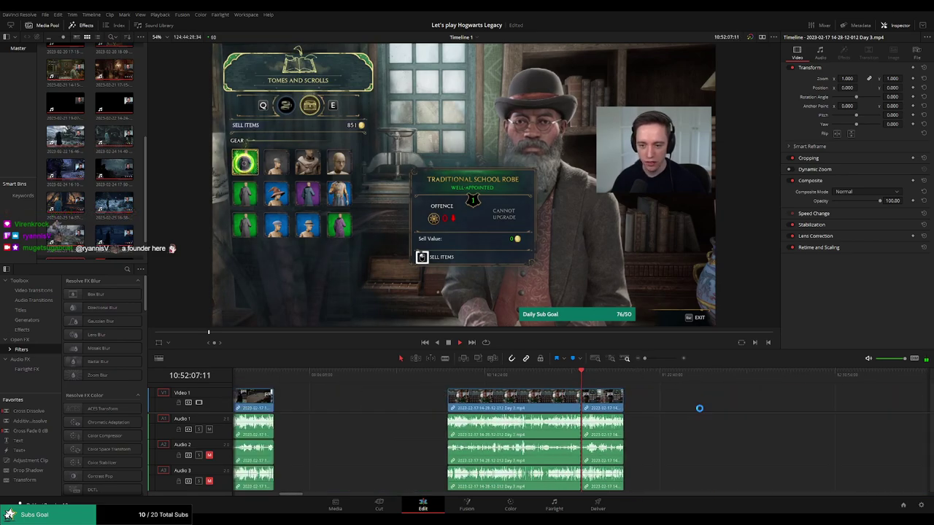
- Shift the later clips right, then butt Day 3 part 2 against the Day 3 clip at 12:00:00:00
key("Up")
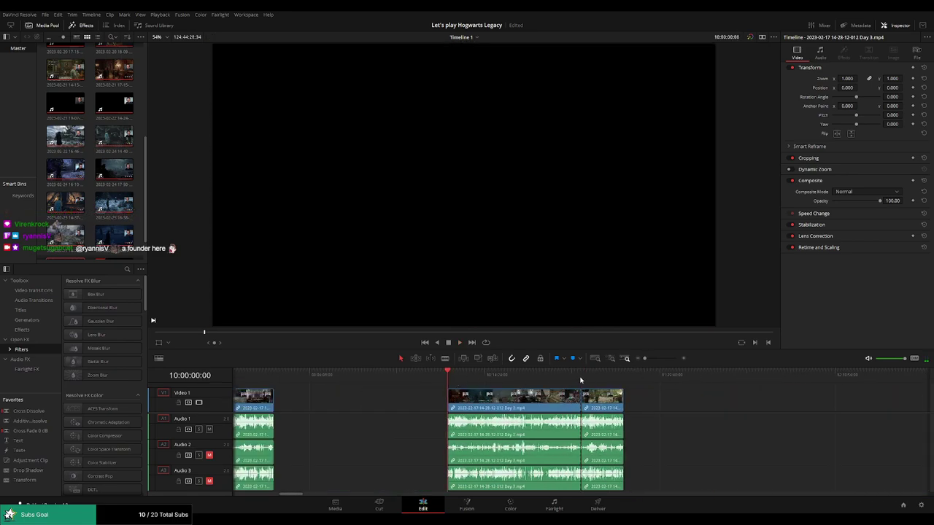
scroll(709, 411, "right", 5)
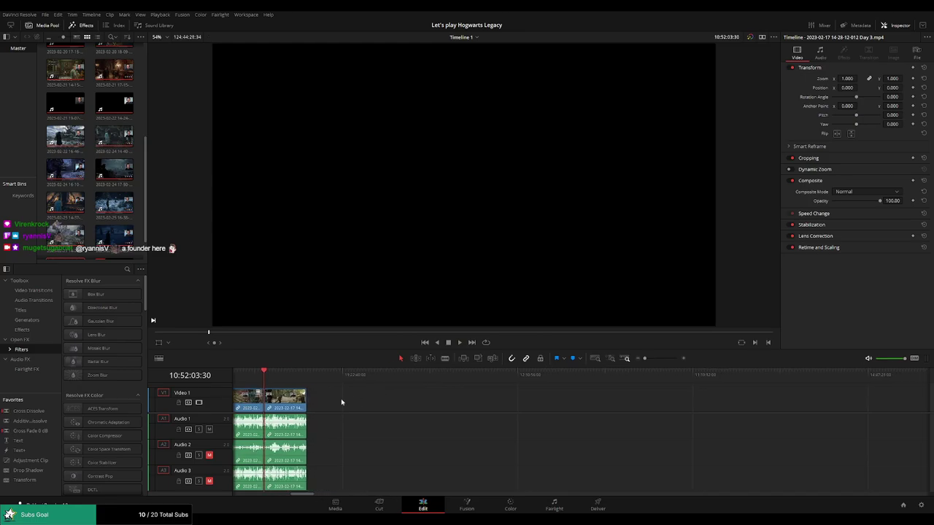
left_click_drag(305, 407, 574, 407)
left_click(377, 405)
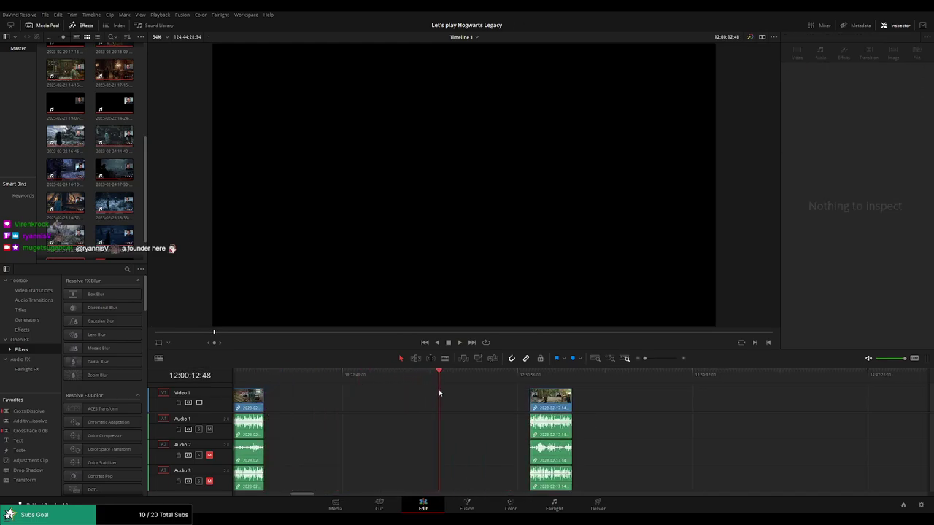
scroll(439, 394, "up", 3)
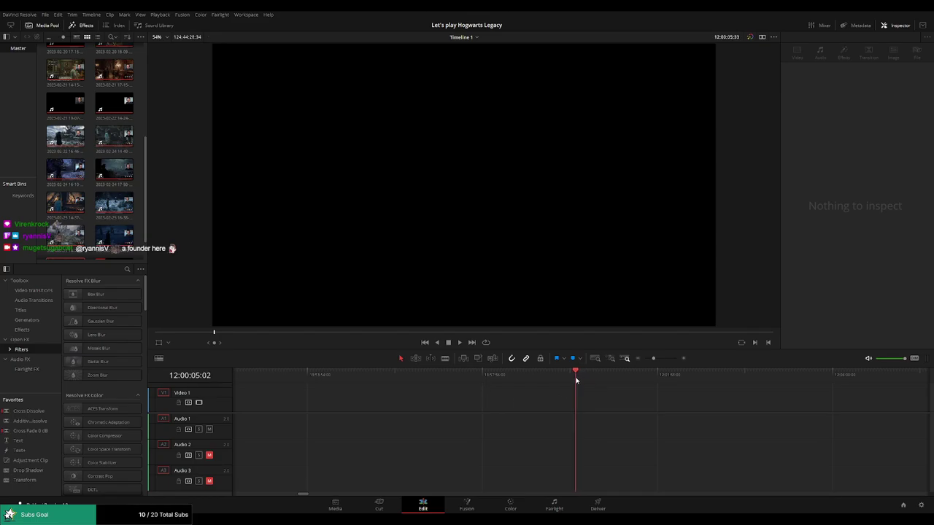
scroll(661, 401, "down", 2)
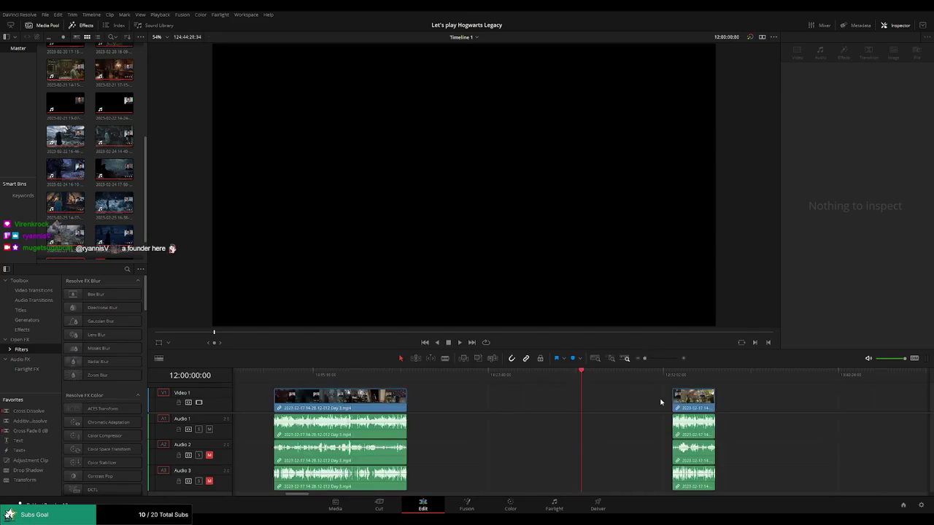
left_click_drag(702, 405, 613, 405)
scroll(552, 400, "right", 3)
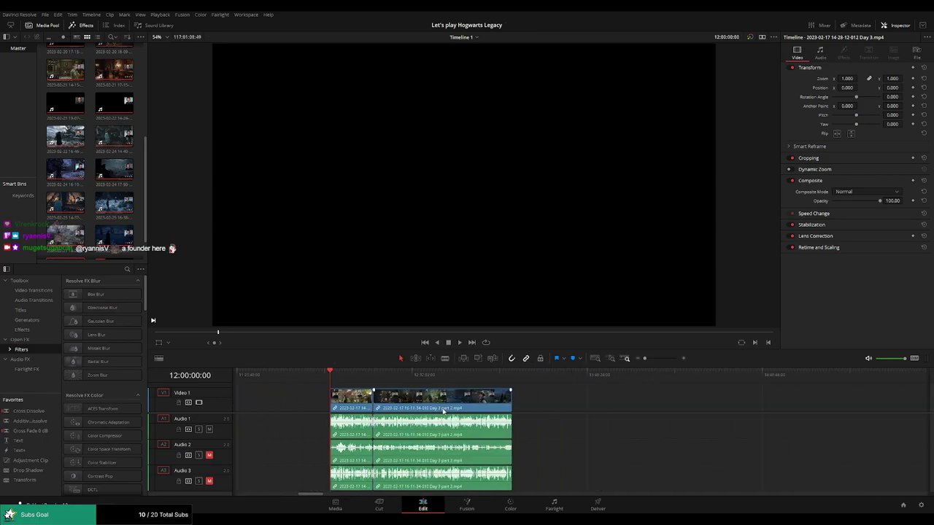
- Preview the Day 3 / Day 3 part 2 join and add a cross dissolve across it
scroll(369, 376, "up", 2)
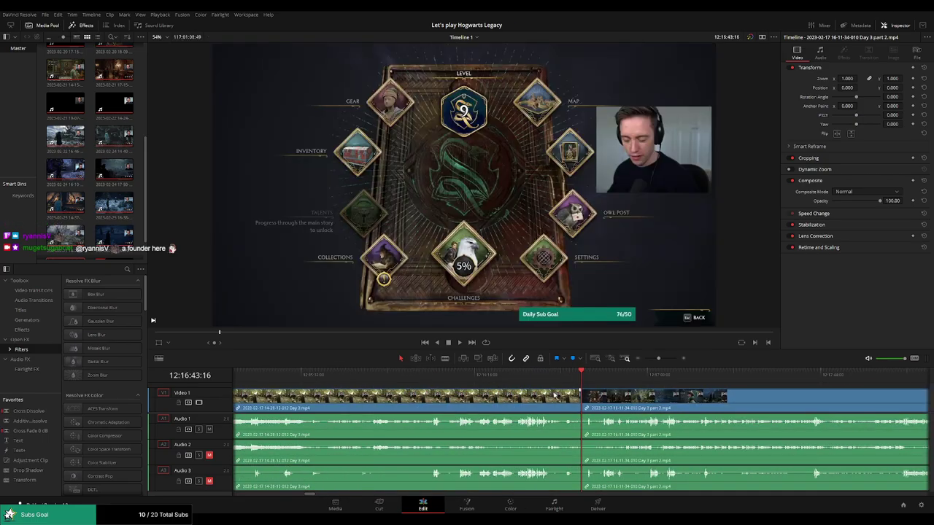
key("space")
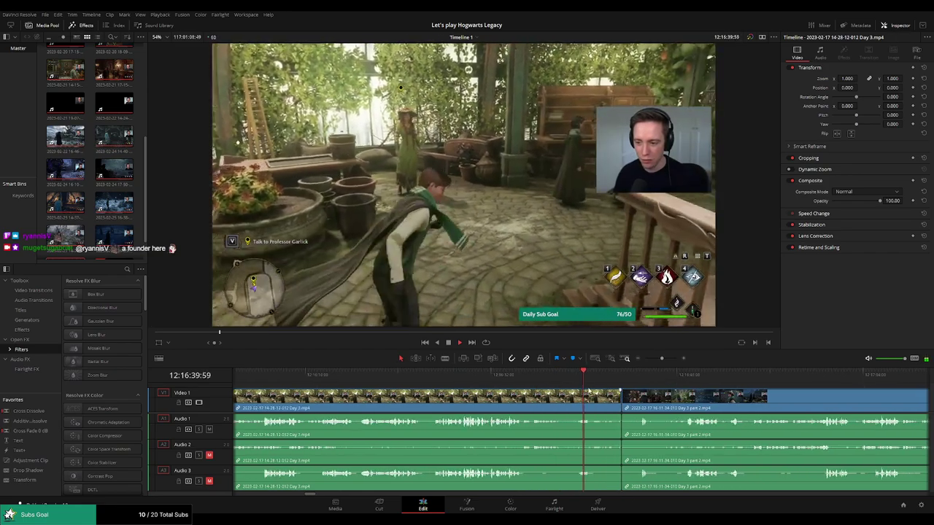
left_click_drag(626, 374, 651, 395)
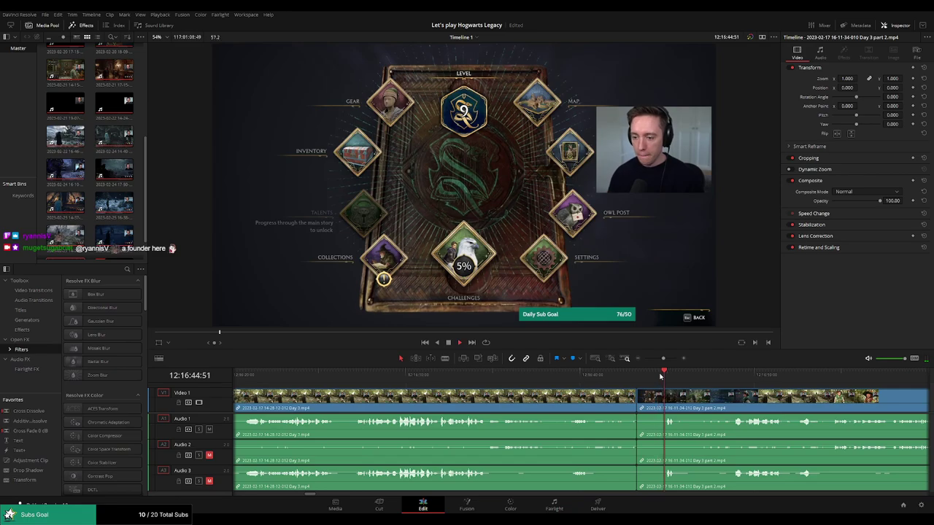
left_click(637, 406)
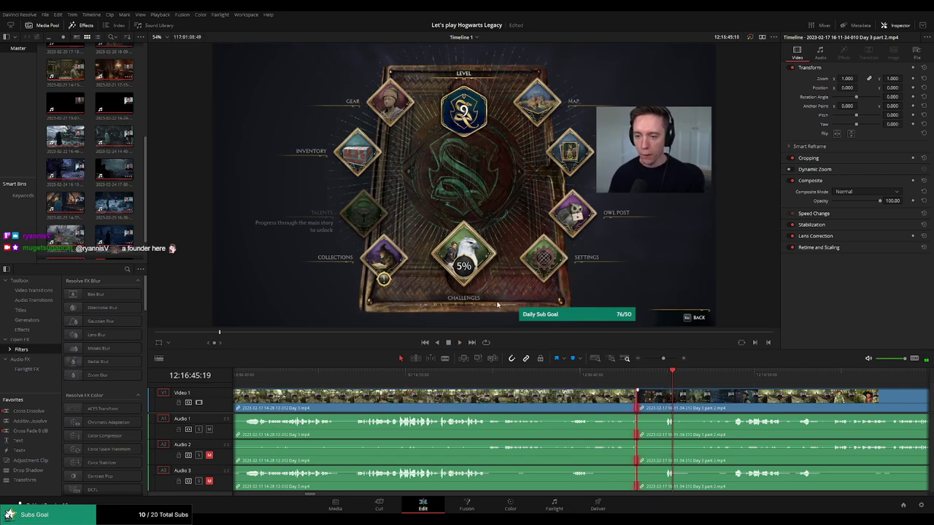
left_click(602, 374)
key("space")
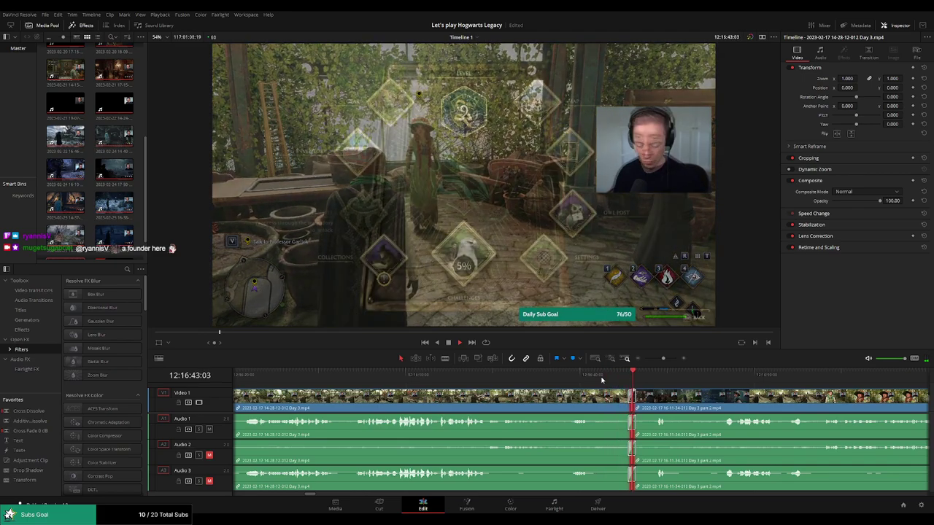
- Zoom the timeline out and scrub forward through the joined clips past 12:52
left_click_drag(663, 358, 646, 359)
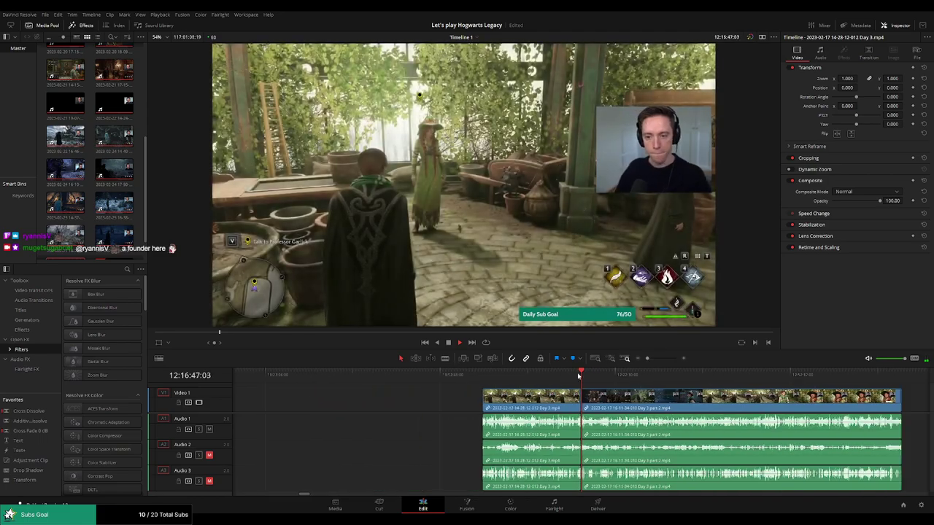
left_click(485, 375)
scroll(440, 381, "down", 2)
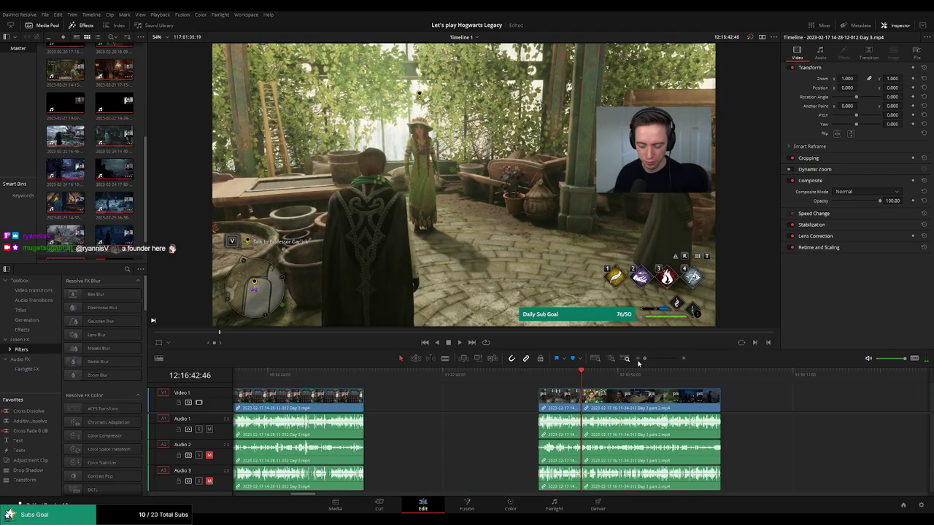
left_click_drag(440, 381, 531, 384)
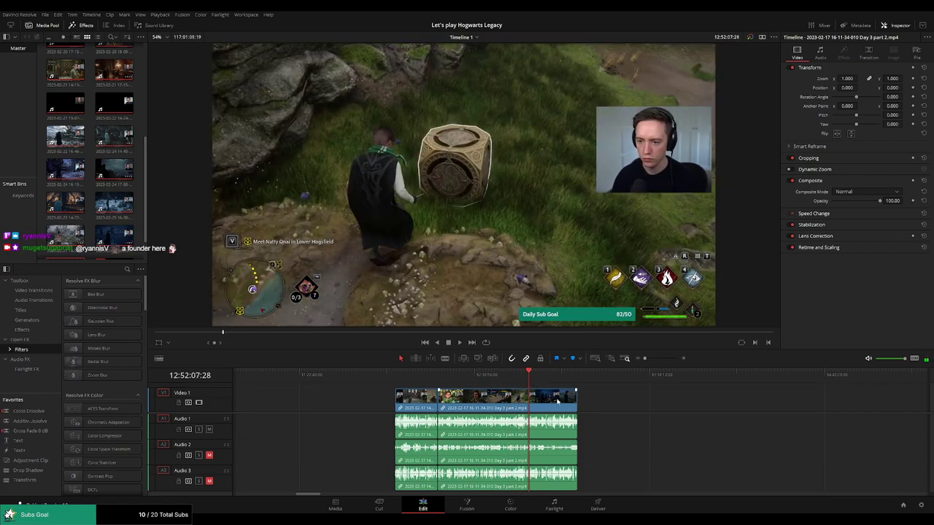
- Blade Day 3 part 2 at 12:52:00:00 on all tracks and return to the Selection tool
scroll(544, 395, "up", 3)
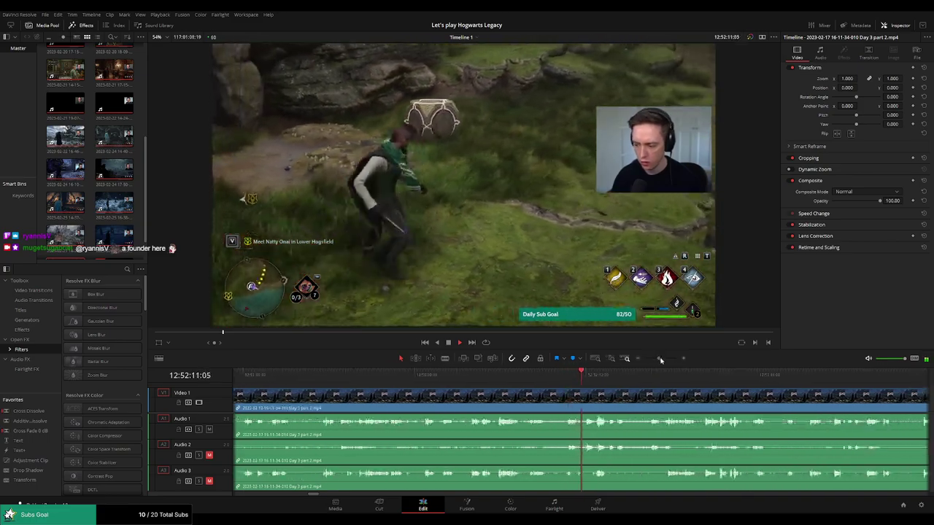
left_click(413, 374)
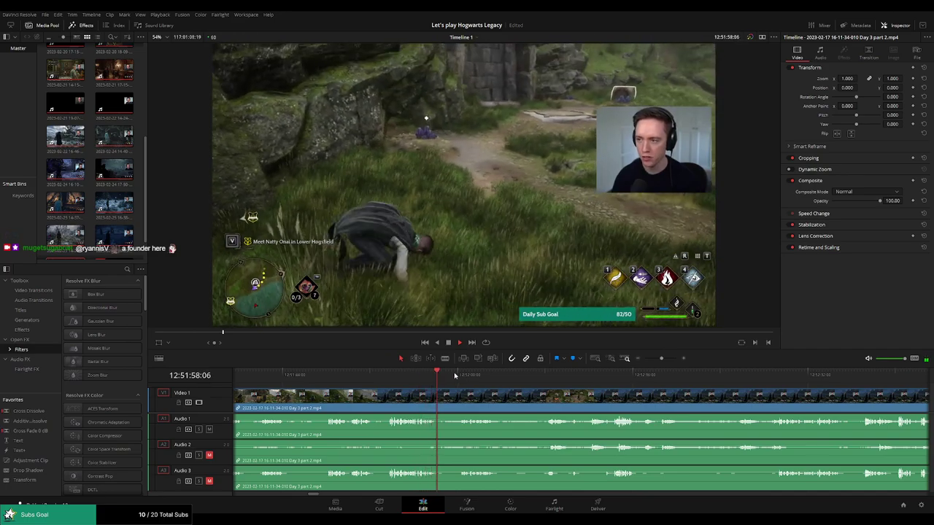
left_click(459, 374)
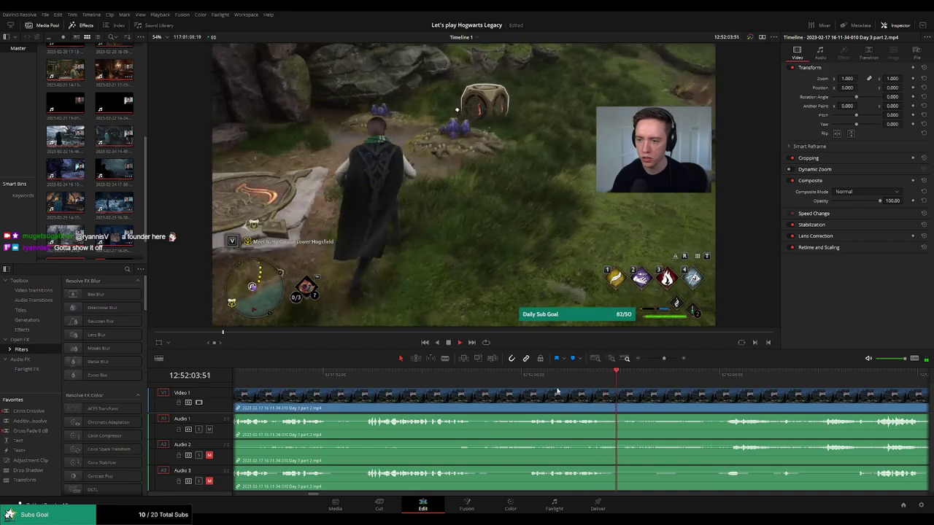
left_click(494, 373)
left_click_drag(494, 374, 521, 378)
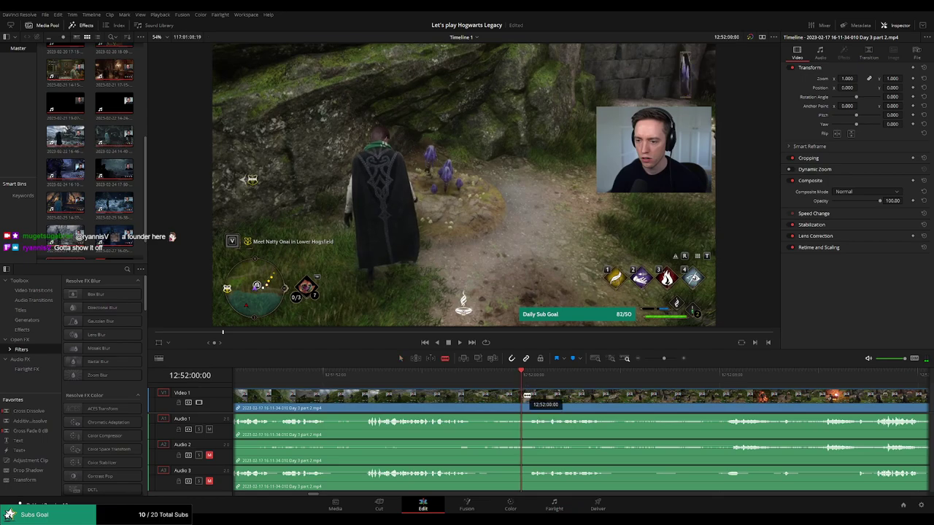
left_click(524, 395)
key("a")
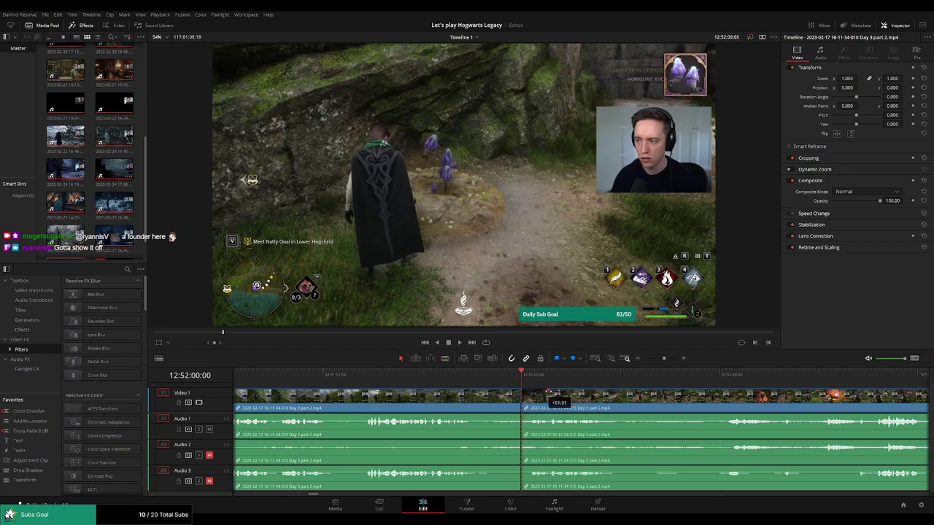
scroll(546, 391, "up", 1)
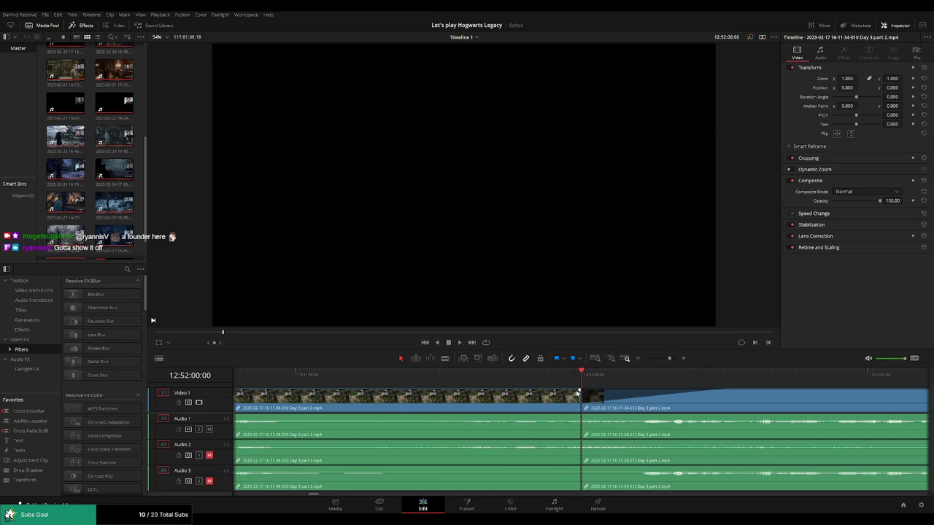
- Add fade-outs before and fade-ins after the 12:52:00:00 cut on Audio 1, 2 and 3
left_click_drag(579, 394, 438, 394)
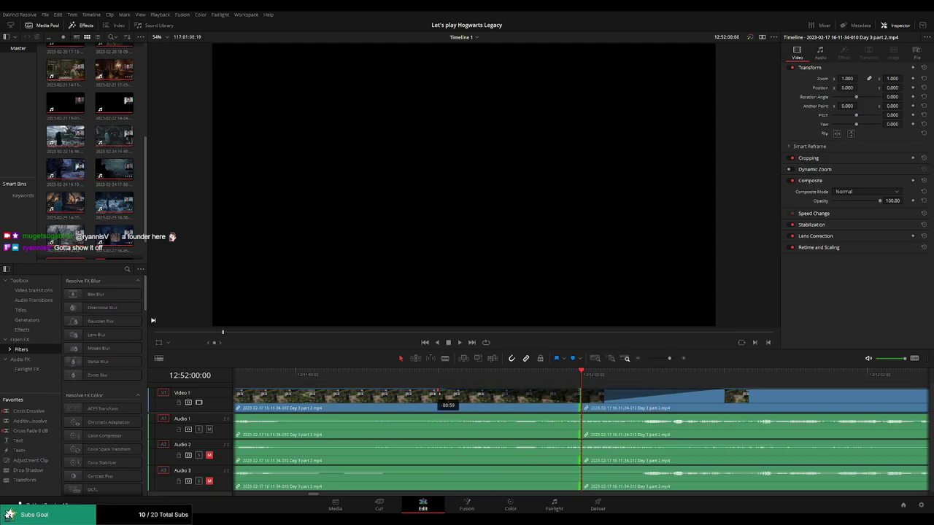
left_click_drag(581, 417, 435, 416)
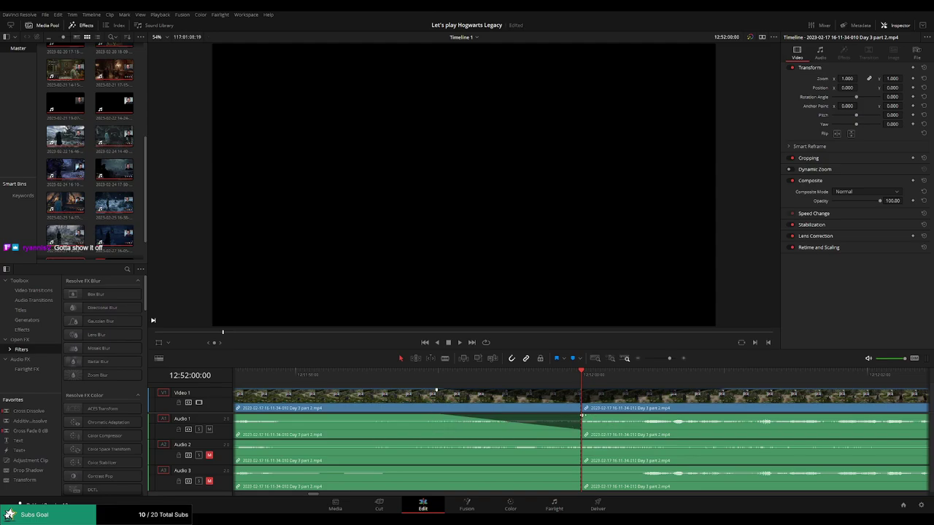
left_click_drag(582, 416, 723, 417)
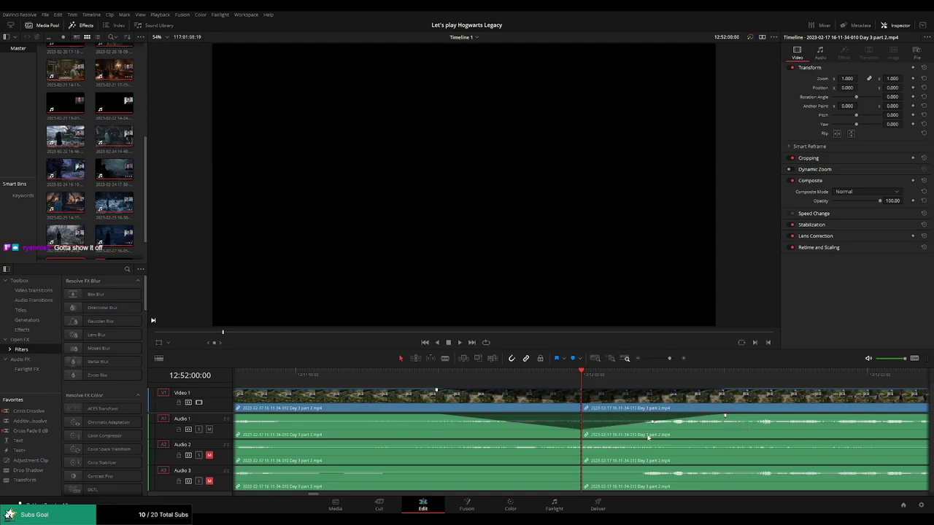
left_click_drag(580, 443, 437, 442)
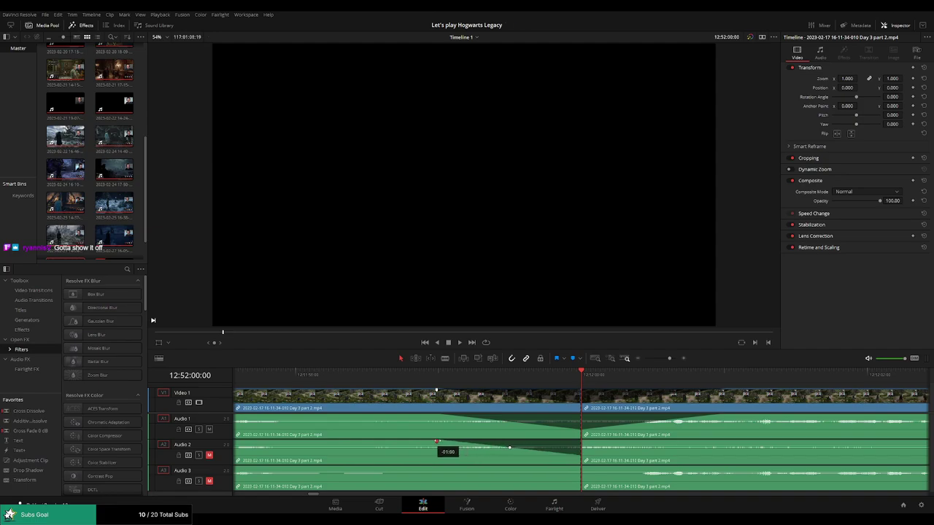
left_click_drag(584, 442, 681, 443)
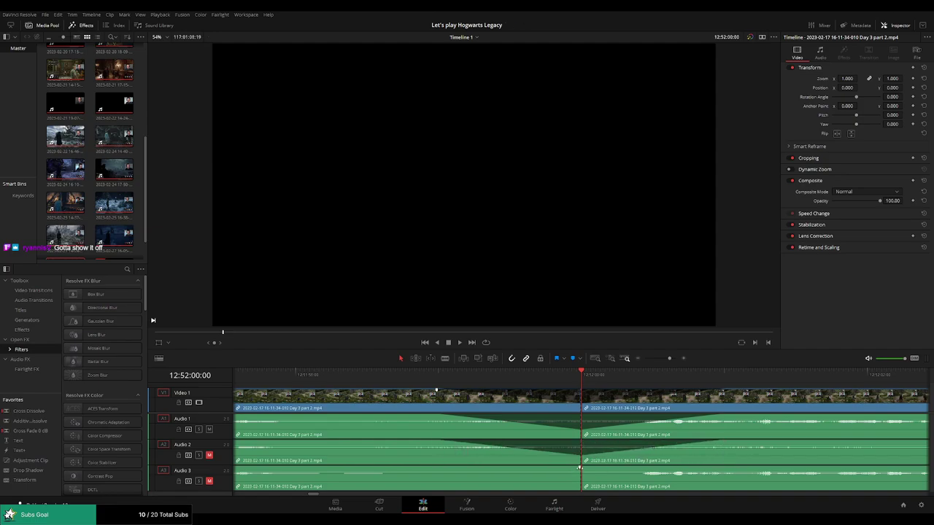
left_click_drag(579, 468, 448, 469)
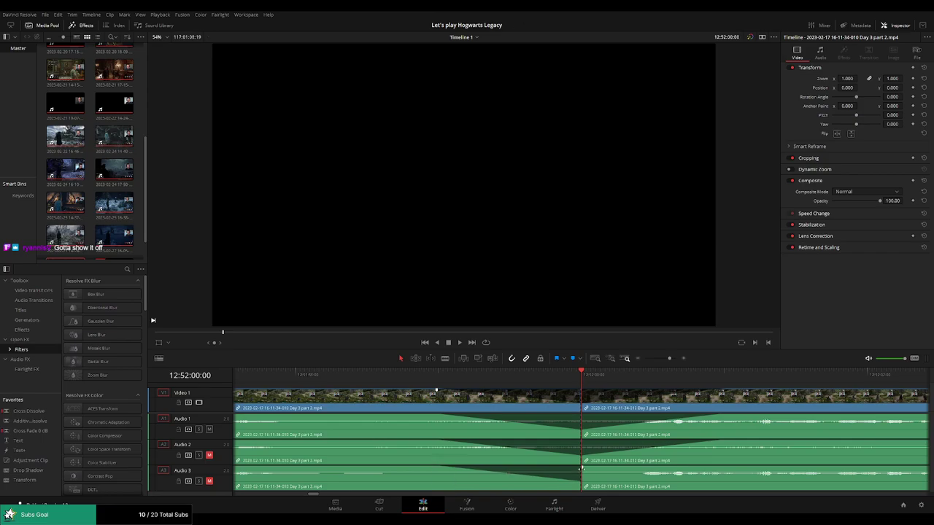
left_click_drag(583, 468, 697, 469)
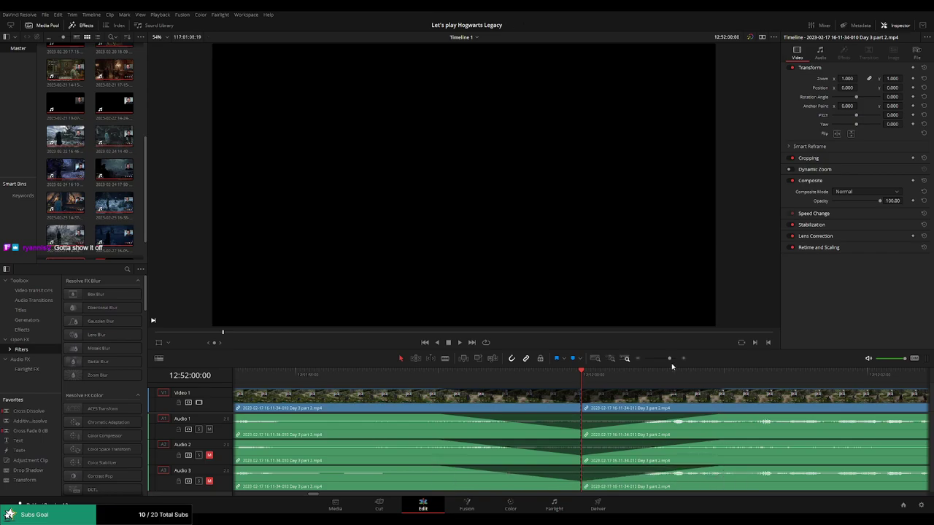
left_click_drag(672, 364, 647, 360)
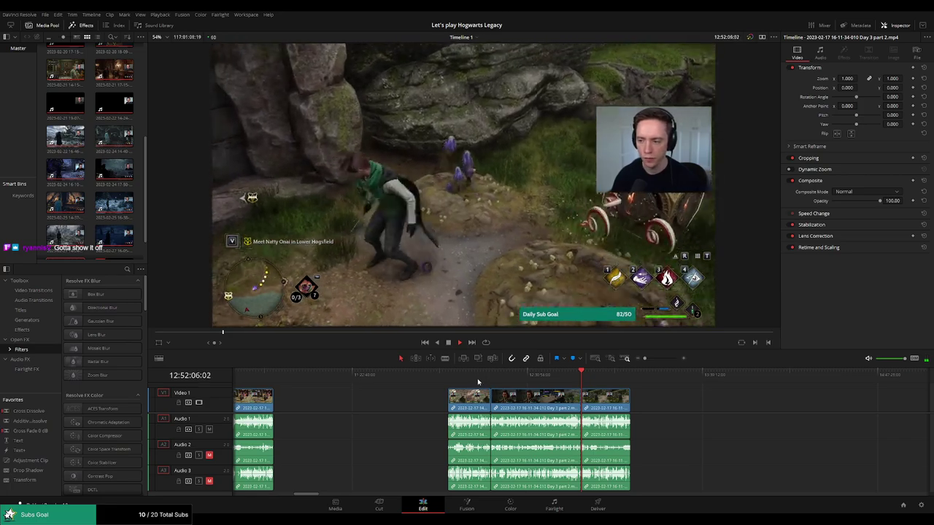
- Move the later Day 3 part 2 clip group further right so it starts at 14:00:00:00
left_click(448, 379)
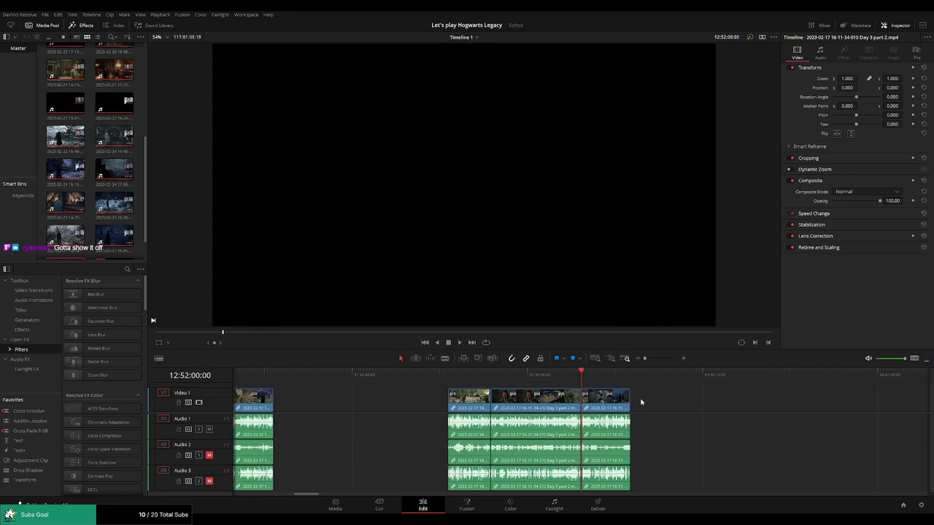
scroll(525, 396, "down", 5)
left_click_drag(299, 401, 597, 415)
left_click(450, 402)
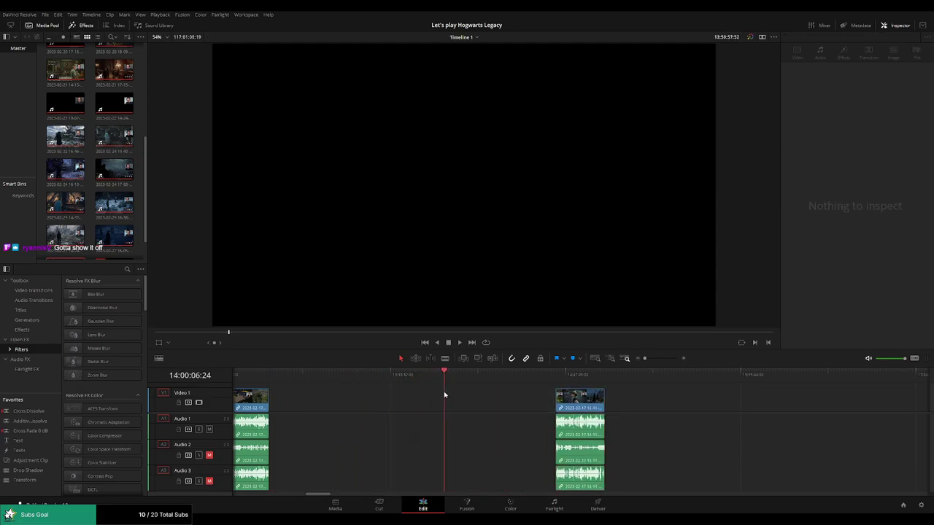
- Drag Day 3 part 3 left until it butts against the end of Day 3 part 2
scroll(509, 396, "up", 3)
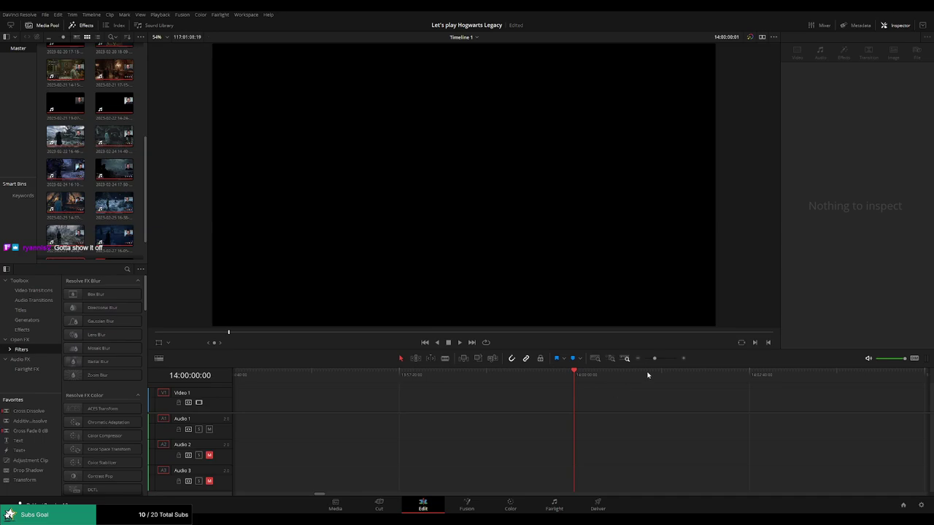
left_click_drag(654, 359, 644, 358)
left_click_drag(713, 400, 603, 405)
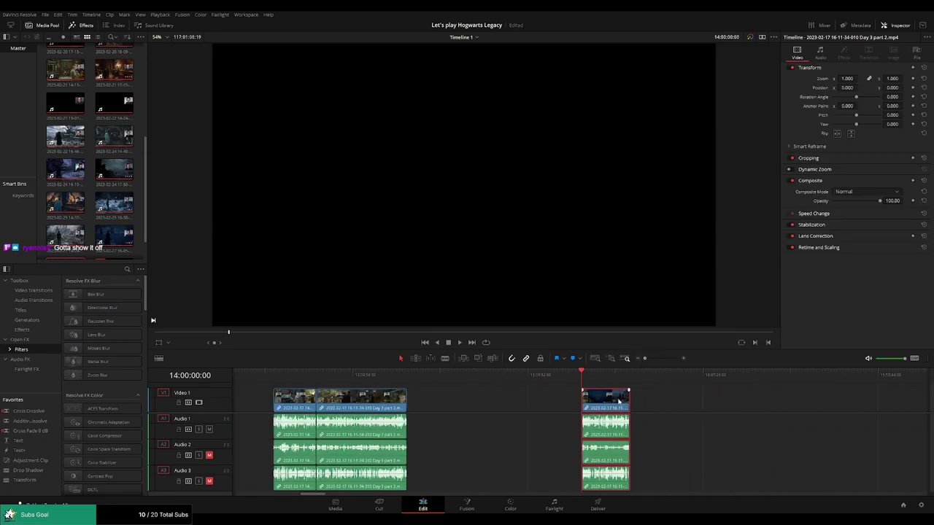
scroll(751, 411, "right", 5)
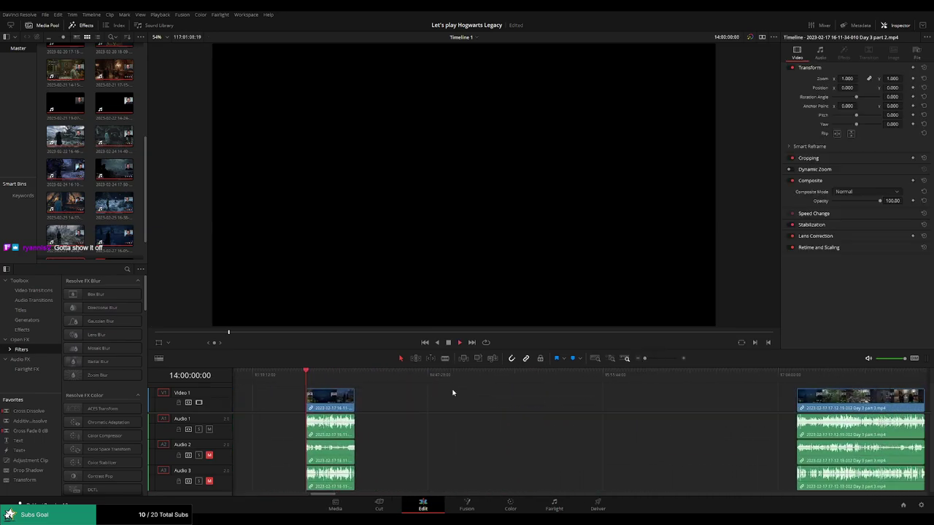
left_click_drag(807, 403, 366, 403)
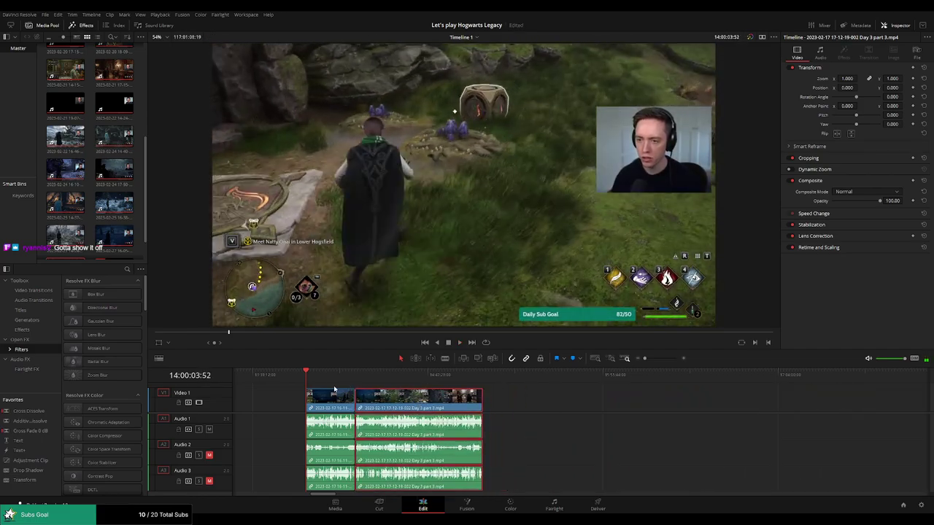
- Select the Day 3 part 2 / part 3 cut near 14:19:08 and add a Ctrl+T dissolve
left_click(331, 374)
scroll(325, 390, "up", 5)
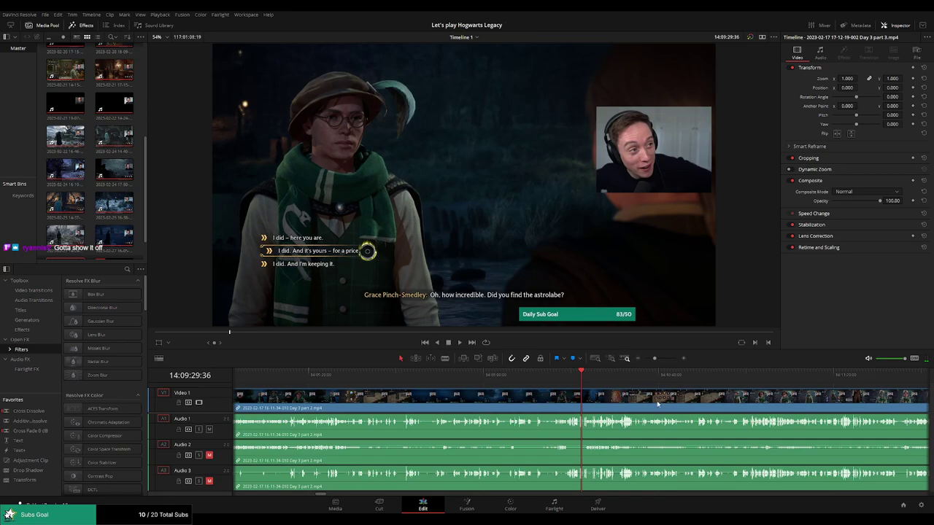
scroll(658, 404, "down", 5)
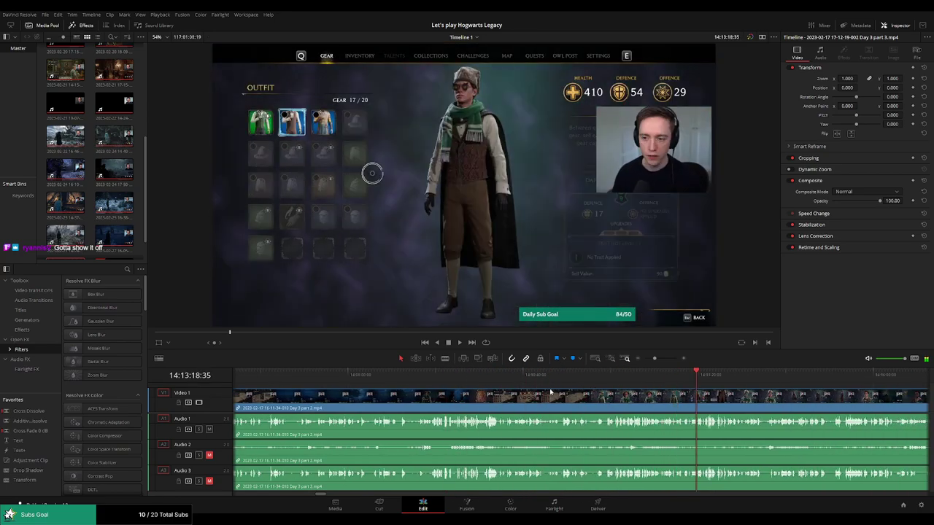
scroll(662, 365, "down", 3)
mouse_move(635, 373)
left_mouse_down()
mouse_move(692, 374)
mouse_move(667, 362)
left_mouse_up()
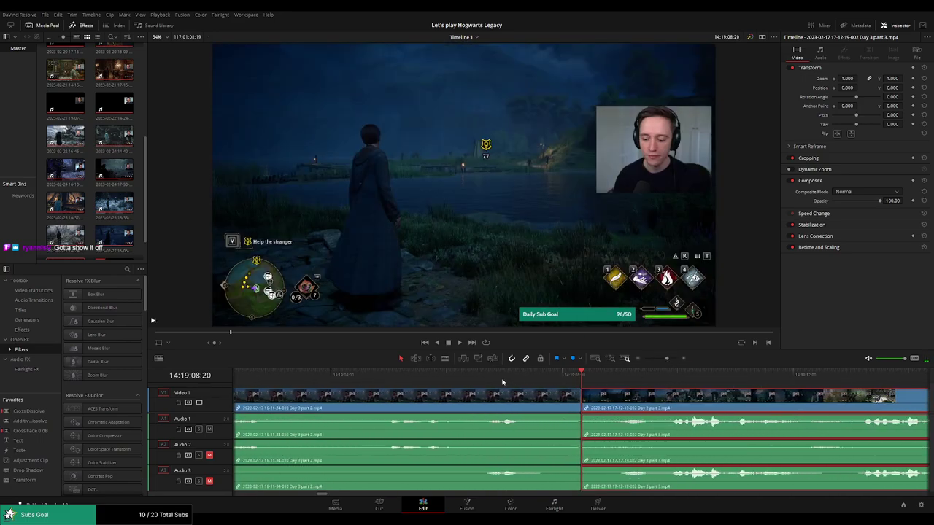
left_click_drag(502, 379, 576, 381)
left_click(581, 400)
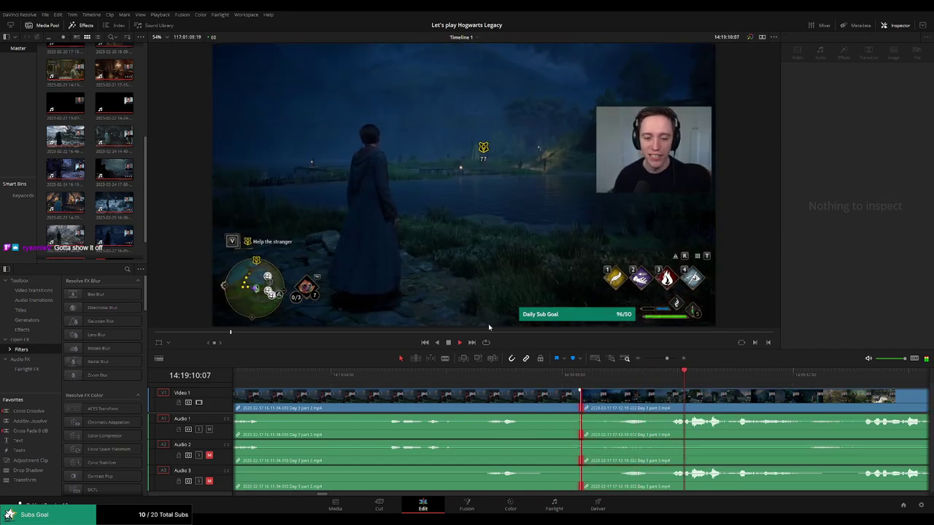
key("ctrl+t")
left_click(488, 379)
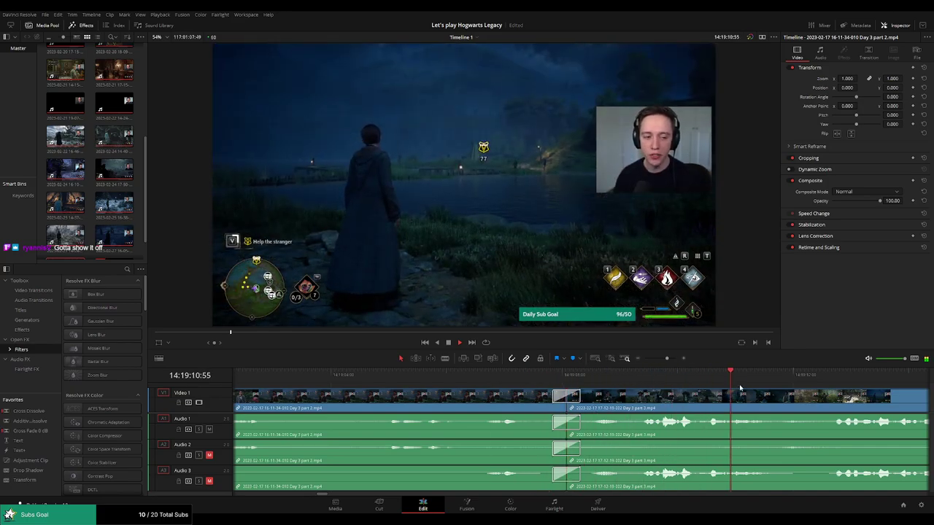
left_click_drag(667, 359, 642, 366)
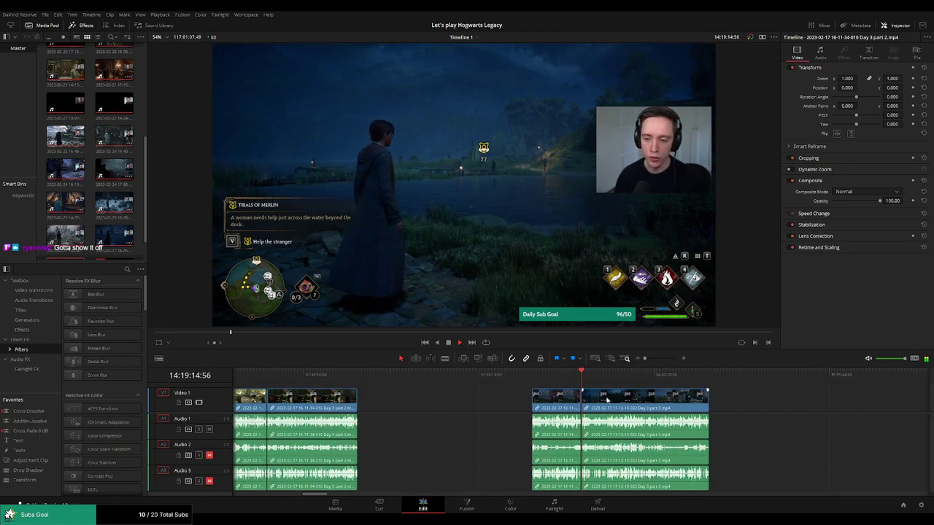
- Fit the timeline view and scrub into the Day 3 part 3 footage
scroll(606, 400, "right", 5)
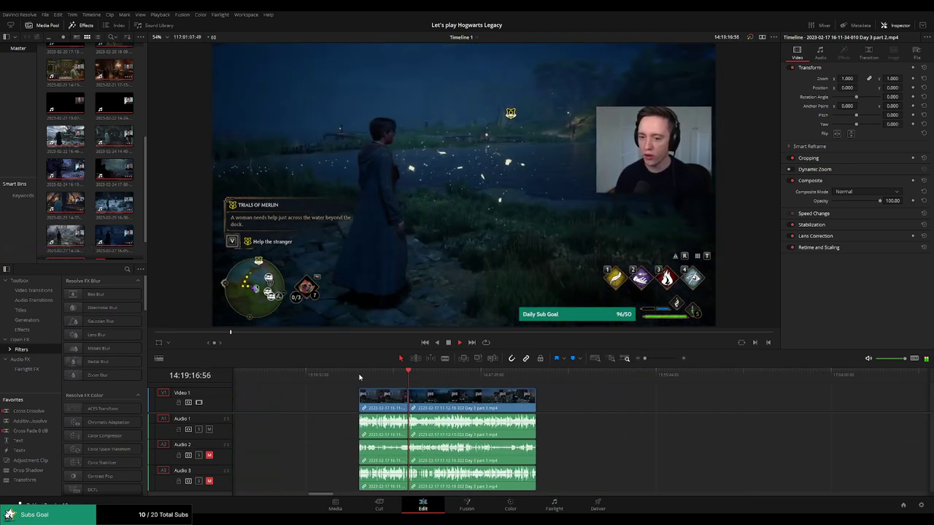
left_click_drag(360, 378, 495, 388)
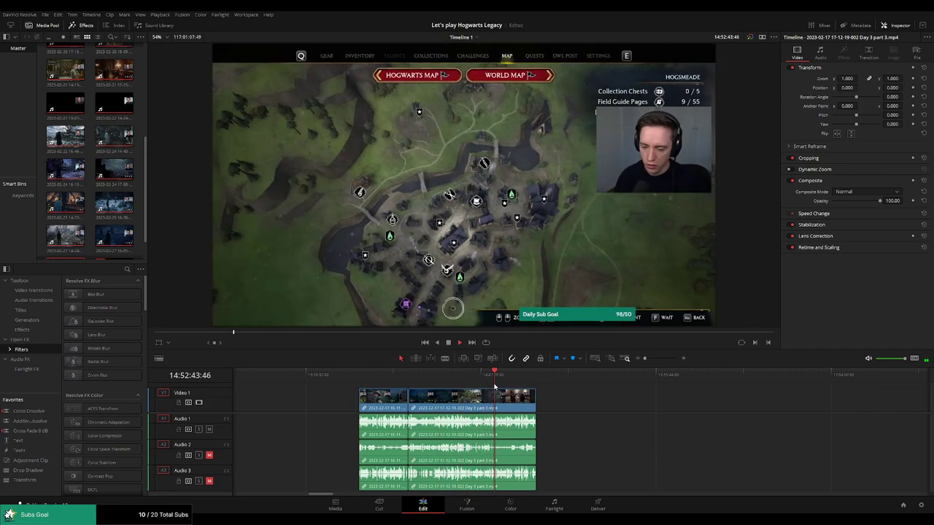
key("shift+z")
left_click_drag(402, 385, 413, 387)
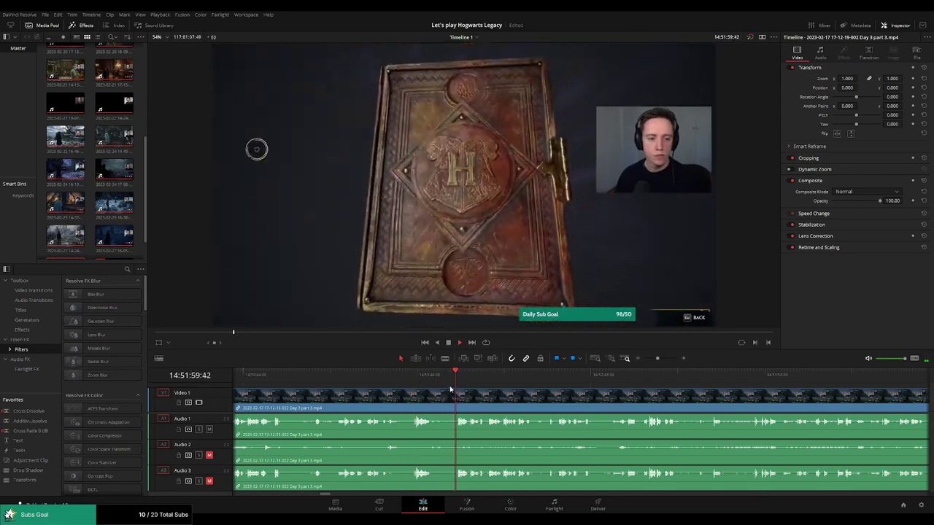
left_click_drag(418, 387, 583, 387)
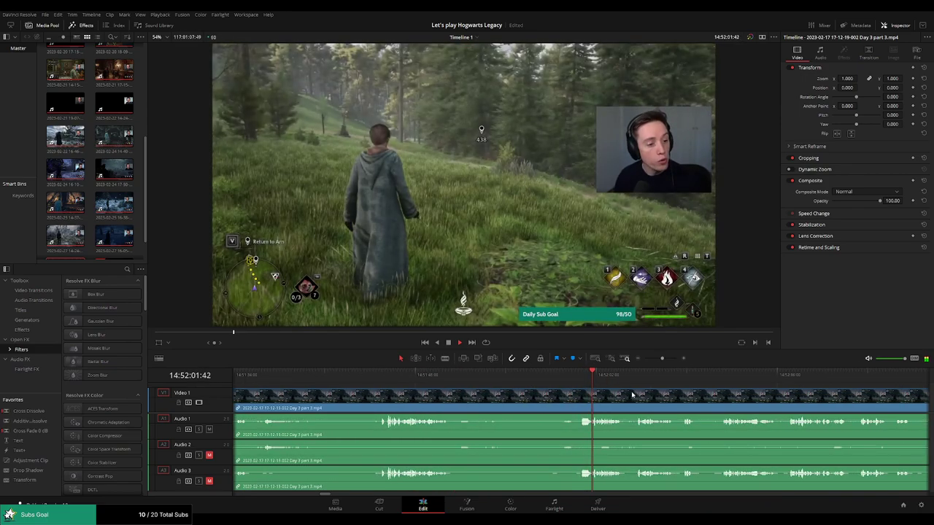
scroll(507, 385, "right", 2)
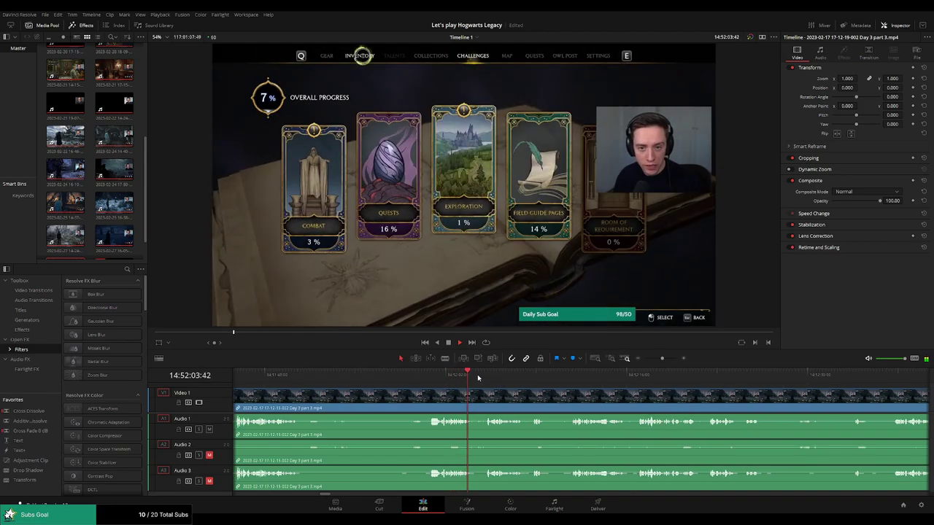
- Skip through the menu and map sections to find where forest gameplay resumes at 14:52:33:00
left_click(522, 375)
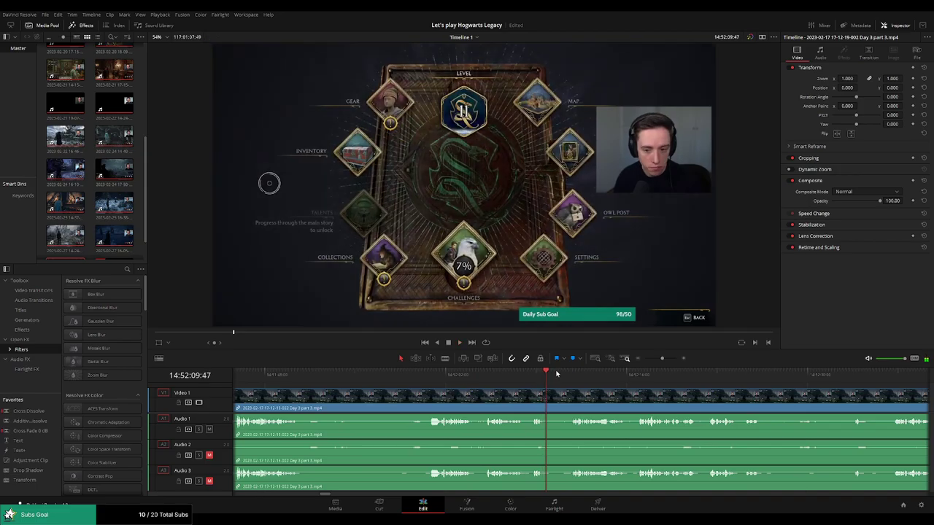
left_click(565, 370)
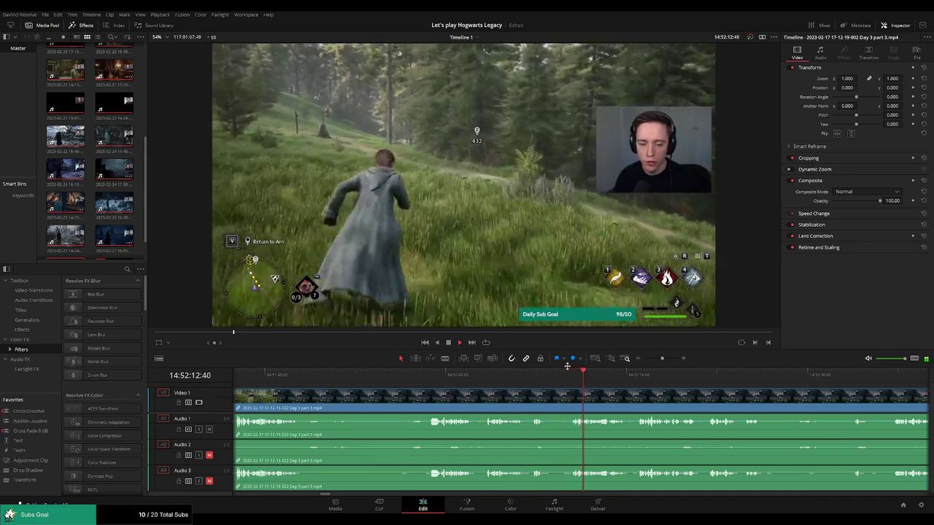
left_click(636, 370)
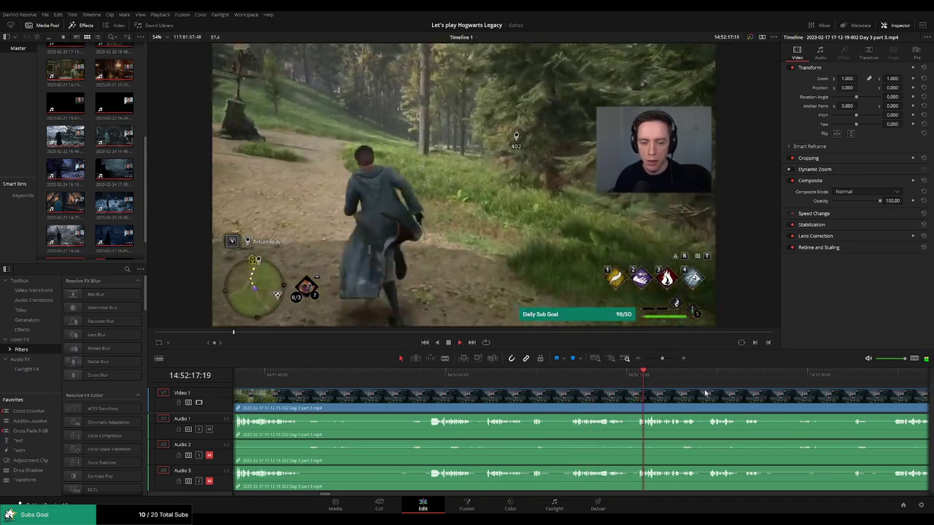
left_click(532, 371)
left_click(713, 374)
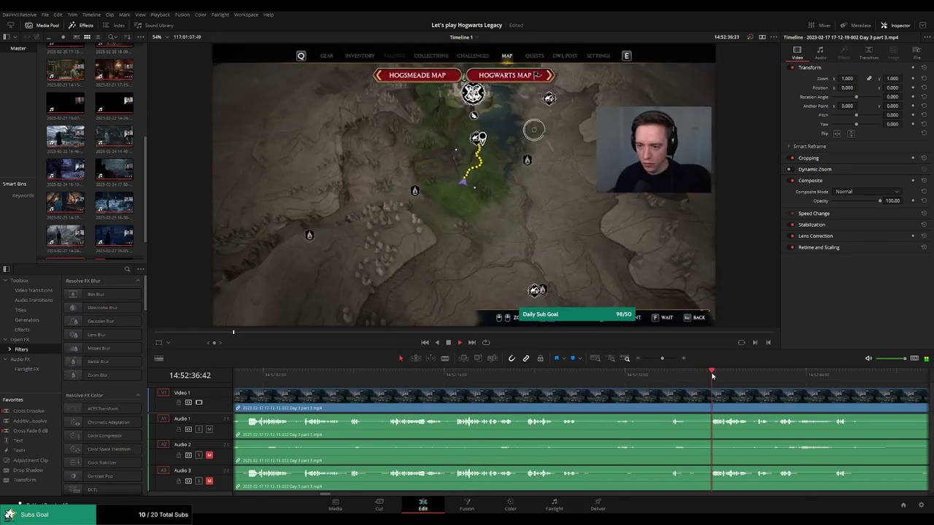
left_click(522, 374)
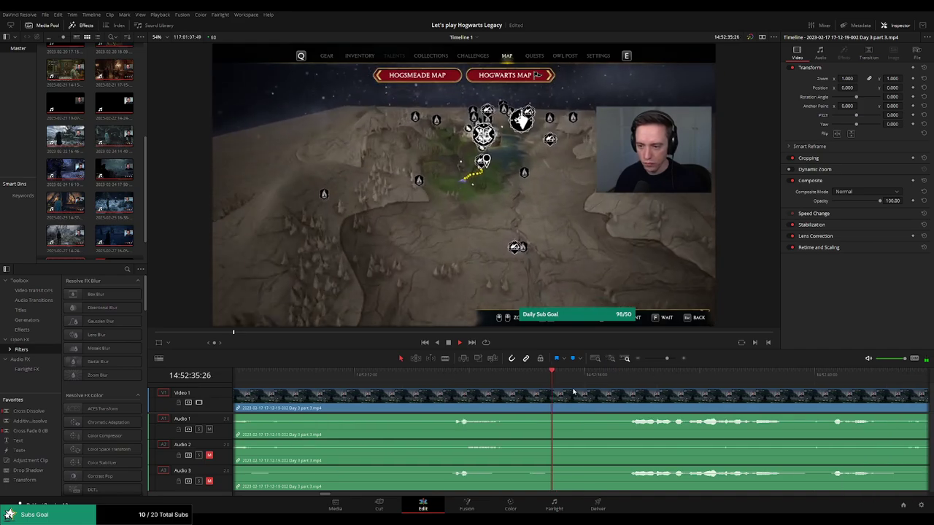
left_click(451, 374)
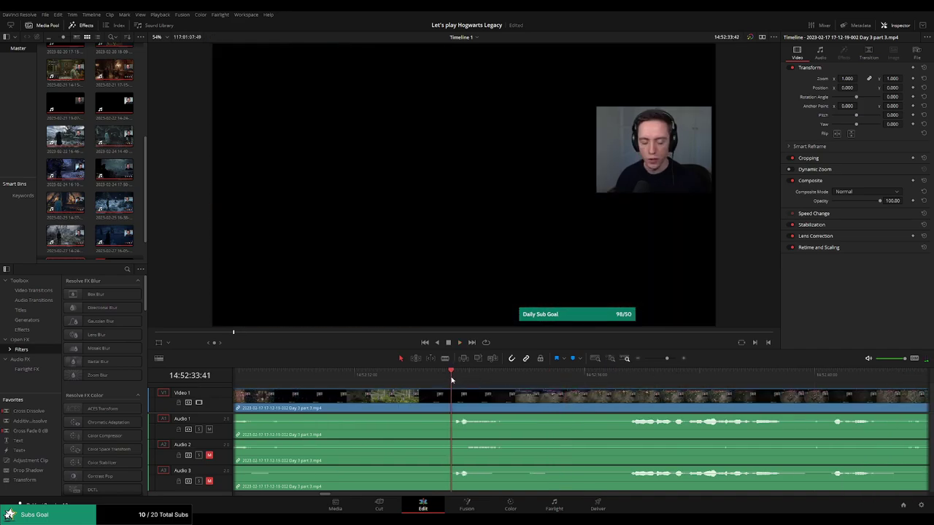
left_click_drag(442, 380, 413, 382)
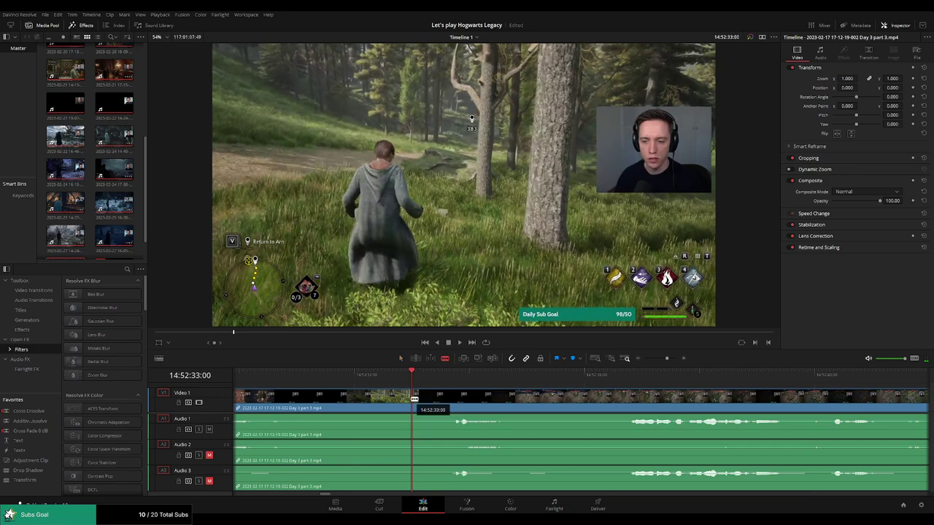
- Split Day 3 part 3 at 14:52:33:00 on all tracks and adjust the edit
left_click(413, 400)
key("a")
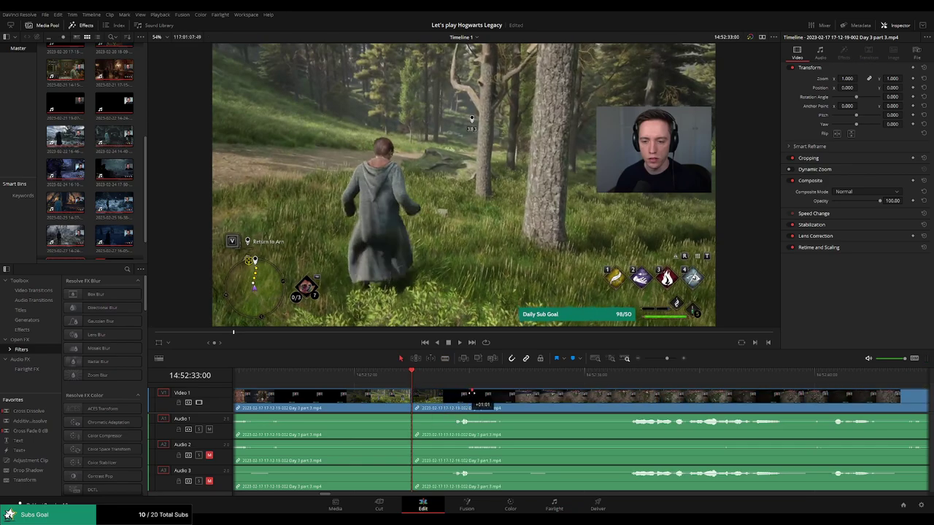
left_click_drag(472, 395, 472, 394)
left_click_drag(414, 393, 401, 394)
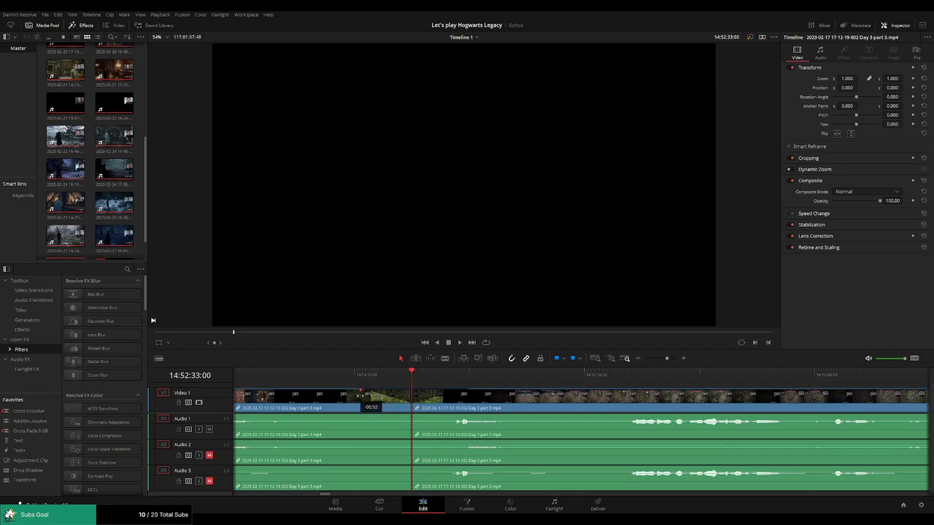
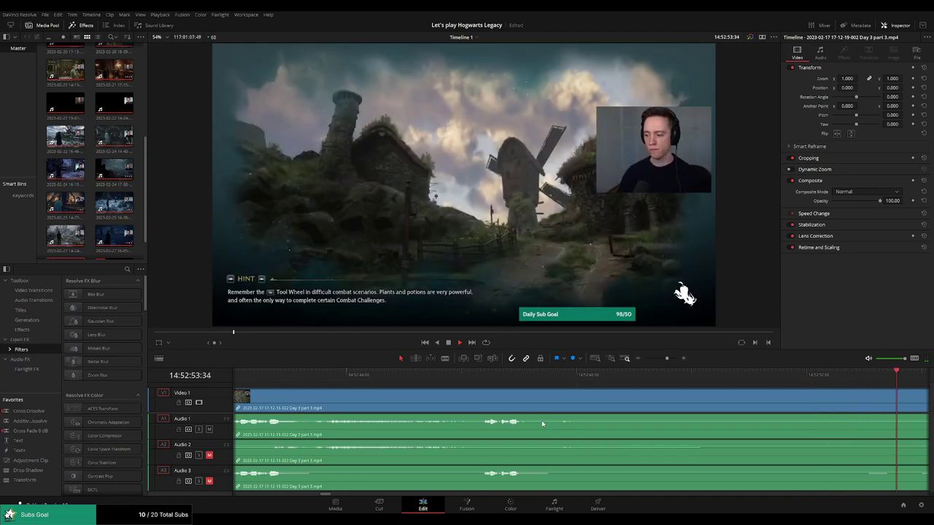
- Zoom out and slide the Day 3 clip group left so it starts at the playhead
left_click_drag(666, 359, 645, 358)
left_click(445, 391)
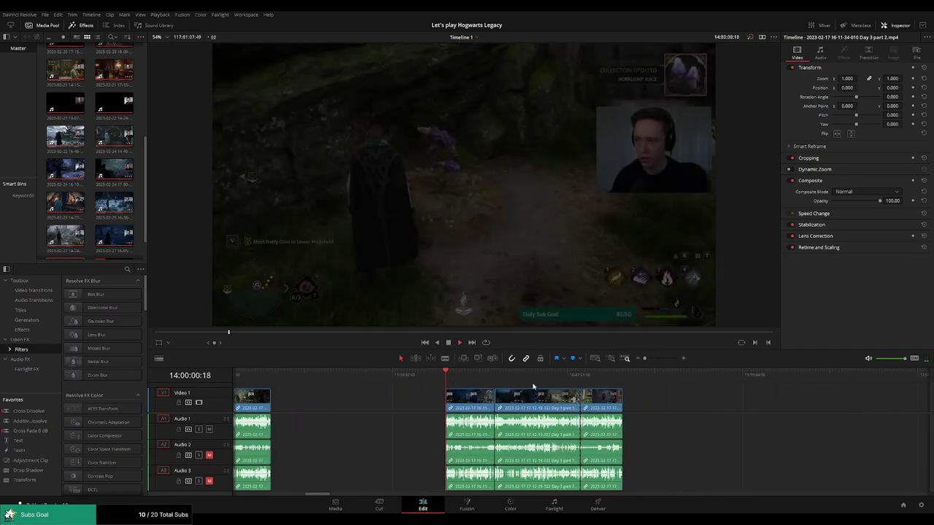
left_click(582, 376)
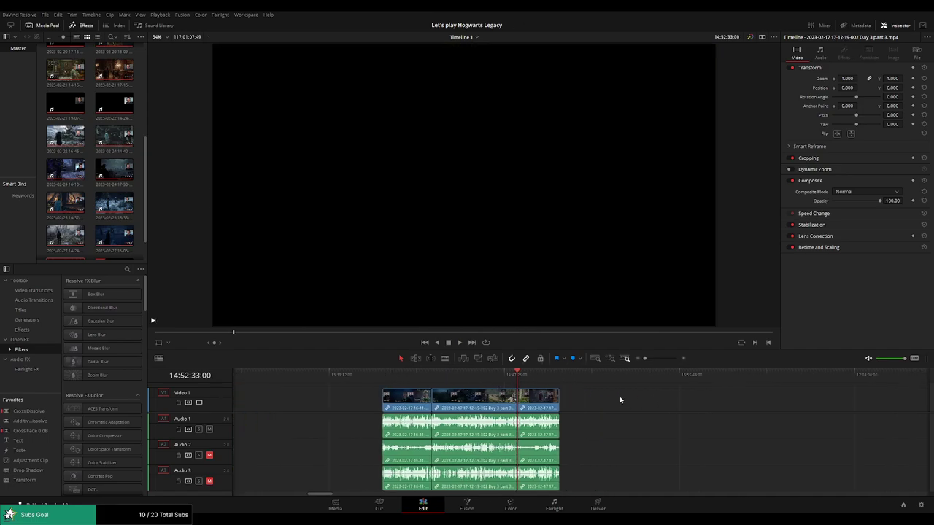
mouse_move(619, 397)
left_mouse_down()
mouse_move(529, 407)
mouse_move(569, 407)
left_mouse_up()
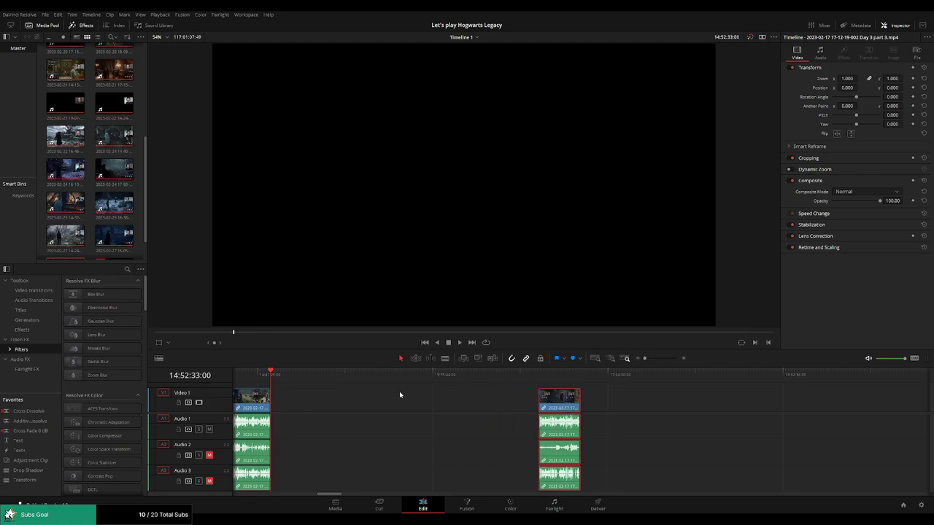
left_click(399, 391)
left_click(340, 375)
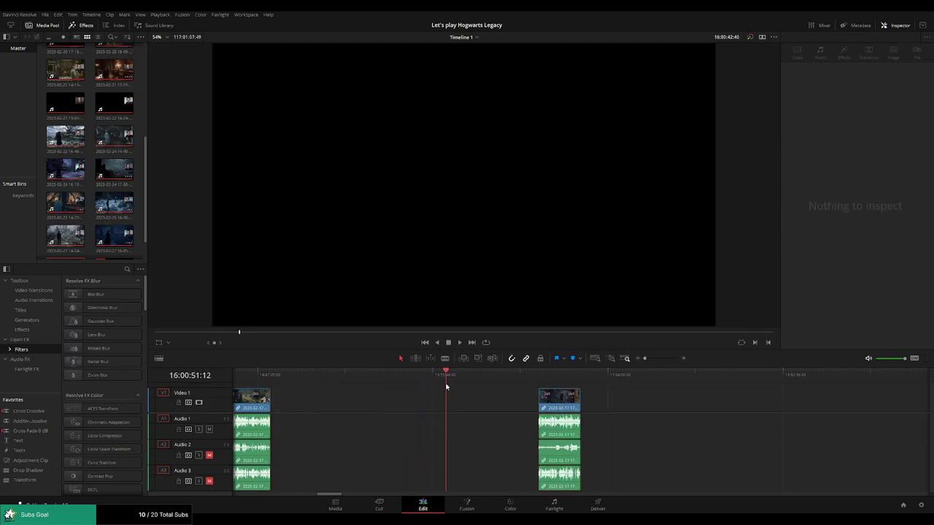
left_click_drag(559, 398, 464, 398)
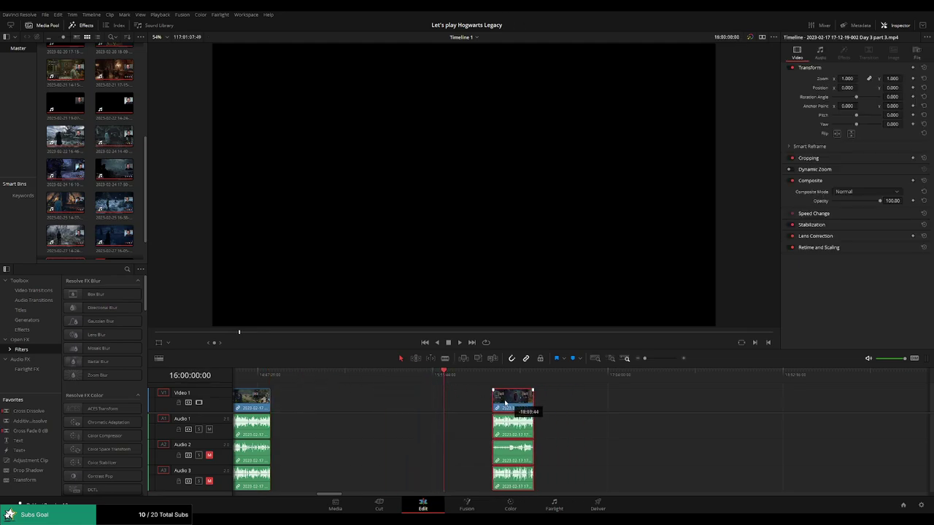
- Pull the Day 4 clip group left to sit behind the earlier clips
scroll(583, 410, "right", 1)
scroll(569, 402, "right", 5)
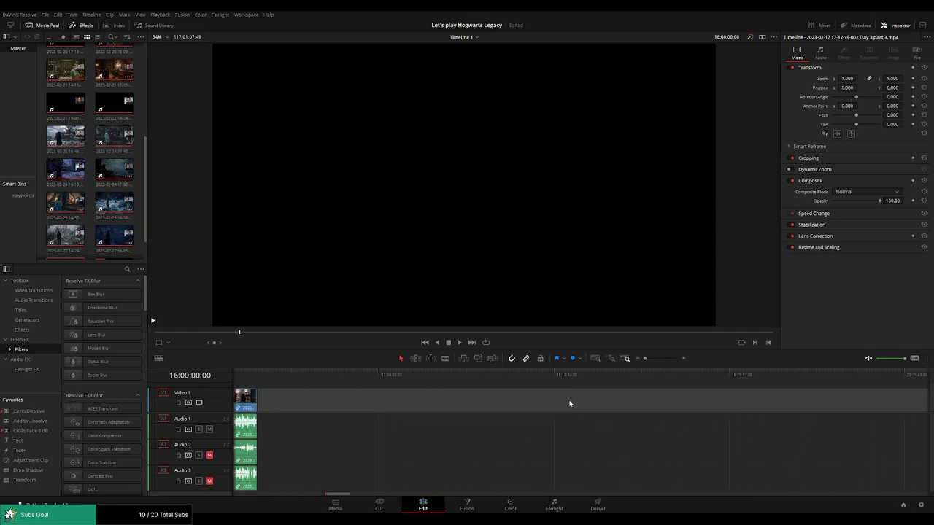
scroll(600, 407, "right", 5)
left_click_drag(758, 406, 268, 406)
scroll(584, 404, "left", 5)
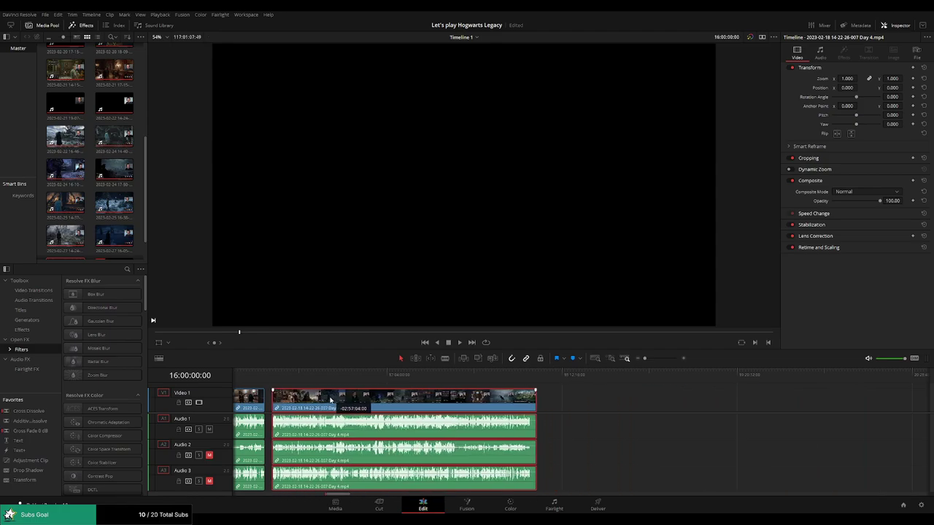
- Play the timeline from the start to review the footage up to the Day 4 join
scroll(372, 404, "left", 3)
left_click(439, 376)
key("space")
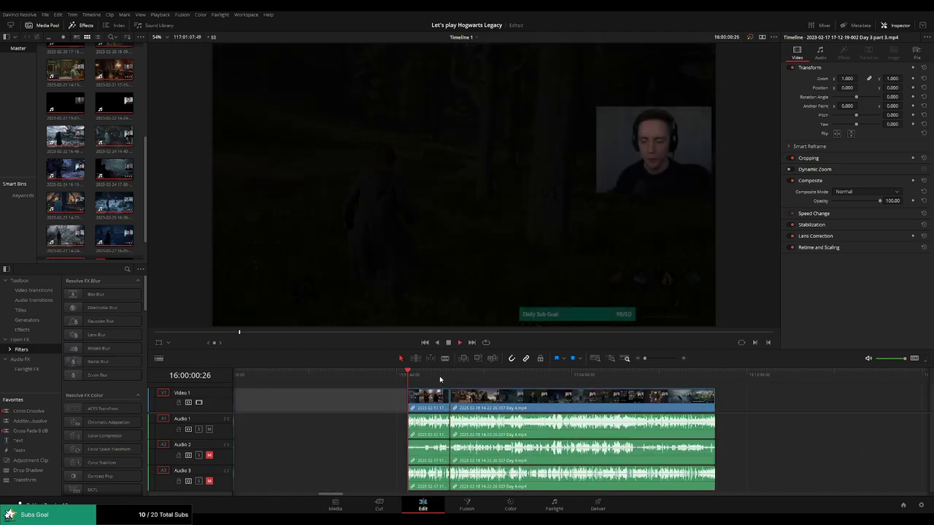
scroll(448, 385, "up", 3, "ctrl")
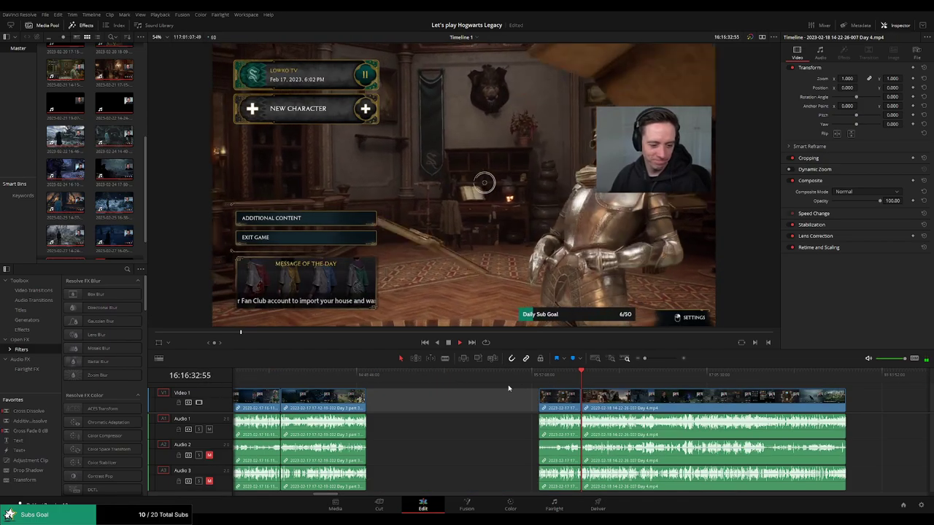
key("Home")
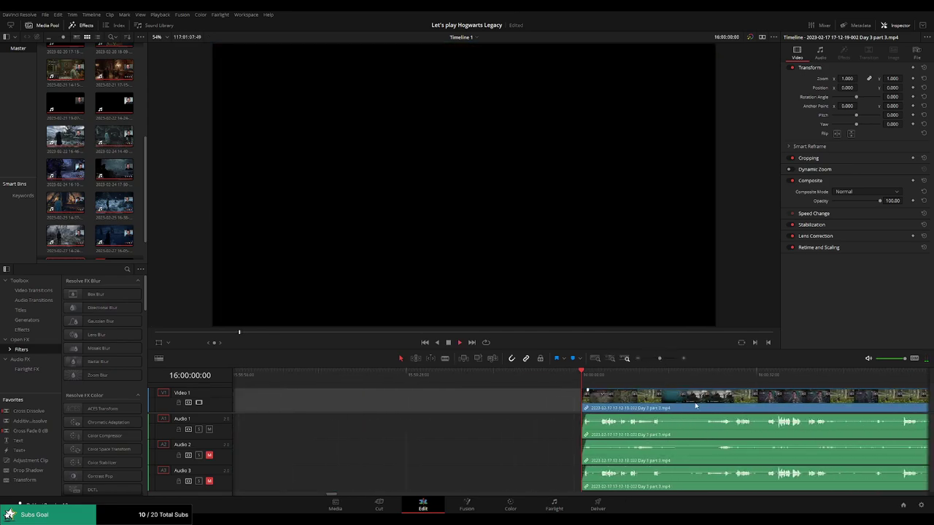
key("space")
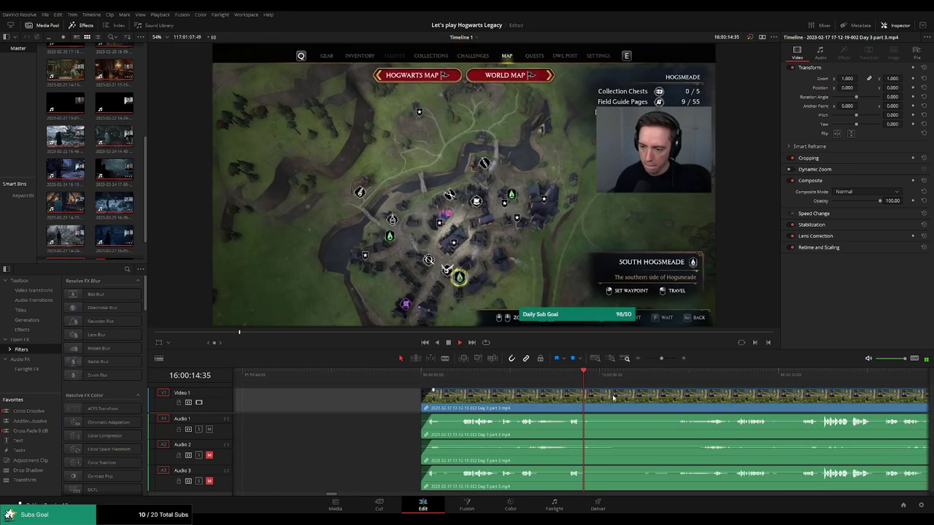
left_click_drag(460, 379, 555, 375)
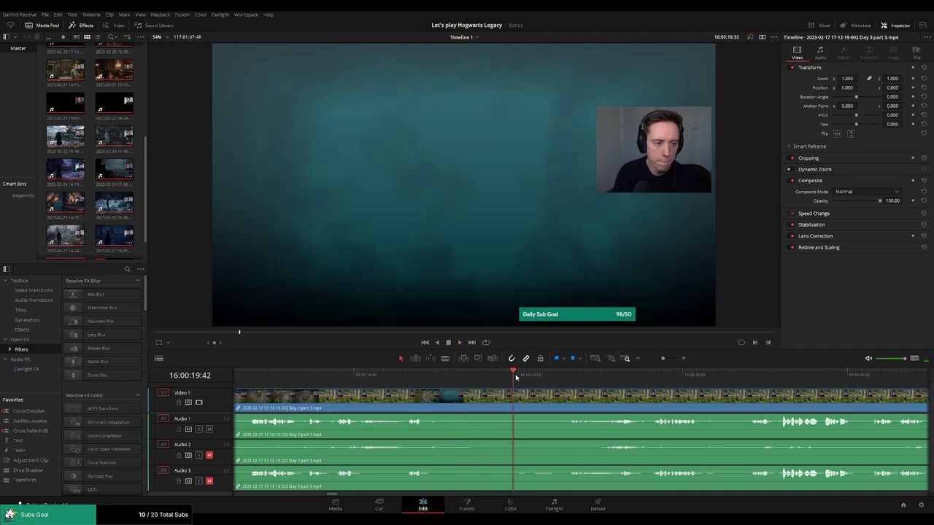
key("space")
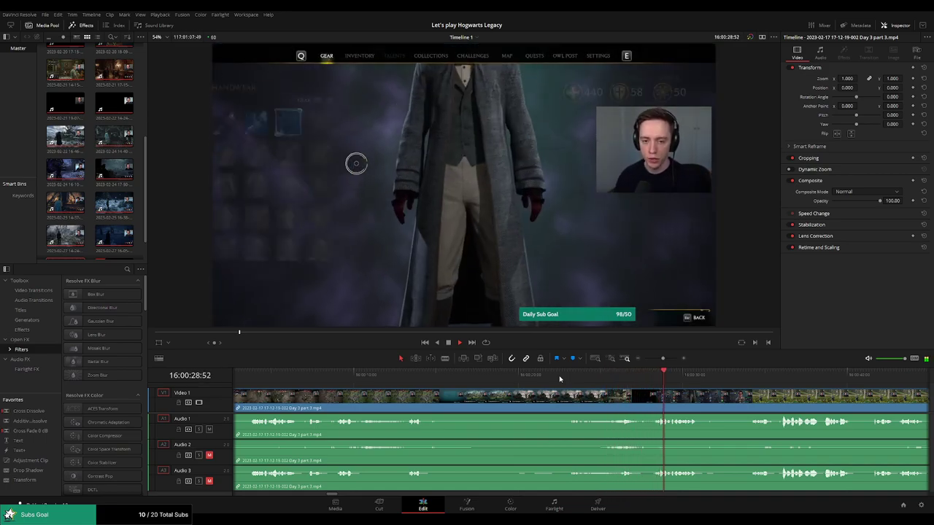
left_click_drag(663, 358, 648, 358)
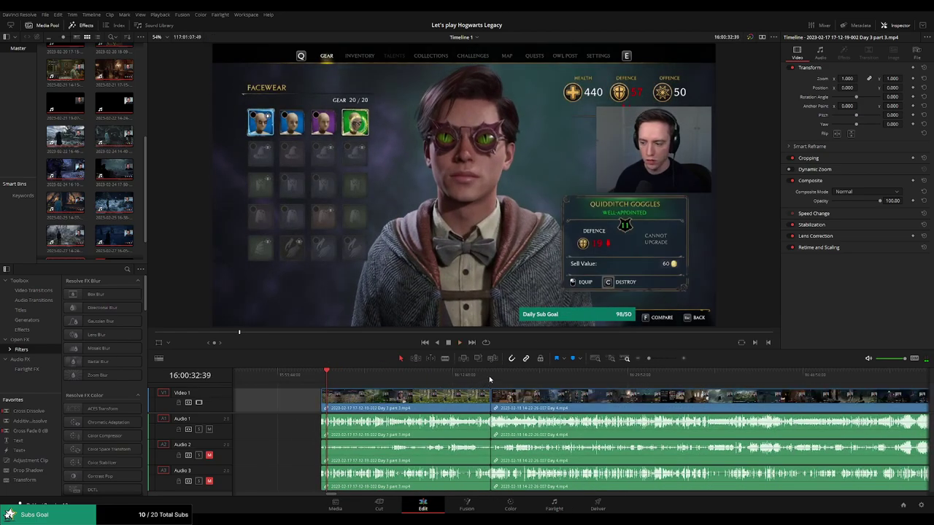
left_click(489, 376)
left_click_drag(648, 358, 666, 362)
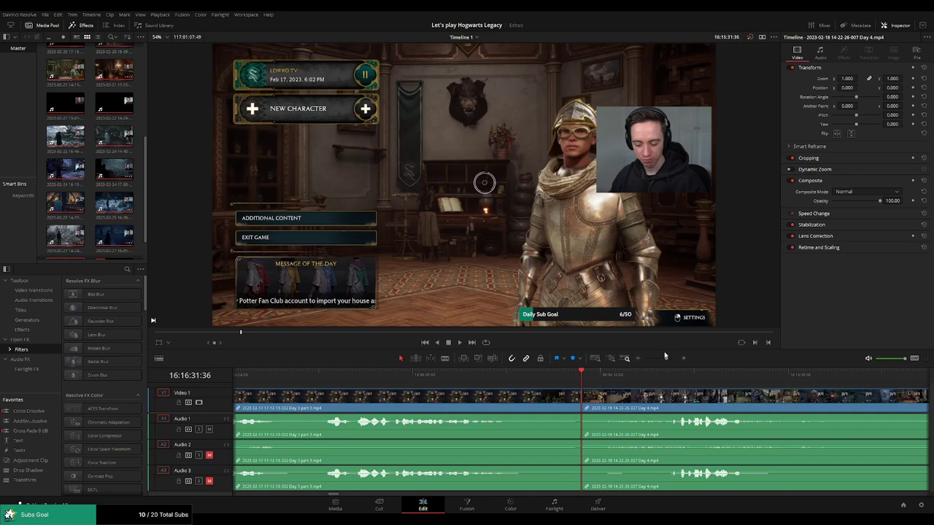
left_click_drag(460, 378, 514, 372)
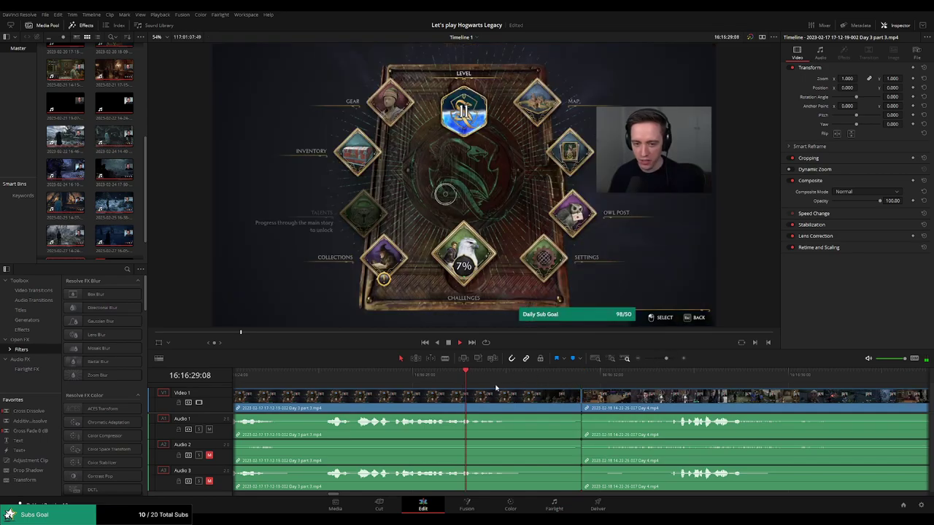
- Delete the short clip before Day 4 and slide Day 4 left to close the gap
left_click(582, 376)
left_click(540, 376)
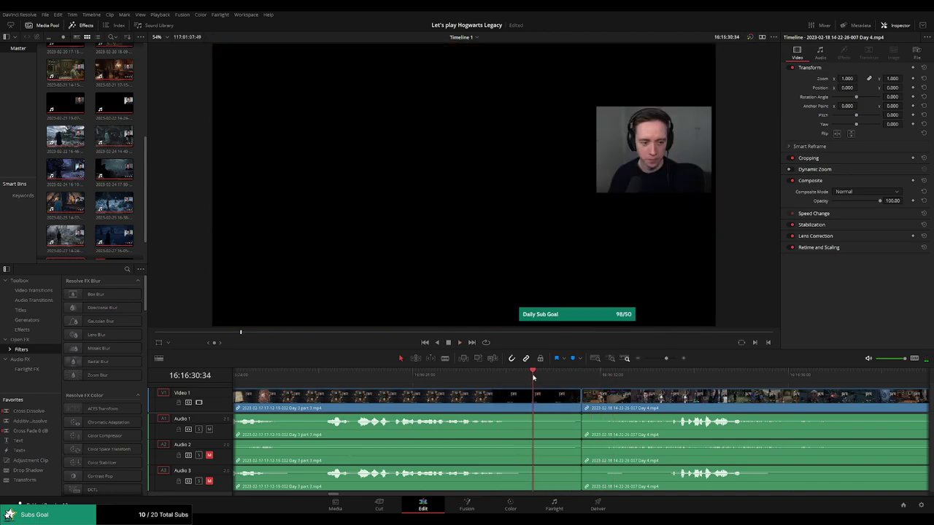
key("BackSpace")
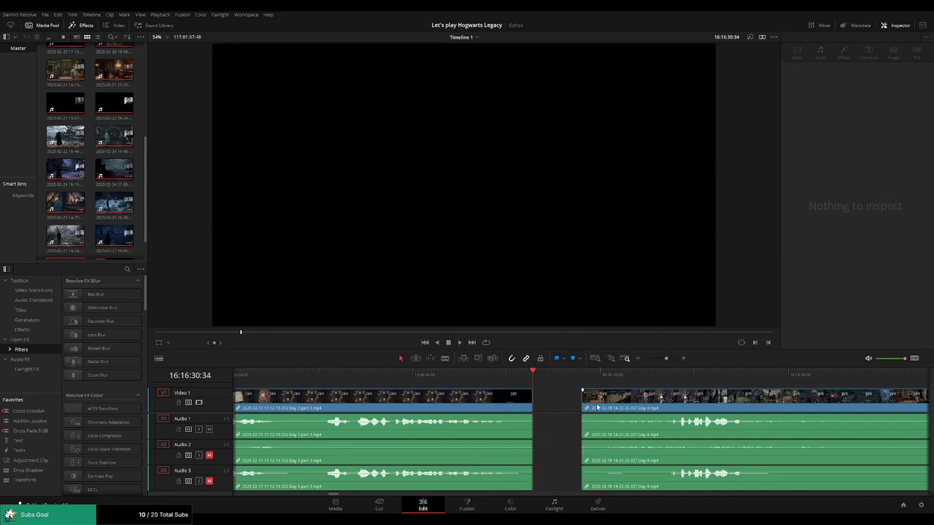
left_click_drag(589, 407, 534, 408)
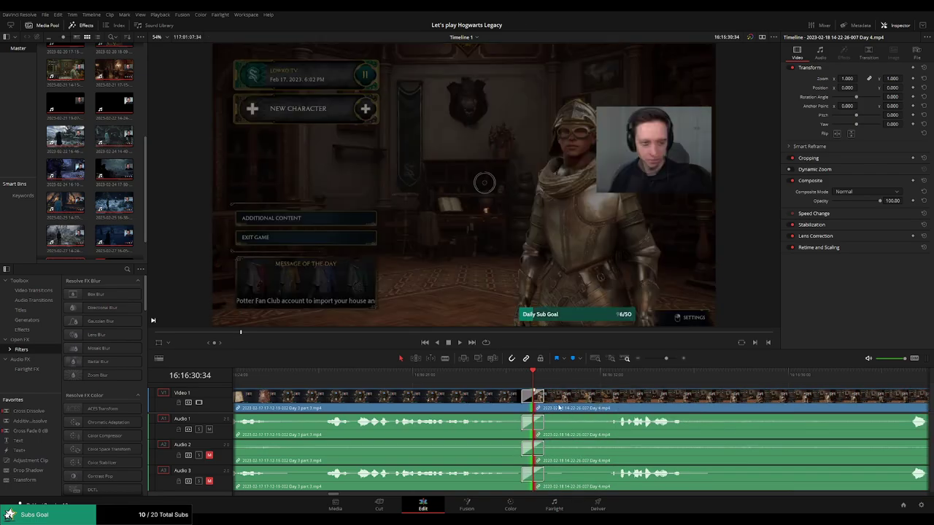
- Play across the new Day 3 part 3 to Day 4 join to check it
left_click(448, 375)
key("space")
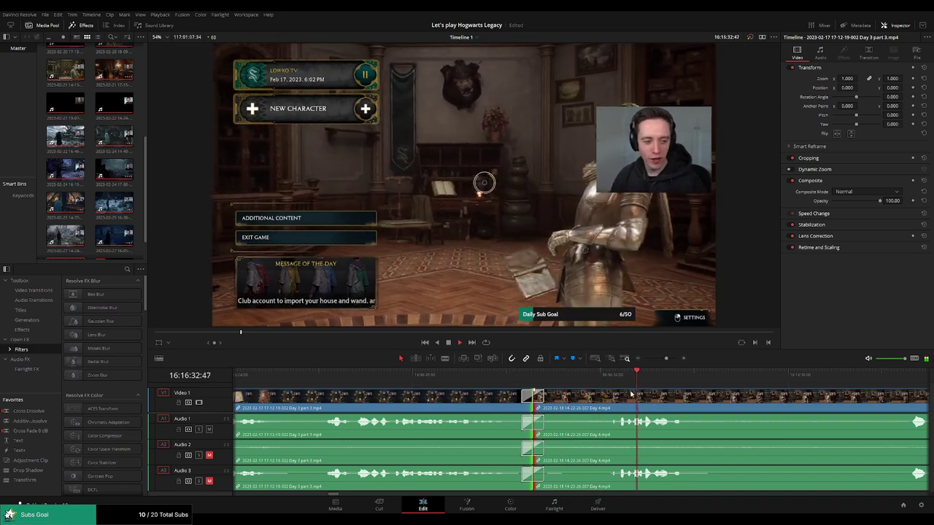
left_click_drag(666, 358, 660, 359)
left_click(426, 379)
left_click_drag(427, 380, 266, 375)
left_click(645, 359)
left_click(526, 379)
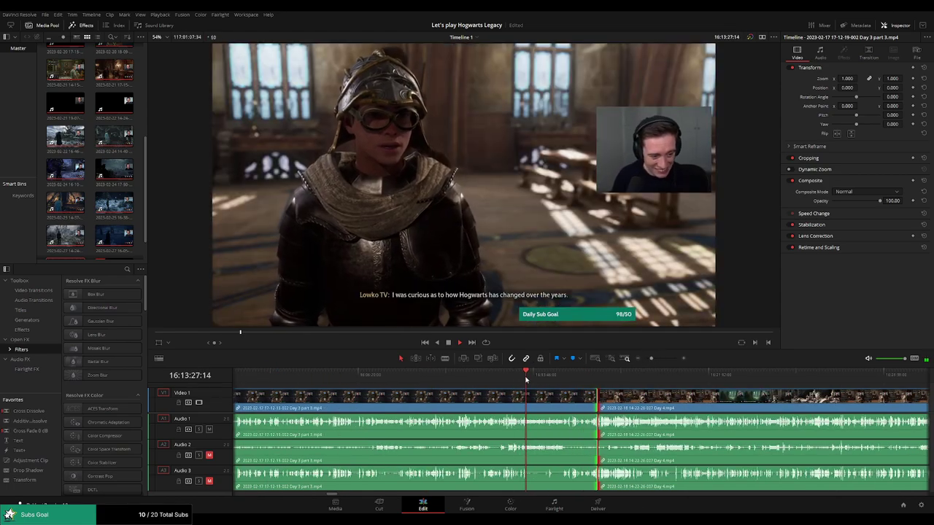
left_click(596, 378)
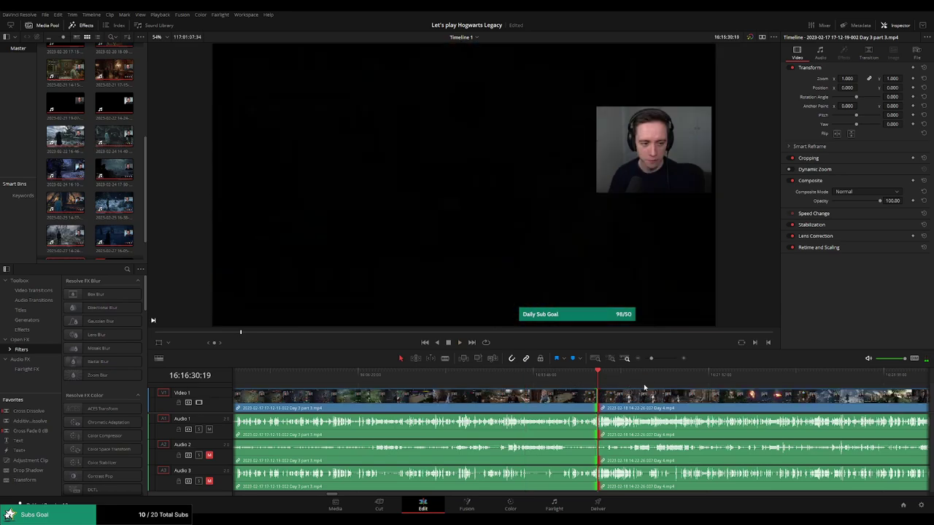
left_click_drag(653, 359, 644, 359)
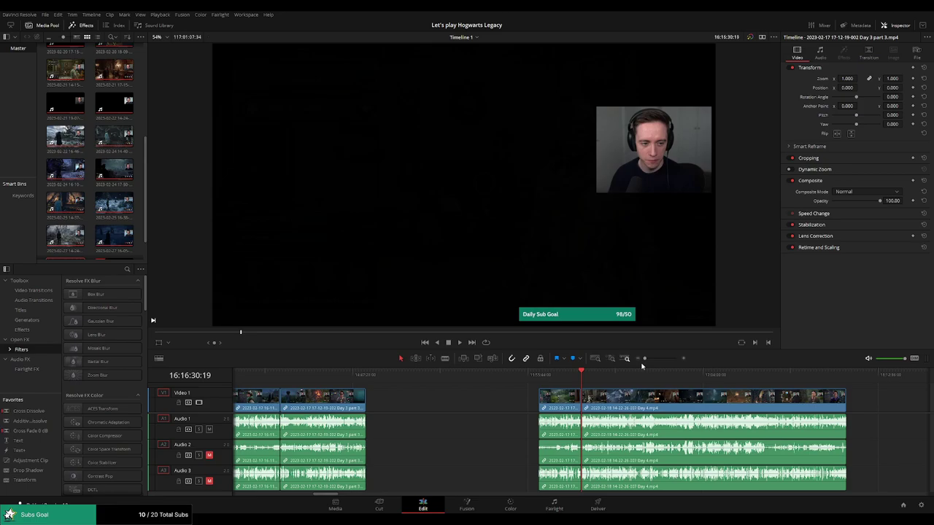
left_click(631, 376)
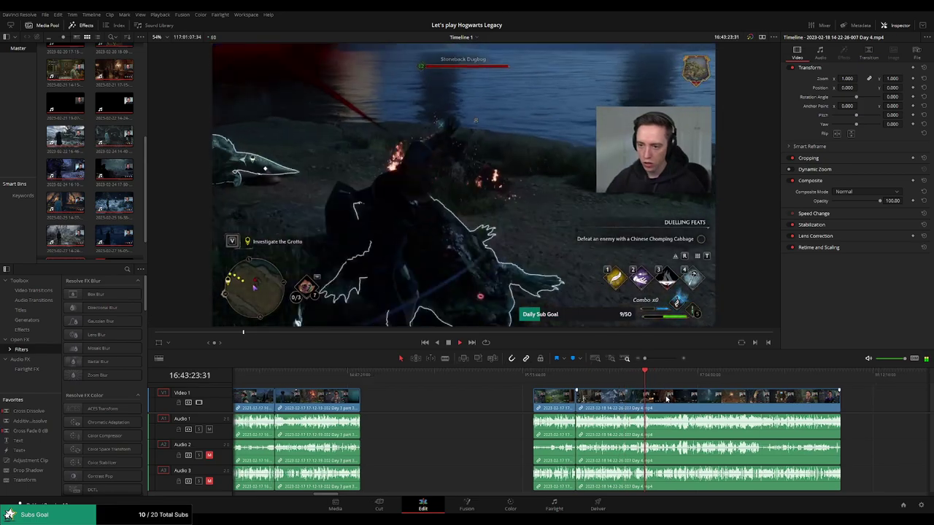
- Scrub through the Day 4 footage back to about 16:52:06:00 for the next cut
scroll(491, 397, "right", 3)
left_click_drag(461, 378, 520, 381)
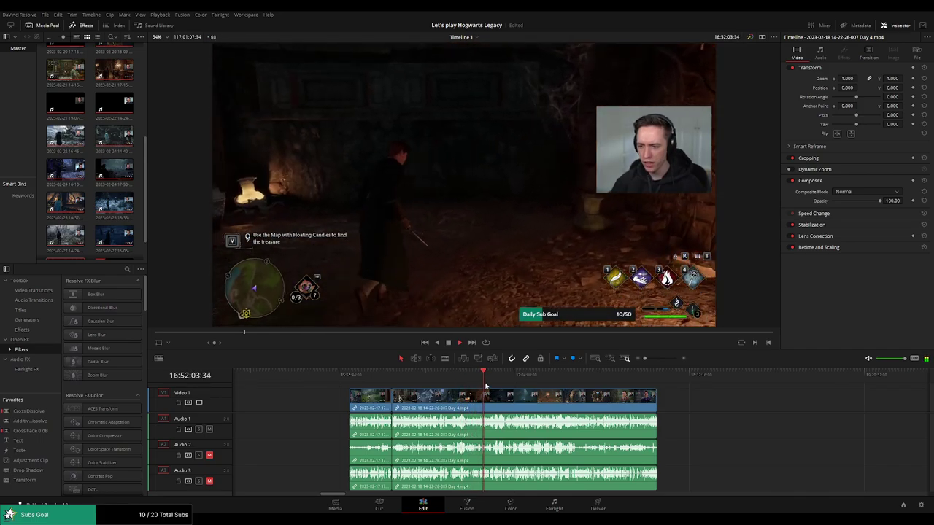
scroll(486, 385, "up", 3)
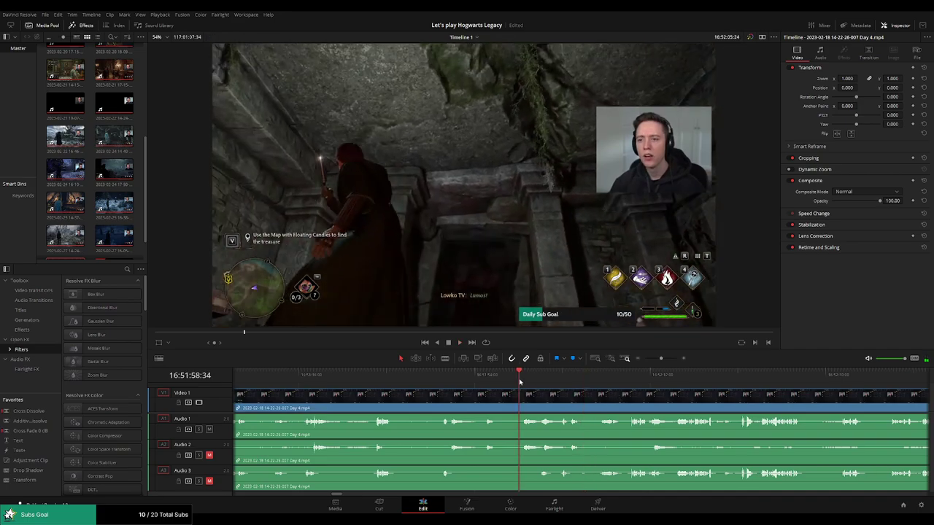
key("space")
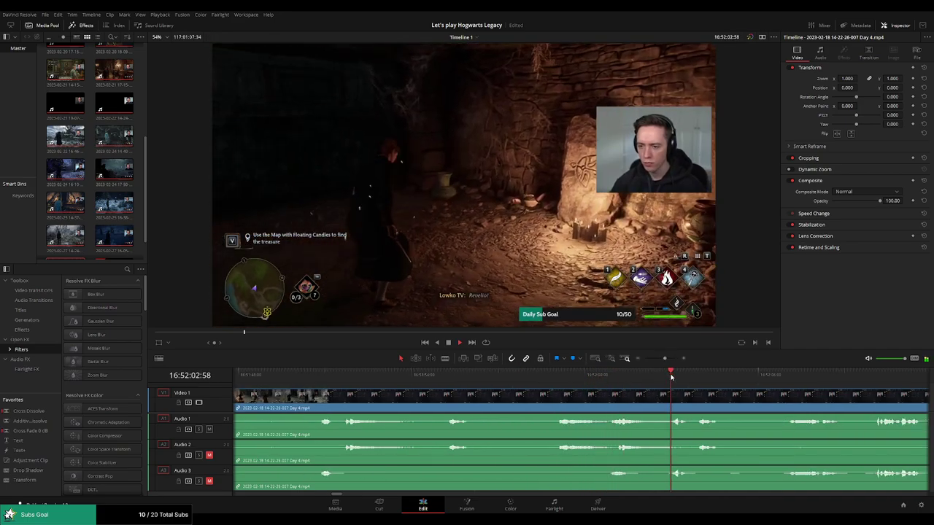
scroll(517, 389, "right", 3)
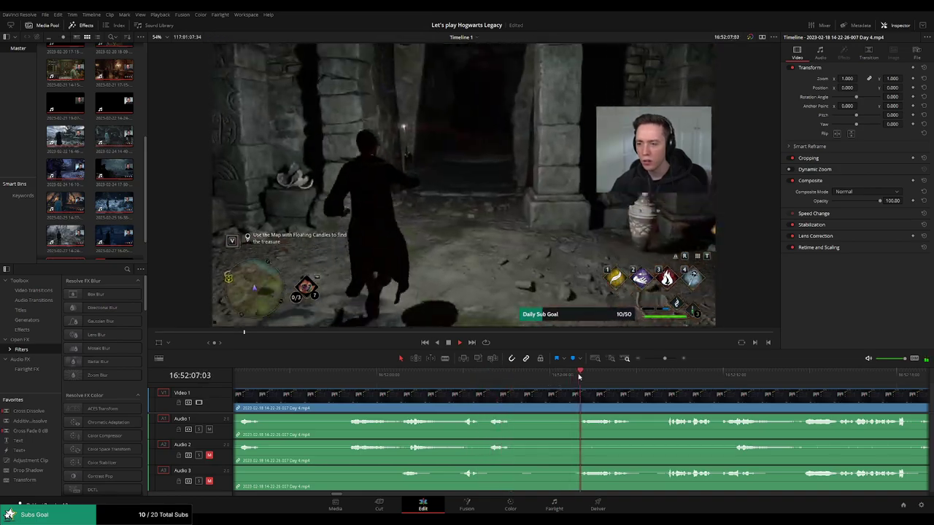
scroll(511, 392, "right", 3)
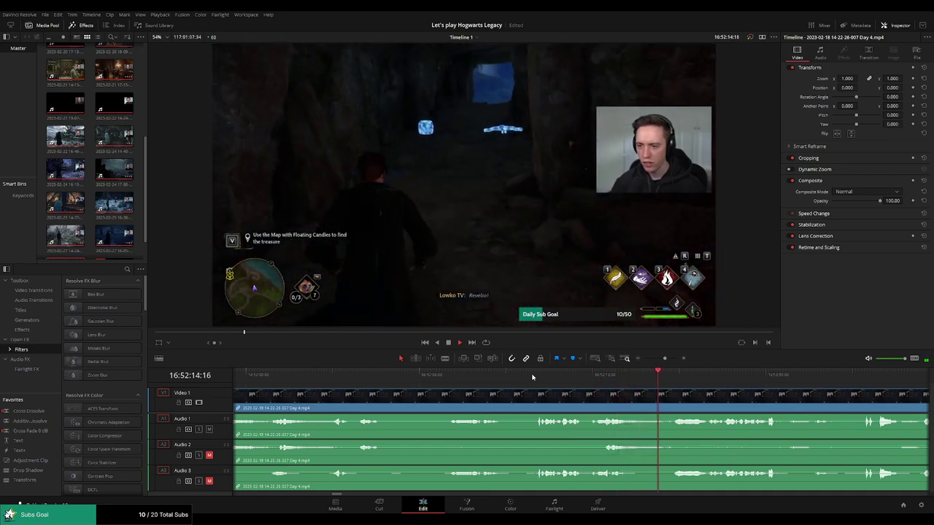
left_click(456, 377)
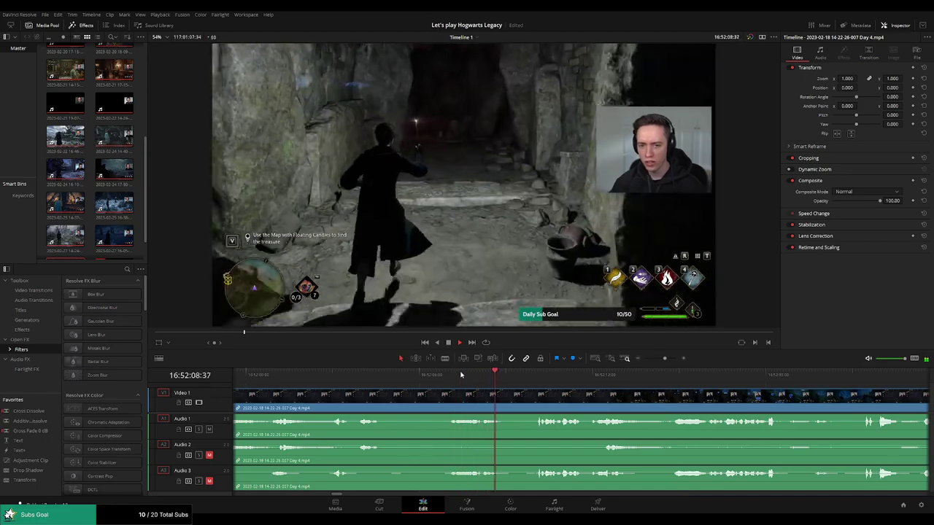
left_click_drag(363, 376, 449, 379)
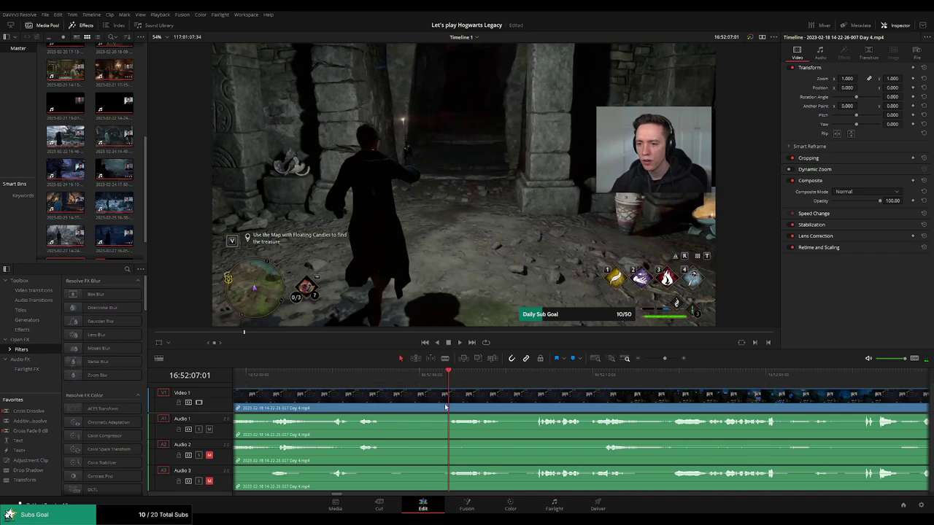
scroll(538, 392, "up", 2)
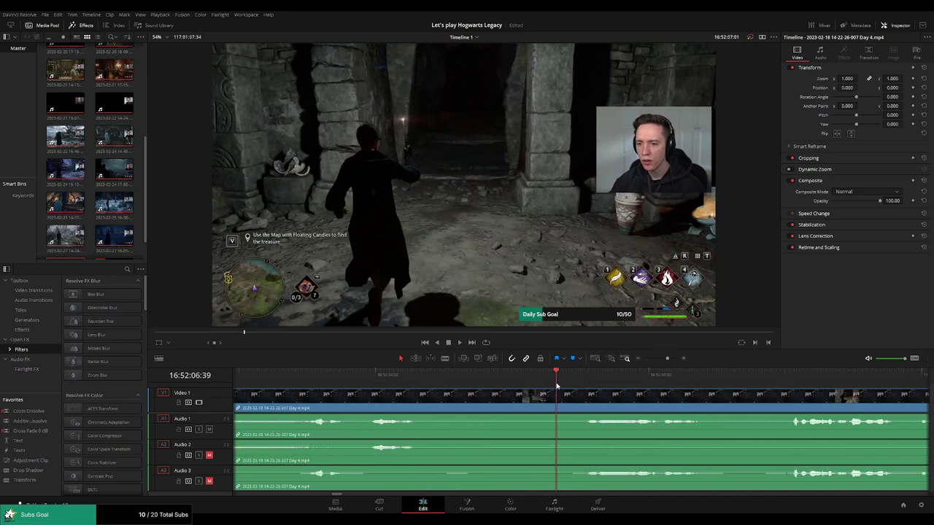
left_click_drag(556, 387, 515, 394)
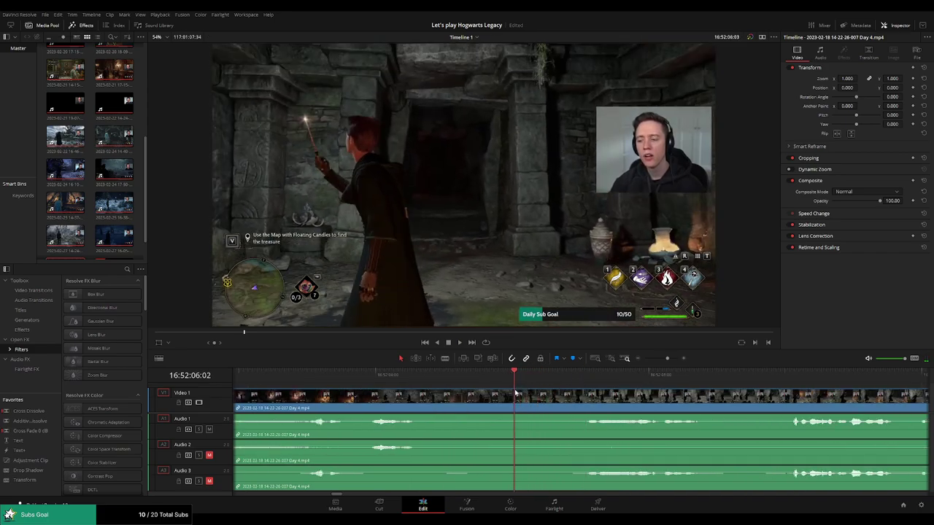
- Blade the Day 4 clip on all tracks at 16:52:06
key("Left")
key("Left")
key("ctrl+b")
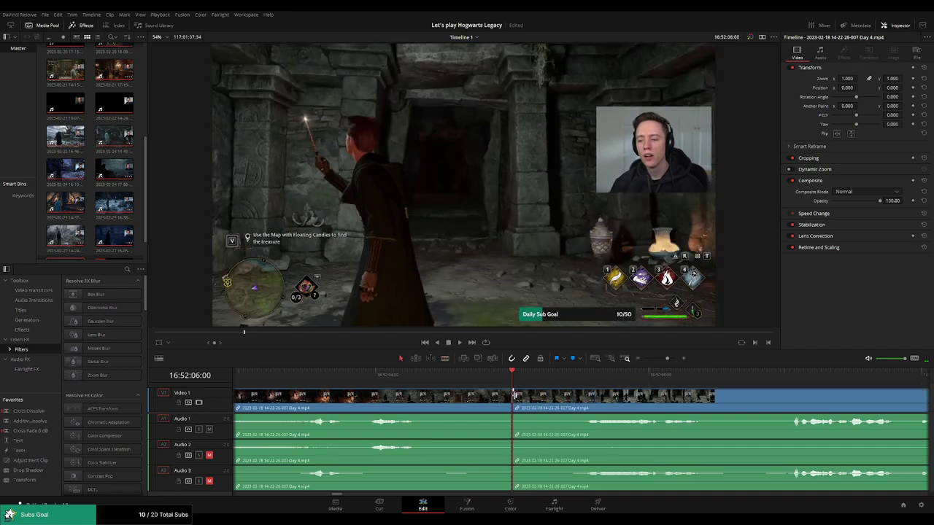
left_click_drag(515, 395, 528, 395)
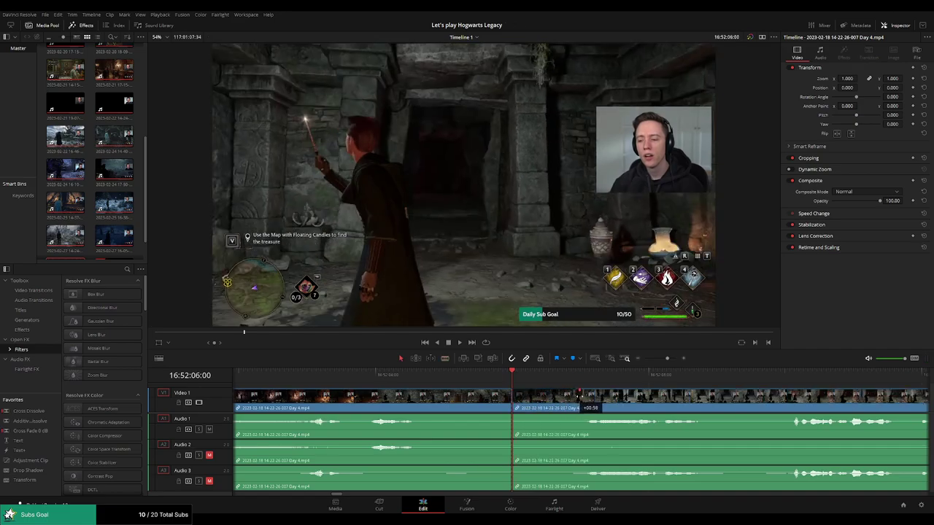
left_click_drag(581, 396, 514, 391)
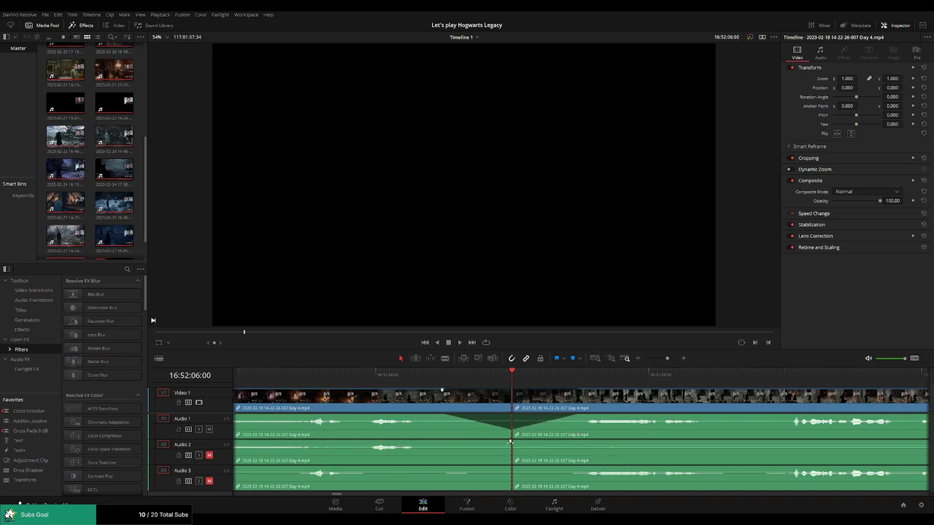
- Add an audio fade-out before and fade-in after the cut on Audio 2 and Audio 3
left_click_drag(511, 443, 455, 444)
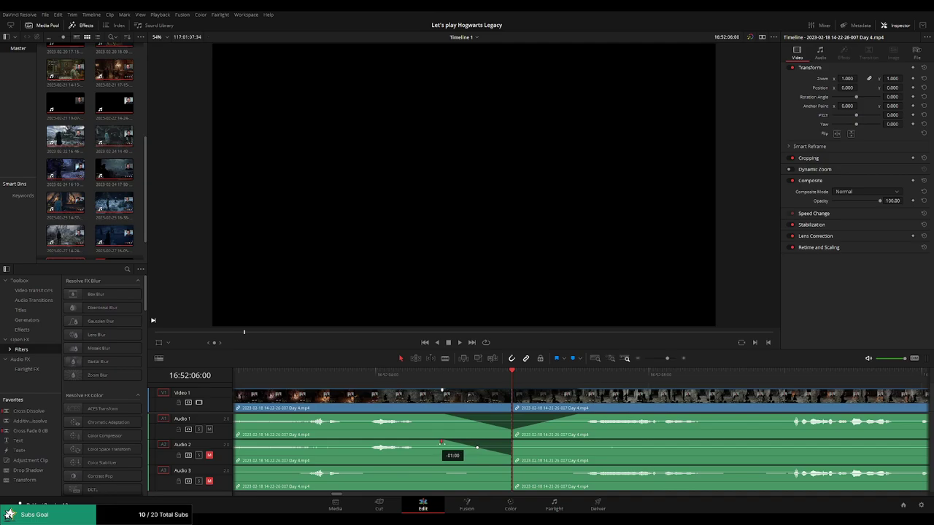
left_click_drag(512, 443, 578, 443)
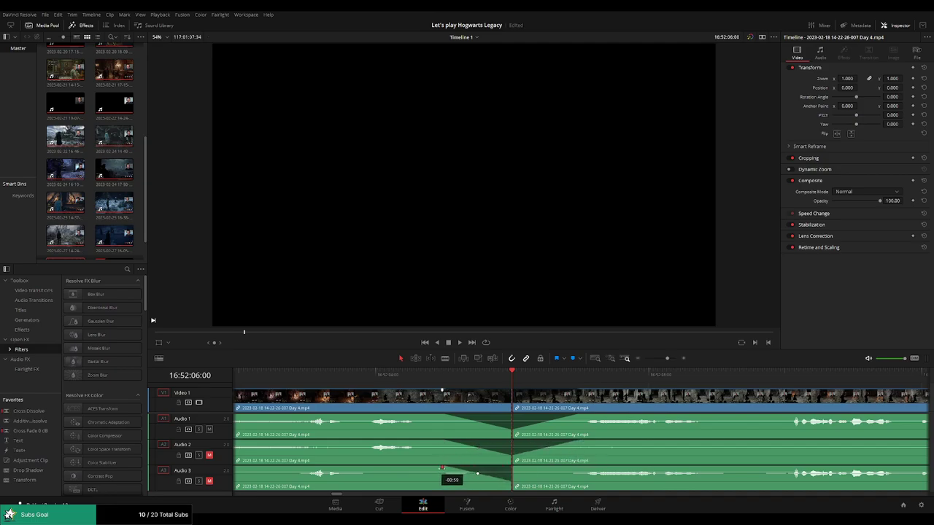
left_click_drag(514, 469, 582, 470)
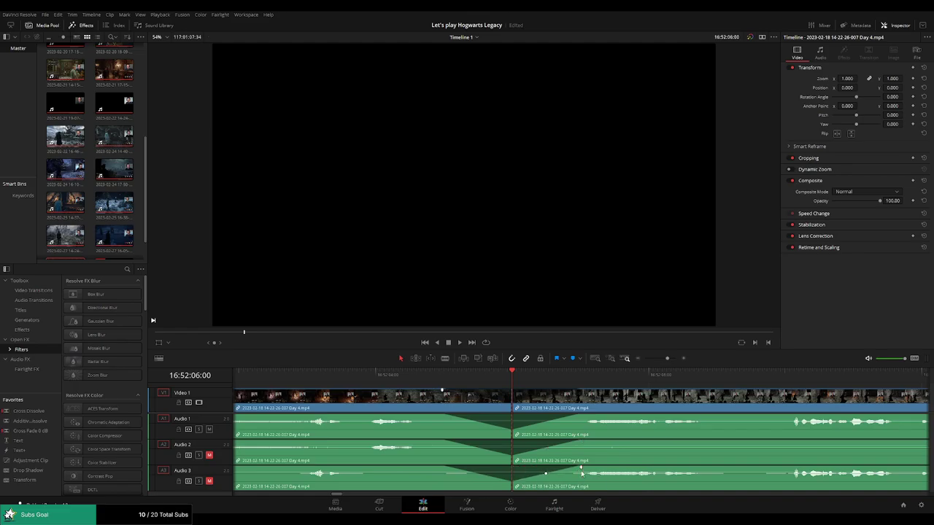
- Play back the new cut, then return to the timeline start
key("space")
left_click_drag(667, 358, 644, 358)
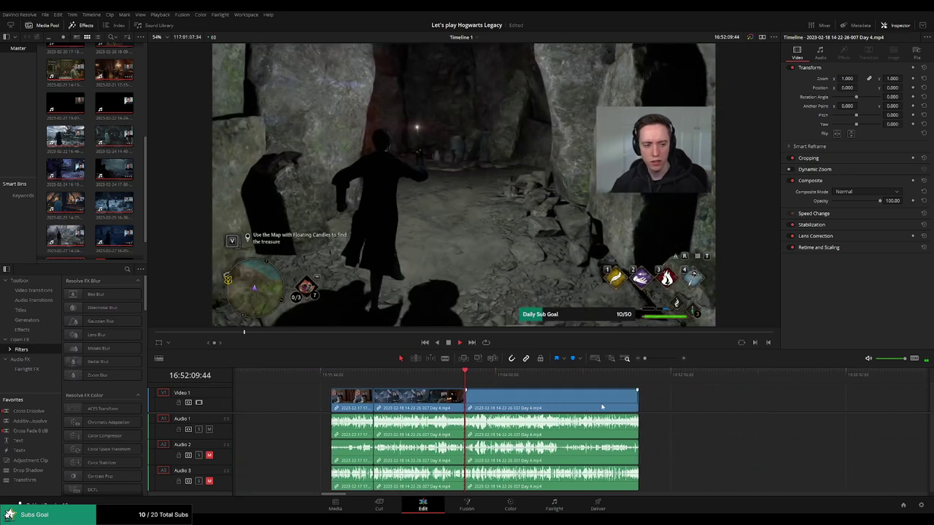
scroll(602, 407, "right", 2)
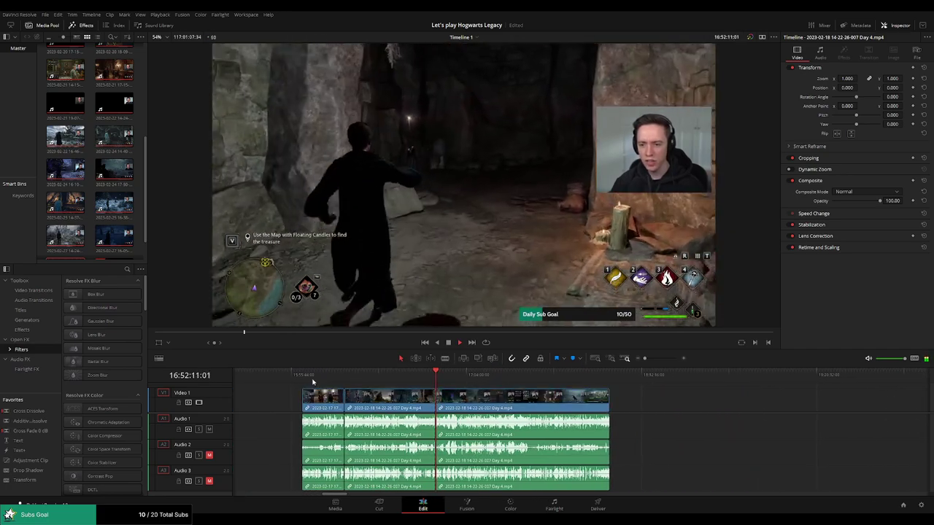
key("Home")
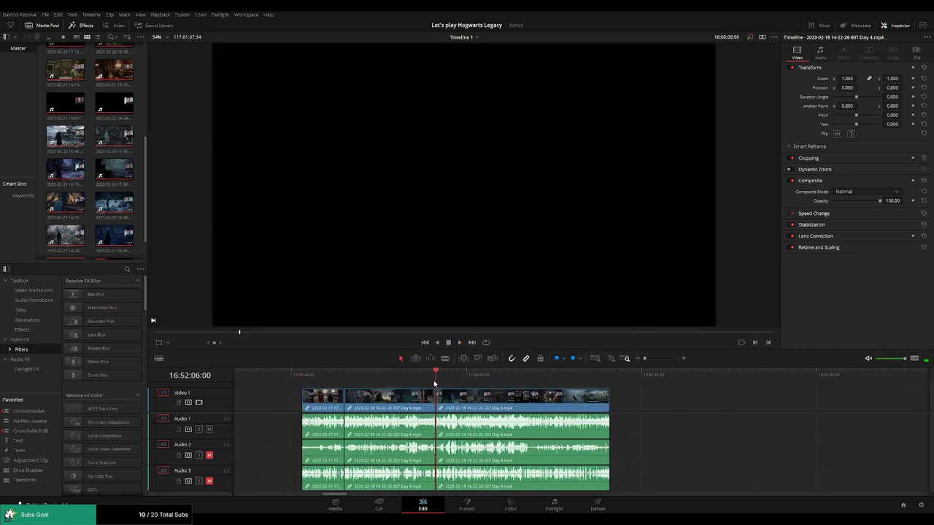
- Save the project and drag the later Day 4 clip left toward the earlier clips
key("ctrl+s")
scroll(454, 407, "right", 6)
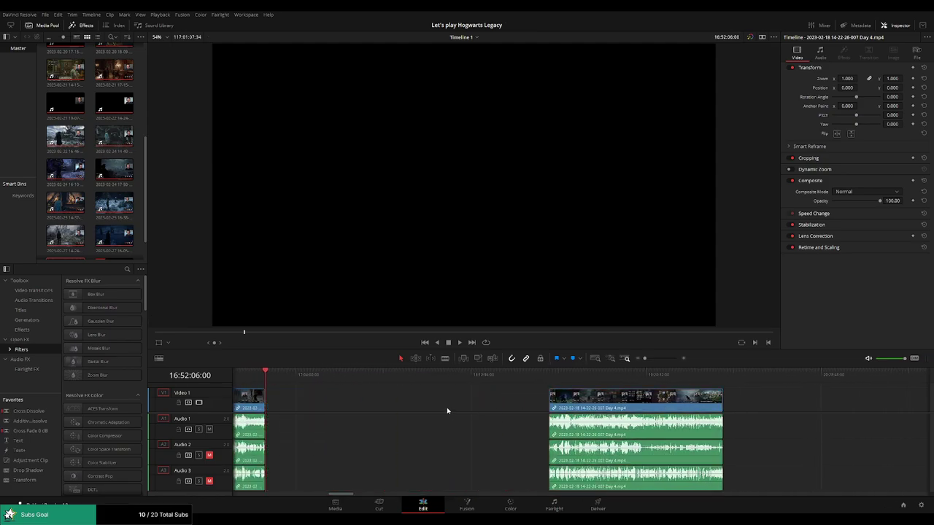
left_click(364, 403)
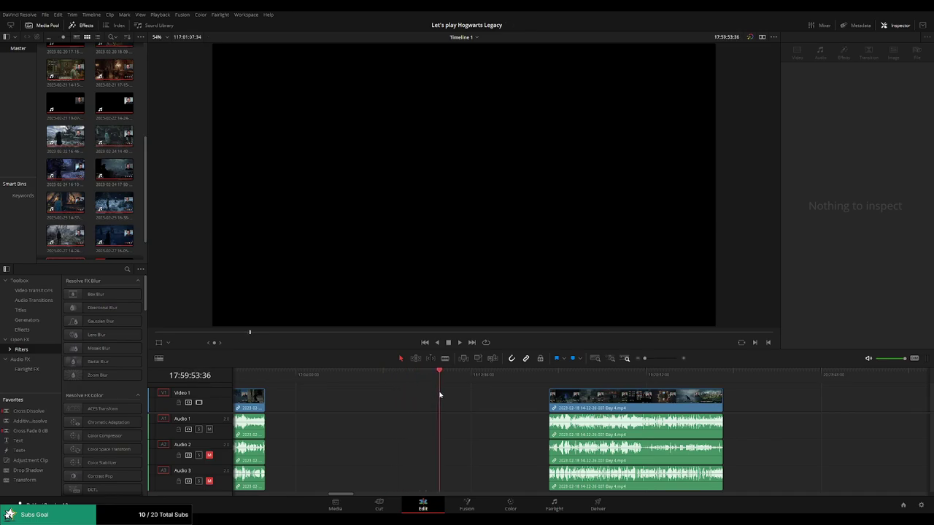
scroll(567, 403, "up", 2)
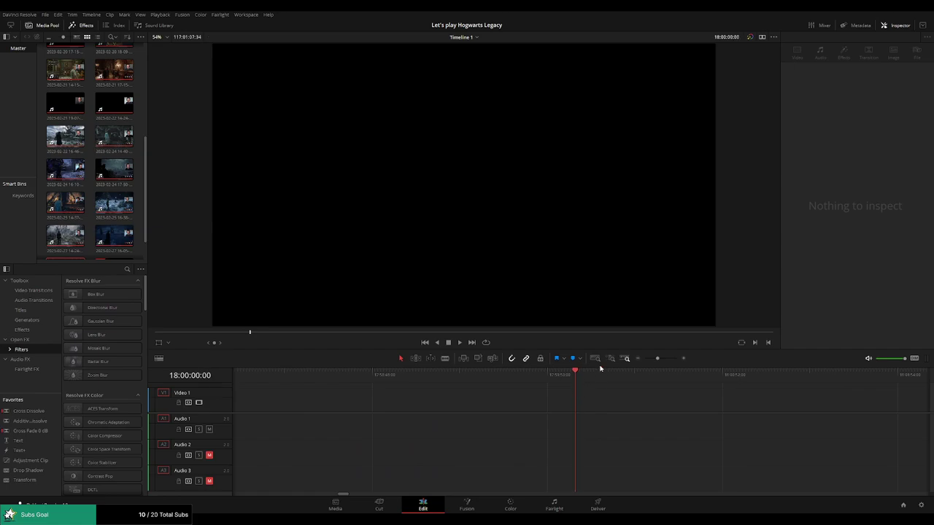
left_click(647, 358)
left_click_drag(740, 406, 626, 406)
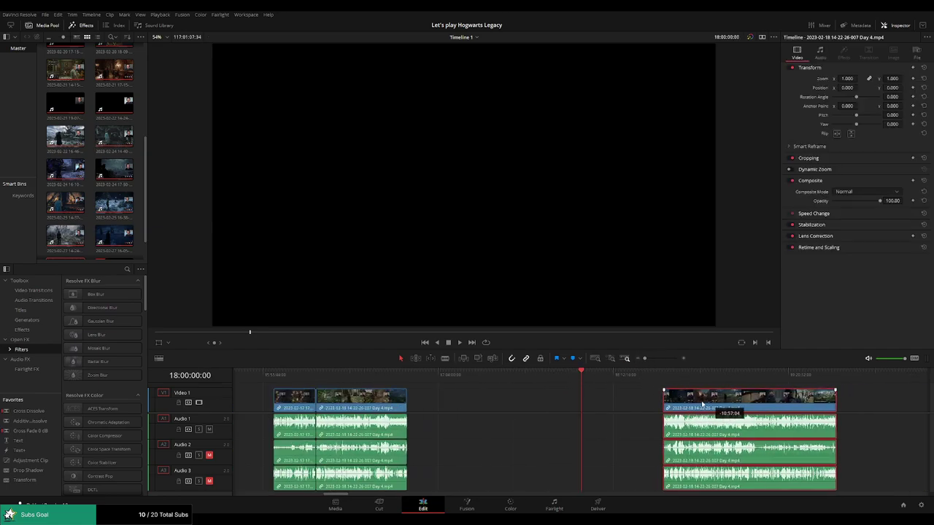
- Play and scrub the moved Day 4 clip from its start to check the footage
left_click(836, 407)
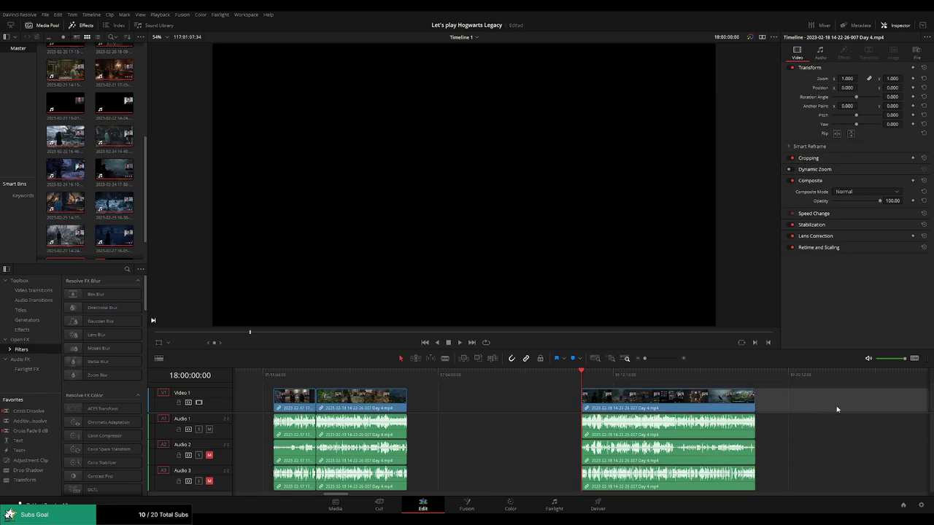
scroll(585, 407, "right", 3)
scroll(585, 406, "right", 2)
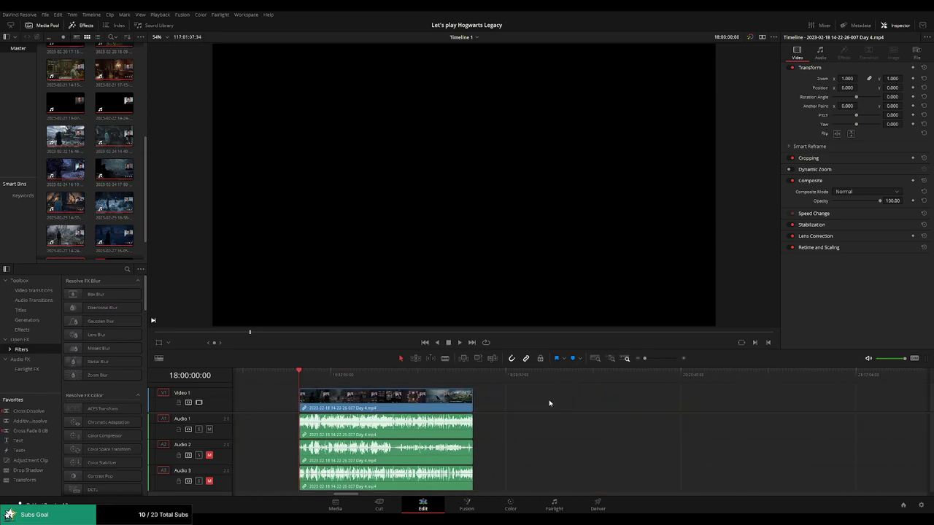
key("space")
left_click(302, 376)
mouse_move(301, 376)
left_mouse_down()
mouse_move(423, 388)
mouse_move(435, 397)
left_mouse_up()
- Review the Day 4 footage around the map scene
key("space")
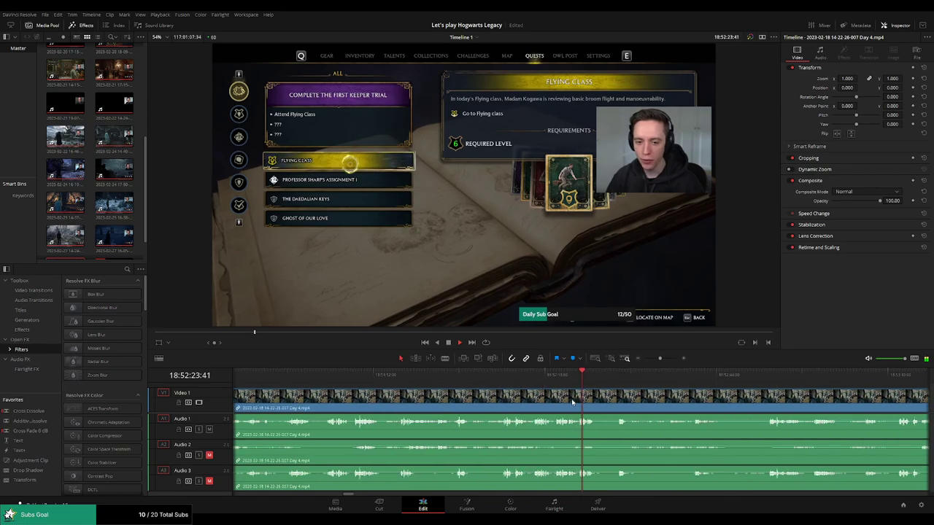
left_click(534, 381)
scroll(538, 394, "up", 5)
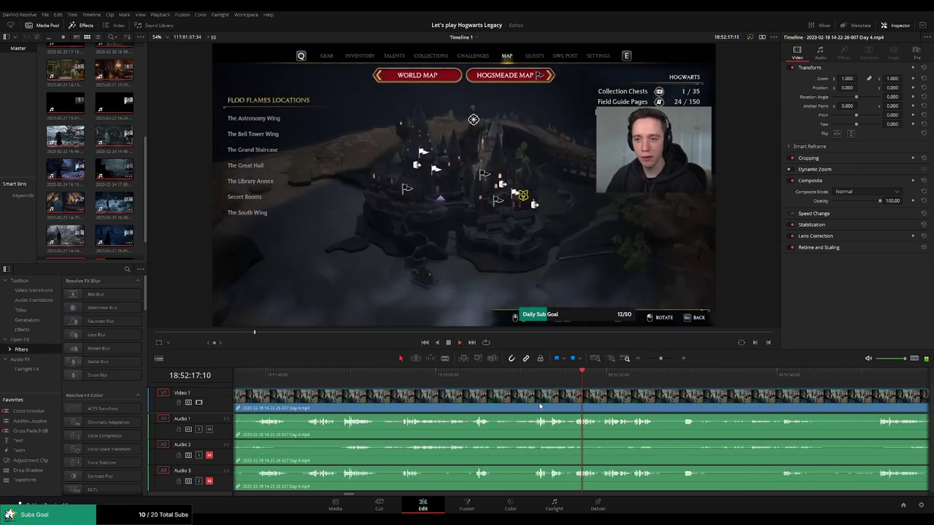
scroll(538, 399, "up", 2)
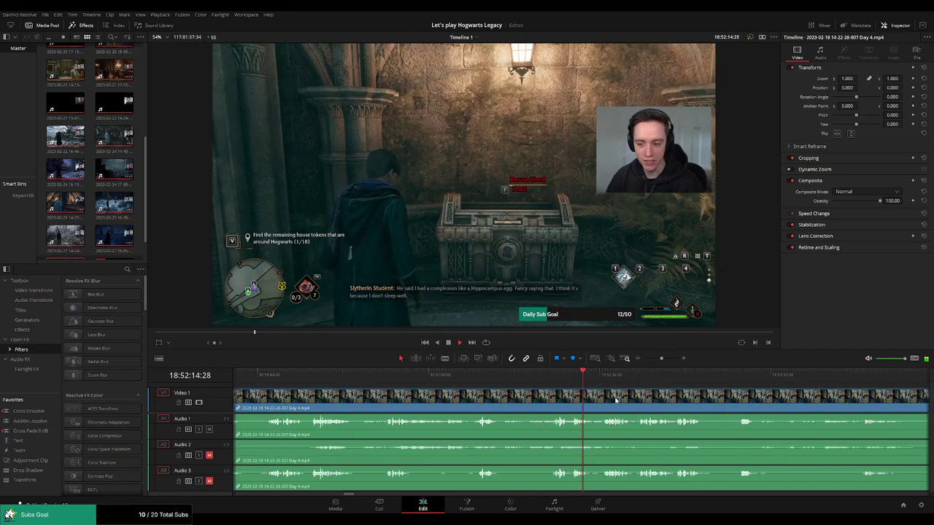
scroll(560, 400, "down", 1)
left_click(477, 385)
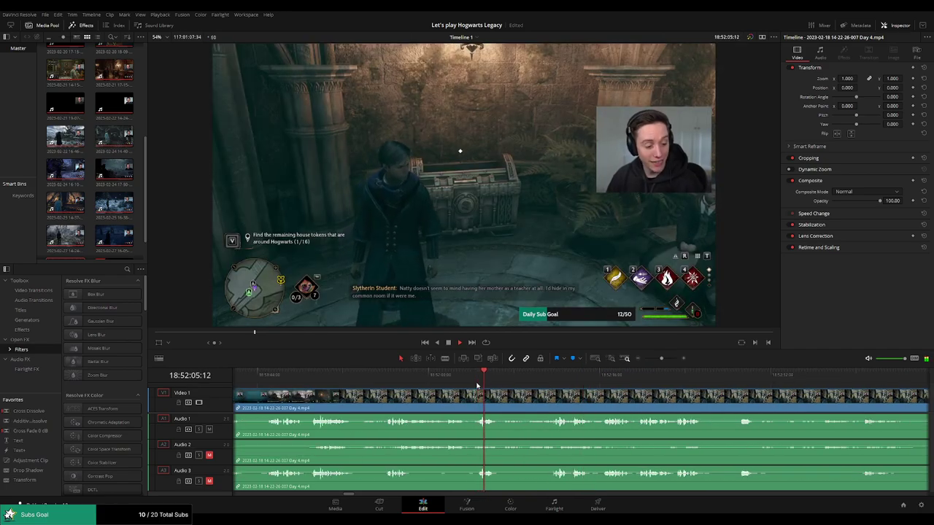
left_click(555, 394)
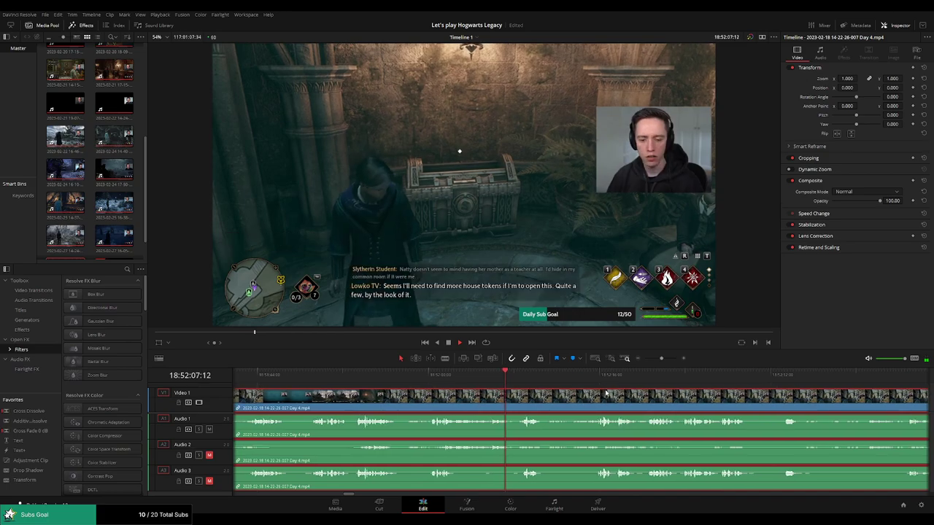
left_click(606, 394)
left_click_drag(661, 358, 647, 359)
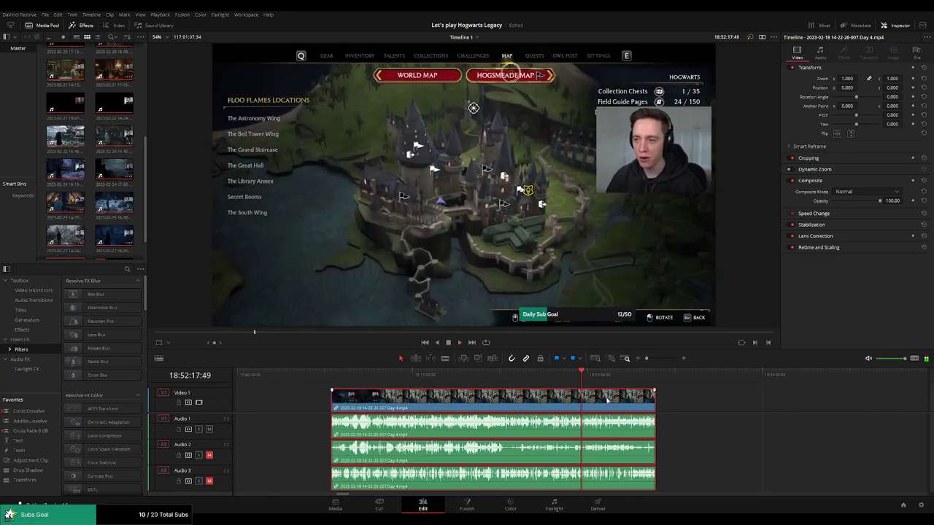
key("Home")
- Find the loading-hint frame at 18:52:51:00 and blade the video and all audio tracks there
left_click_drag(558, 378, 580, 375)
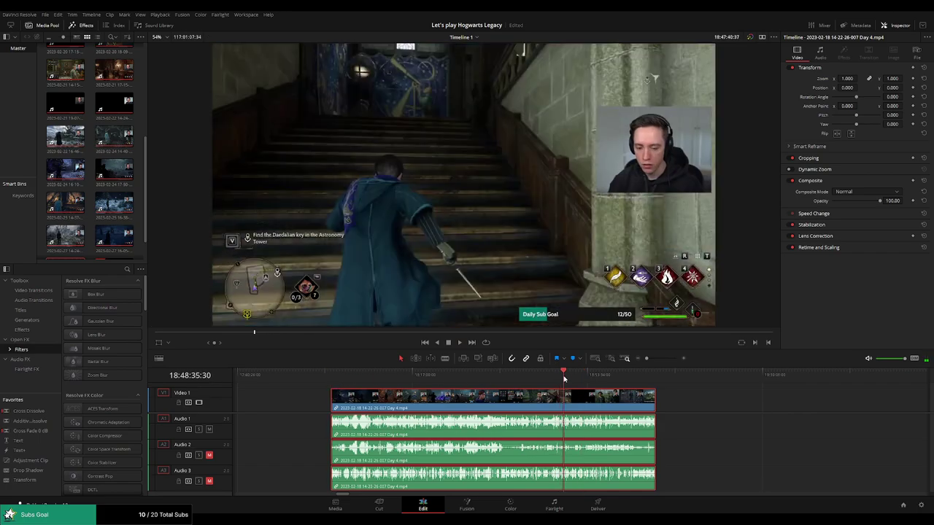
scroll(703, 404, "up", 3)
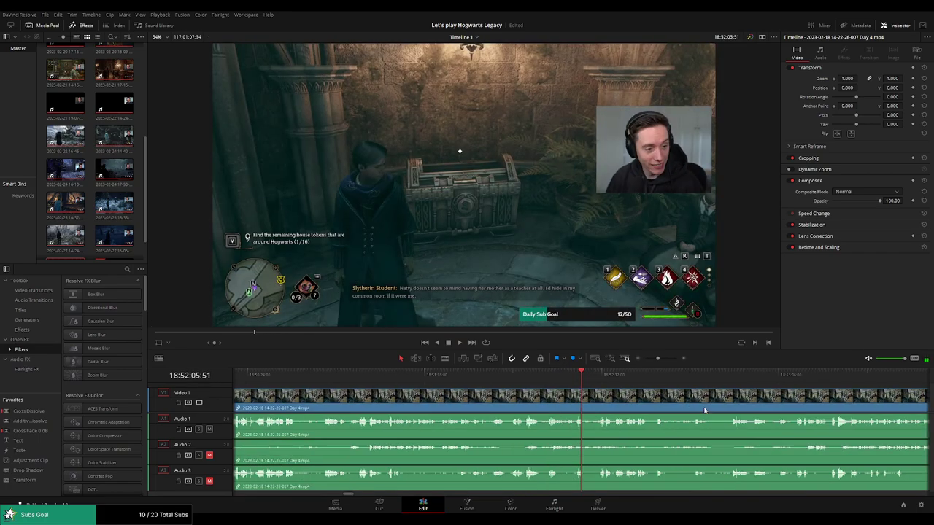
left_click(620, 378)
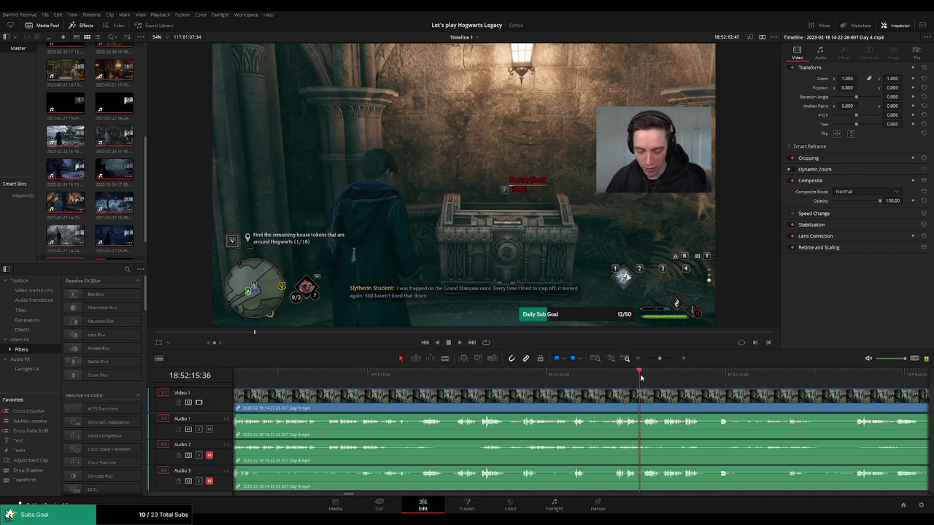
key("space")
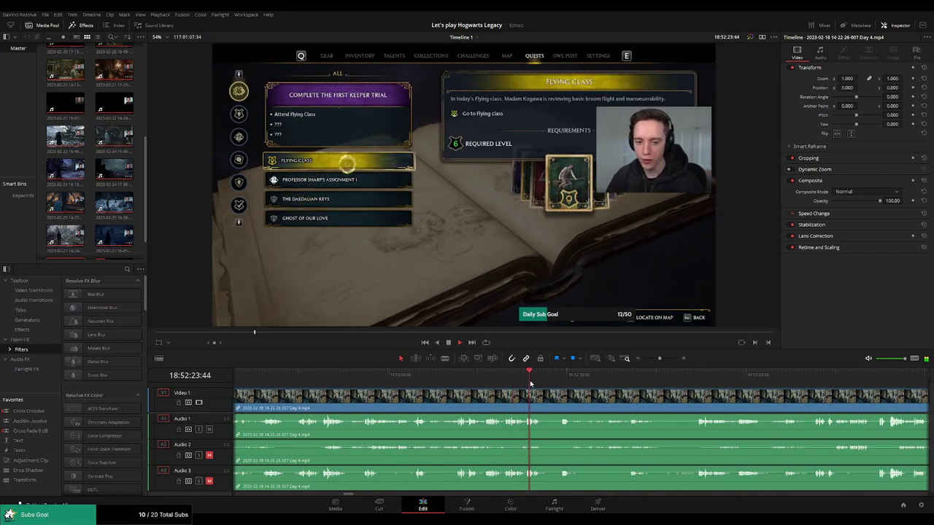
left_click_drag(531, 384, 704, 386)
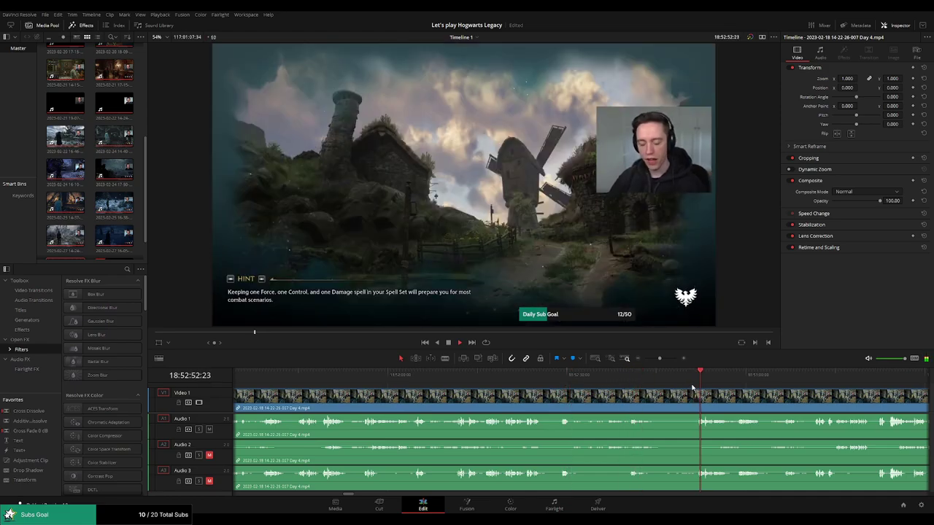
scroll(566, 401, "up", 2)
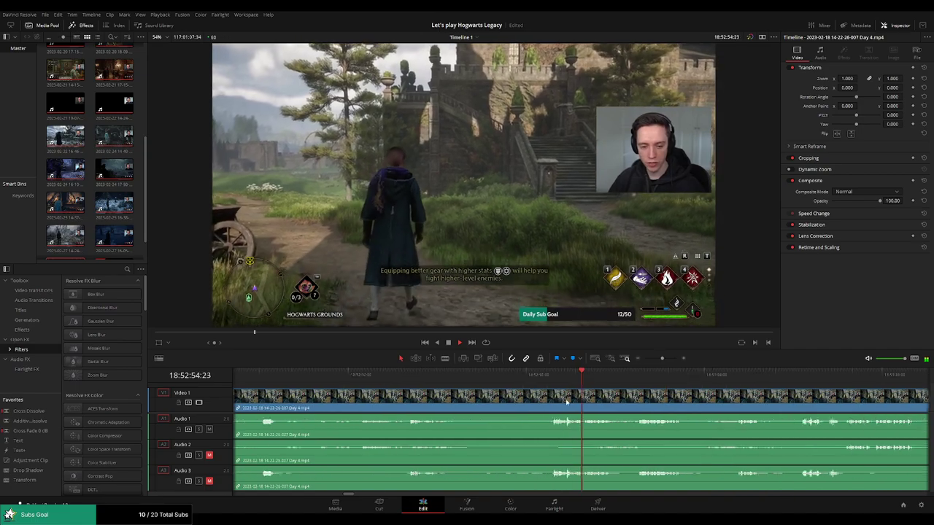
scroll(511, 398, "up", 2)
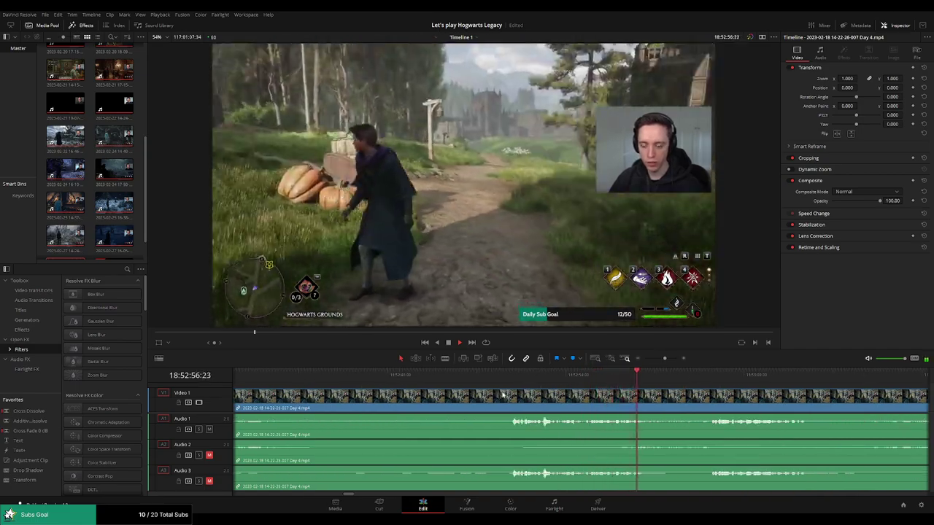
left_click(511, 376)
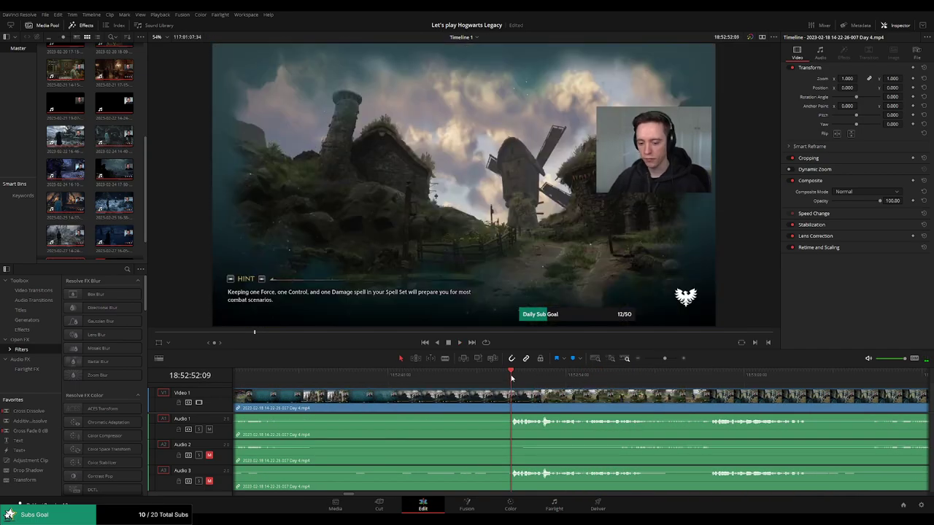
left_click_drag(511, 378, 474, 379)
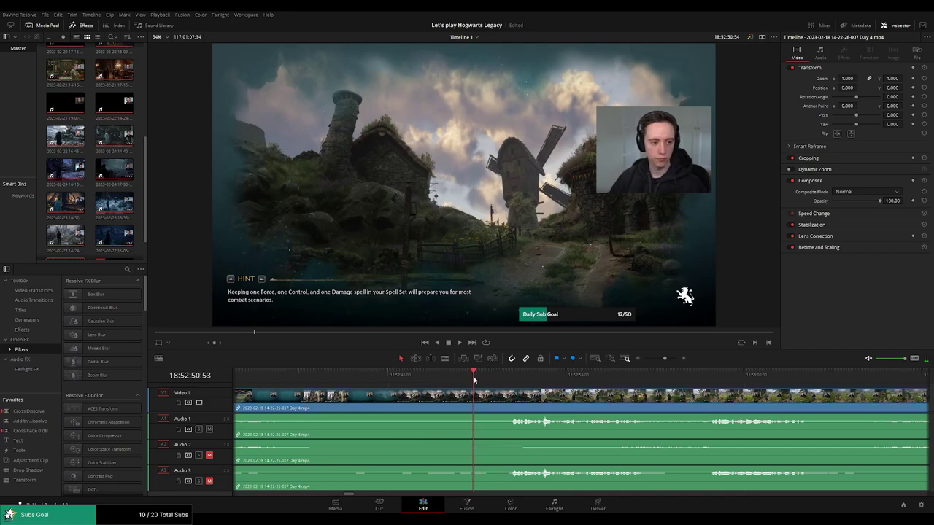
key("ctrl+b")
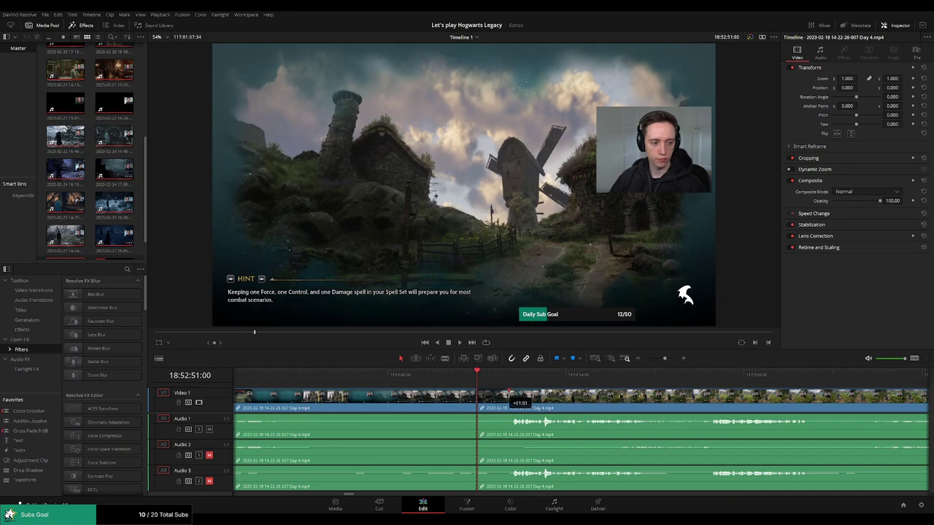
- Save the project and zoom the timeline out to show the whole clips
key("ctrl+s")
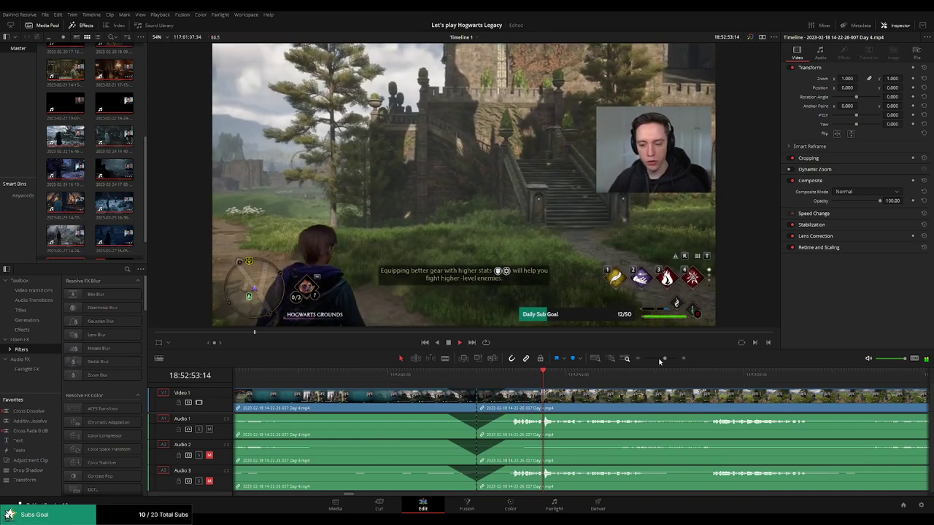
left_click_drag(660, 361, 637, 363)
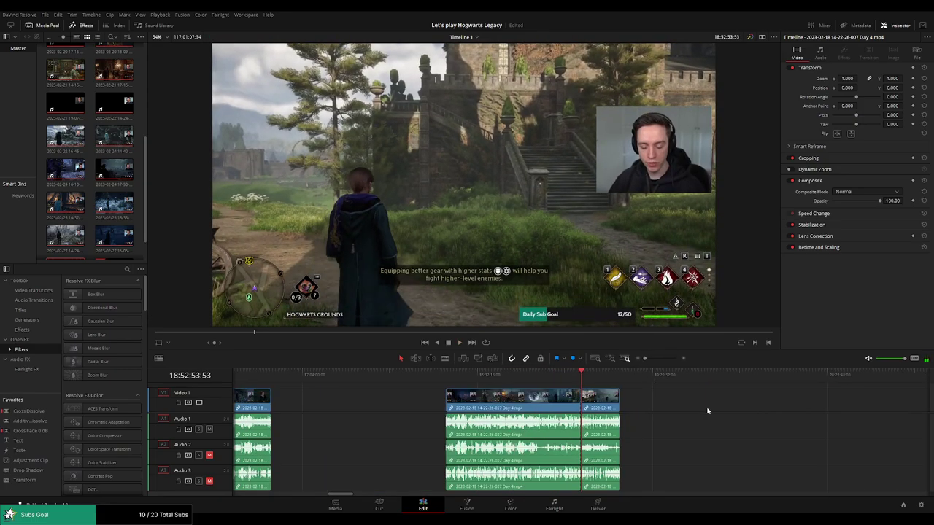
- Push the short trailing clip further right, opening a gap after the Day 4 footage
left_click_drag(707, 408, 544, 406)
left_click(290, 378)
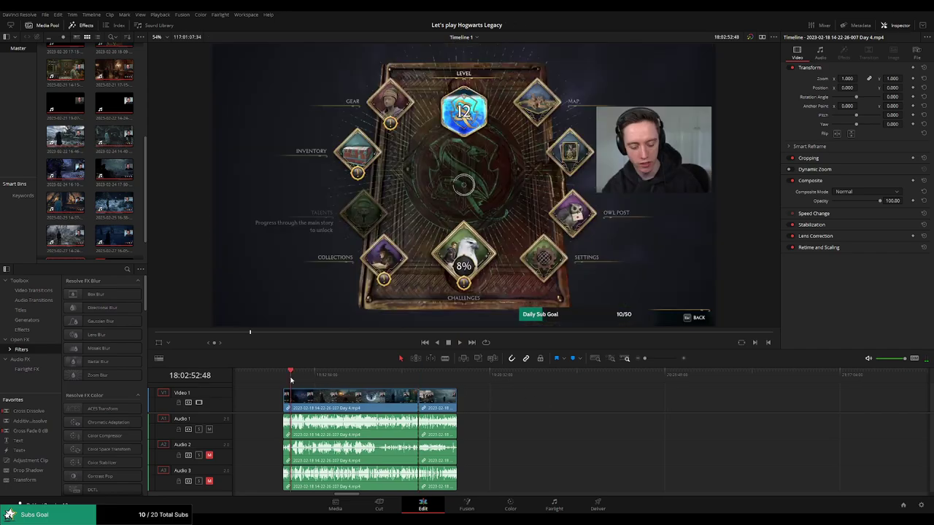
left_click(287, 378)
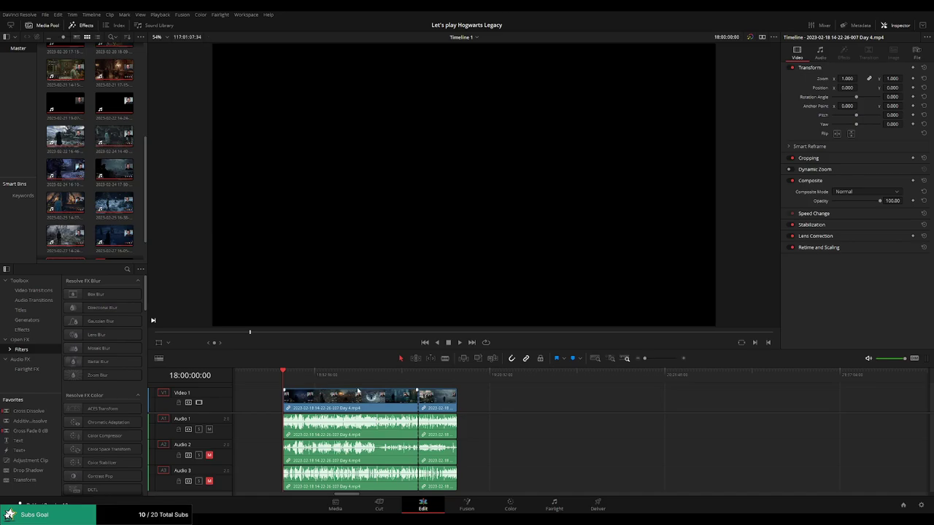
scroll(472, 407, "right", 2)
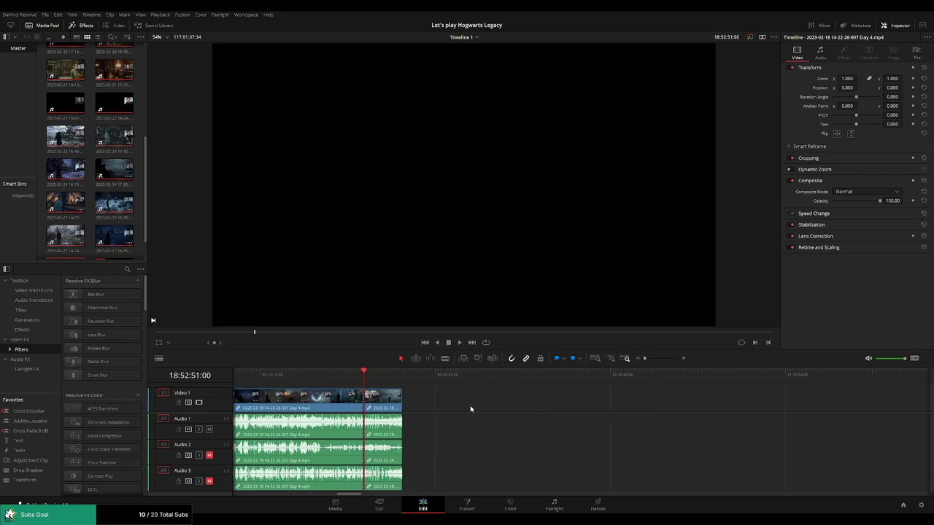
scroll(387, 403, "down", 3)
left_click_drag(296, 404, 531, 403)
left_click(329, 413)
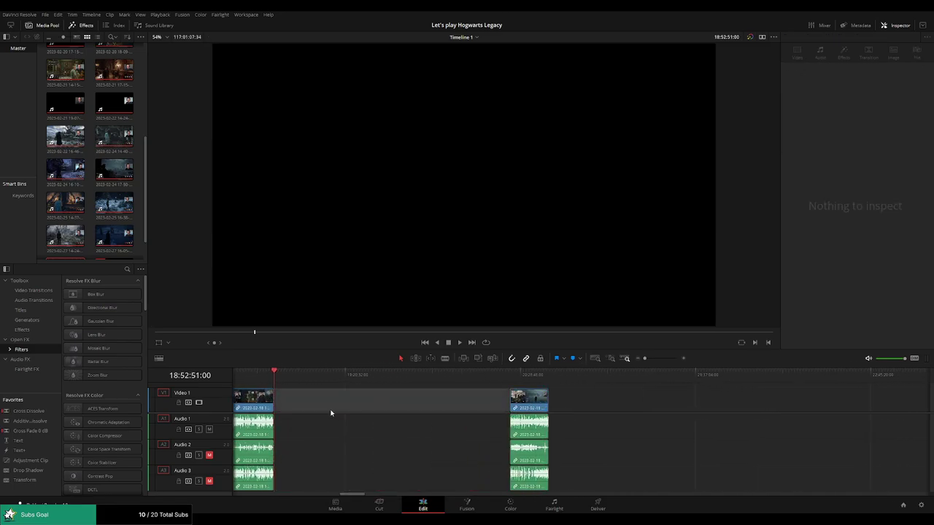
scroll(492, 413, "up", 3)
- Add a '10 episodes' marker at 18:52:51:00, the end of the Day 4 footage
key("m")
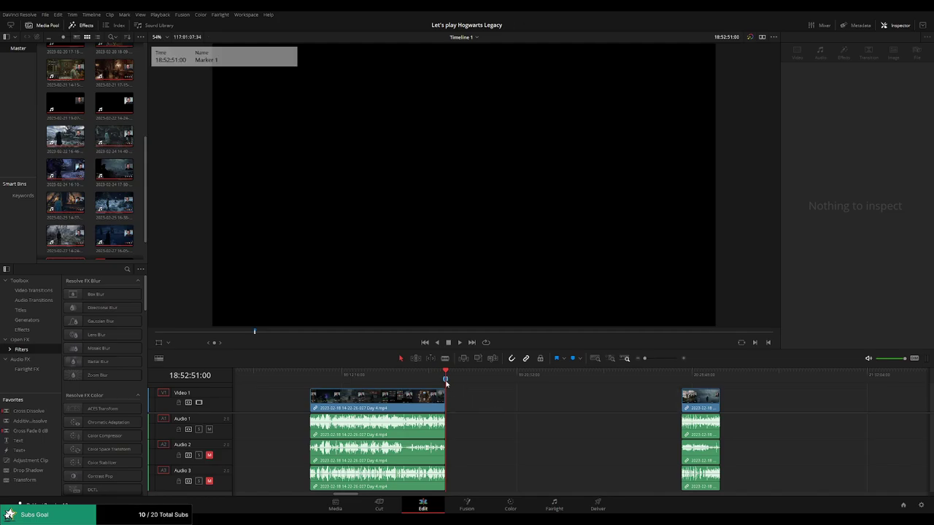
left_click(494, 414)
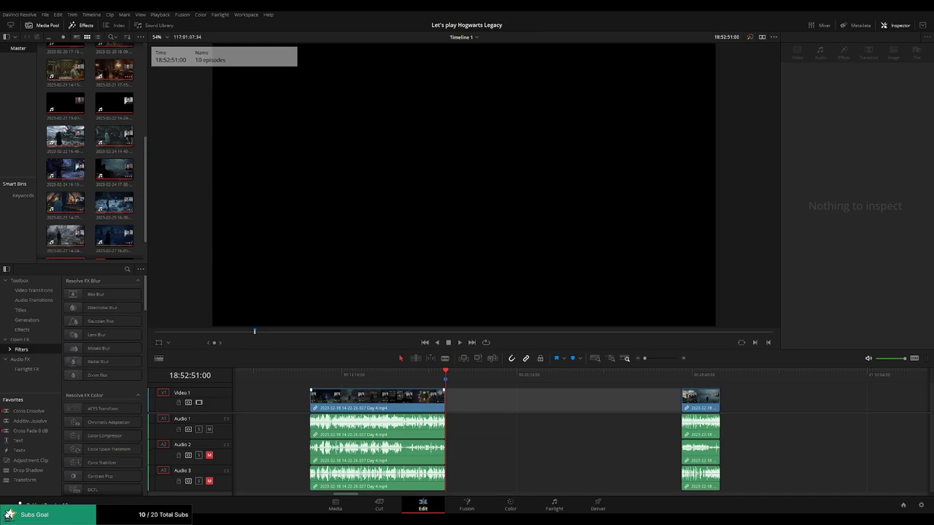
left_click(489, 421)
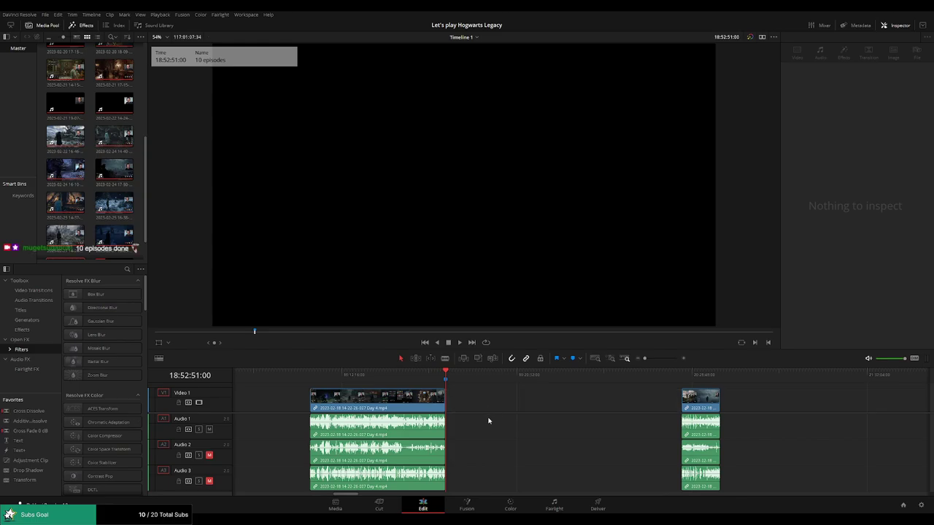
scroll(530, 410, "right", 5)
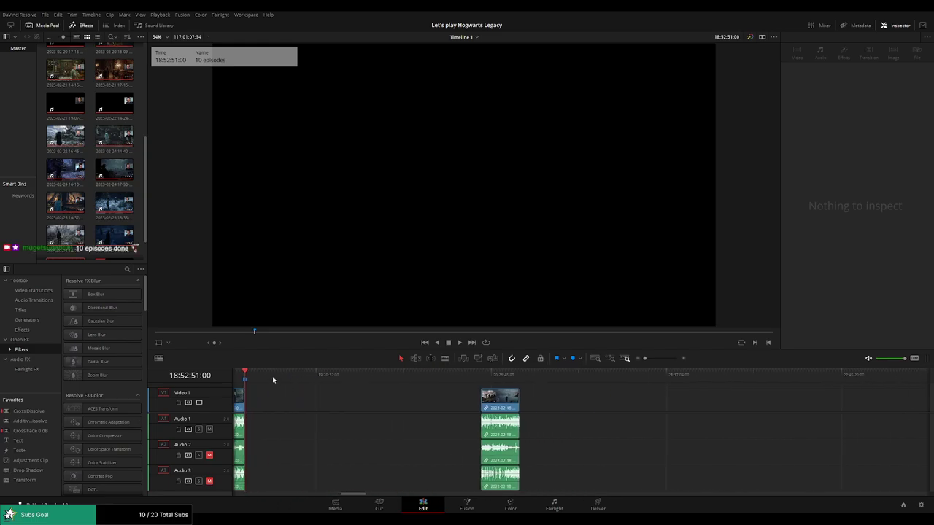
- Move the Day 4 part 2 clip to the playhead and delete the gap before it
left_click_drag(273, 380, 328, 381)
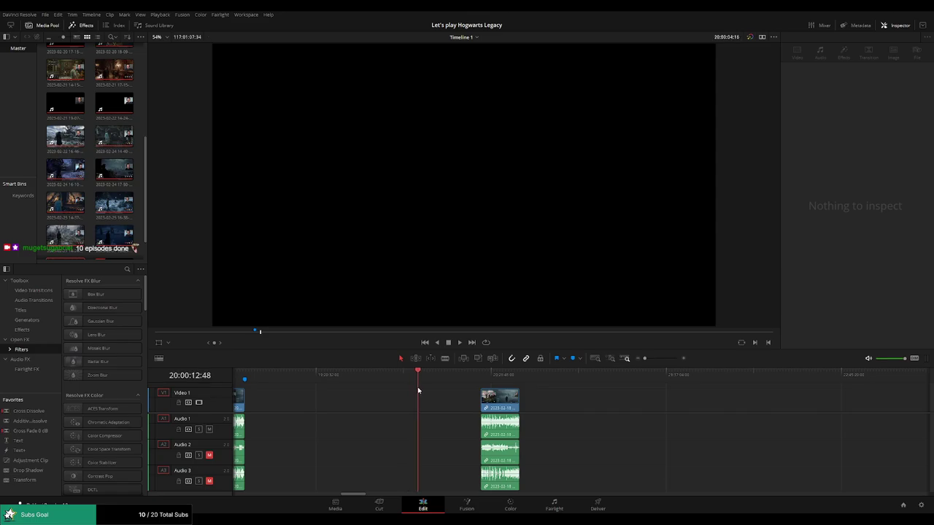
scroll(466, 404, "up", 2)
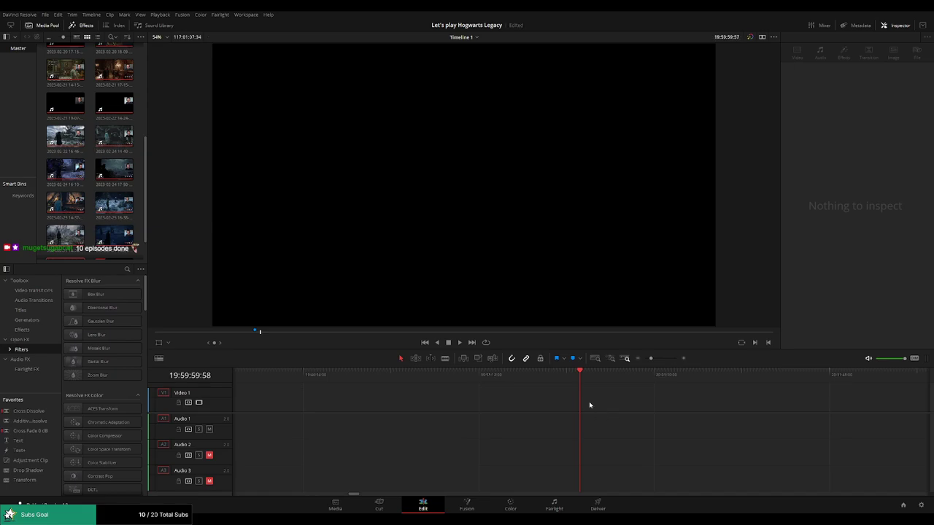
scroll(672, 364, "down", 2)
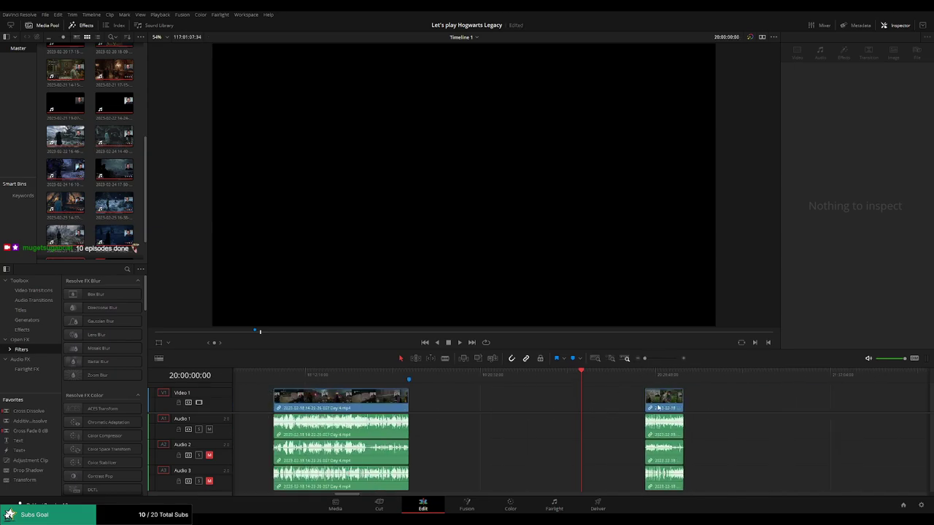
left_click_drag(667, 404, 605, 402)
left_click(785, 412)
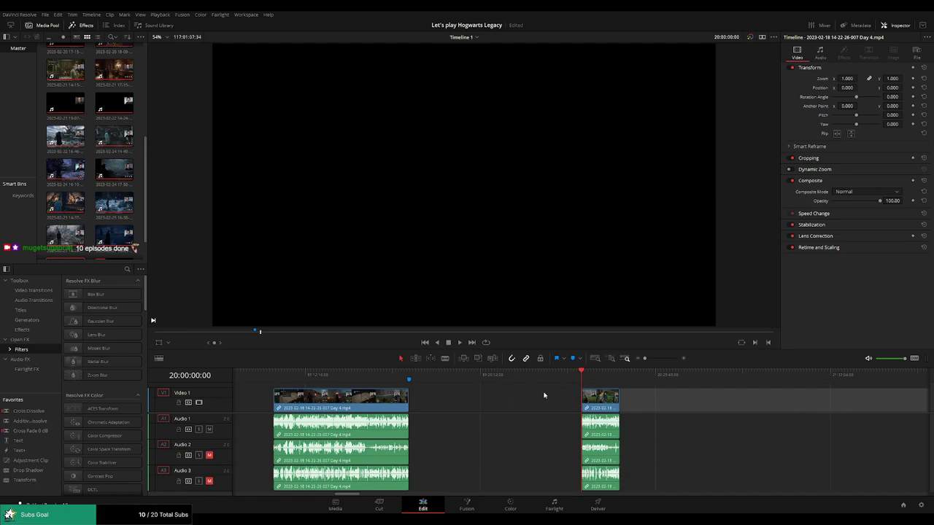
scroll(544, 396, "right", 5)
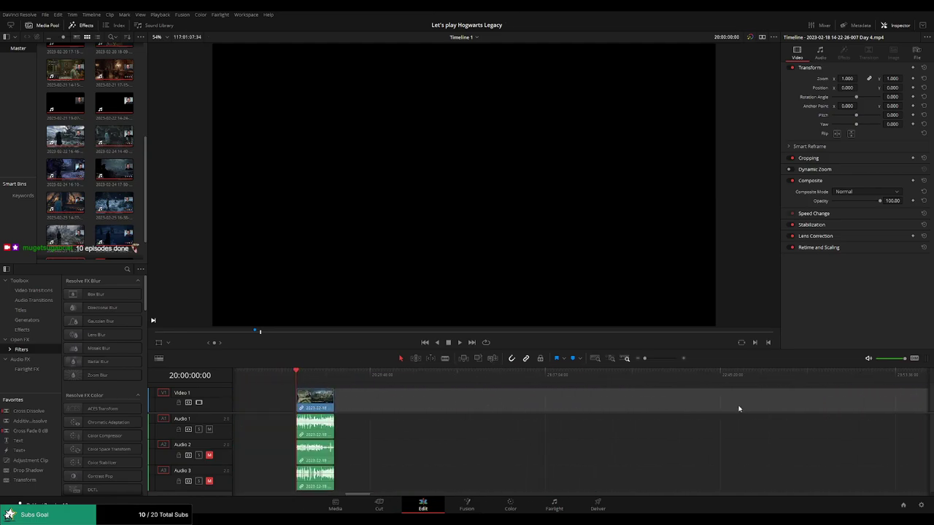
key("Delete")
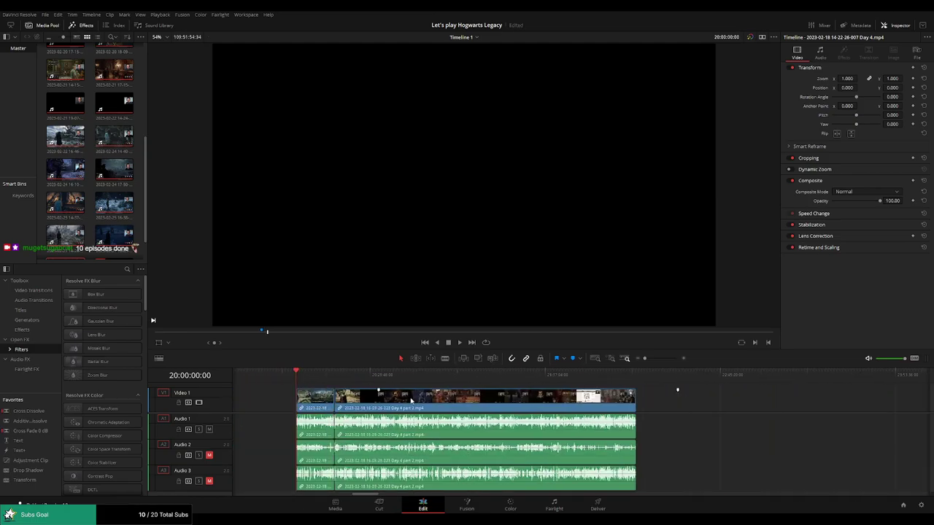
- Blade off and delete the short leftover tail at the end of the Day 4 clip
left_click_drag(320, 378, 588, 398)
scroll(376, 387, "up", 3)
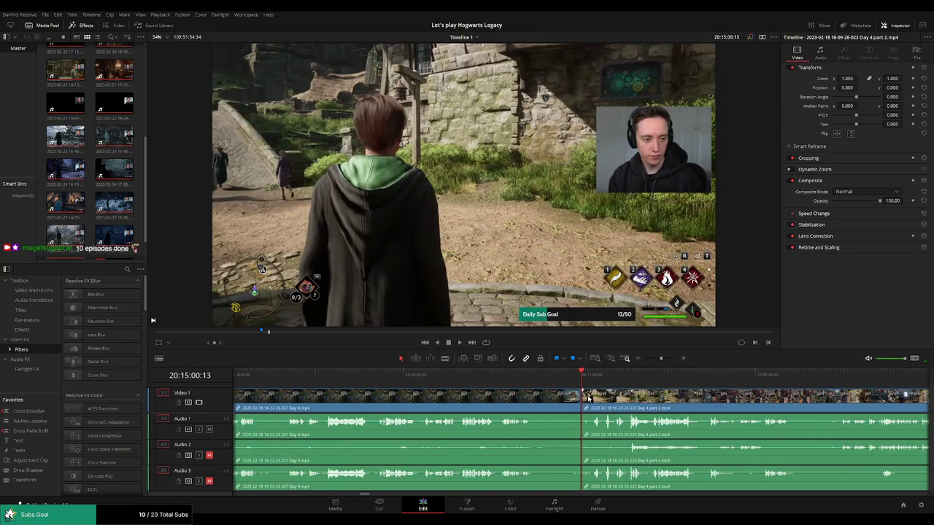
left_click(521, 375)
key("space")
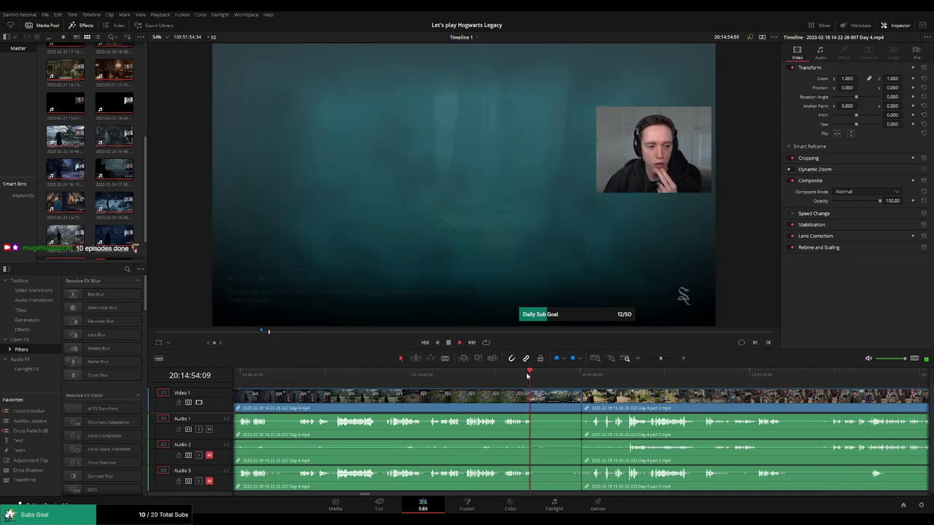
key("b")
left_click(542, 398)
left_click(564, 377)
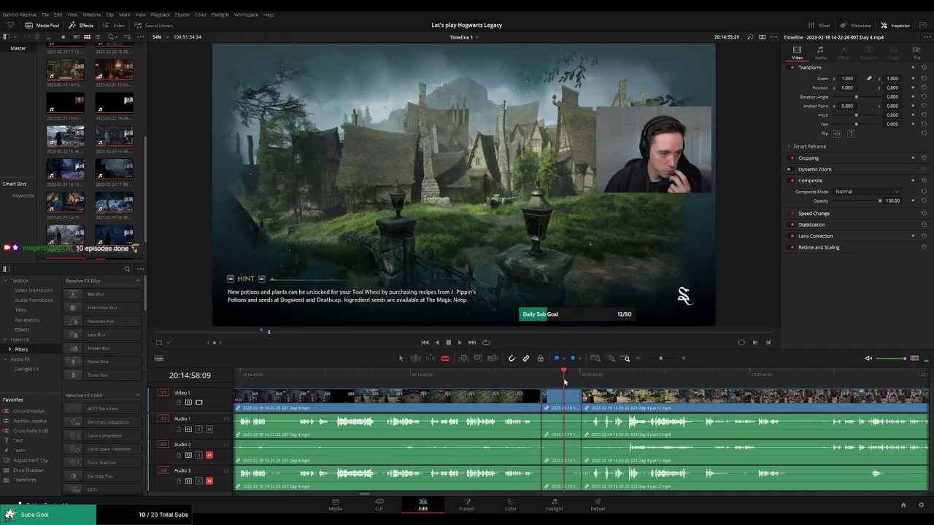
left_click_drag(564, 381, 569, 383)
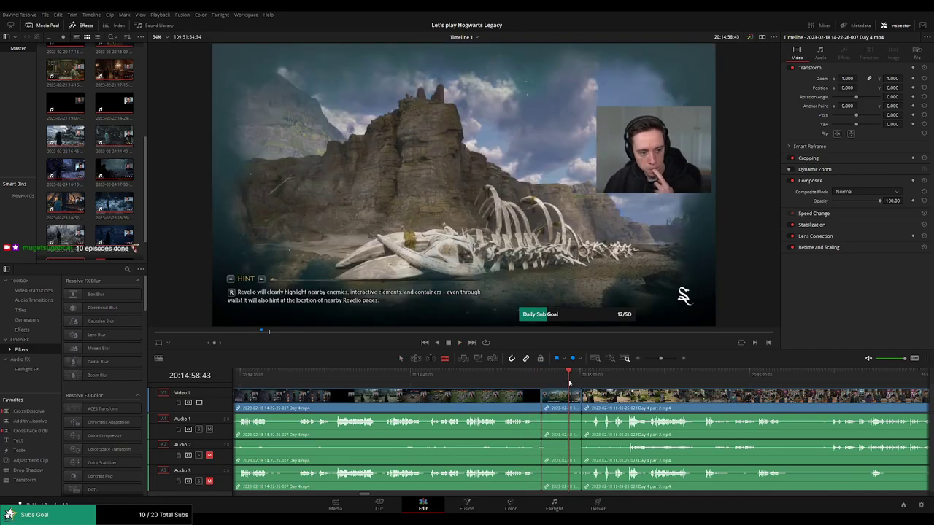
left_click(549, 379)
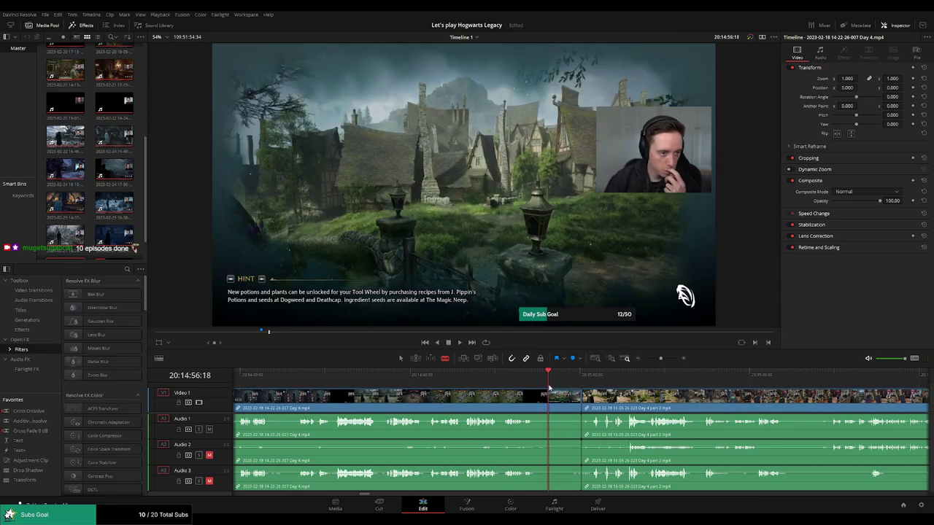
left_click(566, 400)
key("BackSpace")
- Slide Part 2 left to close the gap, add a cross dissolve at the cut, and preview it
left_click_drag(598, 406, 549, 407)
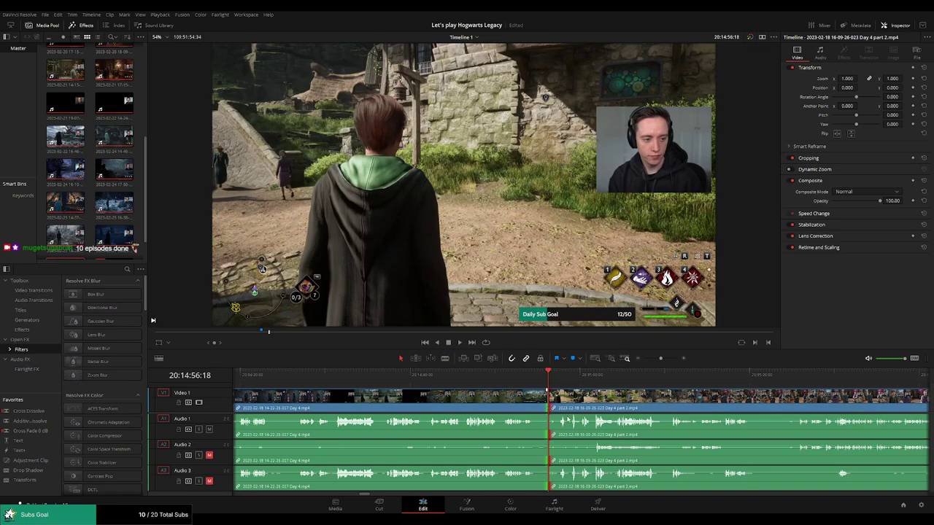
key("ctrl+t")
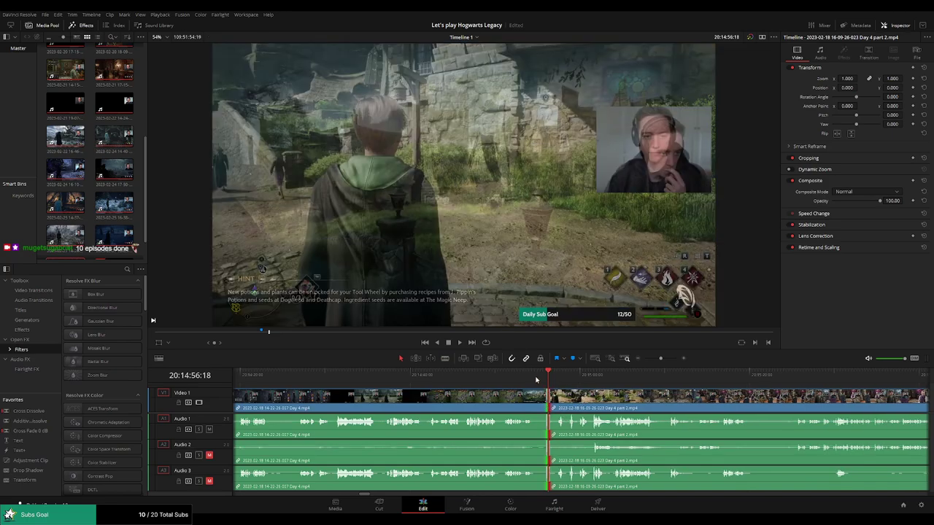
left_click(532, 378)
key("space")
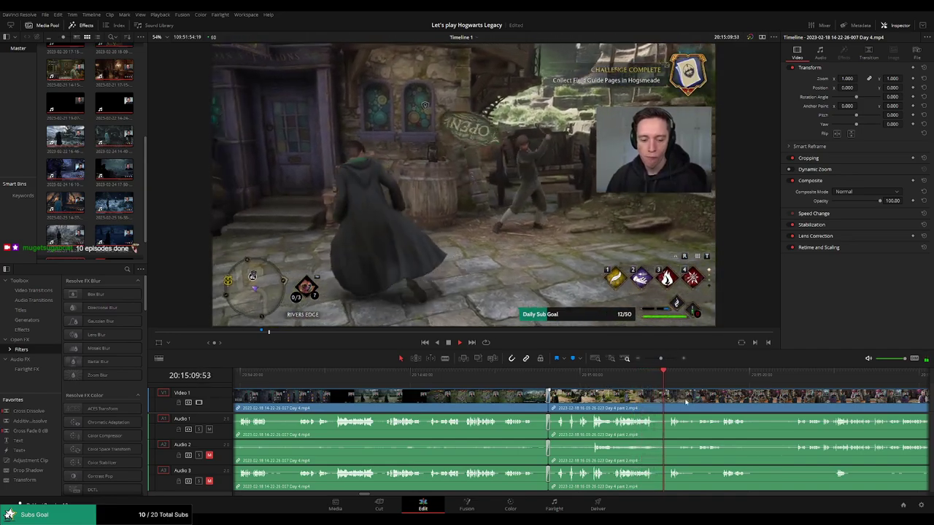
left_click_drag(661, 358, 645, 359)
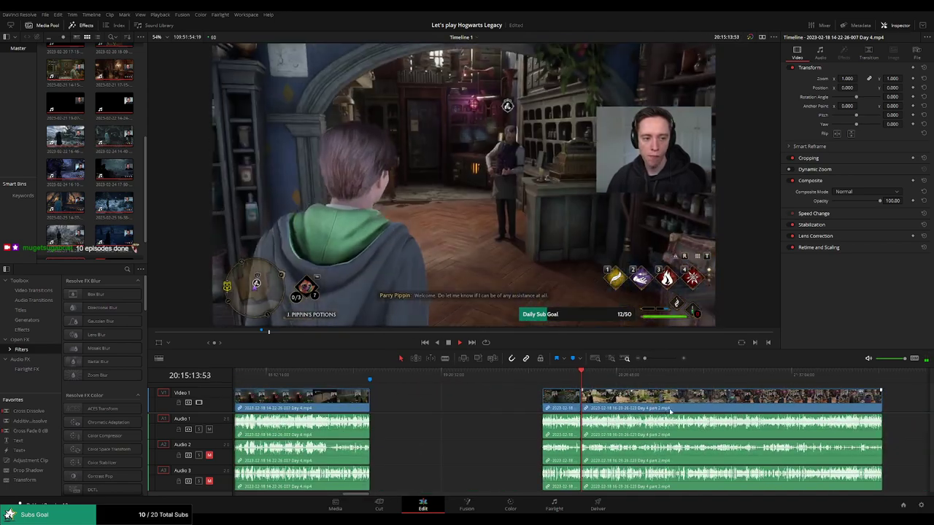
scroll(670, 411, "right", 5)
scroll(471, 403, "right", 2)
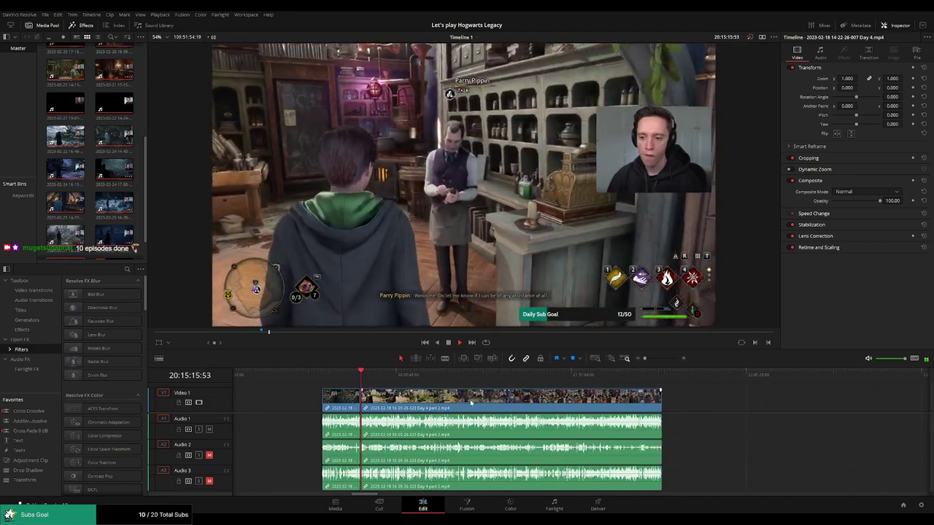
scroll(470, 403, "right", 1)
key("Home")
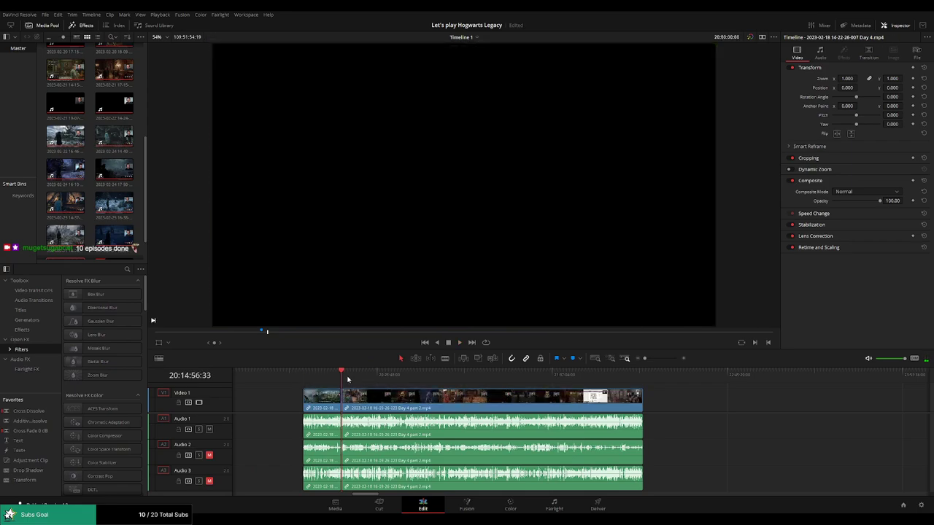
- Split all tracks where the Day 4 part 2 footage goes black
left_click_drag(355, 378, 438, 385)
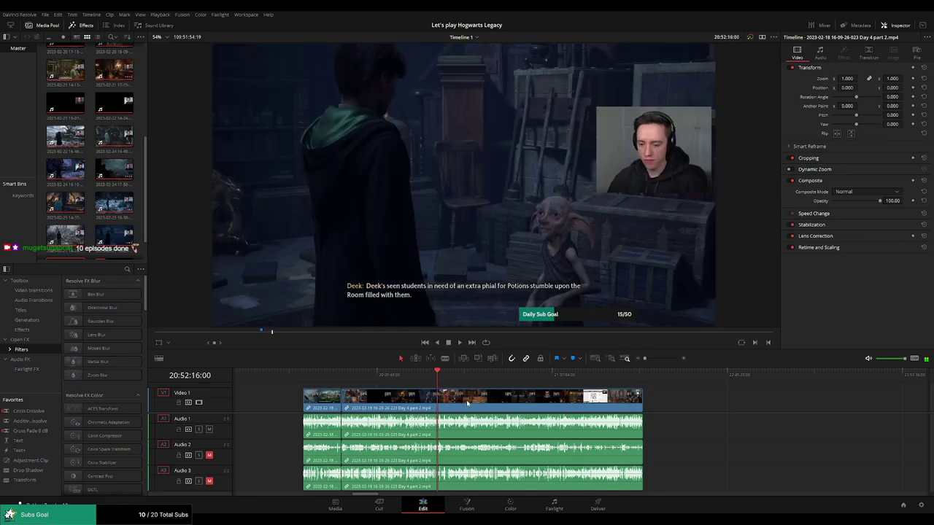
scroll(448, 402, "up", 3)
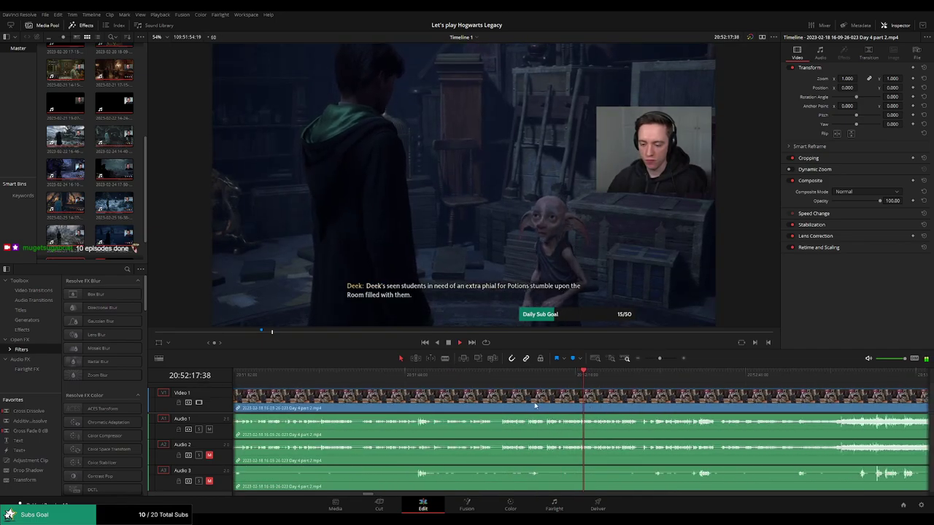
left_click(502, 375)
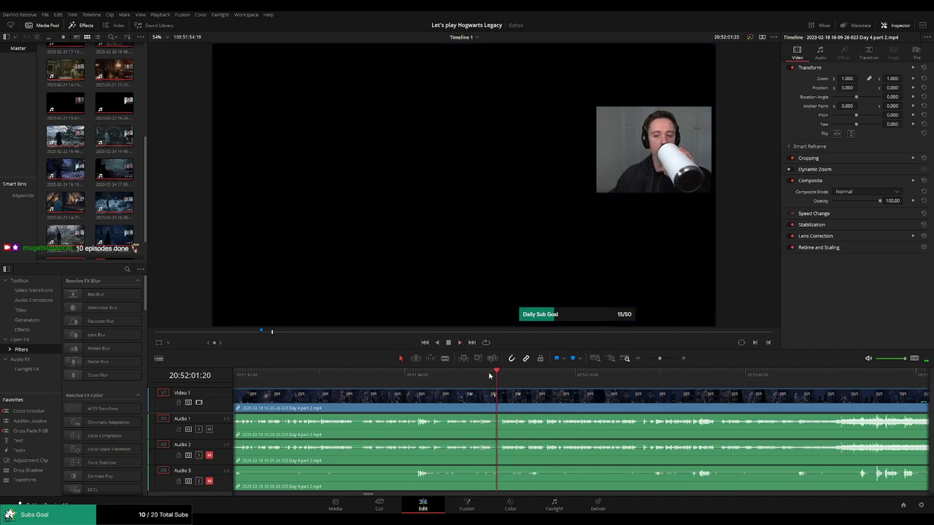
scroll(610, 393, "up", 2)
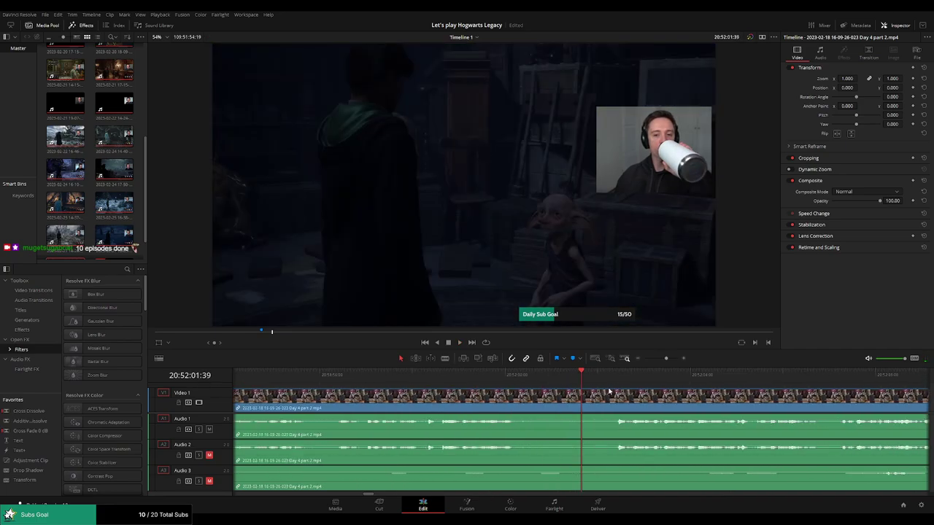
scroll(610, 393, "up", 1)
mouse_move(618, 377)
left_mouse_down()
mouse_move(625, 379)
mouse_move(573, 383)
left_mouse_up()
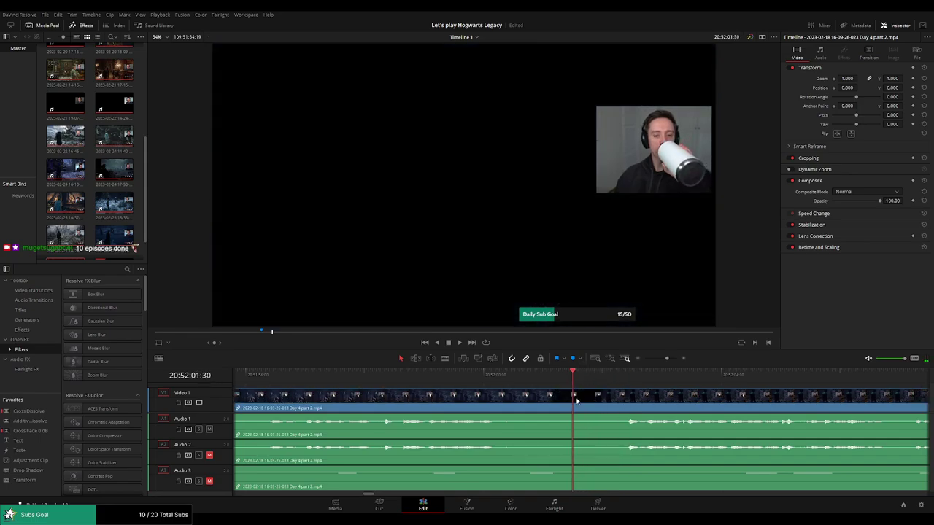
key("b")
left_click(577, 398)
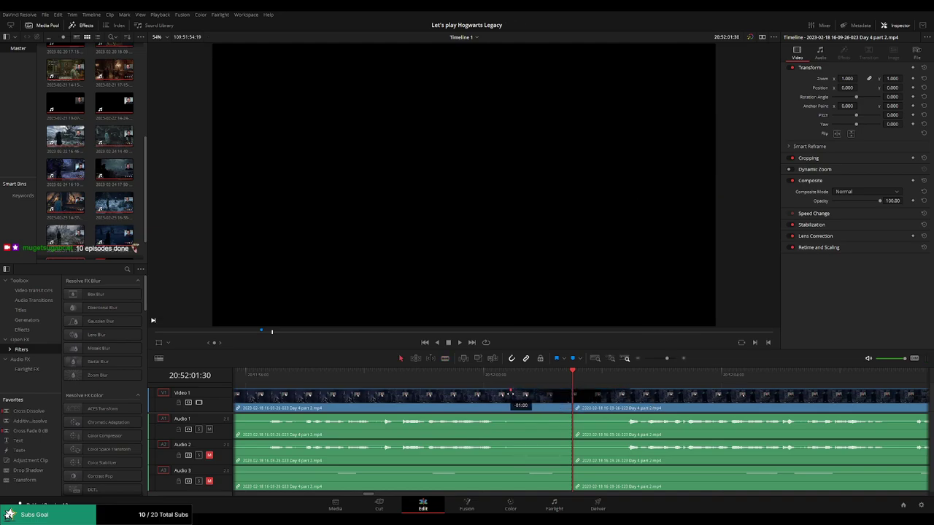
- Fade Audio 1–3 out before and back in after the 20:52:01:30 cut, then play it back
left_click_drag(568, 419, 511, 416)
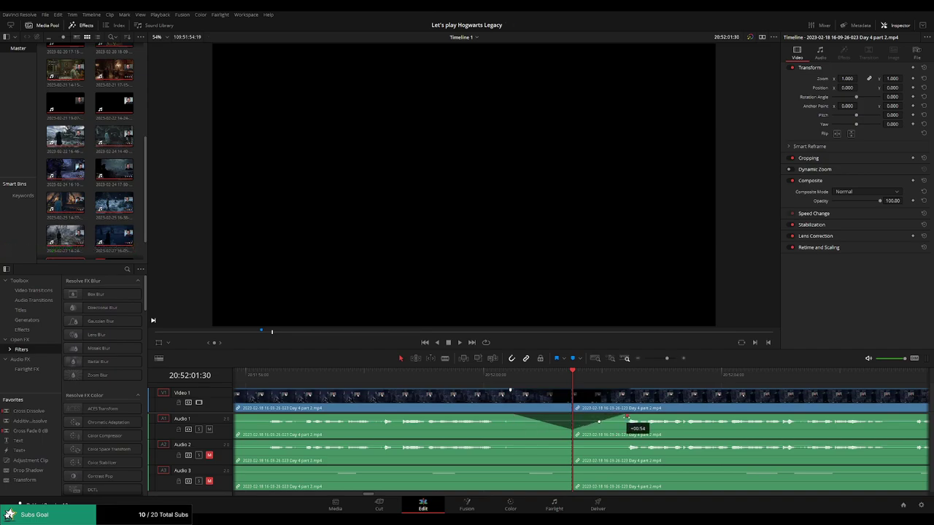
left_click_drag(571, 442, 514, 443)
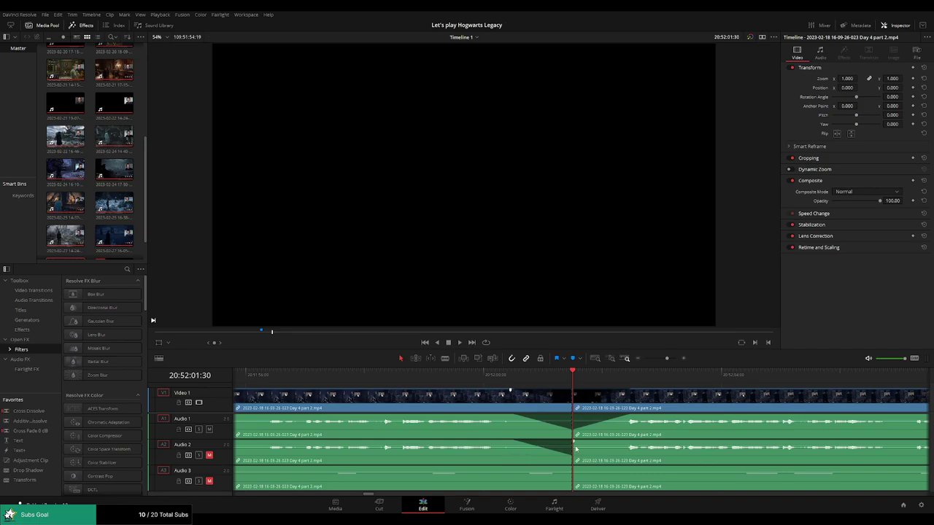
left_click_drag(586, 441, 632, 442)
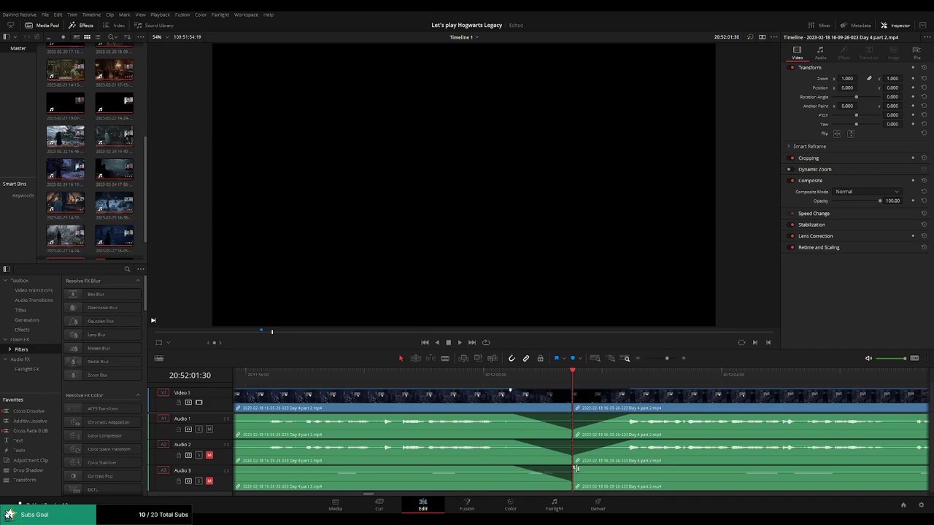
left_click(576, 469)
left_click_drag(593, 467, 628, 469)
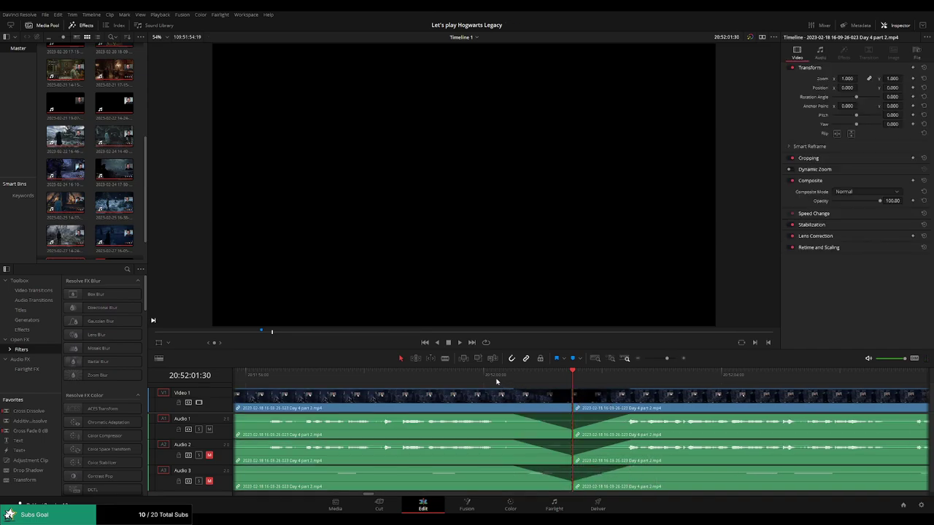
left_click(467, 375)
key("space")
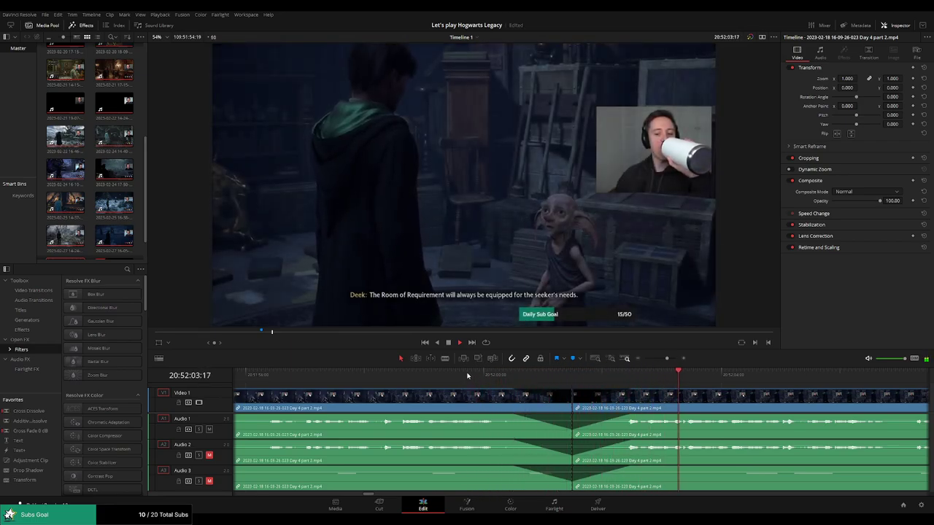
- Zoom out and drag the later Day 4 part 2 clip far down the timeline
left_click_drag(667, 359, 642, 359)
left_click_drag(842, 410, 664, 398)
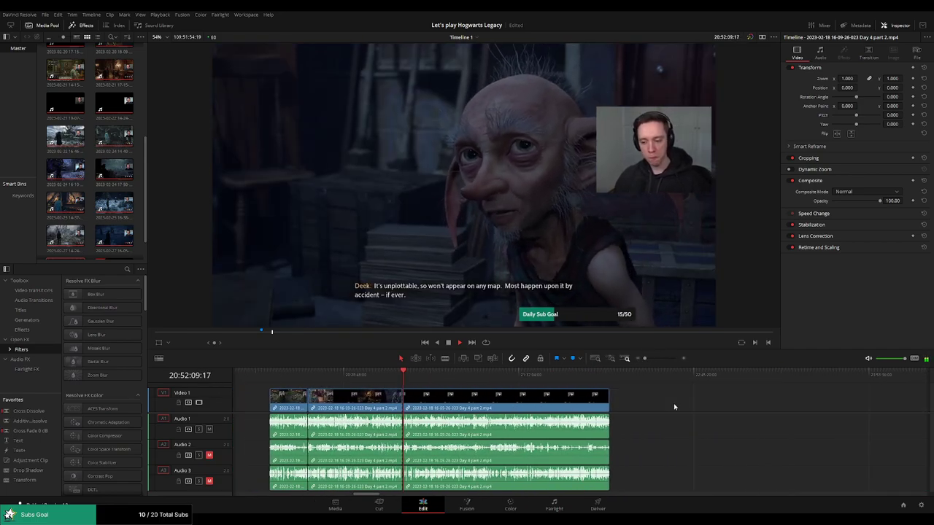
left_click_drag(675, 407, 684, 411)
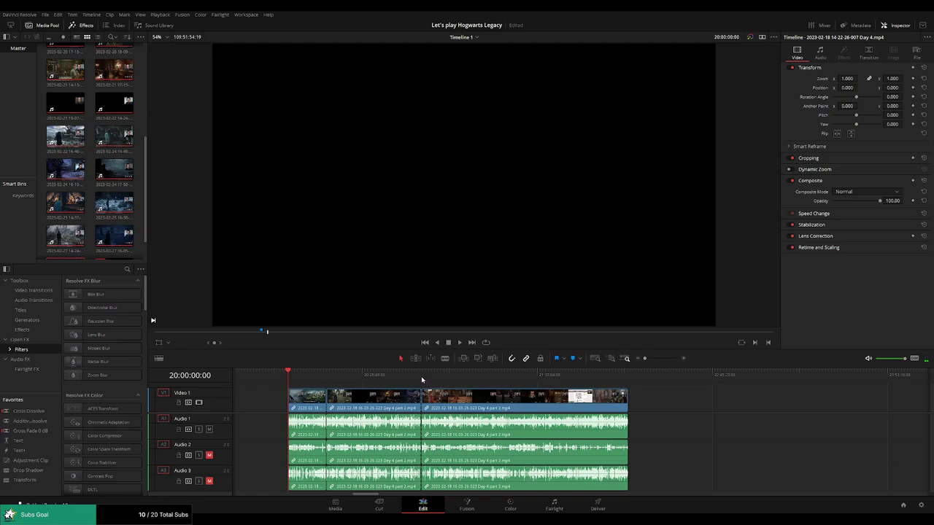
left_click_drag(523, 397, 582, 410)
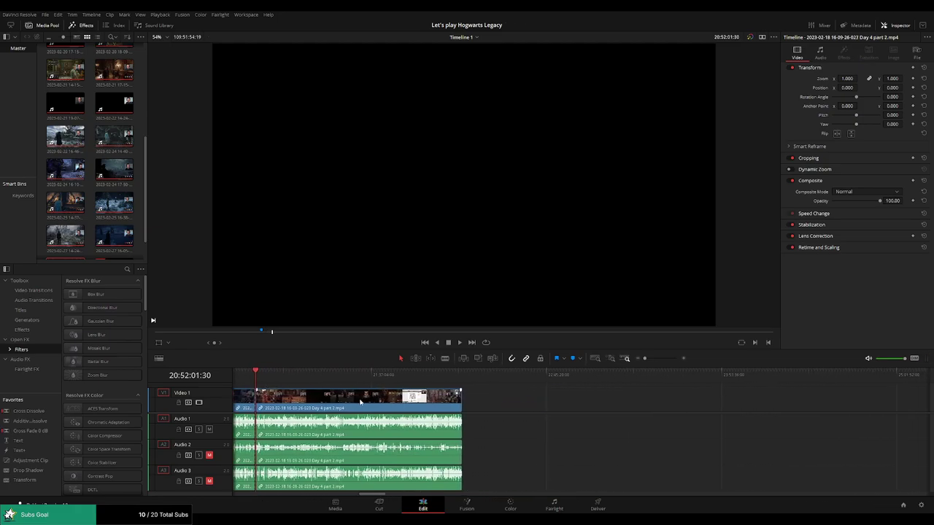
left_click(385, 402)
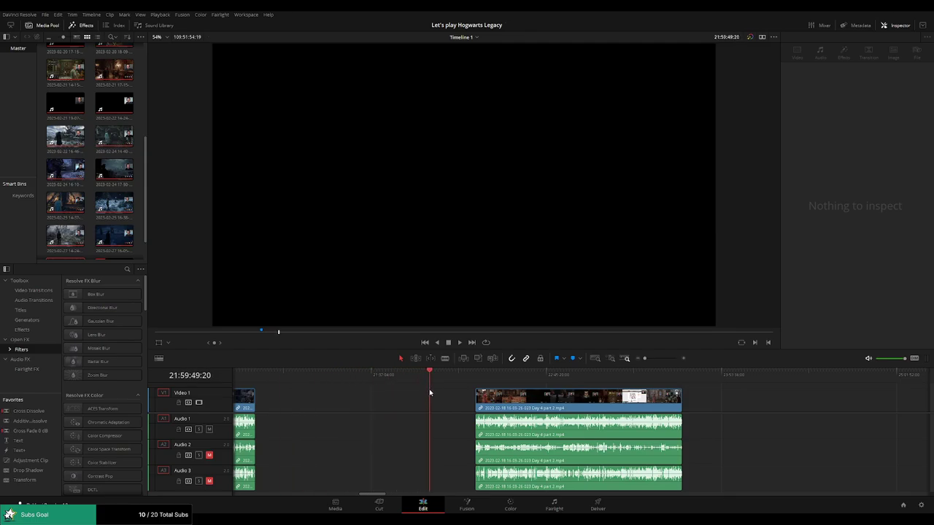
- Bring the part 2 clip back to start at 22:00:00:00 and scrub through it
key("ctrl+equal")
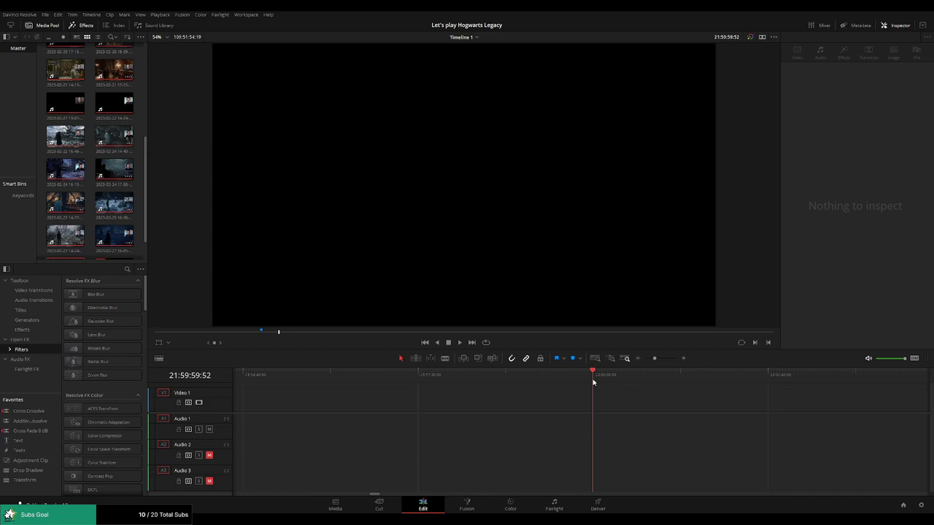
left_click(639, 359)
left_click_drag(680, 407, 636, 406)
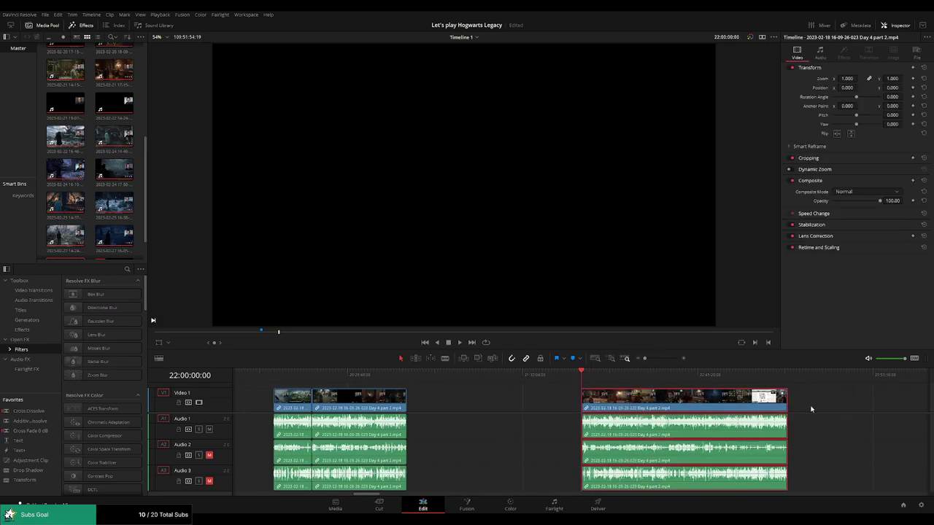
left_click(811, 409)
scroll(732, 395, "right", 2)
scroll(612, 393, "right", 3)
left_click_drag(344, 374, 743, 413)
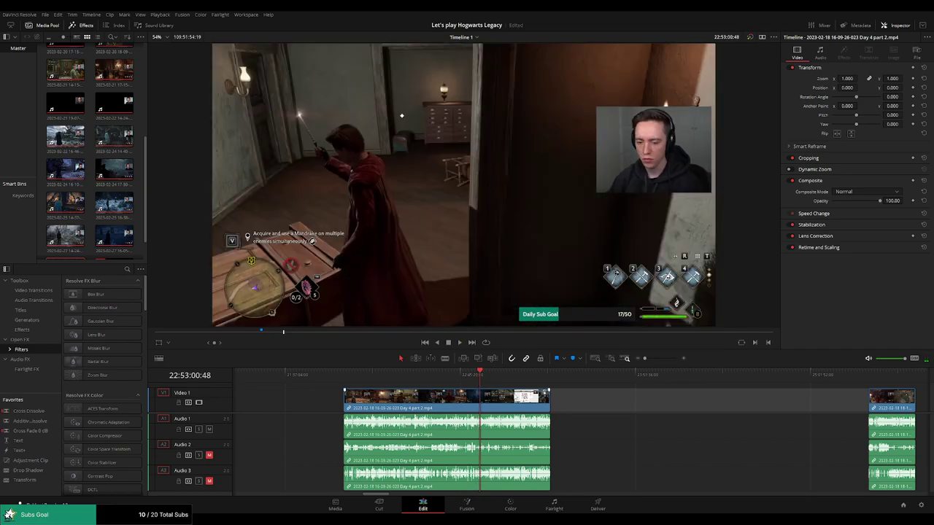
- Split all tracks at the outdoor door scene in the Day 4 part 2 footage
scroll(471, 381, "up", 3)
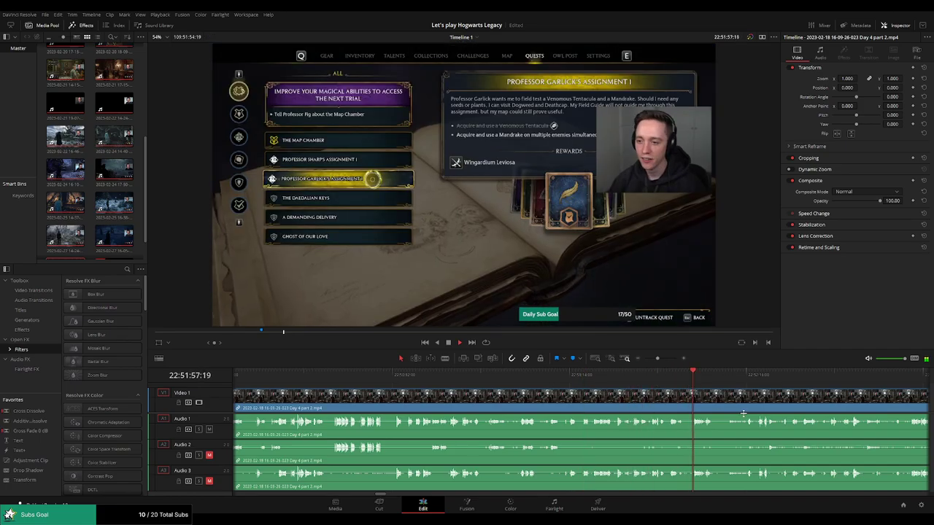
scroll(494, 391, "right", 3)
left_click(506, 375)
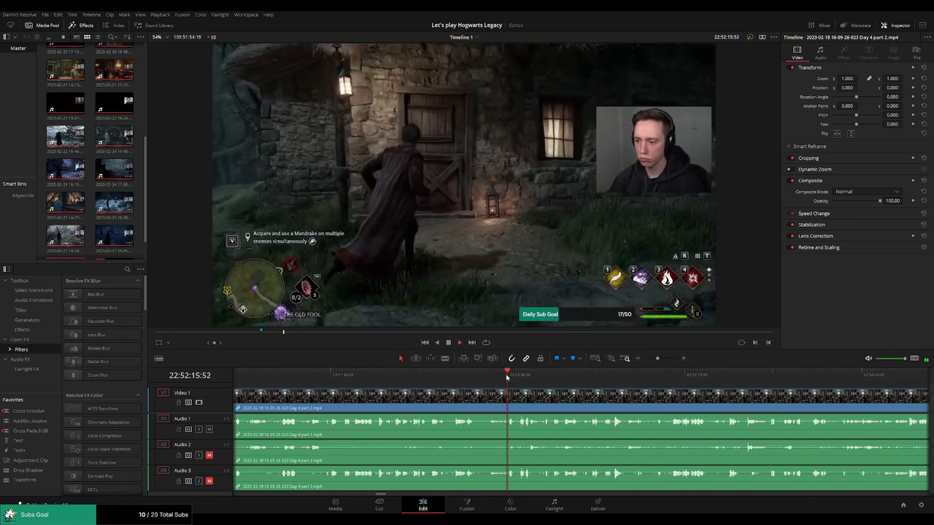
mouse_move(563, 375)
left_mouse_down()
mouse_move(552, 384)
mouse_move(604, 384)
left_mouse_up()
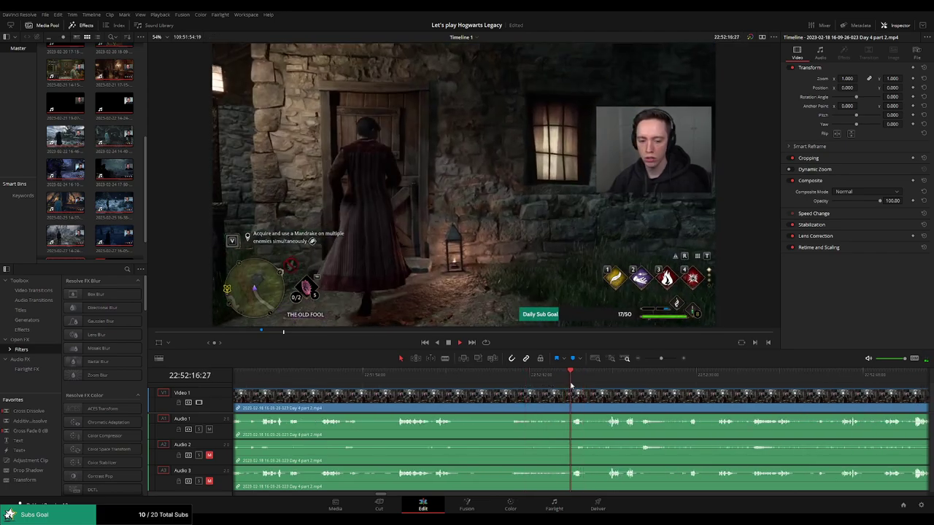
scroll(464, 401, "up", 1)
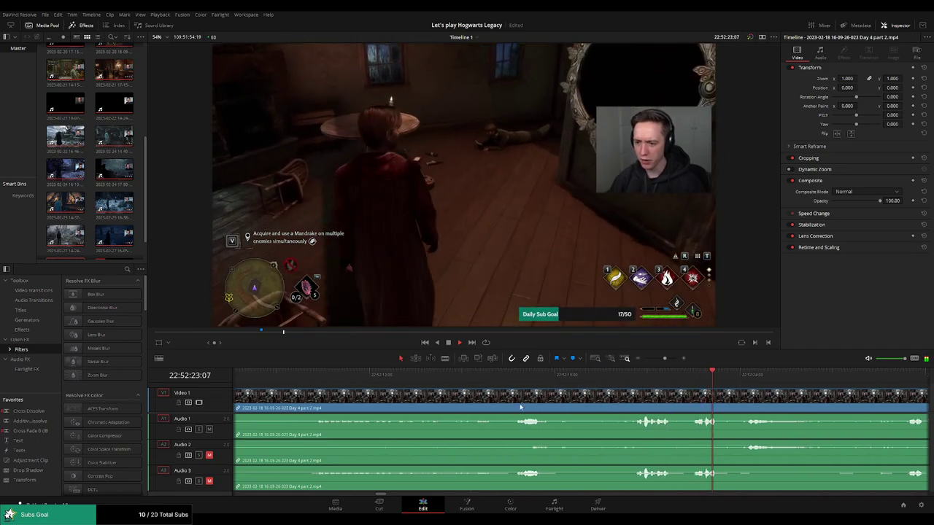
left_click(512, 375)
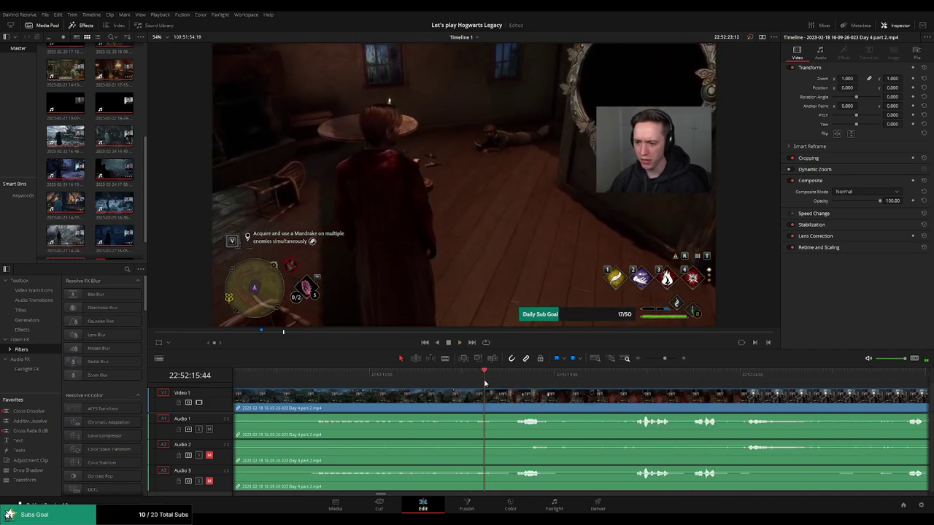
left_click_drag(485, 383, 493, 383)
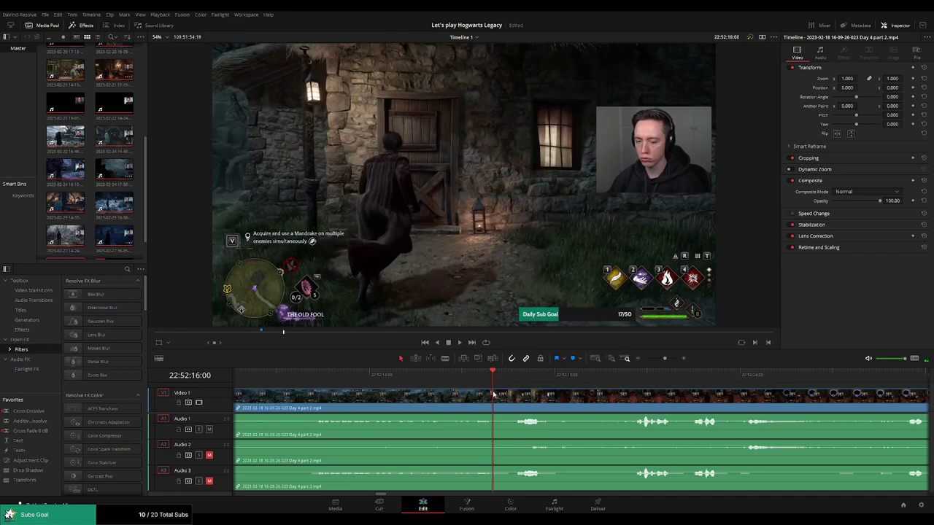
key("b")
left_click(494, 398)
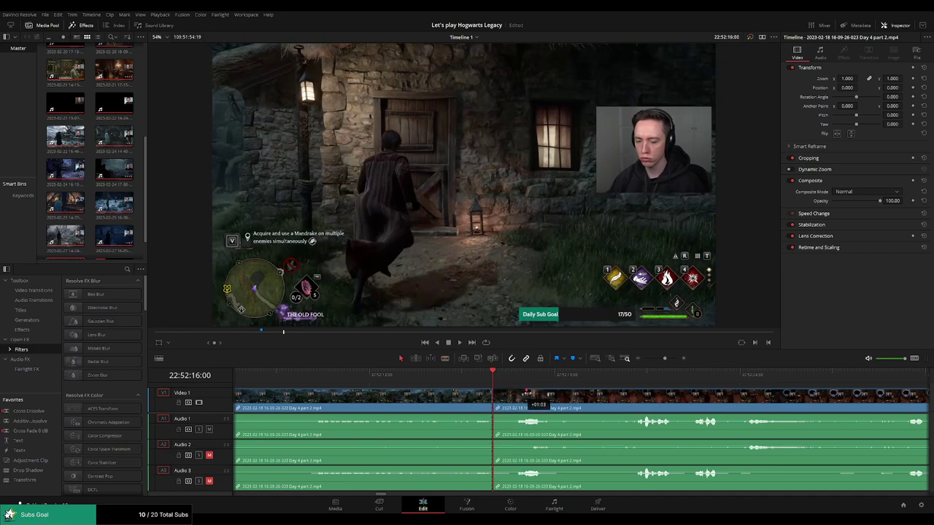
- Fade the footage back in after the door-scene cut and play it back to check
left_click_drag(525, 395, 504, 398)
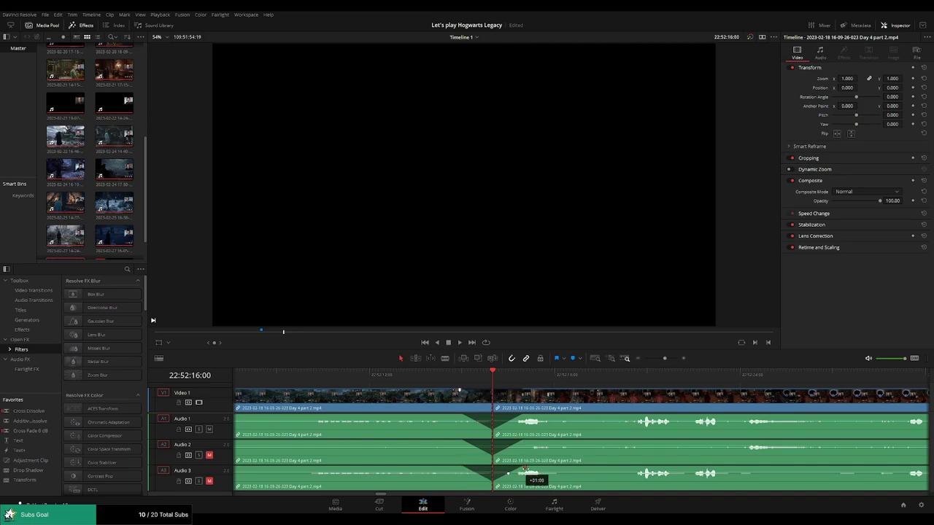
key("space")
left_click(475, 375)
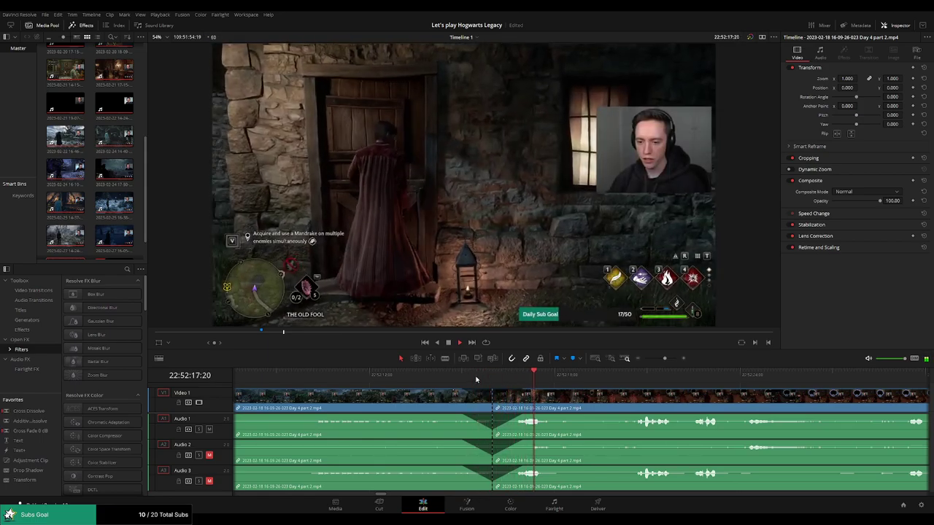
left_click_drag(584, 379, 753, 383)
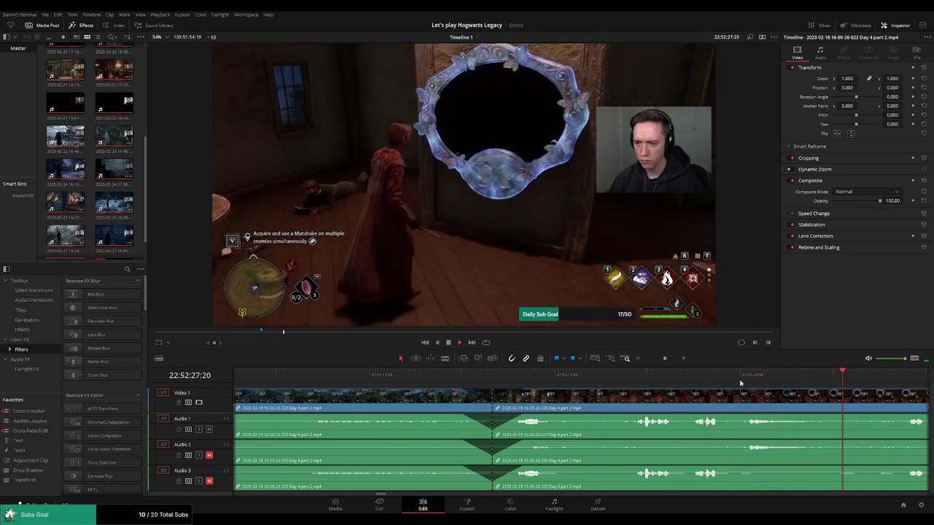
- Move the trailing piece so it starts at 24:00:00:00, apart from the 22:00 clip
left_click_drag(665, 359, 645, 358)
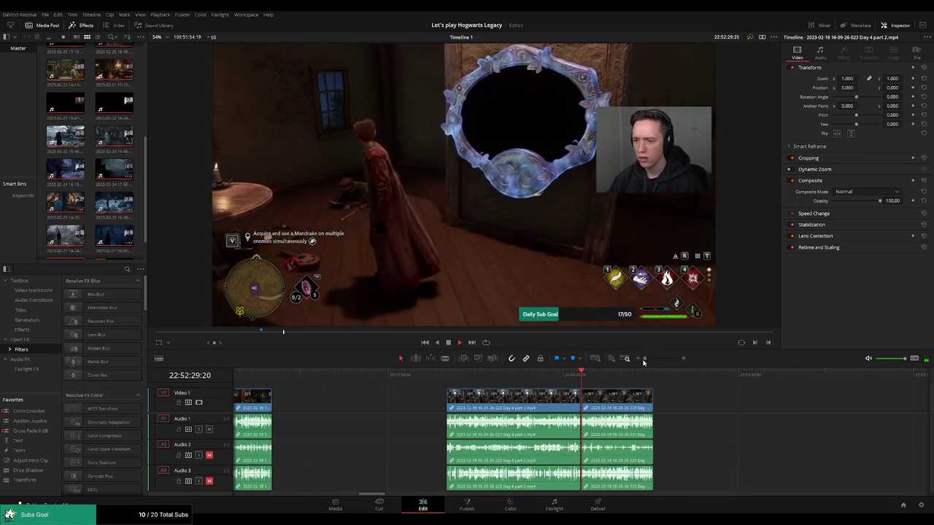
scroll(605, 408, "right", 3)
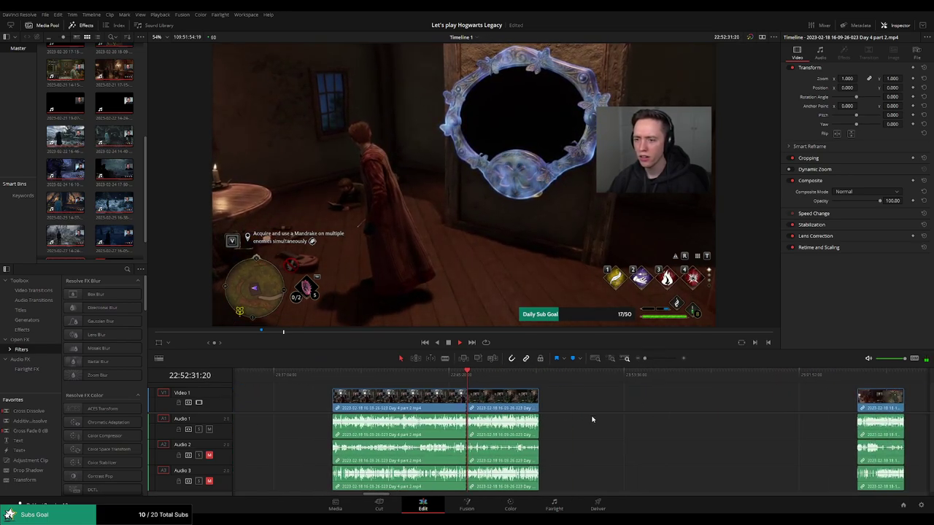
key("Home")
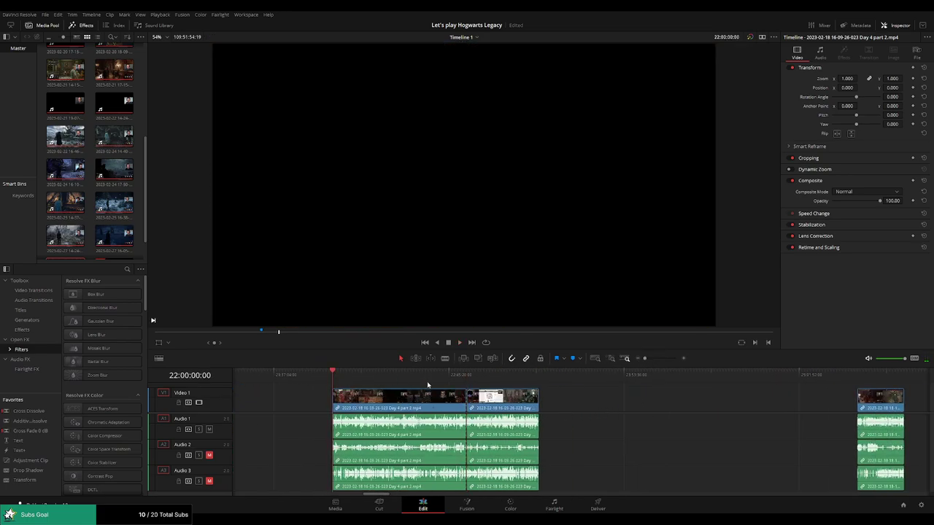
scroll(580, 409, "right", 1)
scroll(511, 404, "right", 3)
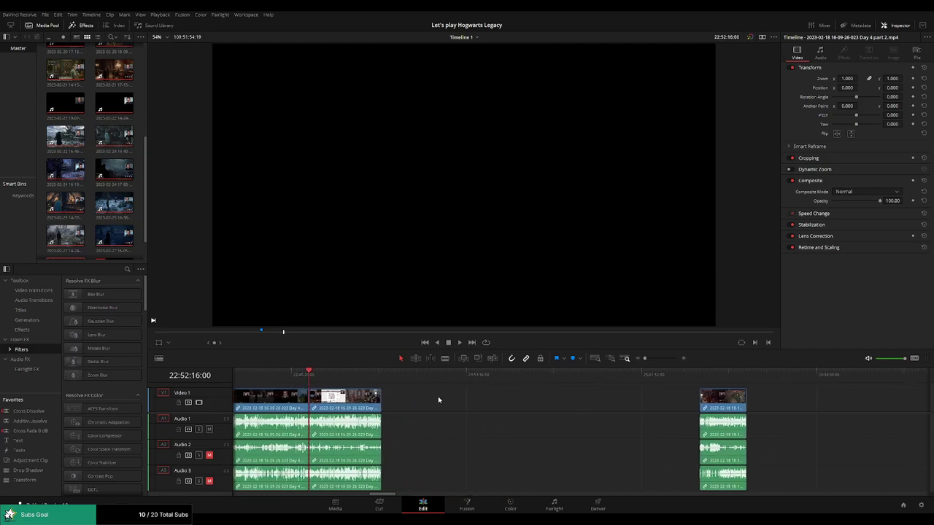
left_click_drag(353, 401, 672, 416)
left_click(507, 402)
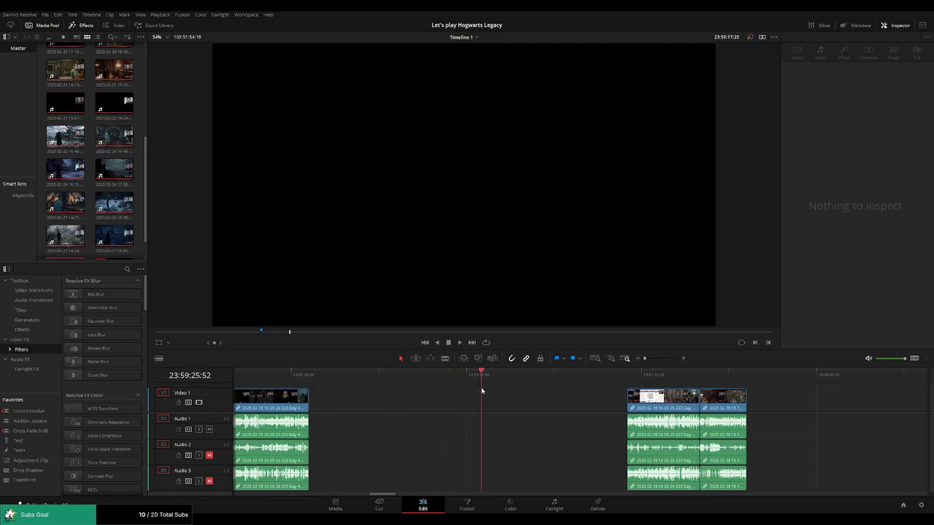
left_click_drag(792, 403, 505, 408)
left_click(444, 406)
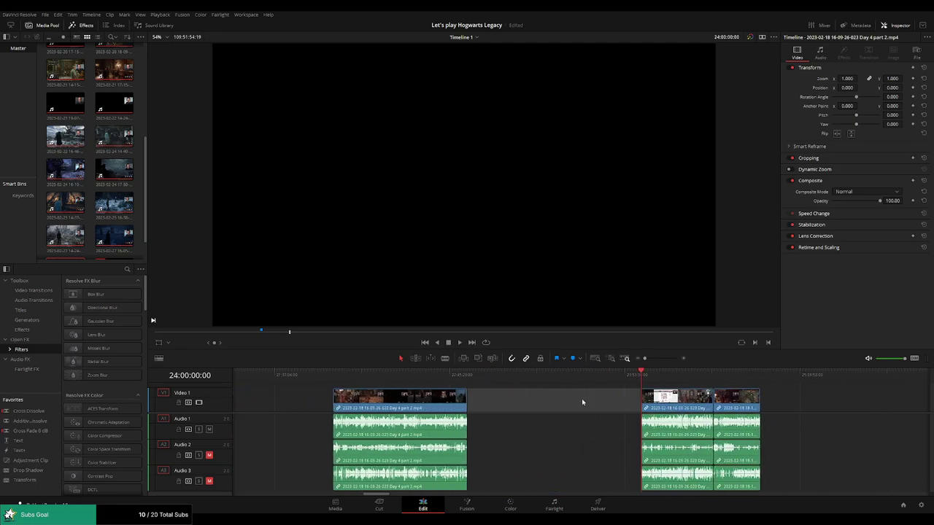
left_click(611, 382)
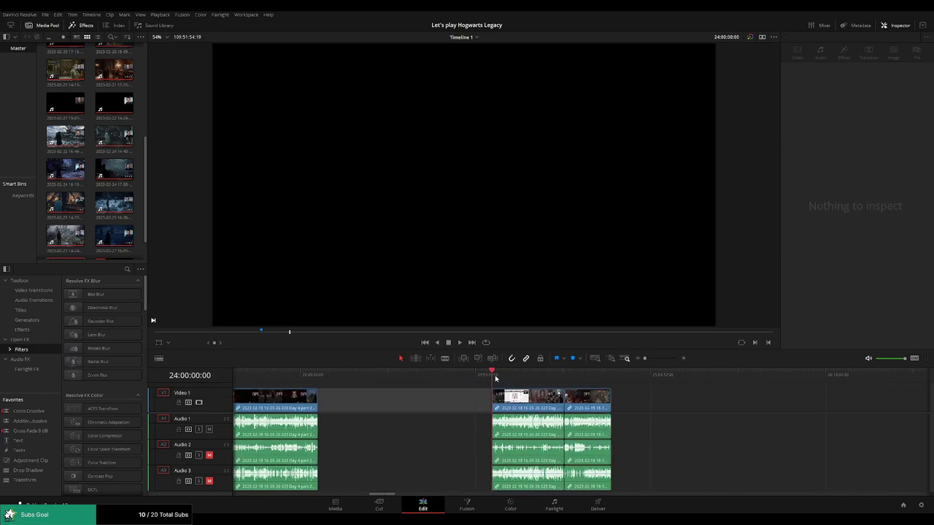
left_click(557, 397)
key("space")
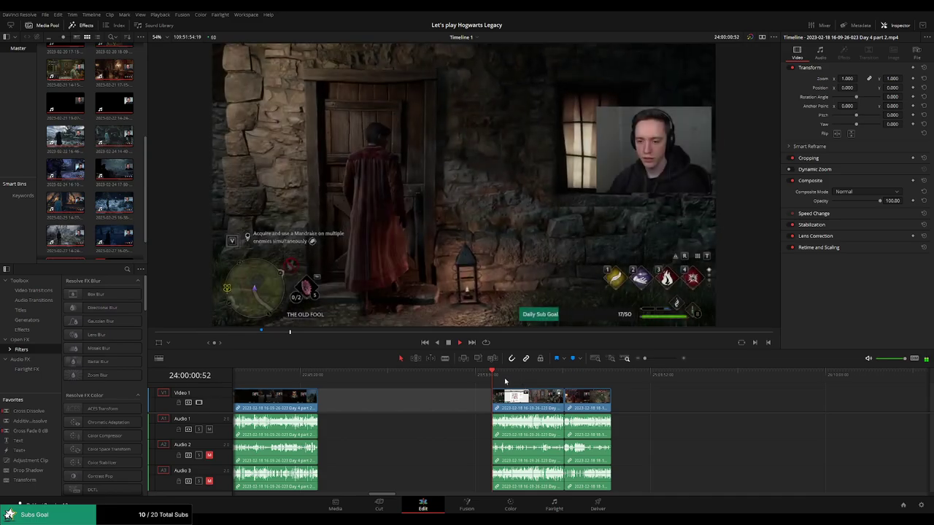
left_click(514, 380)
left_click(506, 379)
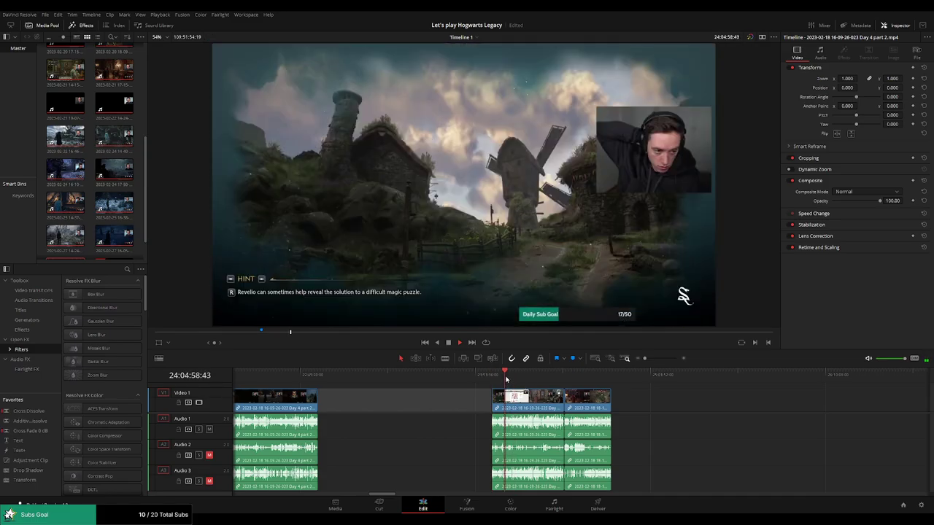
left_click_drag(510, 380, 564, 382)
key("space")
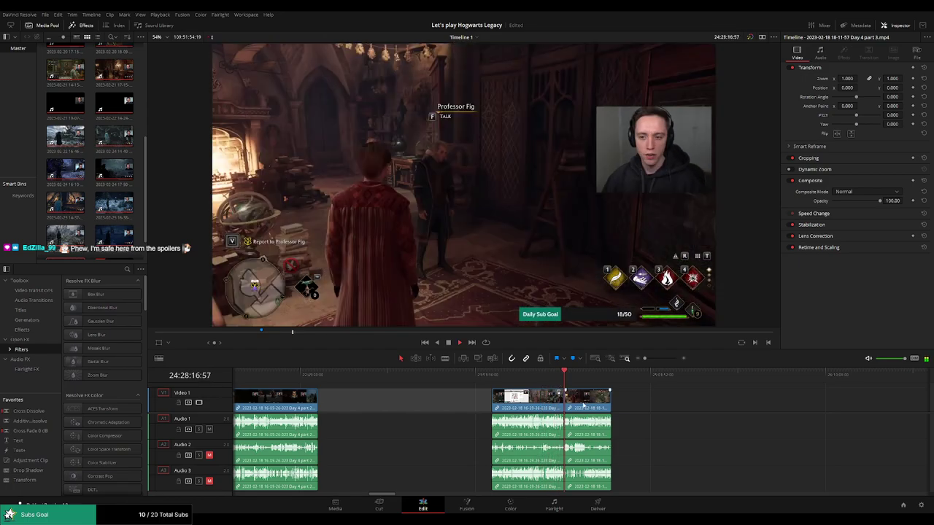
scroll(594, 401, "up", 4)
scroll(594, 401, "up", 3)
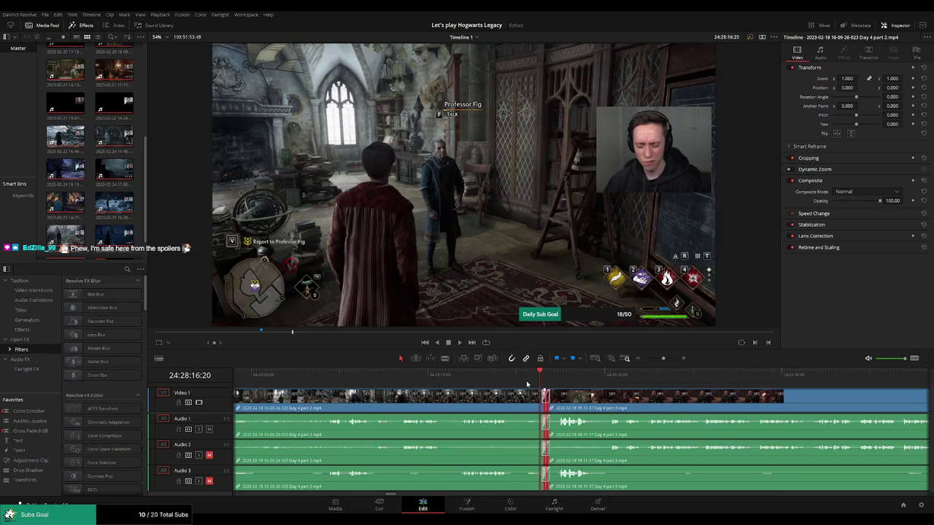
key("space")
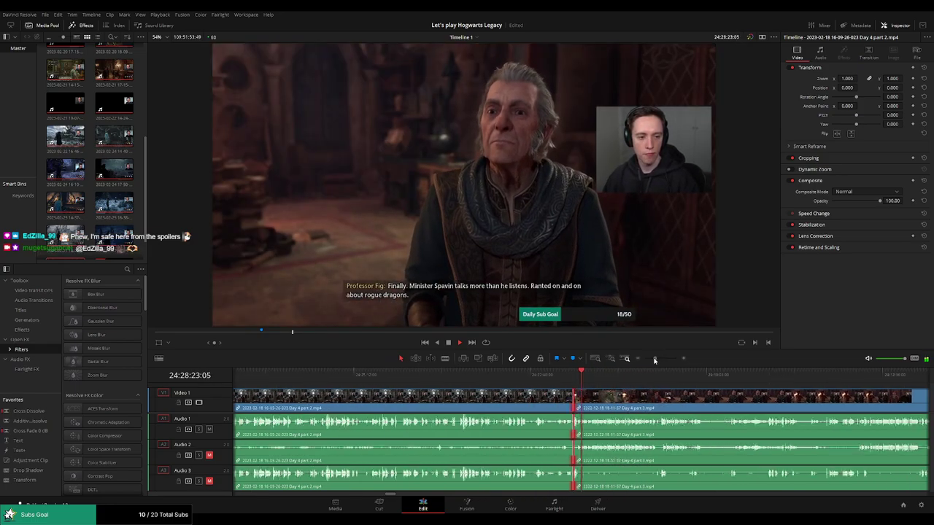
scroll(554, 397, "down", 5)
key("space")
- Drag the Day 5 clip left against Day 4 part 3 and fit the edit in view
scroll(501, 402, "right", 1)
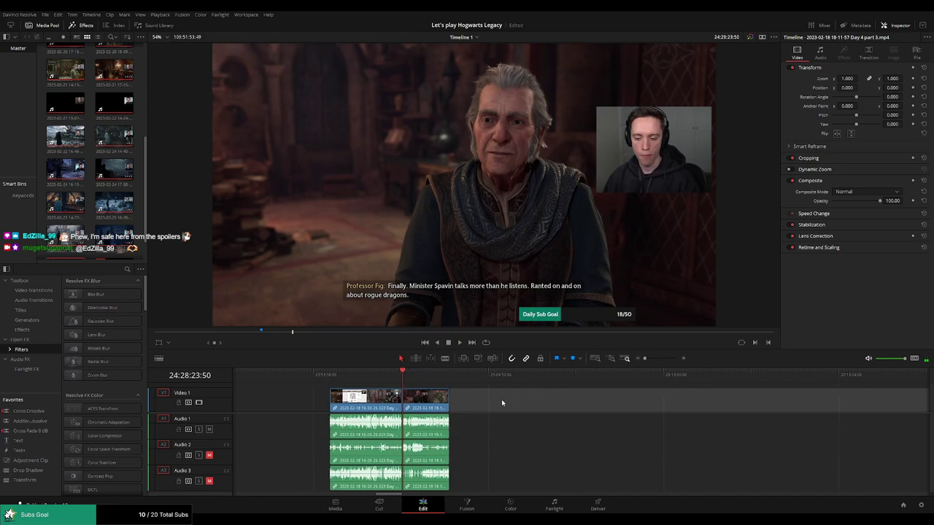
key("Home")
left_click(450, 377)
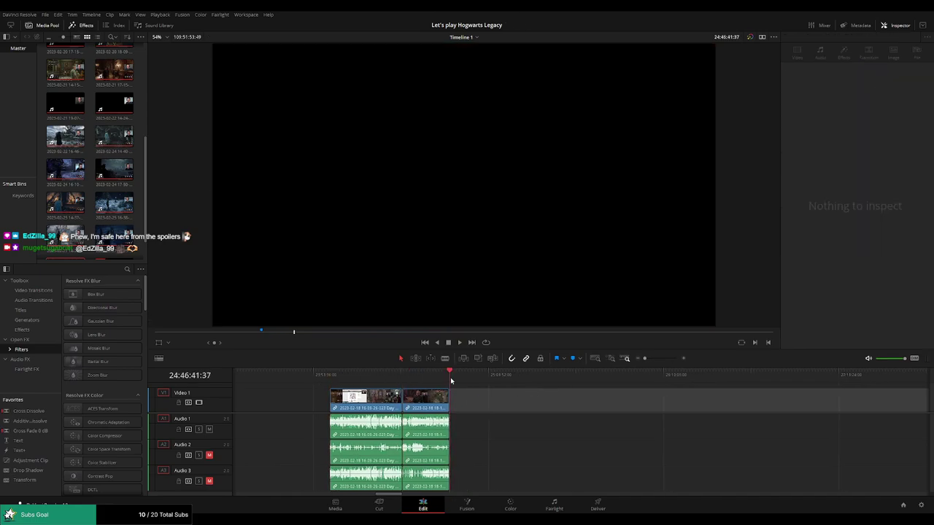
scroll(510, 394, "right", 3)
scroll(557, 405, "right", 5)
scroll(584, 406, "right", 5)
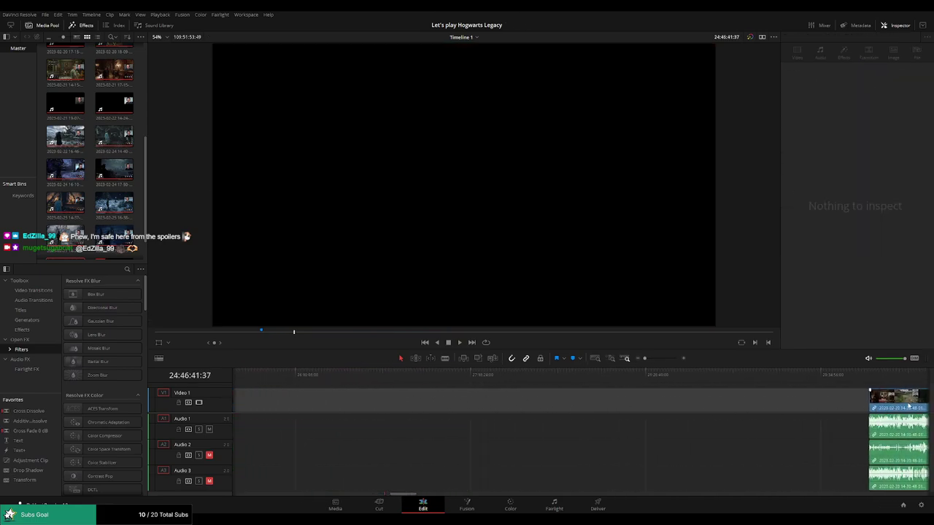
left_click_drag(909, 406, 693, 399)
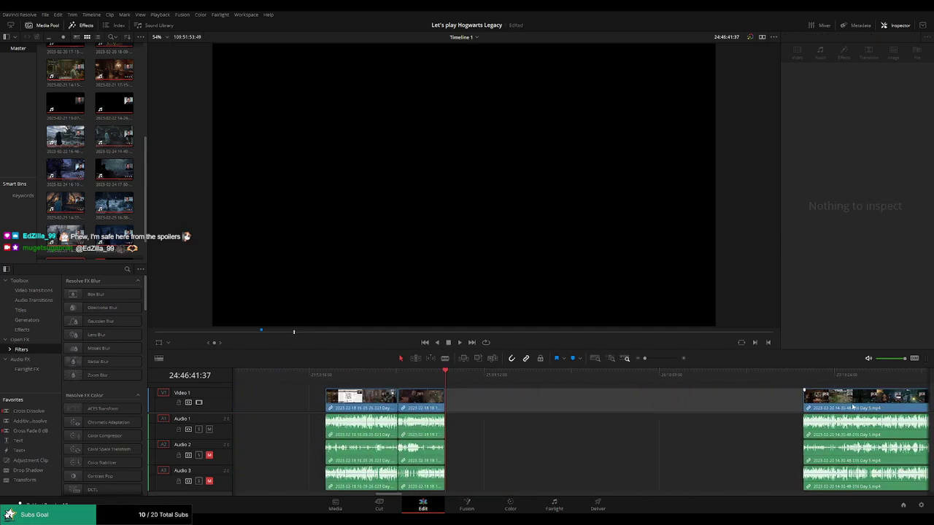
left_click_drag(854, 407, 497, 406)
key("shift+z")
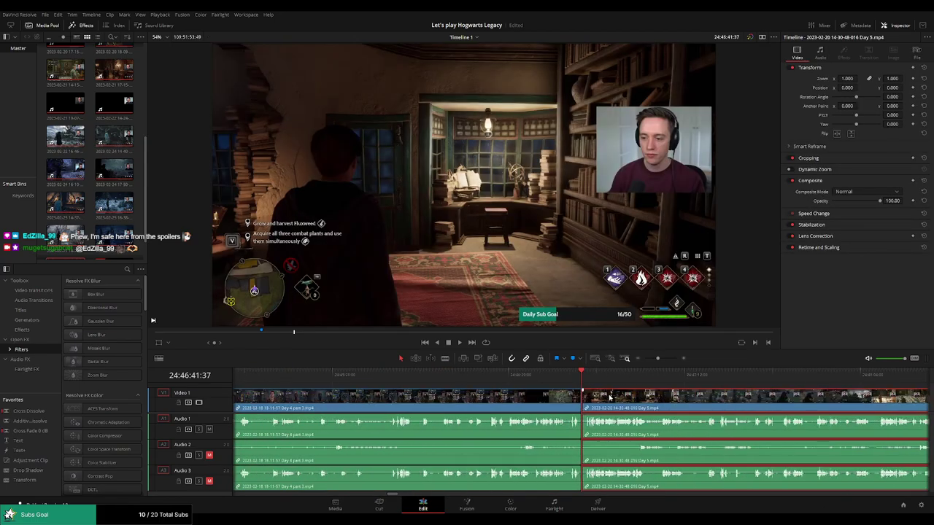
- Play across the Day 4–Day 5 join, then skip ahead to the conjuration menu scene
scroll(609, 397, "up", 3)
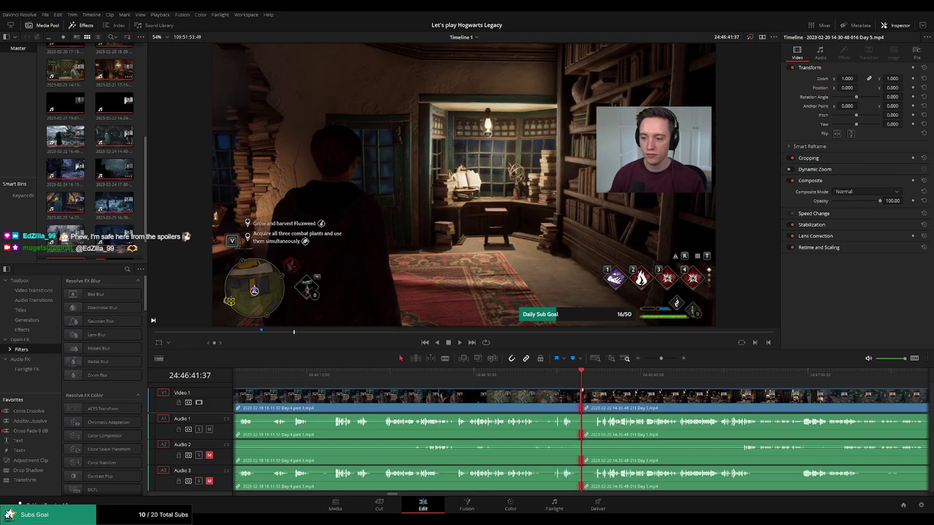
left_click(559, 374)
key("space")
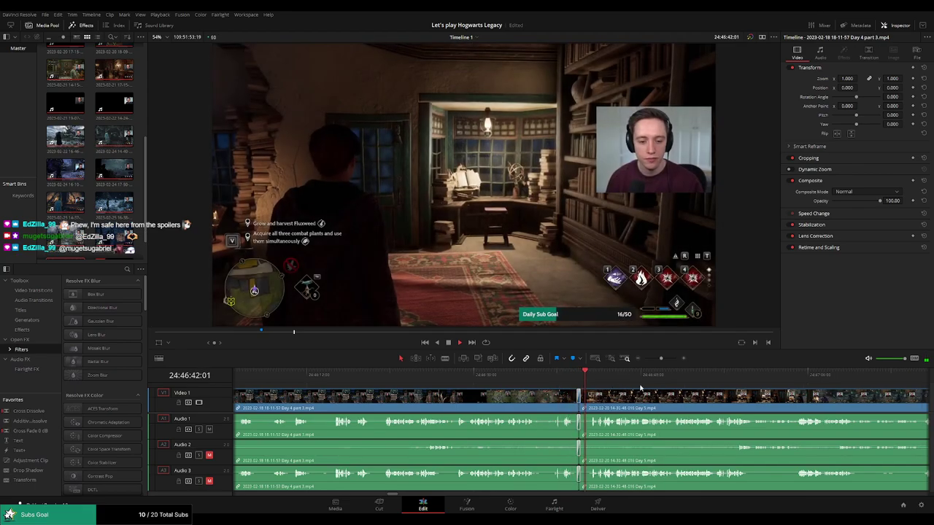
scroll(525, 381, "right", 3)
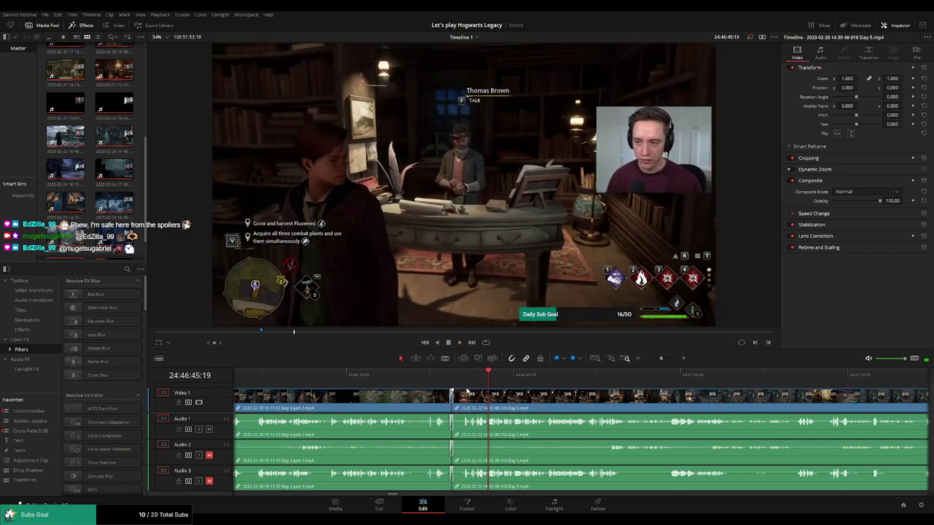
left_click(442, 380)
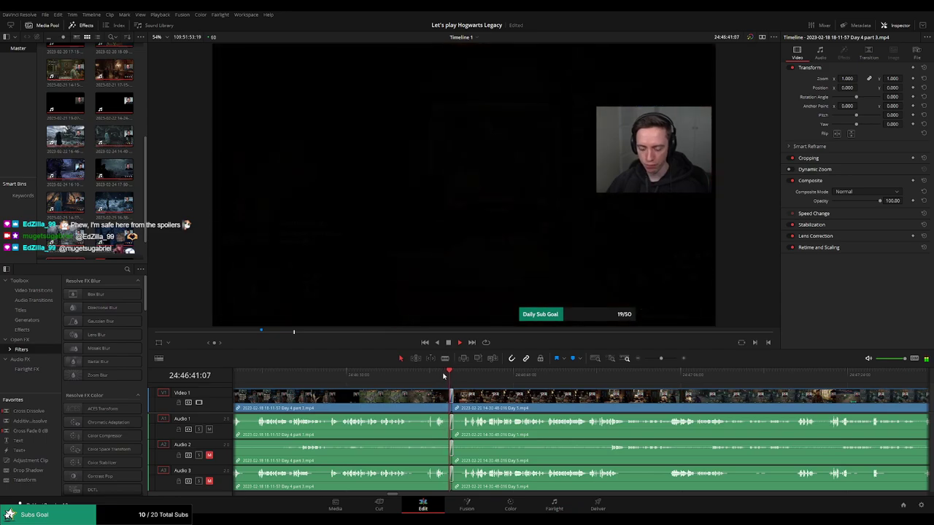
left_click(803, 375)
left_click_drag(661, 358, 657, 358)
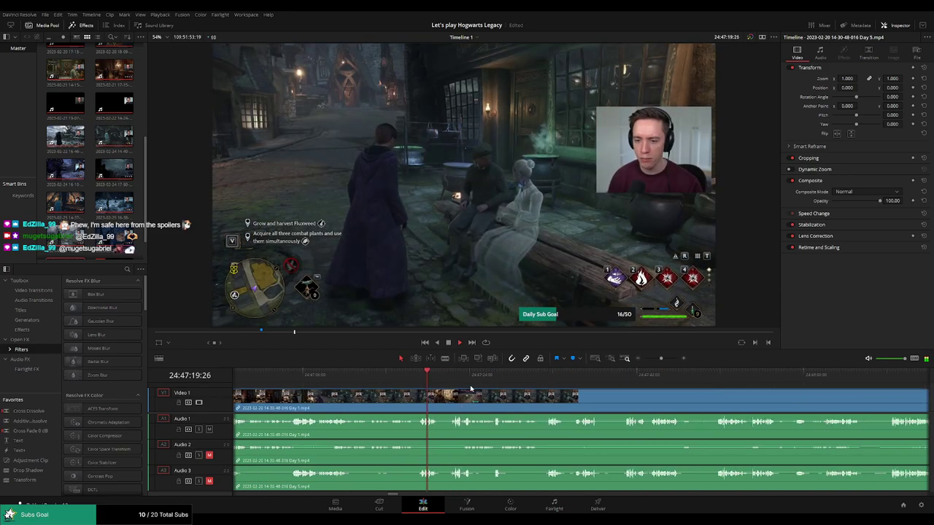
left_click(767, 375)
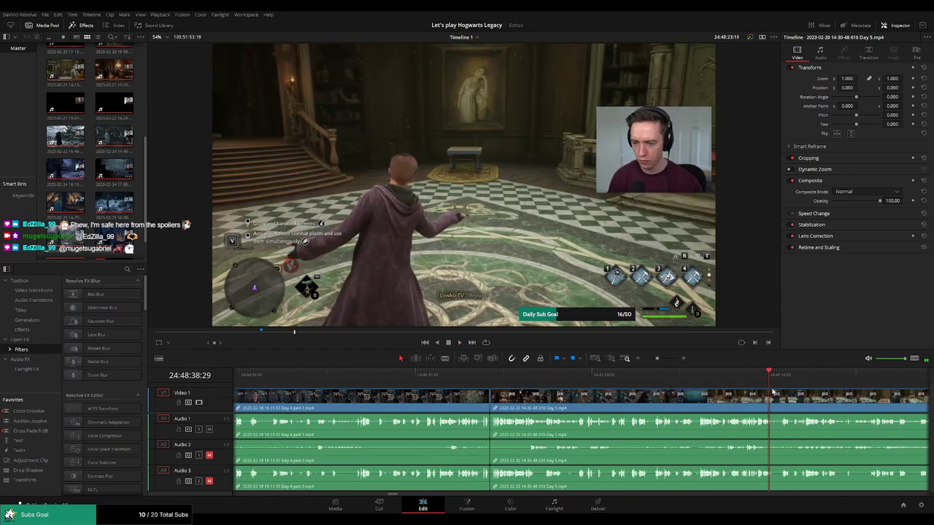
left_click(595, 381)
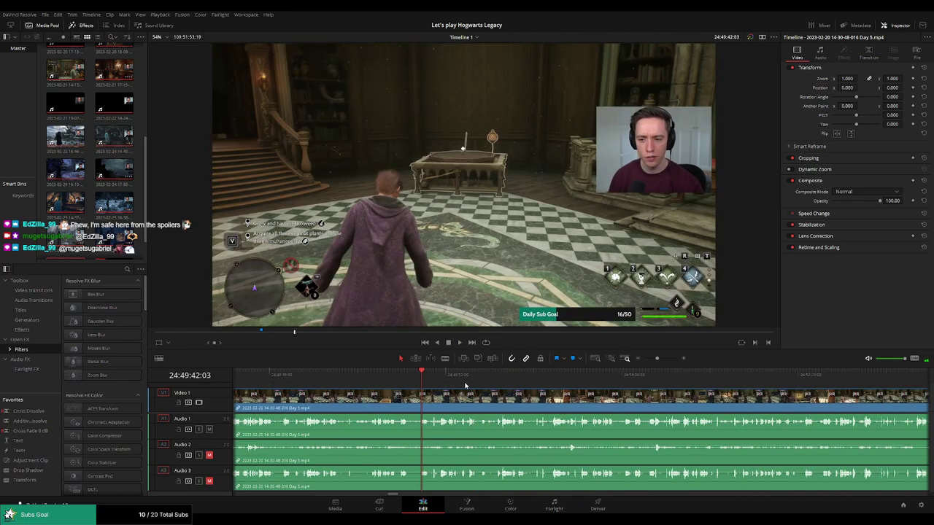
left_click(573, 382)
left_click(590, 384)
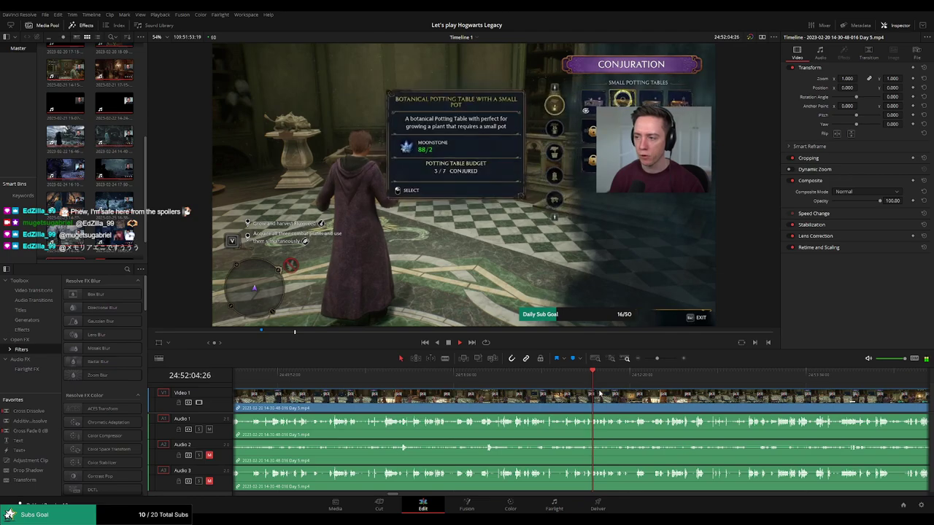
- Find the Winged Mirror frame and blade the Day 5 clip there on all tracks at 24:52:10:20
scroll(587, 391, "up", 1)
scroll(586, 392, "down", 1)
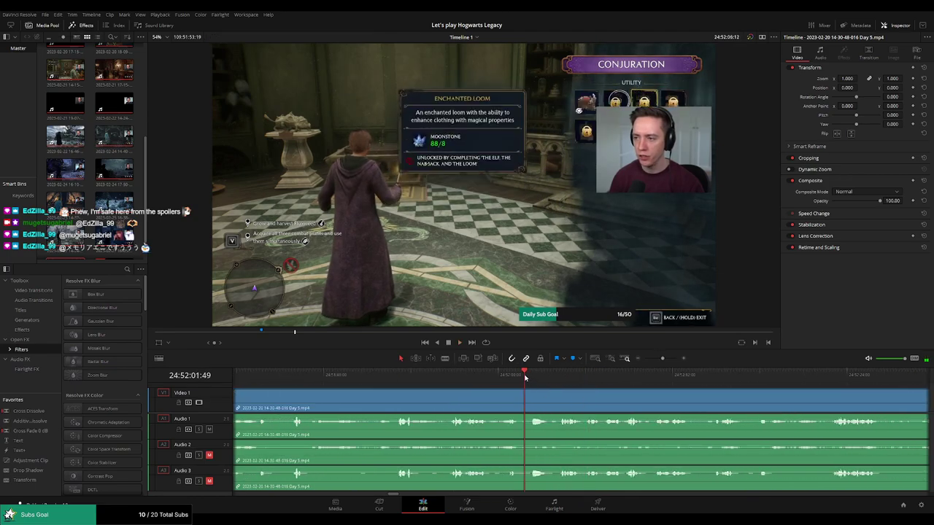
left_click(467, 377)
mouse_move(466, 377)
left_mouse_down()
mouse_move(587, 379)
mouse_move(573, 372)
left_mouse_up()
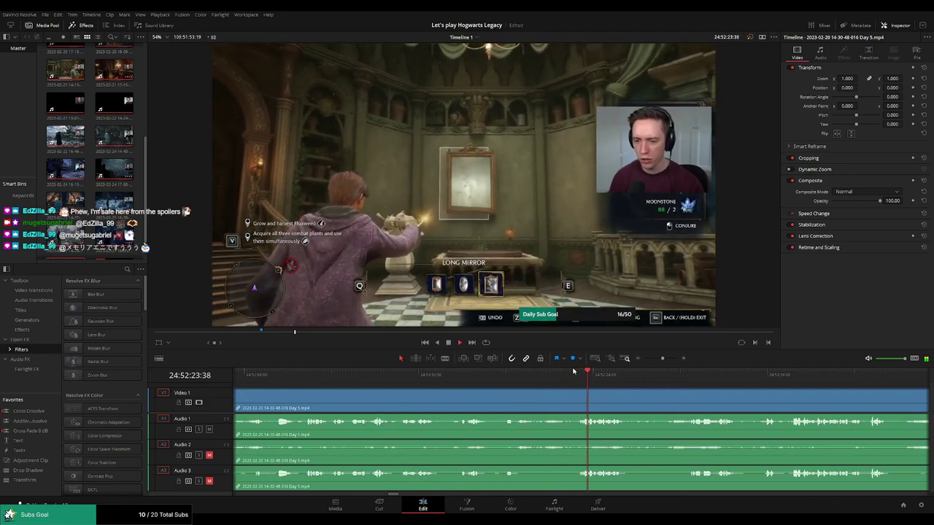
left_click(457, 372)
key("space")
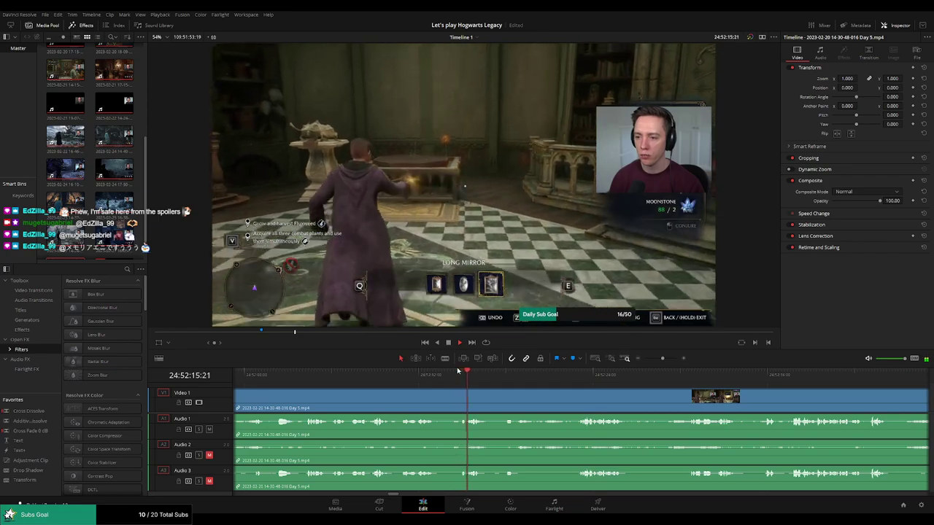
left_click(456, 372)
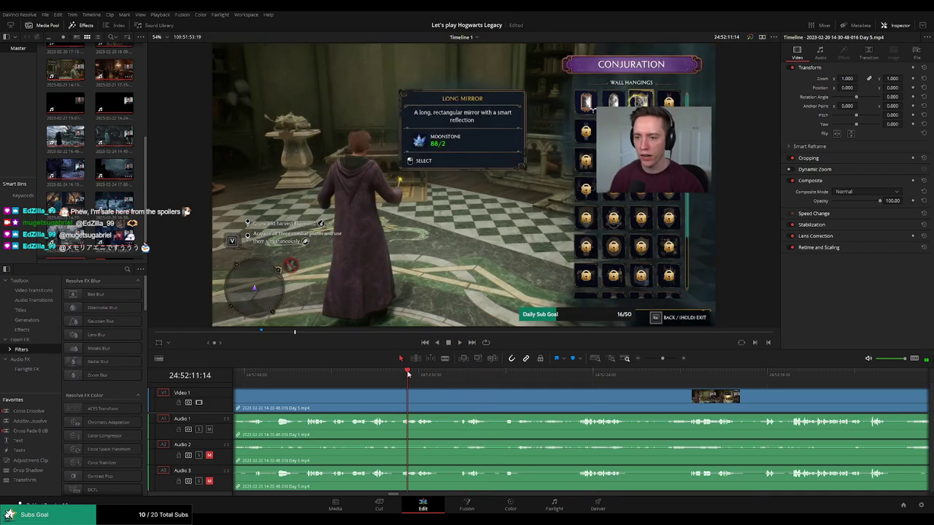
scroll(541, 396, "up", 1)
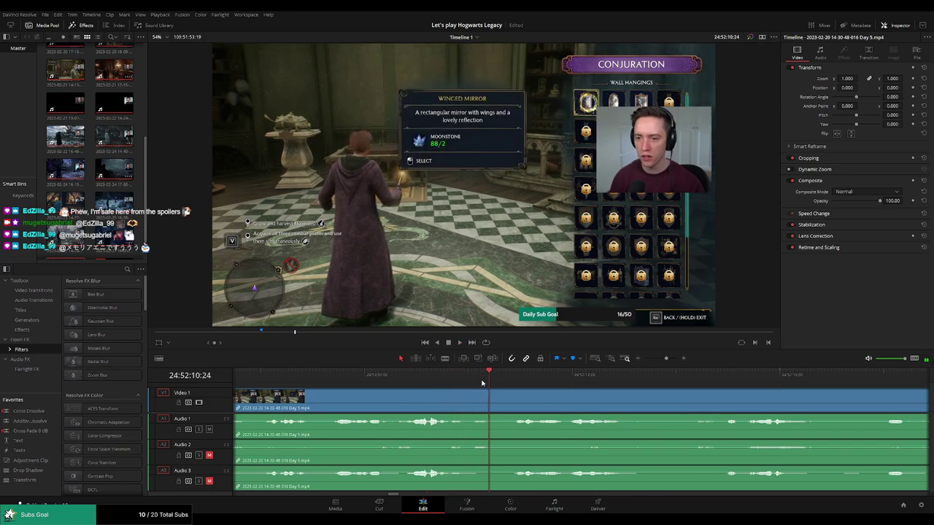
left_click_drag(515, 379, 491, 380)
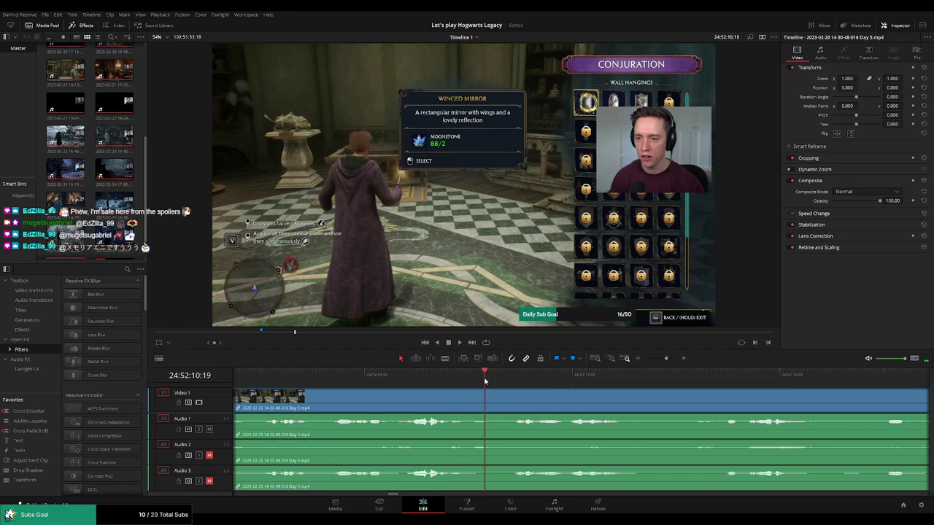
left_click(490, 401)
key("a")
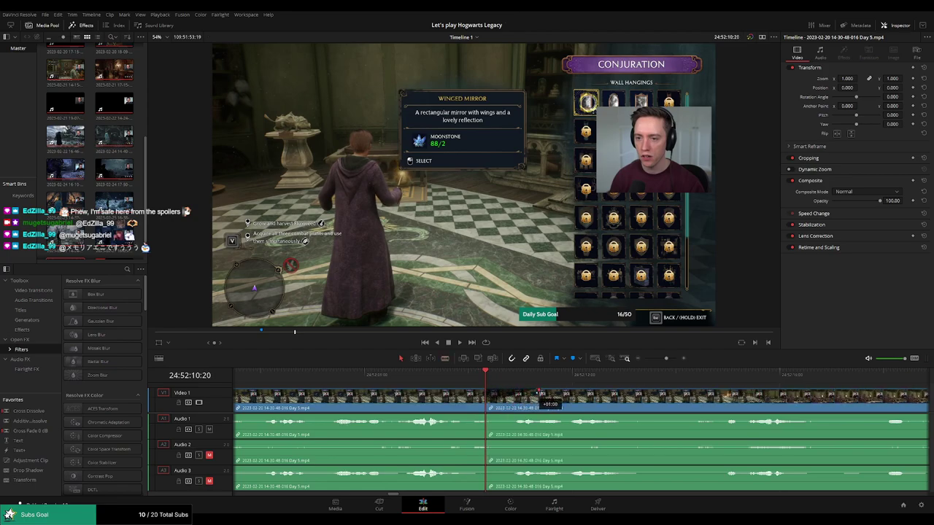
- Add one-second fades on V1 and Audio 1–3 around the 24:52:10:20 cut, preview, and zoom out
left_click_drag(540, 394, 540, 394)
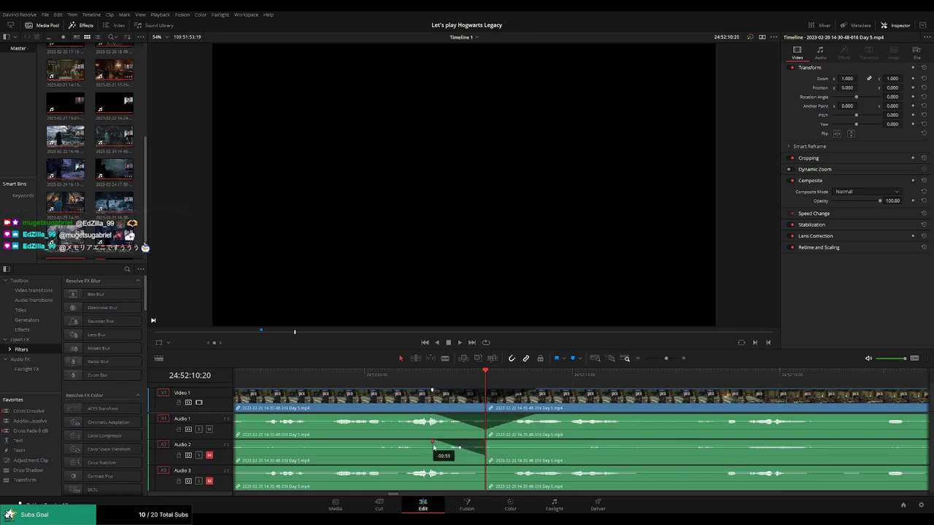
left_click_drag(434, 445, 432, 443)
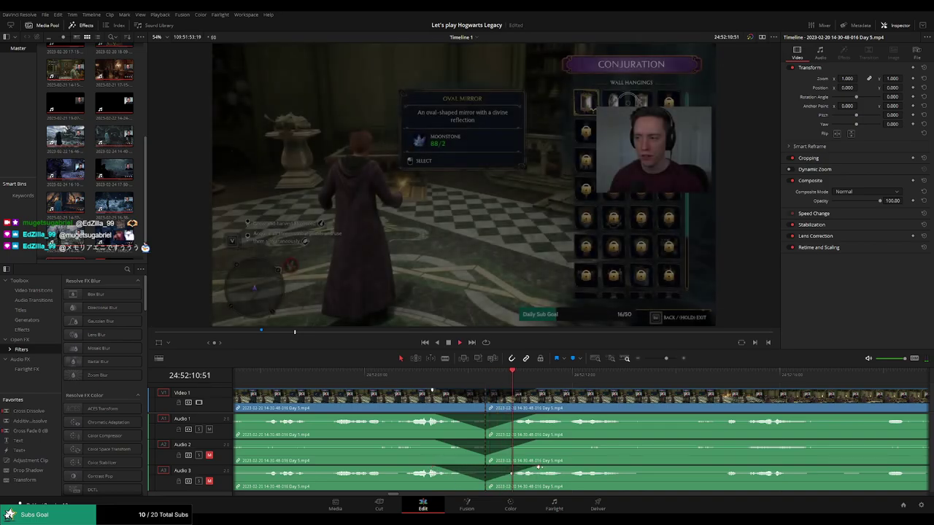
left_click(470, 383)
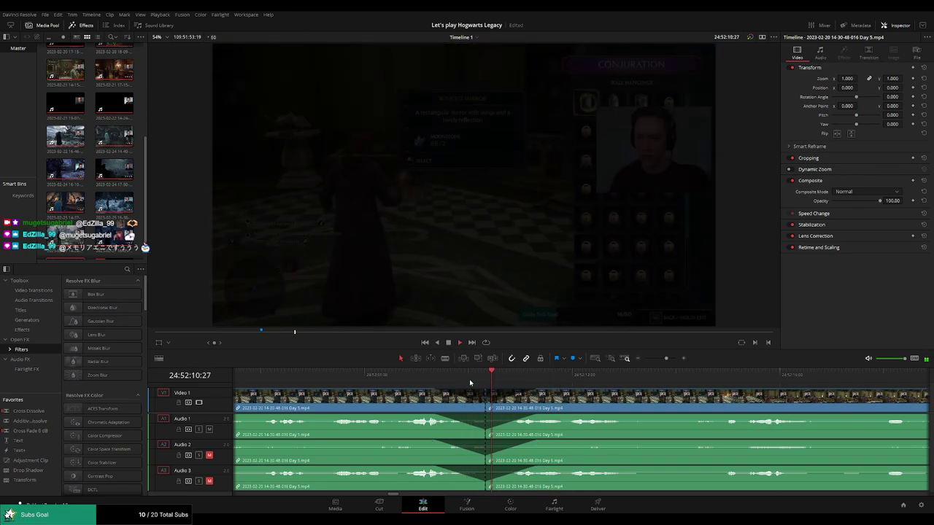
left_click_drag(661, 360, 645, 358)
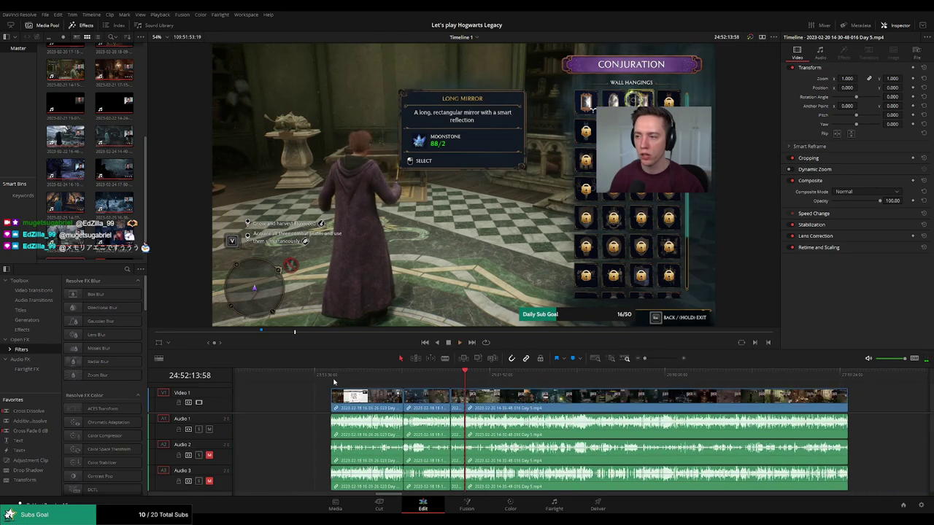
- Move the split-off Day 5 clip so it starts at 26:00:00:00, then scrub into it
key("Home")
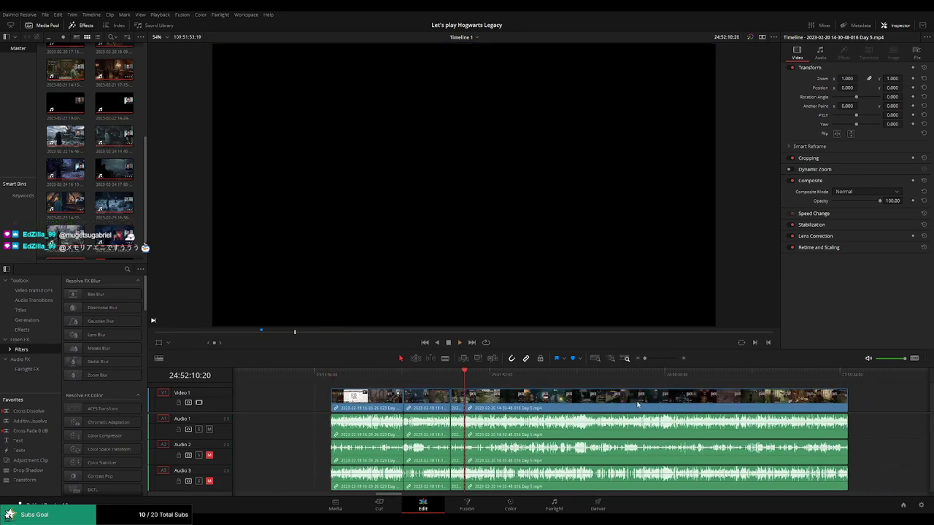
scroll(637, 404, "right", 5)
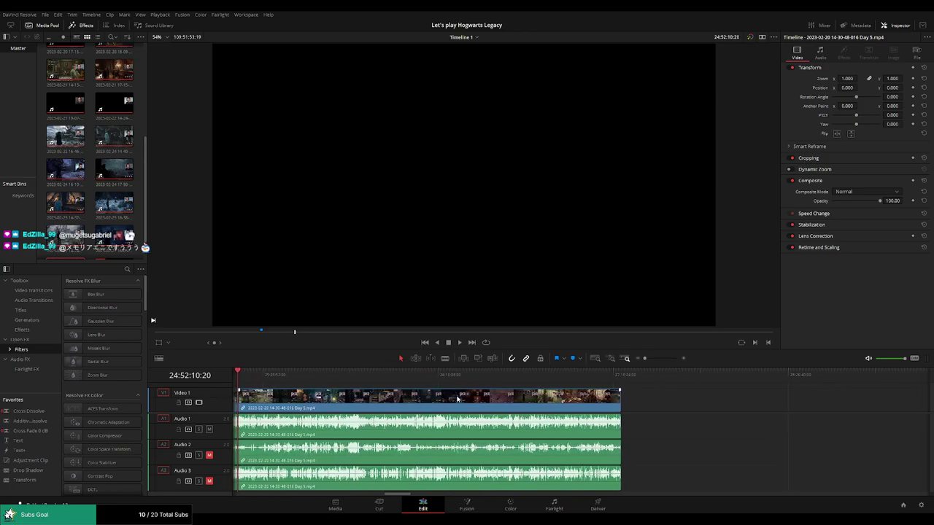
left_click_drag(465, 408, 721, 408)
left_click(371, 403)
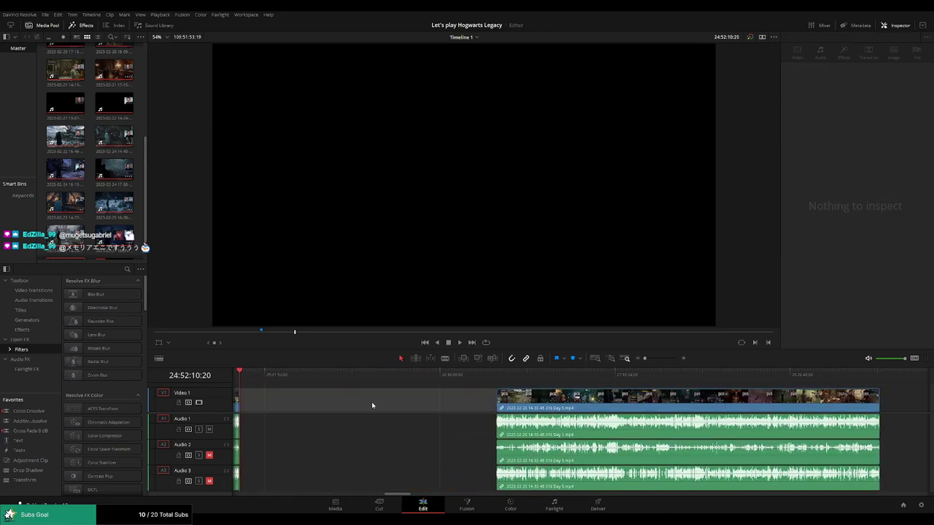
scroll(442, 403, "left", 3)
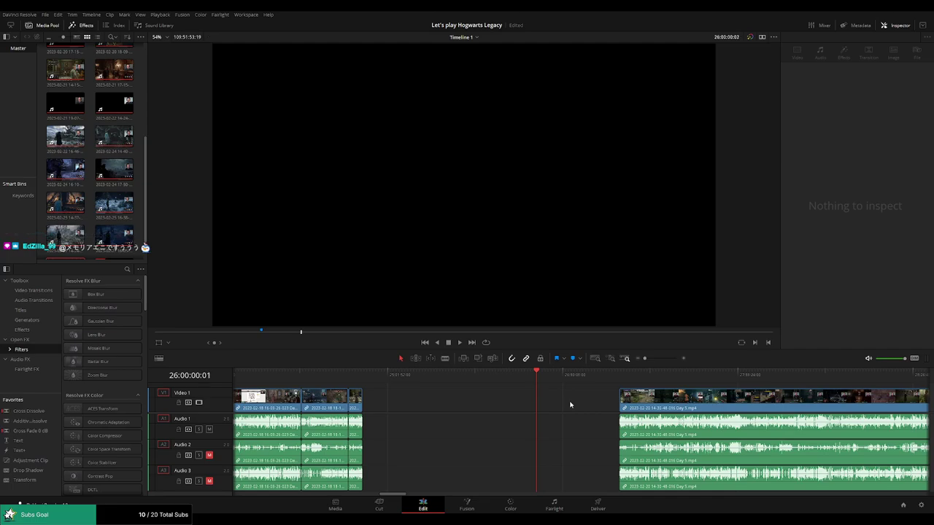
left_click_drag(654, 400, 572, 400)
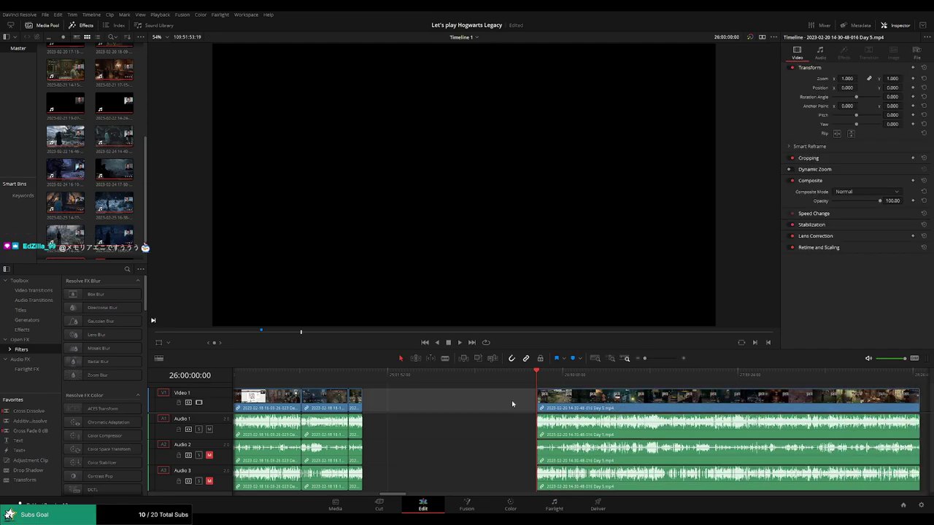
scroll(510, 403, "right", 3)
left_click(470, 382)
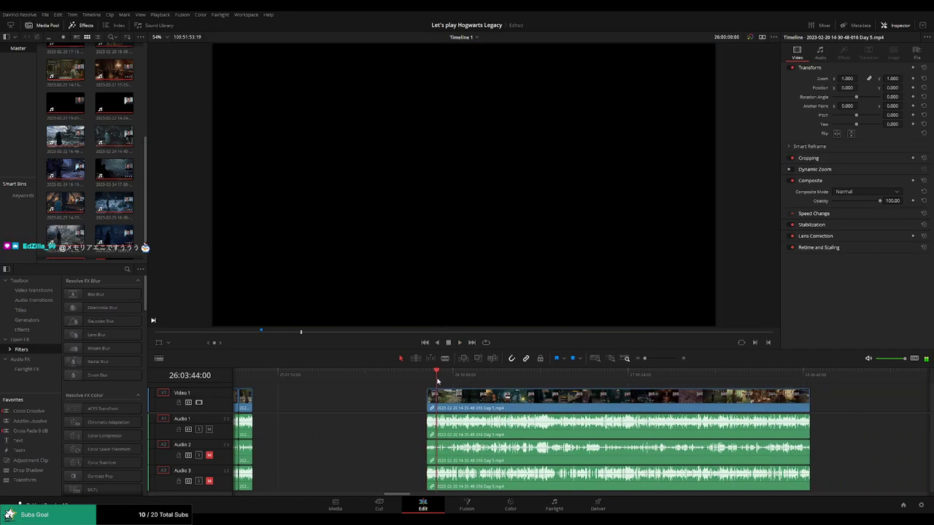
left_click_drag(470, 381, 561, 385)
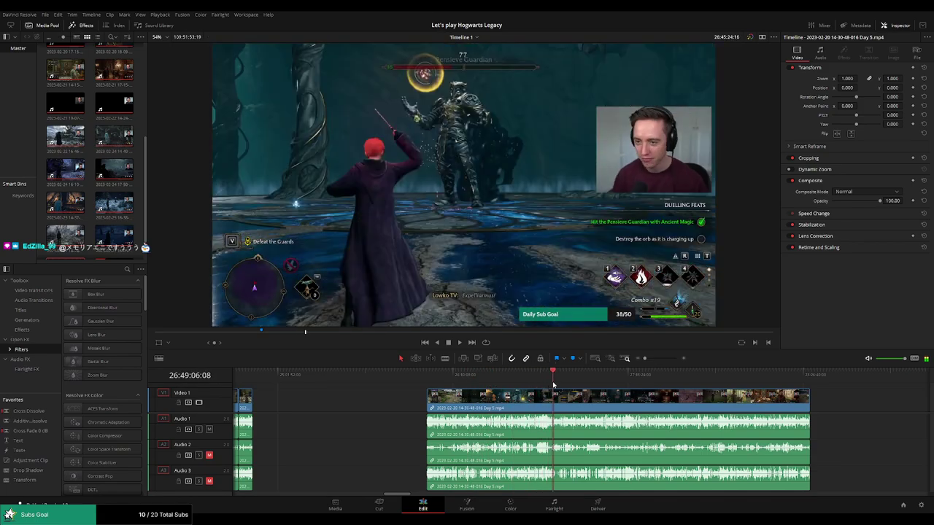
- Play and scrub through the Day 5 footage, parking the playhead at the next cut point
key("space")
scroll(576, 390, "up", 3)
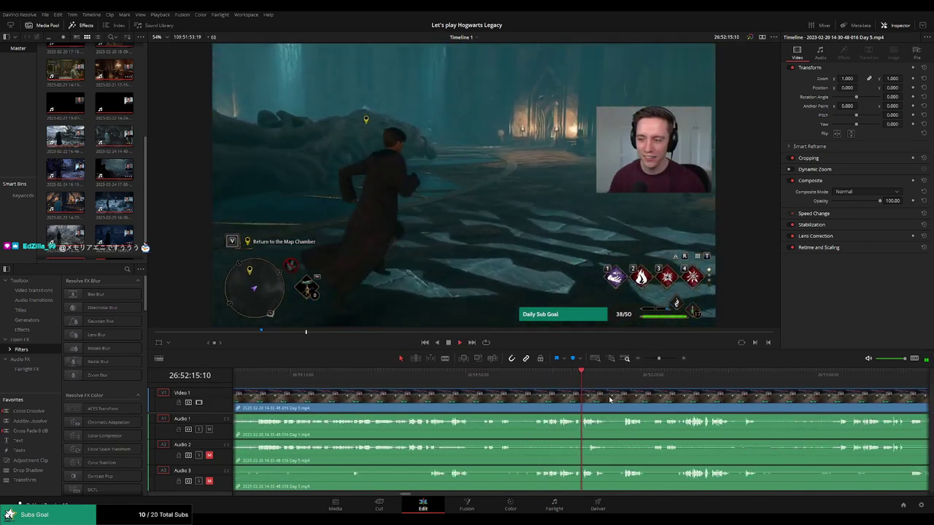
left_click(504, 387)
scroll(515, 392, "up", 3)
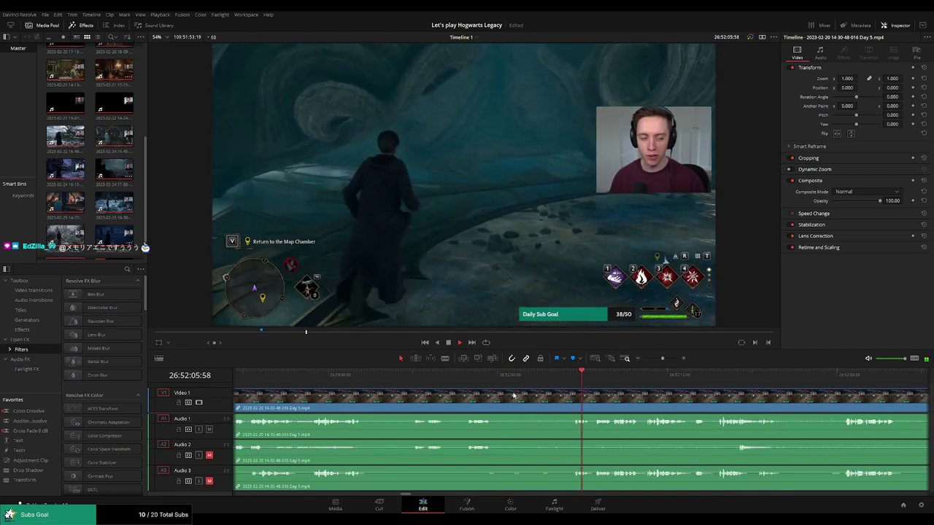
left_click(340, 381)
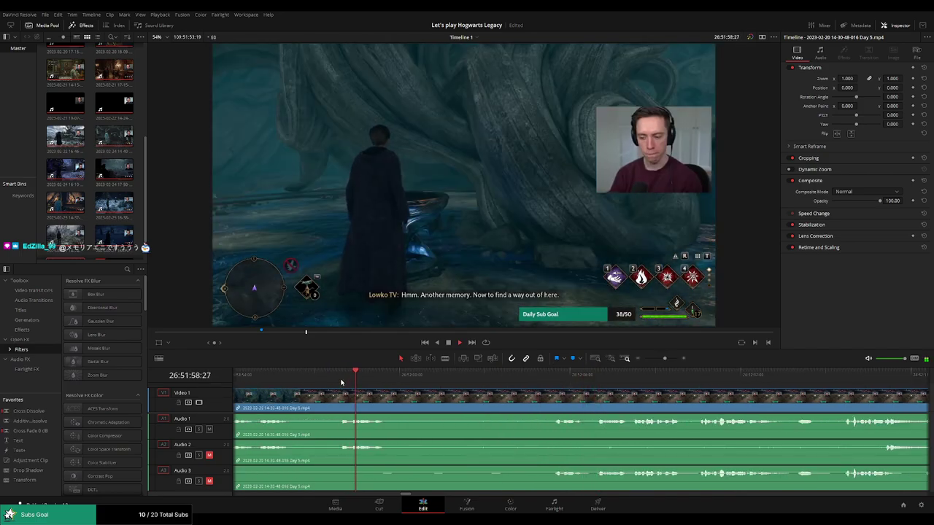
left_click(553, 379)
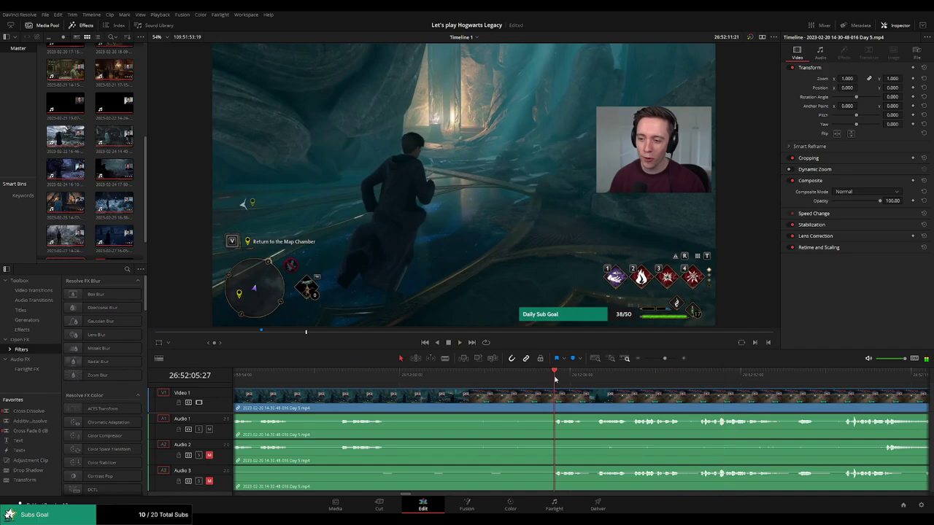
left_click_drag(554, 380, 528, 382)
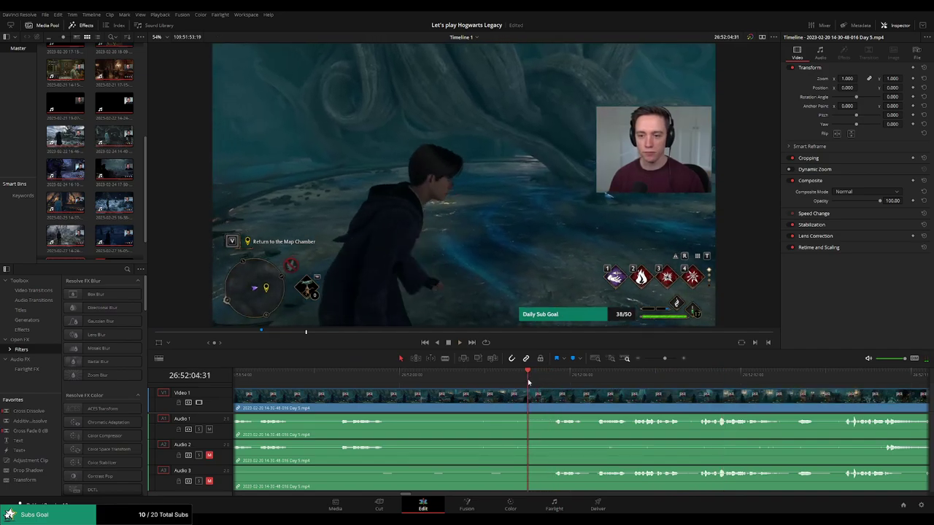
- Split all tracks at 26:52:04:30 and fade the audio out just before the cut
key("ctrl+b")
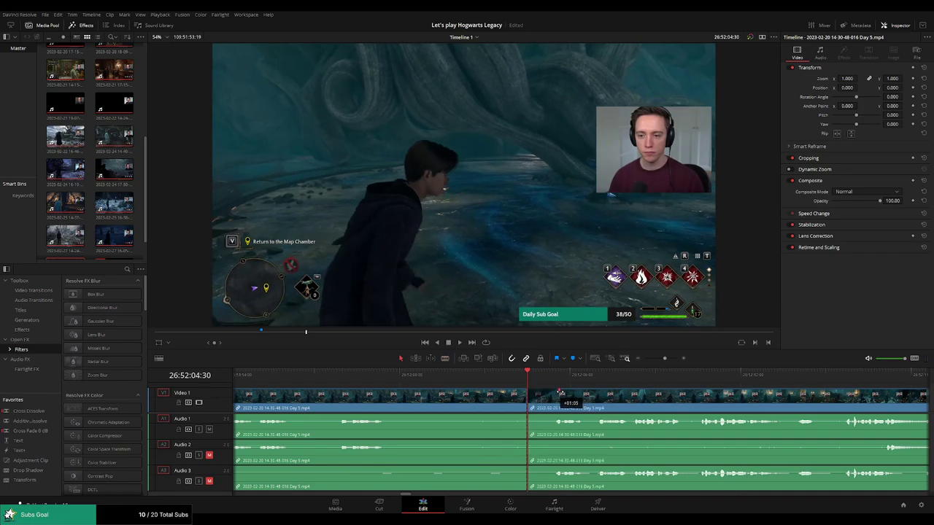
left_click_drag(557, 392, 536, 399)
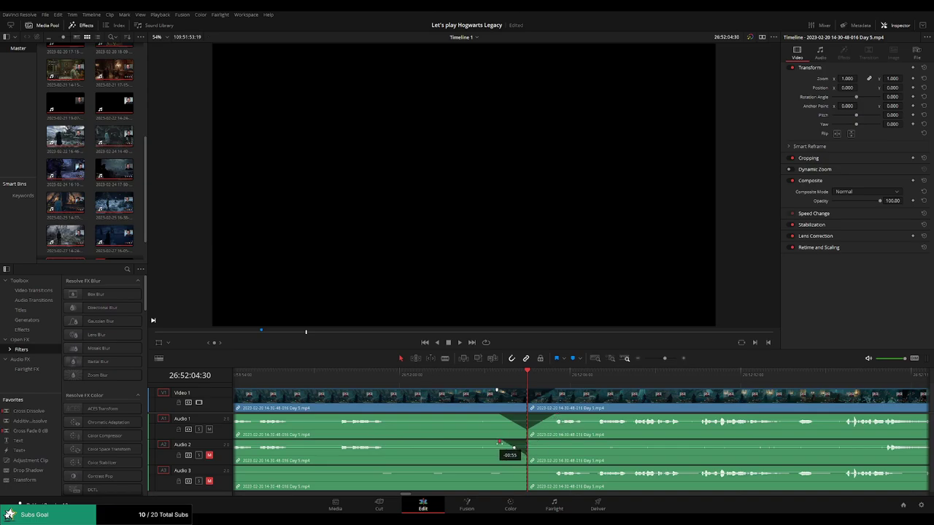
left_click_drag(527, 442, 554, 443)
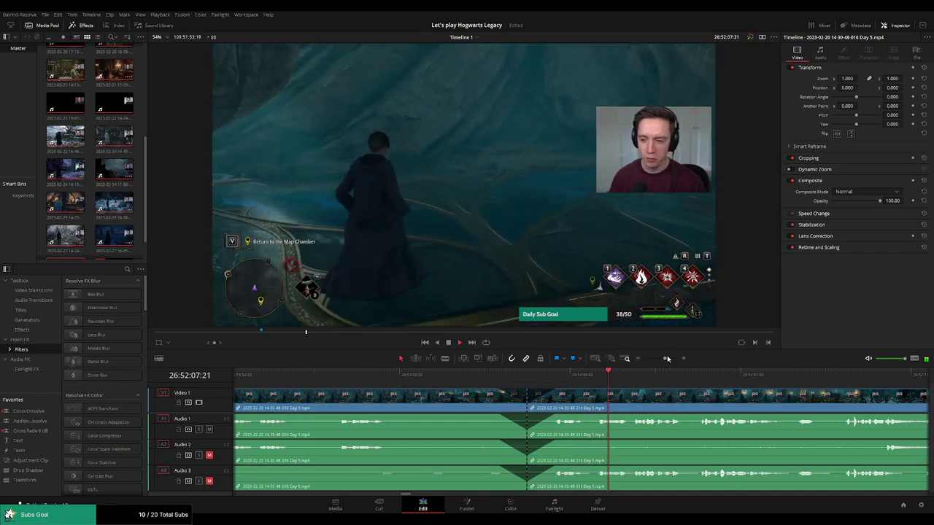
- Shift the Day 5 footage after the cut to start at 28:00:00:00, then play from there
left_click_drag(667, 358, 635, 361)
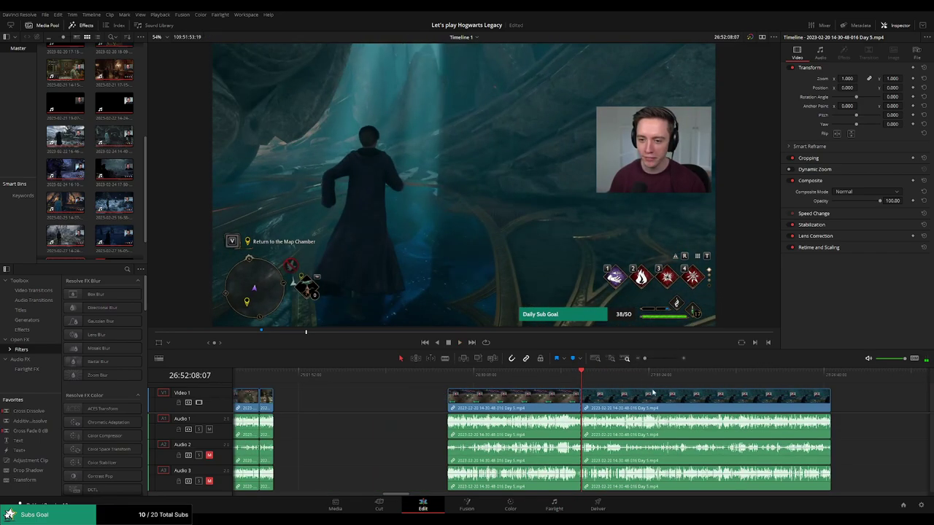
scroll(500, 401, "right", 5)
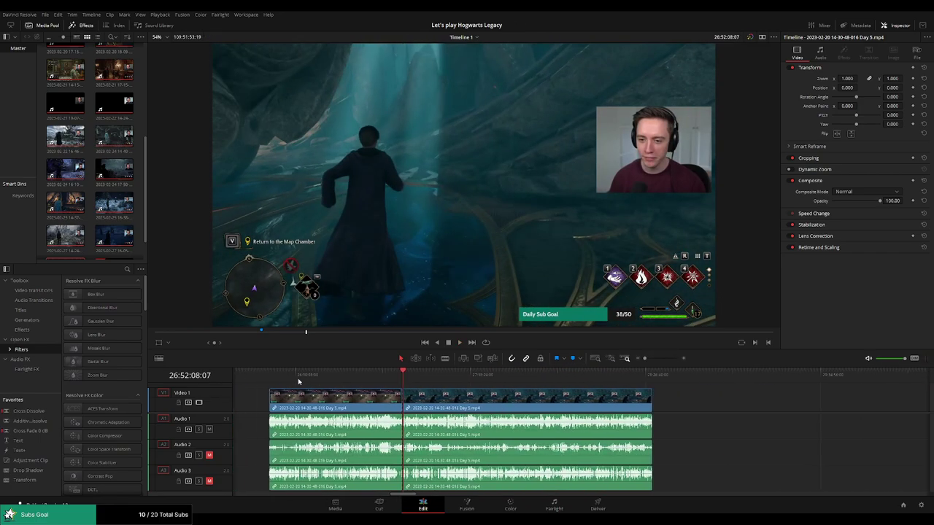
left_click_drag(482, 398, 603, 412)
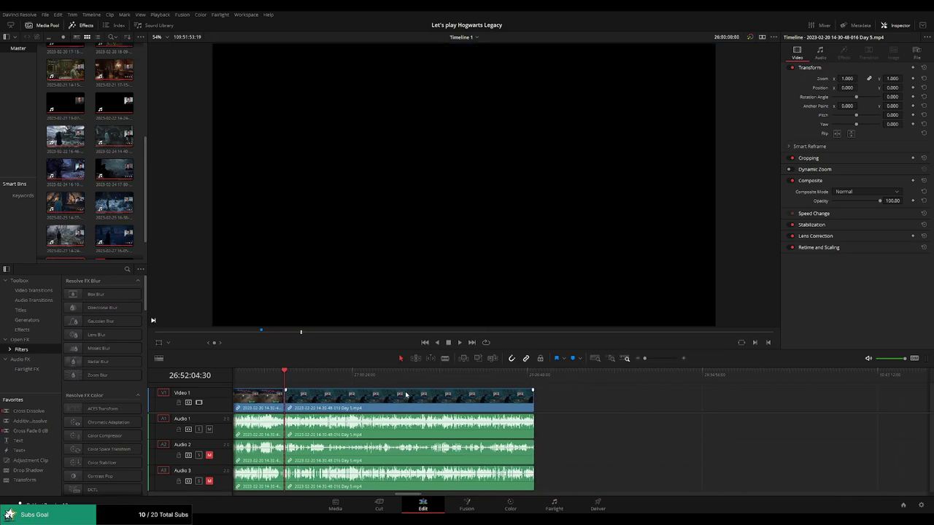
left_click(487, 402)
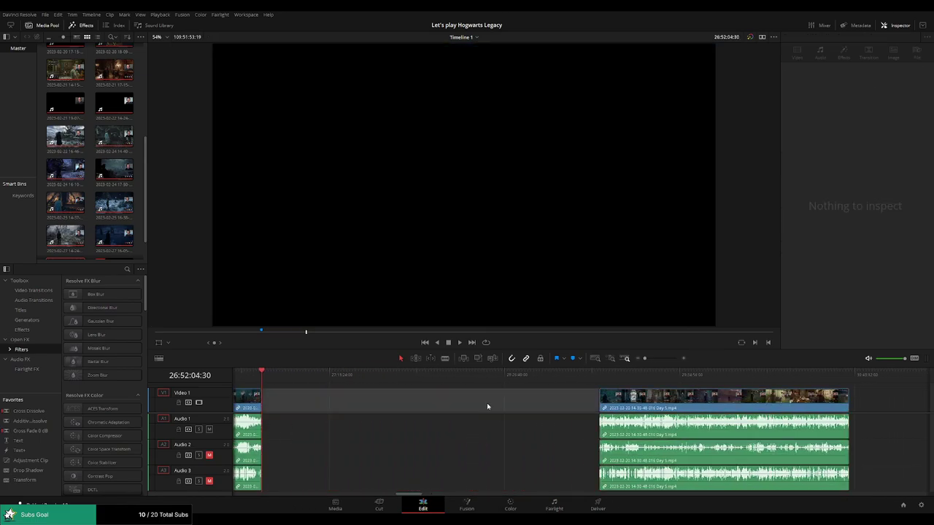
left_click_drag(281, 378, 368, 385)
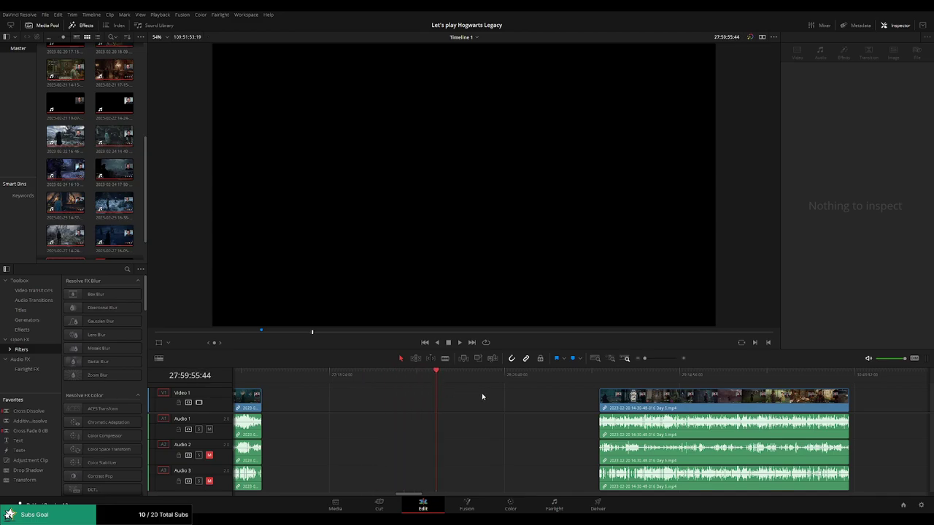
scroll(579, 378, "up", 5)
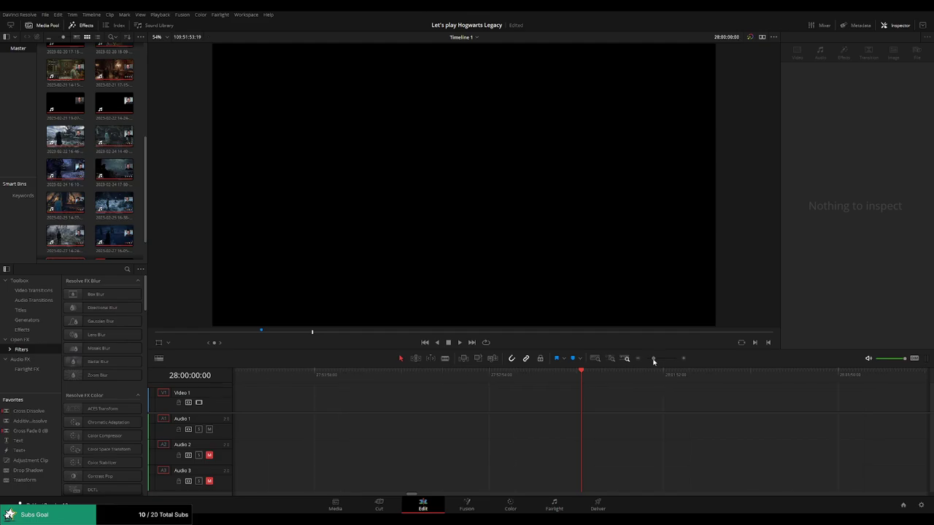
left_click_drag(651, 359, 640, 358)
left_click_drag(792, 398, 631, 401)
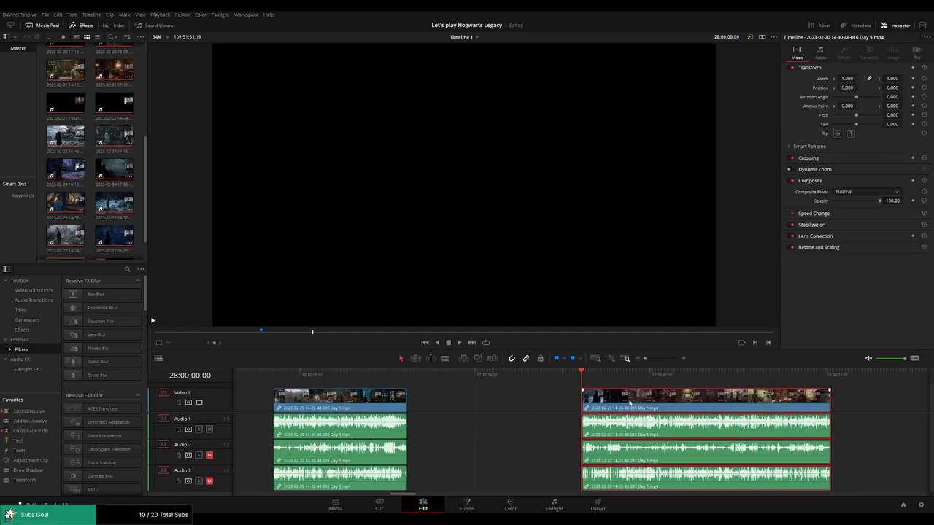
key("space")
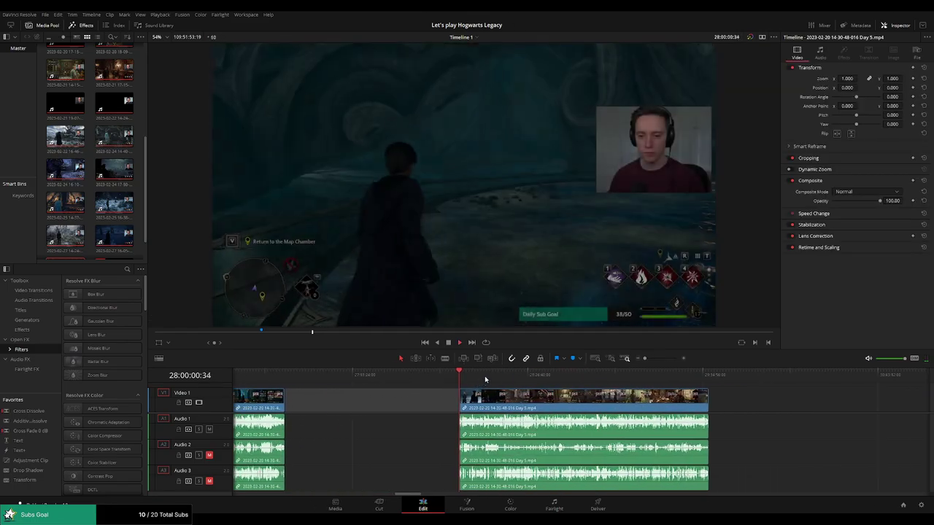
left_click_drag(459, 380, 592, 394)
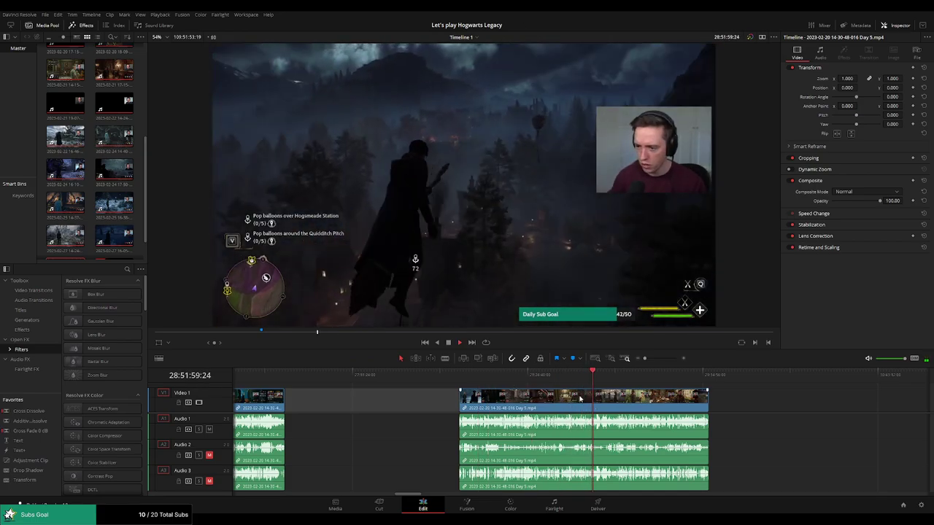
- Zoom in, find 28:52:01:00 in the Day 5 footage and split the video and three audio tracks there
key("ctrl+equal")
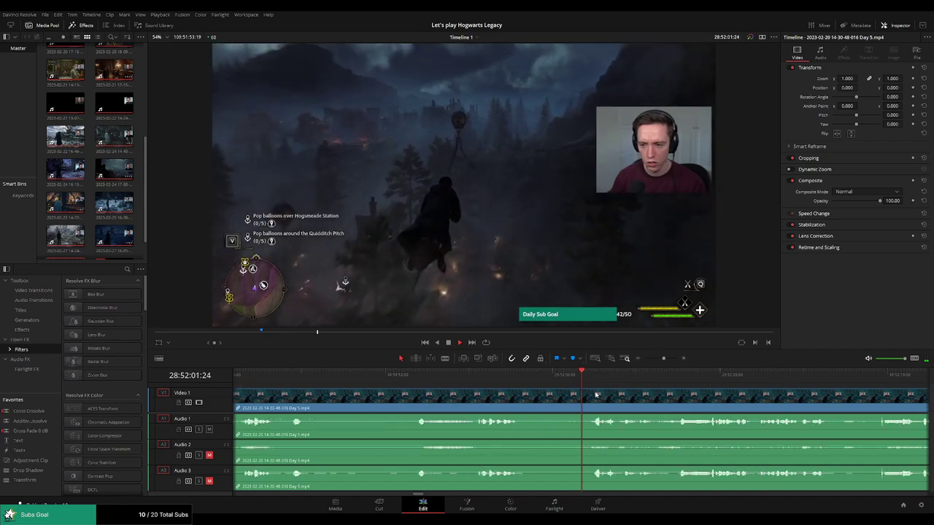
key("ctrl+equal")
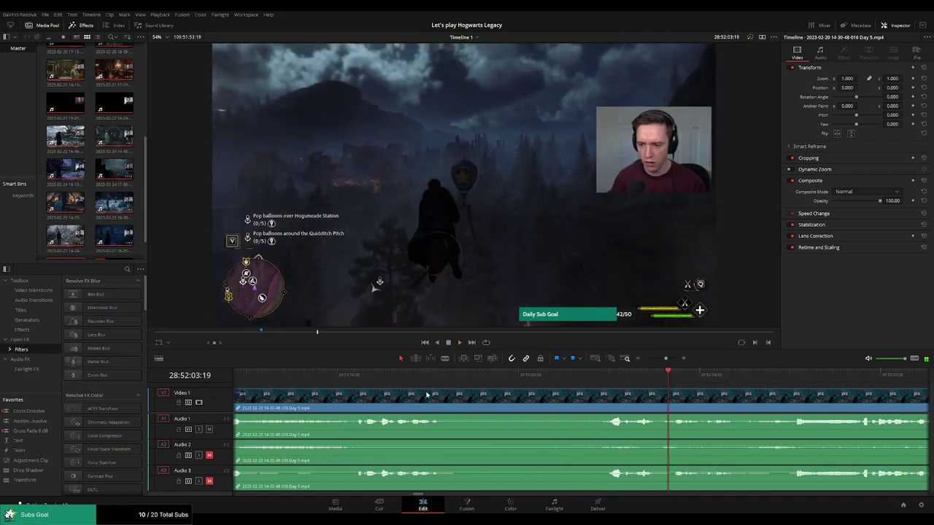
left_click(352, 374)
left_click(617, 385)
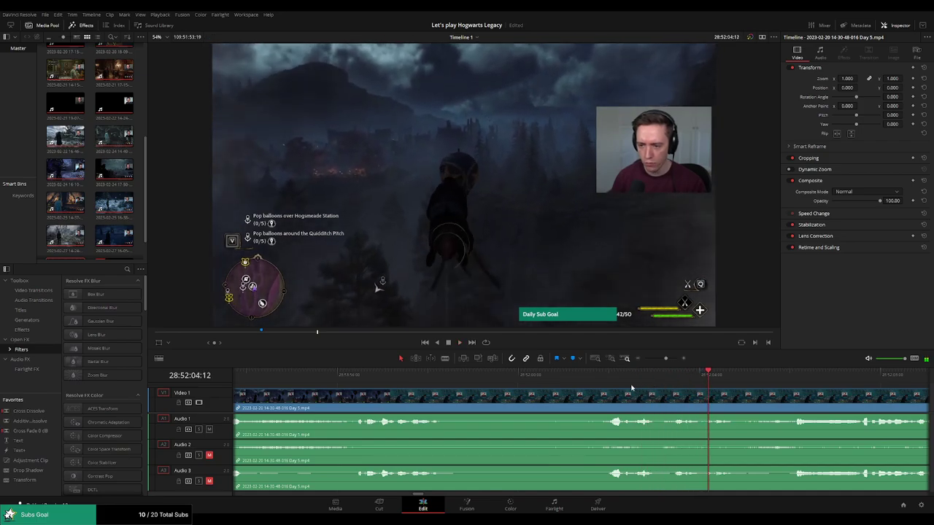
left_click(609, 381)
mouse_move(610, 382)
left_mouse_down()
mouse_move(561, 387)
mouse_move(601, 391)
mouse_move(531, 393)
left_mouse_up()
key("ctrl+b")
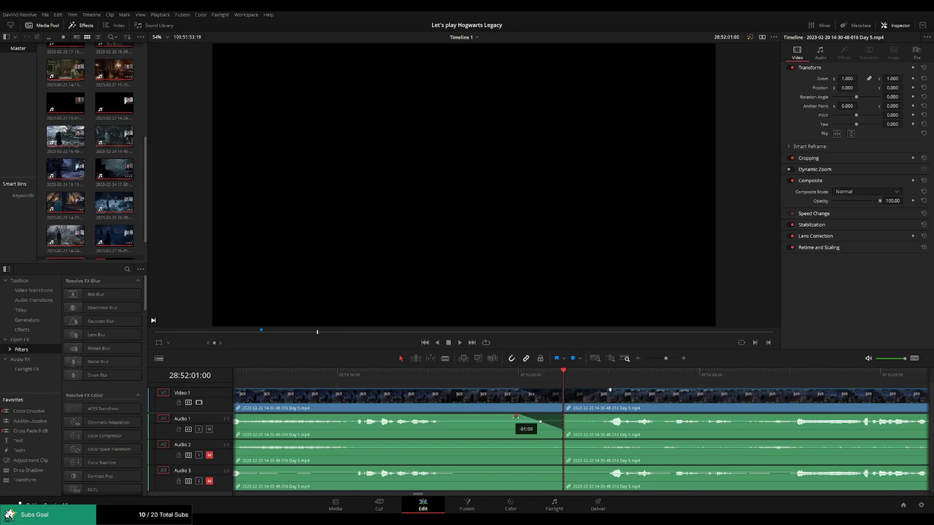
- Add fades at the 28:52:01:00 cut on Audio 1 and Audio 2, then play back the transition
left_click_drag(576, 418, 616, 418)
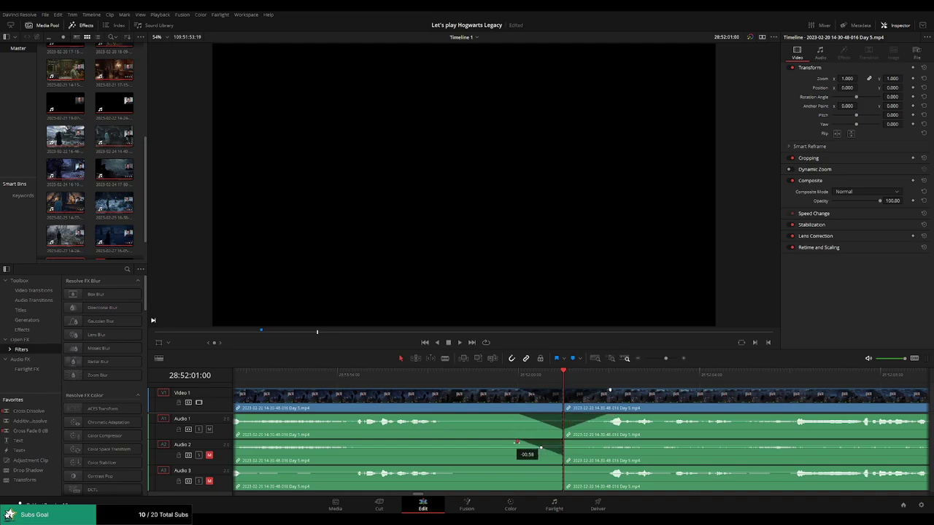
left_click_drag(564, 441, 610, 442)
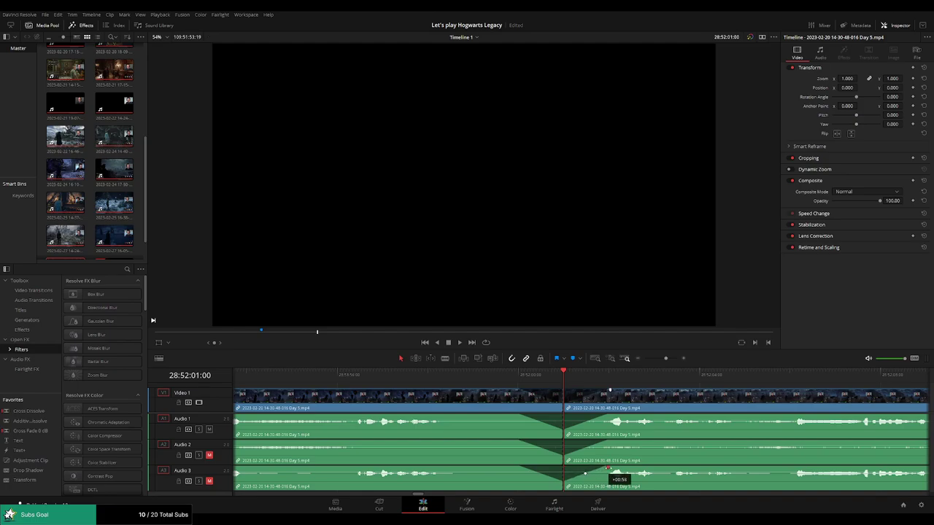
key("space")
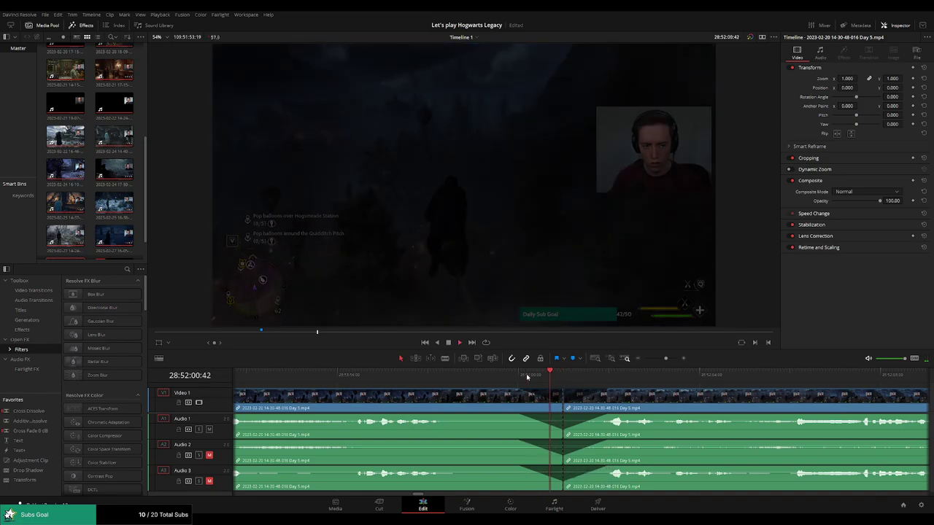
key("ctrl+minus")
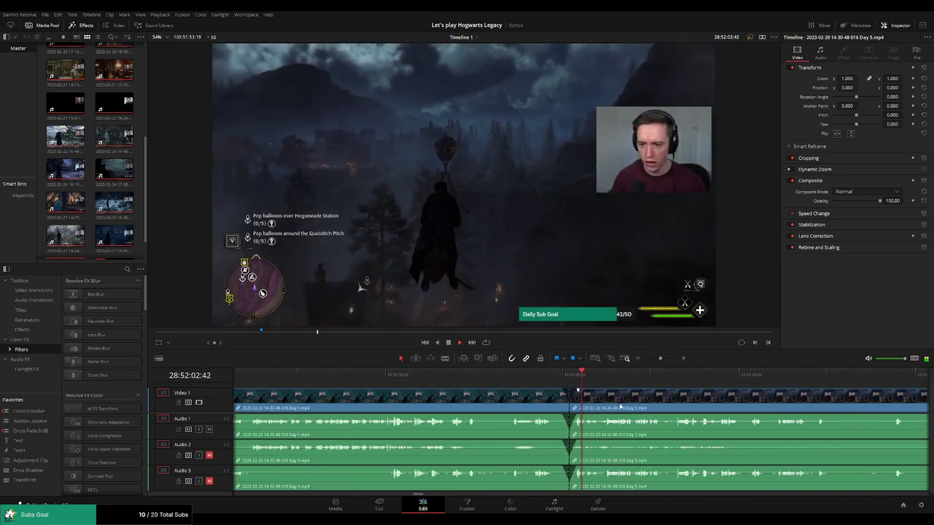
- Zoom the timeline out, stop playback and select the gap between the two Day 5 clips
key("ctrl+minus")
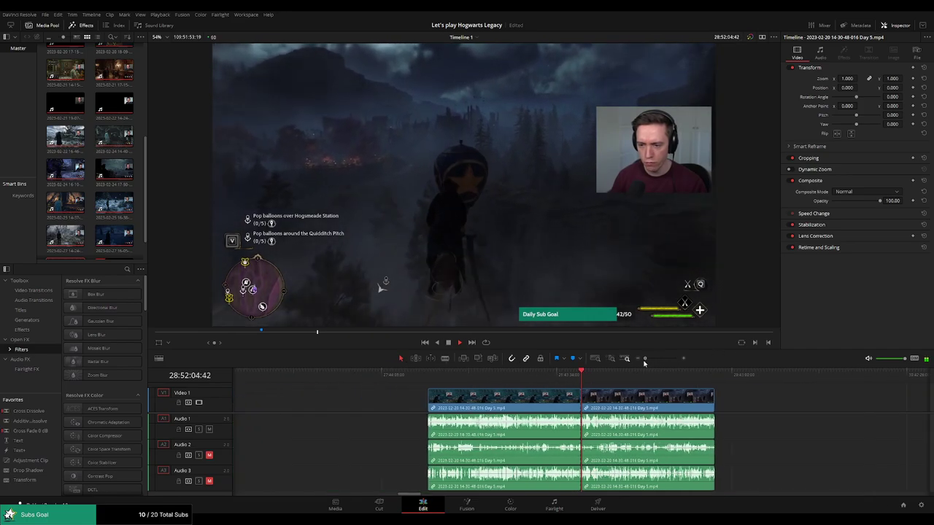
key("ctrl+minus")
scroll(750, 412, "right", 3)
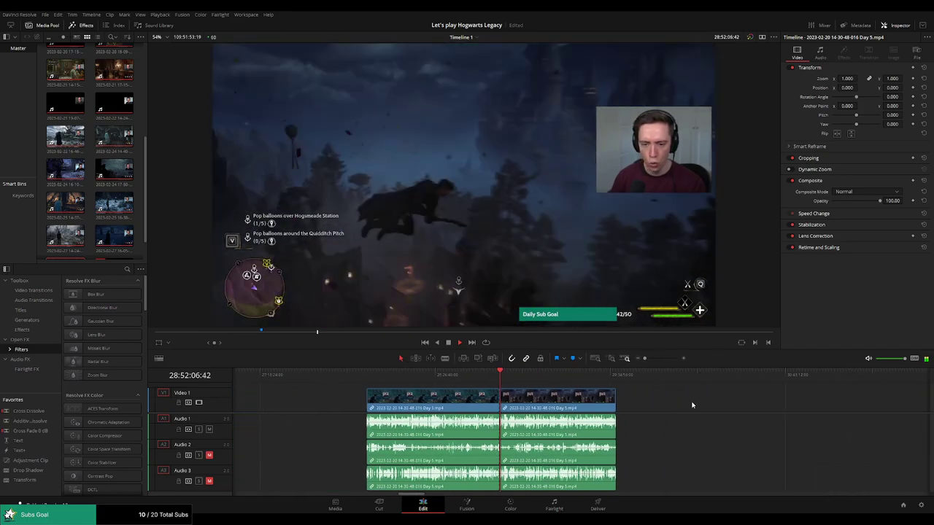
left_click(370, 379)
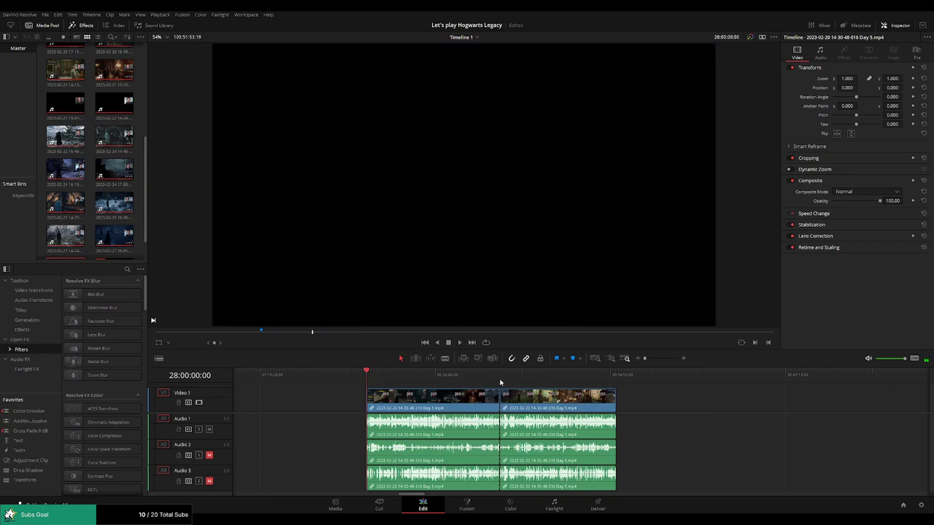
scroll(538, 392, "right", 7)
left_click_drag(372, 398, 613, 398)
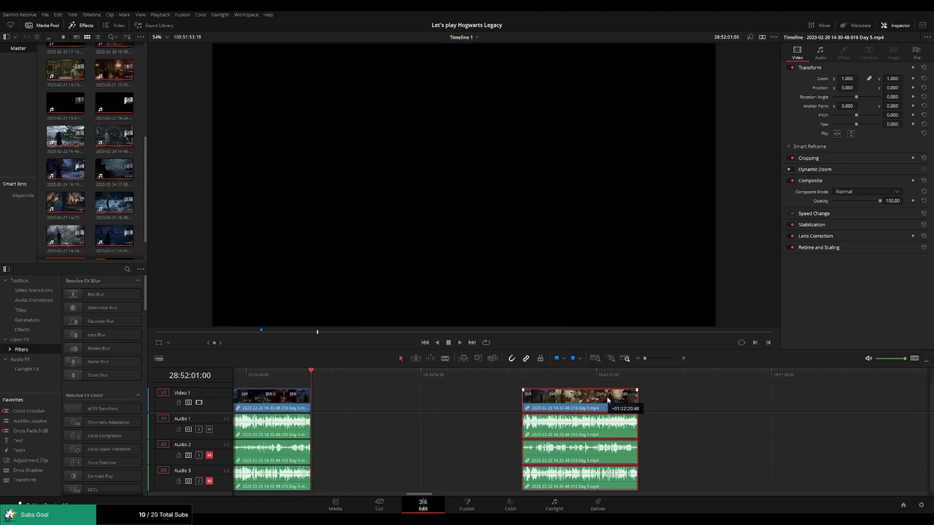
left_click(448, 399)
- Slide the right-hand clip toward the first and scroll right until Day 5 part 2 appears
scroll(398, 395, "left", 1)
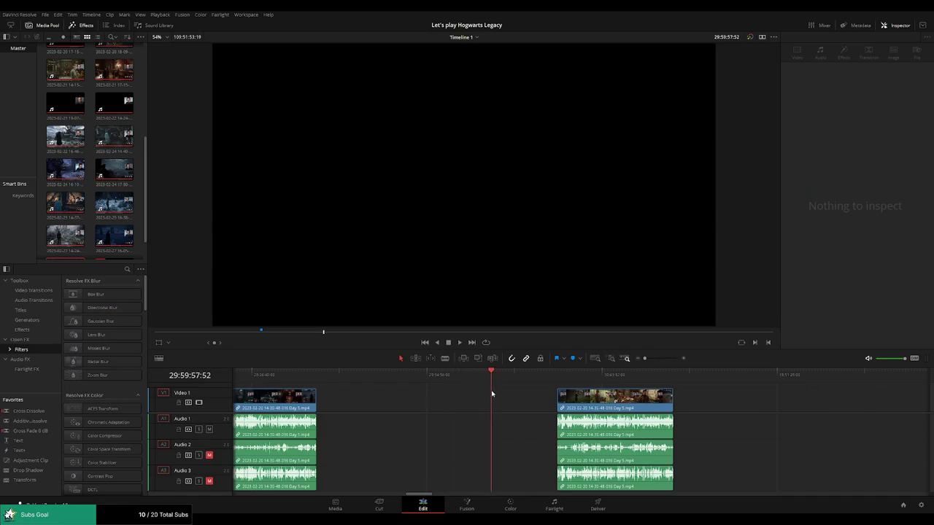
scroll(571, 387, "up", 3)
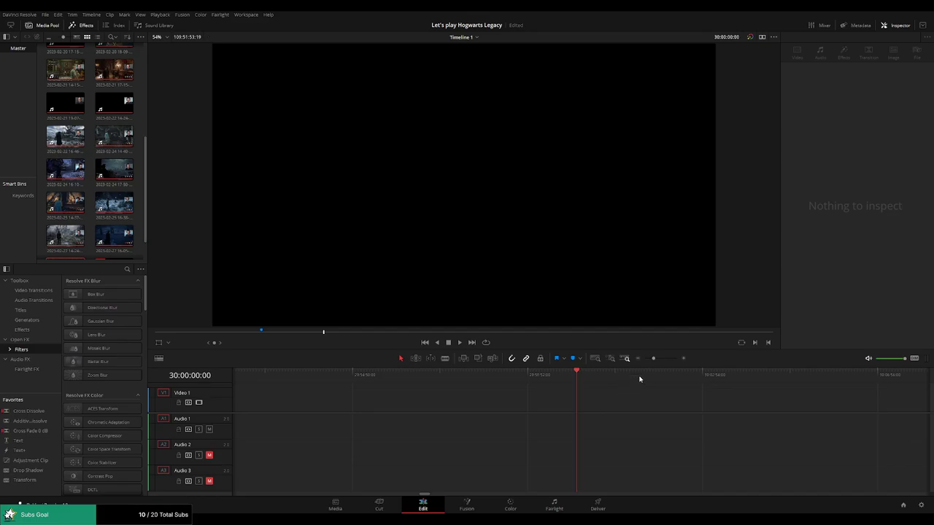
scroll(639, 379, "down", 3)
left_click_drag(706, 397, 641, 403)
scroll(467, 401, "right", 5)
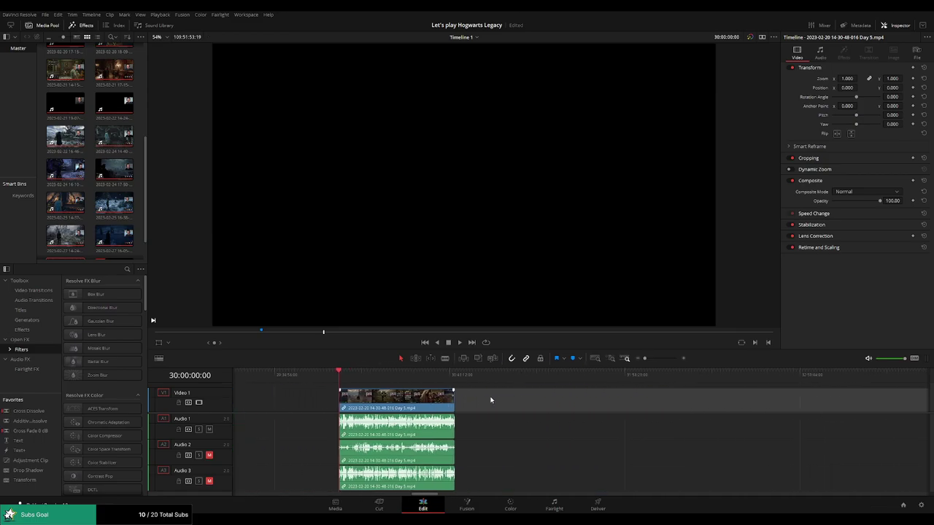
left_click_drag(456, 379, 340, 378)
scroll(628, 404, "right", 3)
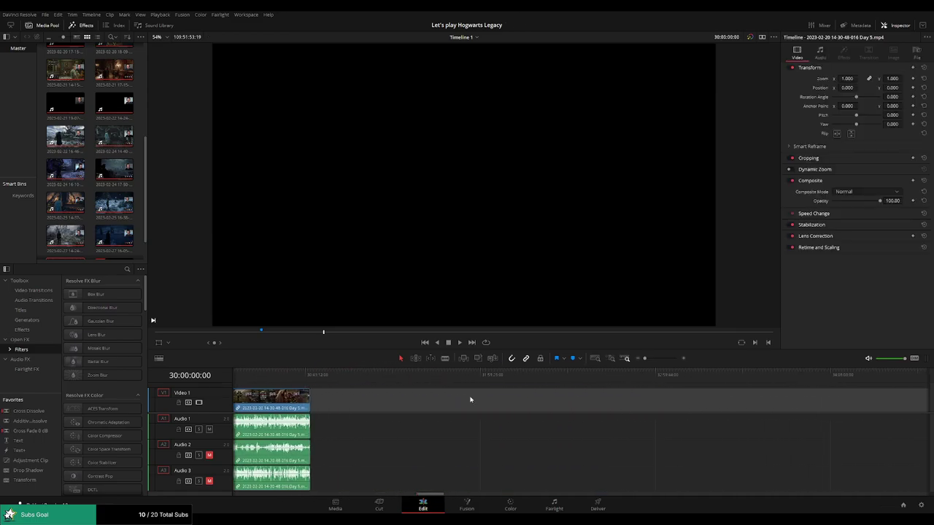
scroll(628, 404, "right", 5)
scroll(650, 406, "right", 5)
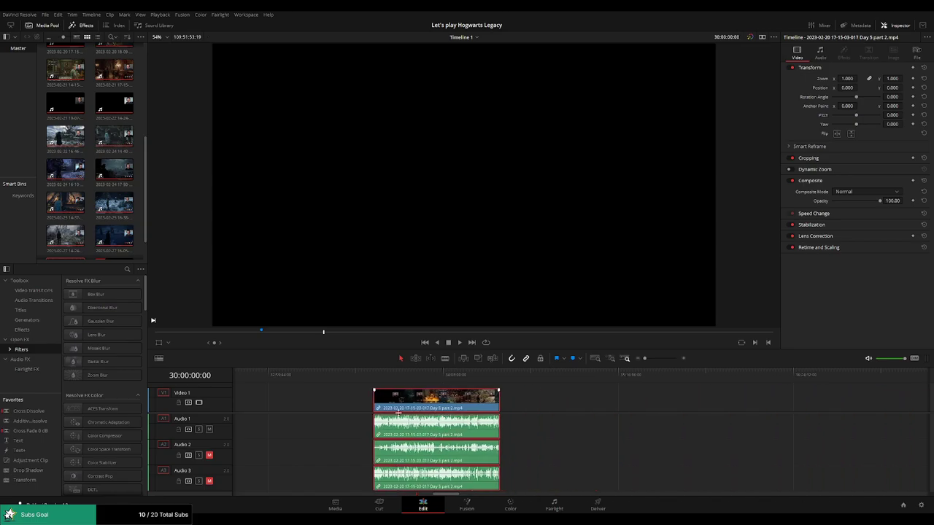
- Butt Day 5 part 2 against the end of Day 5 near 30:45:22, playhead just before the join
left_click_drag(858, 409, 710, 398)
left_click_drag(838, 409, 387, 406)
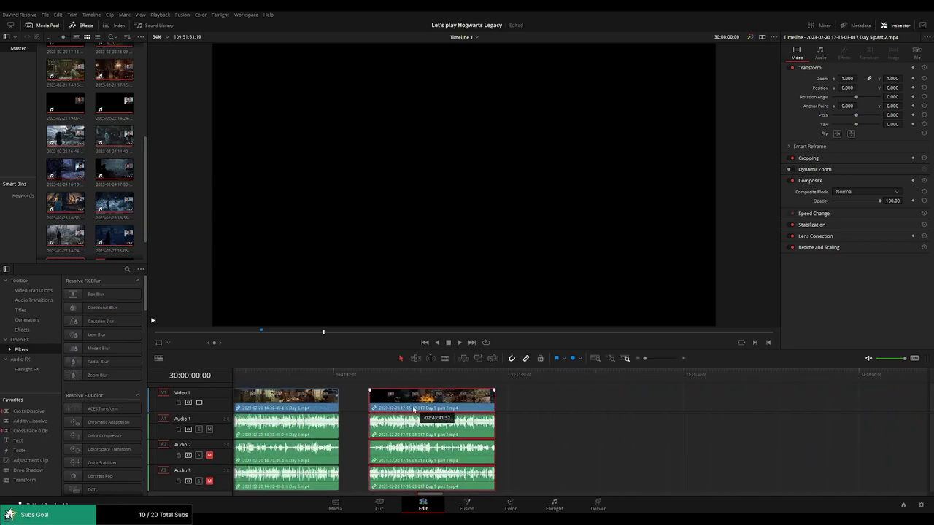
scroll(718, 407, "left", 5)
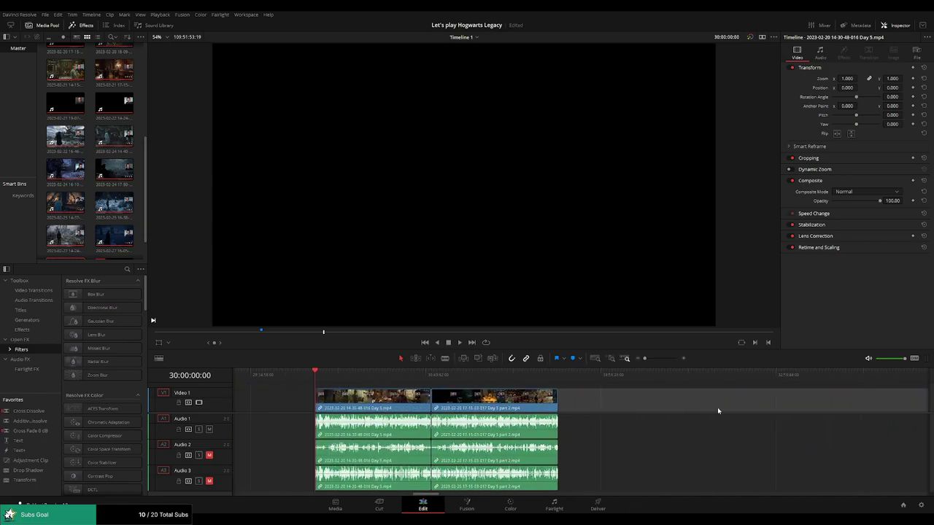
left_click(460, 380)
scroll(588, 398, "up", 3)
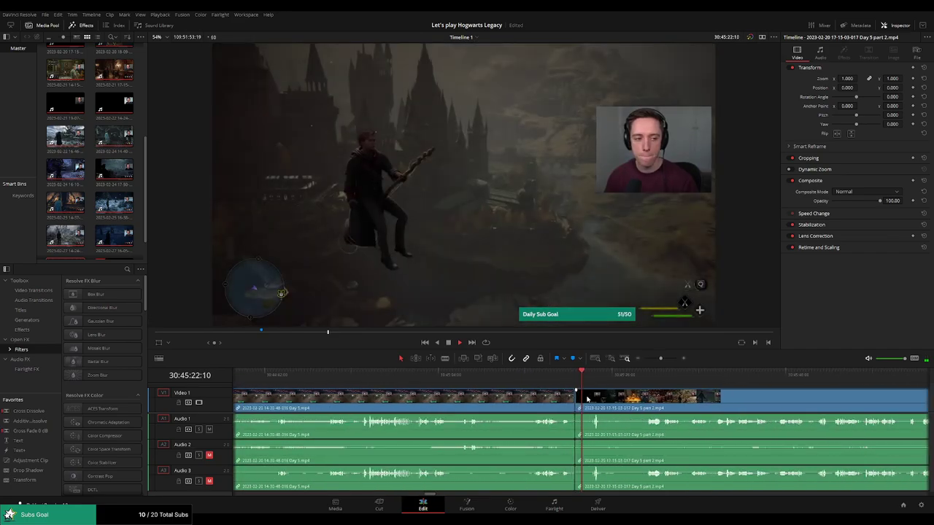
left_click(412, 381)
- Play across the join into Day 5 part 2 and undo the edit-point change there
left_click(491, 381)
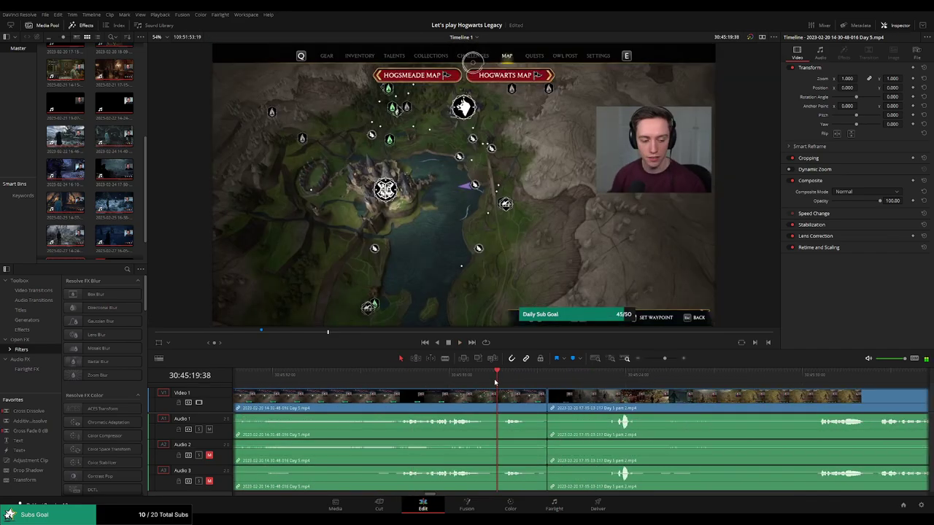
key("space")
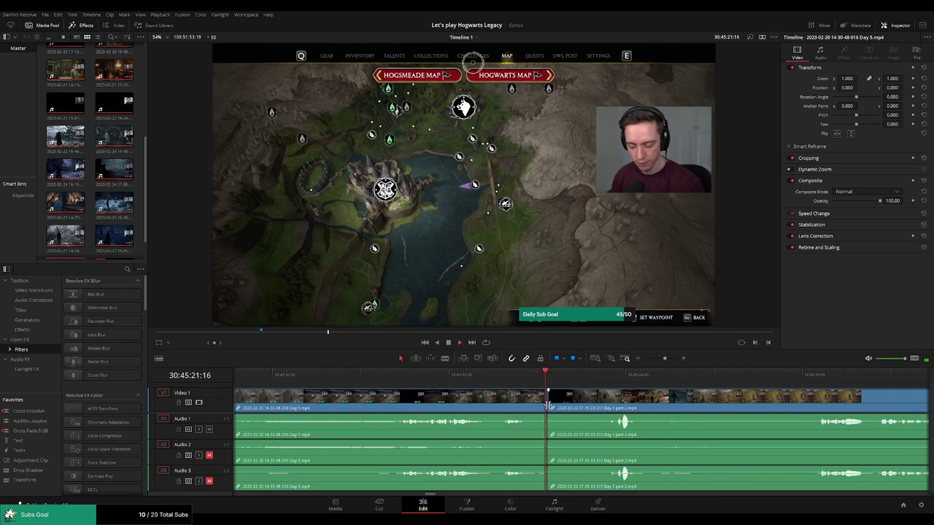
key("ctrl+z")
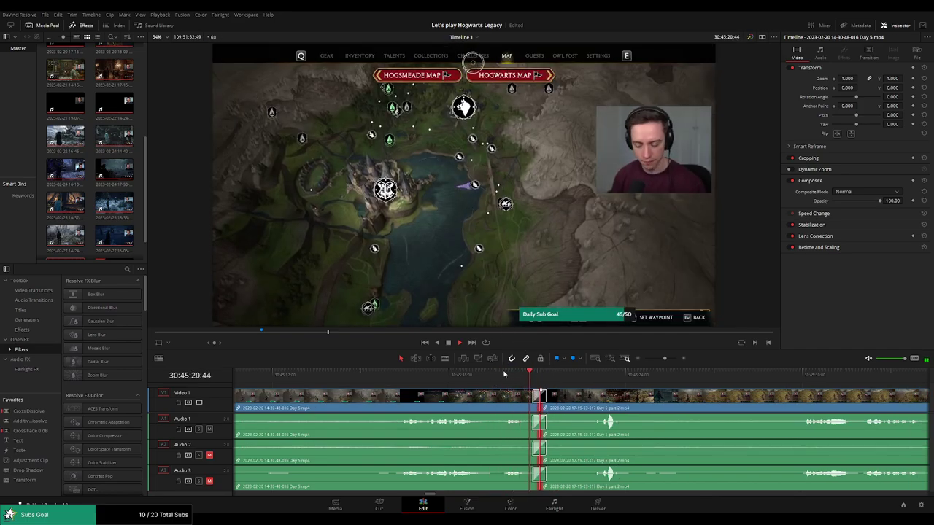
left_click(550, 377)
left_click(514, 376)
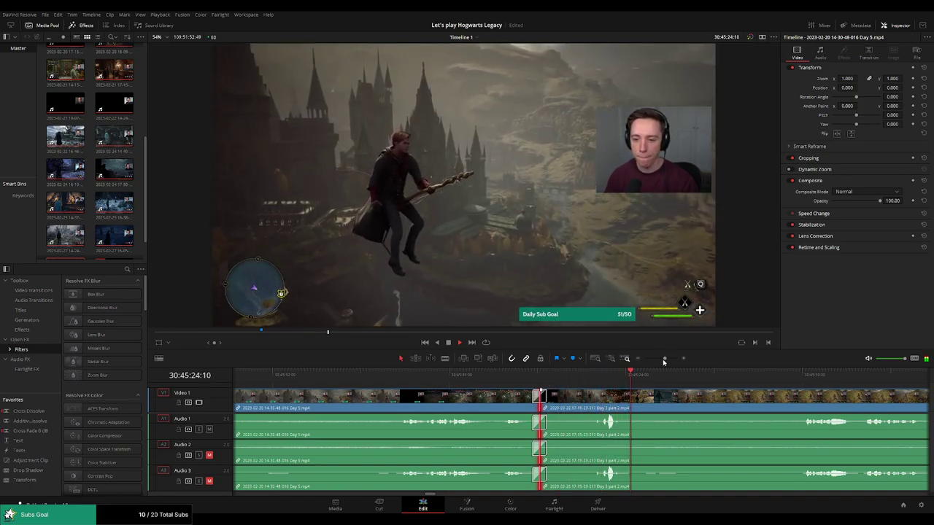
left_click_drag(664, 359, 637, 362)
key("space")
- Scrub and play through the Day 5 part 2 footage to look for the cut point
scroll(438, 387, "right", 4)
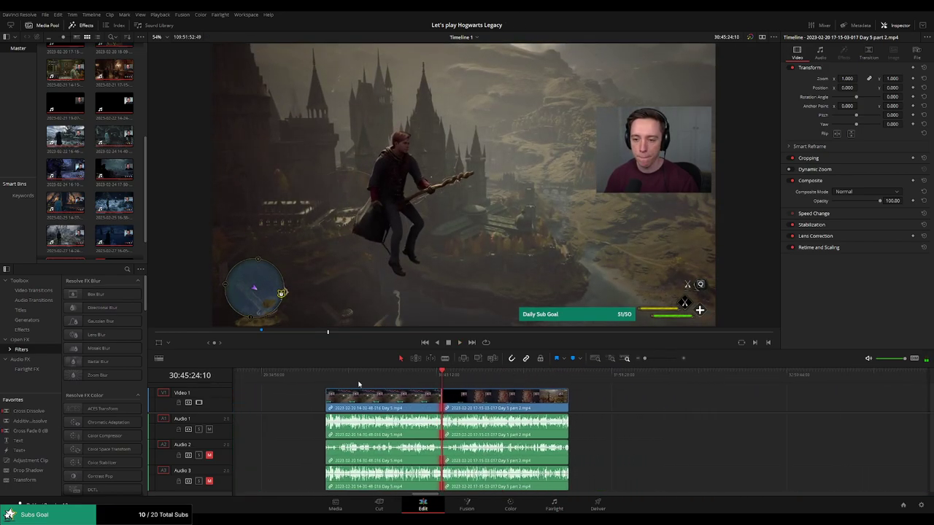
left_click(448, 382)
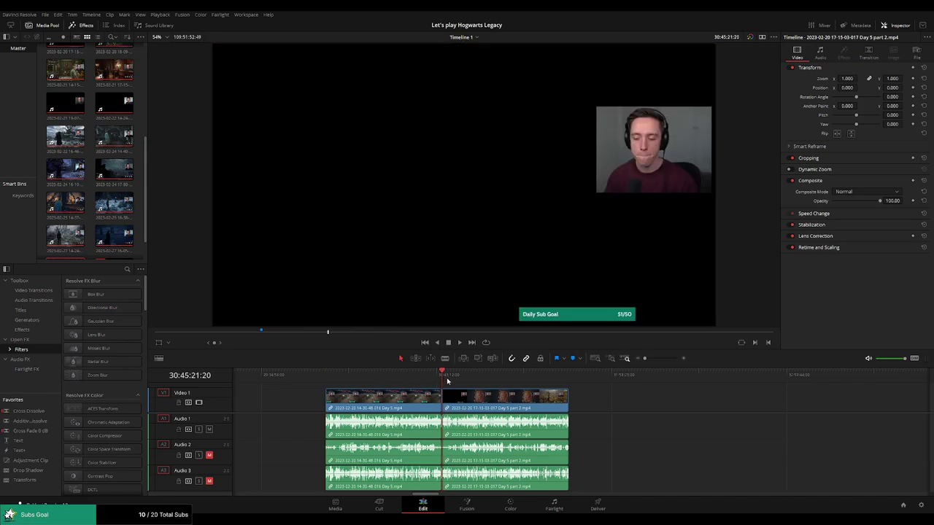
left_click_drag(463, 382, 511, 386)
scroll(569, 392, "up", 4)
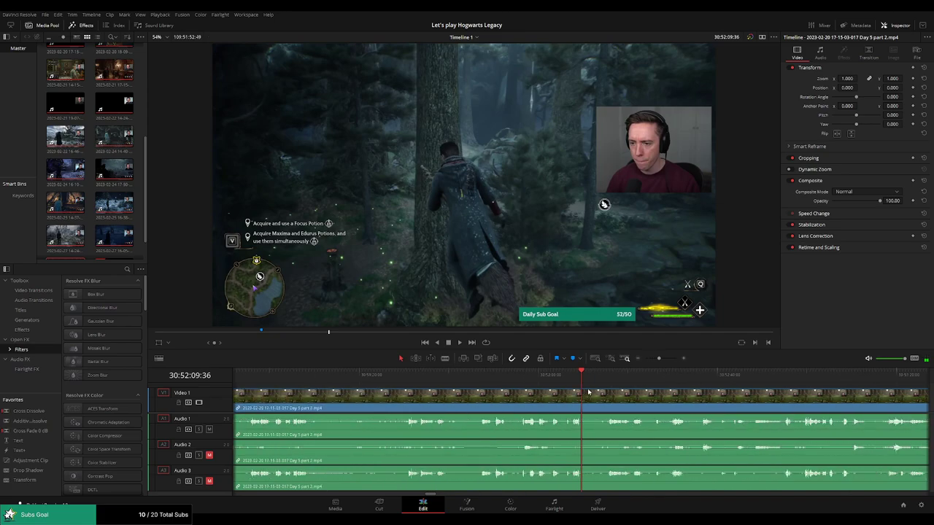
left_click(555, 381)
key("space")
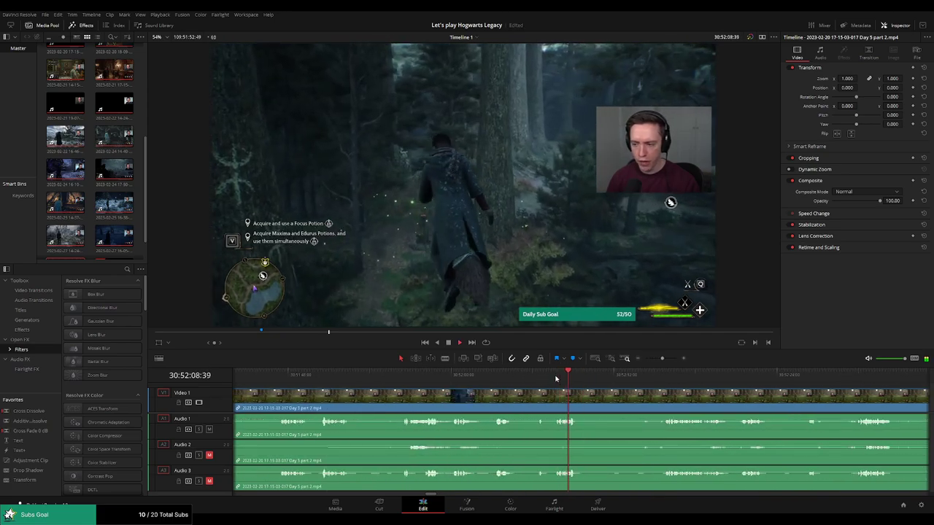
left_click(531, 379)
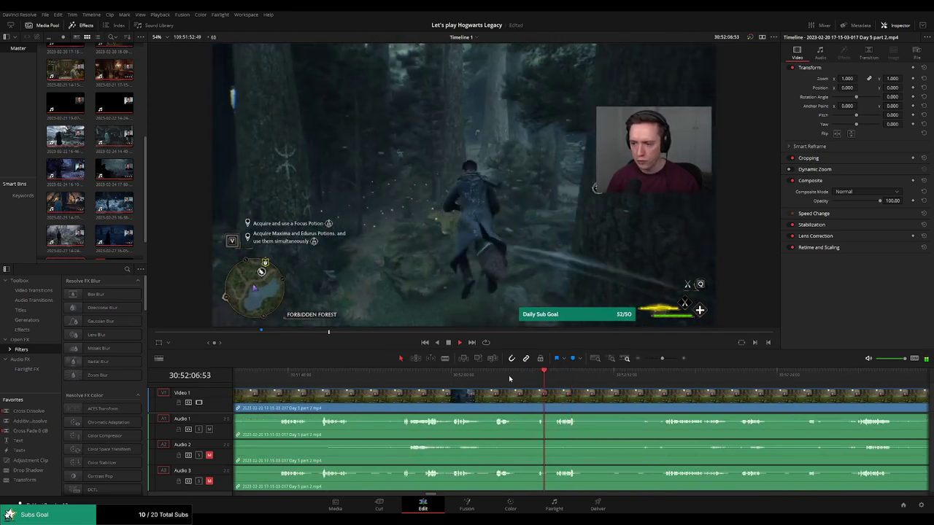
left_click(491, 379)
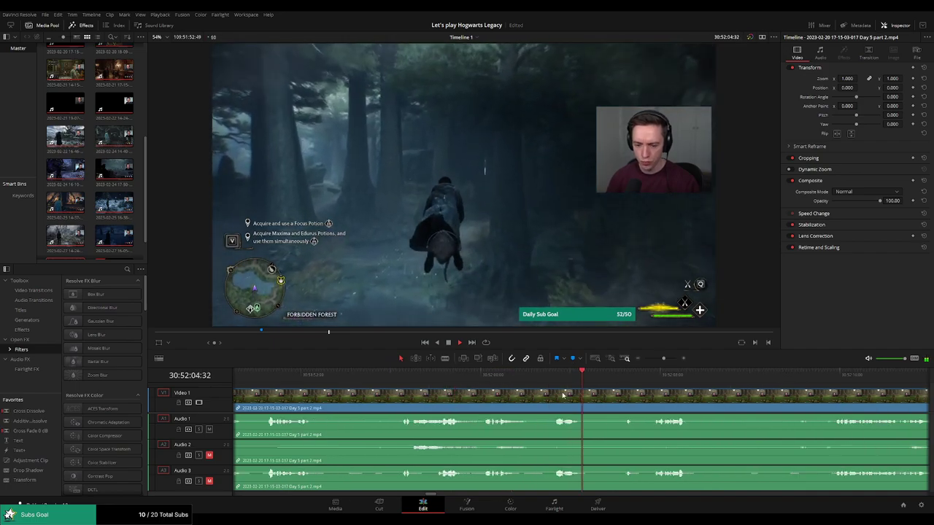
- Split the Day 5 part 2 clip on every track at 30:52:05:40 with the Blade tool
scroll(605, 392, "up", 1)
scroll(475, 387, "left", 2)
left_click(389, 379)
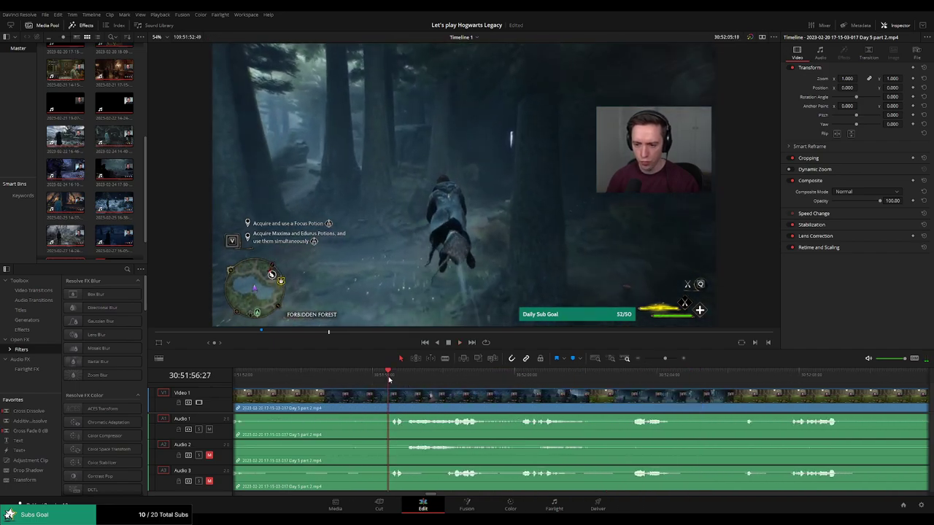
left_click(511, 376)
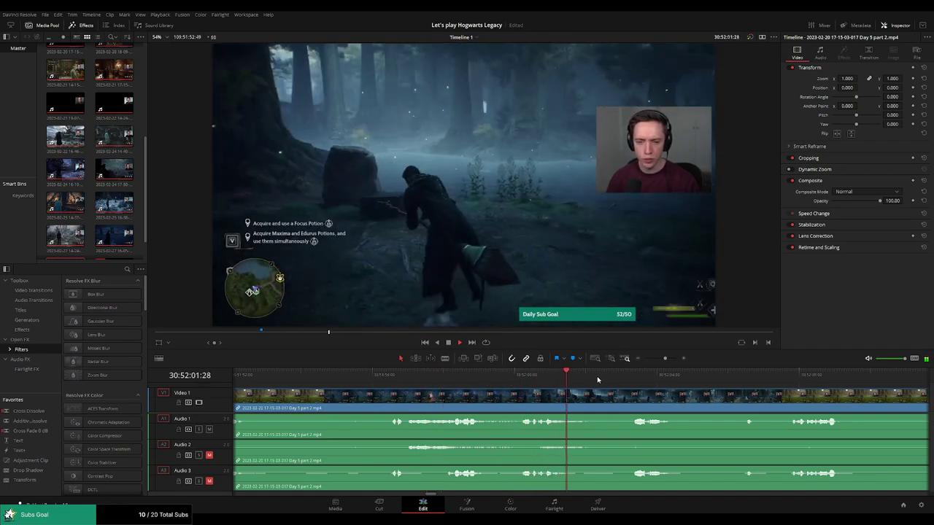
left_click(521, 377)
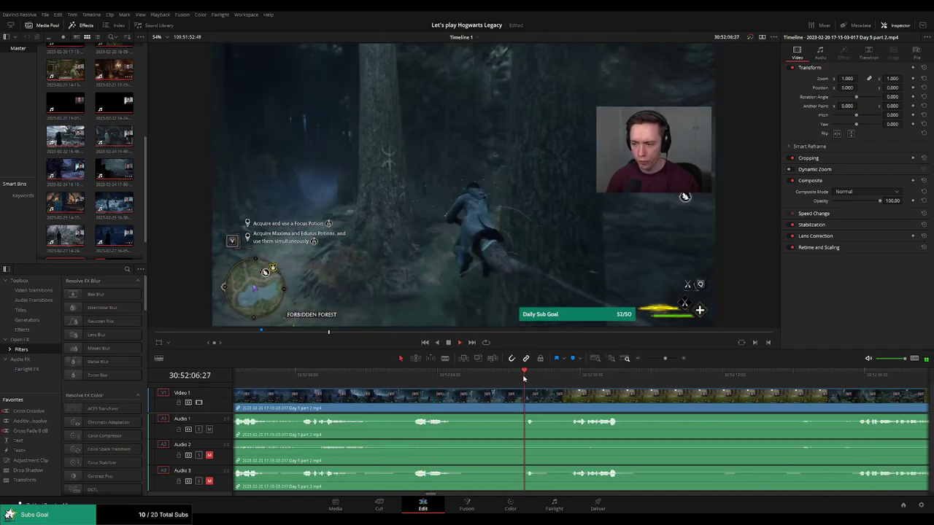
left_click(523, 377)
left_click(527, 377)
mouse_move(526, 378)
left_mouse_down()
mouse_move(497, 380)
mouse_move(530, 394)
mouse_move(494, 392)
left_mouse_up()
left_click(502, 399)
- Add a fade-out and fade-in on Audio 2 and Audio 3 around the 30:52:05:40 cut
key("a")
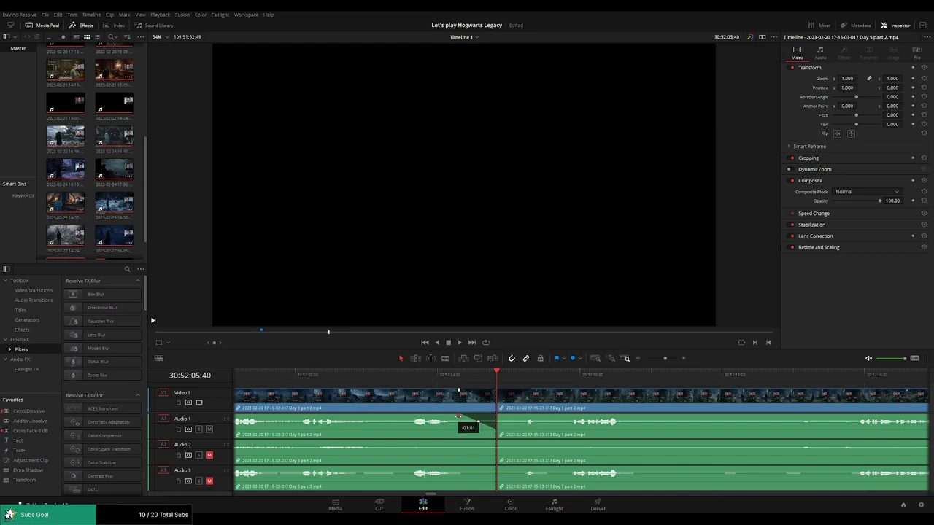
left_click(501, 416)
left_click(502, 417)
left_click(502, 418)
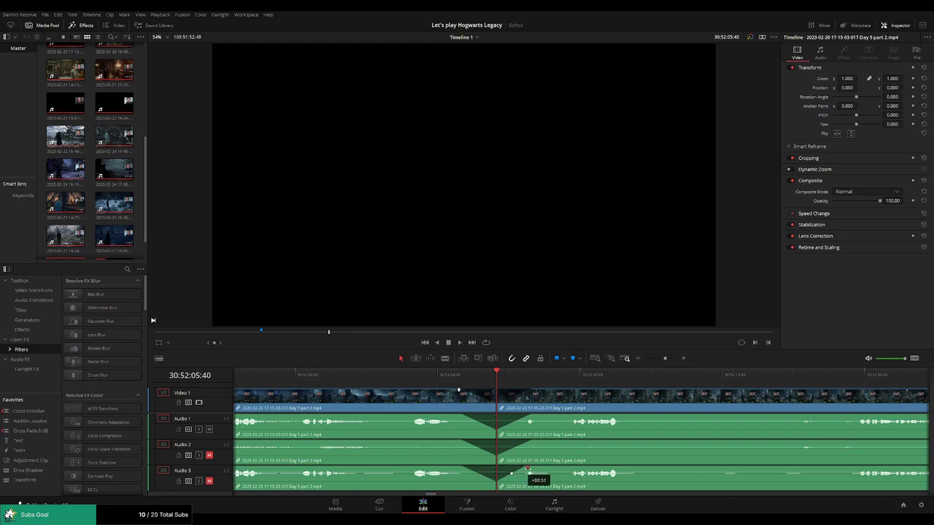
- Play back across the 30:52:05:40 cut to hear the fades, then zoom the timeline out
key("space")
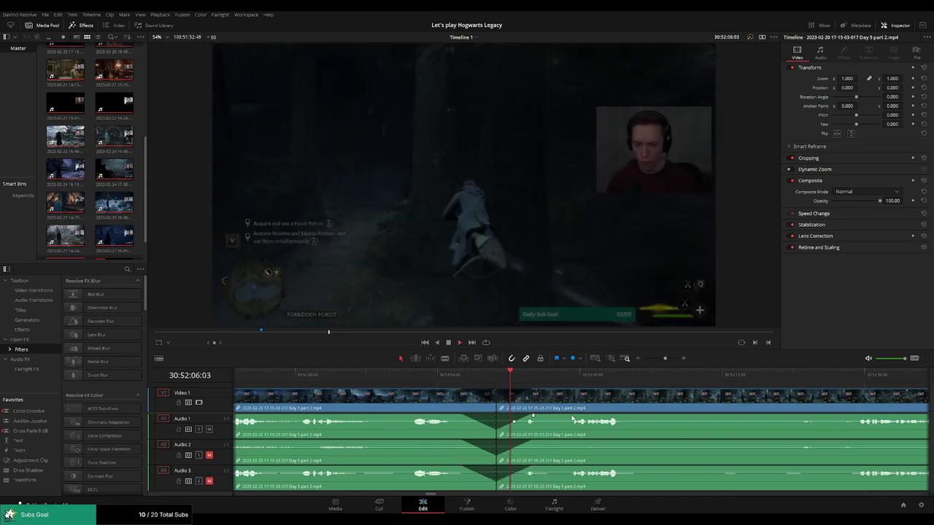
left_click(492, 380)
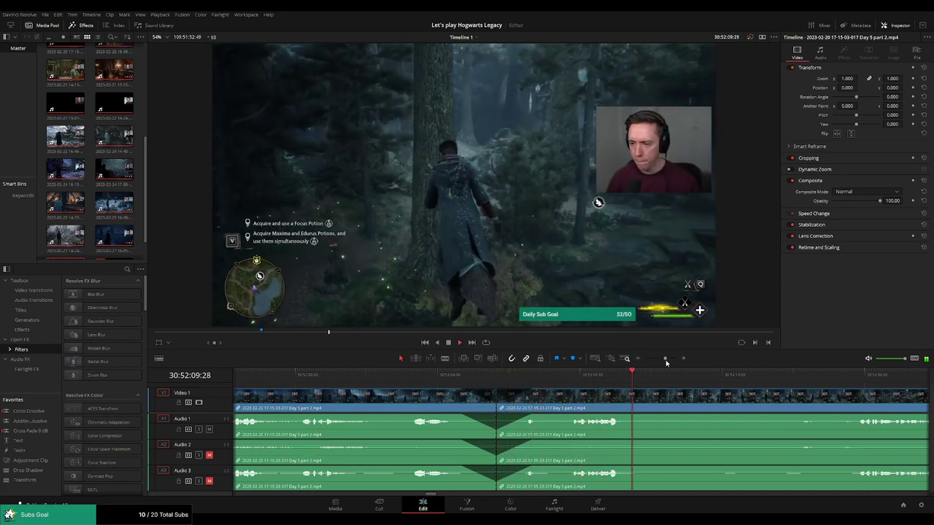
left_click_drag(665, 359, 642, 359)
scroll(483, 403, "right", 5)
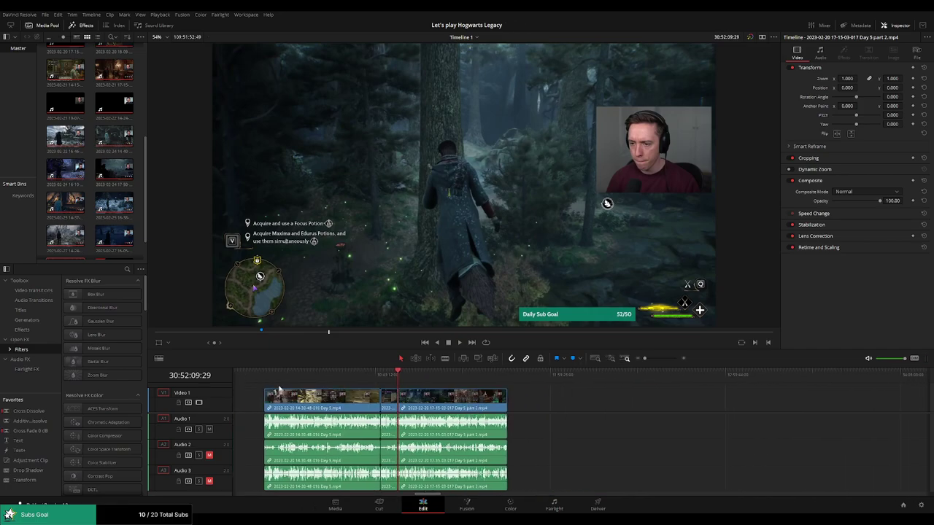
- Move the Day 5 part 2 clip left to the playhead so it starts at 32:00:00:00
key("Home")
scroll(505, 401, "right", 4)
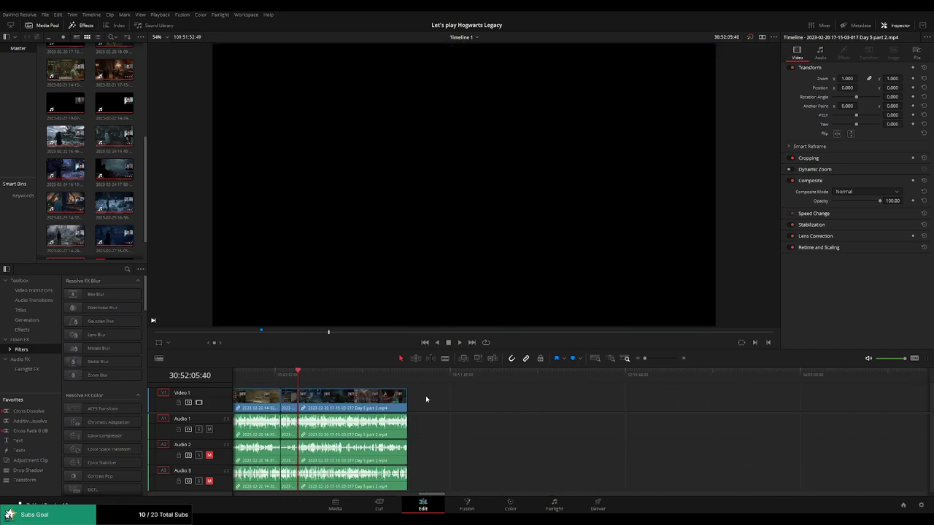
left_click_drag(383, 403, 413, 401)
left_click(413, 400)
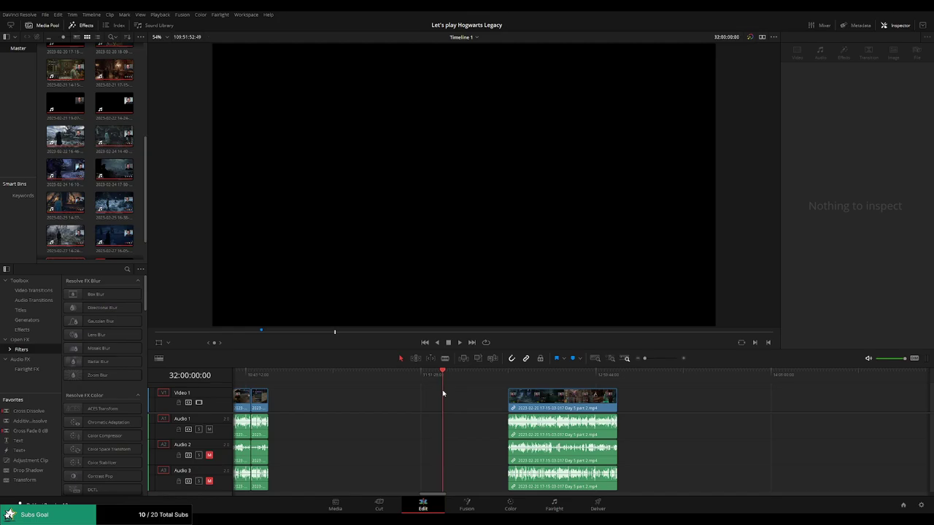
left_click_drag(554, 409, 489, 409)
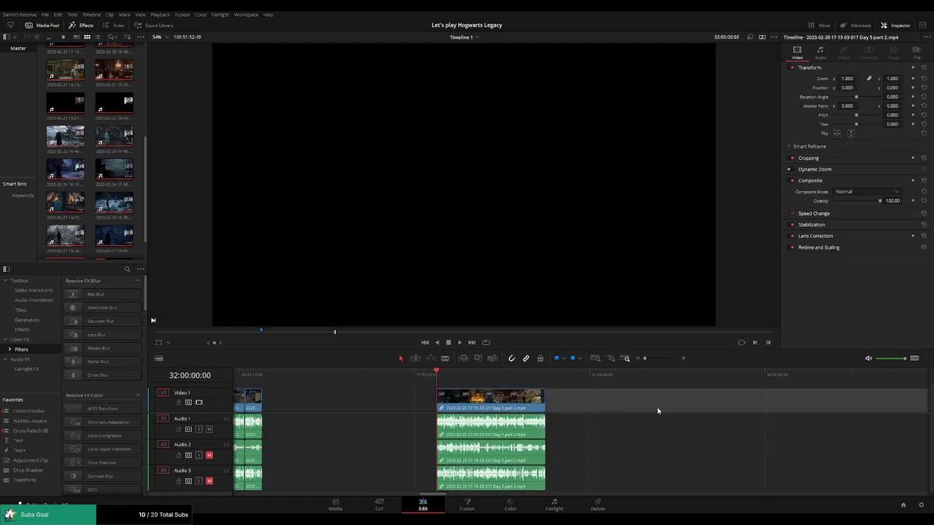
- Check the end of part 2 and undo so Day 5 part 3 sits directly after it
scroll(524, 404, "right", 4)
scroll(490, 411, "right", 1)
left_click(349, 378)
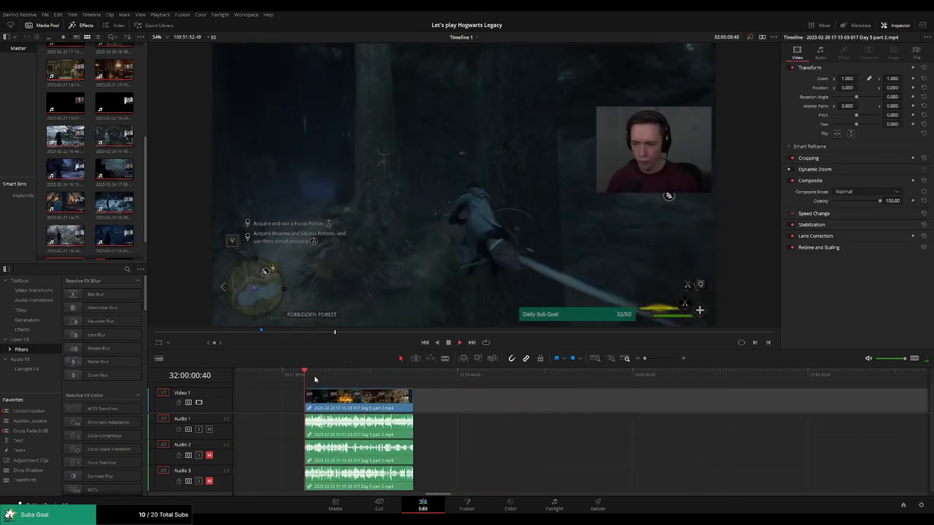
left_click_drag(348, 381, 427, 386)
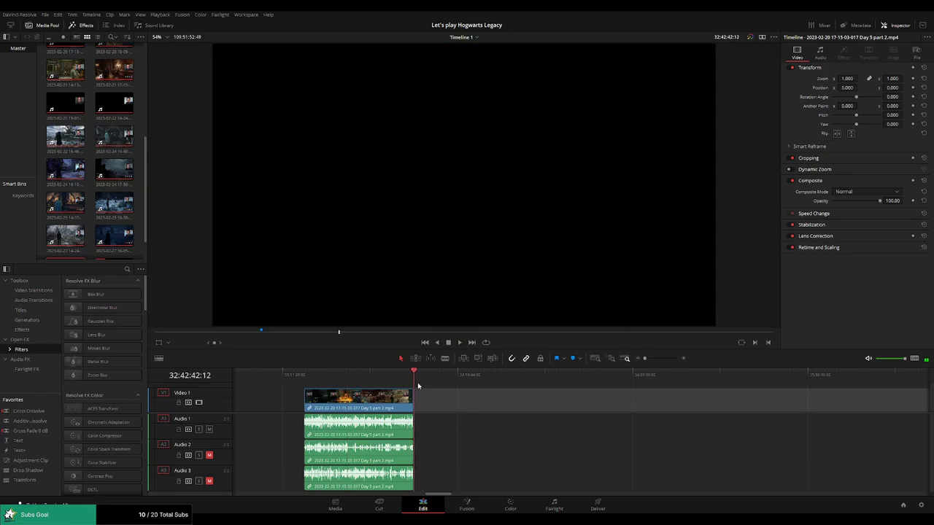
left_click(418, 385)
scroll(448, 384, "right", 1)
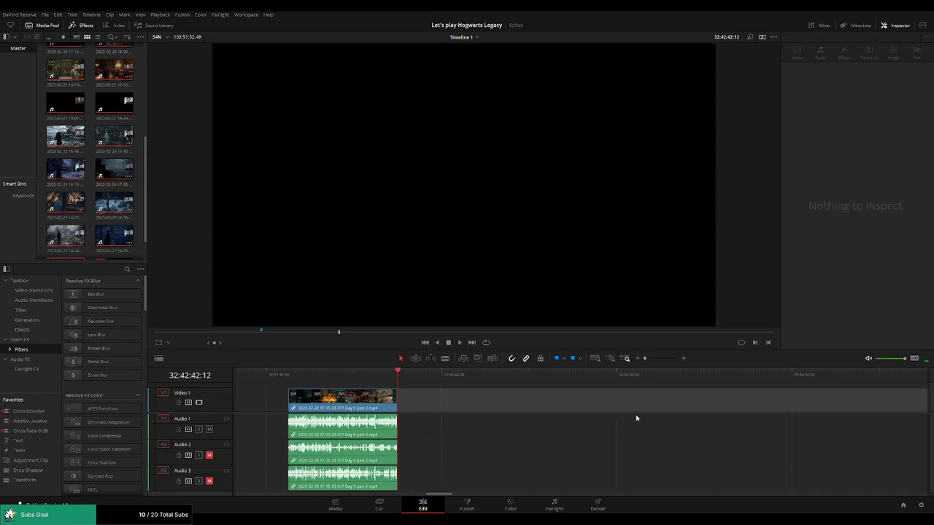
scroll(478, 406, "right", 5)
scroll(562, 408, "left", 4)
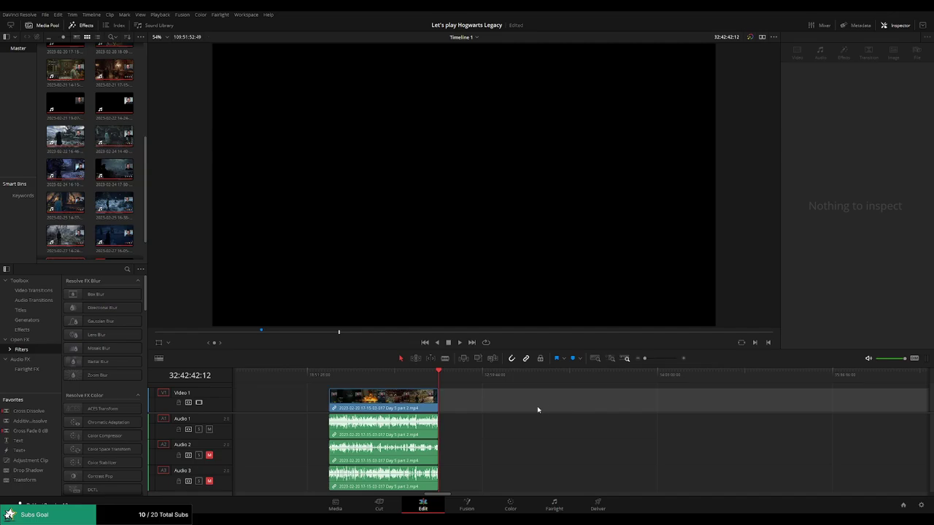
key("ctrl+z")
scroll(613, 411, "up", 3)
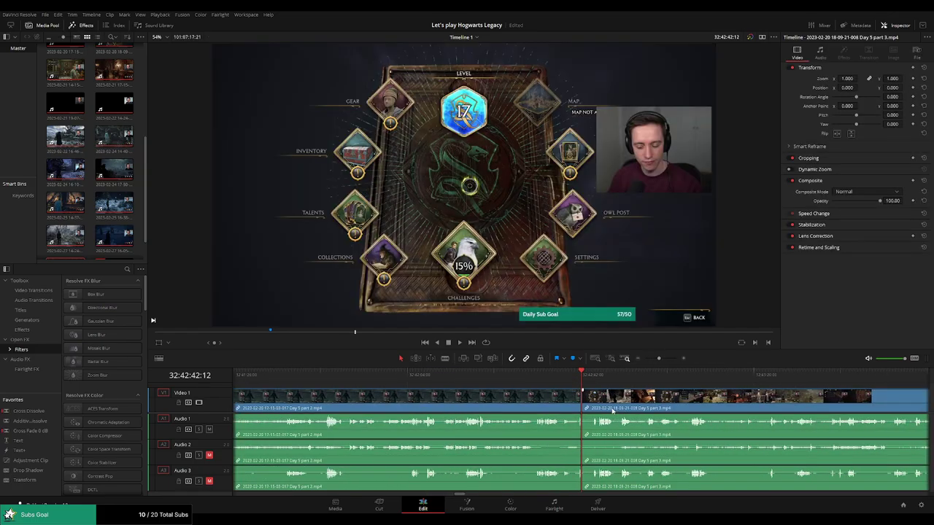
- Split off the unwanted ending of Day 5 part 2 and delete that piece
scroll(613, 410, "up", 2)
left_click_drag(575, 384, 499, 382)
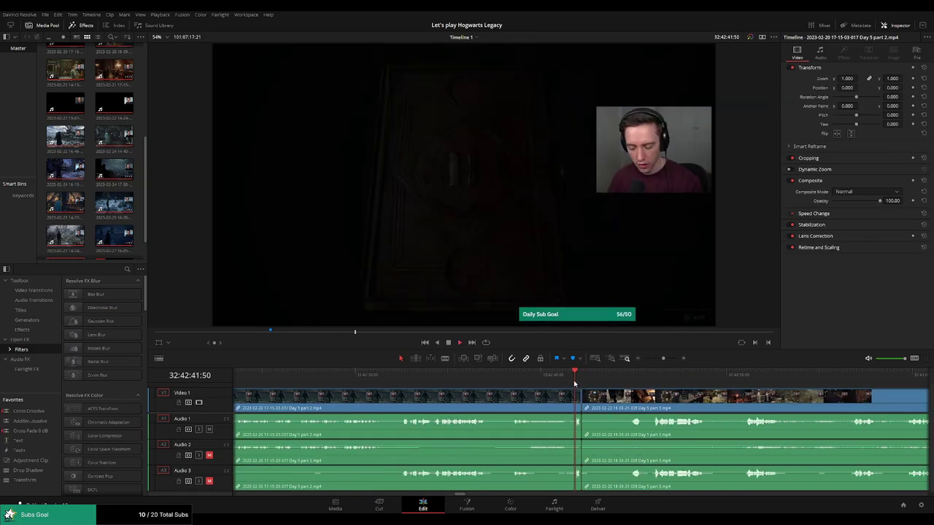
key("space")
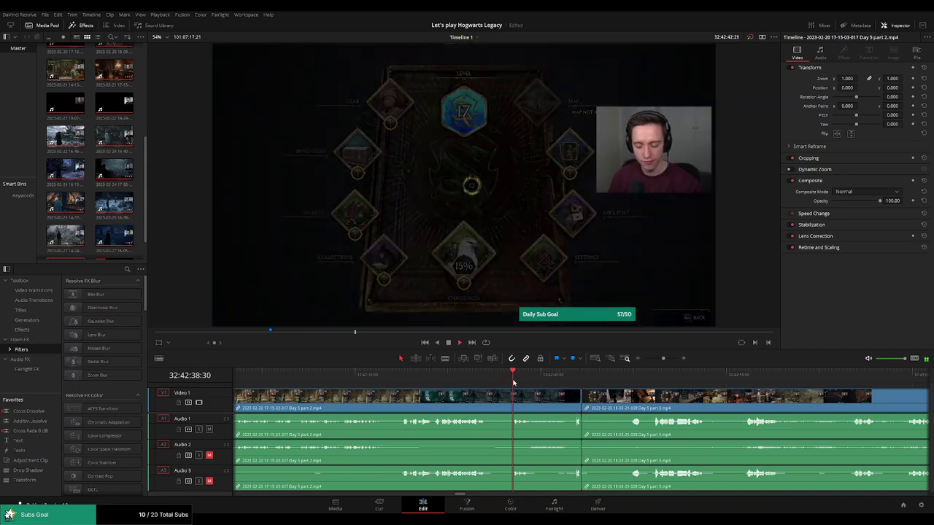
key("space")
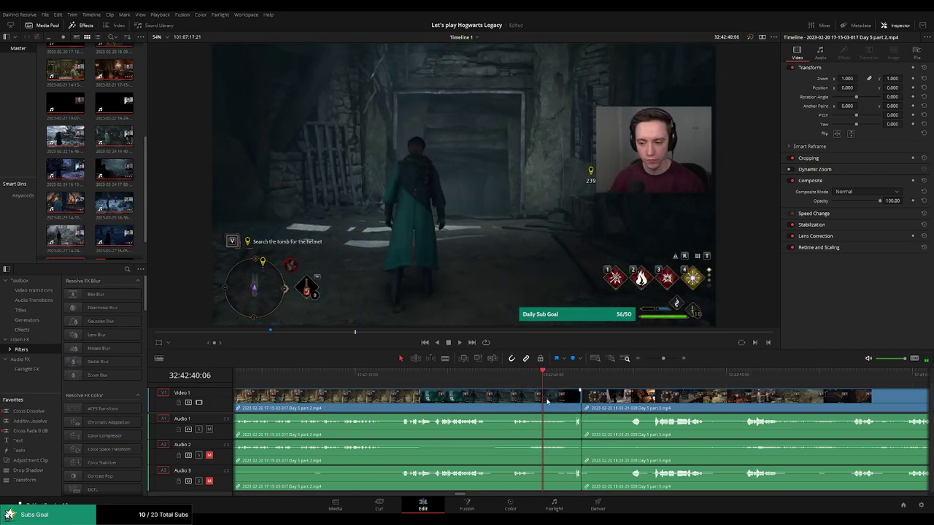
key("ctrl+b")
left_click(568, 403)
key("BackSpace")
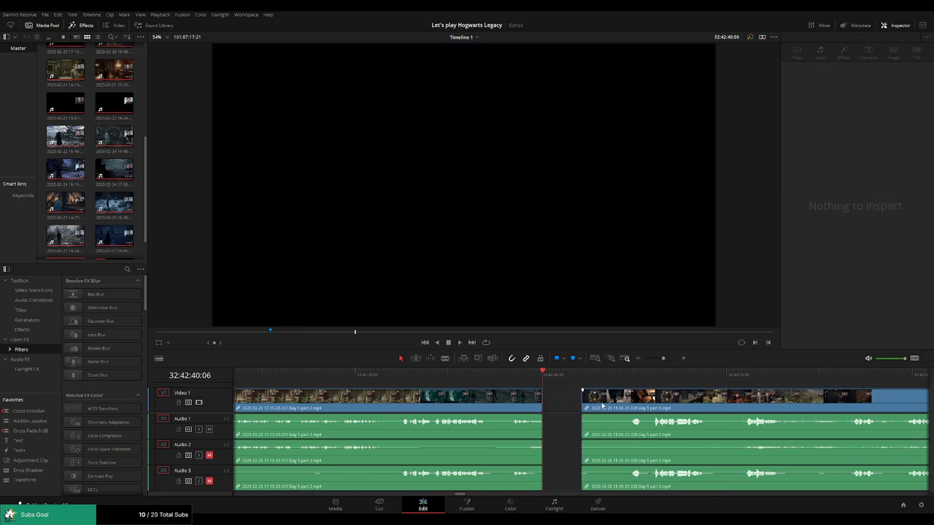
- Close the gap so part 3 follows at about 32:42:40, add a cross dissolve and review it
left_click(562, 403)
key("BackSpace")
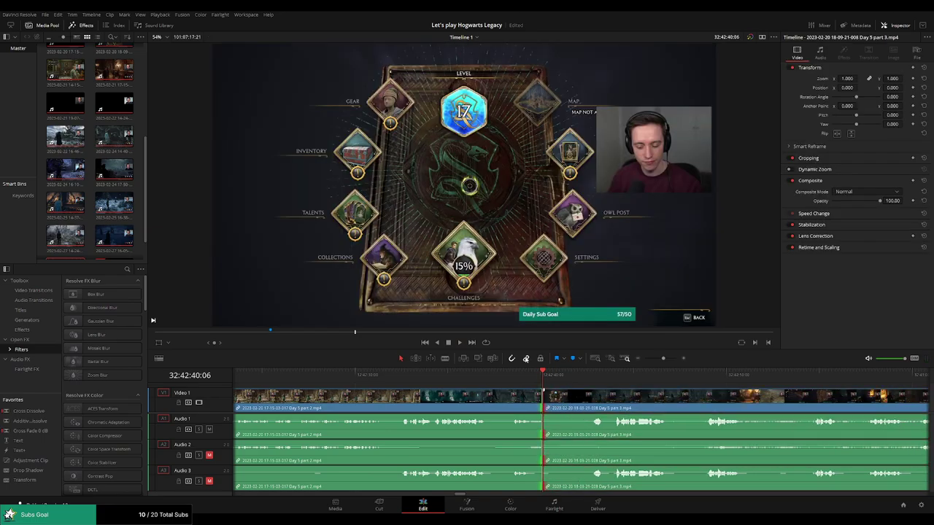
key("ctrl+t")
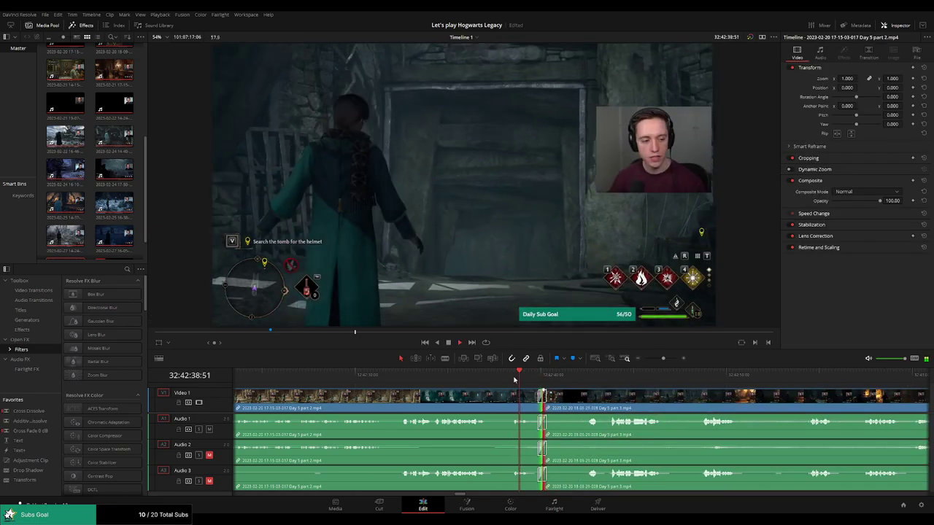
key("space")
left_click(432, 378)
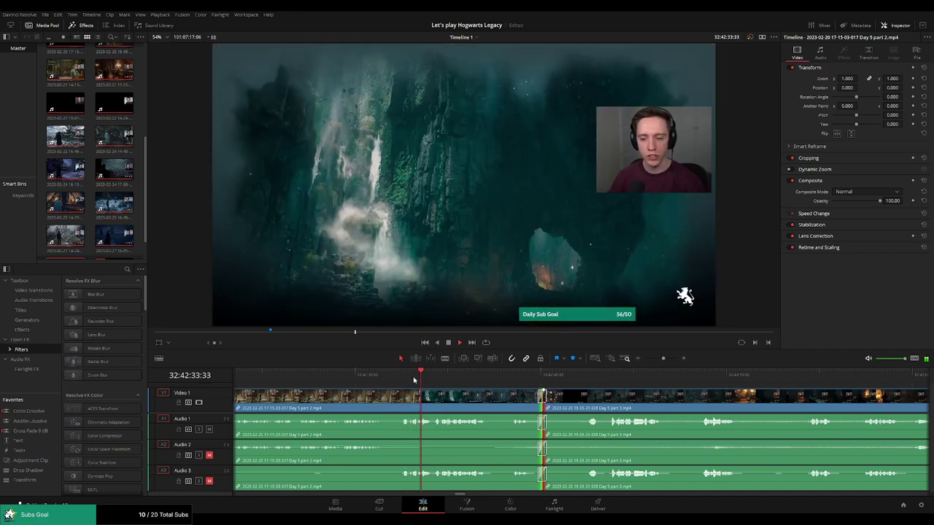
left_click(542, 378)
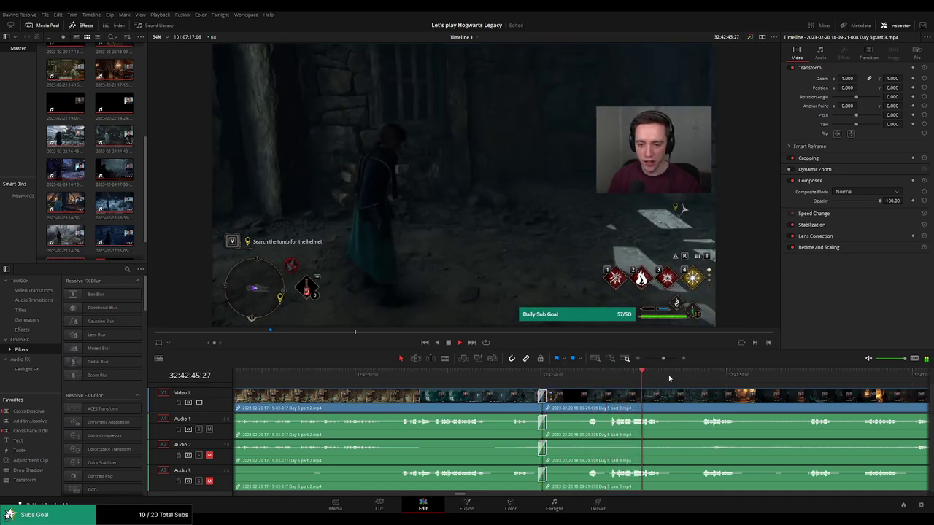
mouse_move(664, 359)
left_mouse_down()
mouse_move(652, 361)
mouse_move(647, 386)
left_mouse_up()
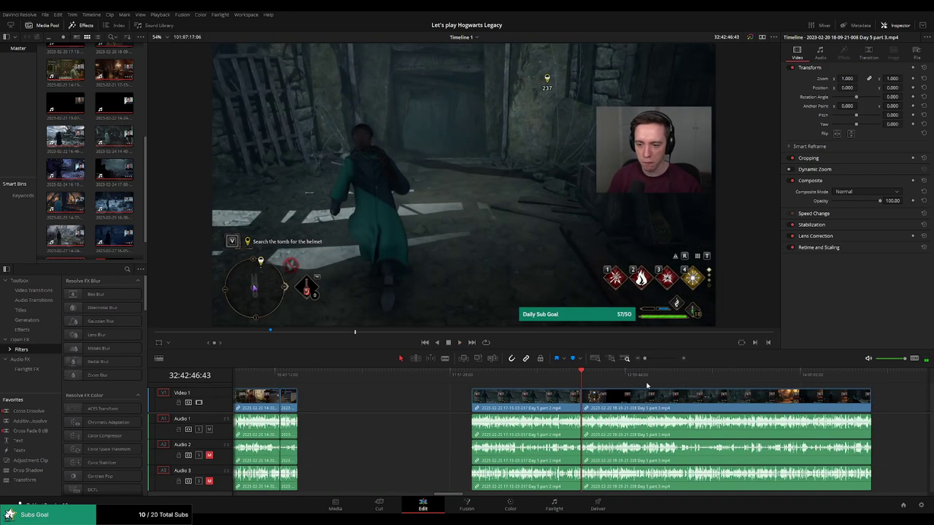
scroll(675, 404, "right", 3)
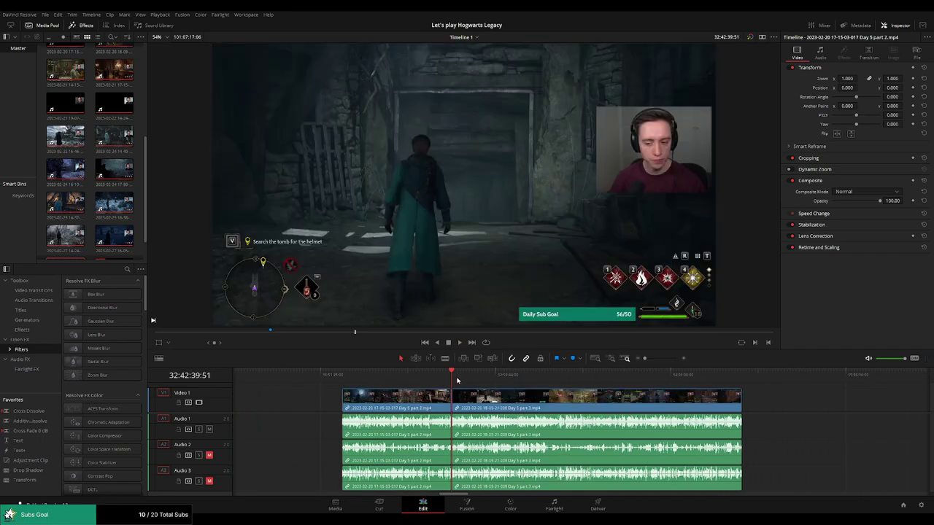
- Play through Day 5 part 3, settle on 32:52:17:00 and blade the video and three audio tracks there
mouse_move(451, 381)
left_mouse_down()
mouse_move(478, 381)
mouse_move(452, 381)
left_mouse_up()
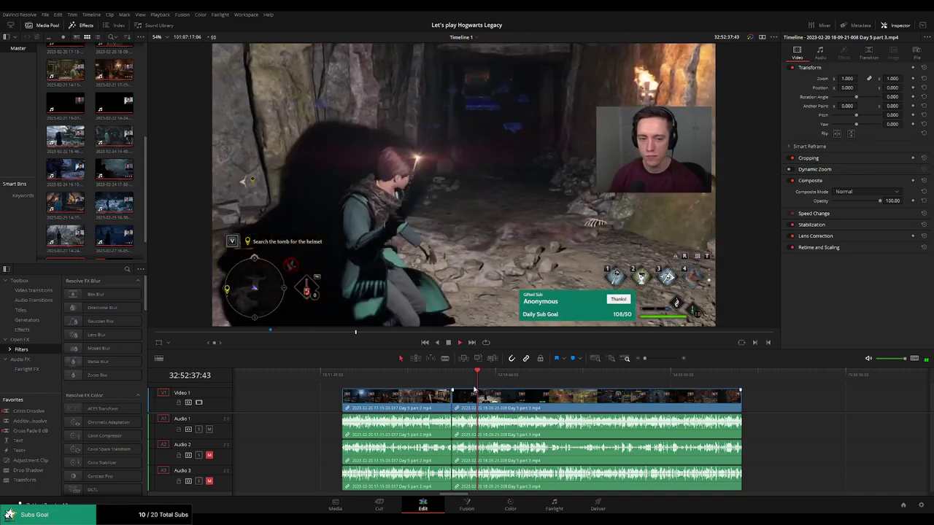
scroll(452, 381, "up", 3)
key("space")
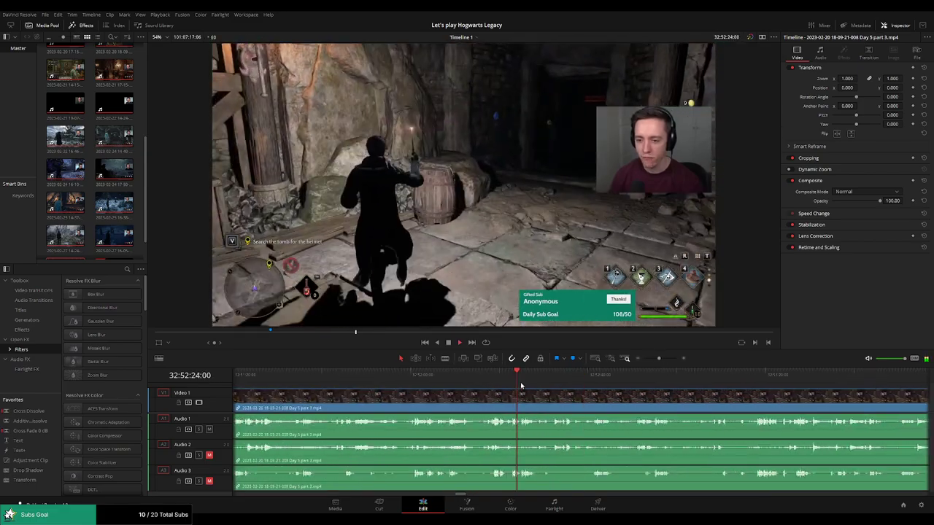
mouse_move(515, 377)
left_mouse_down()
mouse_move(504, 380)
mouse_move(552, 379)
mouse_move(321, 377)
mouse_move(559, 373)
left_mouse_up()
scroll(612, 384, "up", 2)
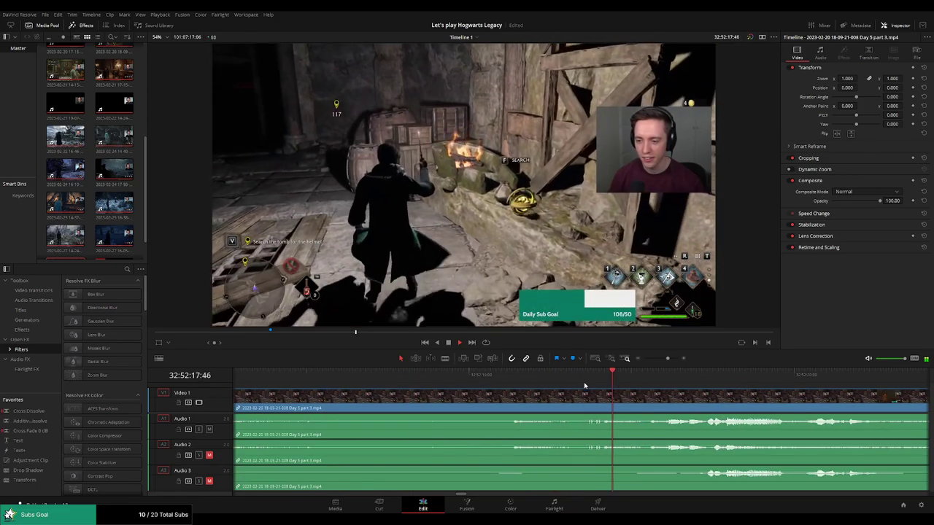
left_click(575, 374)
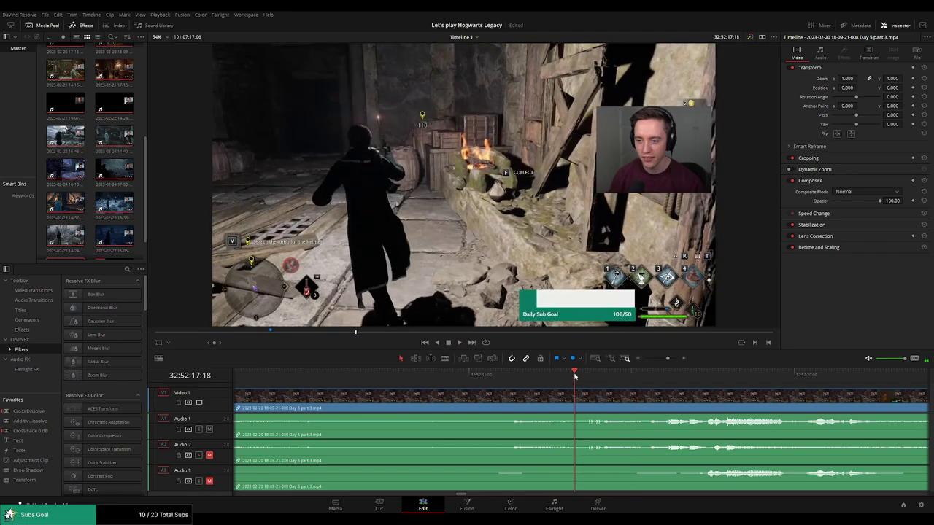
mouse_move(576, 376)
left_mouse_down()
mouse_move(564, 377)
mouse_move(590, 379)
mouse_move(552, 387)
left_mouse_up()
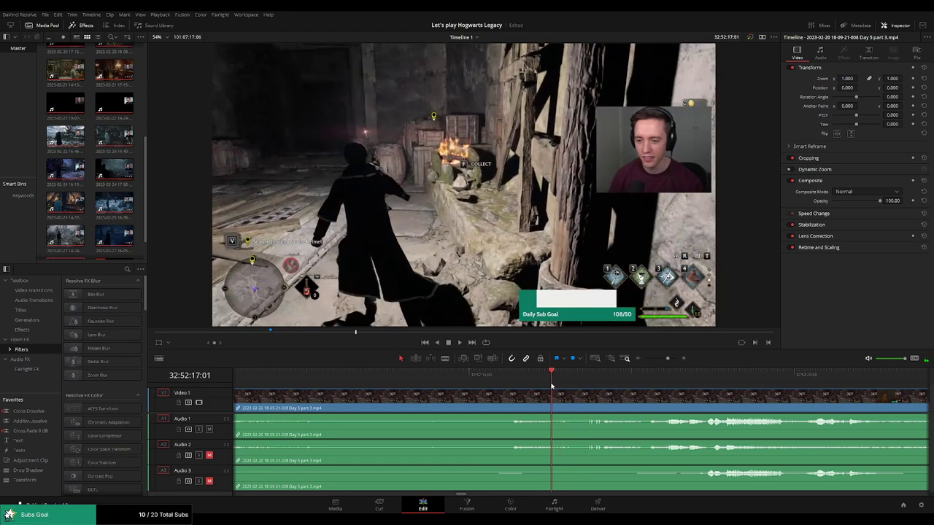
key("b")
left_click(552, 400)
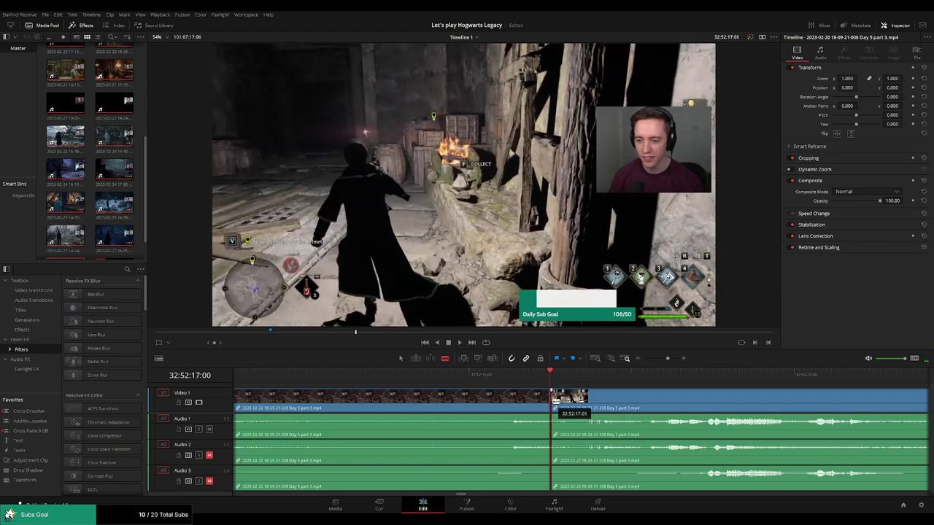
key("a")
mouse_move(554, 400)
left_mouse_down()
mouse_move(591, 400)
mouse_move(548, 393)
left_mouse_up()
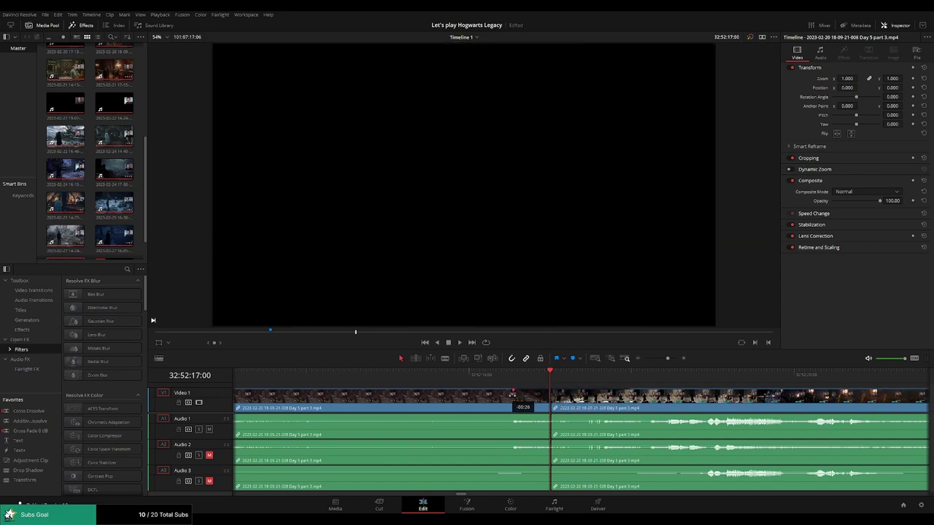
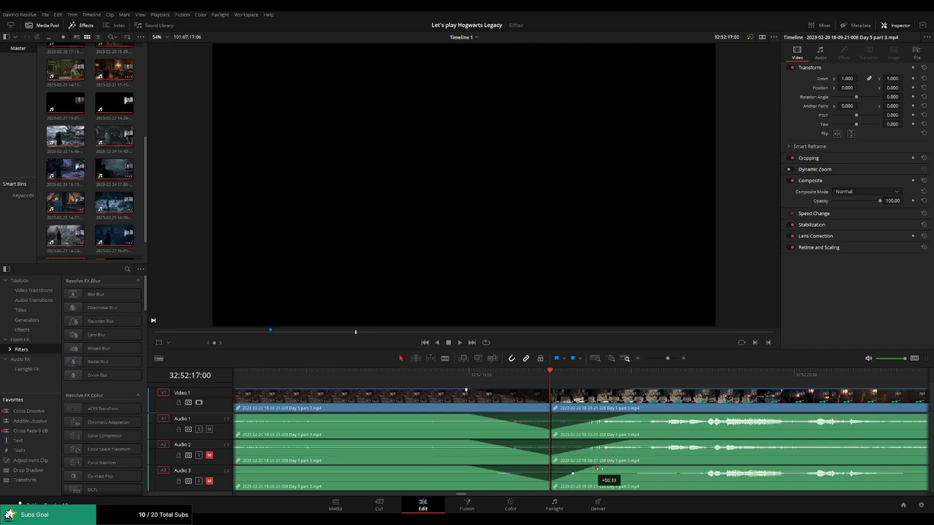
- Play the faded cut between Day 5 part 2 and part 3, then zoom the timeline out
key("space")
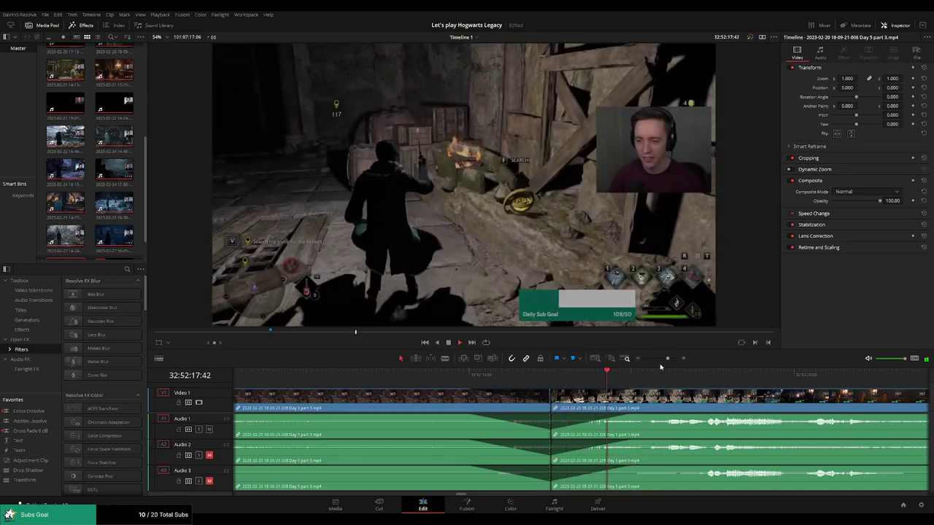
left_click_drag(667, 359, 636, 363)
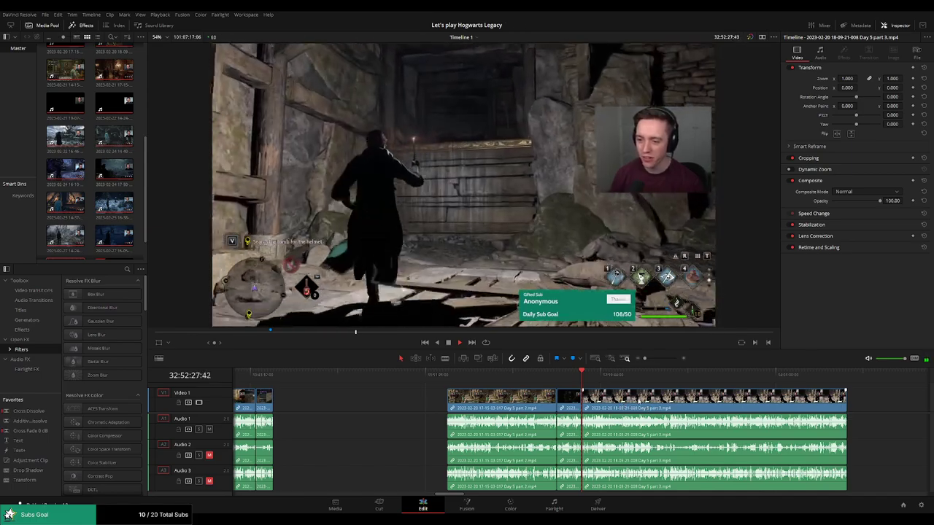
- Slide the Day 5 part 3 clip later so its start lines up at 34:00:00:00
key("Home")
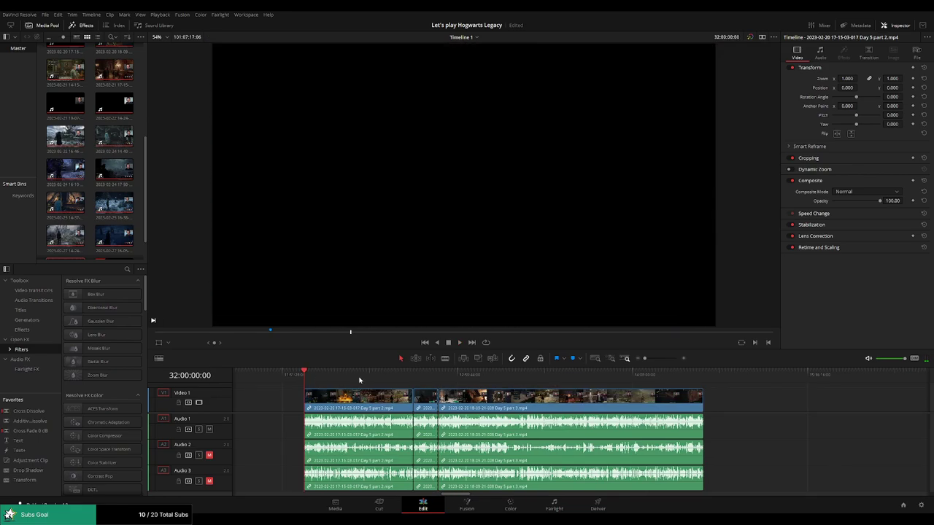
left_click_drag(473, 392, 688, 410)
left_click(384, 405)
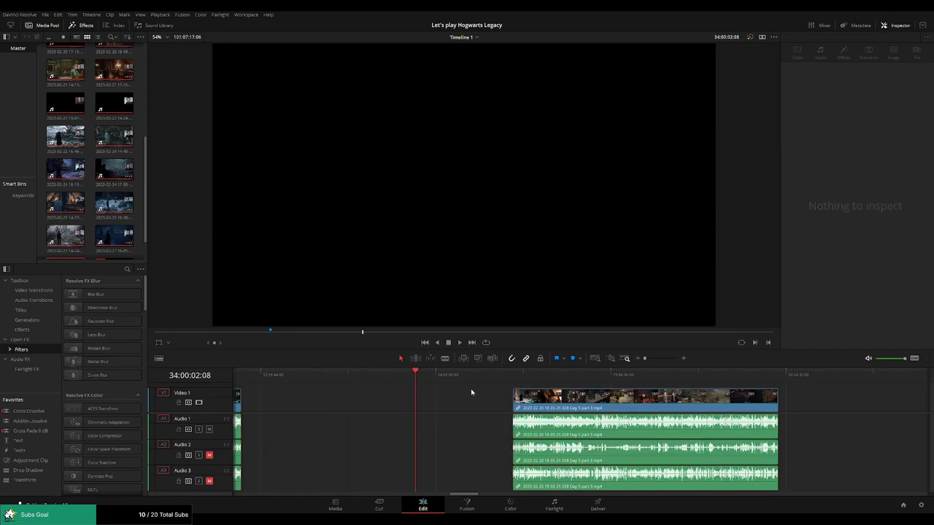
scroll(574, 384, "up", 3)
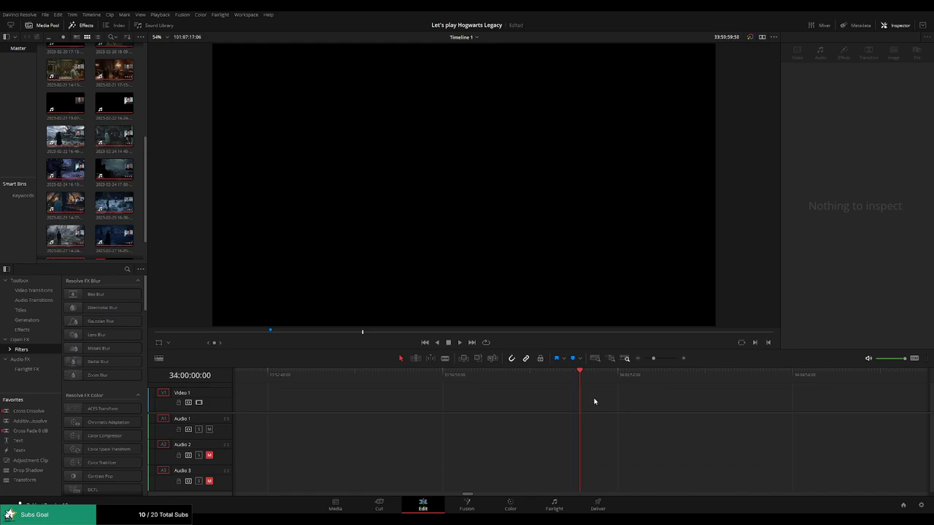
scroll(641, 362, "down", 3)
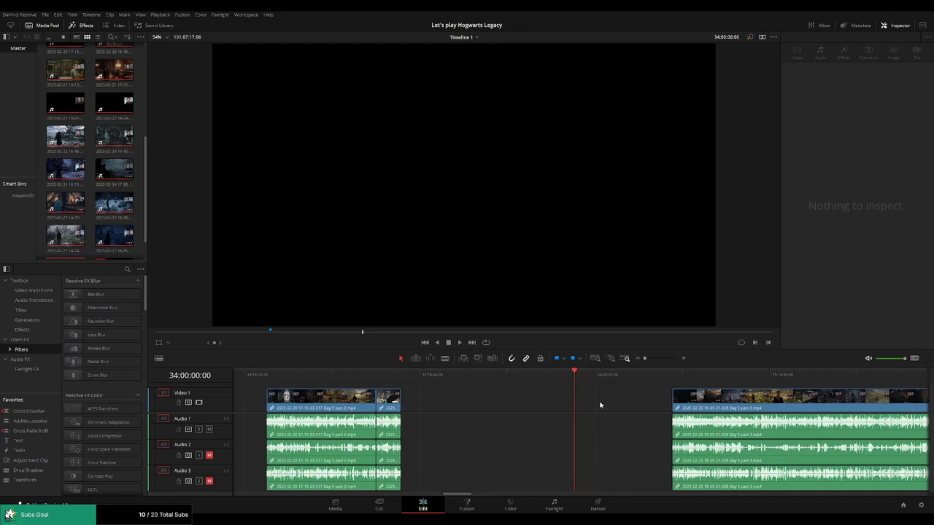
scroll(569, 405, "right", 3)
left_click_drag(514, 405, 416, 405)
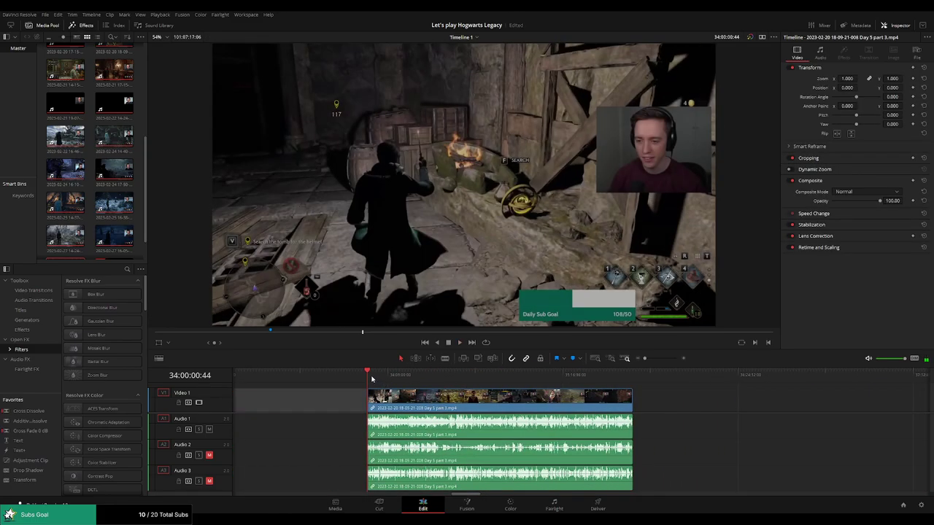
left_click_drag(374, 377, 501, 389)
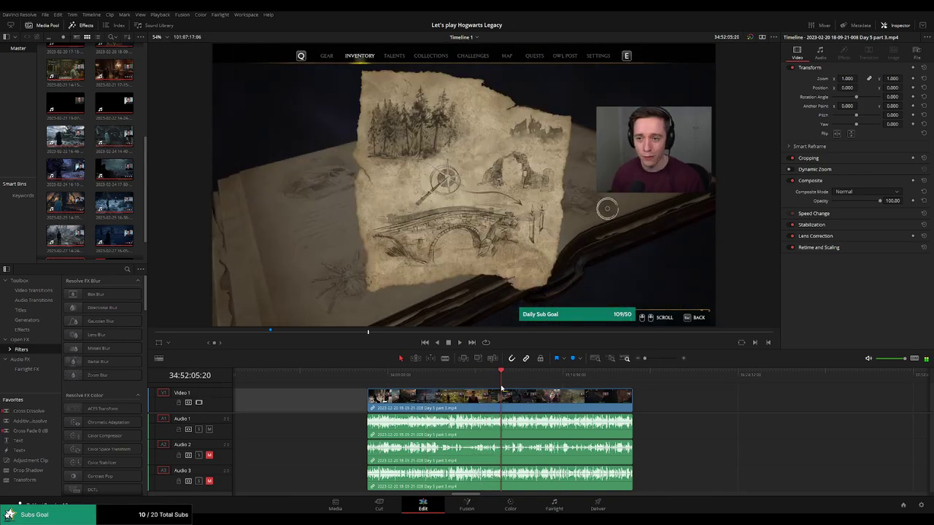
- Review the part 3 footage around the quest items inventory and the treasure map's appearance
scroll(504, 402, "up", 5)
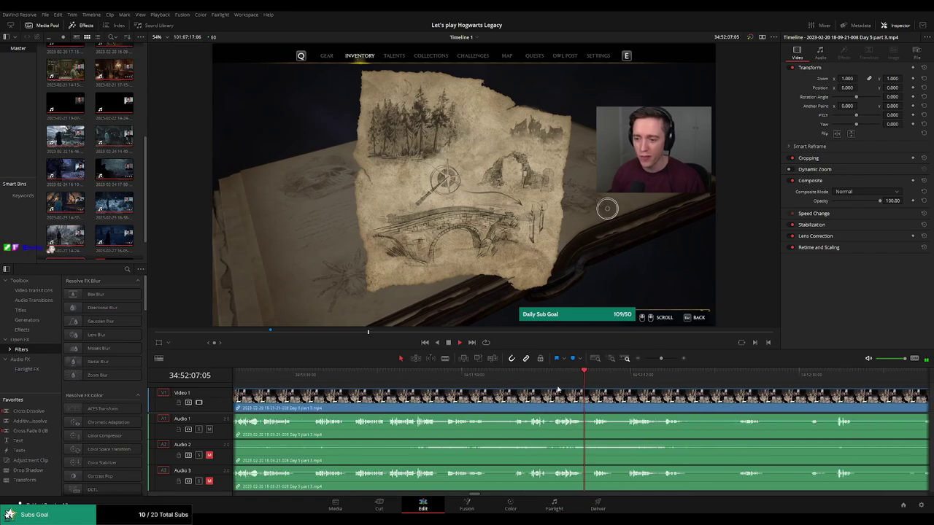
left_click(554, 380)
left_click(518, 376)
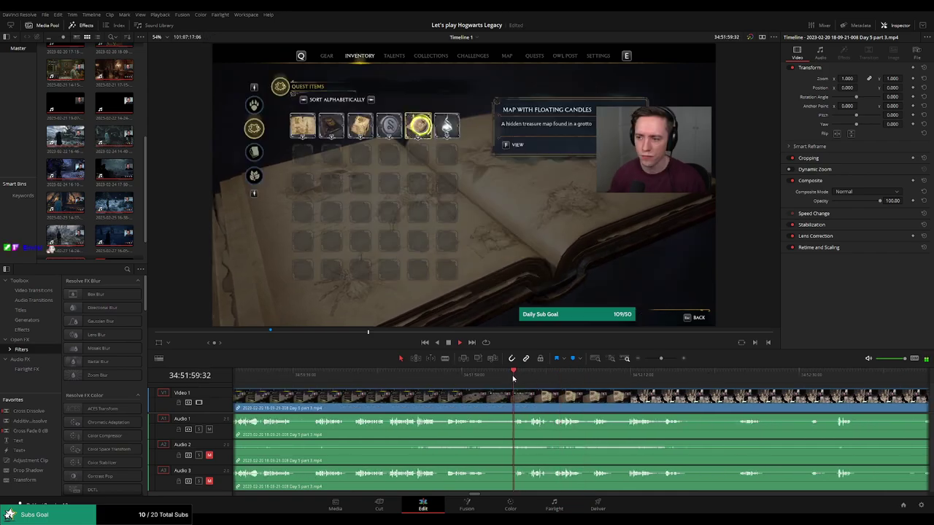
scroll(526, 392, "up", 1)
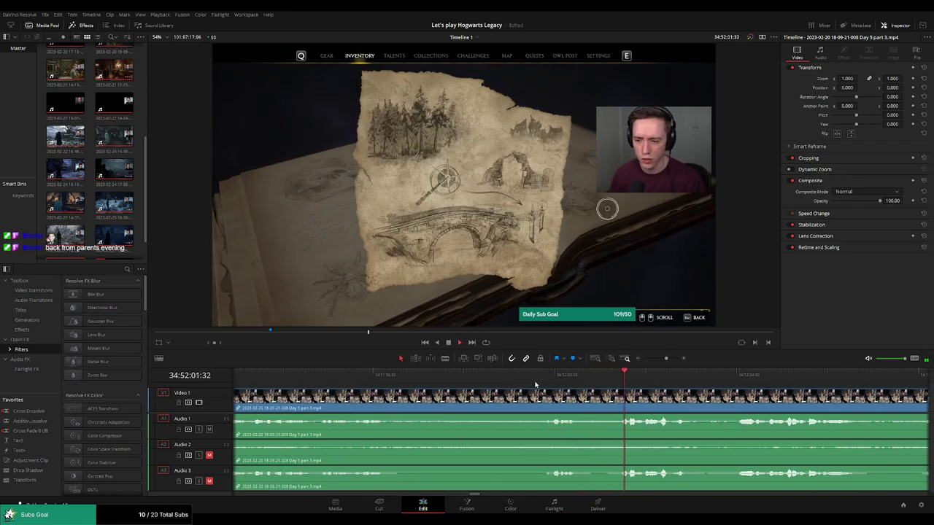
left_click(544, 381)
left_click(553, 381)
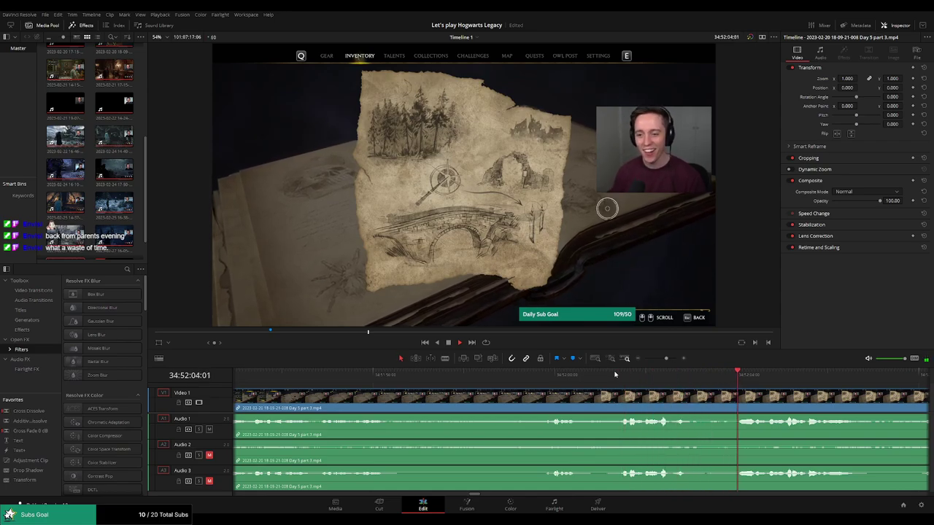
left_click(538, 375)
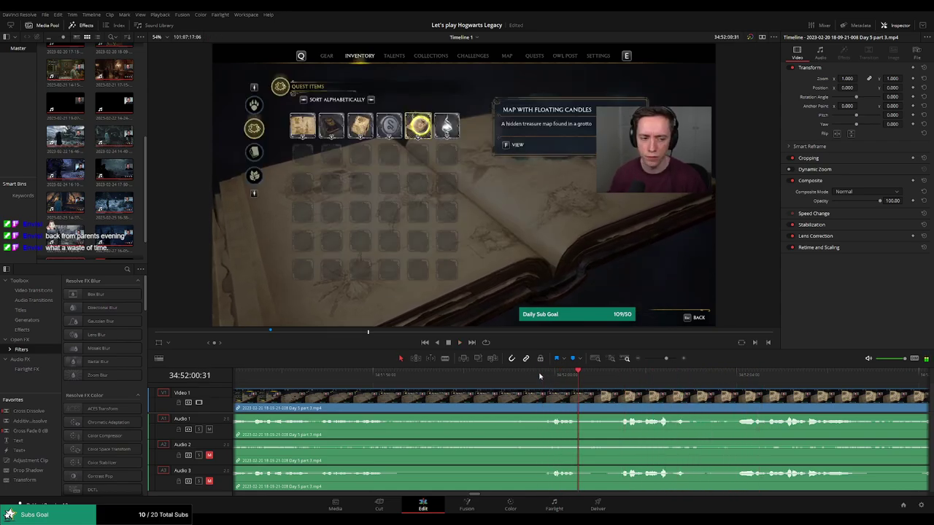
left_click(539, 375)
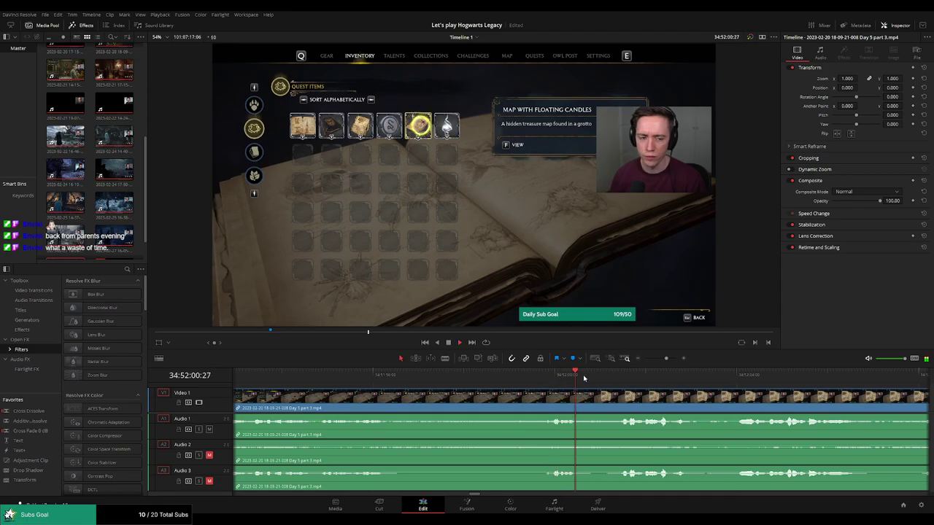
left_click_drag(620, 380, 486, 381)
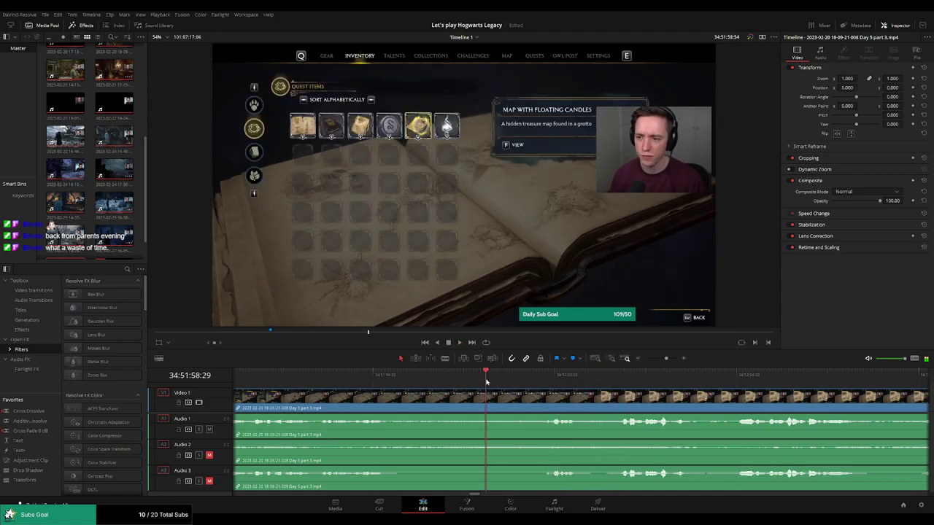
key("l")
key("l")
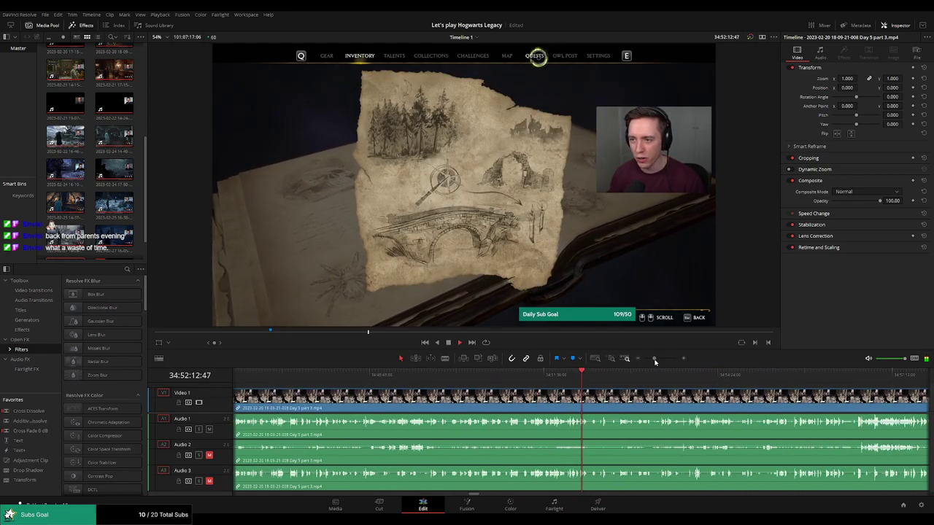
- Put the playhead exactly at 34:52:01:00, where the map appears
left_click(599, 374)
left_click_drag(607, 376, 559, 375)
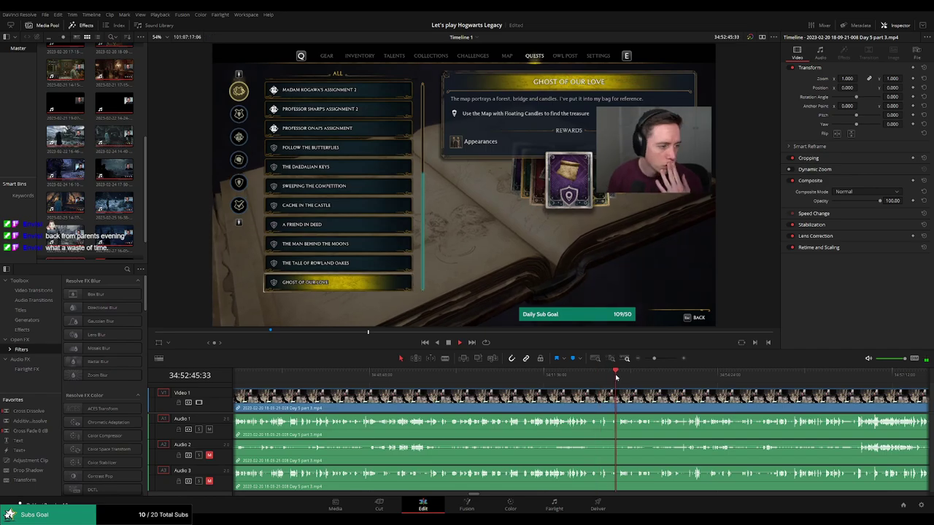
scroll(549, 399, "up", 3)
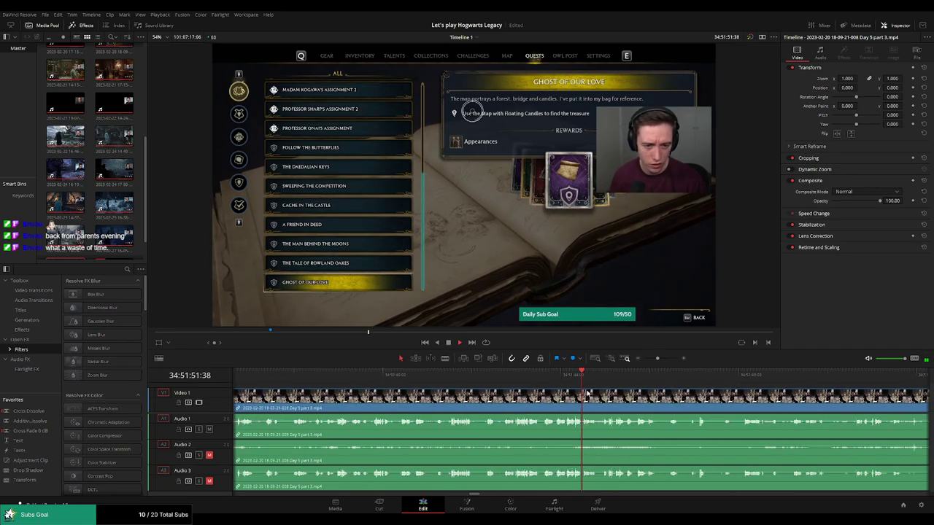
left_click(648, 376)
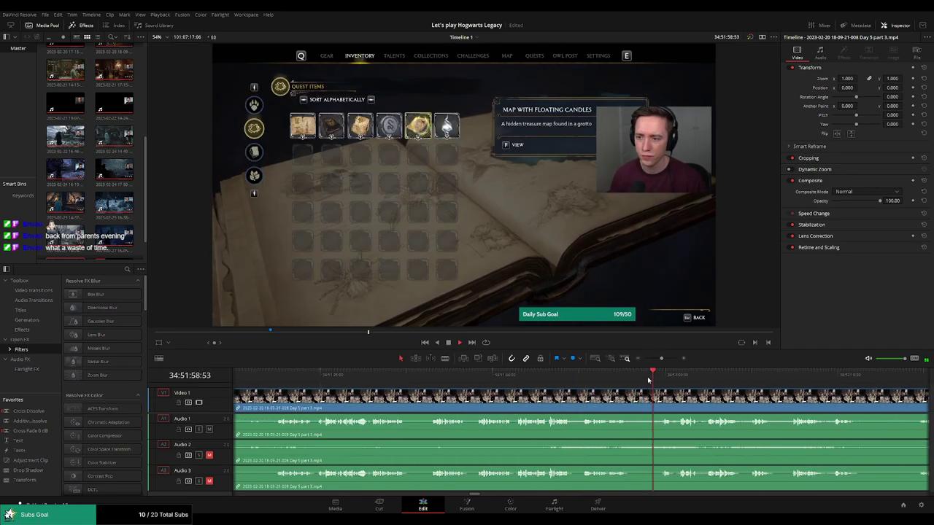
scroll(637, 401, "up", 1)
scroll(637, 401, "right", 2)
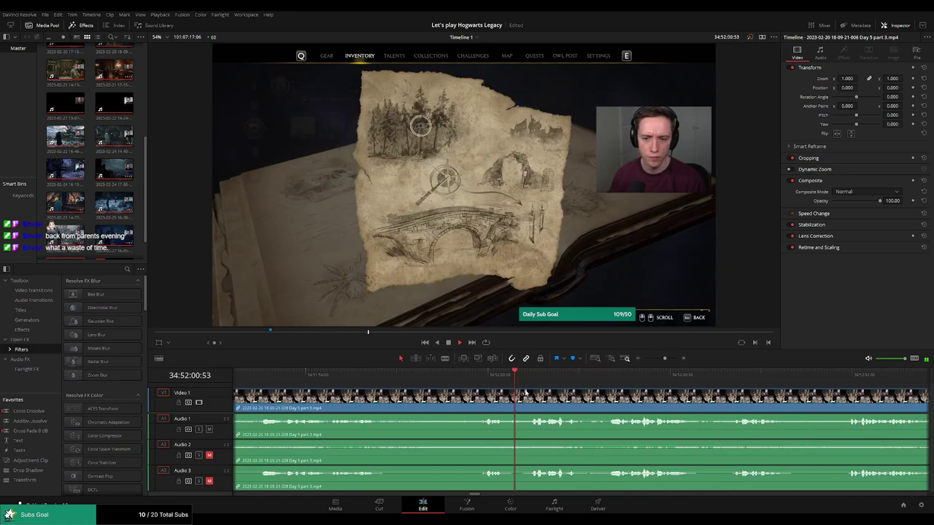
left_click(515, 376)
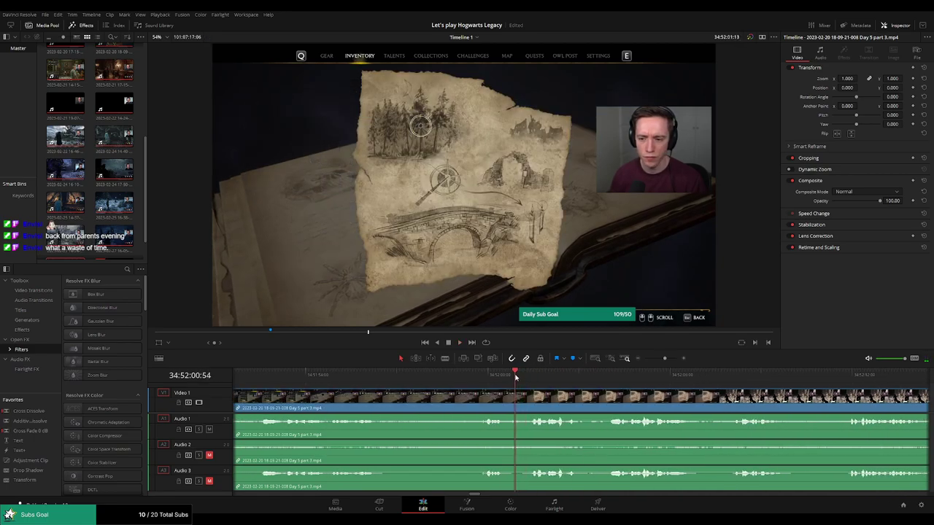
left_click_drag(516, 376, 519, 377)
- Cut all tracks at 34:52:01:00, fade the audio out before and in after, and play it back
left_click(519, 400)
key("a")
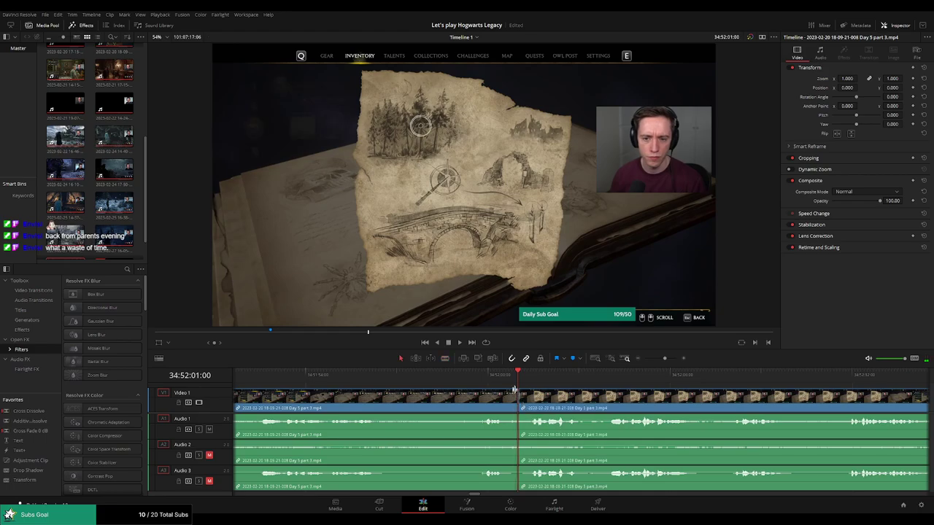
mouse_move(514, 394)
left_mouse_down()
mouse_move(491, 395)
mouse_move(489, 468)
left_mouse_up()
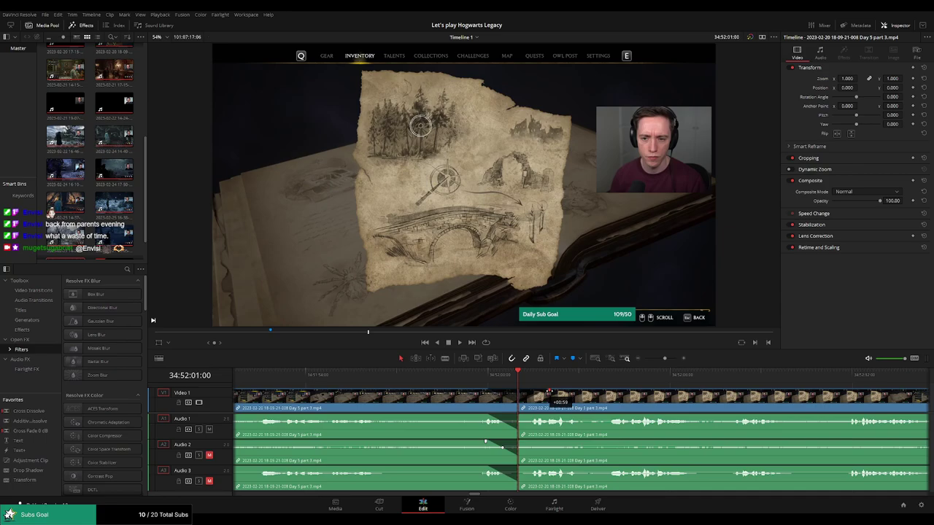
left_click_drag(550, 392, 551, 392)
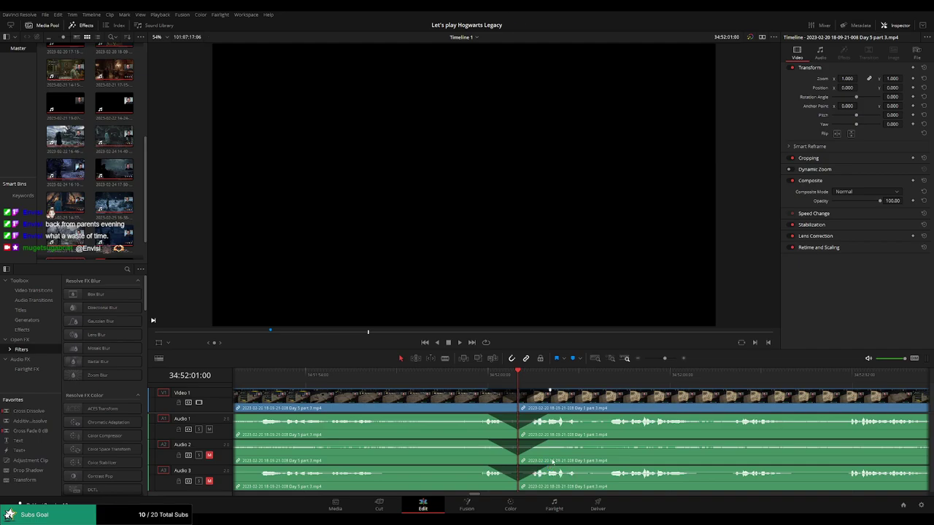
key("space")
left_click(490, 375)
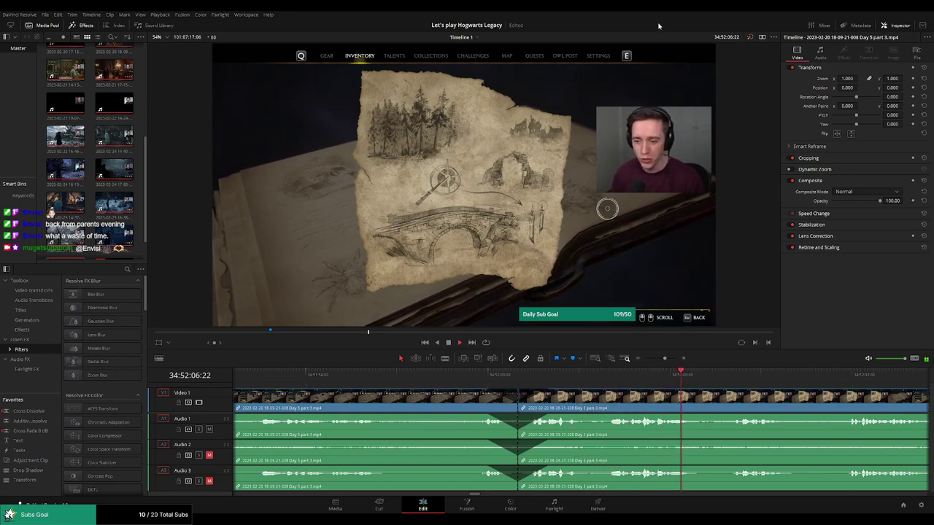
- Zoom the timeline out and move the Day 5 part 3 clip further along
left_click_drag(665, 358, 644, 366)
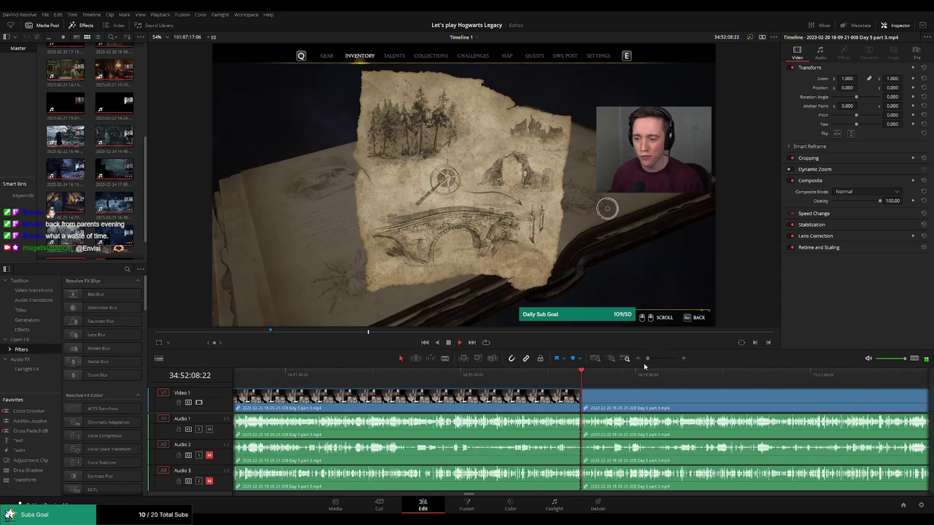
scroll(510, 376, "down", 2)
scroll(421, 384, "down", 2)
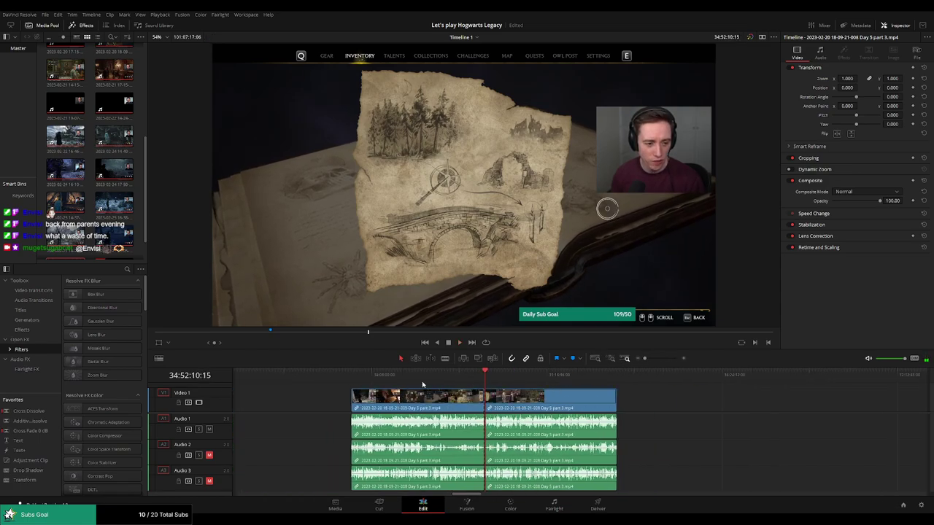
key("Home")
scroll(486, 379, "down", 2)
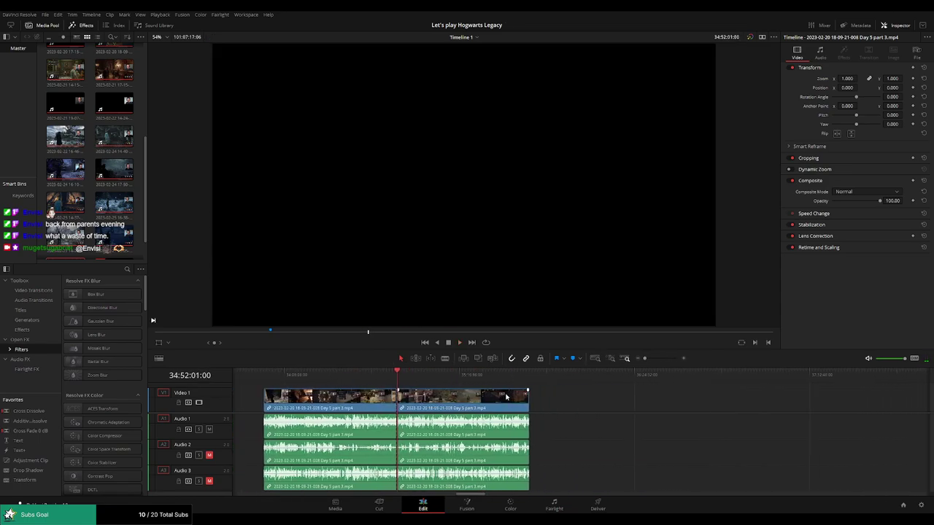
scroll(437, 387, "down", 2)
left_click_drag(353, 399, 571, 399)
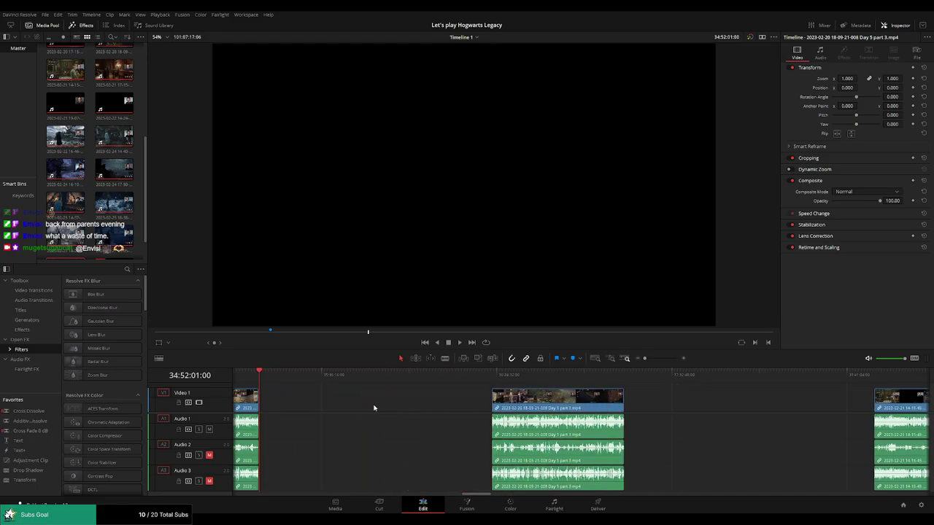
left_click(321, 408)
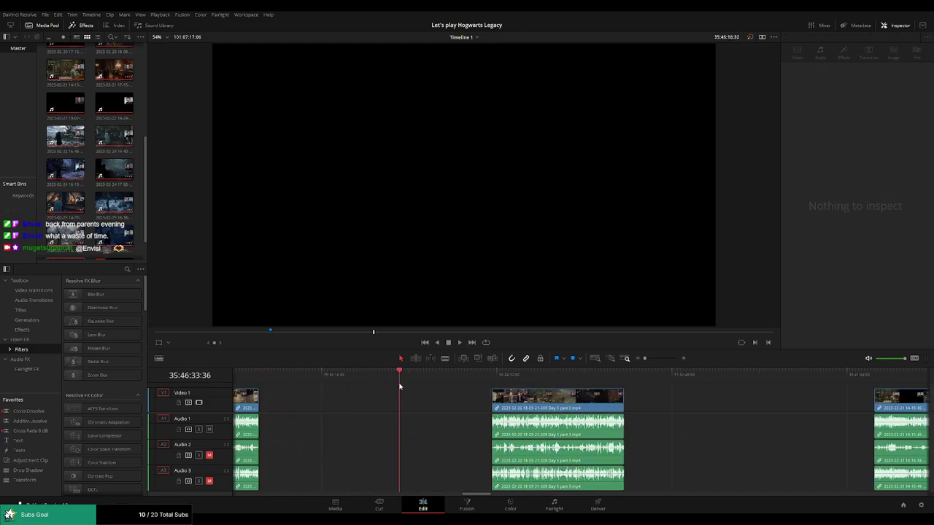
- Snap the Day 5 part 3 clip left to start at 36:00:00:00 and play it from the start
left_click_drag(399, 387, 430, 389)
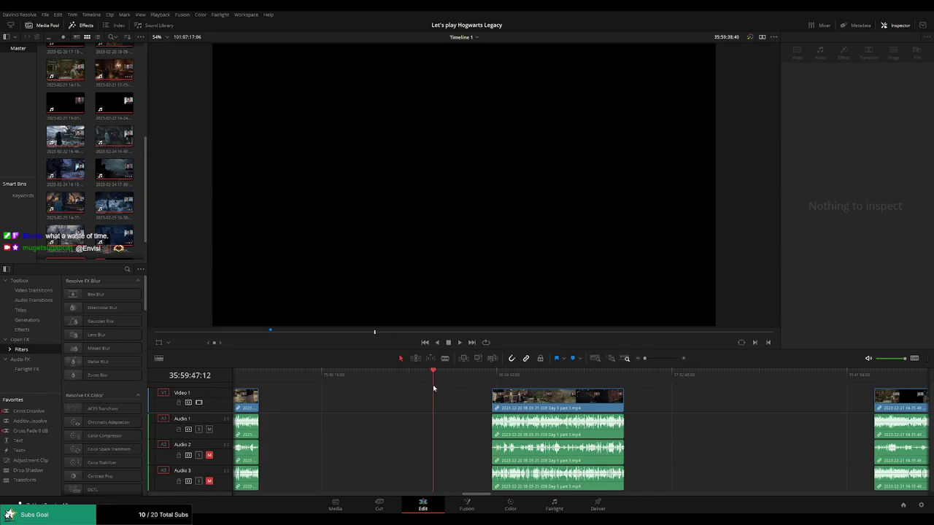
scroll(435, 388, "up", 3)
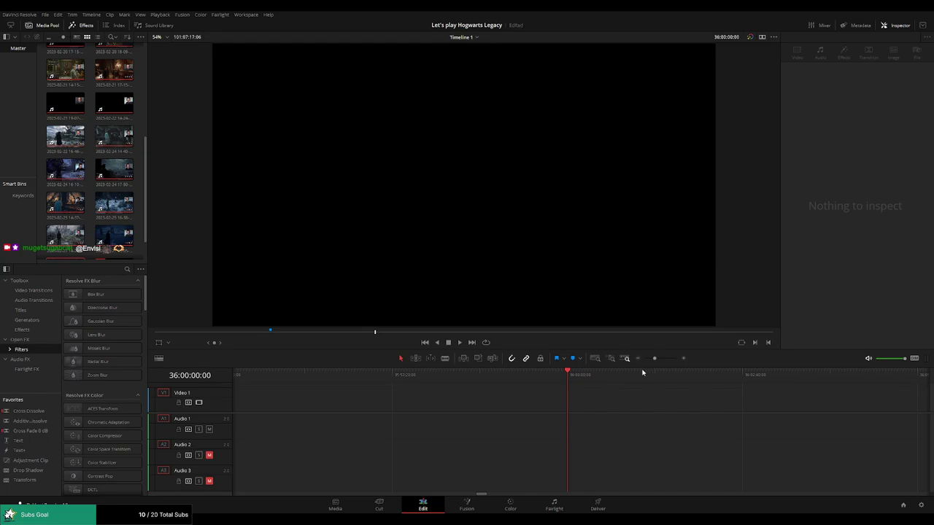
scroll(643, 373, "down", 3)
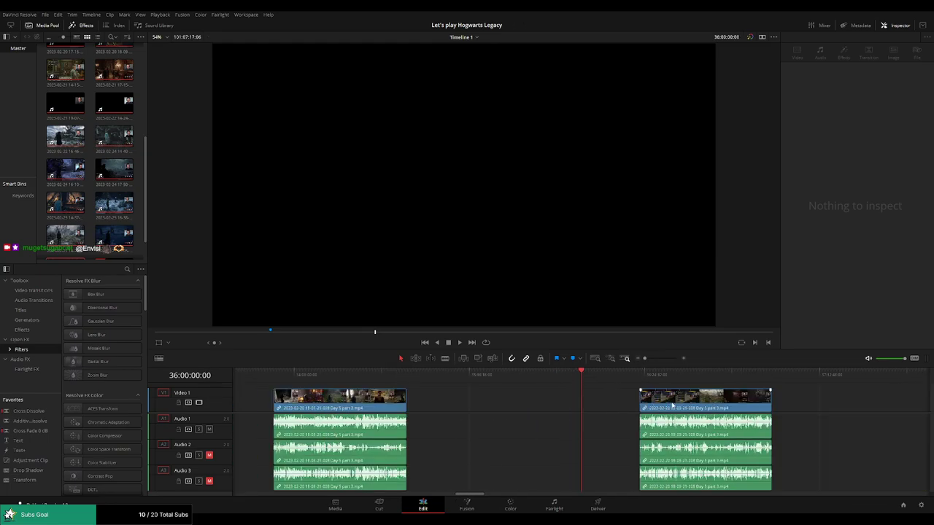
left_click_drag(672, 404, 613, 406)
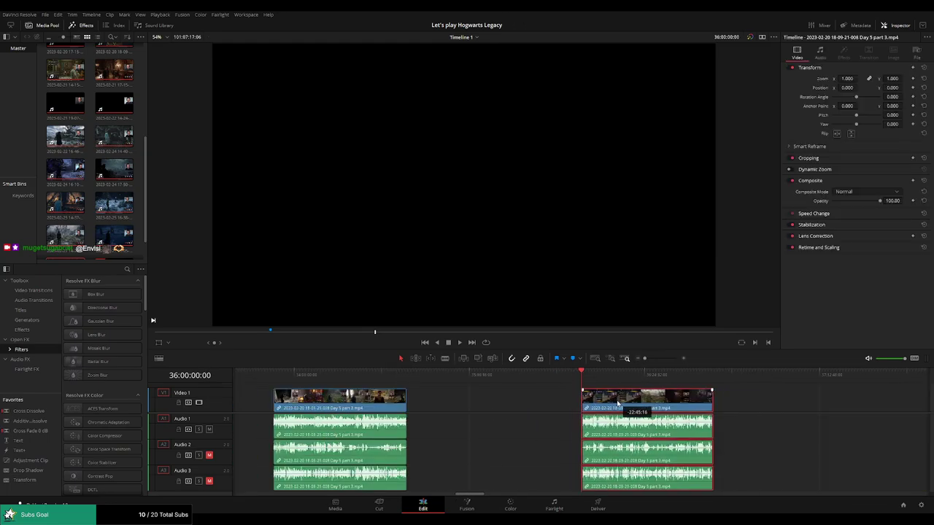
left_click(533, 378)
key("Home")
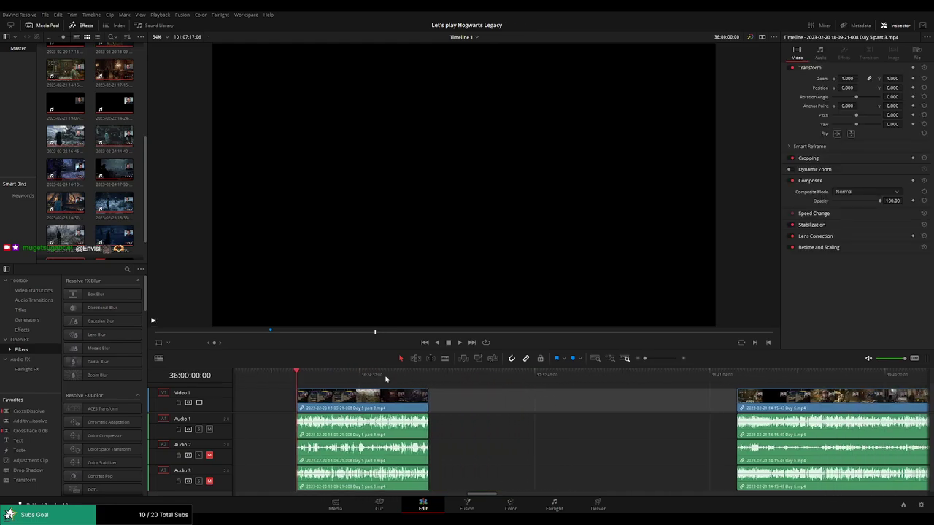
key("space")
left_click(304, 378)
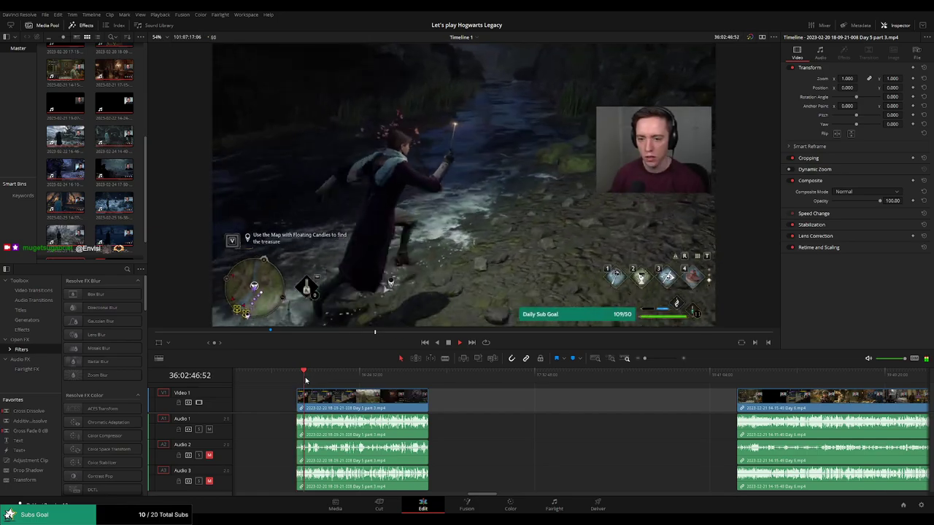
- Scrub through the Day 5 part 3 clip past the map and door scenes to the Saving screen
left_click_drag(305, 379, 414, 377)
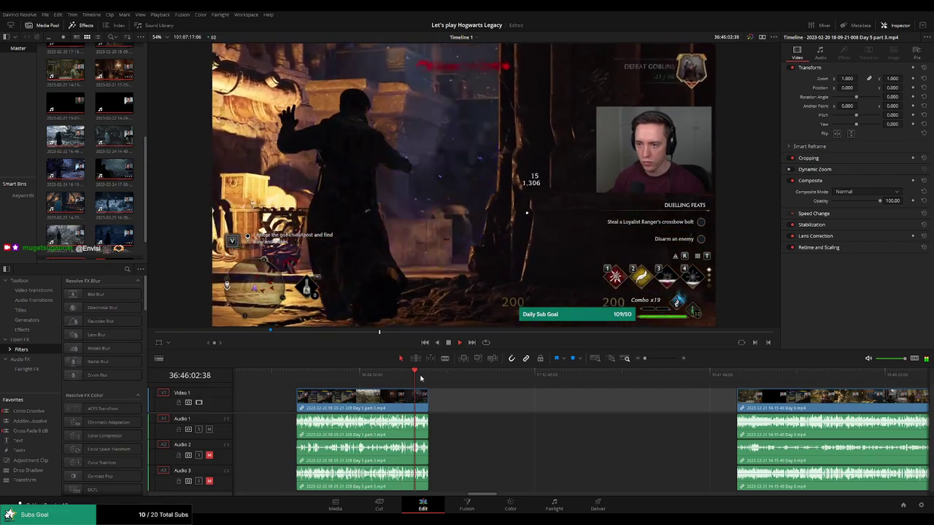
left_click(422, 378)
scroll(810, 384, "up", 3)
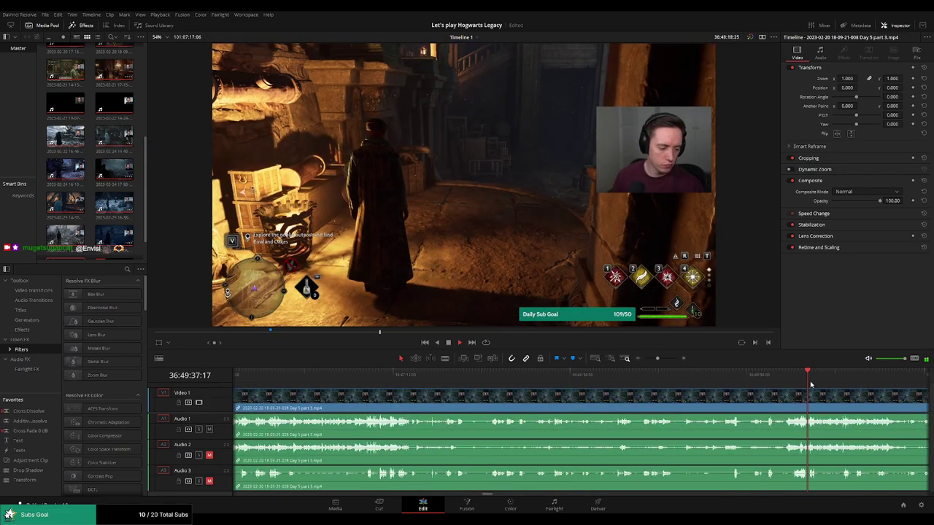
scroll(810, 384, "right", 5)
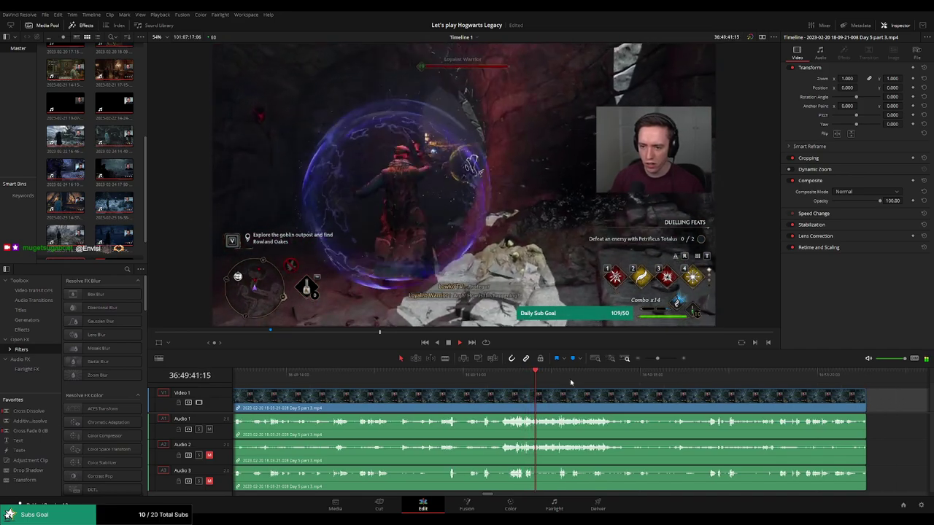
left_click(647, 379)
left_click(723, 379)
scroll(564, 385, "right", 4)
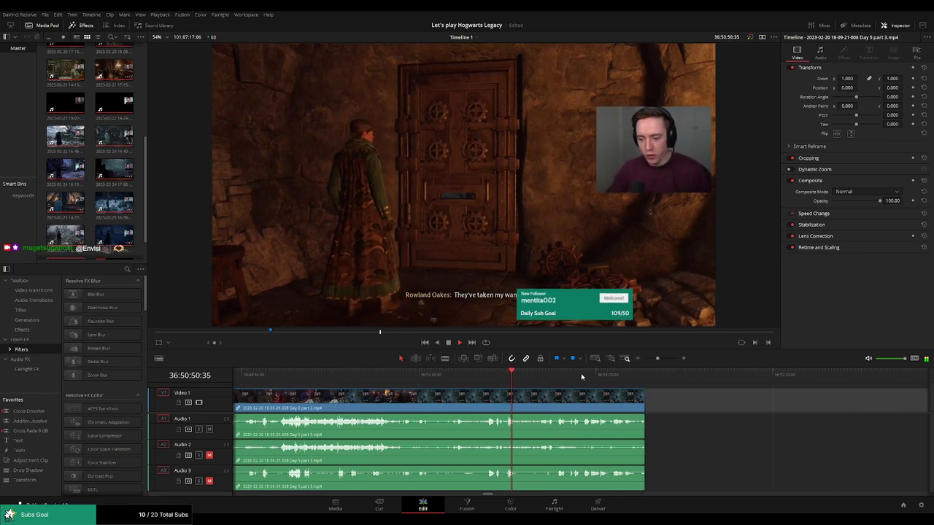
left_click(615, 375)
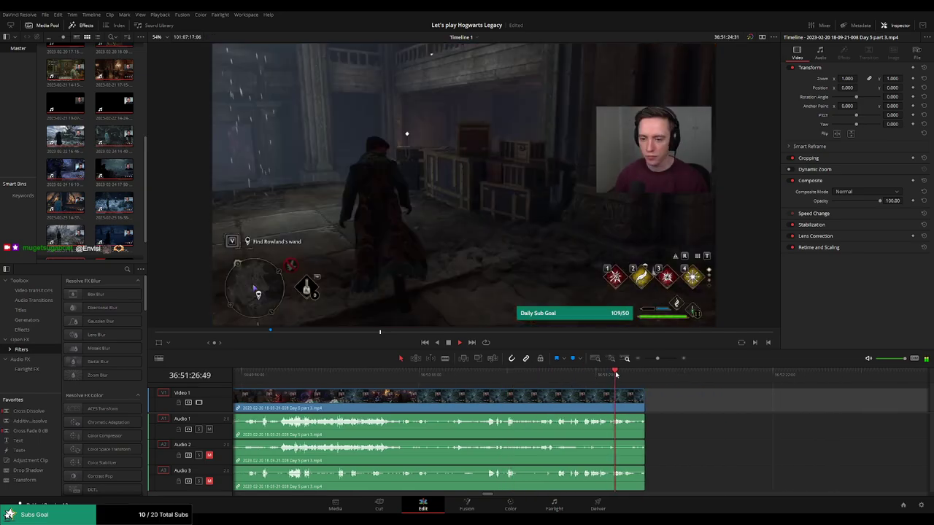
left_click(620, 374)
scroll(627, 375, "up", 2)
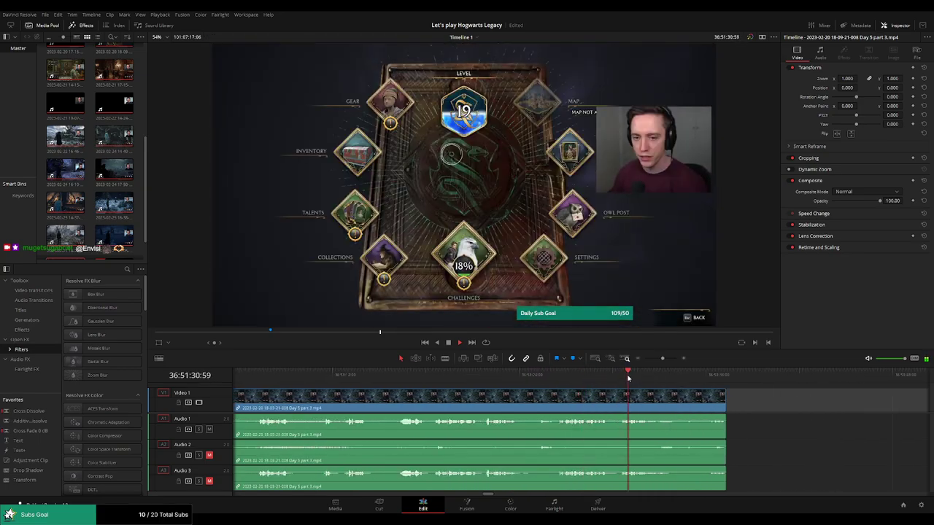
scroll(627, 378, "down", 2)
left_click(543, 375)
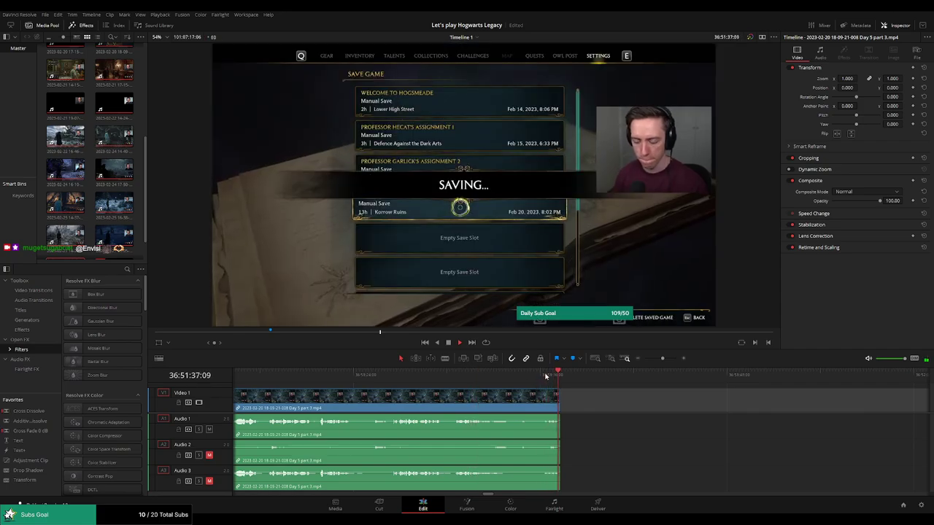
left_click(530, 374)
- Trim the Day 5 part 3 clip's end back toward the playhead and play the new ending
left_click_drag(559, 398, 507, 394)
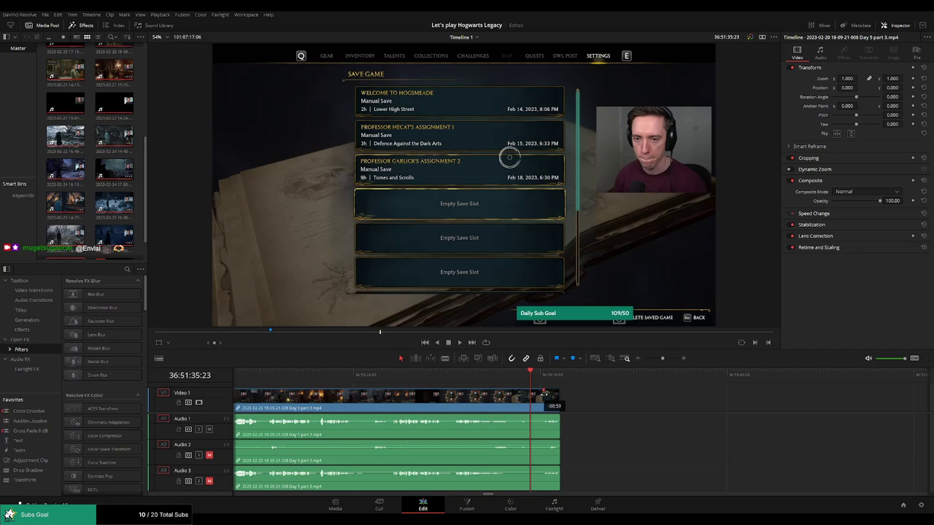
left_click(428, 374)
key("space")
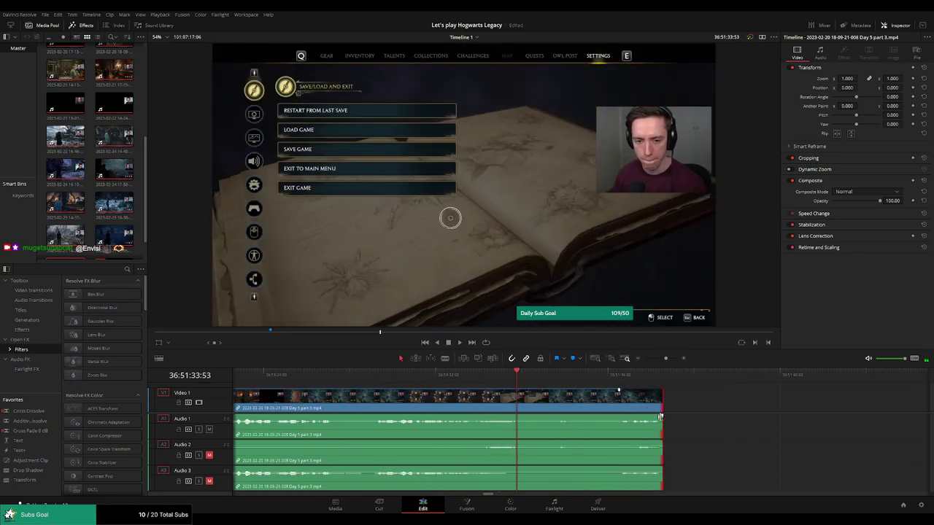
- Add fade-outs at the clip's end on Audio 1, Audio 2 and Audio 3
mouse_move(662, 416)
left_mouse_down()
mouse_move(649, 416)
mouse_move(674, 421)
left_mouse_up()
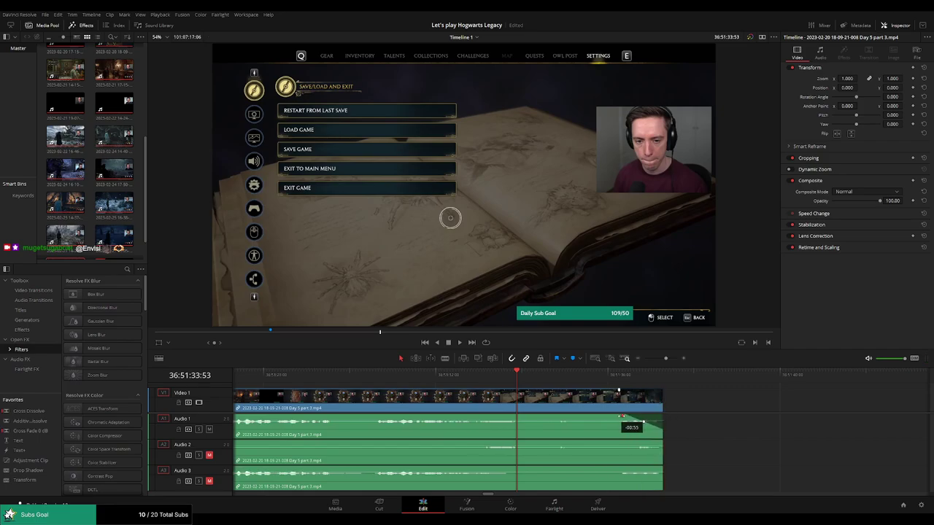
left_click_drag(662, 442, 619, 443)
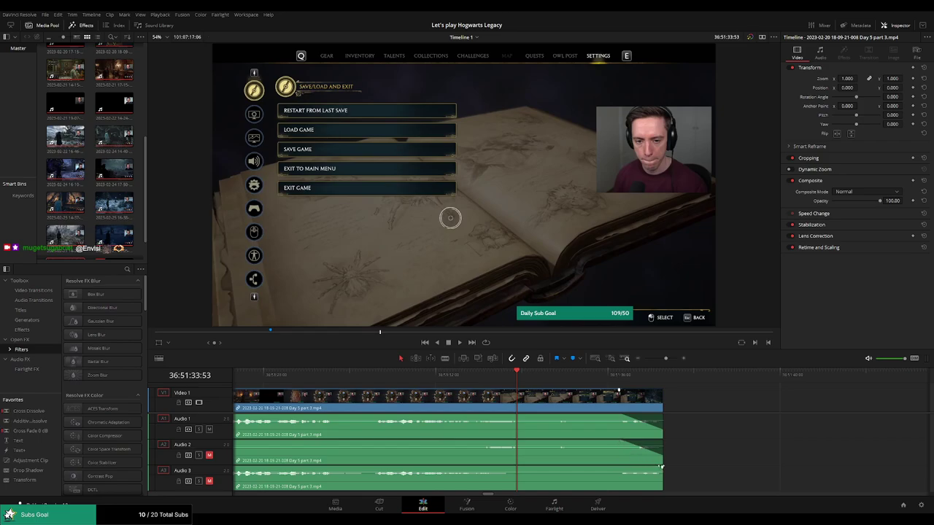
left_click_drag(662, 468, 624, 469)
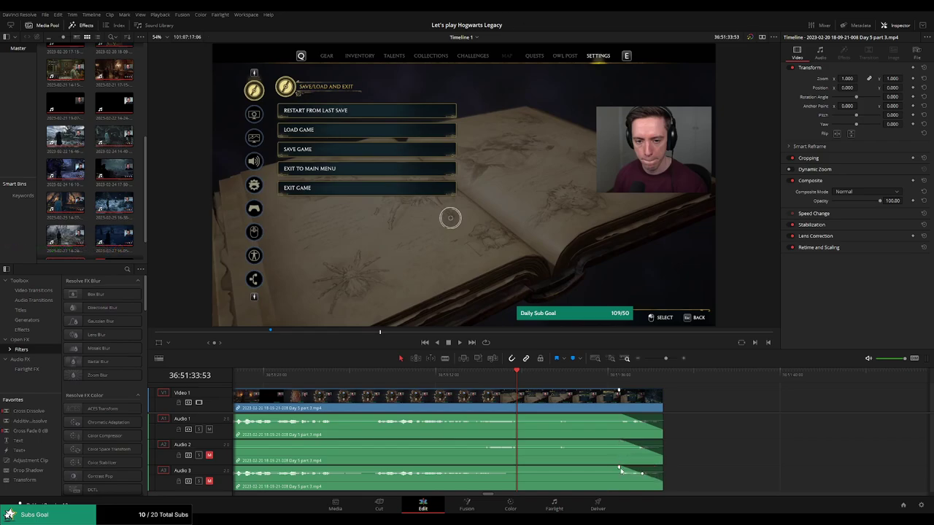
left_click_drag(665, 358, 645, 359)
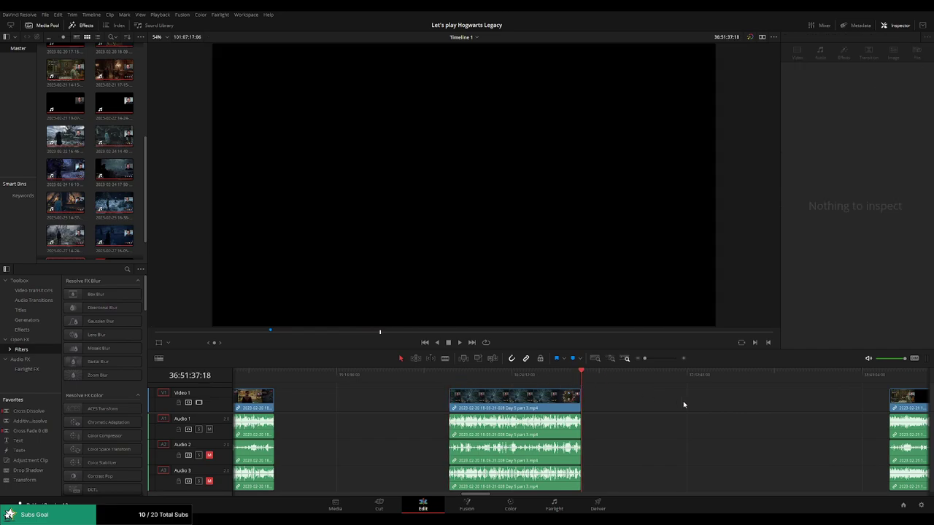
- Close the empty gap by moving the Day 6 clip left to the playhead
left_click_drag(684, 402, 329, 387)
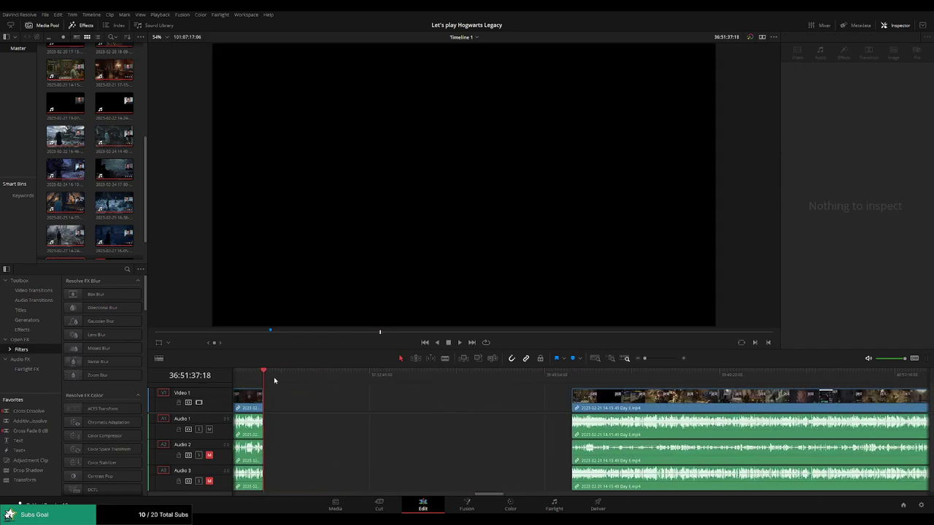
left_click_drag(400, 388, 392, 389)
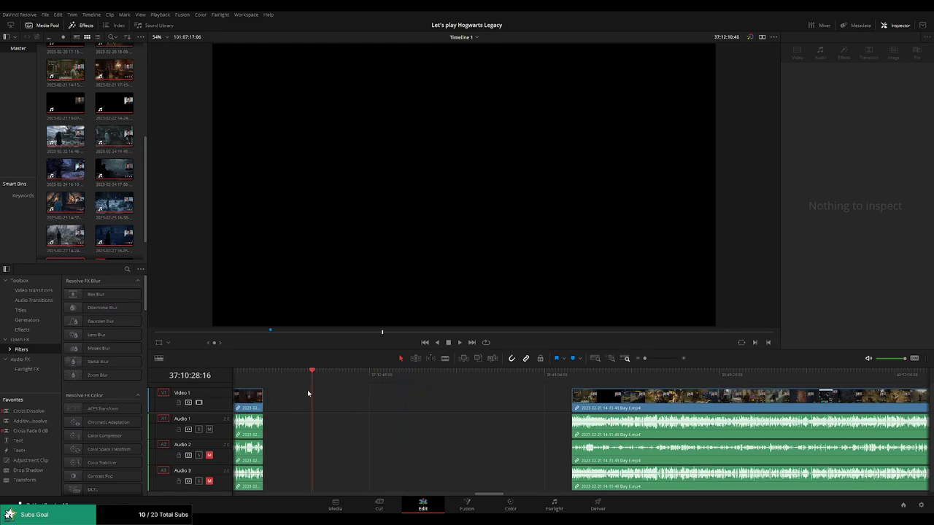
left_click_drag(267, 391, 414, 393)
scroll(560, 397, "up", 2)
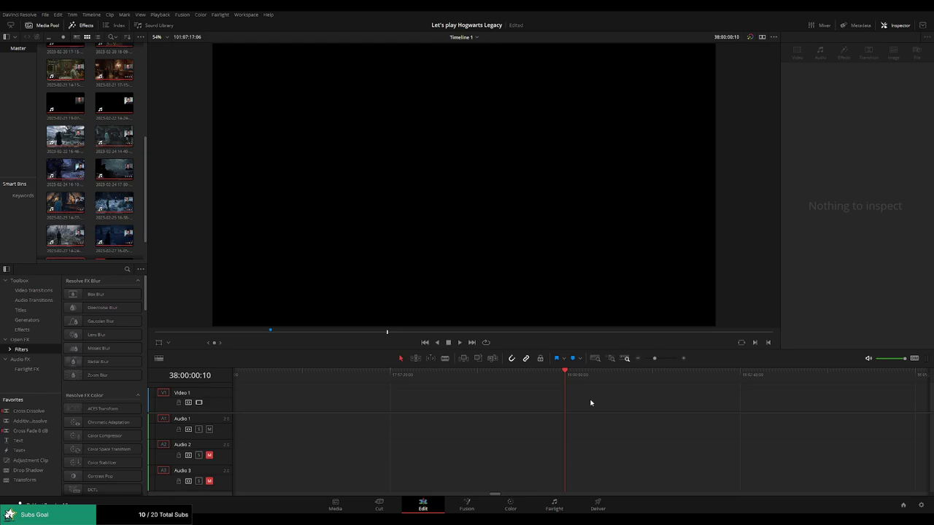
left_click_drag(655, 358, 644, 358)
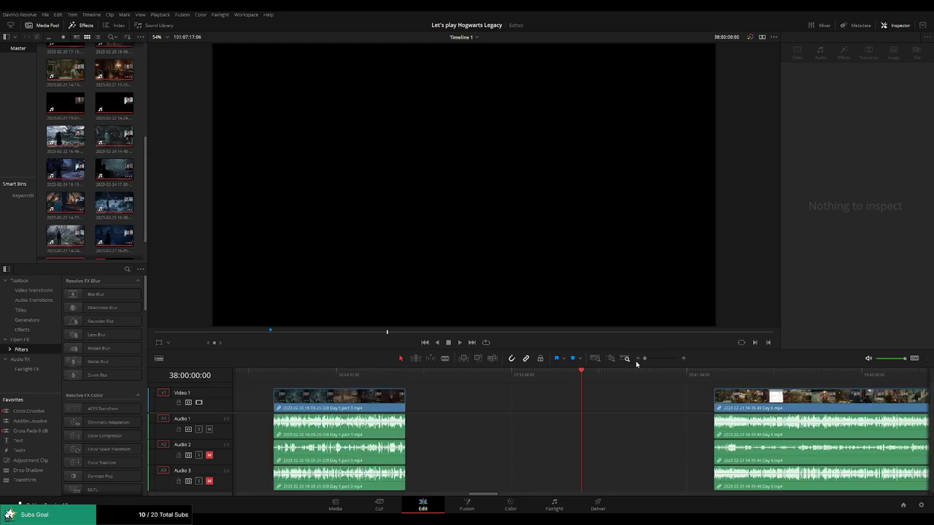
scroll(433, 402, "right", 5)
left_click_drag(534, 406, 402, 408)
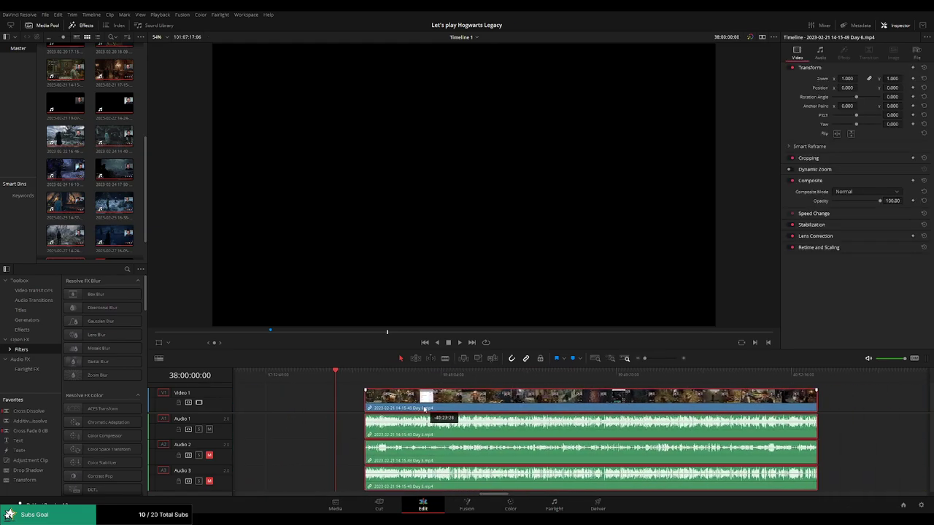
- Zoom into the Day 6 clip's opening and split it at about 02:30
key("ctrl+equal")
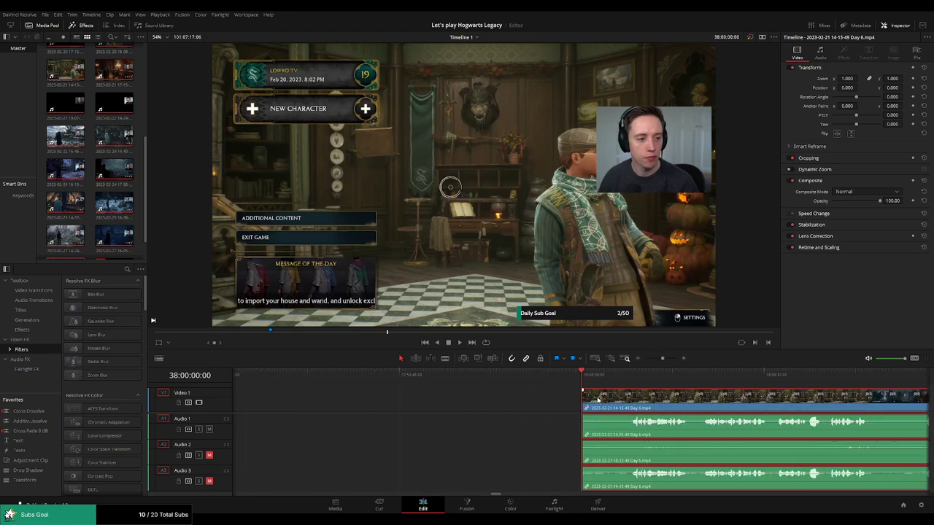
key("space")
key("ctrl+equal")
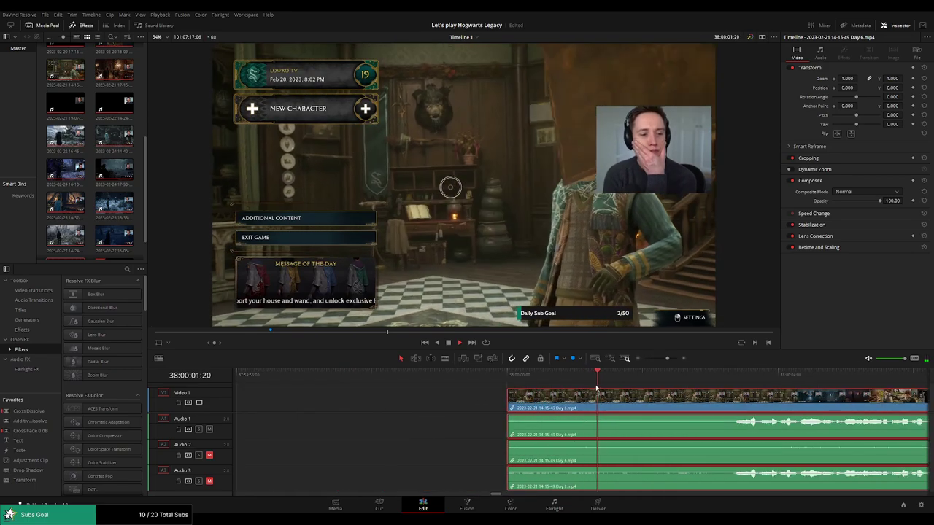
left_click(731, 377)
left_click_drag(731, 378, 676, 379)
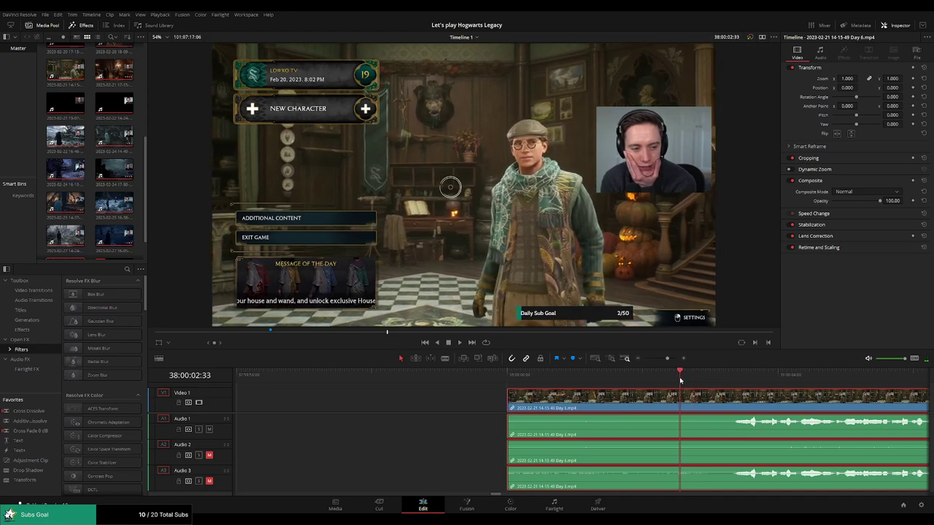
key("b")
left_click(683, 401)
- Delete the unwanted opening piece and slide the remaining Day 6 footage to 38:00:00:00
key("a")
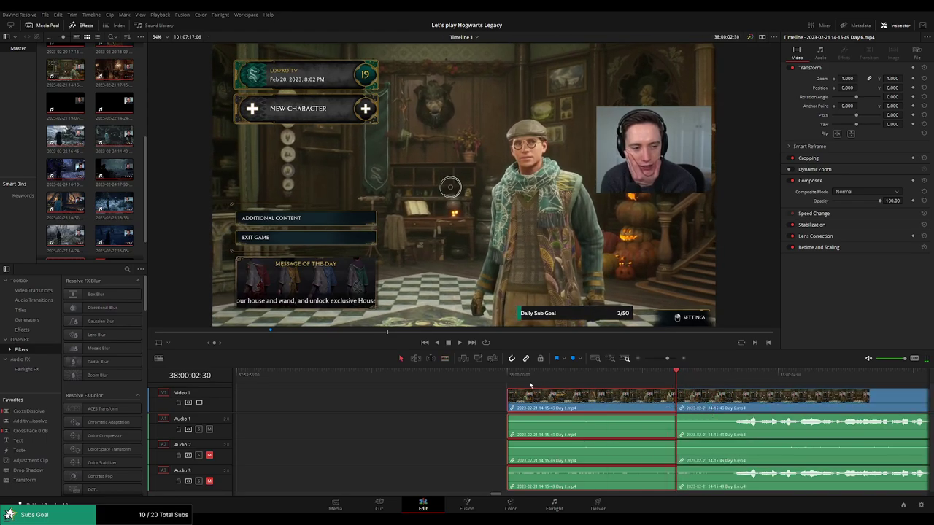
key("Home")
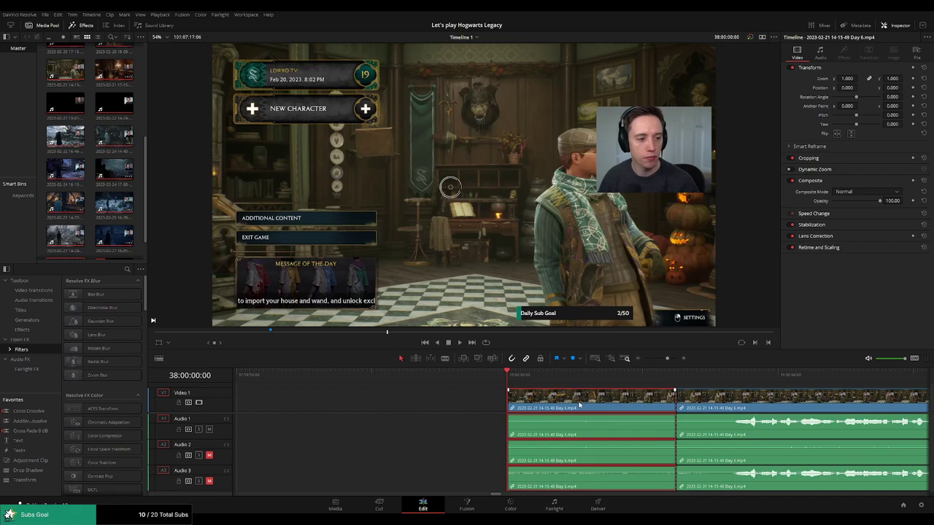
key("BackSpace")
left_click_drag(691, 408, 552, 412)
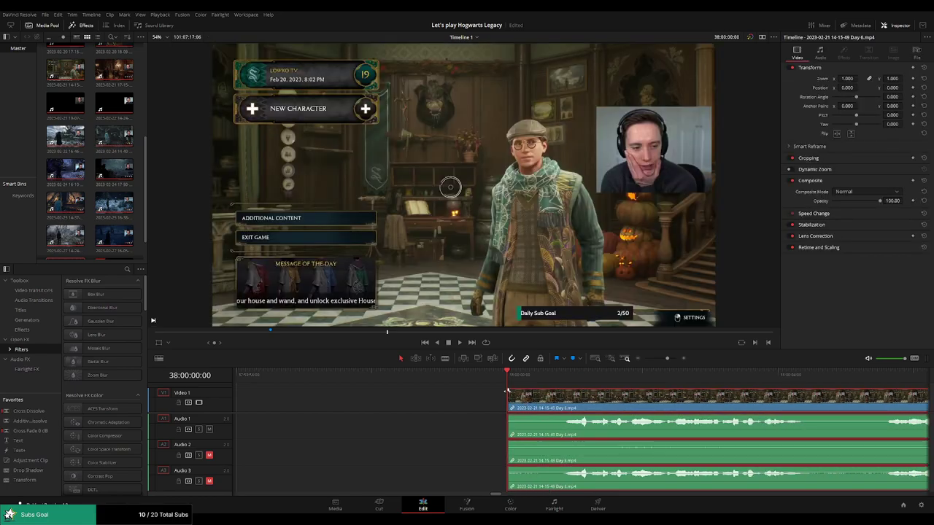
- Add fade-ins of about +00:58 on the Audio 2 and Audio 3 clips and play the start
mouse_move(507, 392)
left_mouse_down()
mouse_move(546, 394)
mouse_move(541, 414)
mouse_move(567, 417)
left_mouse_up()
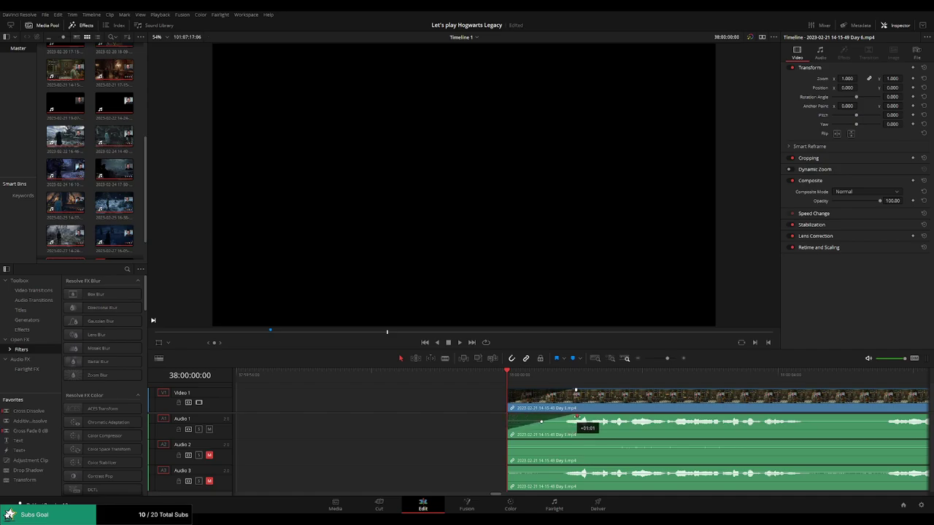
left_click_drag(507, 442, 575, 441)
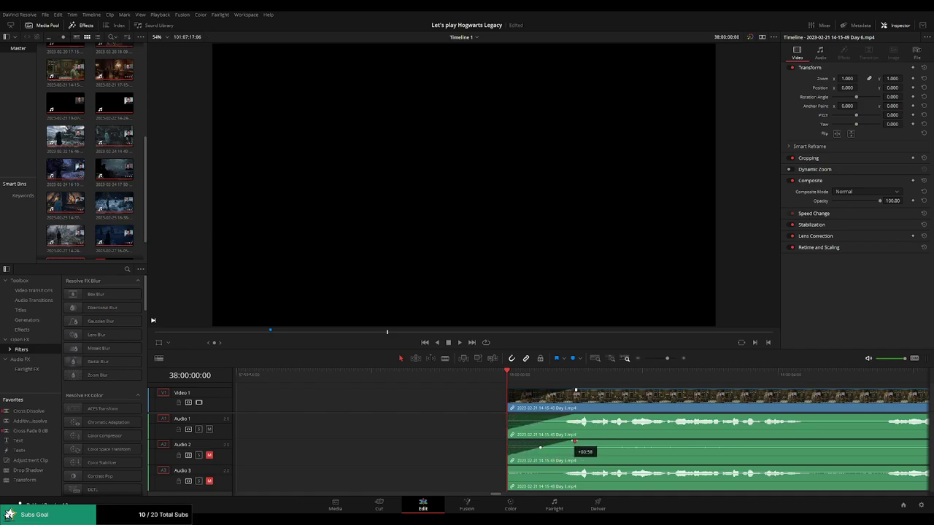
left_click_drag(507, 468, 574, 467)
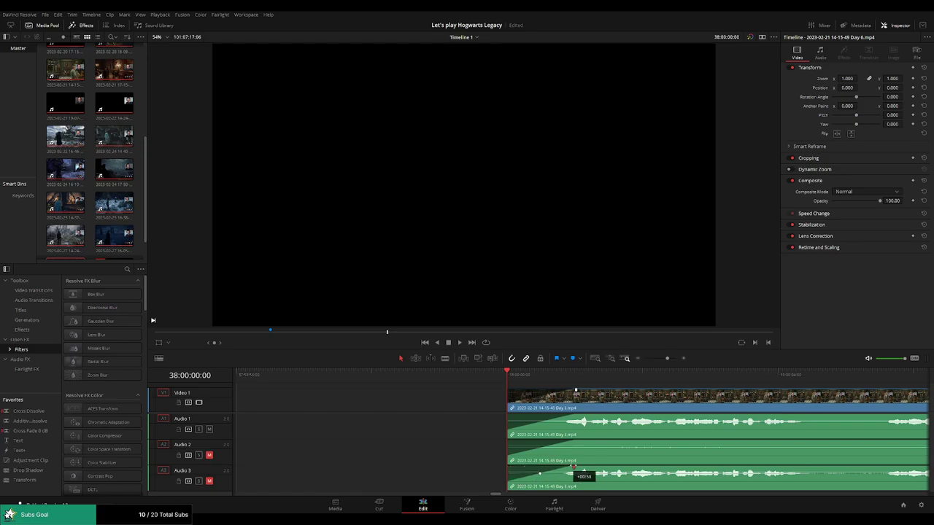
key("space")
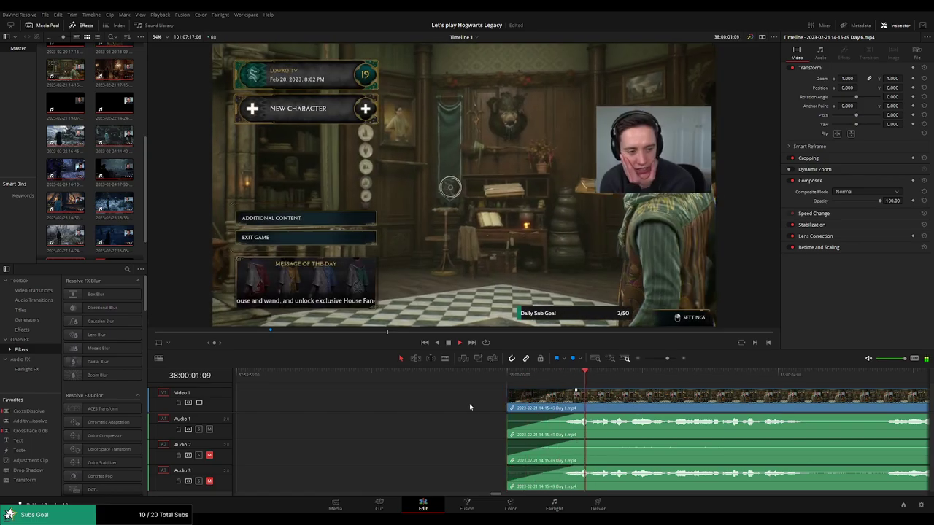
left_click_drag(667, 359, 643, 361)
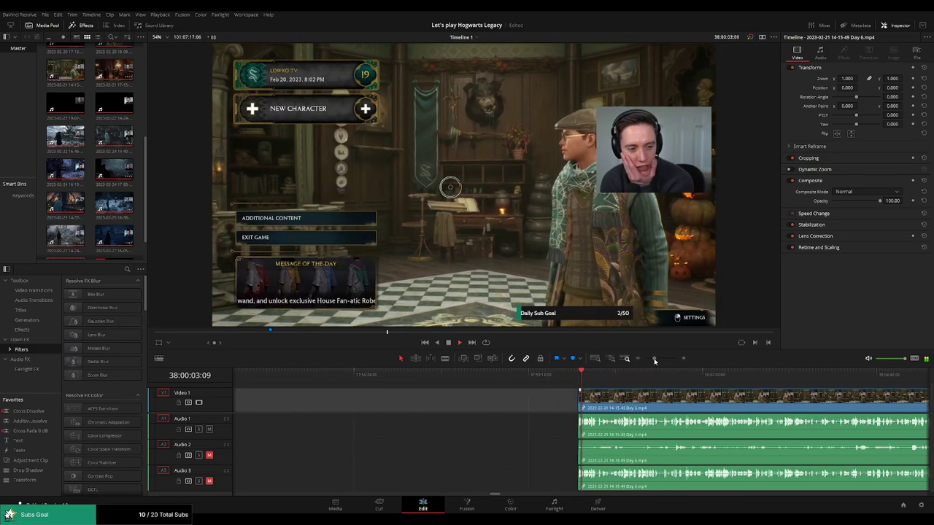
scroll(448, 401, "right", 3)
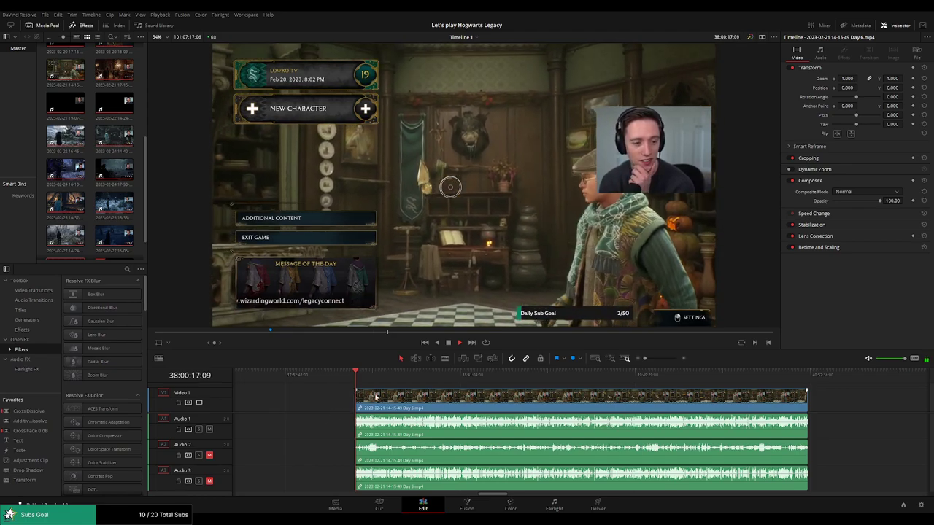
- Ripple-delete the gap before the Day 6 clip and jump ahead to about 38:51
left_click(336, 404)
key("BackSpace")
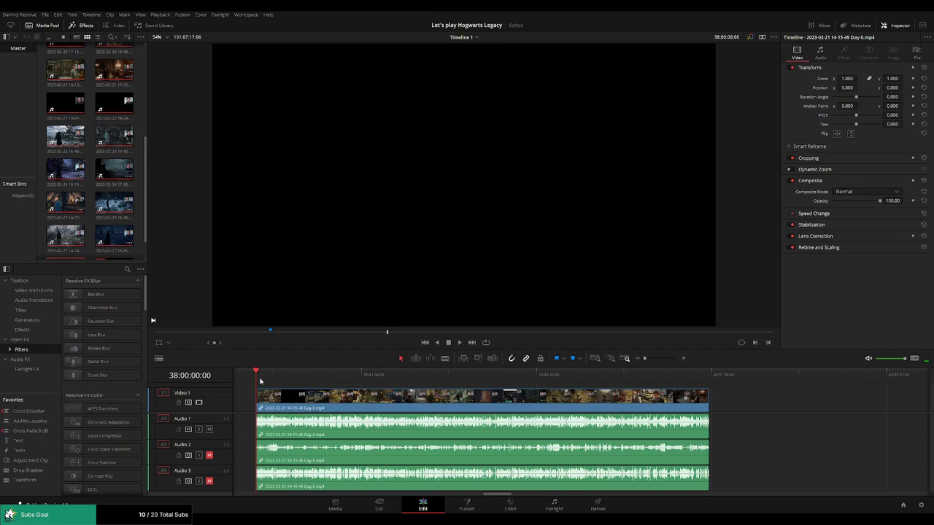
left_click_drag(259, 381, 390, 392)
scroll(590, 400, "up", 3)
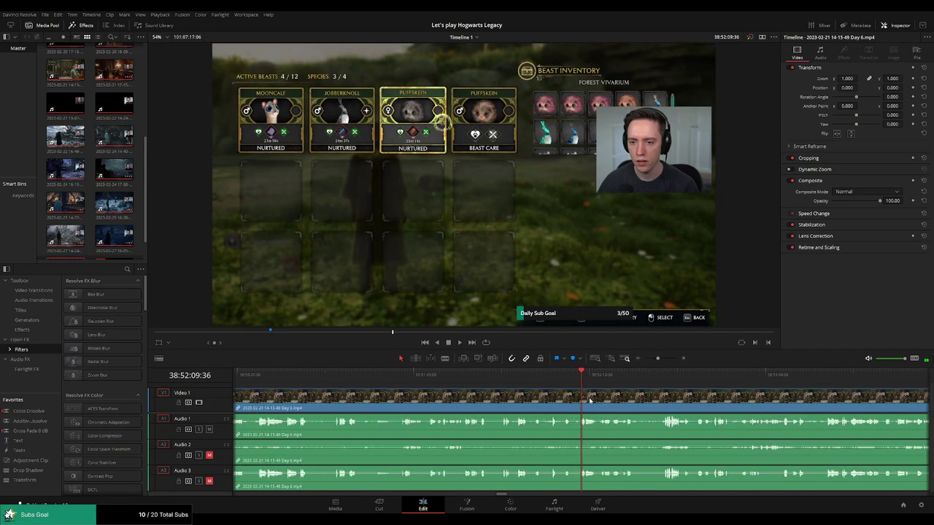
scroll(590, 400, "up", 1)
key("space")
- Place the playhead at 38:52:00:00 in the beast inventory footage
left_click(509, 379)
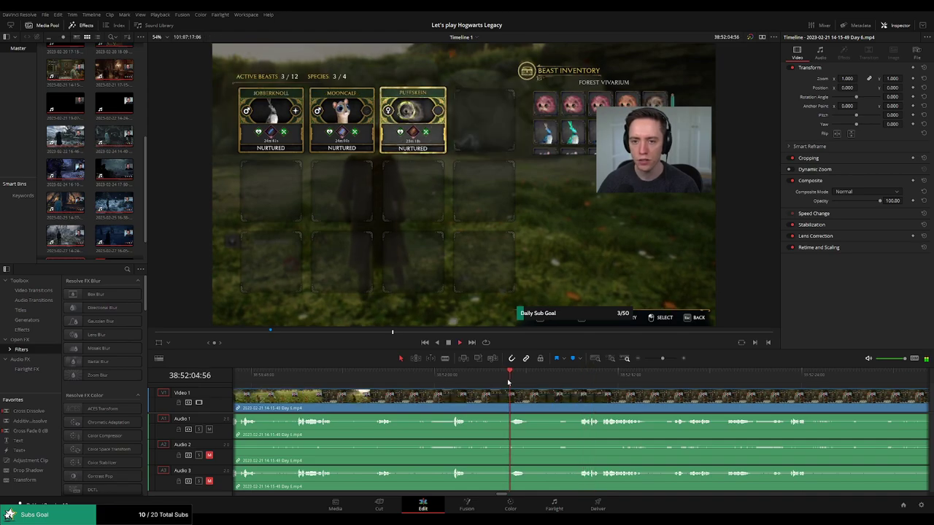
left_click(447, 381)
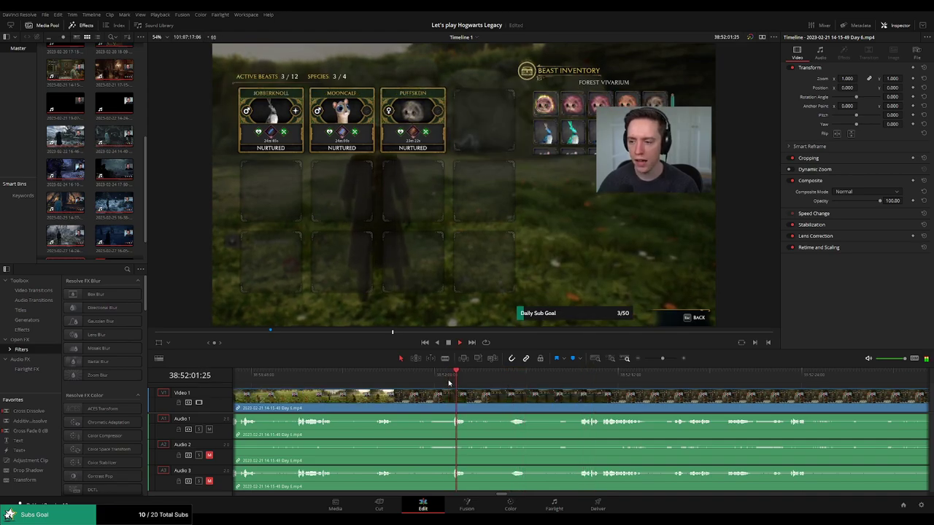
scroll(449, 384, "up", 3)
left_click(505, 379)
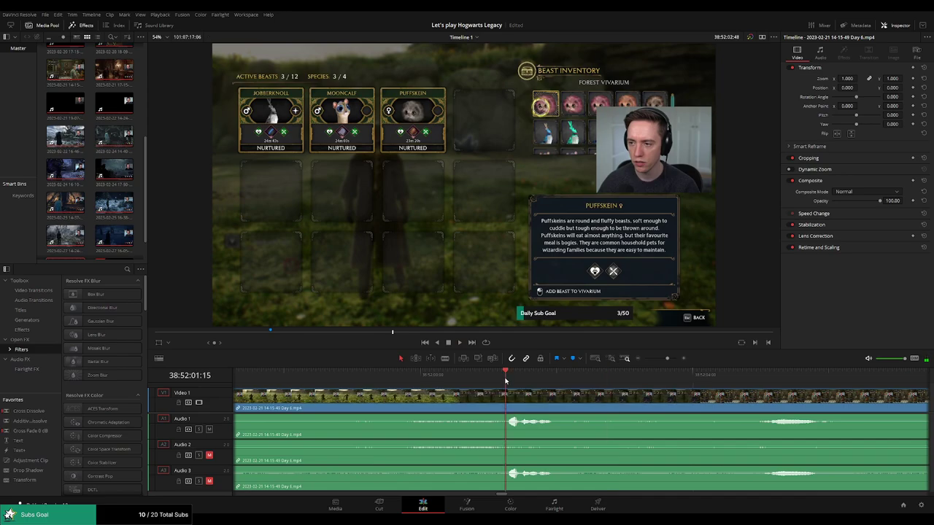
left_click_drag(504, 380, 419, 391)
- Split all tracks at 38:52:00:00 and fade Audio 1, 2 and 3 out and in at the cut
key("ctrl+b")
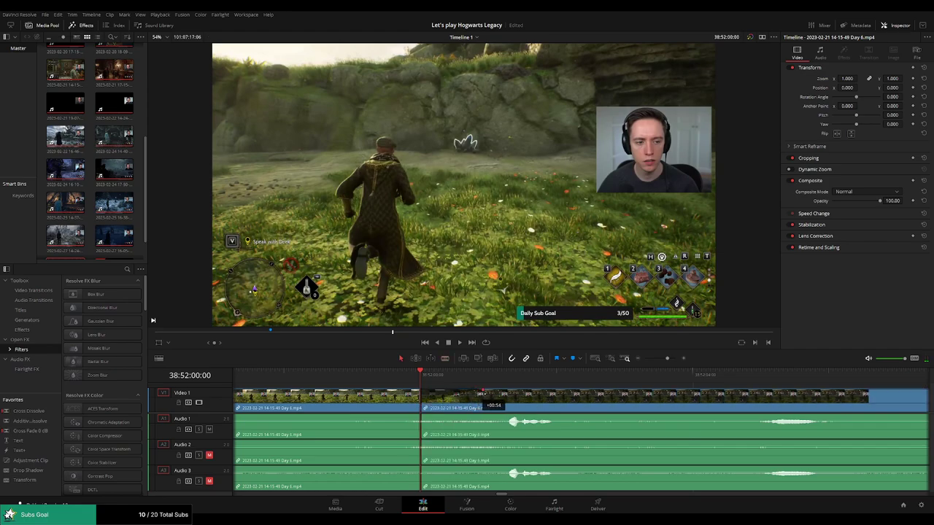
left_click_drag(481, 393, 491, 394)
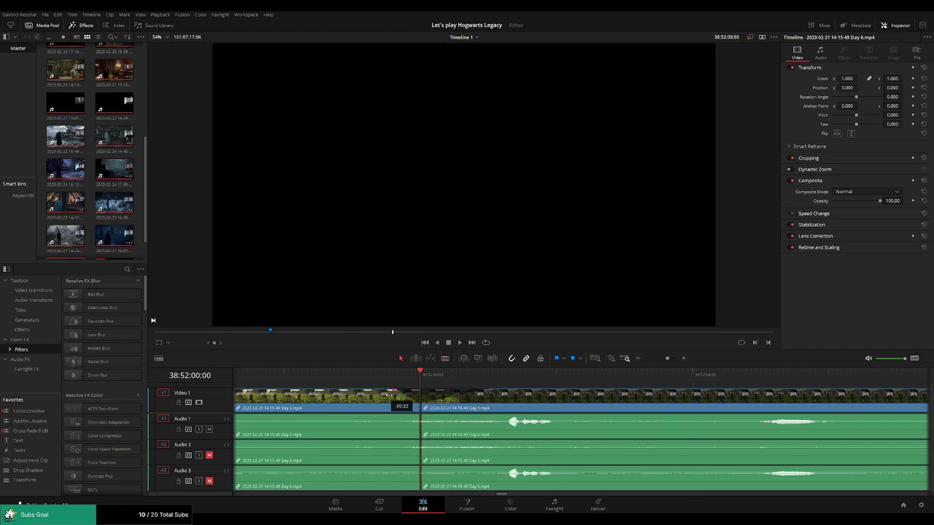
left_click_drag(394, 394, 366, 394)
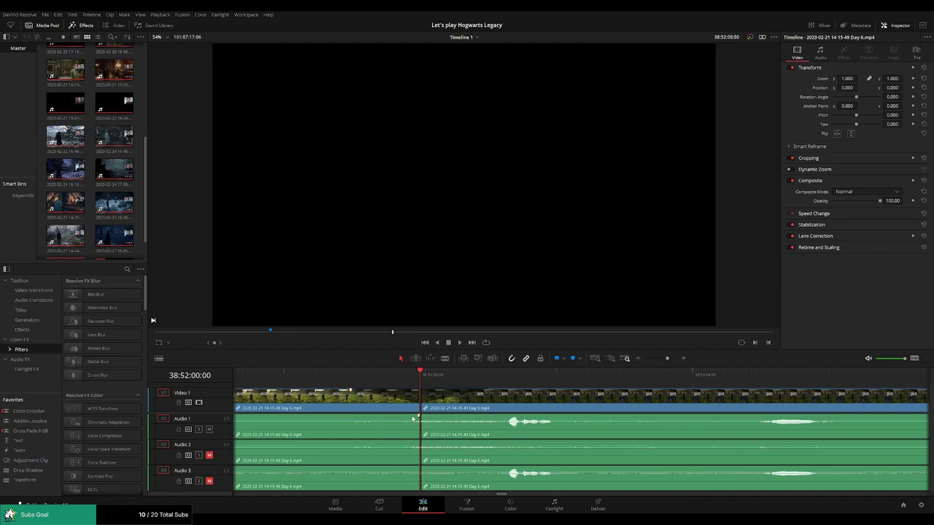
left_click_drag(419, 417, 351, 417)
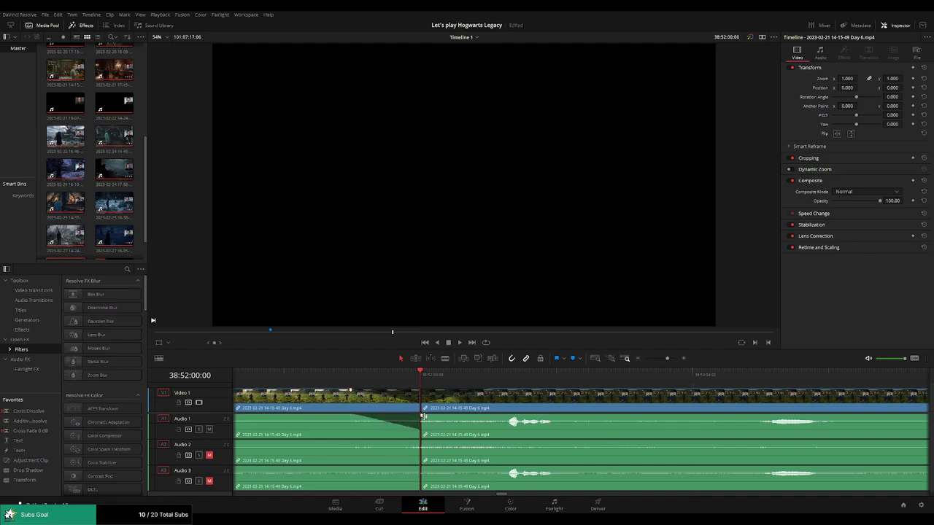
left_click_drag(422, 416, 473, 417)
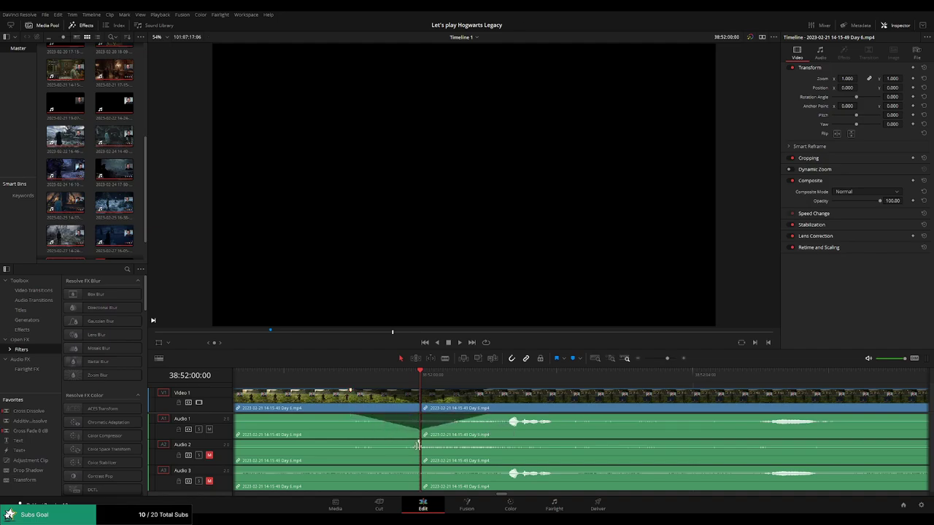
left_click_drag(419, 441, 354, 442)
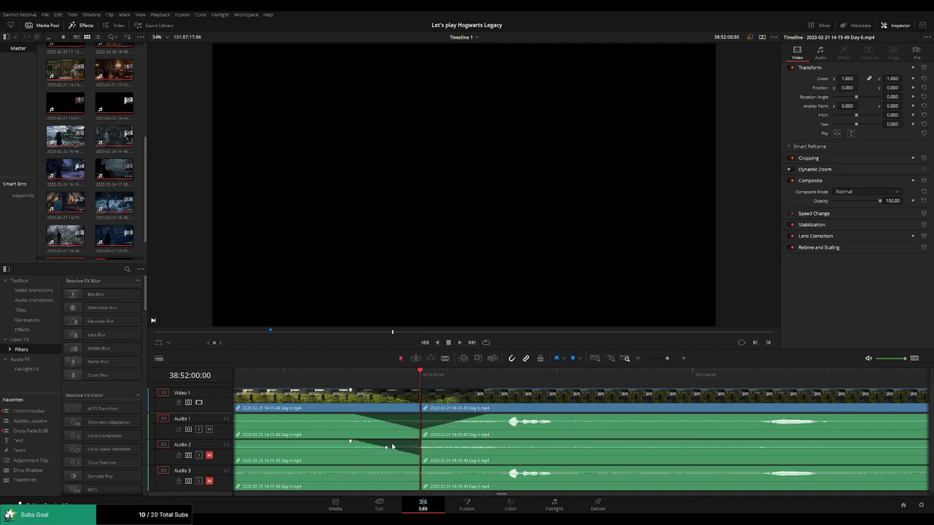
left_click_drag(421, 442, 477, 443)
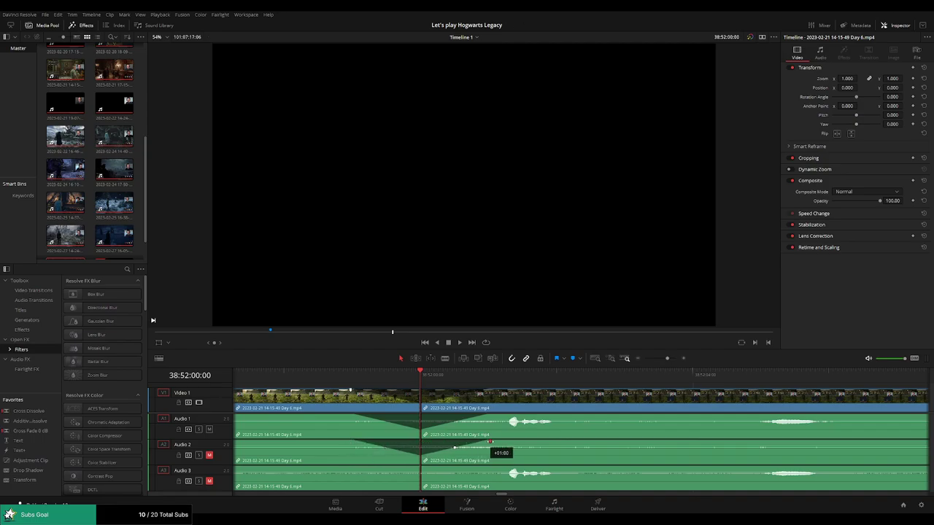
left_click_drag(419, 467, 358, 469)
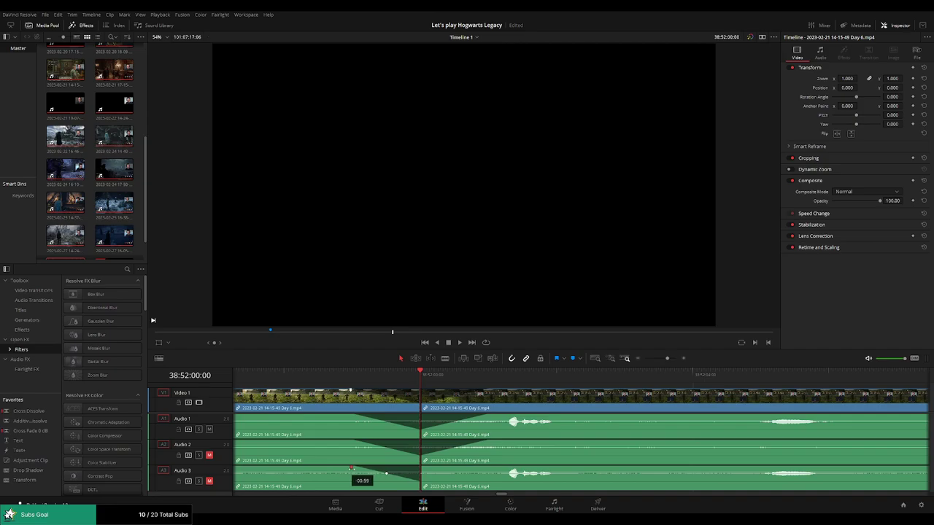
left_click_drag(436, 468, 490, 468)
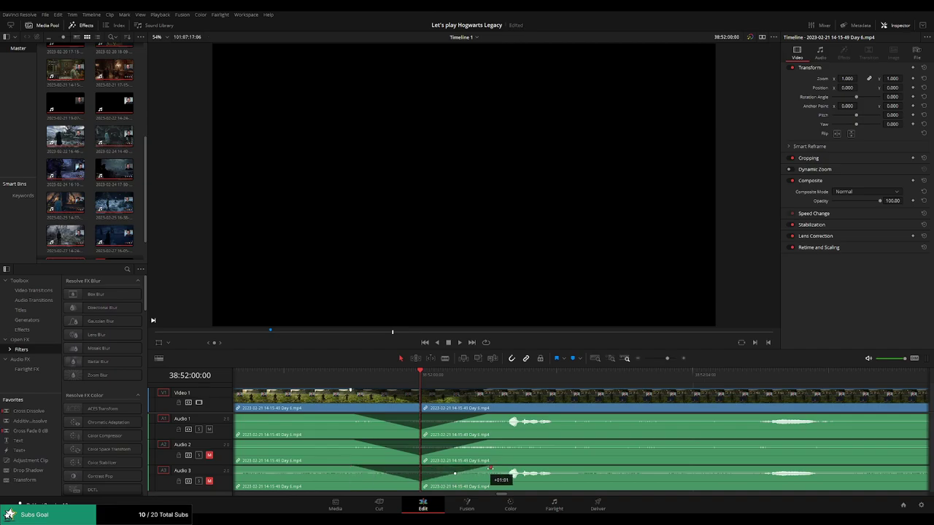
- Play back across the 38:52:00:00 cut and zoom the timeline out to review it
key("slash")
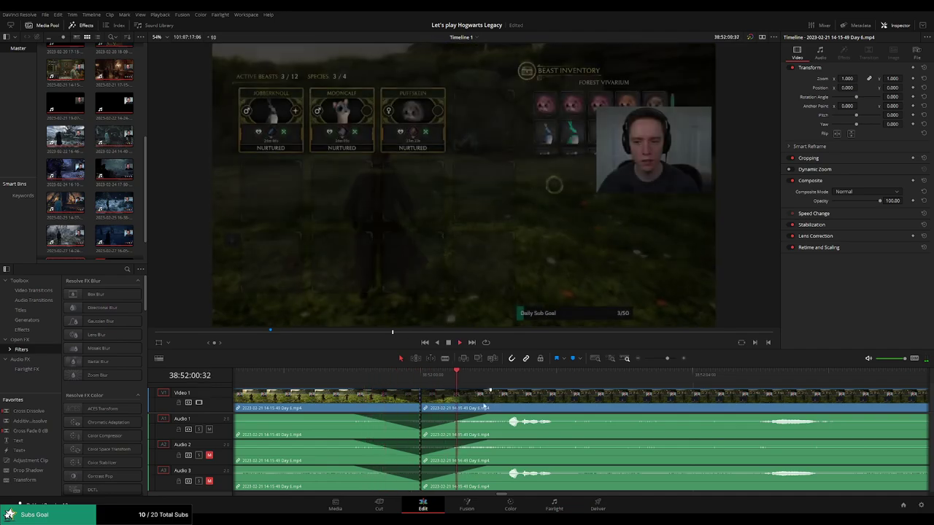
scroll(576, 374, "down", 2)
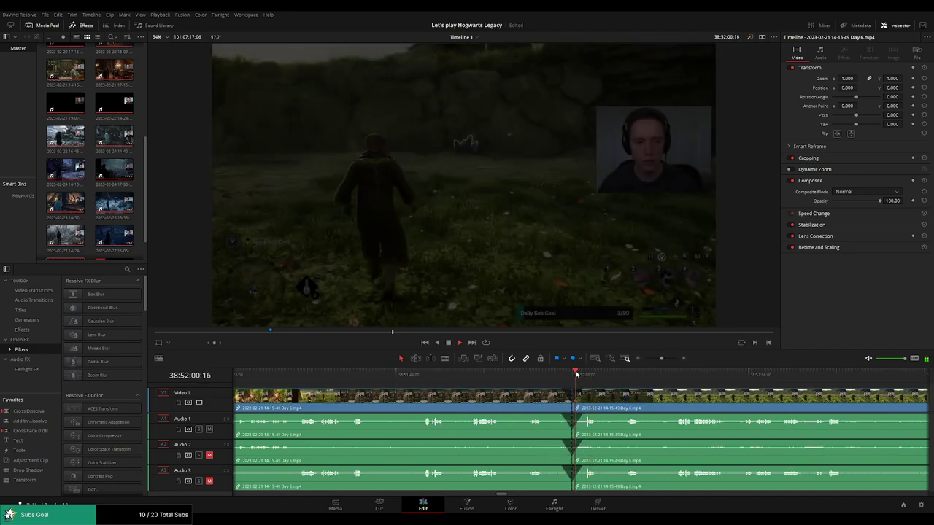
key("slash")
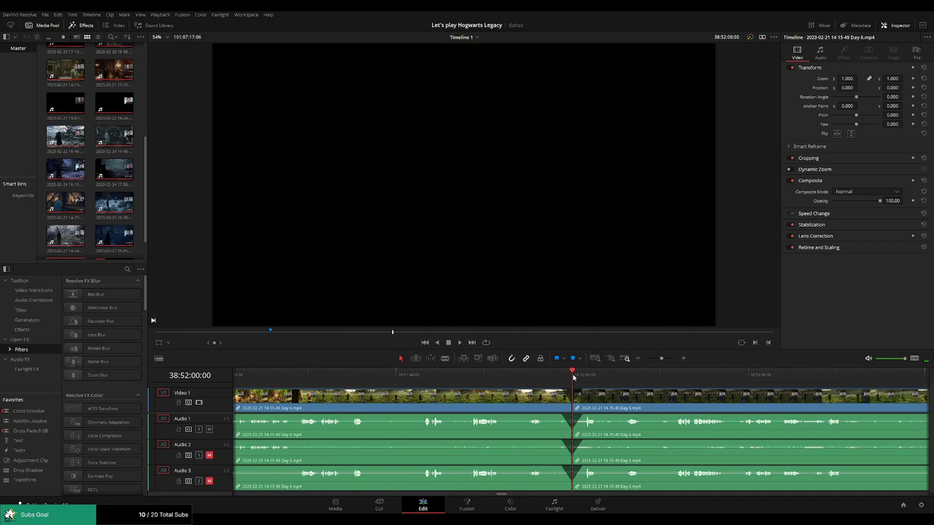
left_click(634, 359)
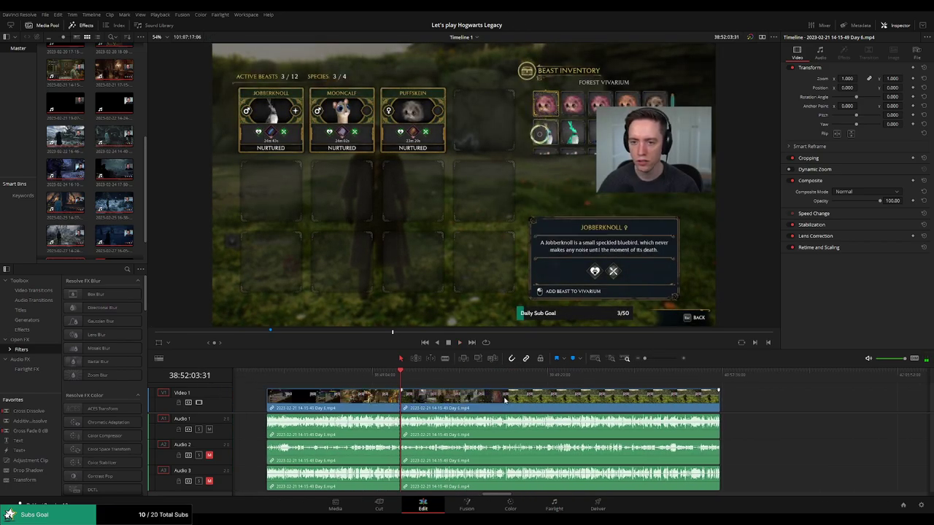
key("Home")
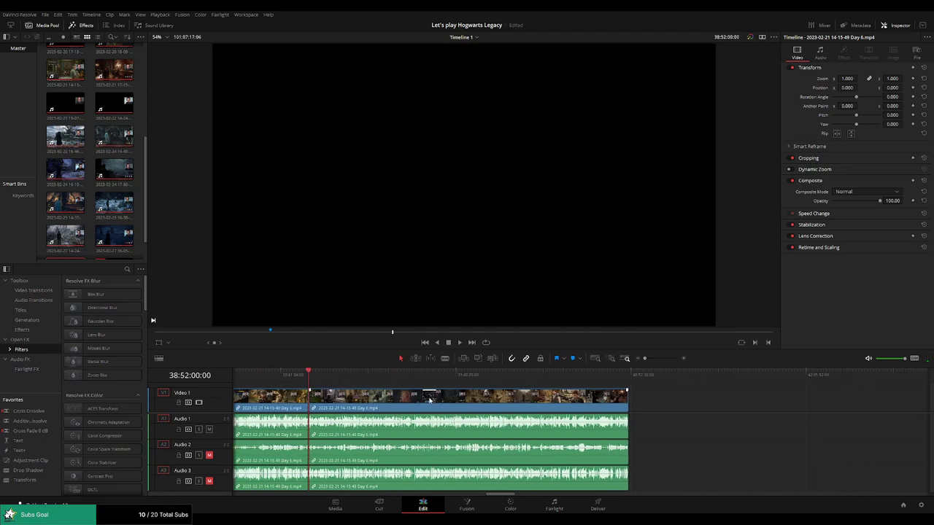
- Drag the clip after the cut right to leave a gap, and add the '20 episodes' marker at 38:52:00:00
left_click_drag(406, 398, 652, 398)
left_click(392, 404)
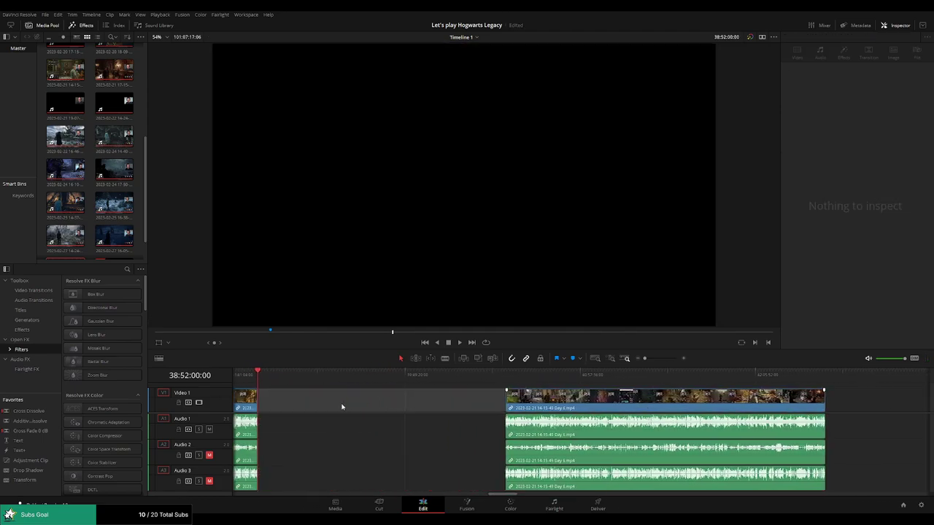
scroll(394, 406, "left", 3)
key("m")
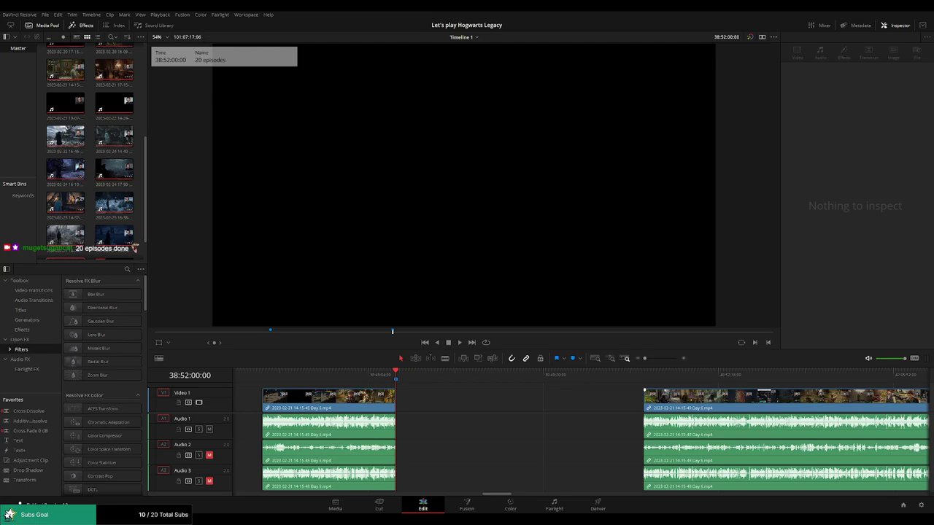
left_click(472, 406)
left_click(475, 406)
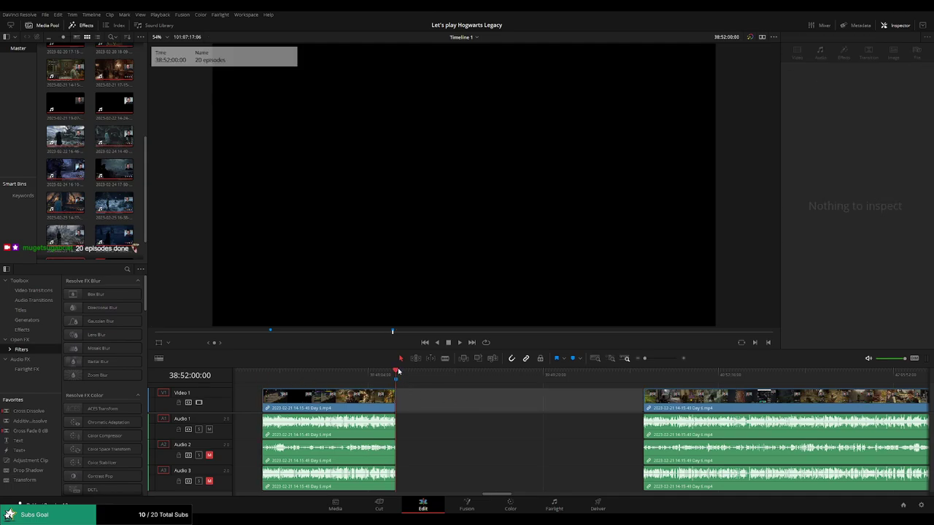
left_click_drag(398, 372, 572, 399)
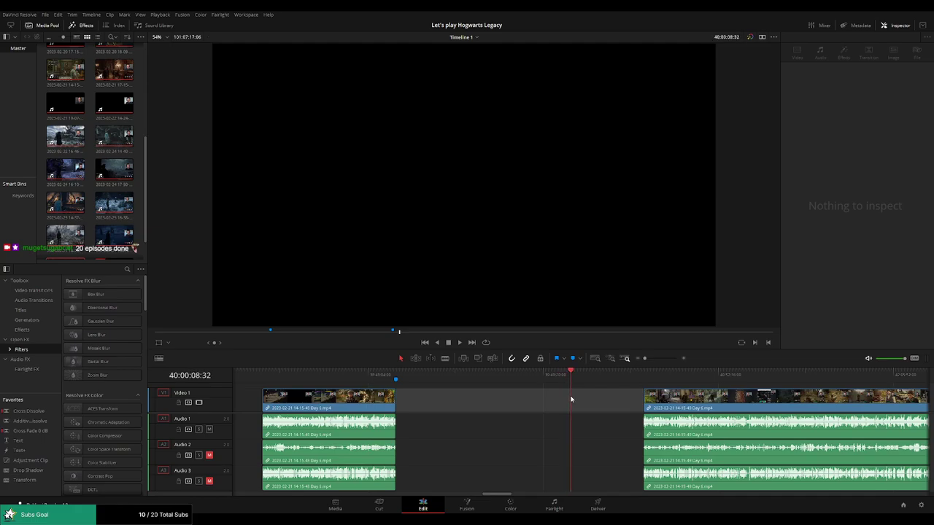
left_click_drag(685, 410, 612, 409)
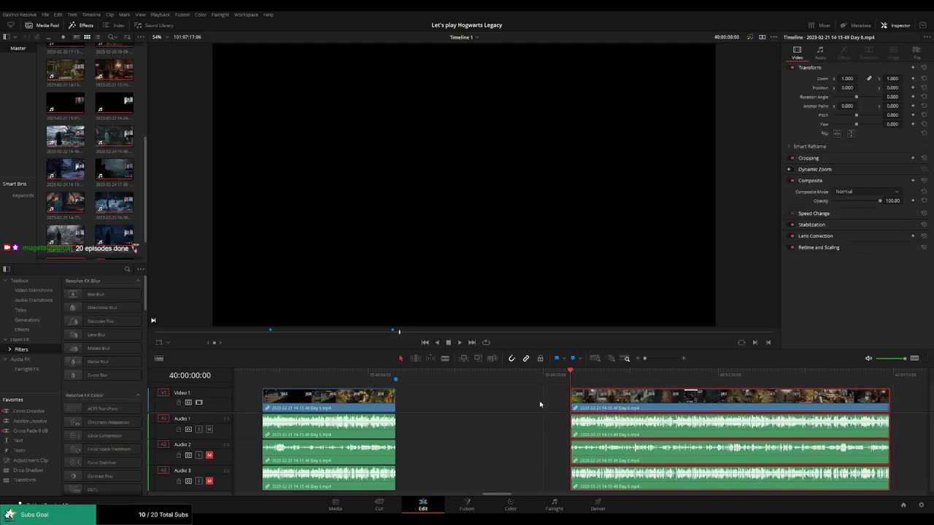
scroll(364, 399, "right", 3)
scroll(364, 399, "right", 3)
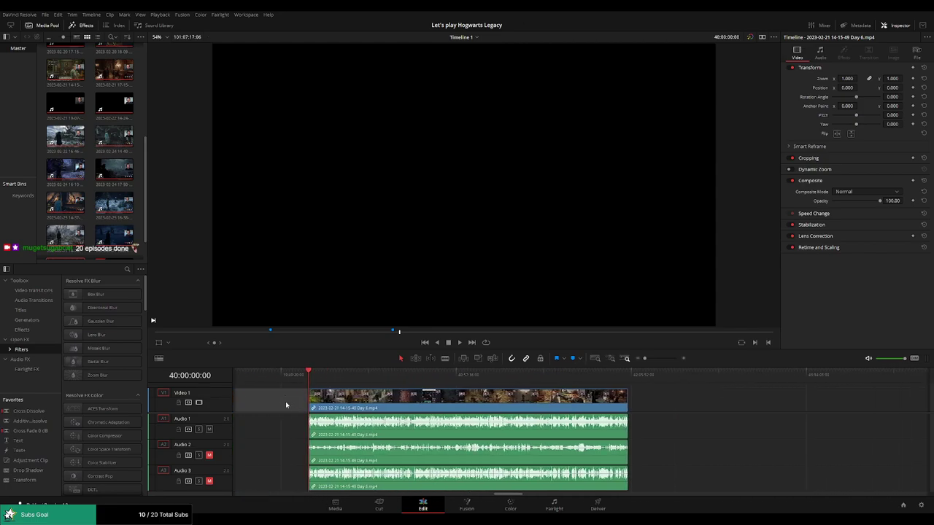
left_click_drag(310, 393, 442, 396)
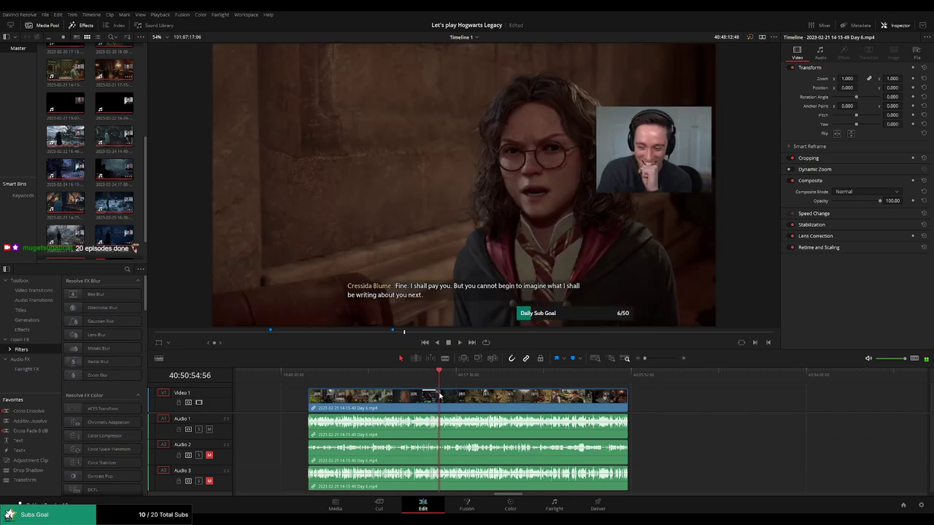
key("space")
scroll(577, 385, "up", 3)
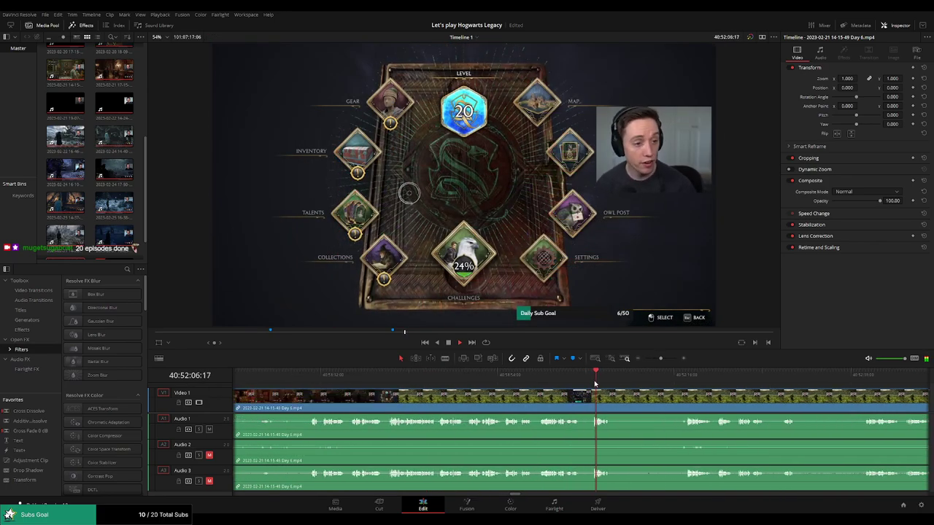
left_click(548, 385)
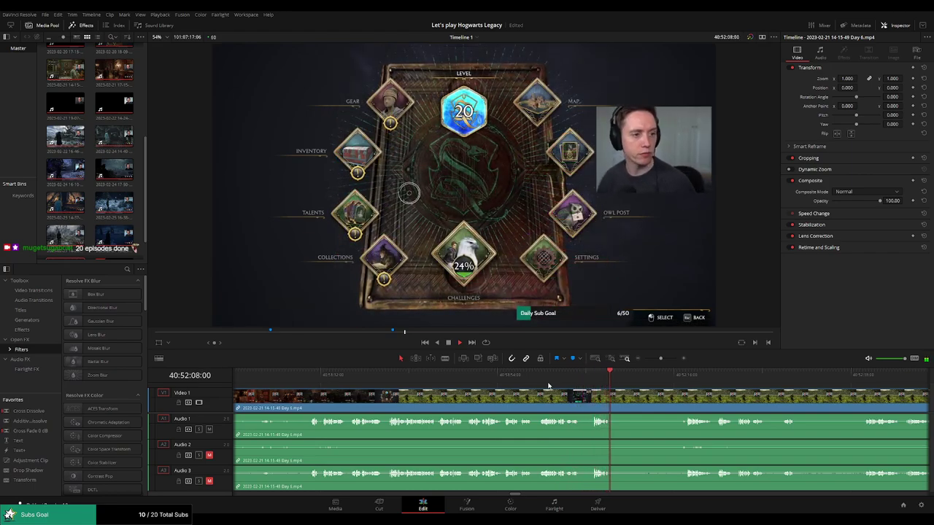
left_click_drag(615, 374, 686, 380)
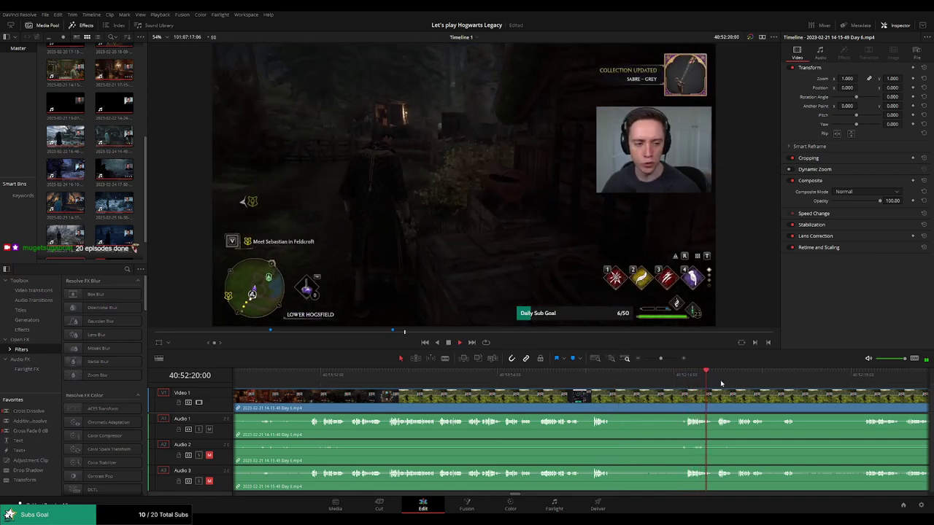
left_click(368, 374)
key("space")
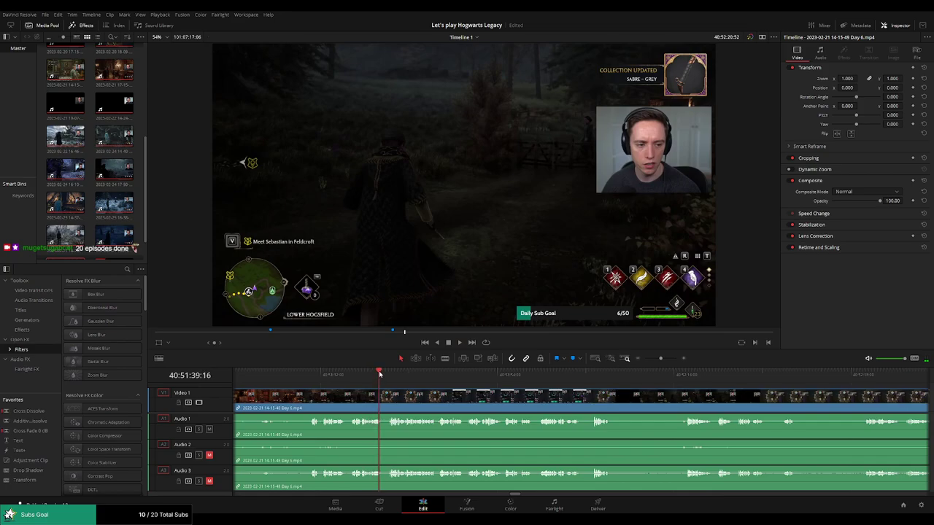
left_click_drag(437, 377, 783, 378)
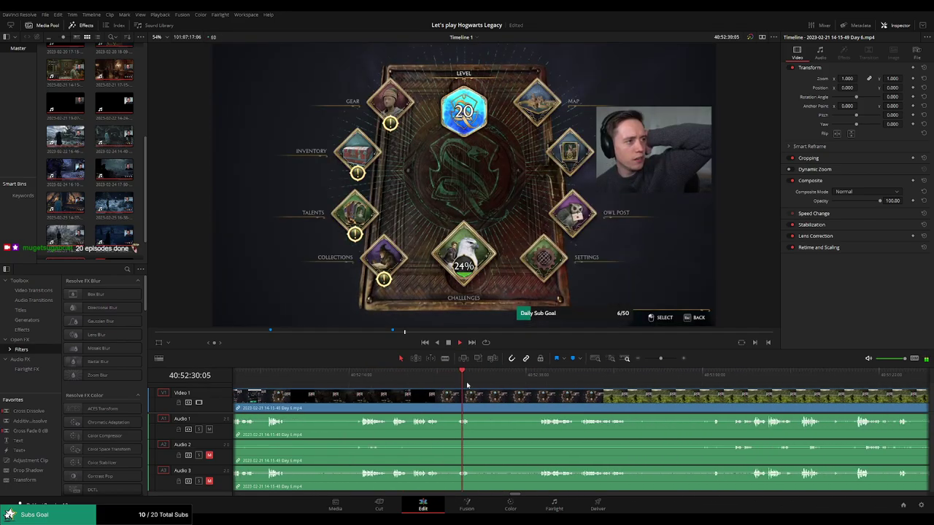
left_click(538, 374)
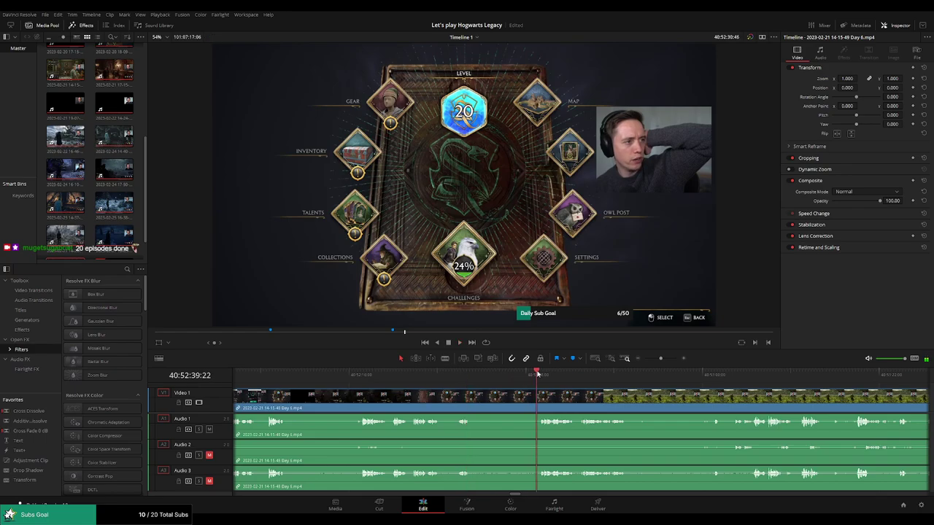
left_click(578, 375)
left_click(705, 374)
left_click(734, 375)
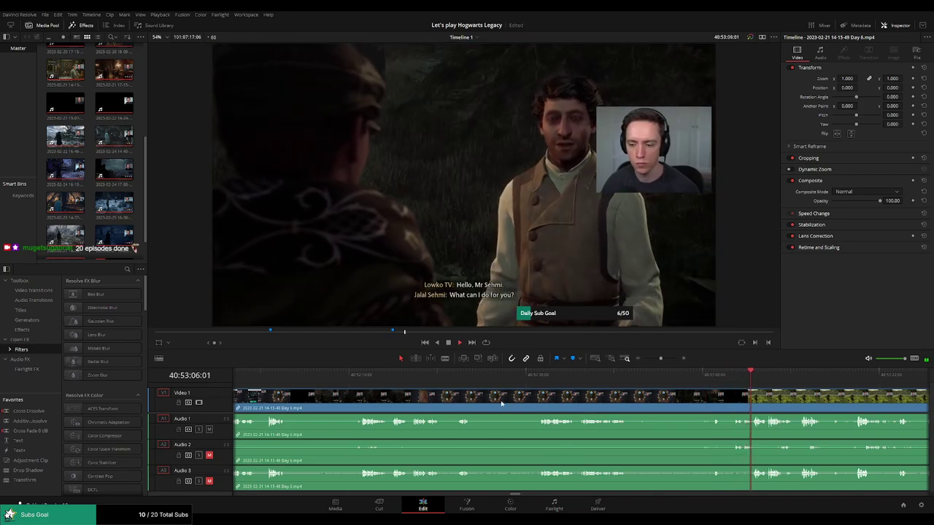
left_click(354, 375)
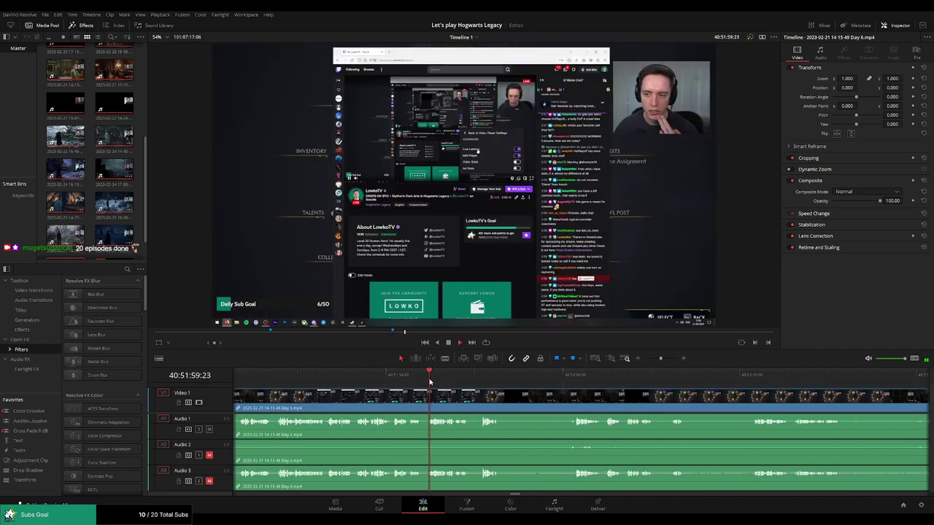
left_click(530, 401)
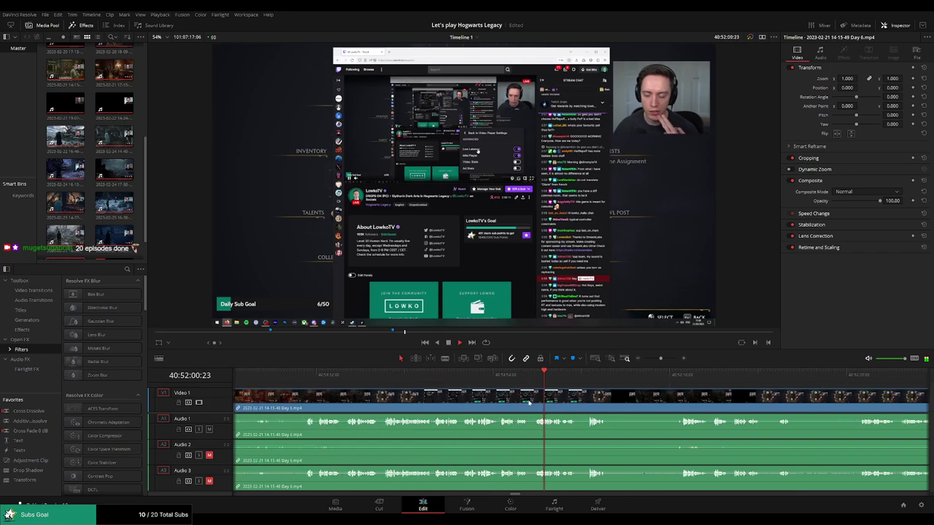
left_click(498, 376)
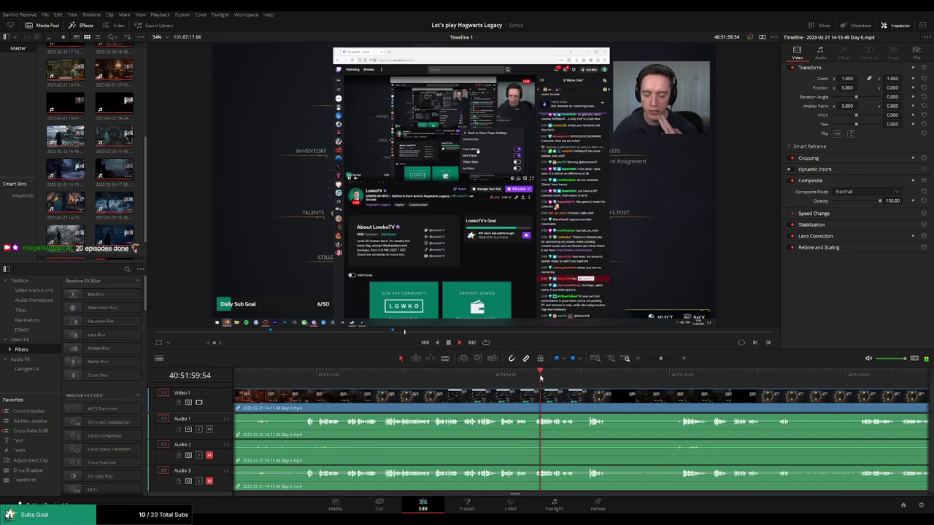
left_click(590, 376)
scroll(645, 396, "right", 3)
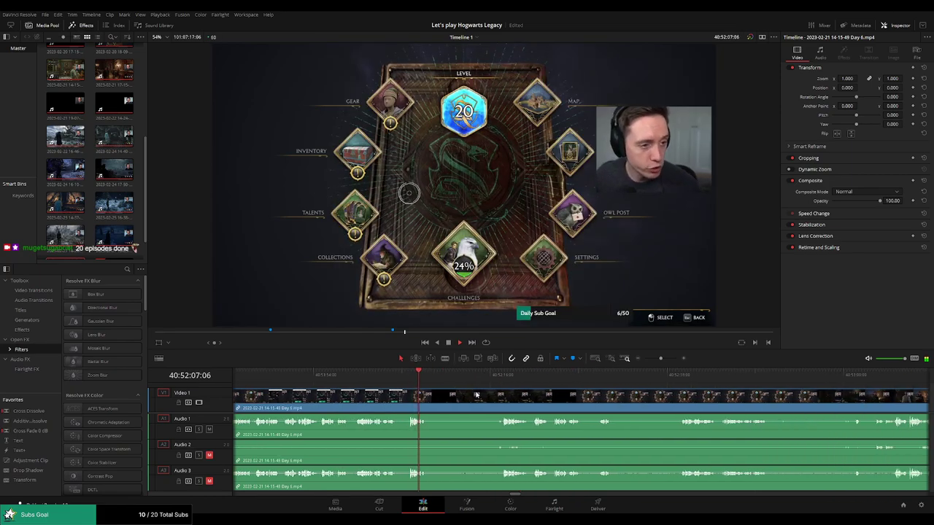
left_click(498, 380)
left_click(577, 378)
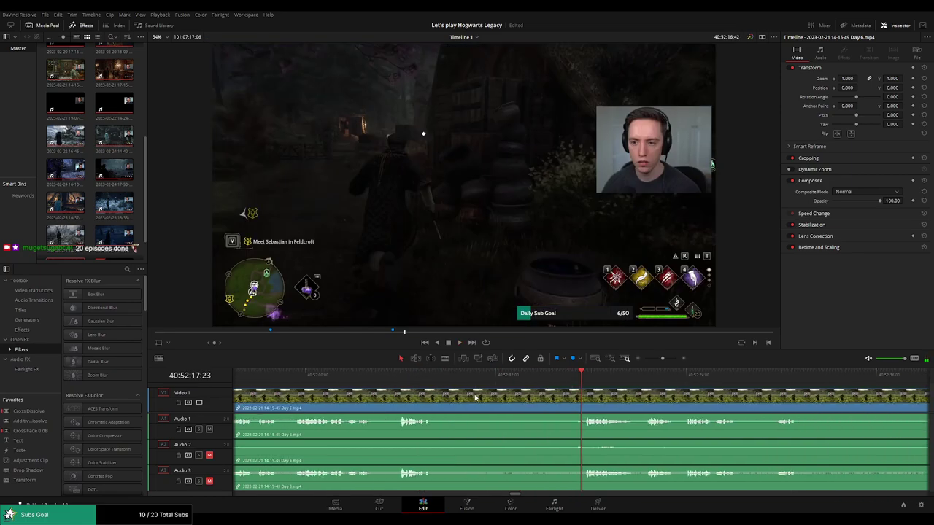
left_click(576, 379)
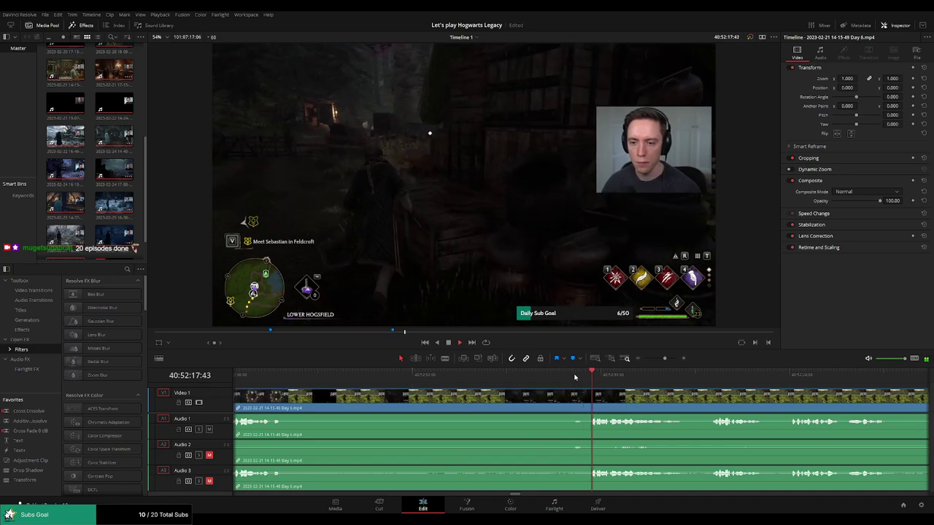
mouse_move(575, 380)
left_mouse_down()
mouse_move(592, 382)
mouse_move(539, 385)
left_mouse_up()
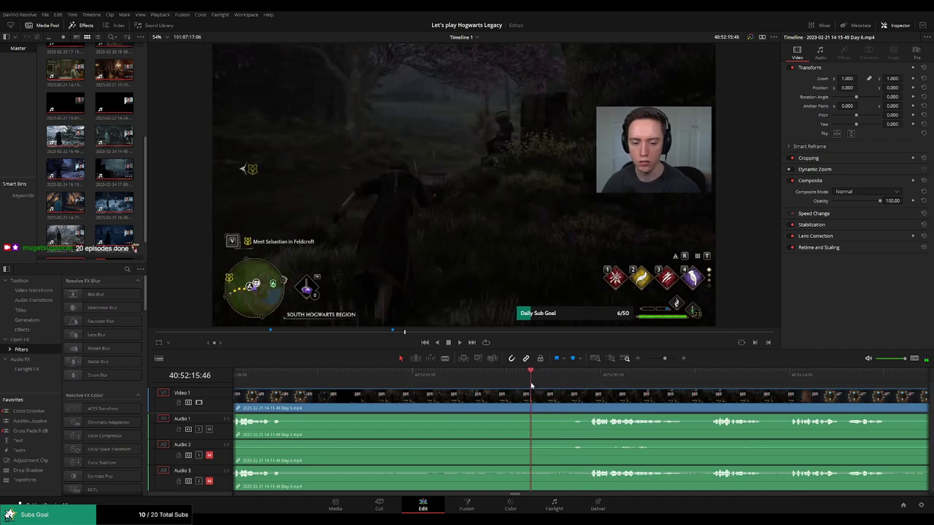
- Blade all tracks at 40:52:16:00, add fades on the video and Audio 1–3 around the cut, then play it
key("ctrl+b")
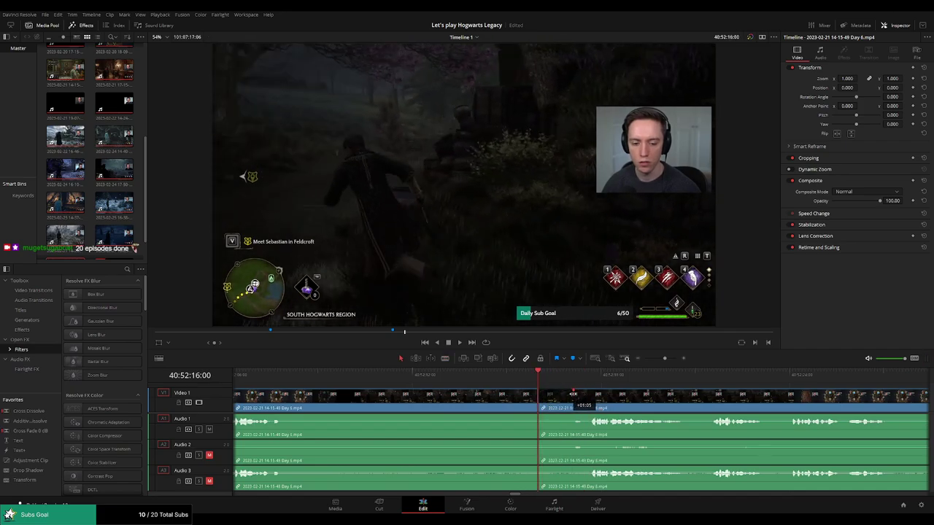
left_click_drag(571, 395, 542, 395)
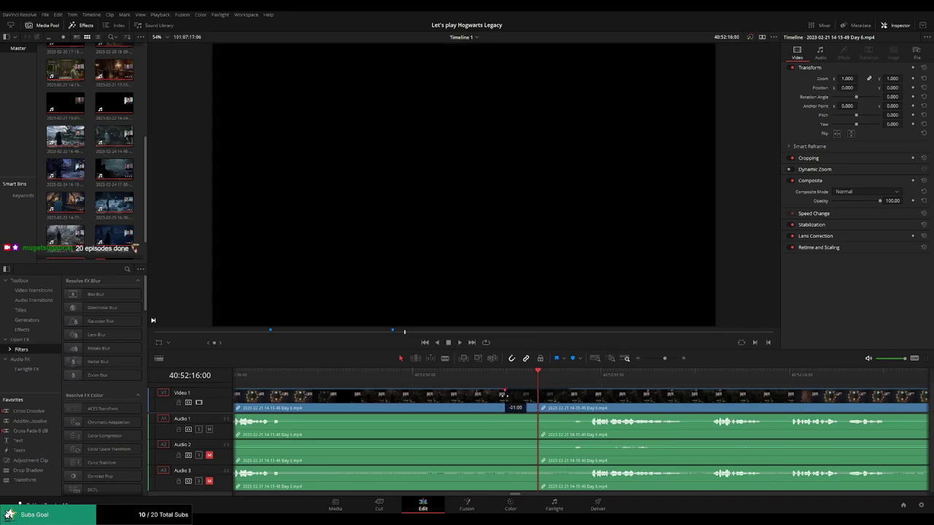
left_click_drag(535, 416, 503, 417)
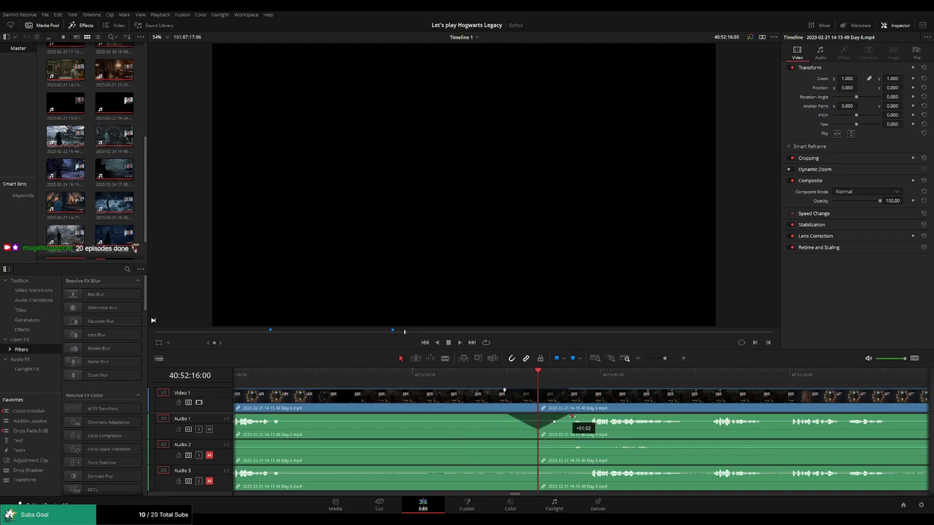
left_click_drag(571, 417, 571, 417)
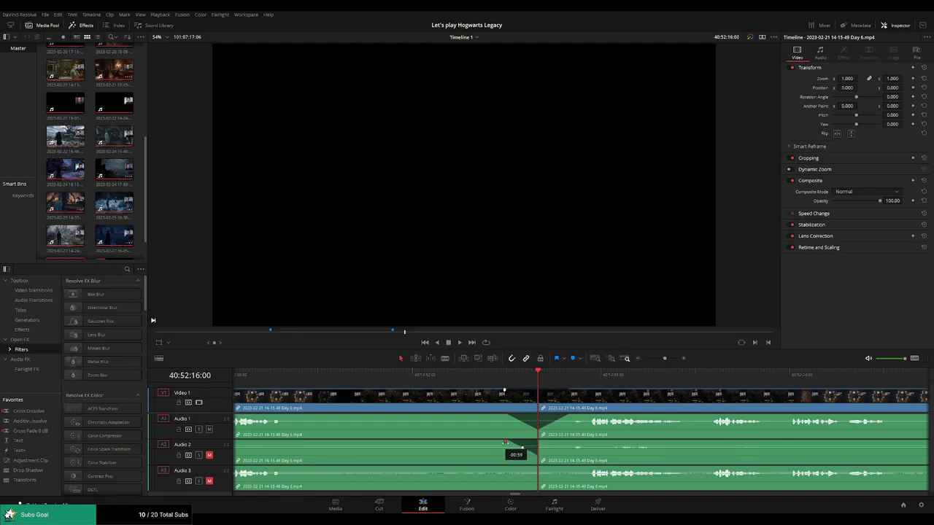
left_click_drag(538, 442, 575, 442)
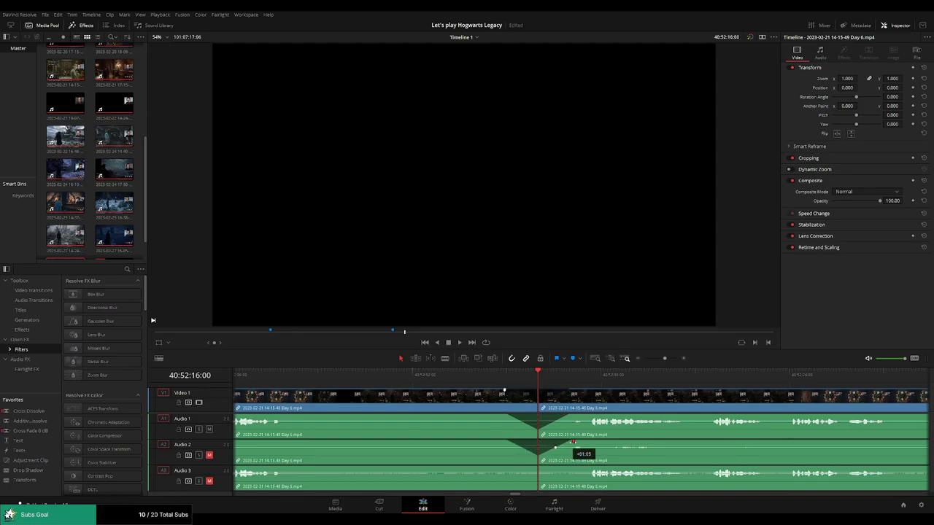
left_click_drag(535, 466, 507, 469)
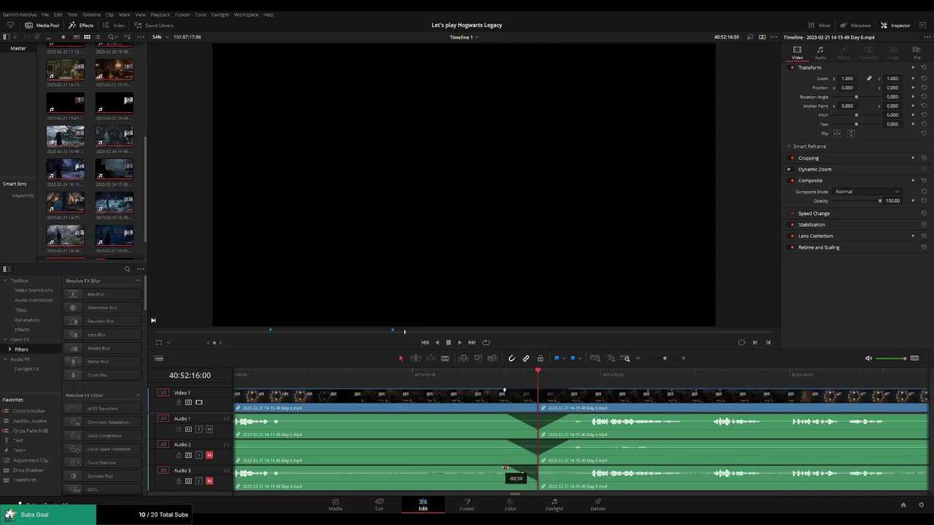
left_click_drag(540, 468, 570, 469)
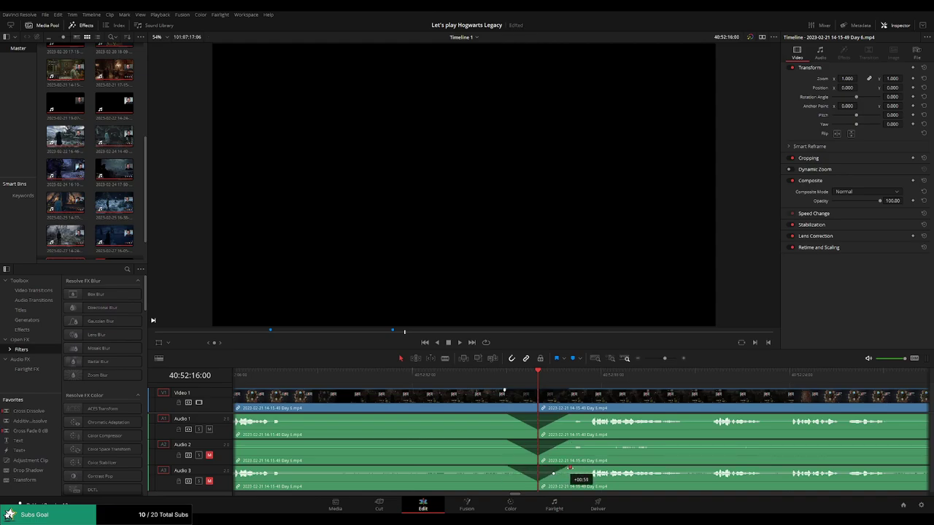
key("space")
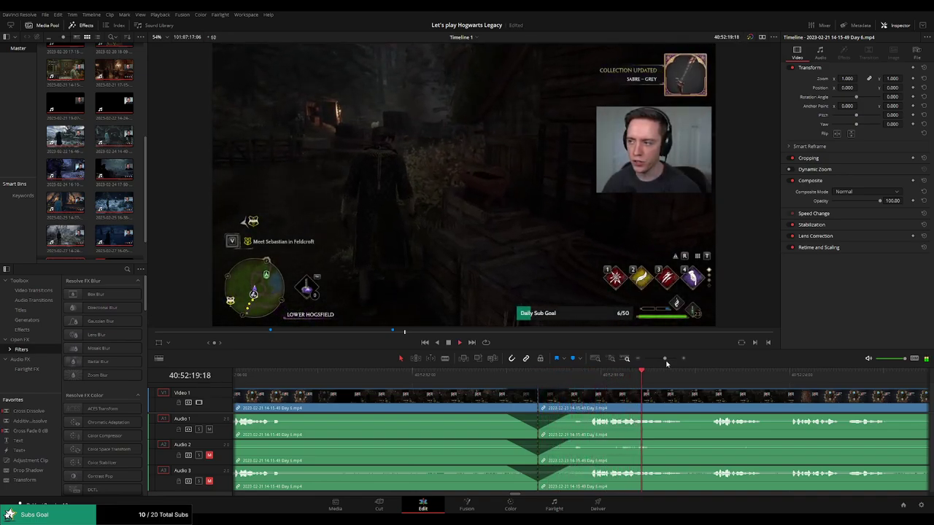
- Stop playback, zoom out, and shift the later clip further along the timeline
key("space")
left_click_drag(664, 359, 644, 358)
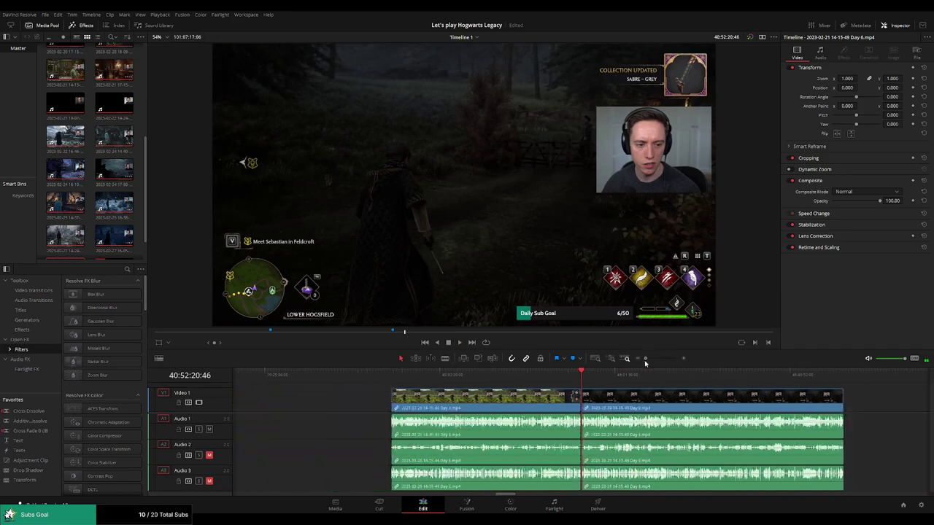
scroll(708, 406, "right", 5)
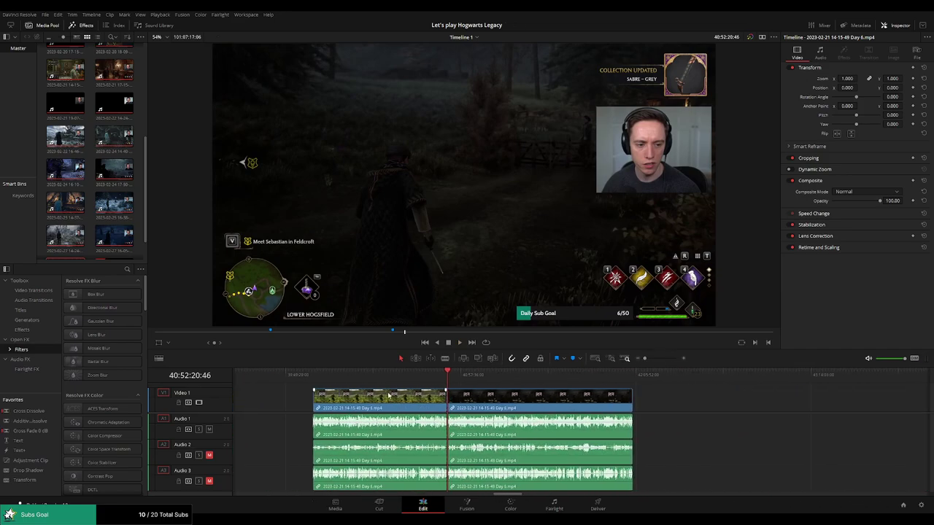
key("Home")
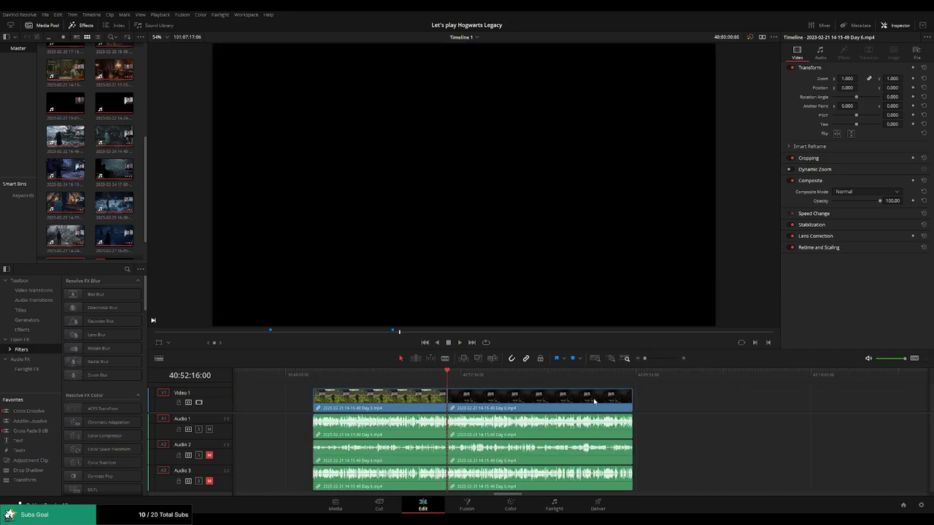
scroll(595, 401, "right", 7)
left_click_drag(343, 400, 587, 401)
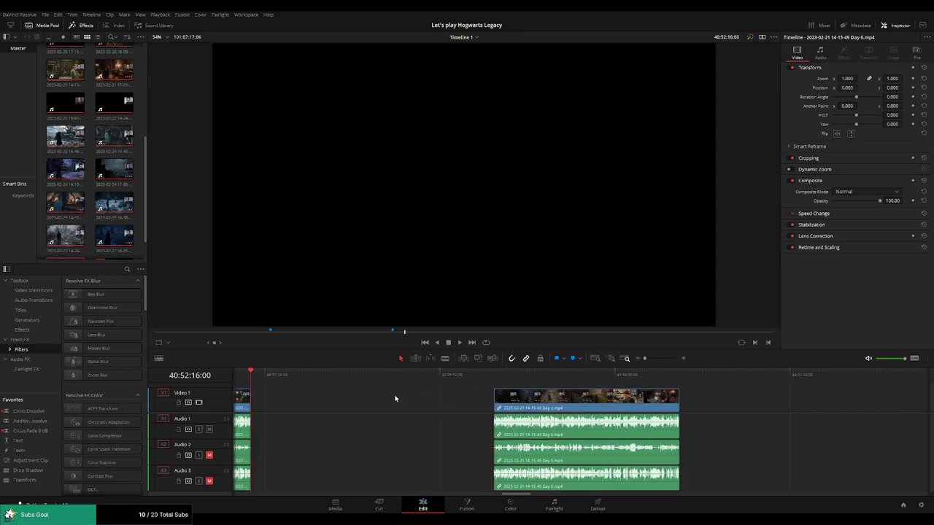
left_click(340, 398)
- Place the playhead in the gap and move the clip back to the playhead to close it
left_click_drag(335, 389, 360, 393)
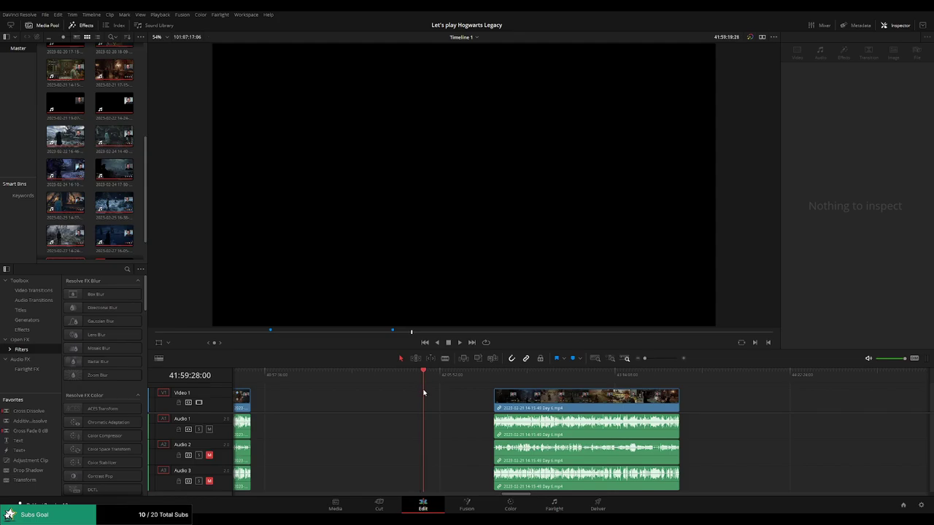
scroll(430, 394, "up", 3)
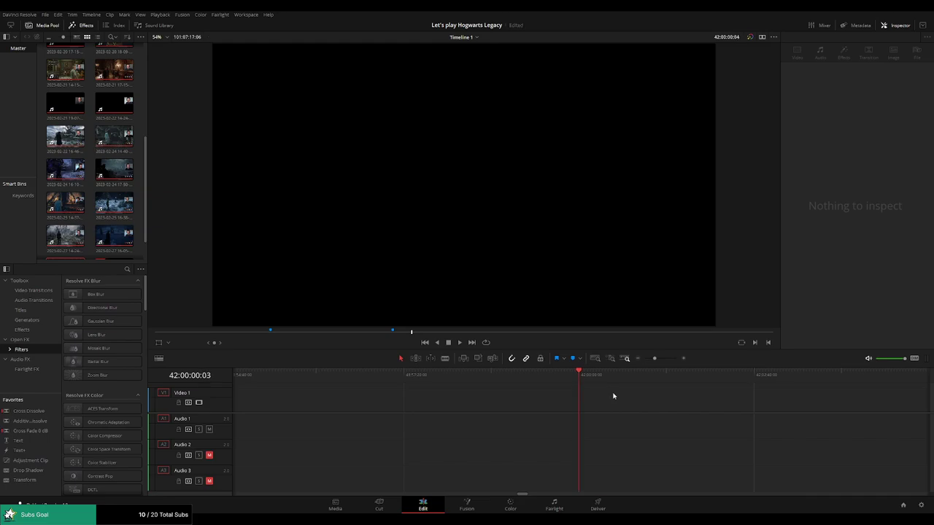
left_click_drag(654, 358, 644, 359)
left_click_drag(706, 400, 636, 400)
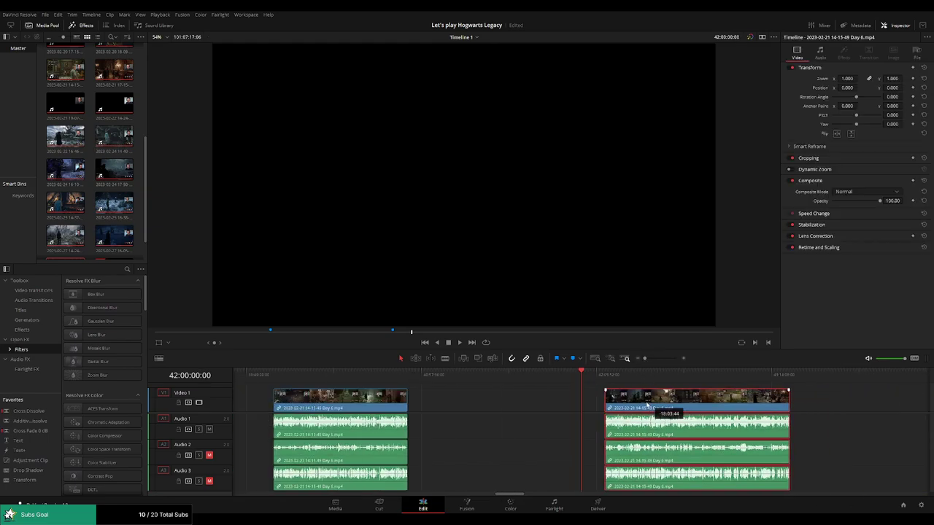
- Scrub and play the moved Day 6 clip from its beginning
scroll(573, 394, "right", 5)
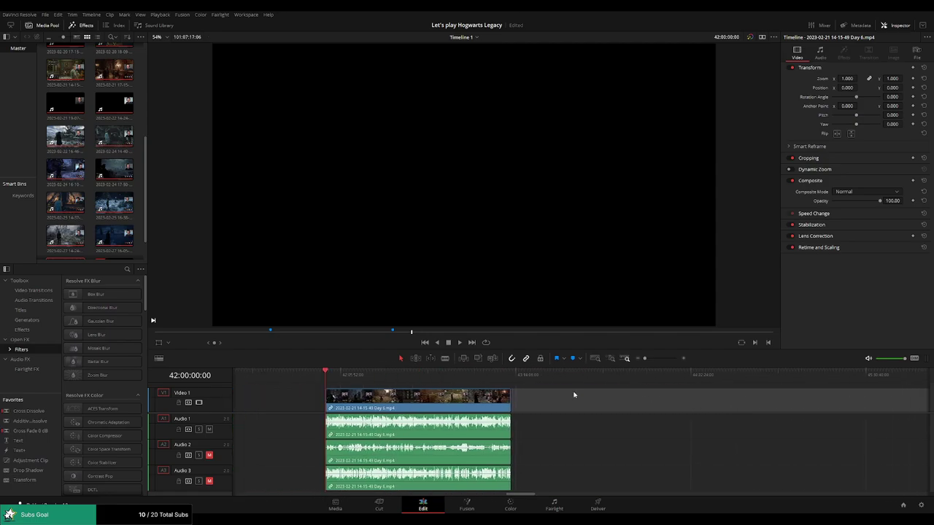
left_click_drag(349, 377, 448, 386)
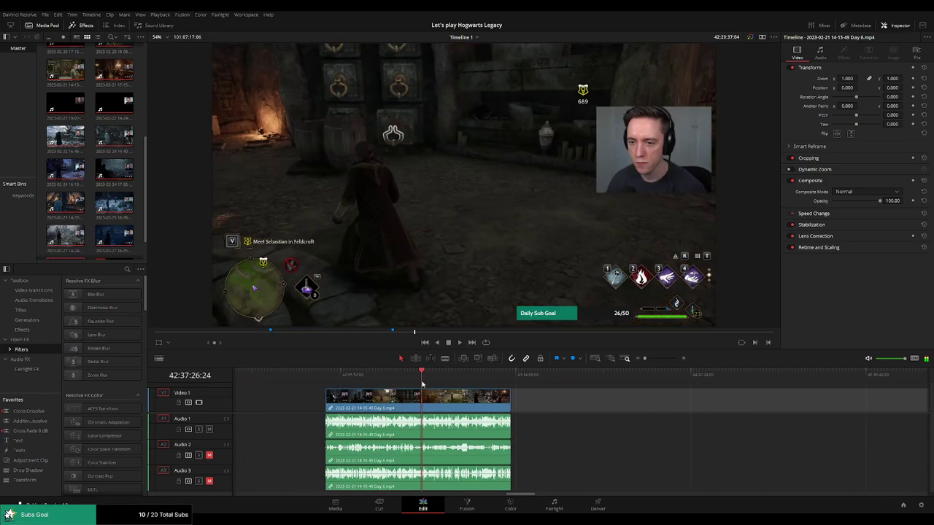
key("Home")
key("space")
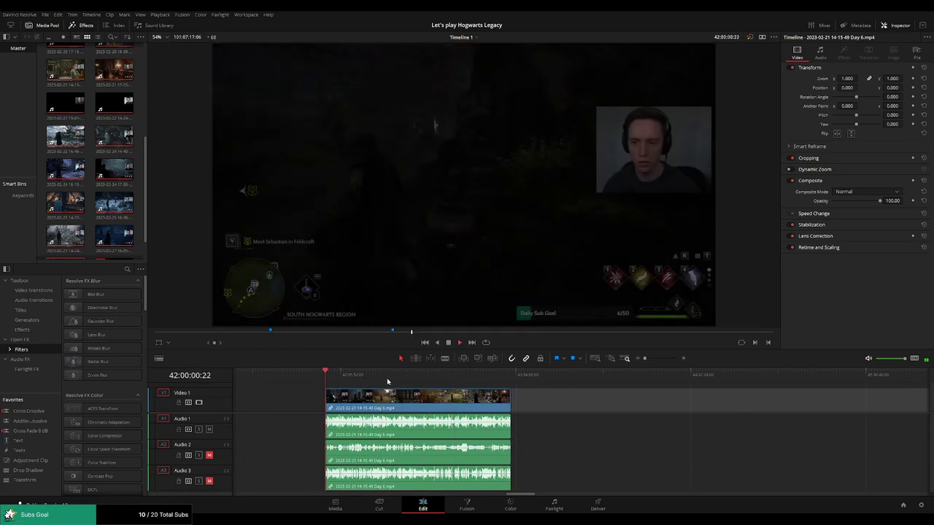
left_click_drag(411, 383, 459, 384)
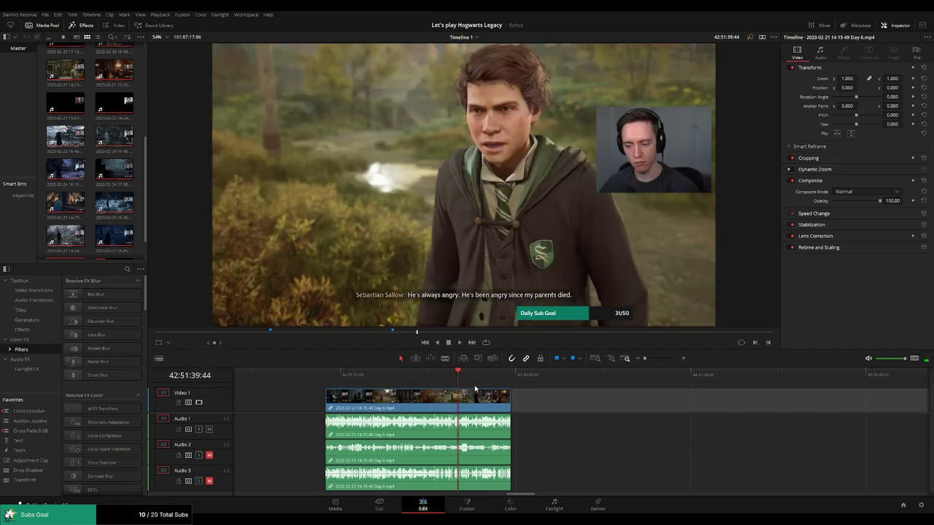
key("space")
scroll(475, 389, "up", 3)
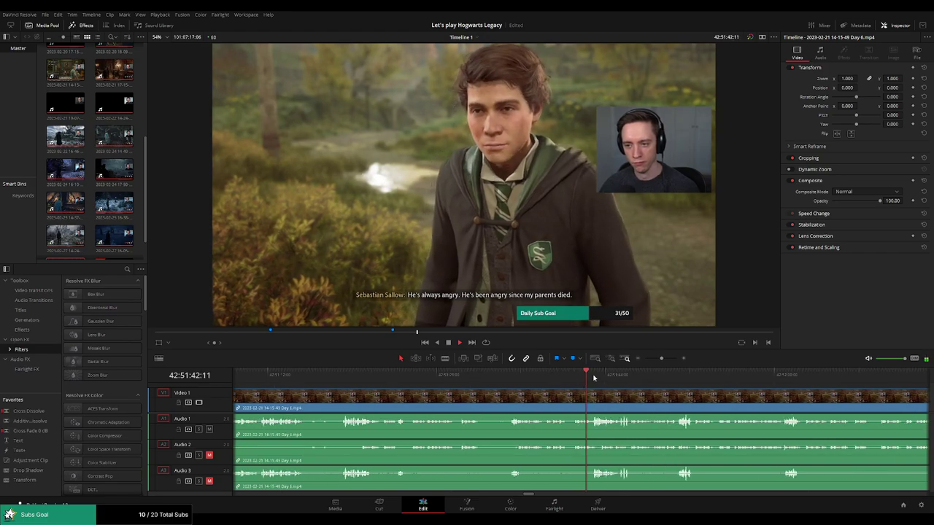
- Jump ahead through the footage, then scrub back to the black frame at 42:52:15
left_click(557, 383)
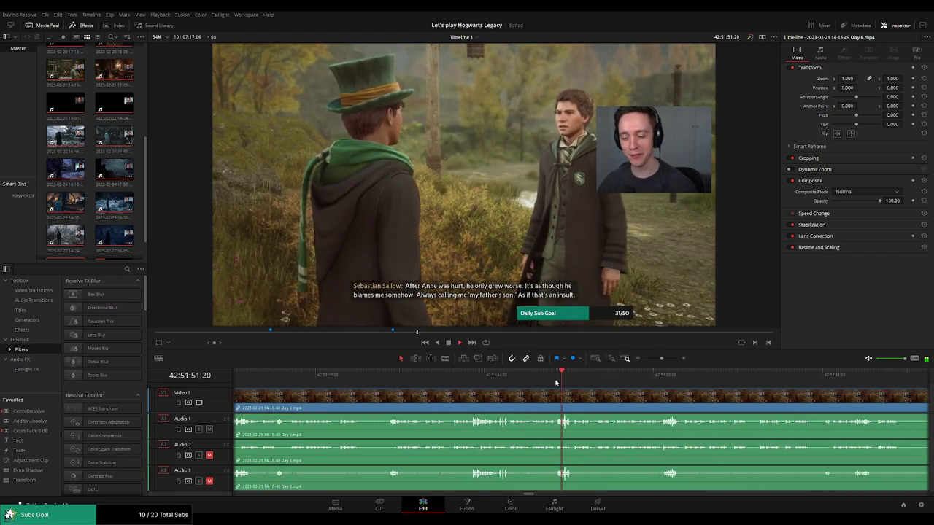
left_click_drag(556, 383, 531, 392)
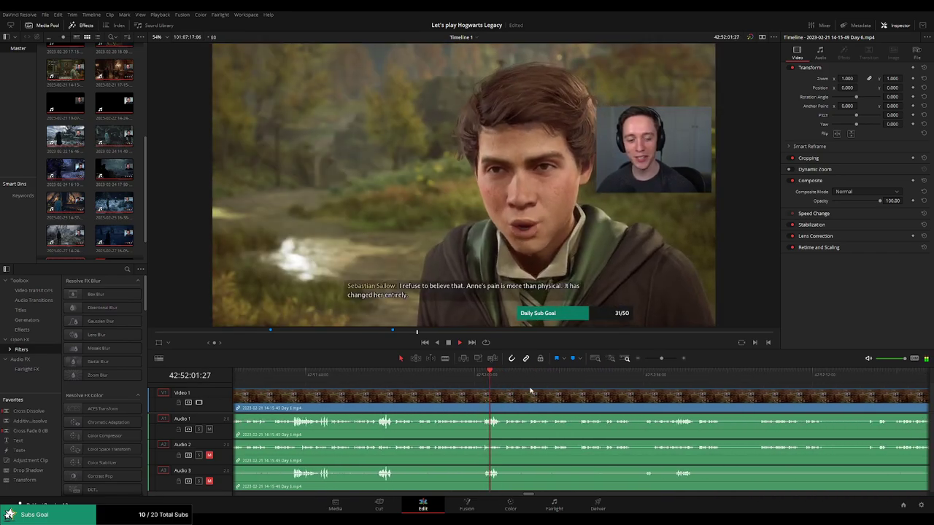
left_click(580, 377)
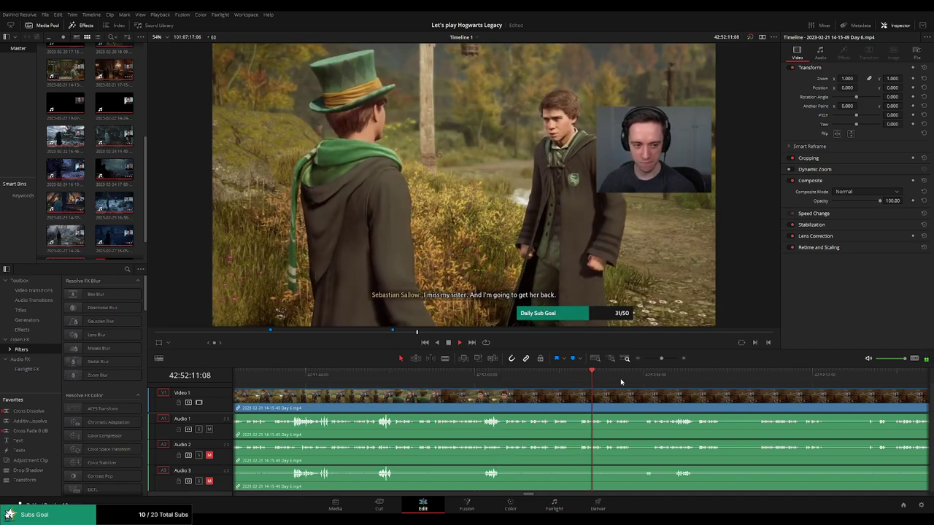
left_click(643, 379)
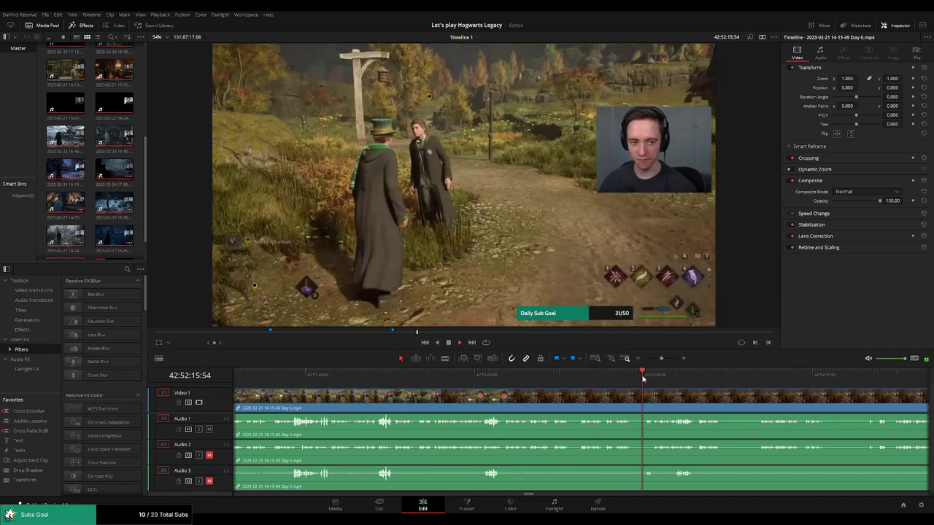
scroll(644, 386, "up", 3)
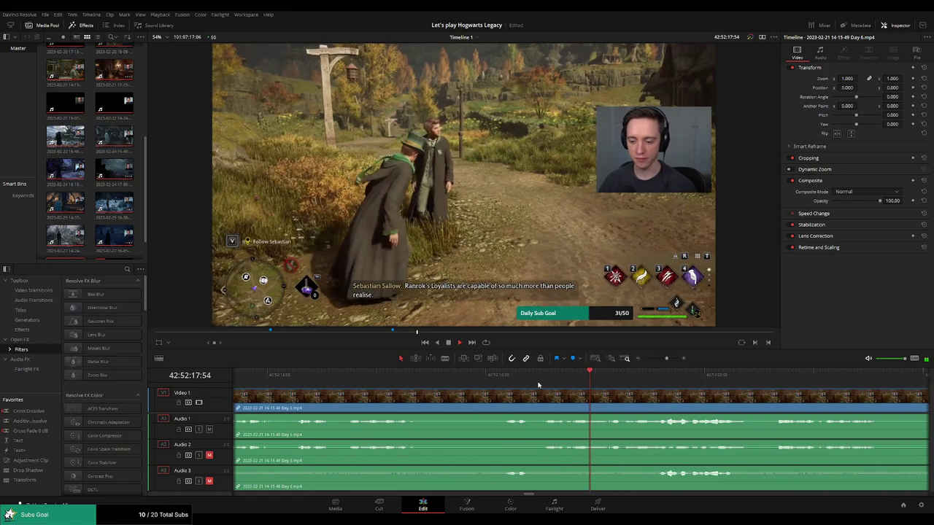
left_click(502, 378)
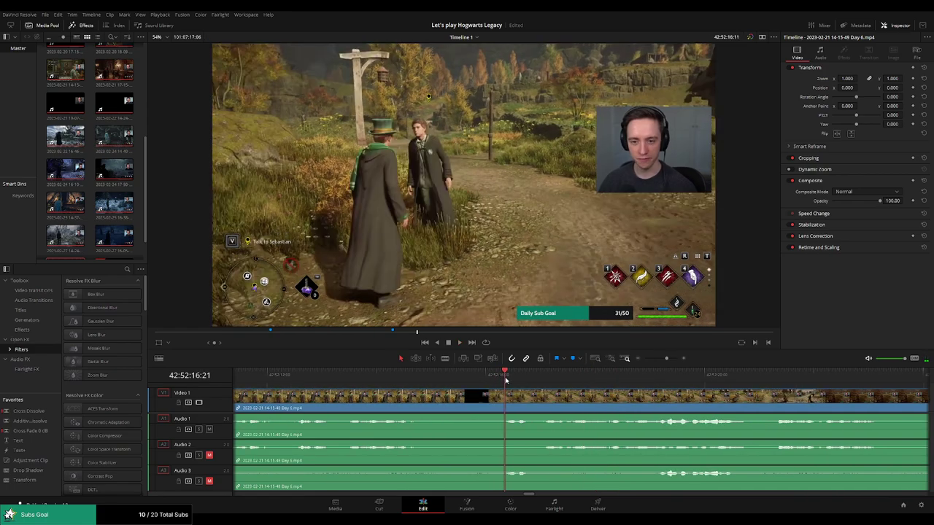
left_click_drag(506, 378, 463, 383)
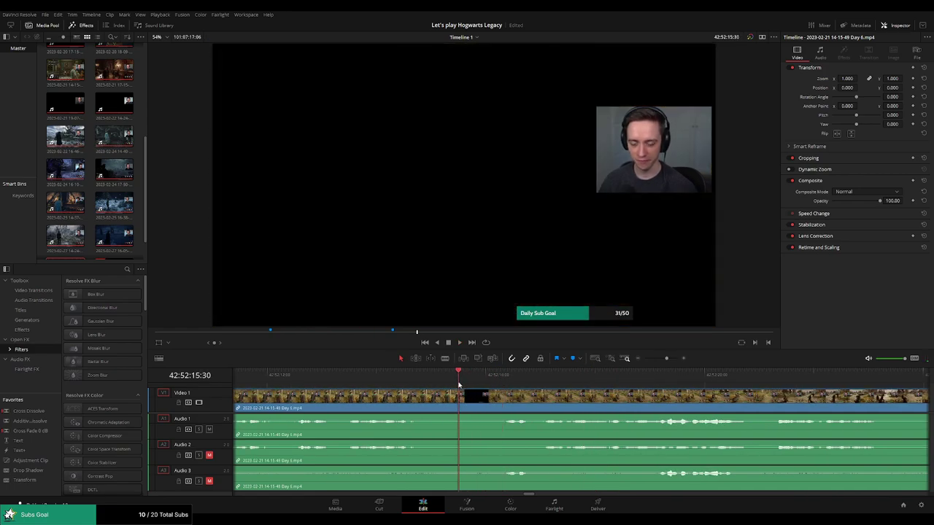
- Blade the Day 6 clip at the black frame and fade Audio 1–3 out before the cut
key("b")
left_click(459, 398)
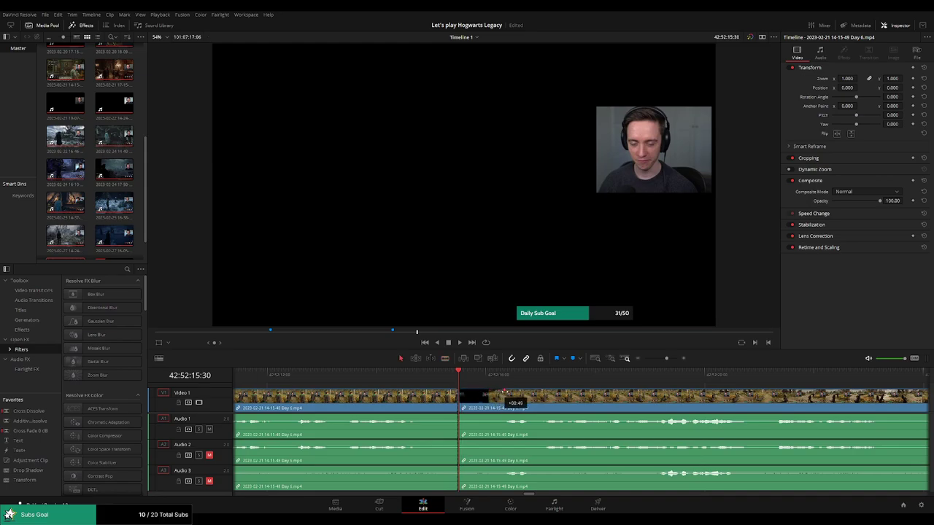
left_click_drag(515, 393, 462, 392)
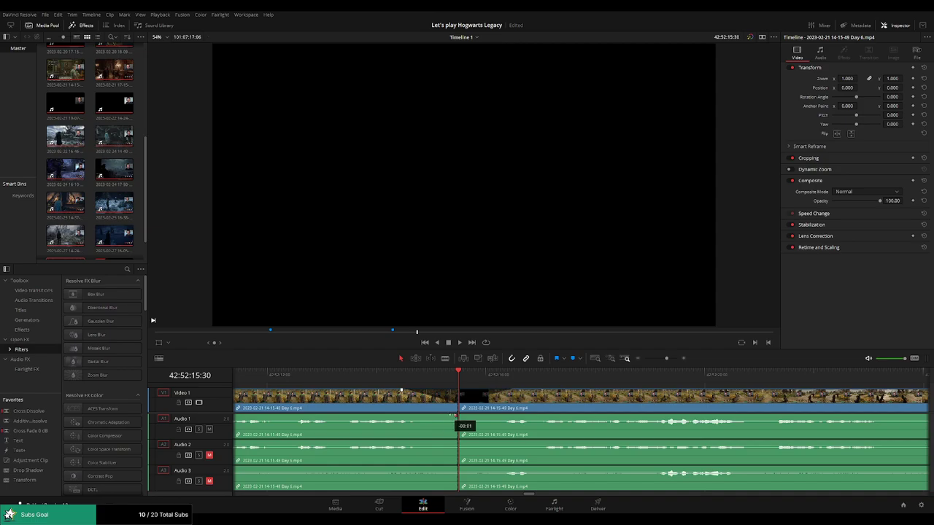
left_click_drag(453, 416, 406, 416)
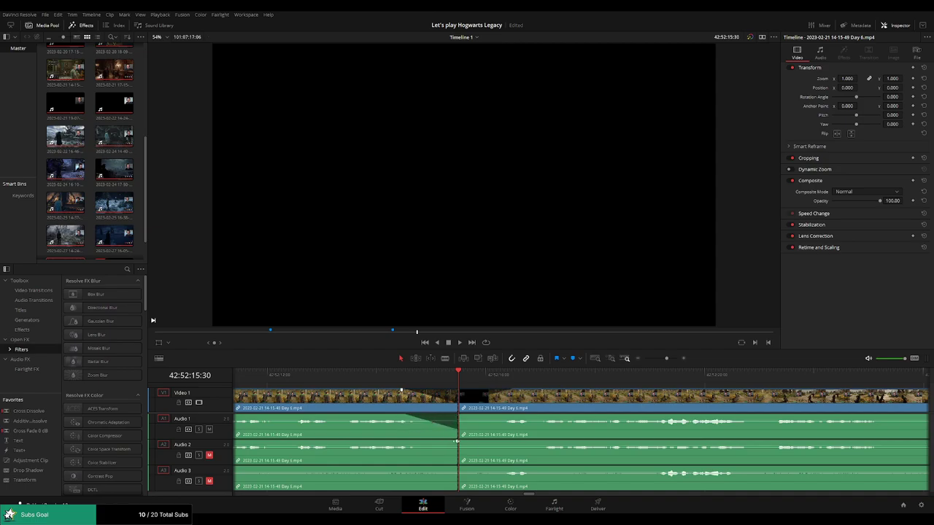
left_click_drag(456, 441, 405, 442)
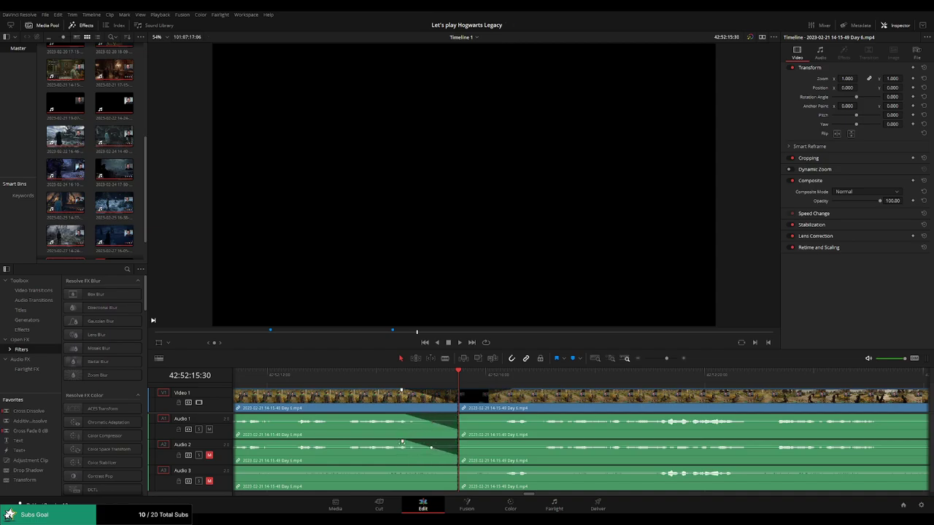
left_click_drag(456, 468, 403, 468)
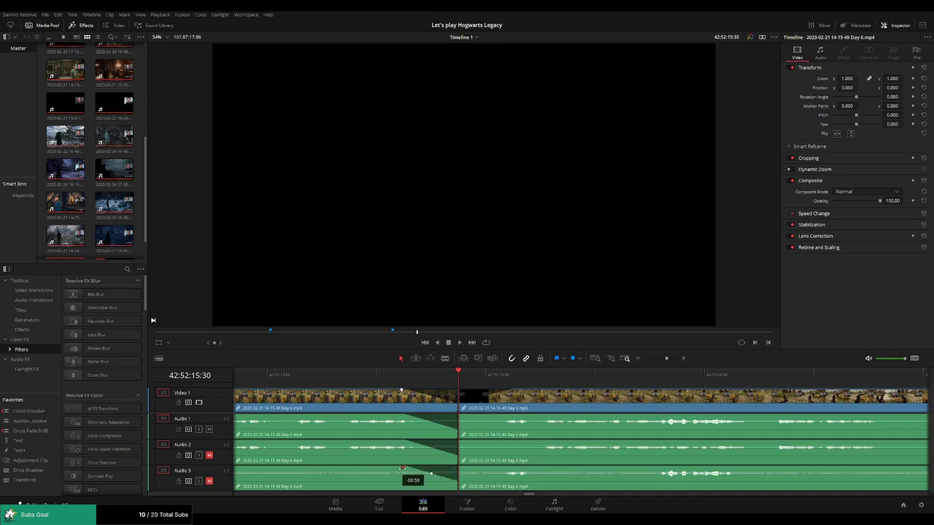
- Fade Audio 1–3 back in after the cut
left_click_drag(459, 416, 505, 419)
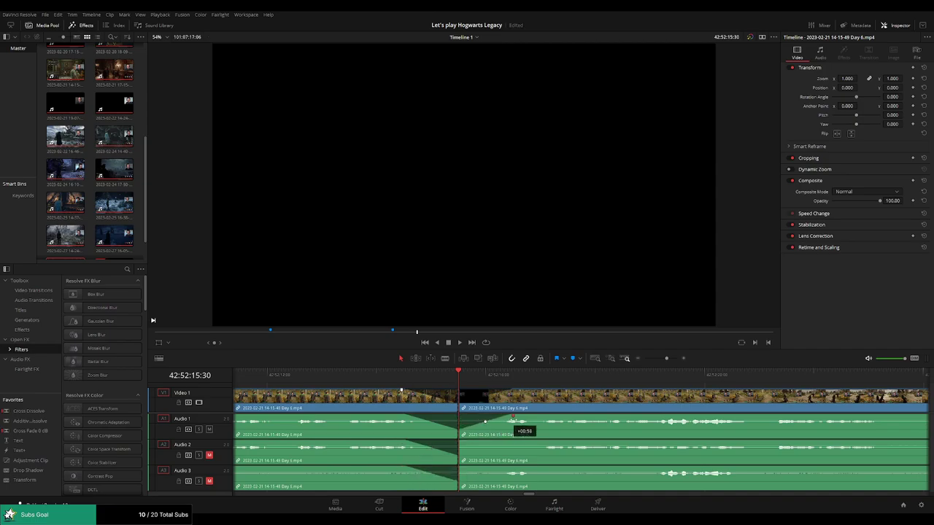
left_click_drag(462, 443, 509, 443)
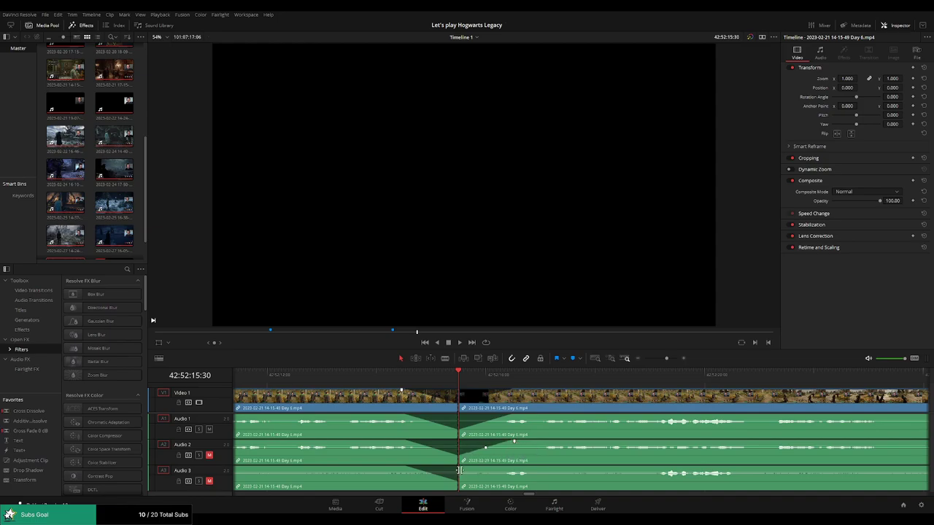
left_click_drag(459, 468, 507, 468)
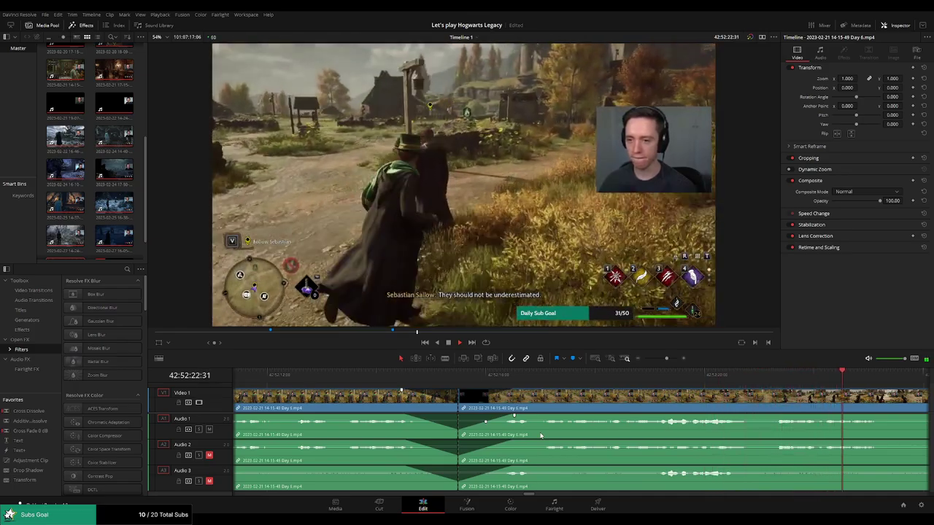
left_click_drag(666, 358, 645, 358)
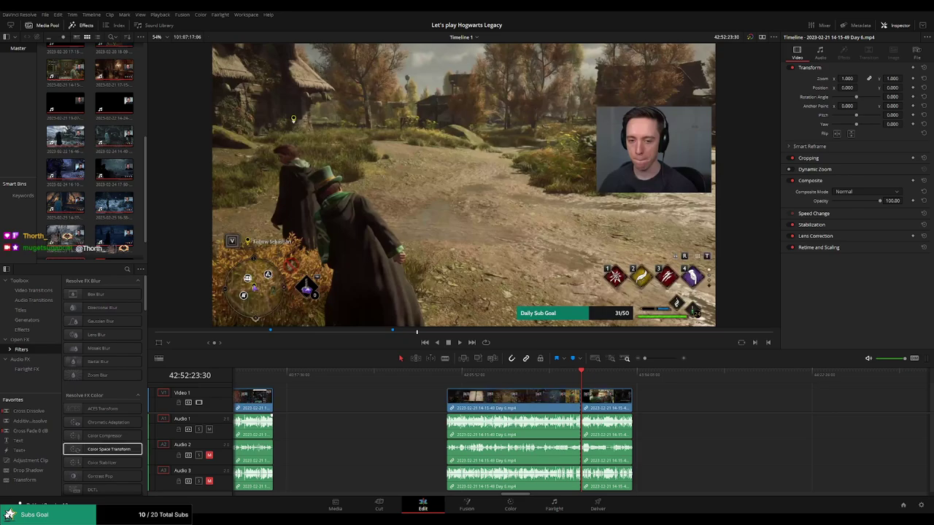
- Move the post-cut Day 6 piece next to the Day 6 part 2 clip
left_click(448, 375)
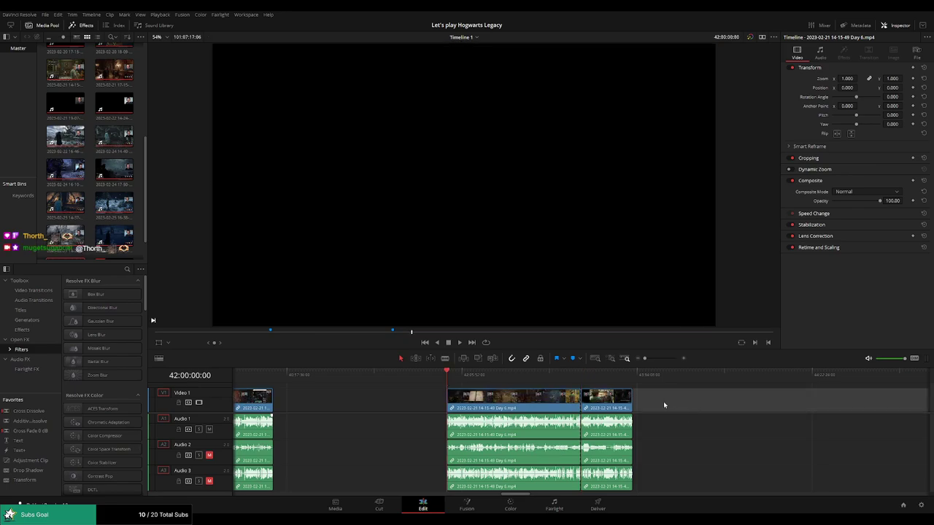
left_click(582, 376)
scroll(469, 392, "right", 5)
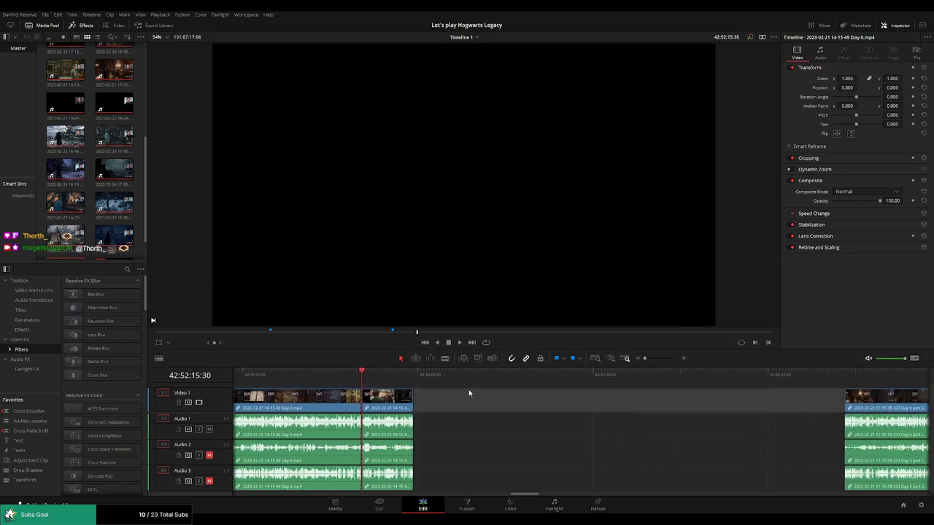
left_click_drag(285, 408, 718, 413)
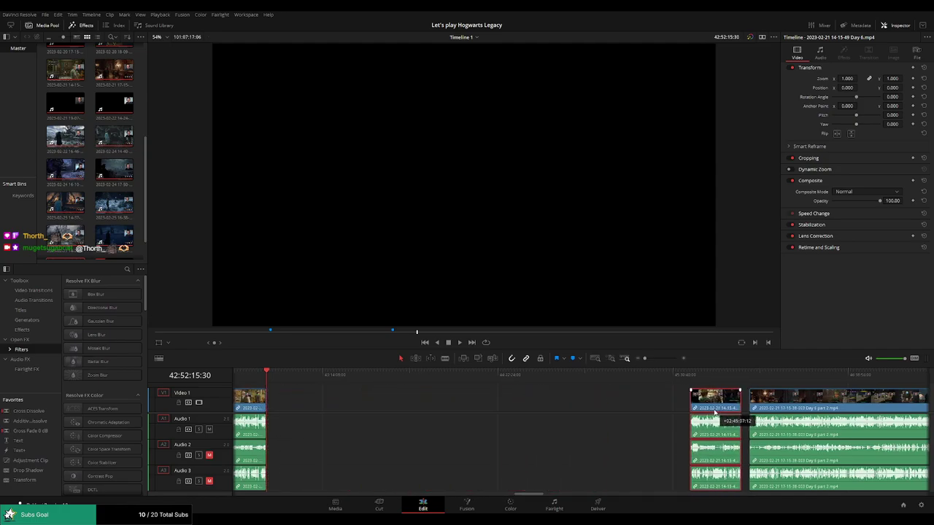
left_click(499, 407)
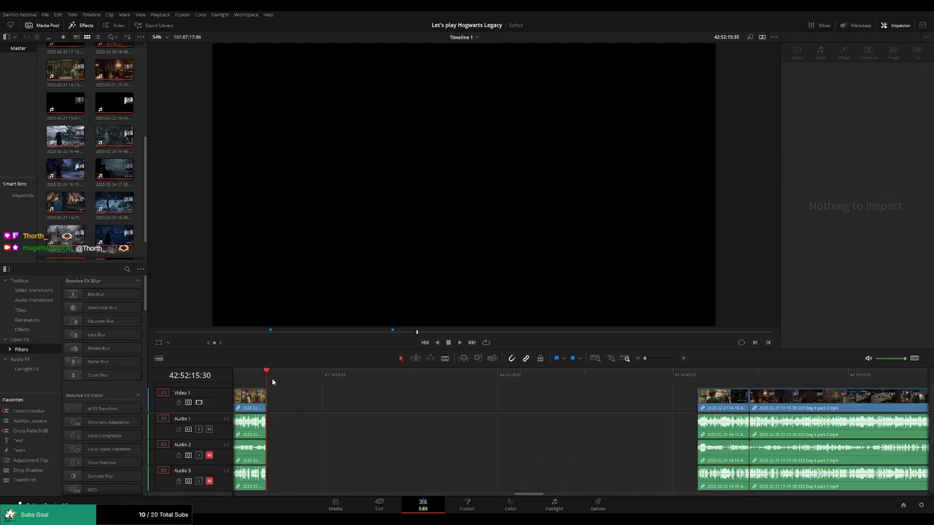
- Drag both clips left so they start together at 44:00:00:00
left_click_drag(273, 382, 441, 395)
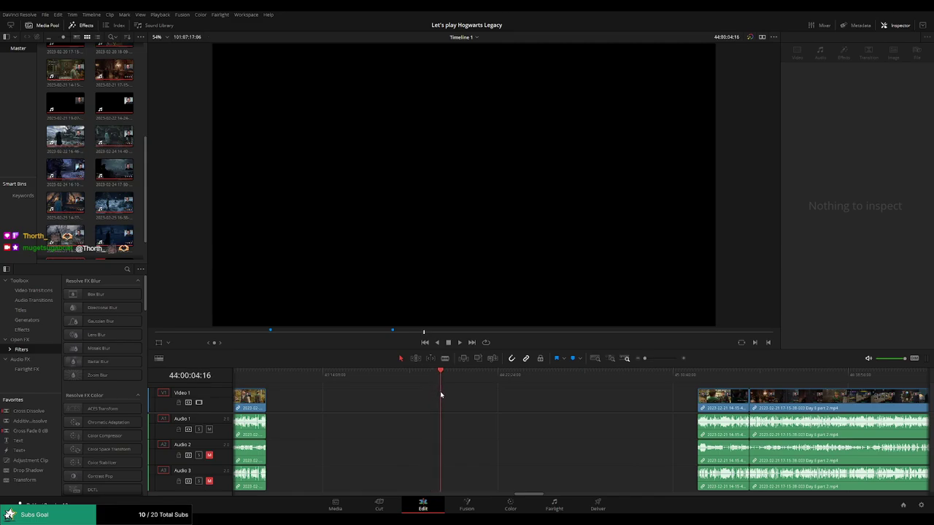
scroll(482, 402, "up", 2)
left_click_drag(564, 377, 590, 380)
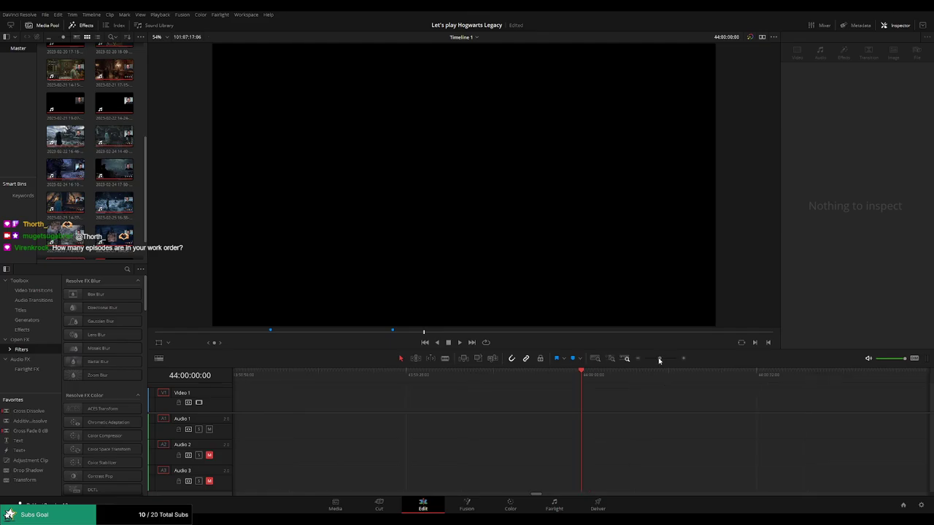
left_click_drag(657, 358, 639, 361)
scroll(621, 402, "right", 5)
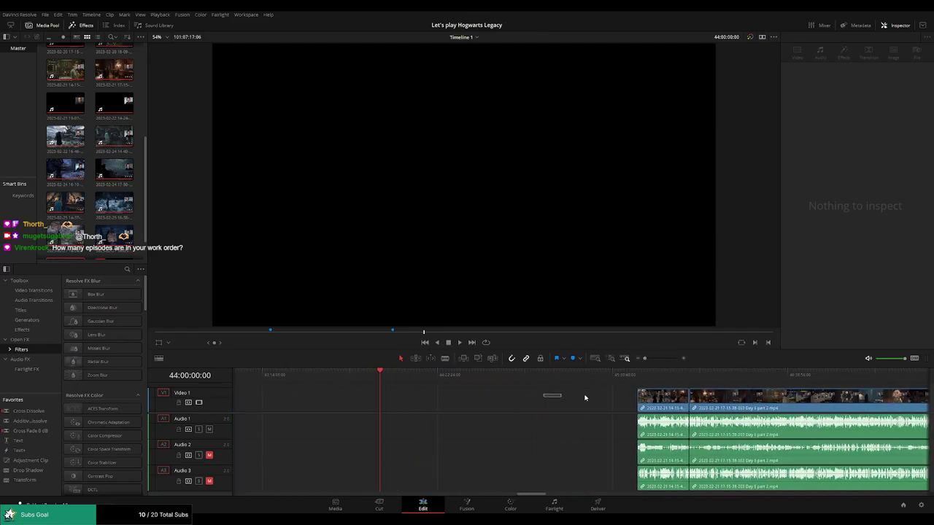
left_click_drag(742, 400, 483, 400)
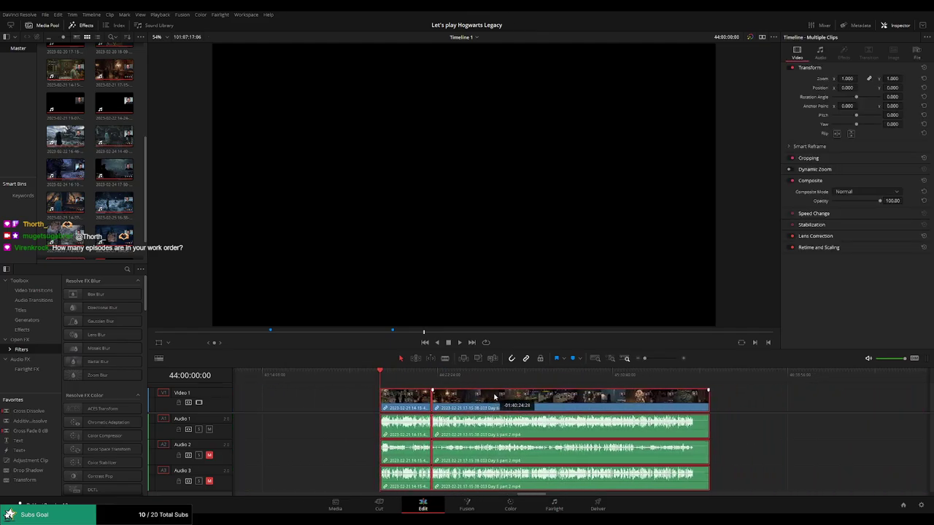
left_click(334, 401)
- Scroll along the timeline to inspect the clips' new placement around 44:00:00:00
scroll(337, 398, "left", 2)
scroll(338, 398, "left", 1)
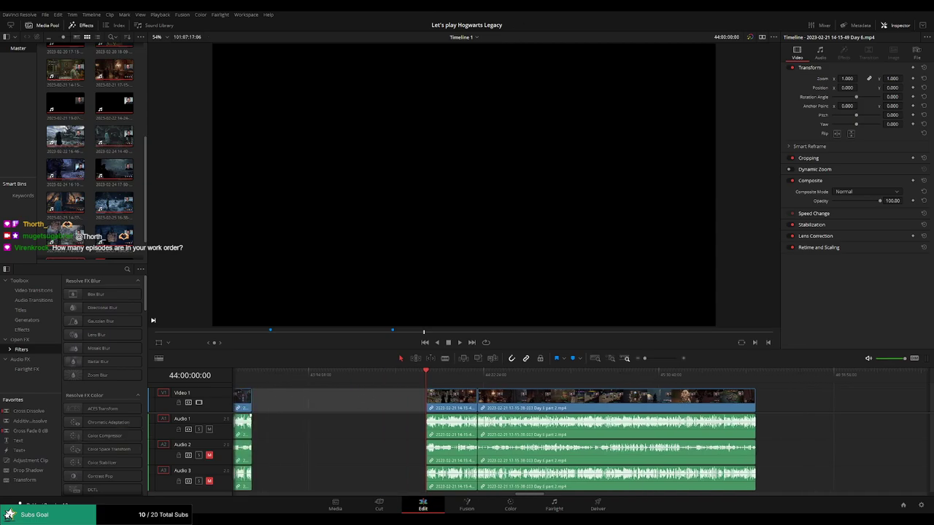
scroll(337, 402, "left", 10)
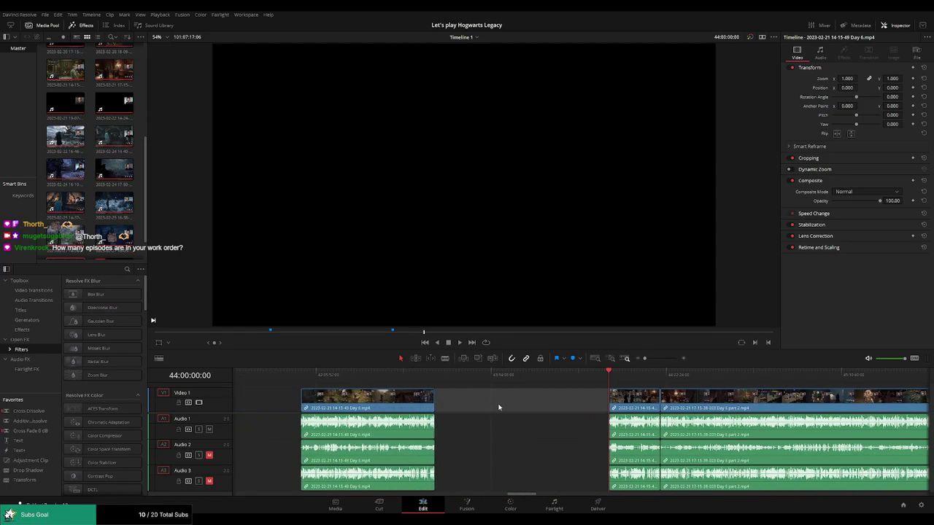
scroll(375, 403, "left", 10)
scroll(413, 402, "left", 10)
scroll(450, 402, "left", 5)
scroll(311, 411, "right", 3)
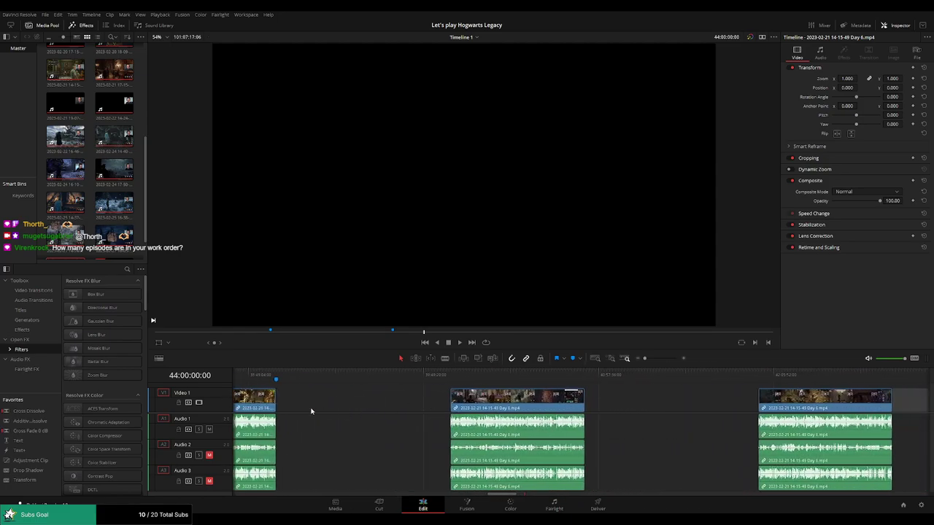
scroll(645, 402, "right", 10)
scroll(559, 406, "right", 10)
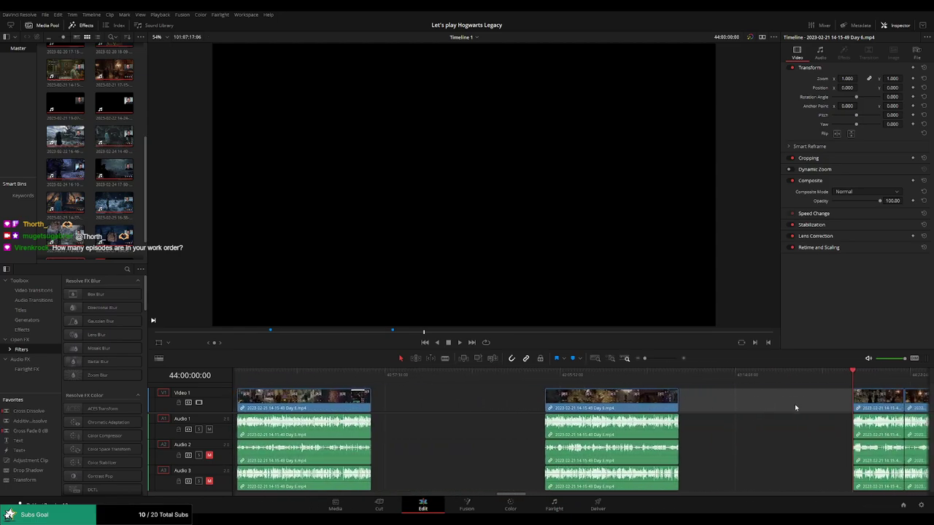
scroll(795, 404, "right", 10)
scroll(307, 393, "right", 2)
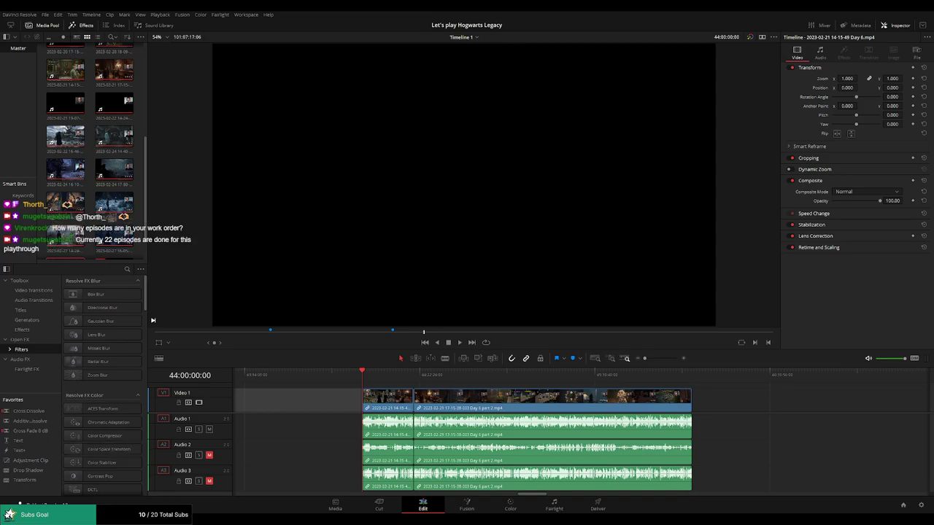
- Play the timeline and scrub to where the Day 6 part 2 clip begins
scroll(352, 401, "left", 2)
key("space")
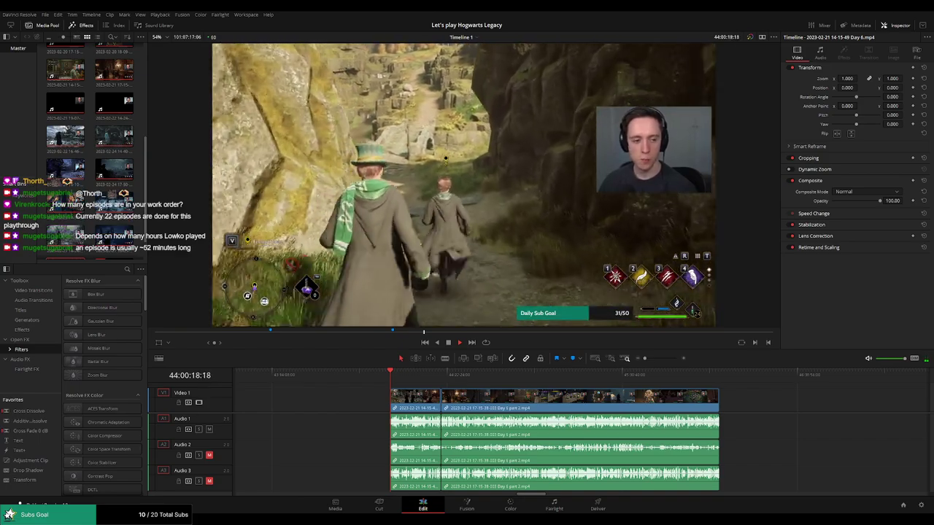
left_click(389, 375)
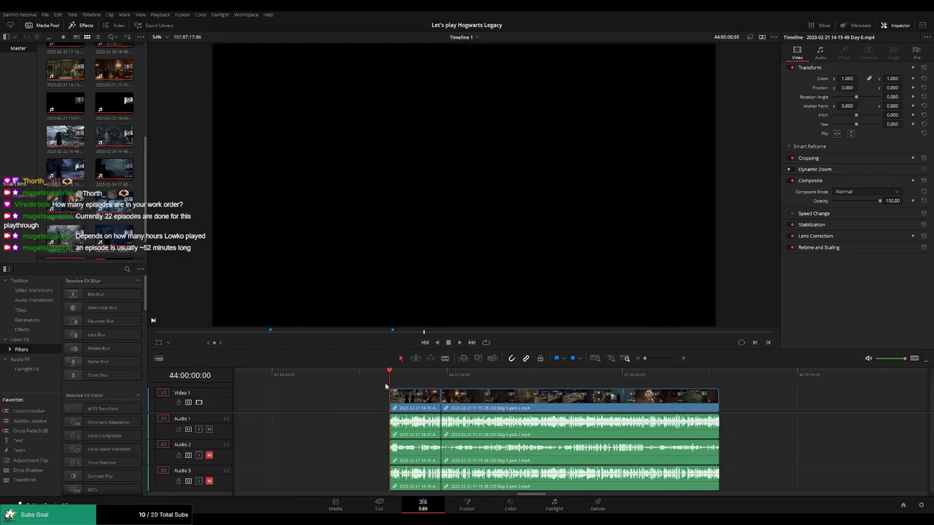
scroll(362, 413, "right", 2)
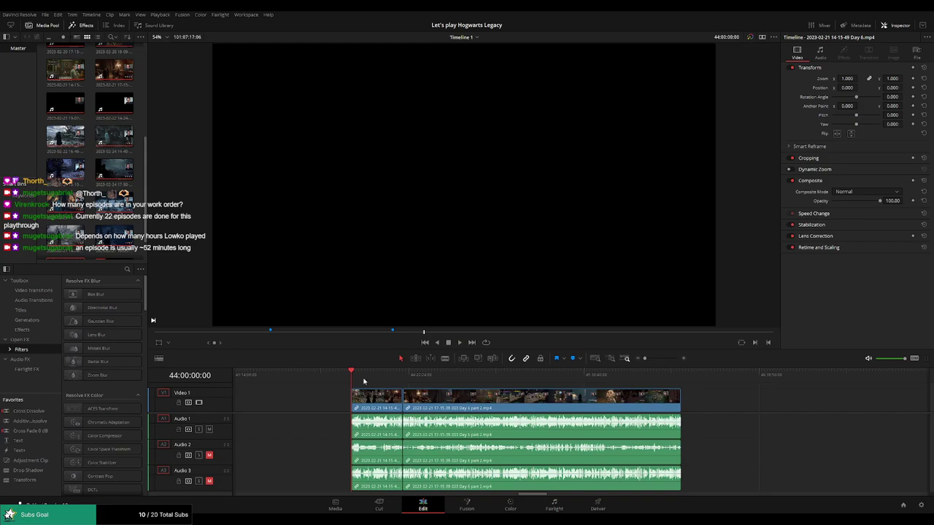
left_click_drag(353, 376, 389, 380)
left_click(401, 376)
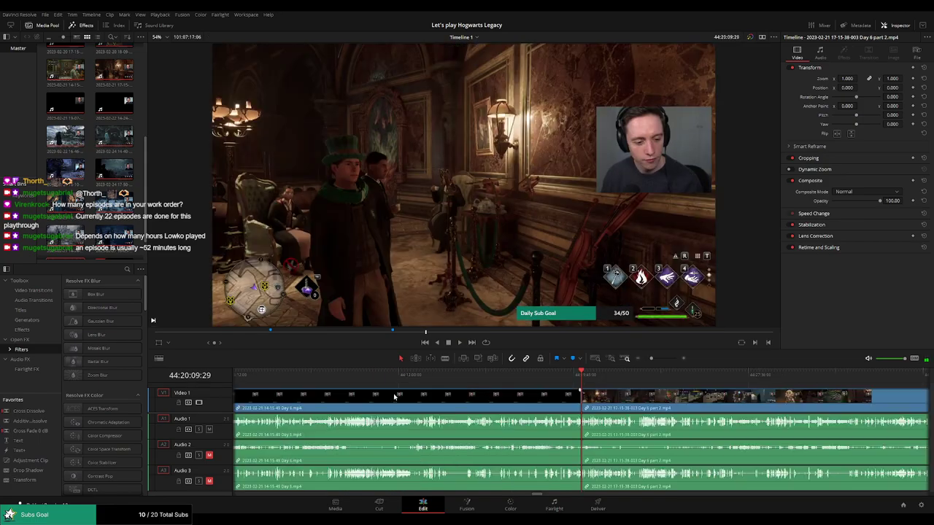
- Zoom in on the junction and play the footage leading into it
scroll(528, 379, "left", 3)
scroll(527, 379, "up", 3)
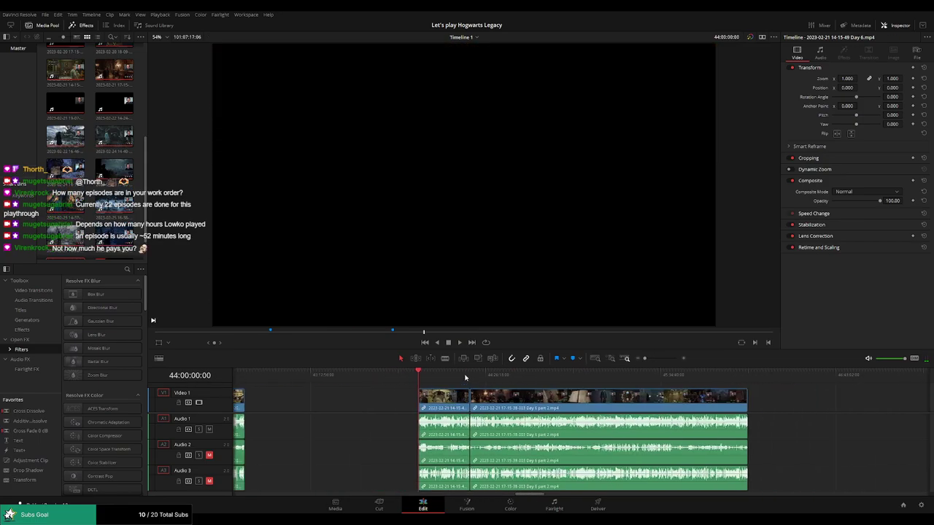
scroll(491, 398, "up", 2)
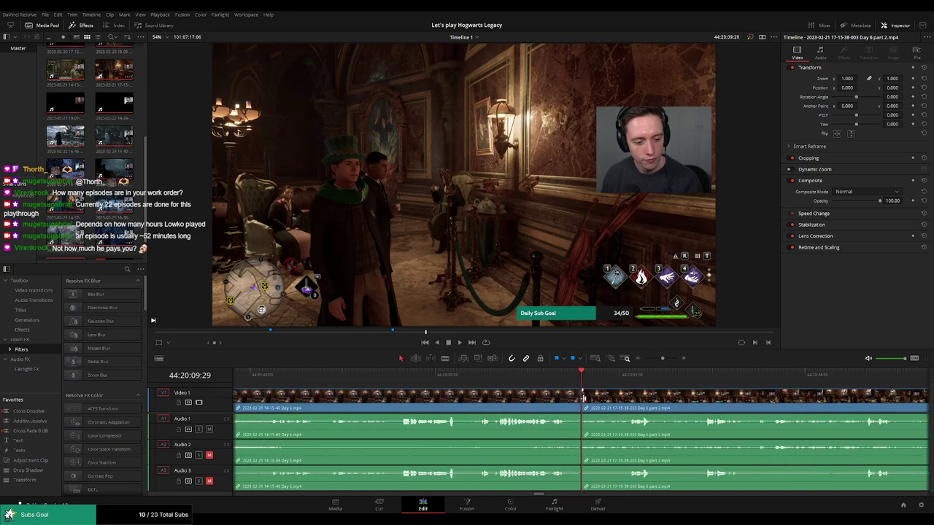
scroll(584, 398, "right", 2)
key("shift+Left")
key("shift+Left")
key("shift+Left")
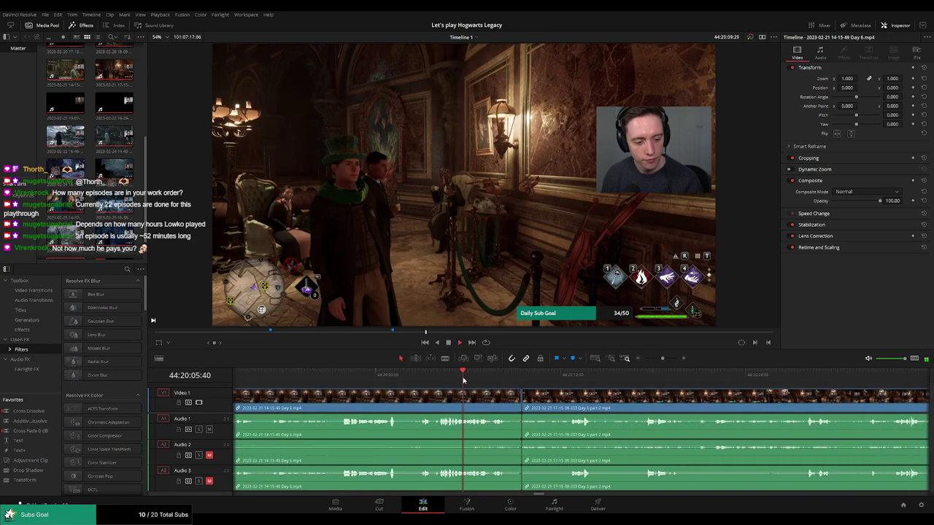
key("space")
- Ripple-trim the edit point between Day 6 and Day 6 part 2 a few frames, then replay it
left_click_drag(526, 402, 520, 403)
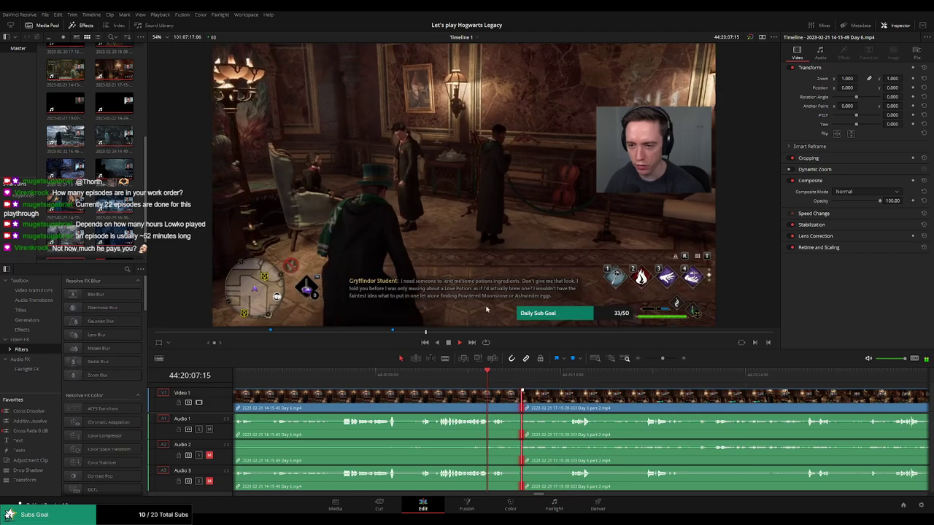
key("space")
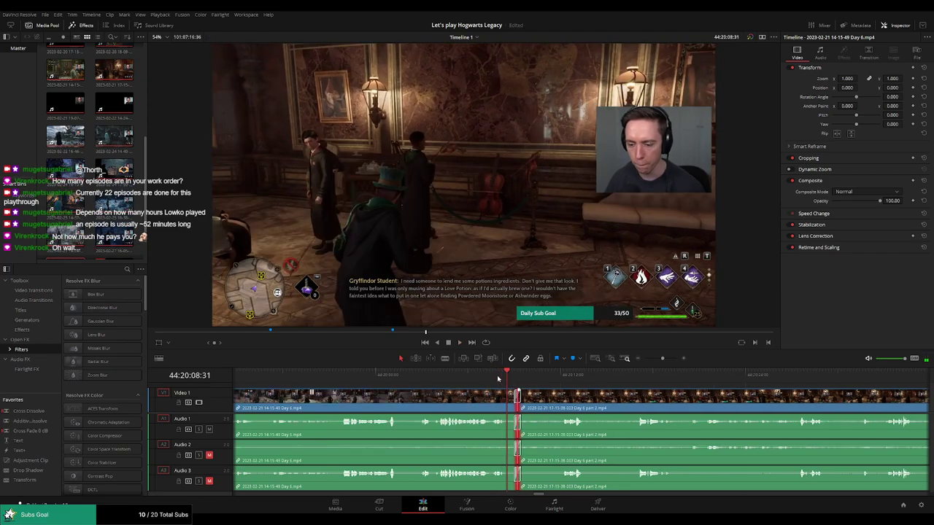
left_click(498, 378)
key("space")
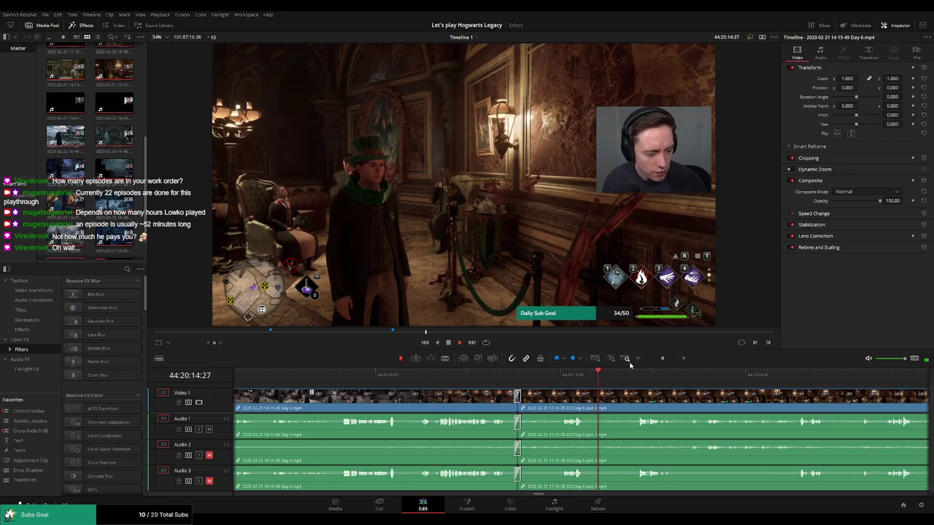
left_click_drag(663, 358, 645, 358)
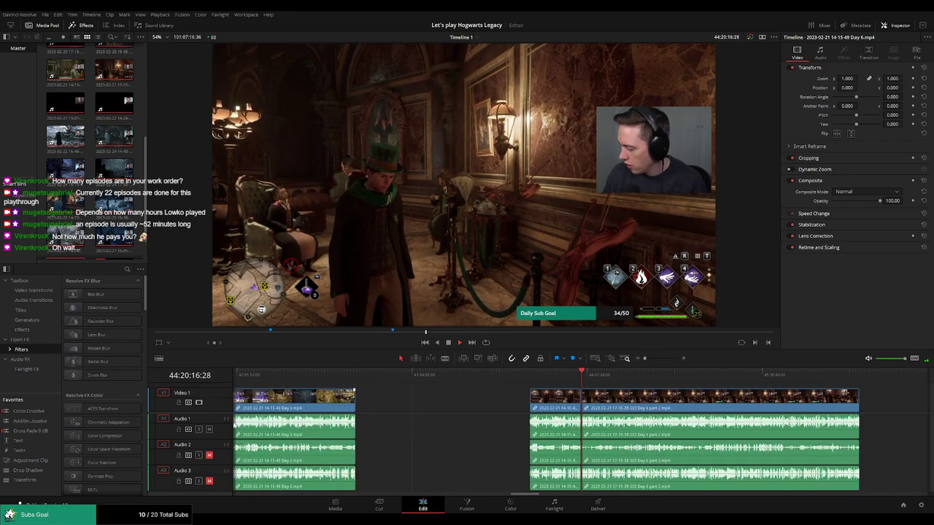
scroll(438, 407, "right", 5)
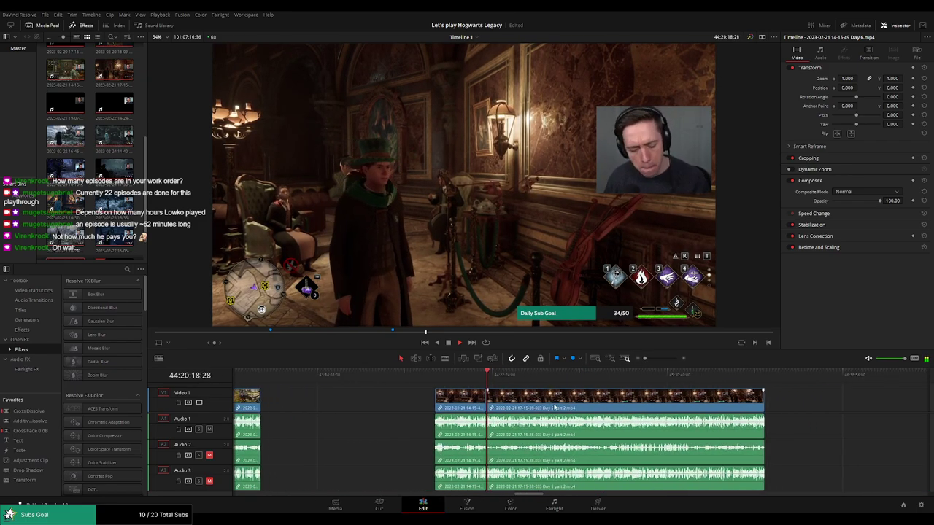
scroll(438, 407, "right", 1)
scroll(467, 405, "left", 1)
scroll(496, 403, "left", 2)
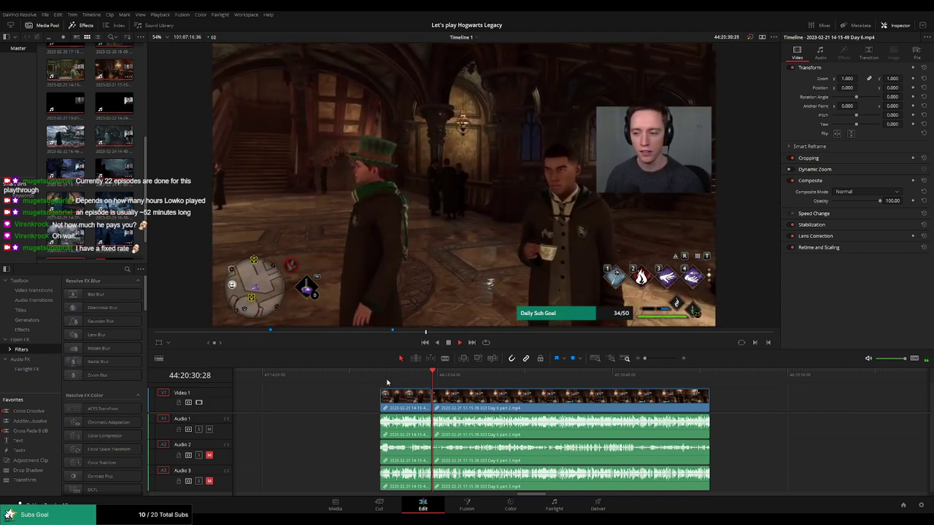
left_click(439, 387)
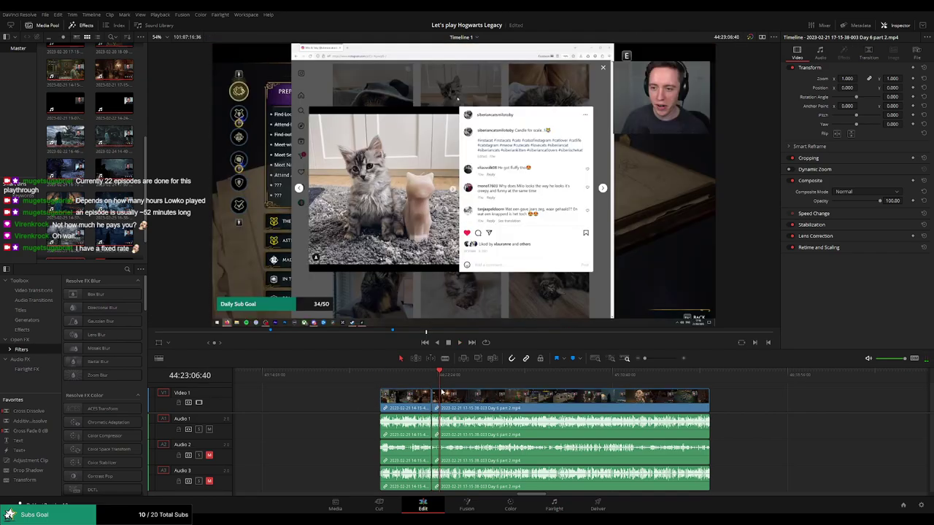
left_click(433, 387)
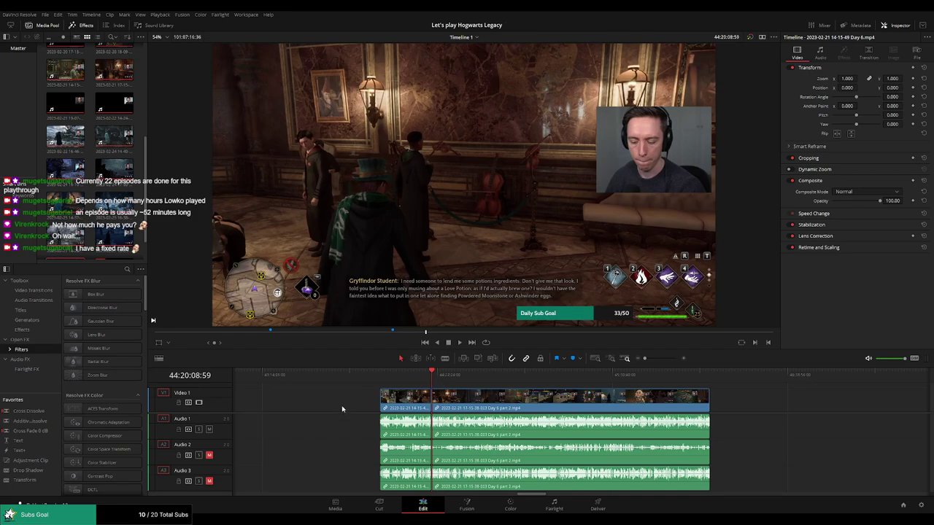
key("Home")
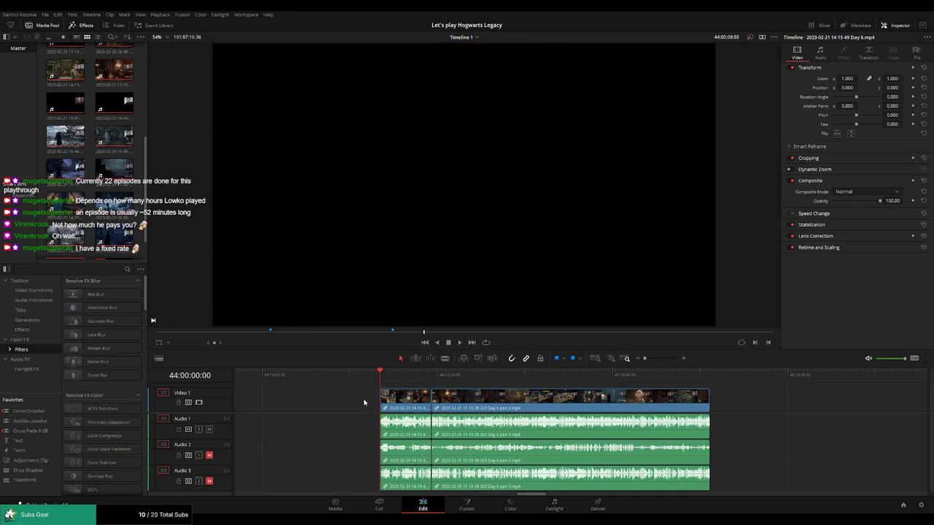
key("space")
left_click_drag(391, 375, 401, 379)
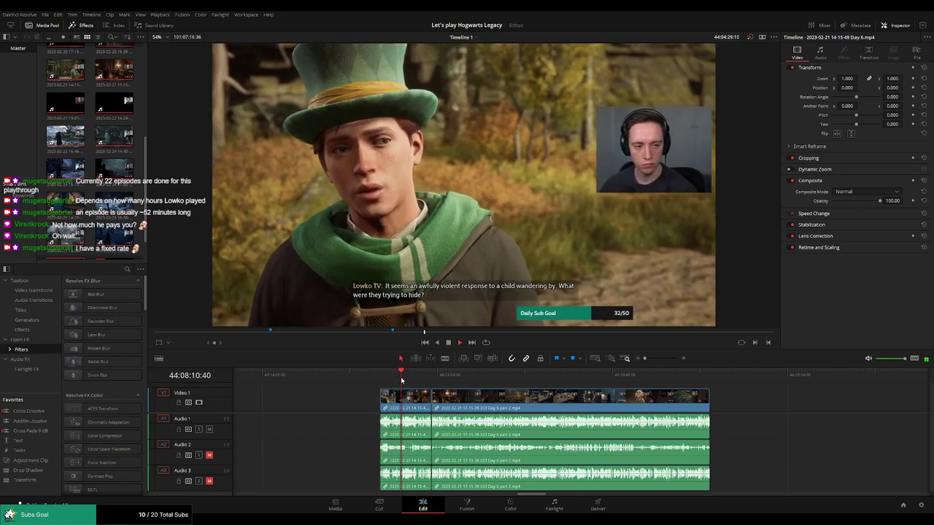
left_click(418, 377)
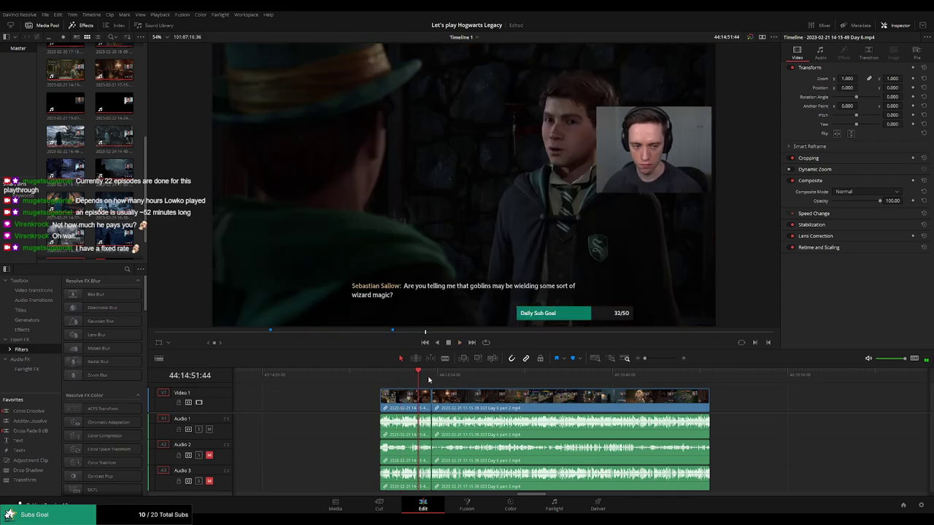
left_click(430, 377)
left_click(379, 379)
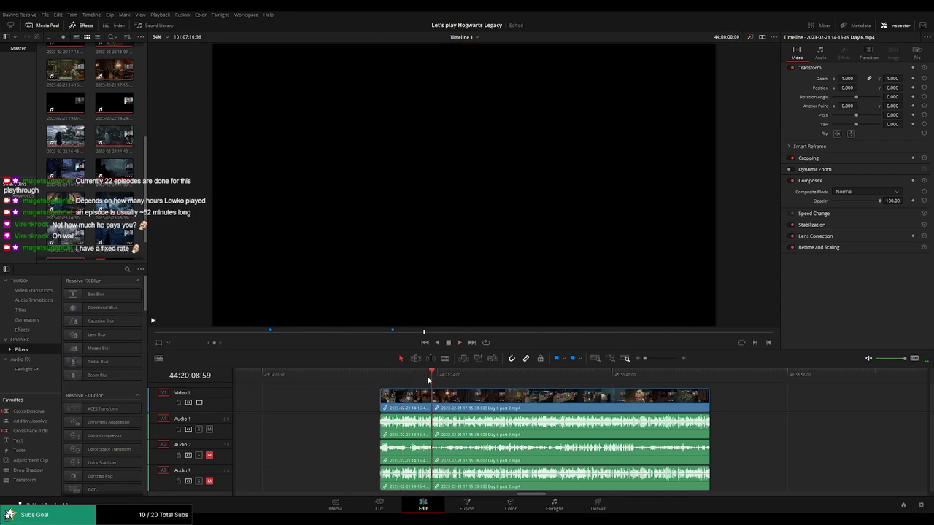
mouse_move(644, 358)
left_mouse_down()
mouse_move(668, 360)
mouse_move(645, 359)
left_mouse_up()
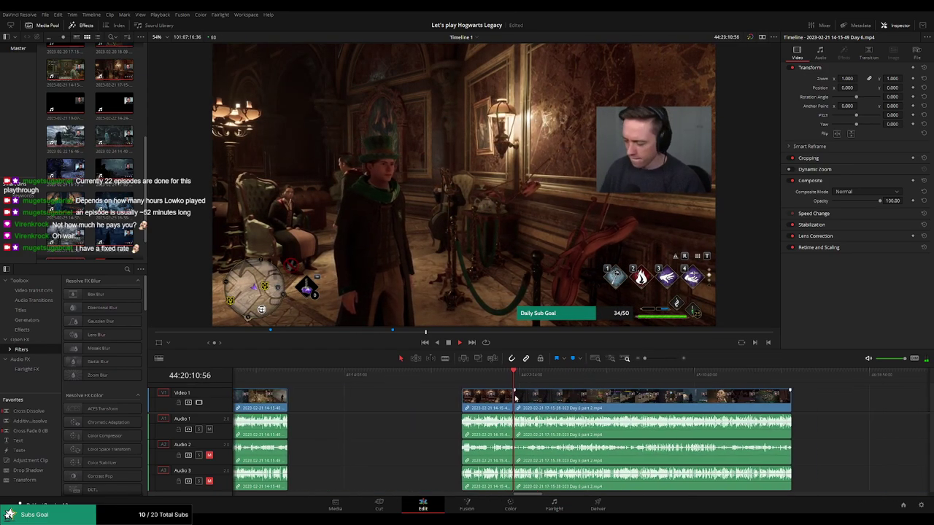
scroll(515, 398, "up", 2)
scroll(451, 396, "up", 2)
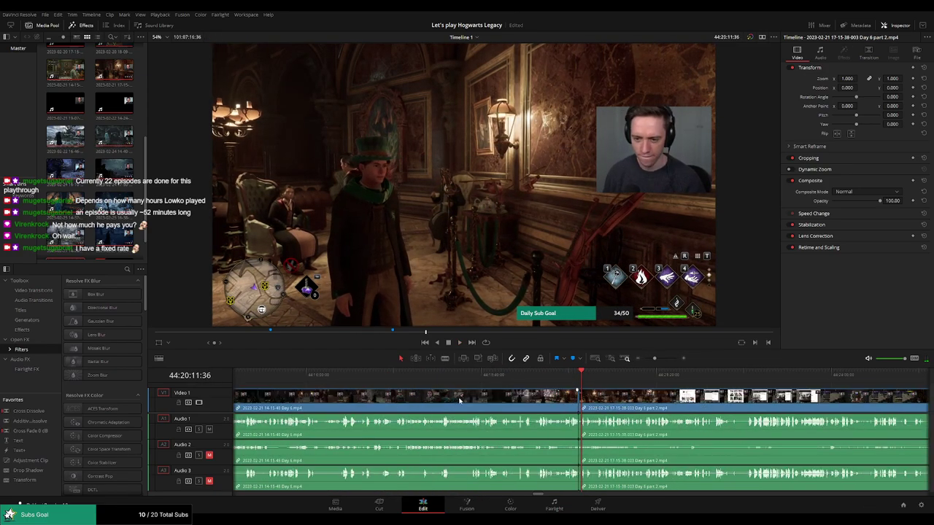
scroll(459, 400, "down", 2)
- Scrub the Day 6 part 2 footage to 44:52:00:00 and blade every track there with Ctrl+B
left_click(363, 374)
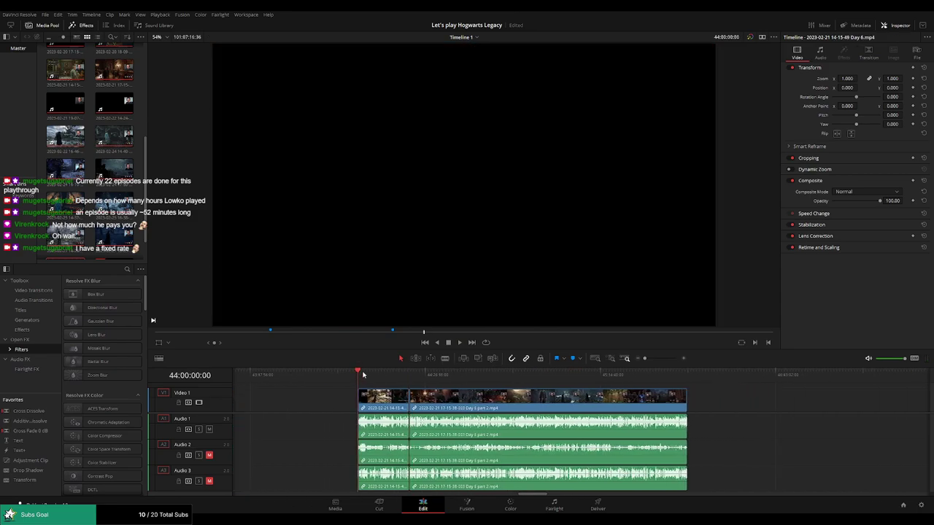
left_click_drag(416, 379, 491, 384)
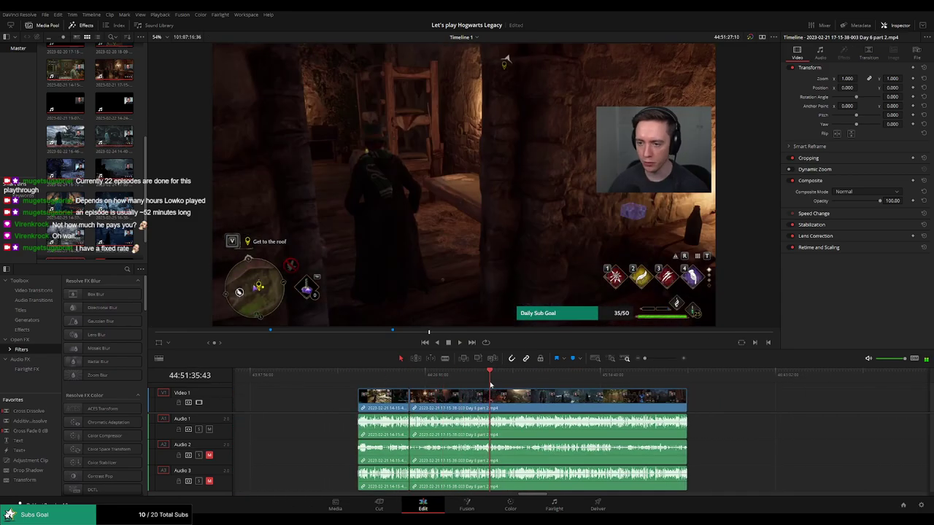
key("space")
scroll(573, 398, "up", 2)
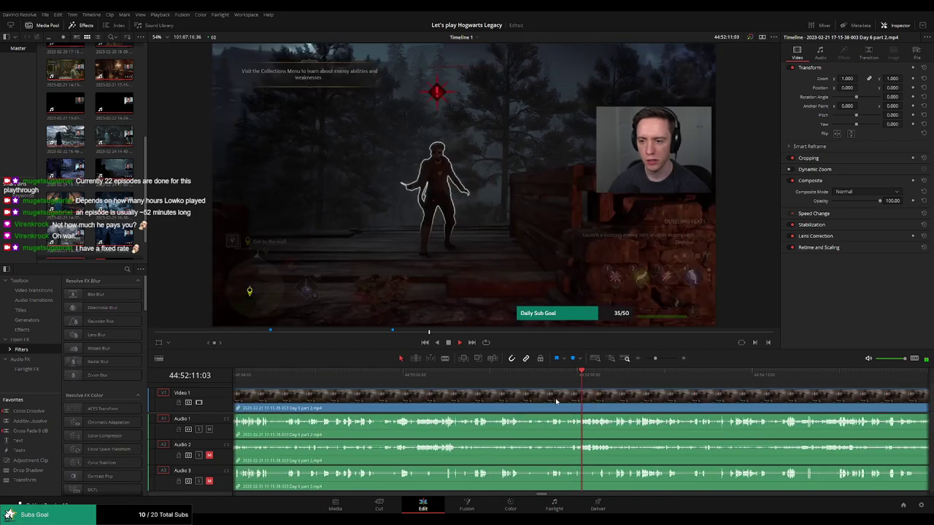
scroll(577, 396, "up", 2)
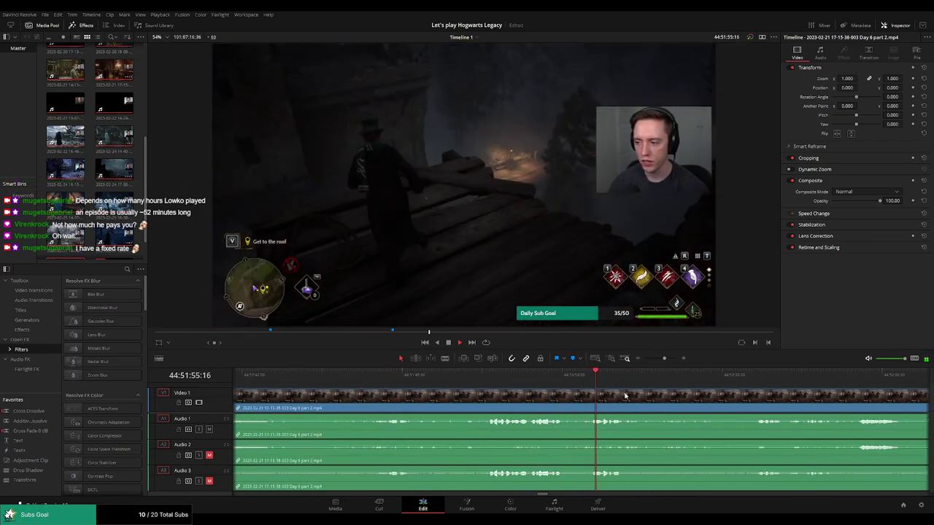
scroll(522, 376, "up", 1)
left_click_drag(573, 376, 613, 378)
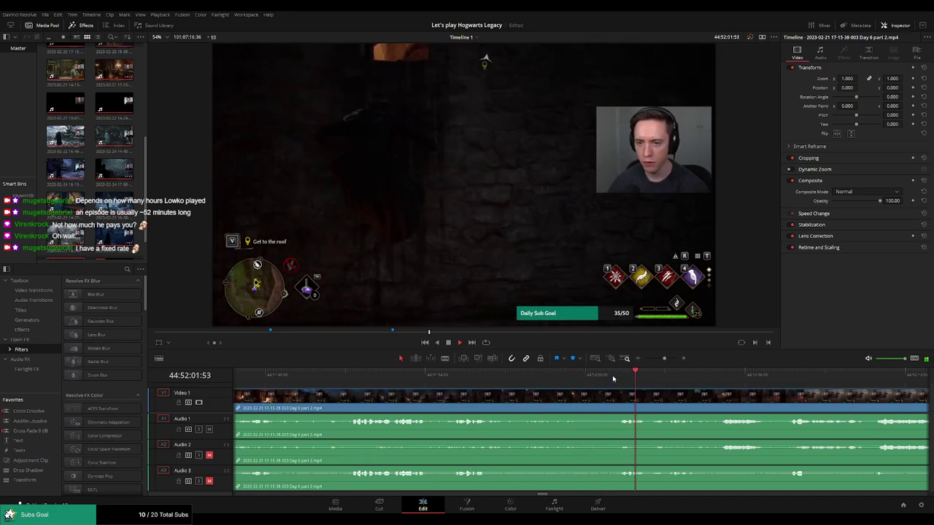
left_click_drag(626, 380, 585, 380)
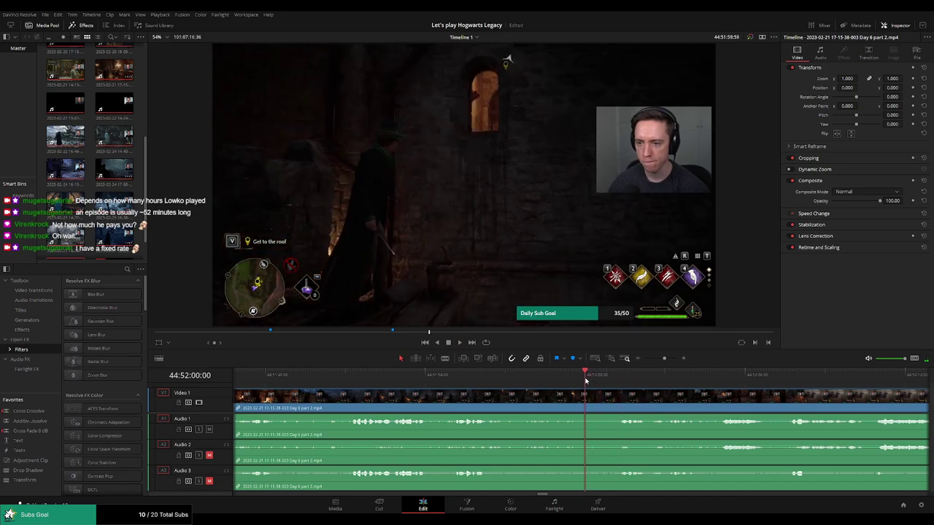
key("ctrl+b")
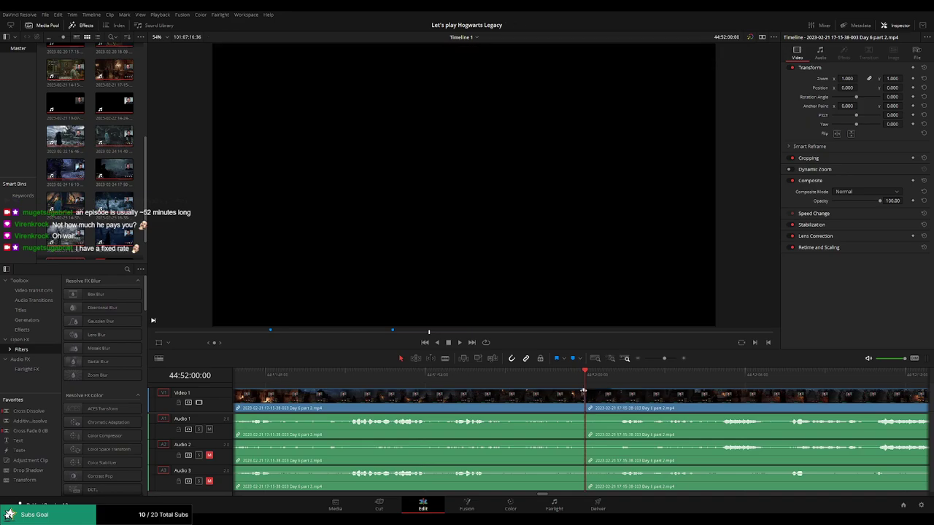
- Trim the new 44:52:00:00 cut and add audio fades out and in around it
left_click_drag(584, 392, 551, 393)
mouse_move(584, 417)
left_mouse_down()
mouse_move(554, 417)
mouse_move(615, 417)
mouse_move(563, 442)
left_mouse_up()
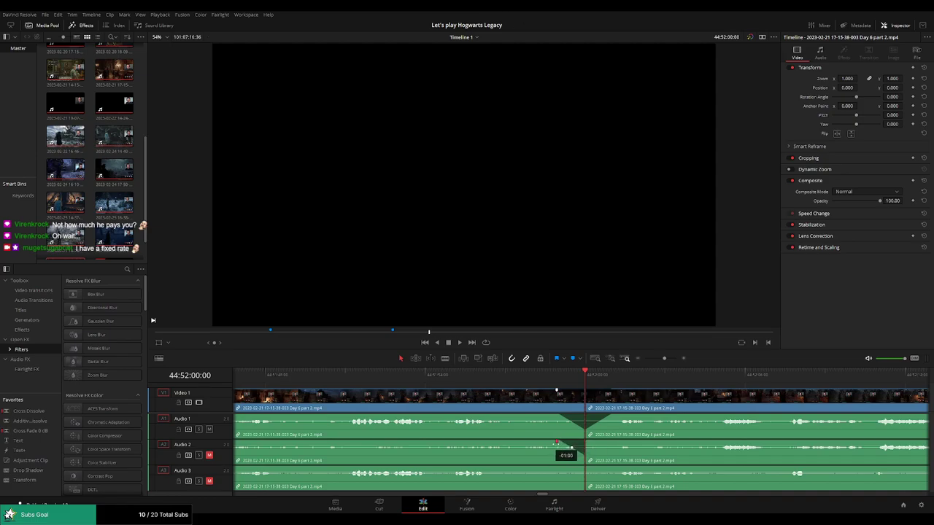
mouse_move(586, 442)
left_mouse_down()
mouse_move(619, 442)
mouse_move(556, 468)
mouse_move(610, 469)
left_mouse_up()
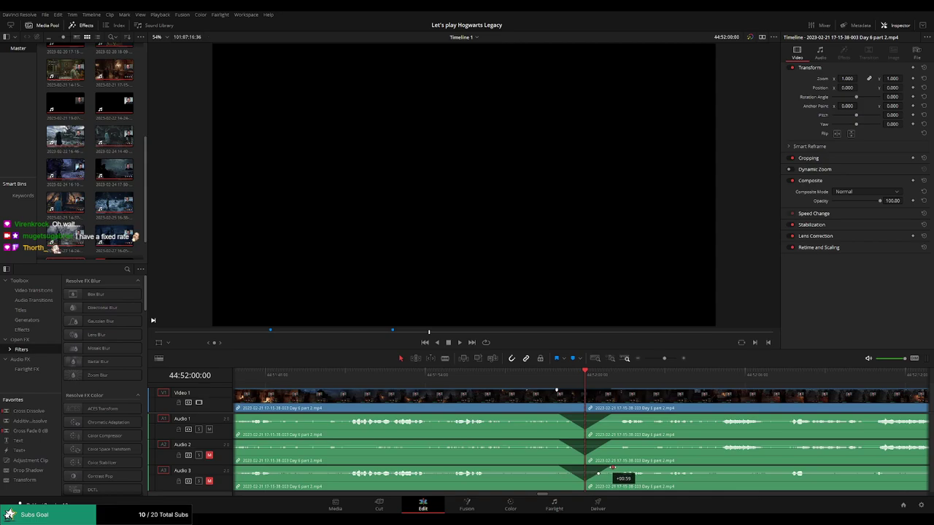
- Play back from just before the faded cut while zooming the timeline out
left_click(539, 375)
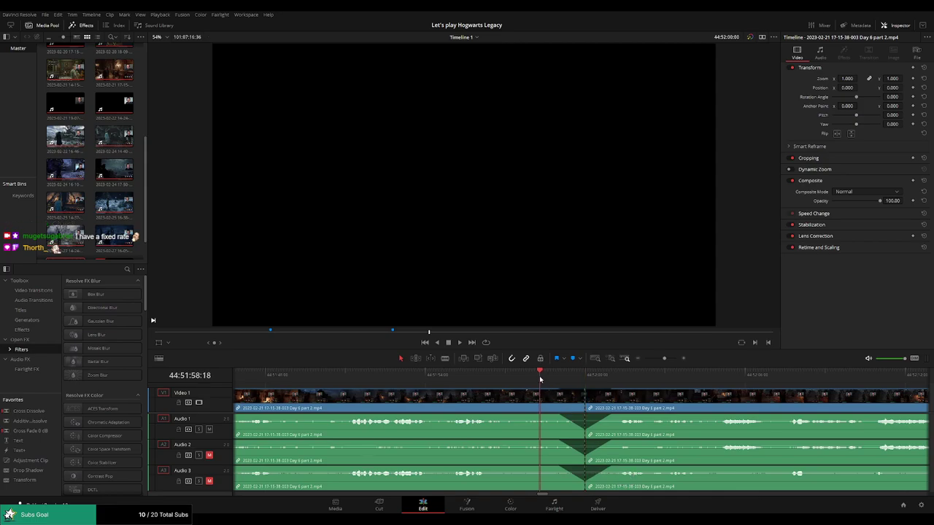
key("space")
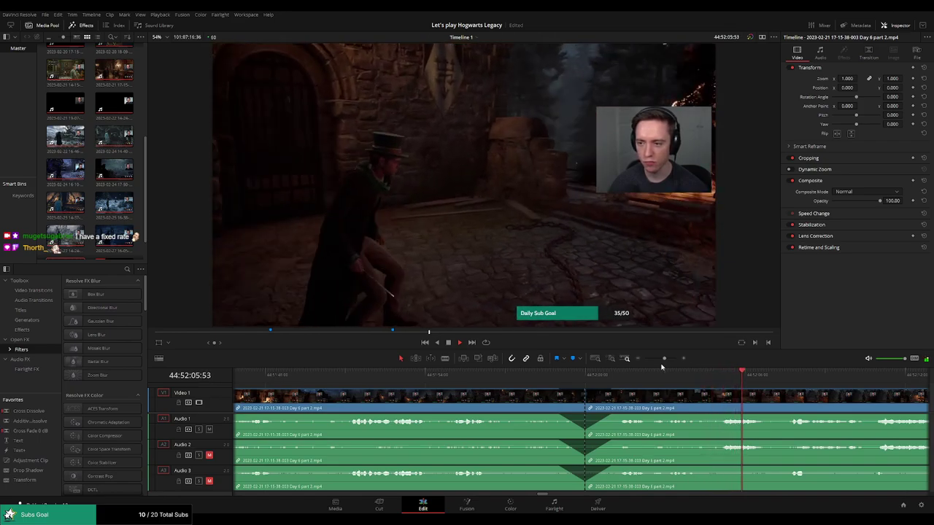
left_click_drag(665, 358, 644, 359)
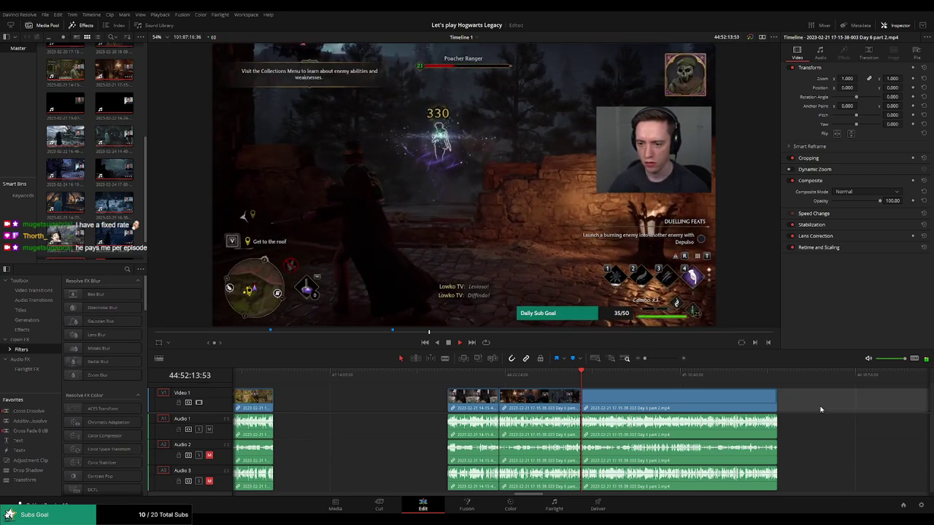
- Stop playback, drag a clip along V1, and select the empty gap between the clips
scroll(737, 400, "right", 5)
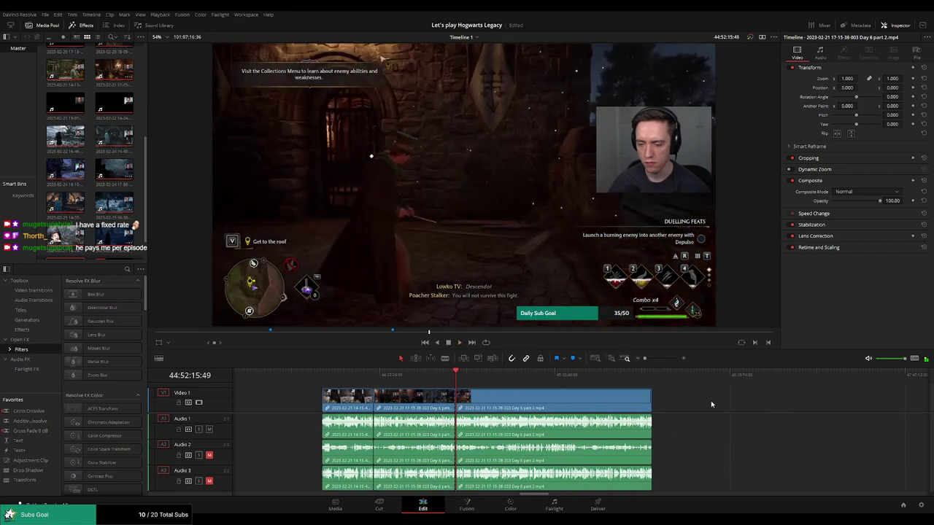
left_click(323, 375)
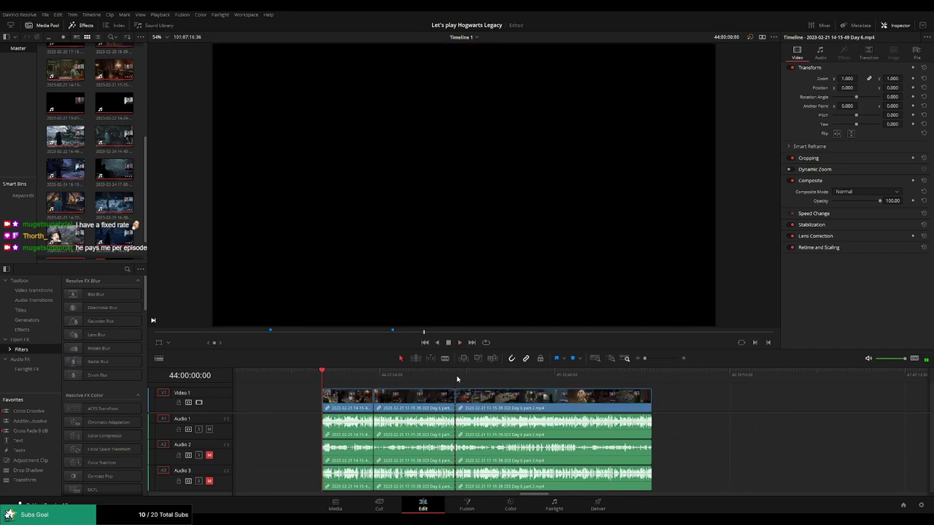
scroll(618, 404, "right", 5)
left_click_drag(390, 405, 669, 407)
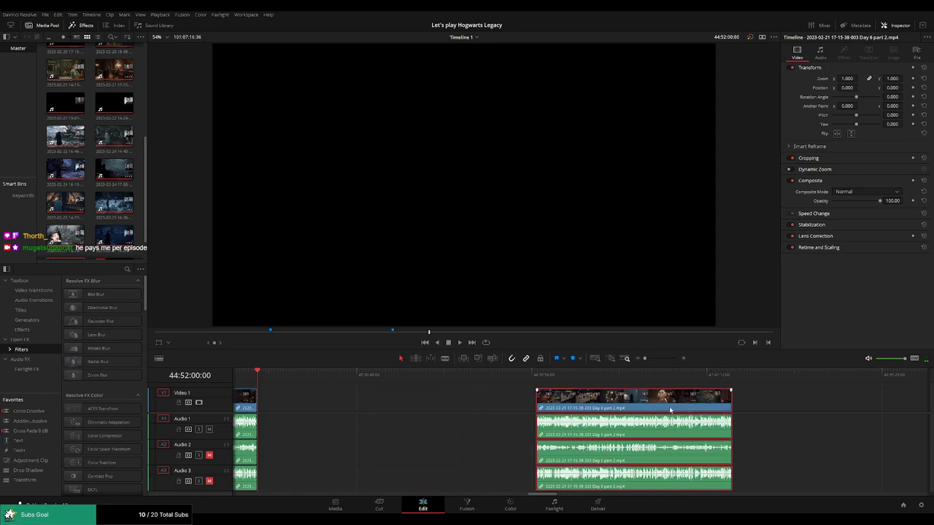
left_click(376, 404)
left_click(263, 386)
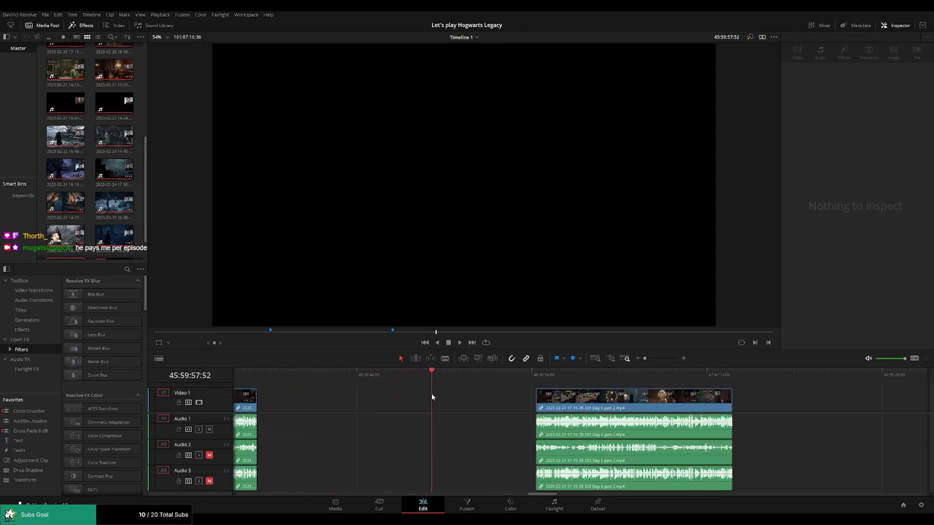
- Slide the Day 6 part 2 clip left to start at 46:00:00:00, then play through it
scroll(509, 395, "up", 2)
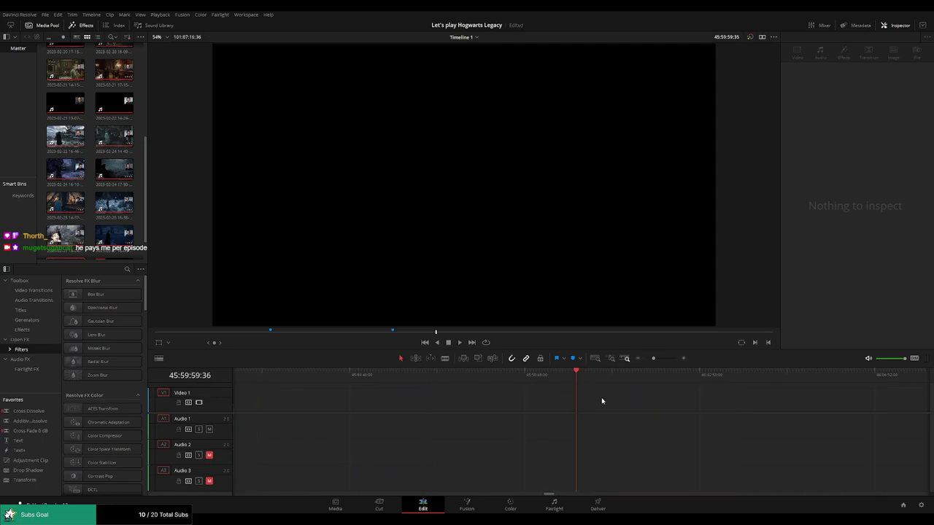
left_click(638, 359)
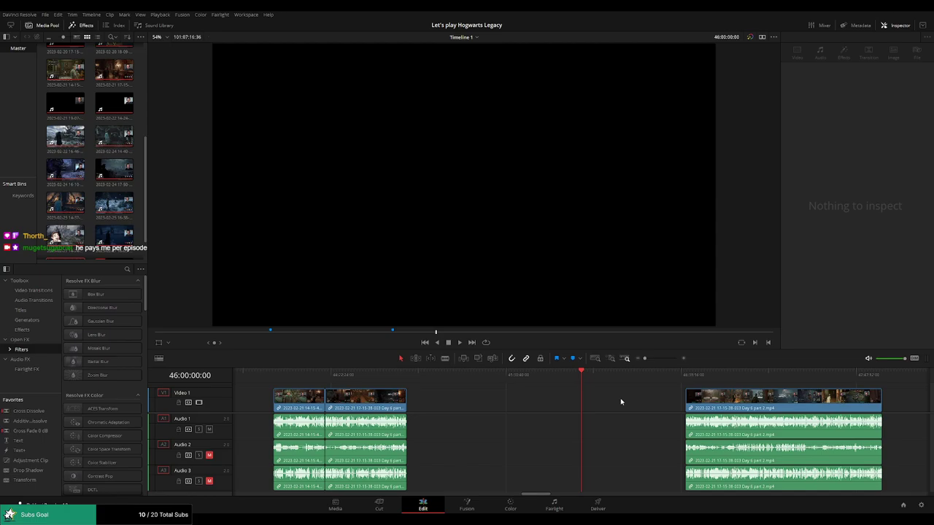
scroll(643, 401, "left", 5)
left_click_drag(489, 401, 385, 406)
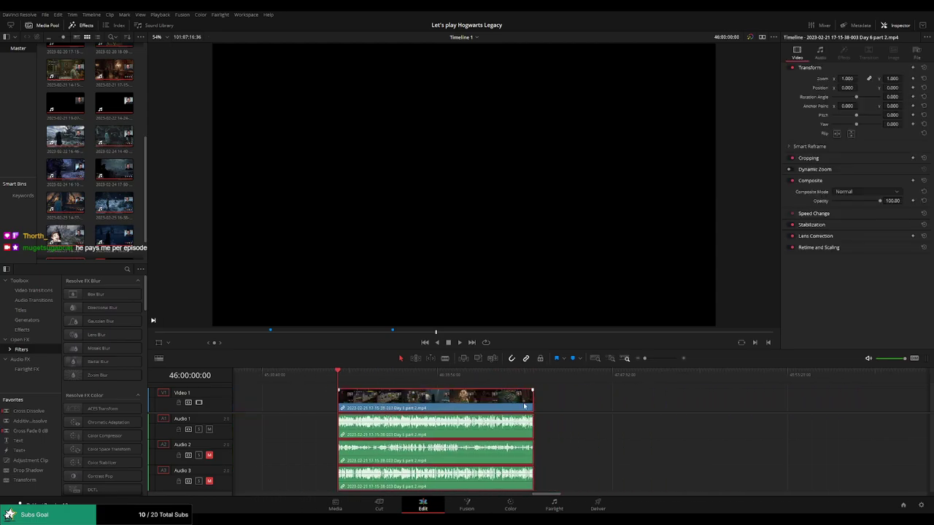
left_click(577, 400)
key("space")
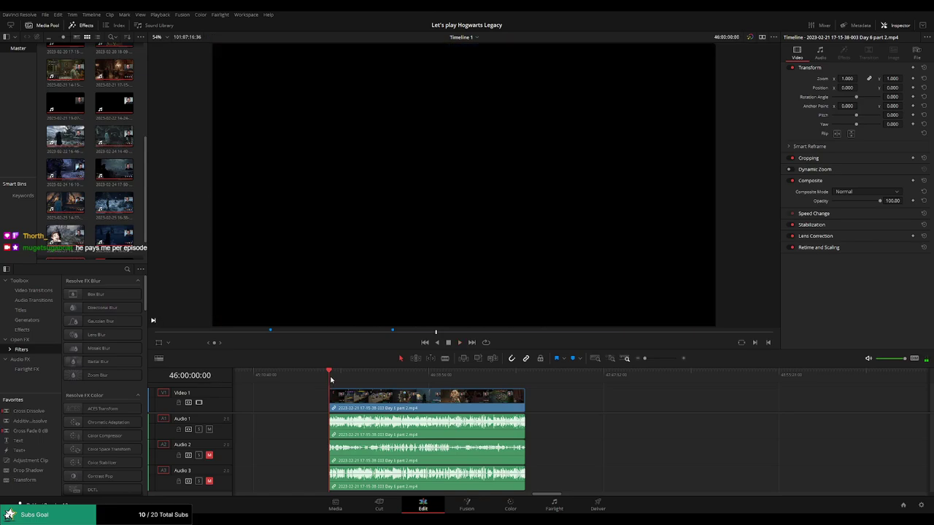
left_click_drag(328, 383, 463, 387)
- Play and scrub the part 2 footage to the Collections menu moment
key("space")
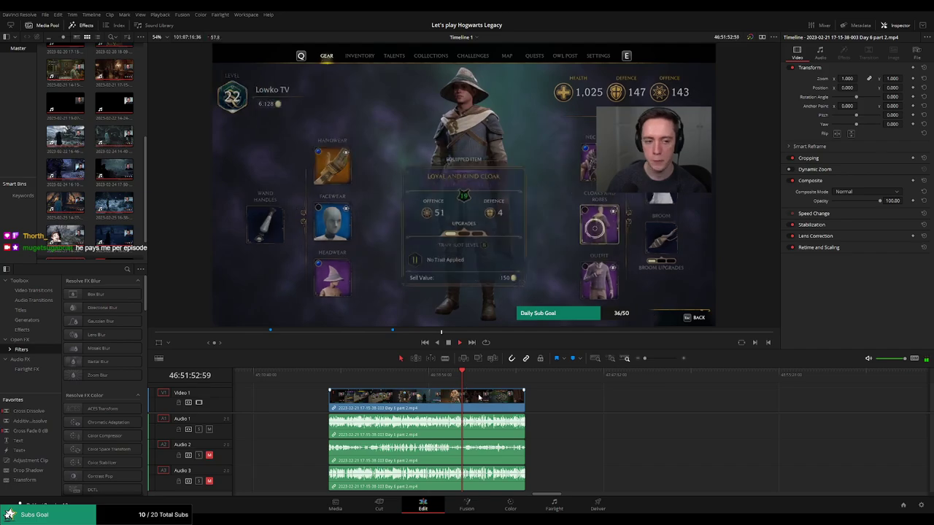
key("shift+z")
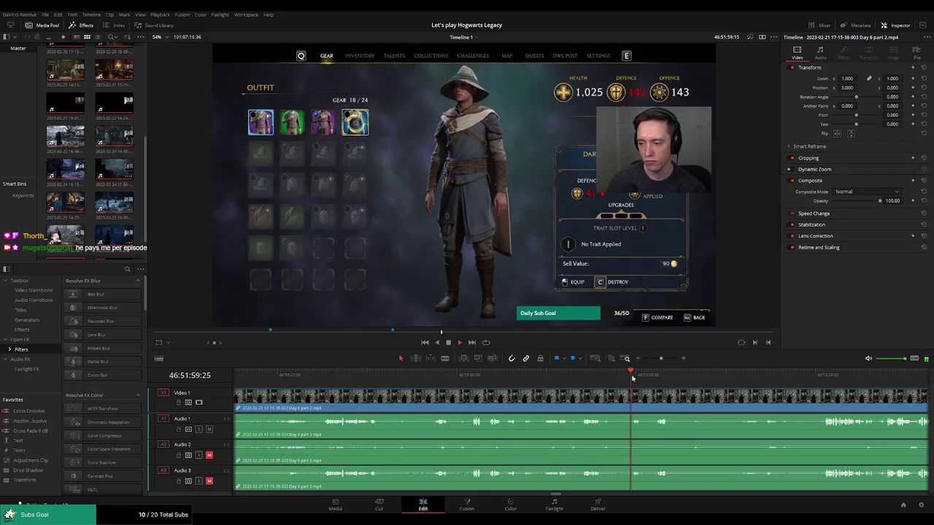
scroll(505, 383, "up", 2)
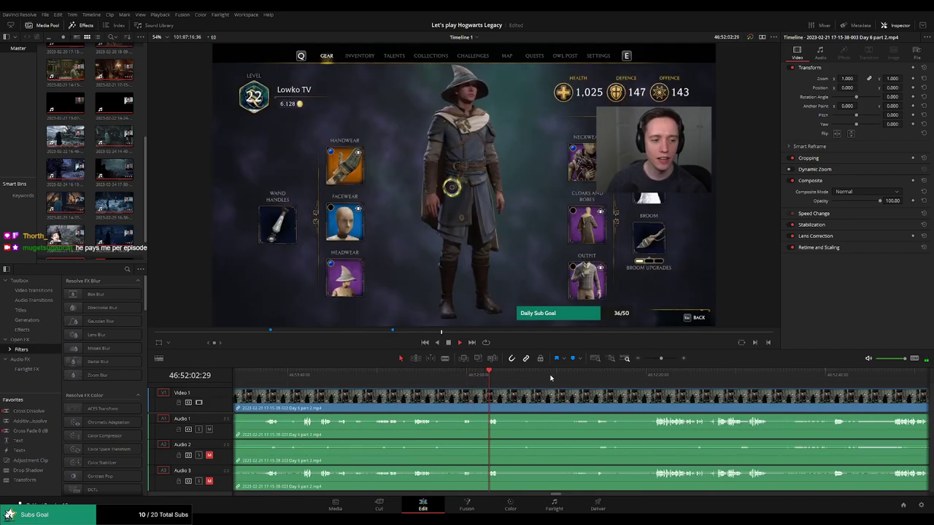
left_click(642, 376)
key("space")
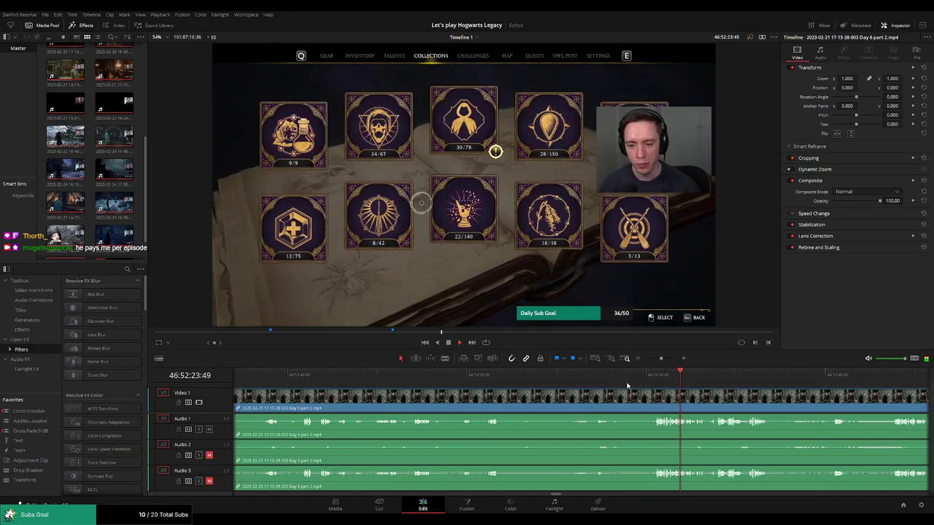
scroll(453, 395, "up", 3)
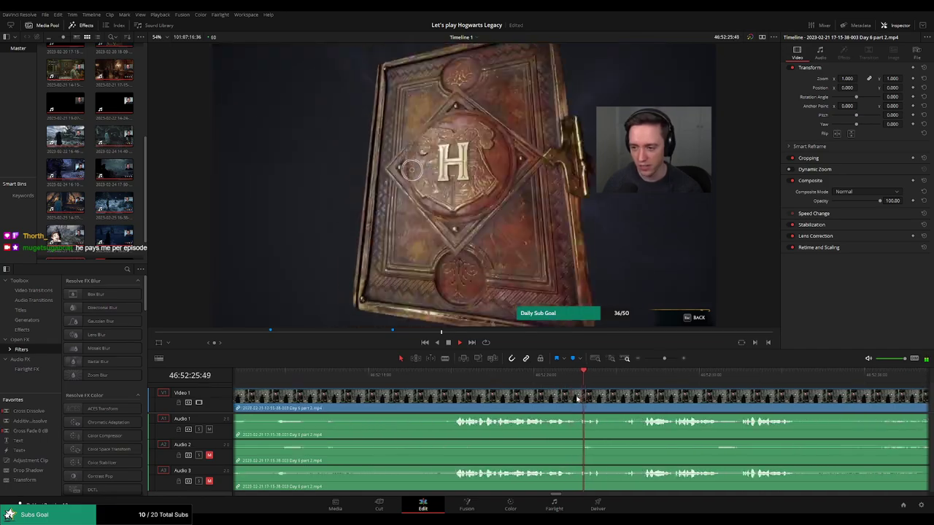
left_click_drag(457, 375, 431, 387)
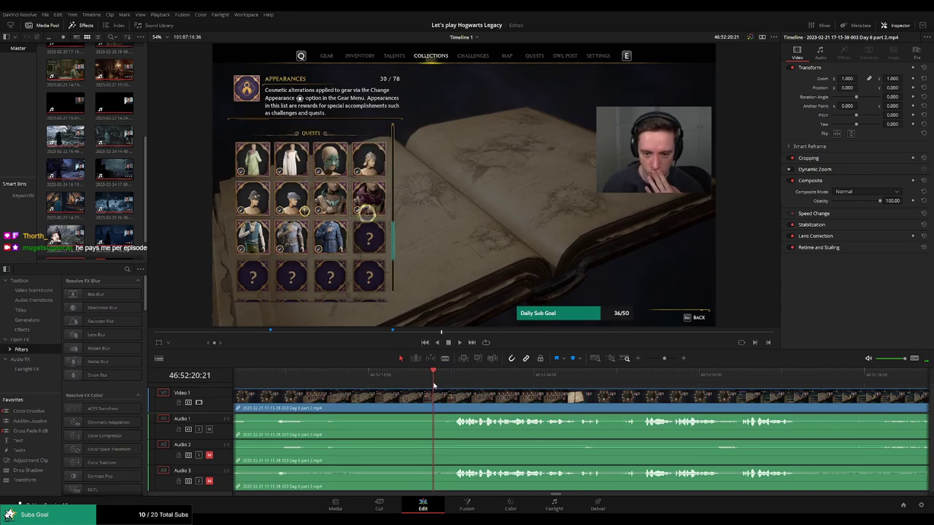
left_click_drag(431, 387, 467, 393)
- Split all tracks near 46:52:20:30, add a fade on Audio 3, and play across the cut
key("ctrl+b")
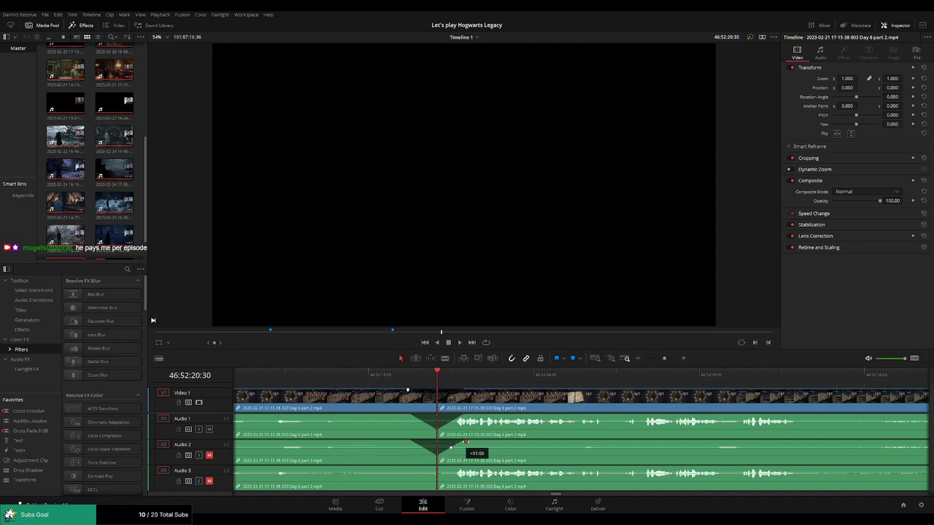
left_click_drag(436, 473, 436, 468)
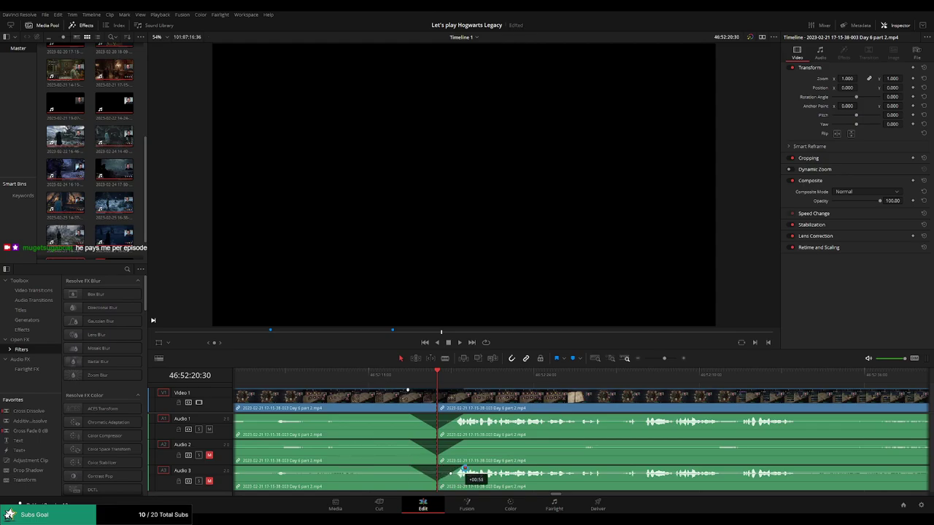
key("space")
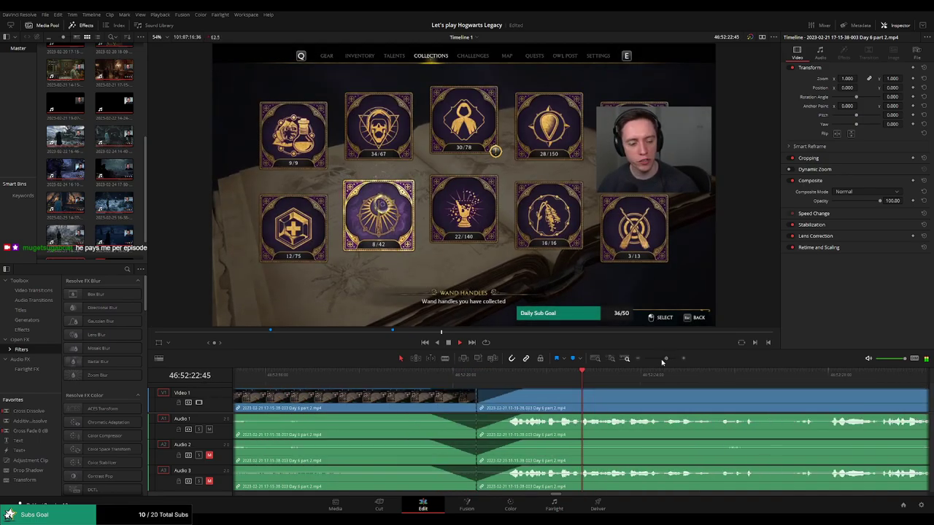
left_click_drag(664, 359, 642, 358)
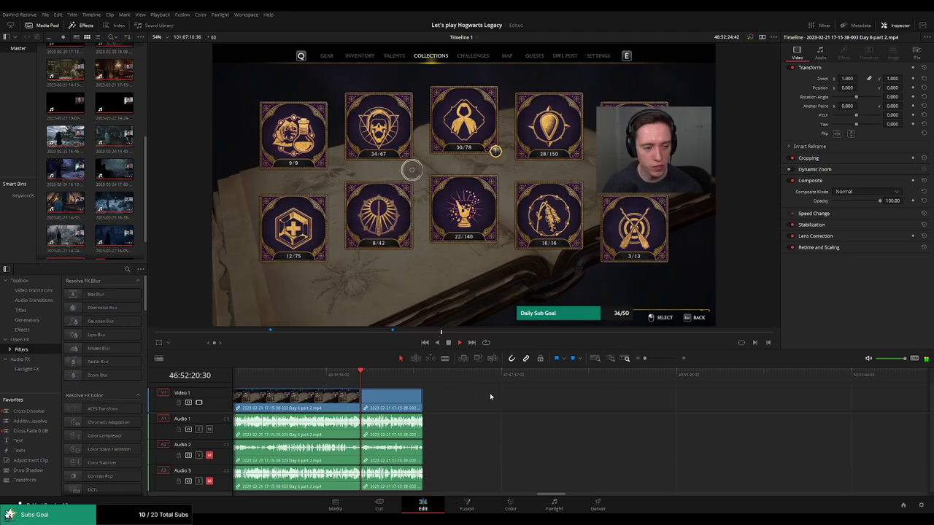
- Move the following clip out of the way, then slide it back toward the earlier clips
key("Home")
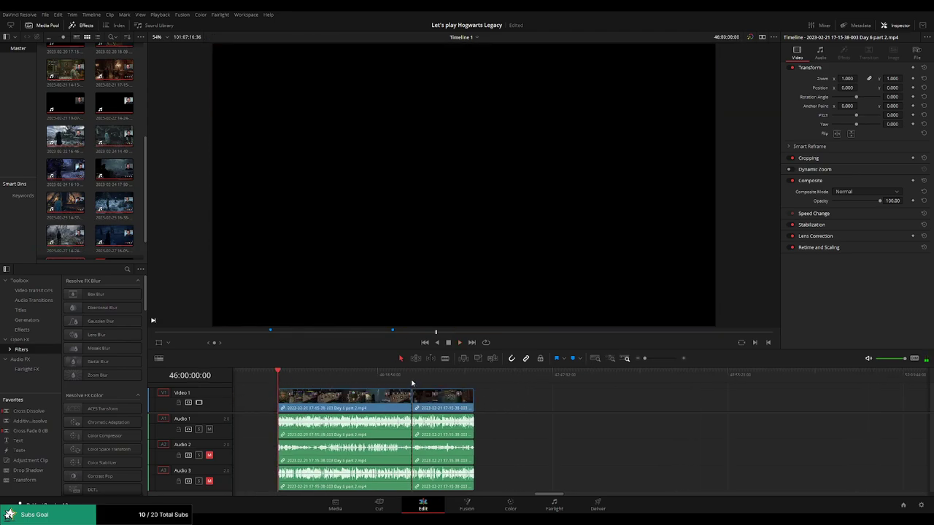
scroll(438, 398, "right", 4)
left_click_drag(292, 409, 604, 413)
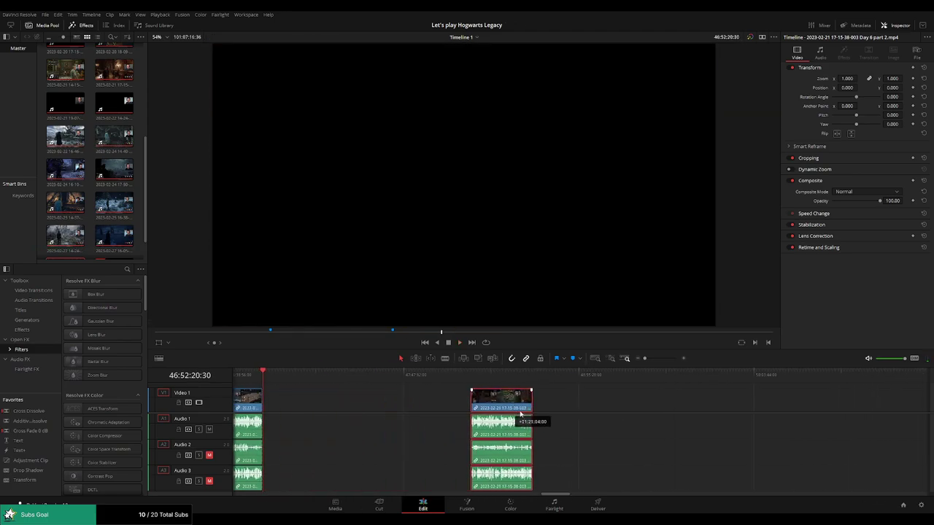
left_click(411, 408)
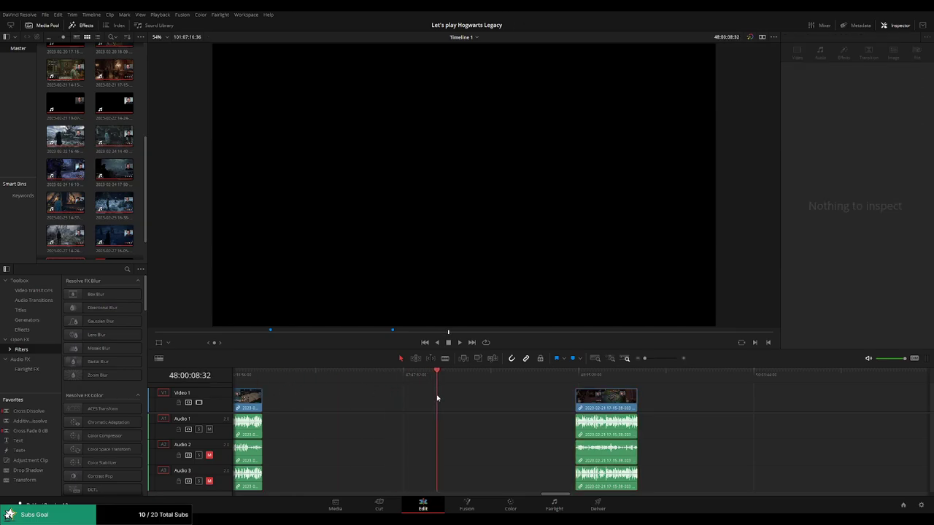
scroll(529, 406, "up", 2)
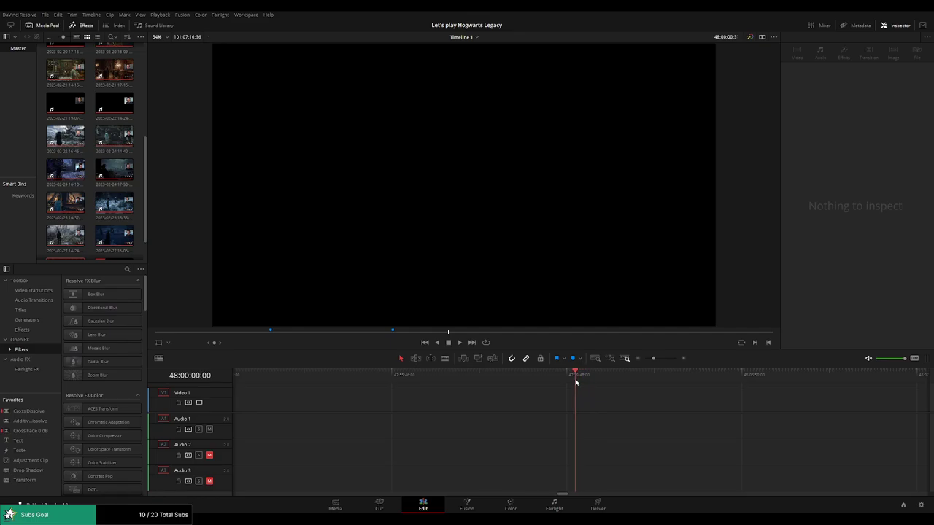
scroll(686, 386, "down", 3)
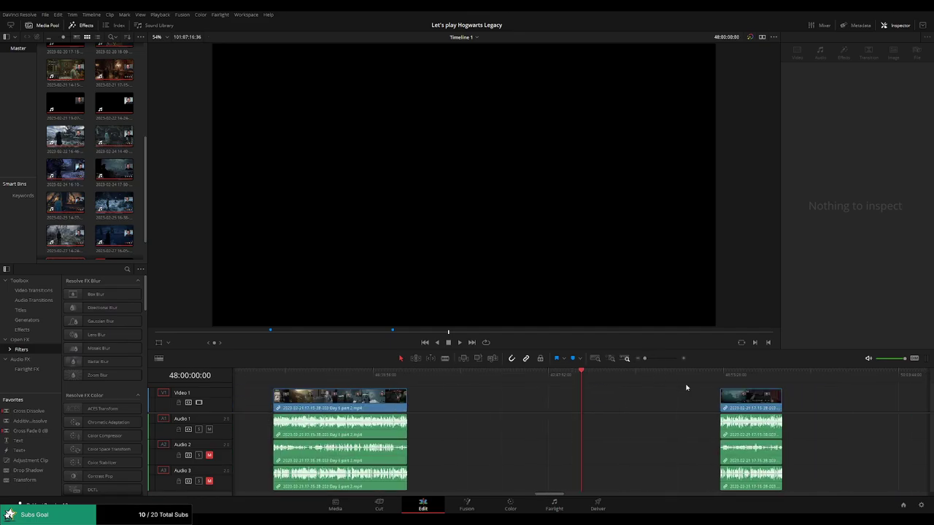
left_click_drag(766, 406, 628, 402)
left_click(718, 405)
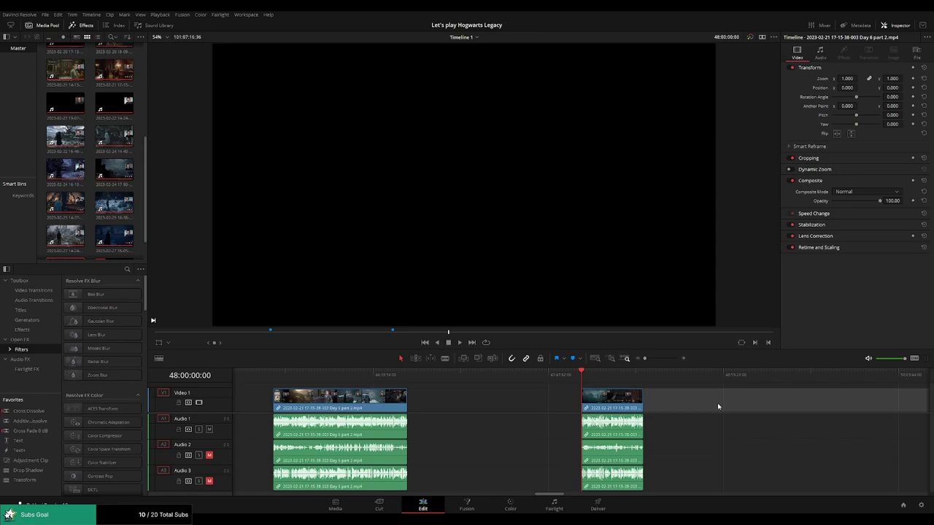
- Review the part 3 footage and butt it against the end of the part 2 clip
scroll(450, 389, "right", 6)
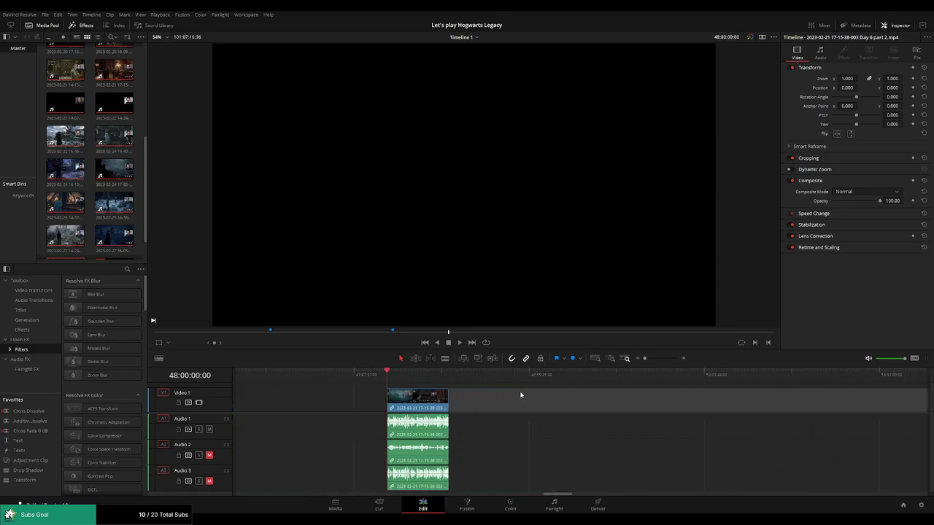
left_click_drag(345, 377, 367, 375)
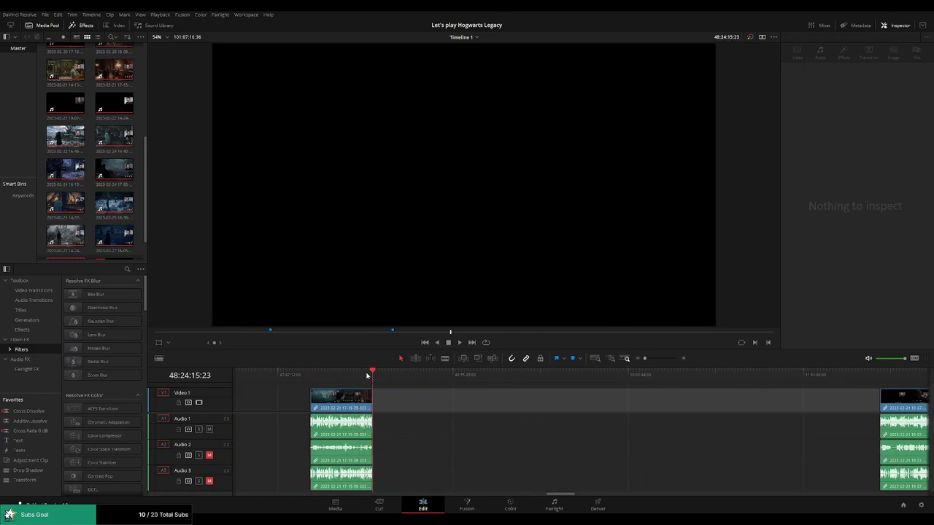
left_click_drag(310, 377, 372, 375)
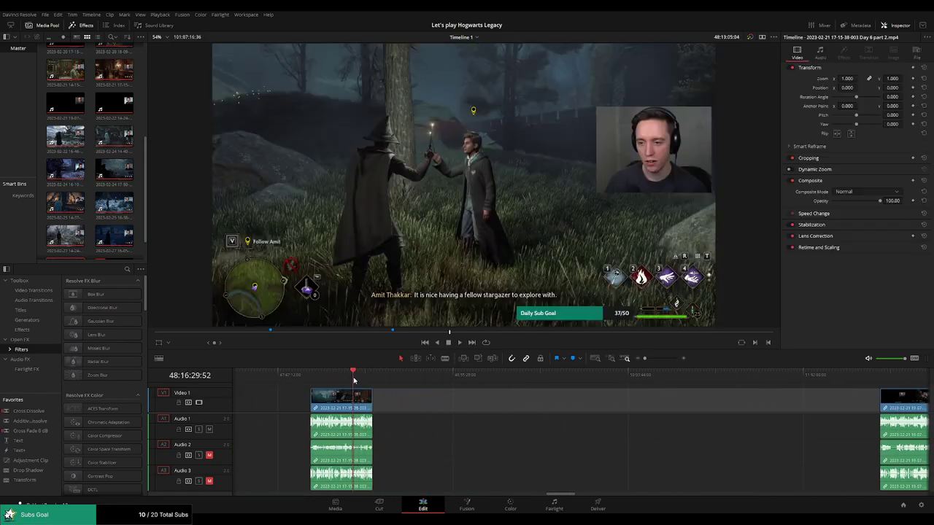
left_click_drag(313, 377, 372, 375)
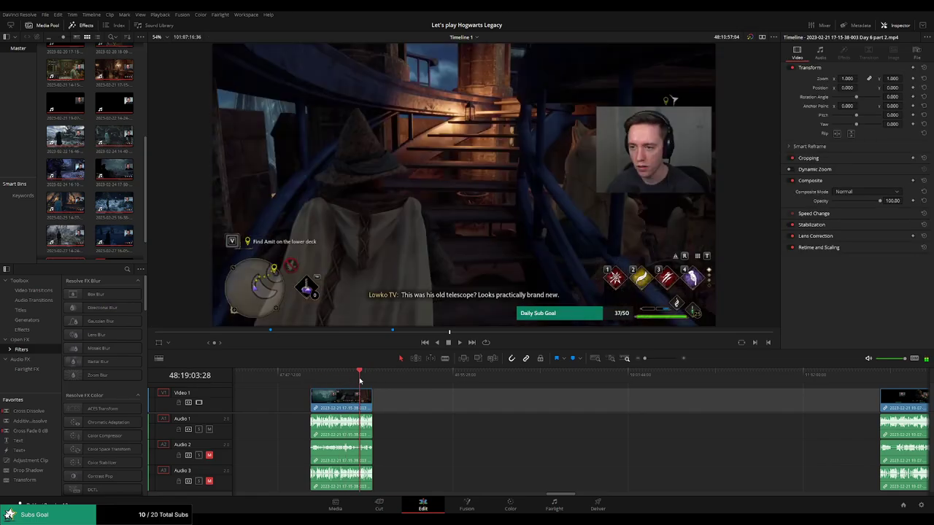
left_click_drag(905, 400, 399, 400)
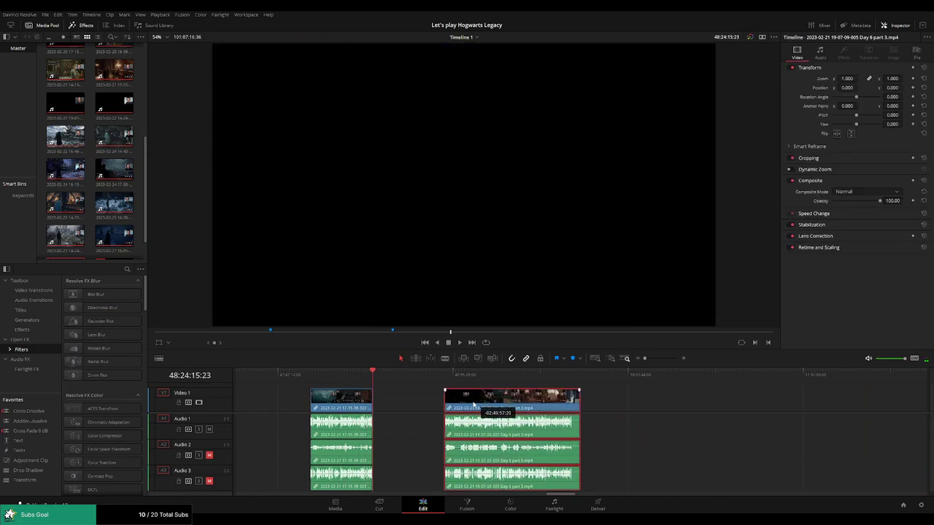
scroll(606, 412, "up", 3)
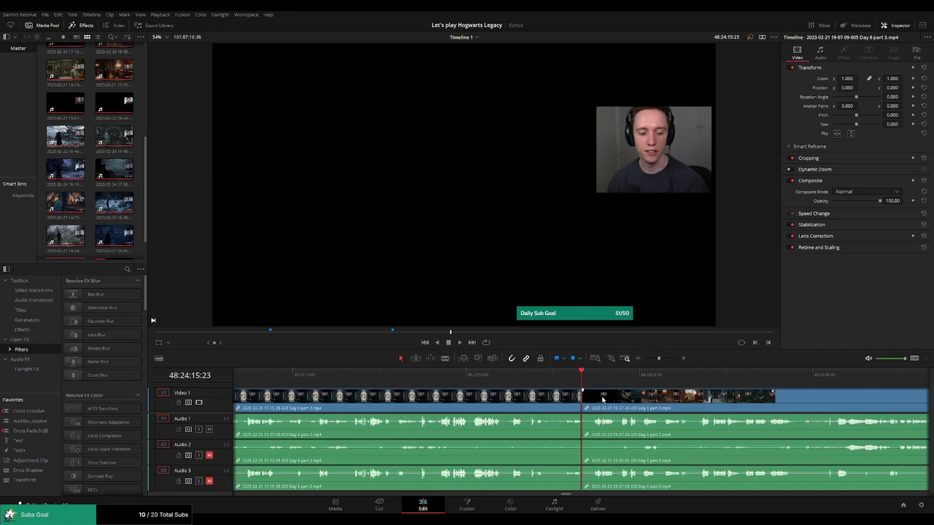
left_click(560, 381)
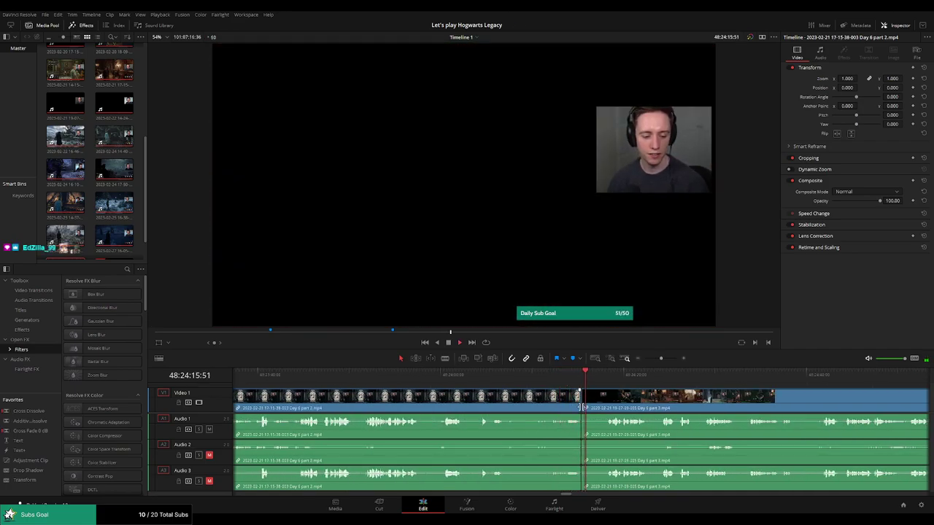
scroll(453, 409, "up", 2)
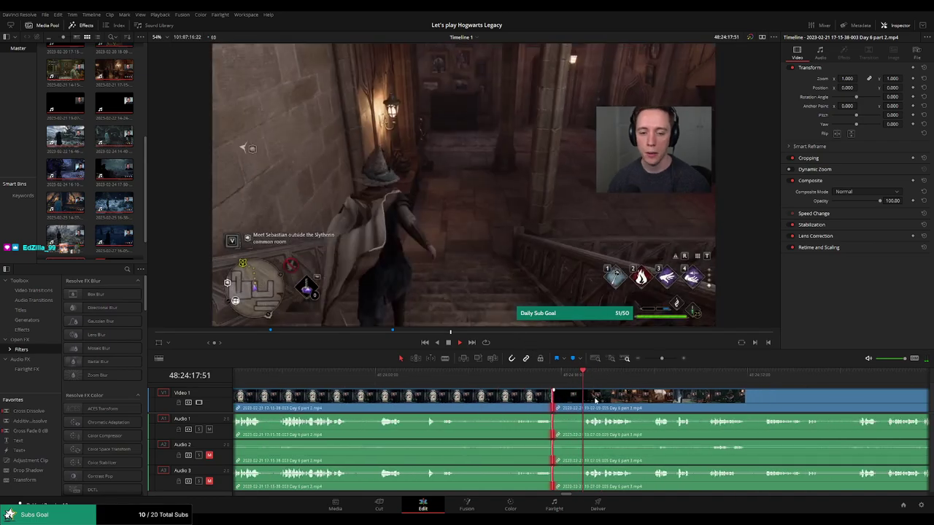
left_click(405, 376)
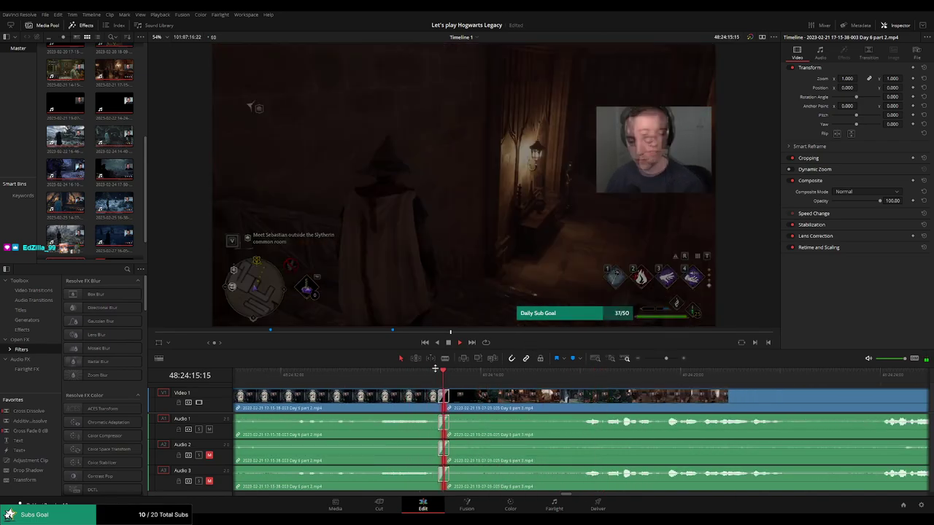
left_click(572, 387)
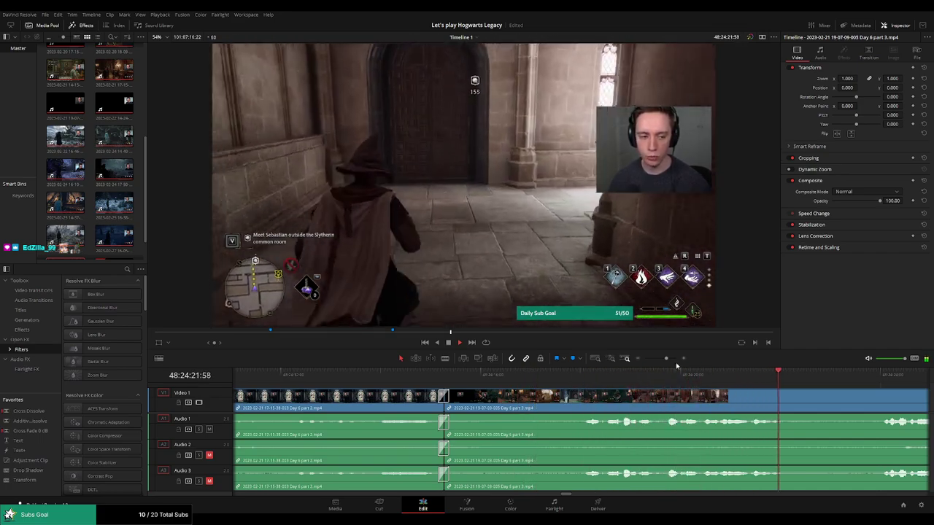
left_click_drag(666, 359, 642, 359)
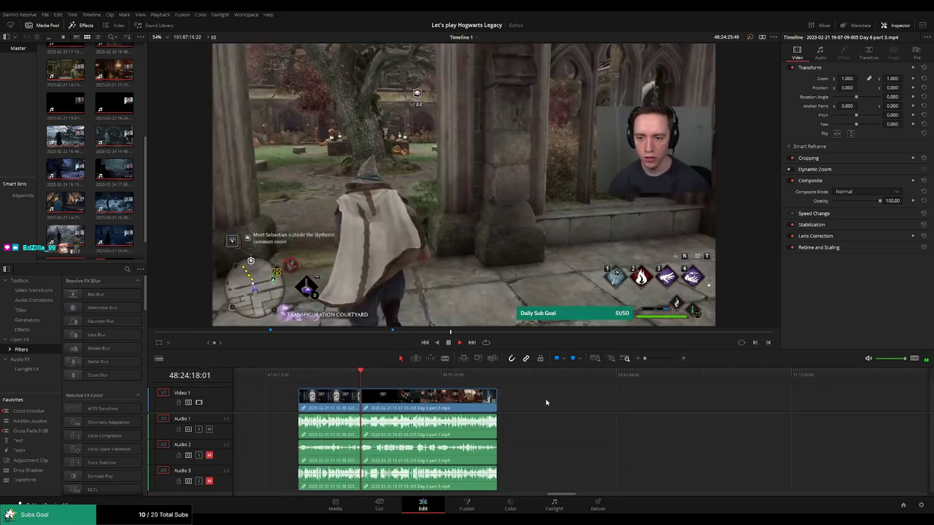
scroll(577, 408, "left", 3)
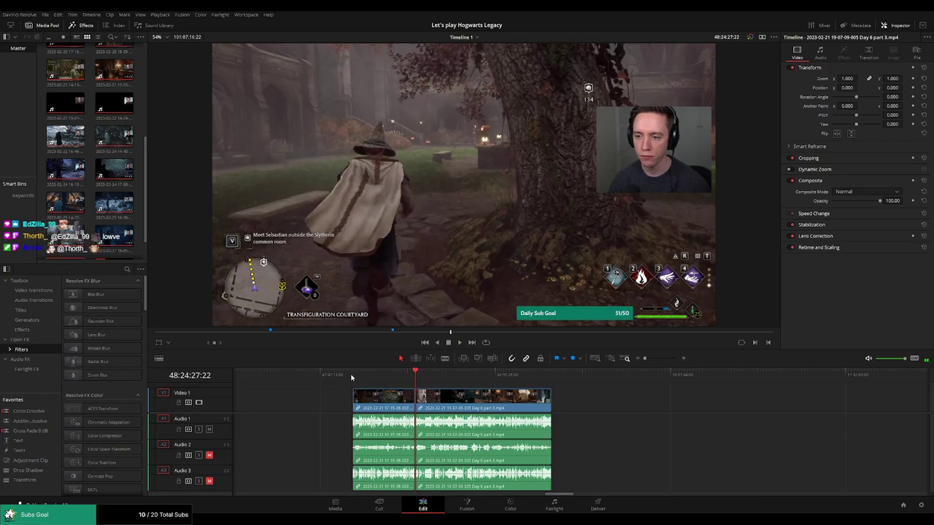
left_click(352, 376)
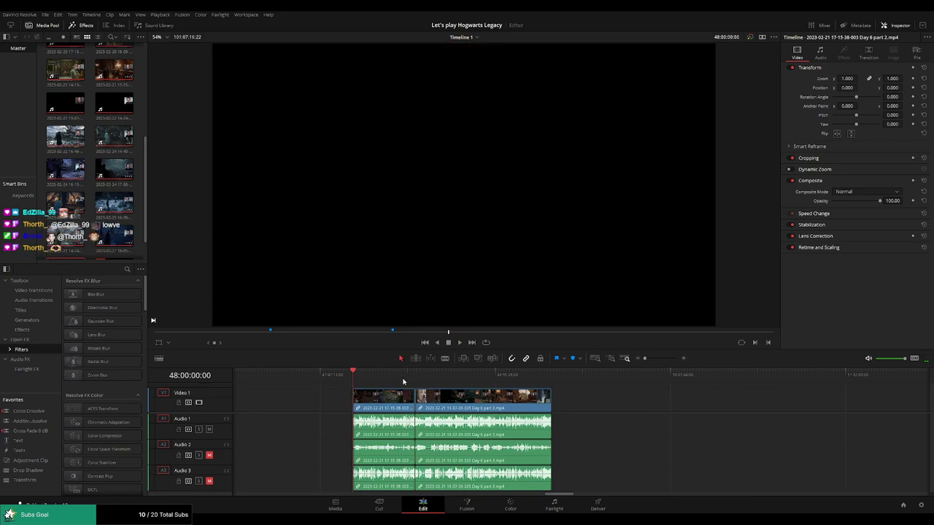
- Play through the part 3 footage to find the Slytherin Dungeon door scene
left_click_drag(423, 382, 486, 385)
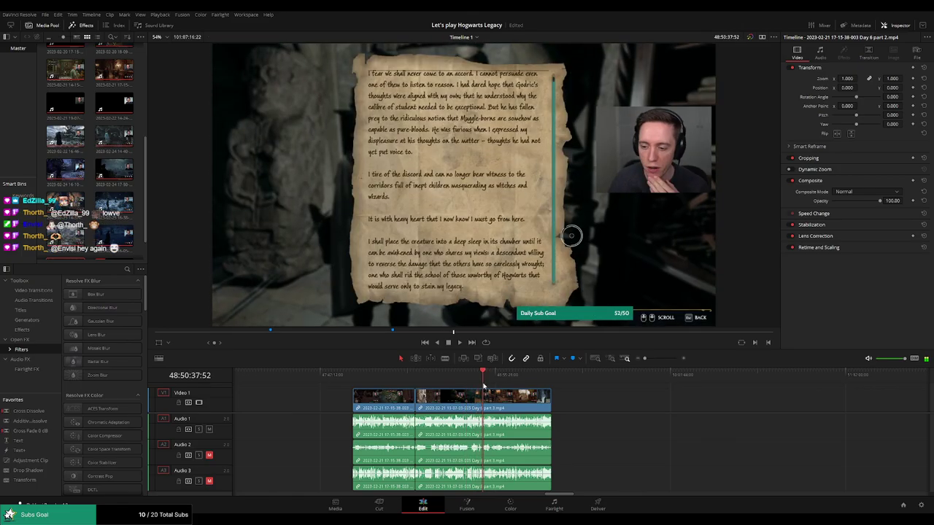
key("space")
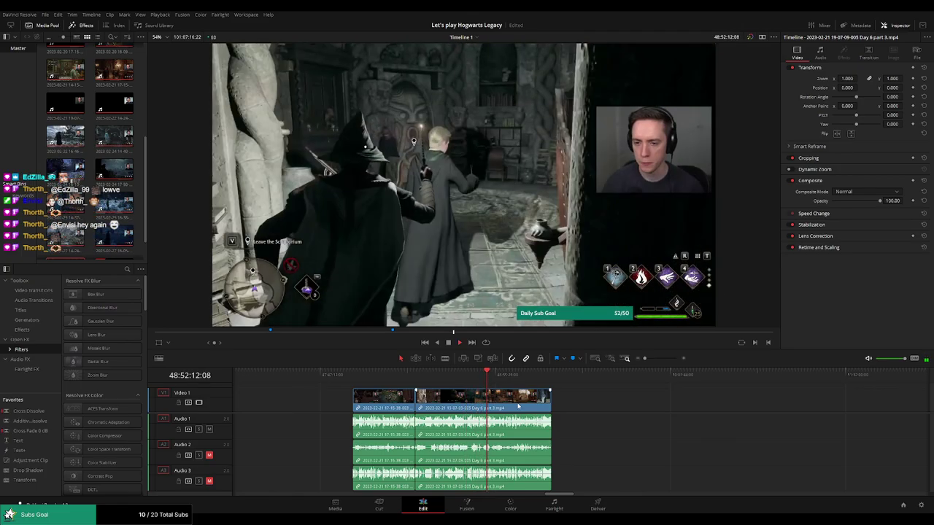
scroll(556, 399, "up", 5)
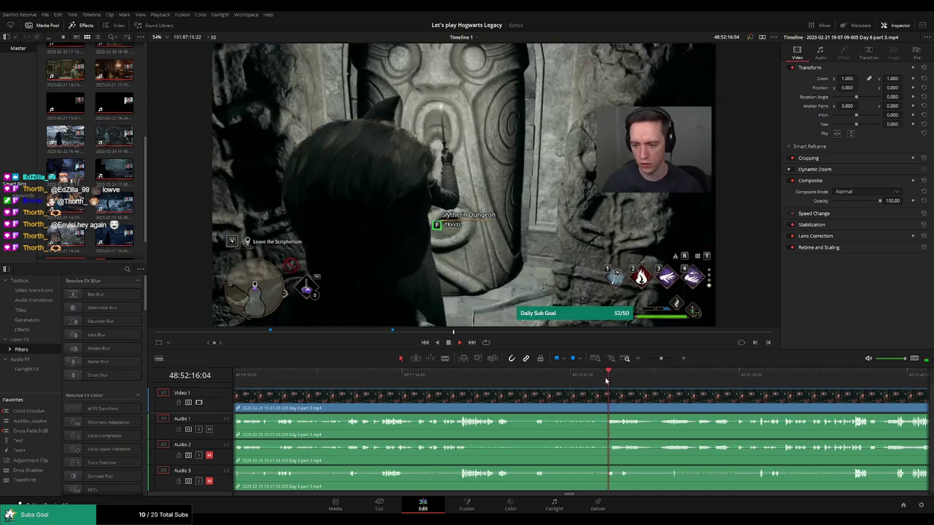
left_click(533, 376)
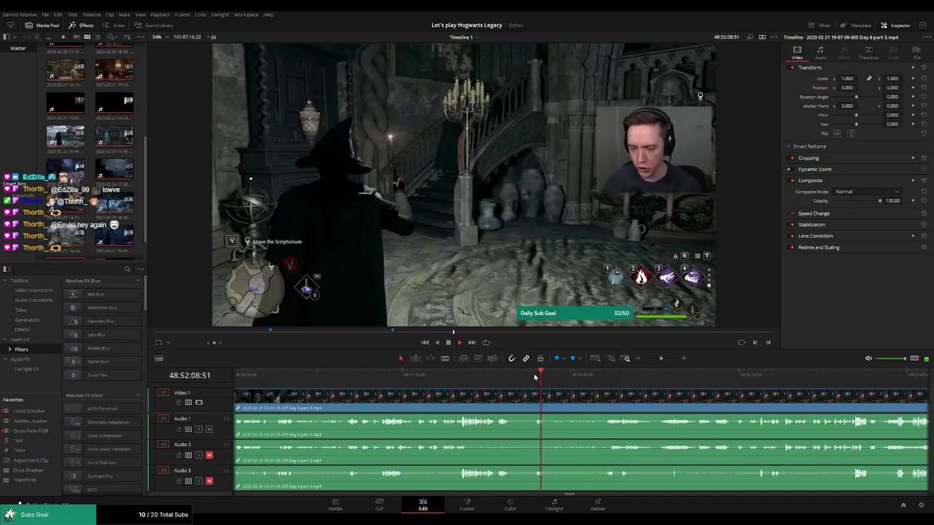
left_click(481, 375)
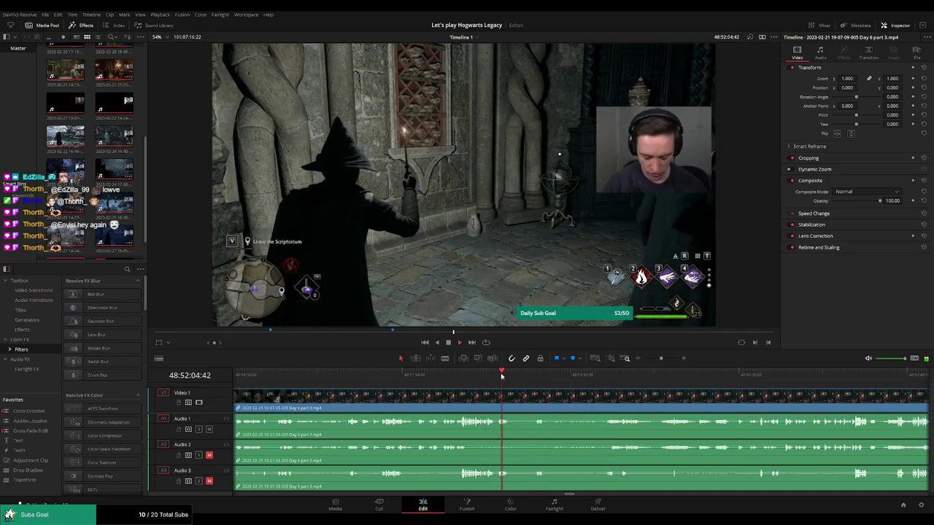
left_click(575, 376)
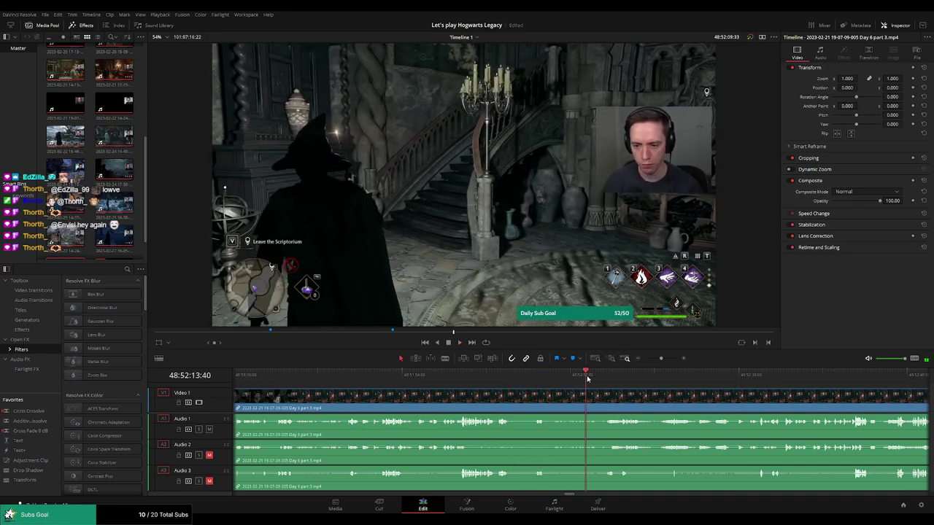
left_click(601, 375)
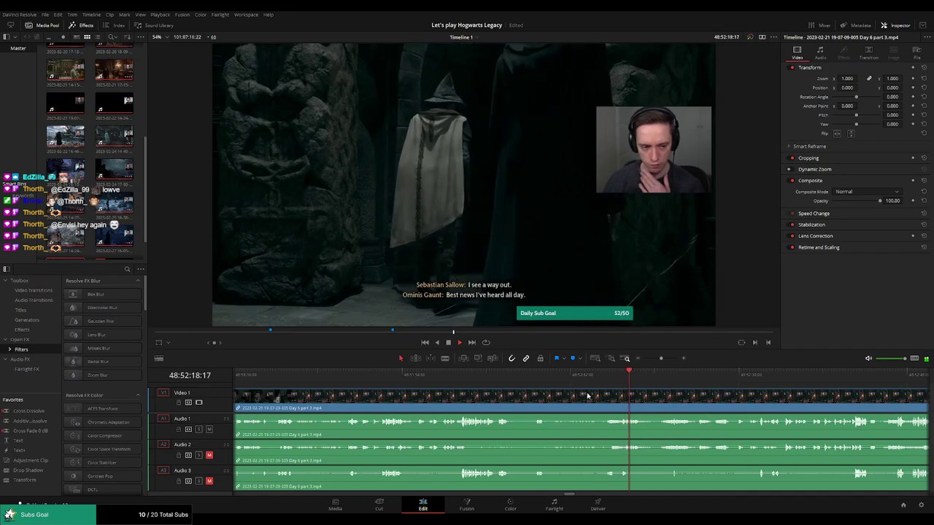
scroll(573, 397, "right", 2)
left_click(521, 376)
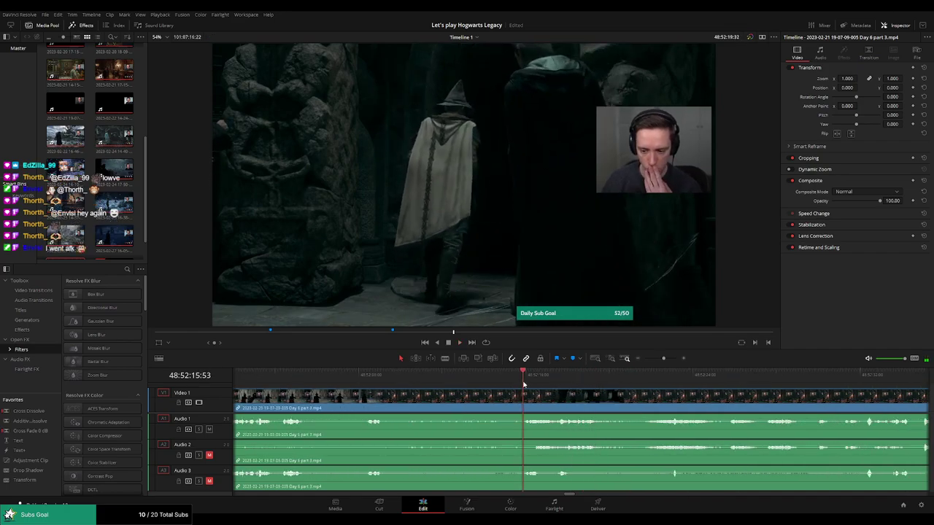
- Blade all tracks just after the door scene and trim the clip to end at 48:52:15:00
left_click_drag(524, 385, 505, 385)
left_click(509, 402)
scroll(509, 402, "up", 1)
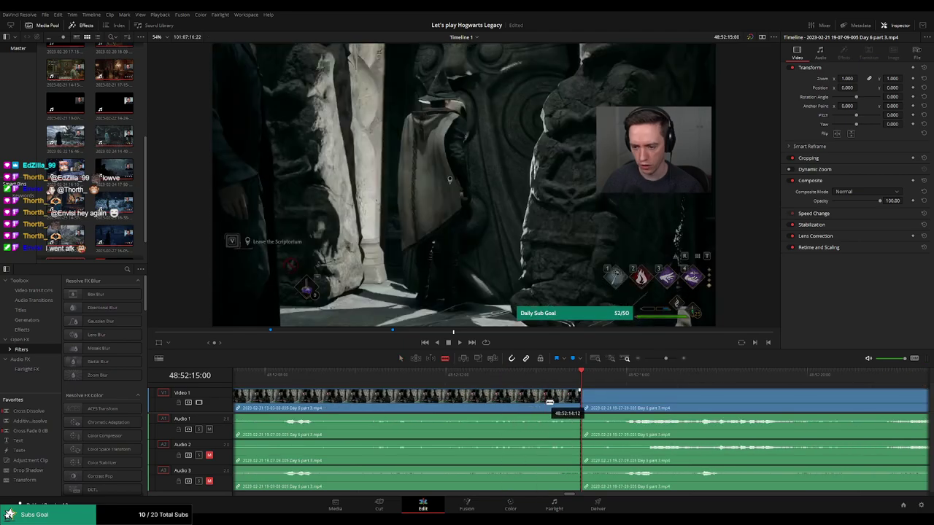
mouse_move(621, 393)
left_mouse_down()
mouse_move(653, 394)
mouse_move(523, 395)
left_mouse_up()
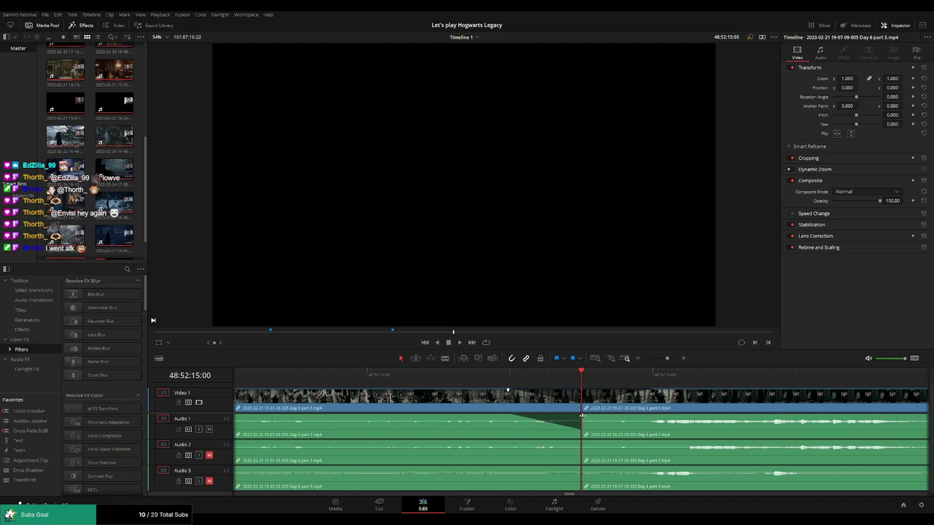
- Add fade-outs and fade-ins at the 48:52:15:00 cut on Audio 1, Audio 2 and Audio 3
left_click_drag(582, 416, 651, 420)
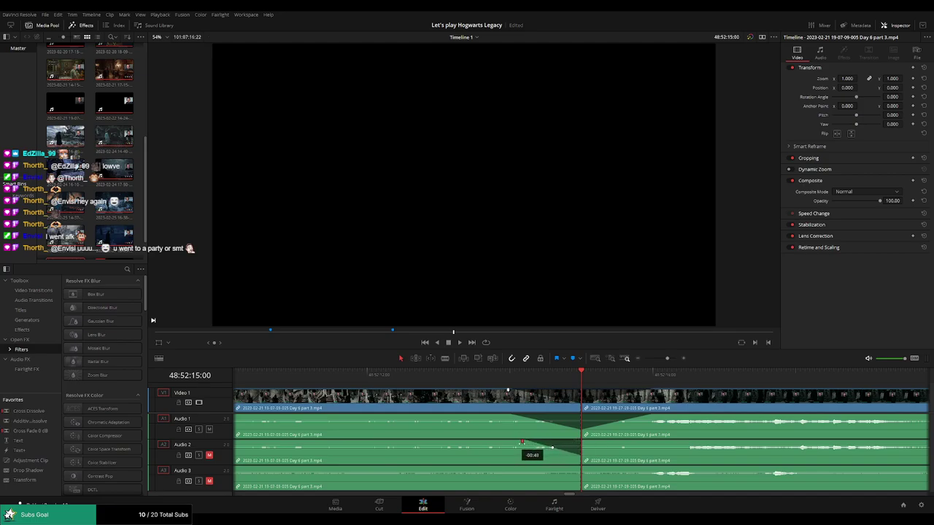
left_click_drag(581, 441, 645, 443)
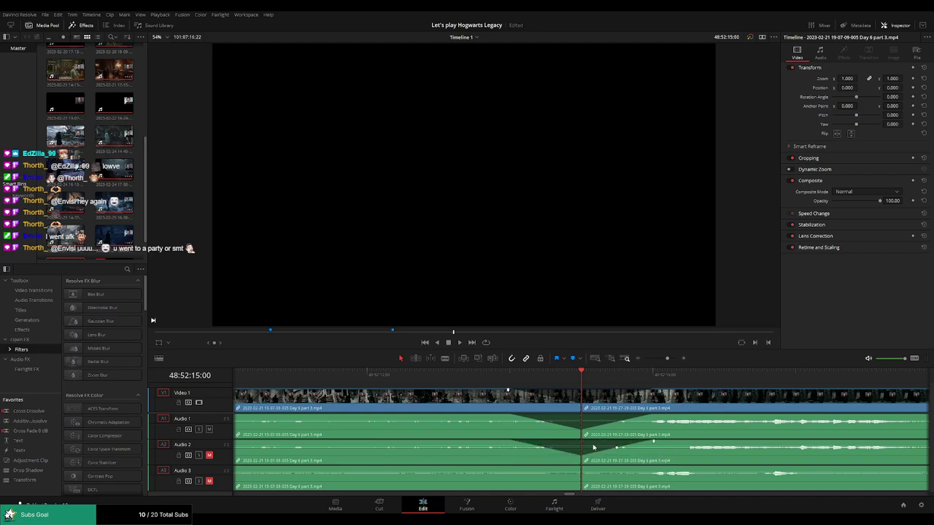
key("space")
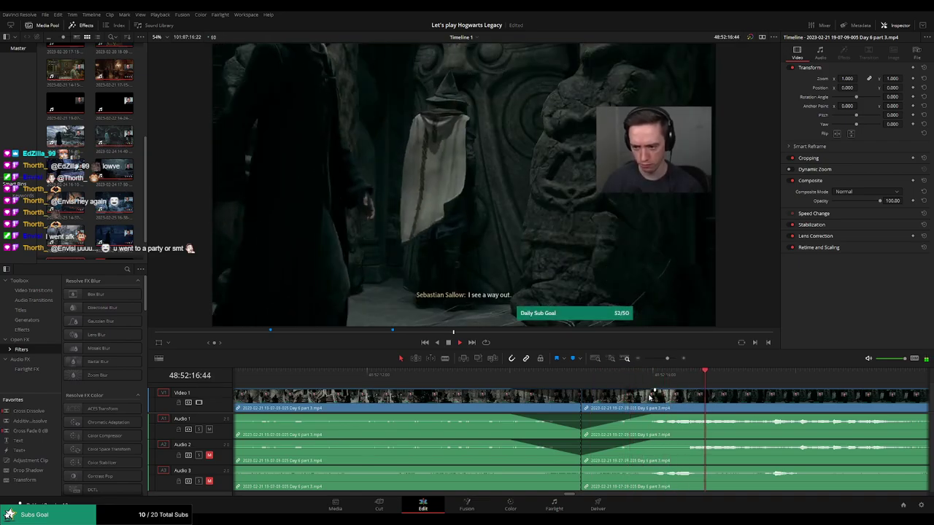
key("Up")
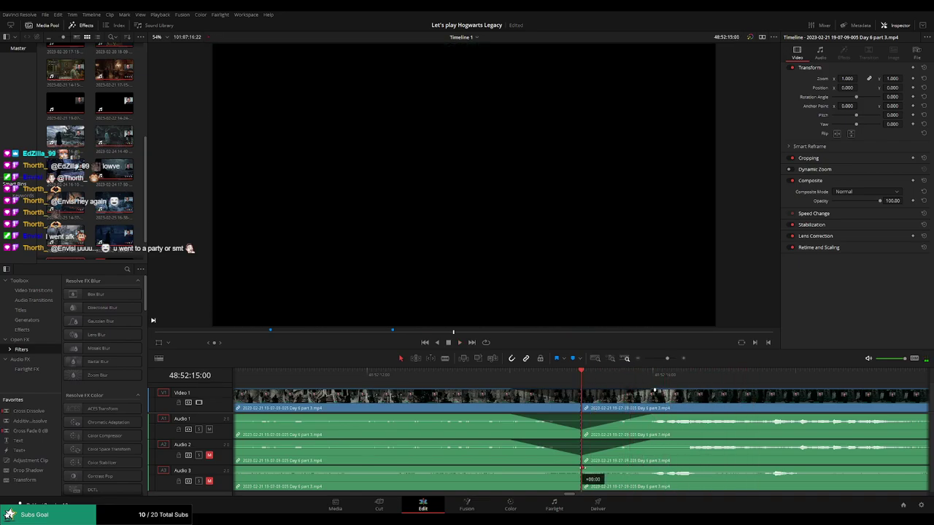
left_click_drag(583, 467, 651, 468)
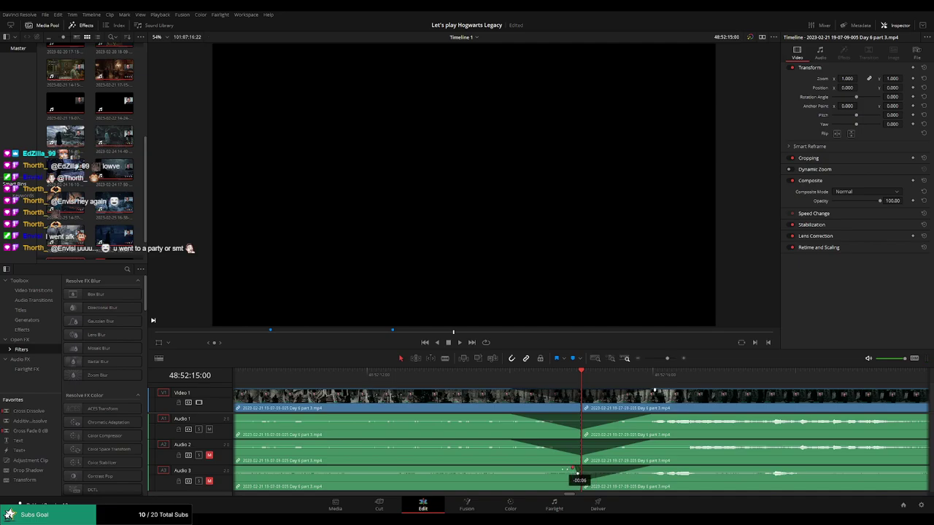
left_click_drag(574, 470, 517, 469)
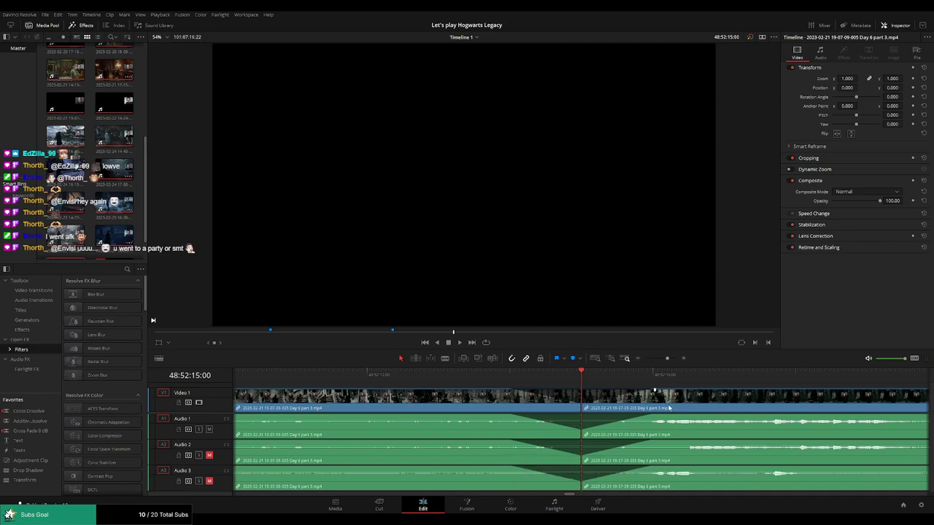
- Zoom the timeline out and move the last clip further along the timeline
left_click(627, 360)
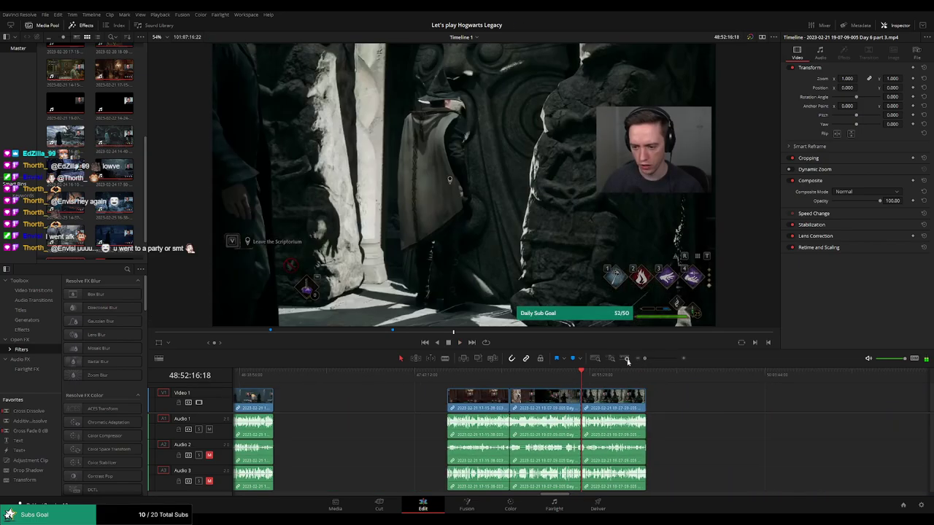
scroll(447, 405, "right", 3)
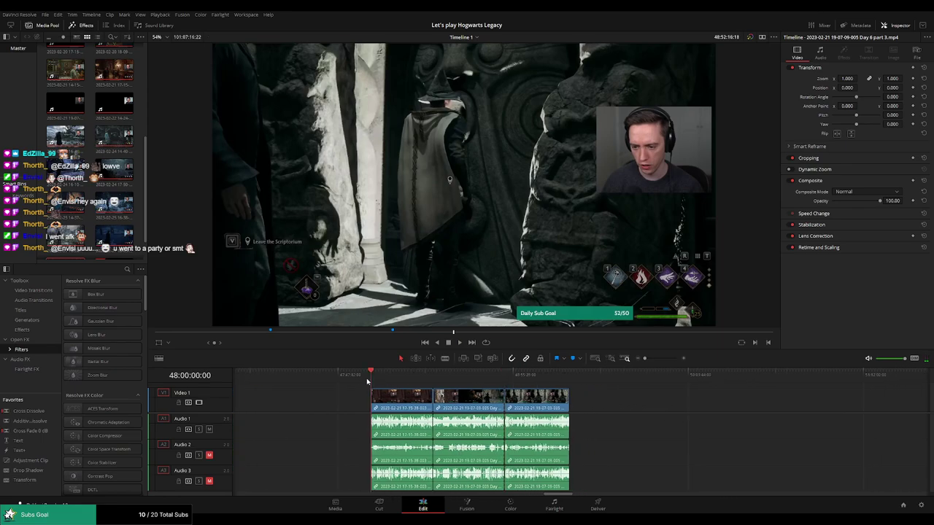
key("Home")
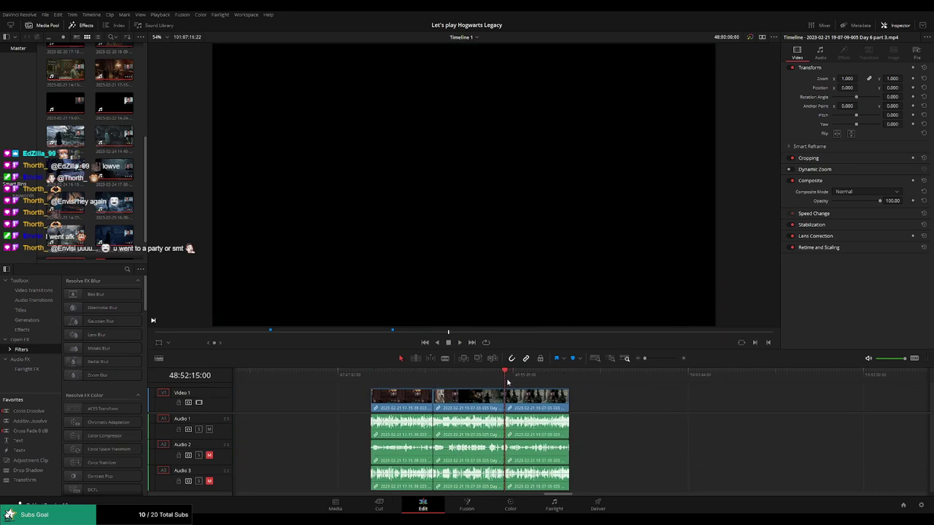
scroll(552, 396, "right", 3)
scroll(397, 388, "right", 6)
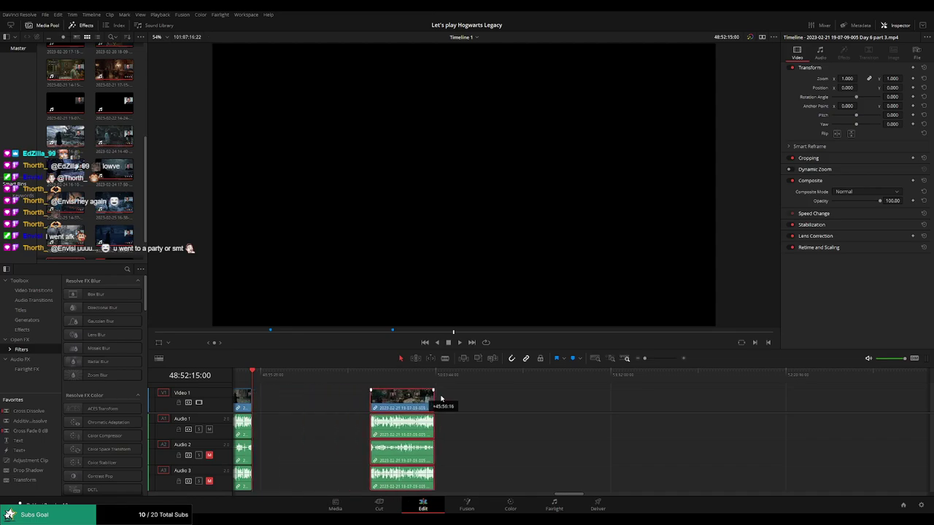
left_click_drag(299, 397, 611, 398)
left_click(369, 397)
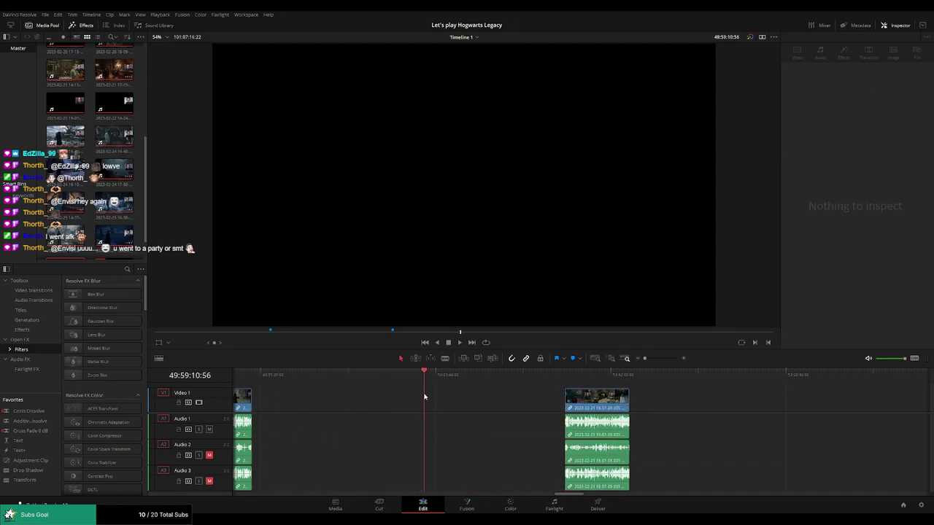
left_click_drag(424, 396, 427, 396)
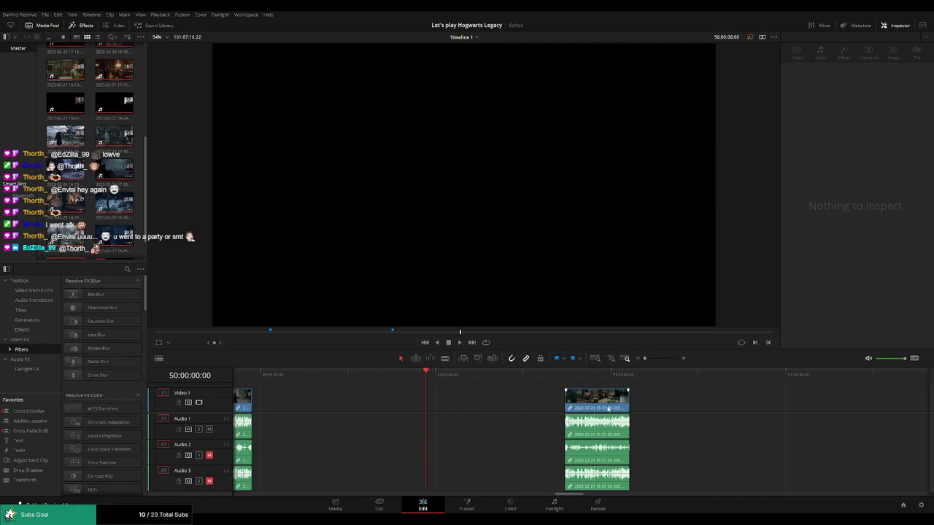
- Slide the Day 6 part 3 clip to the playhead and preview it
left_click_drag(608, 409, 469, 408)
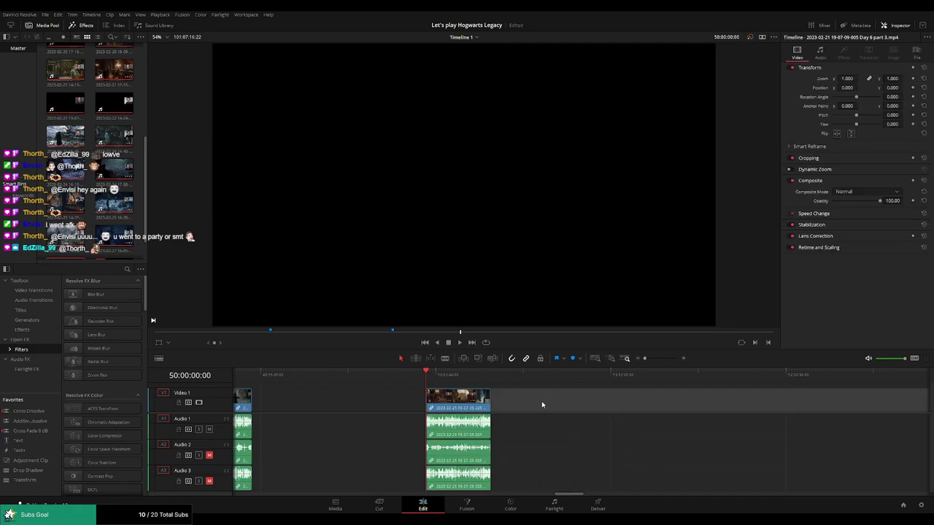
scroll(542, 405, "right", 3)
scroll(502, 403, "right", 2)
key("space")
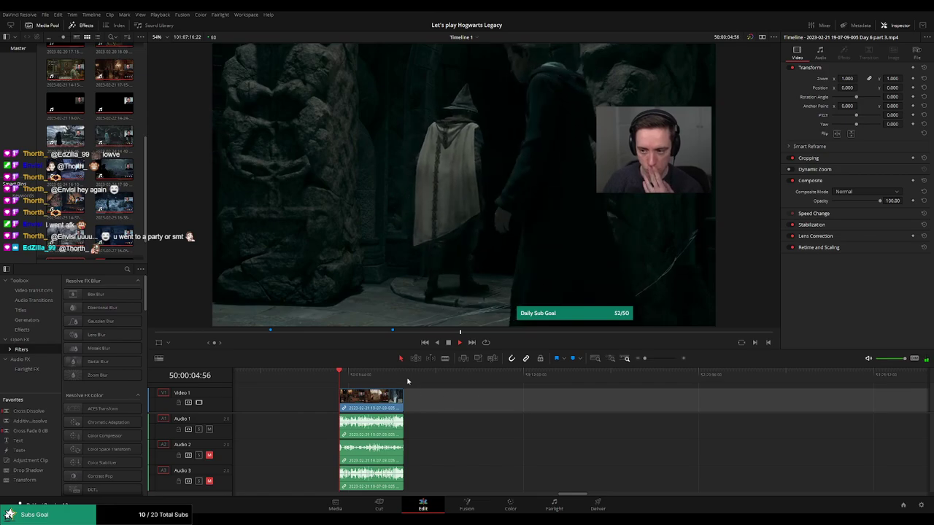
left_click_drag(340, 374, 403, 374)
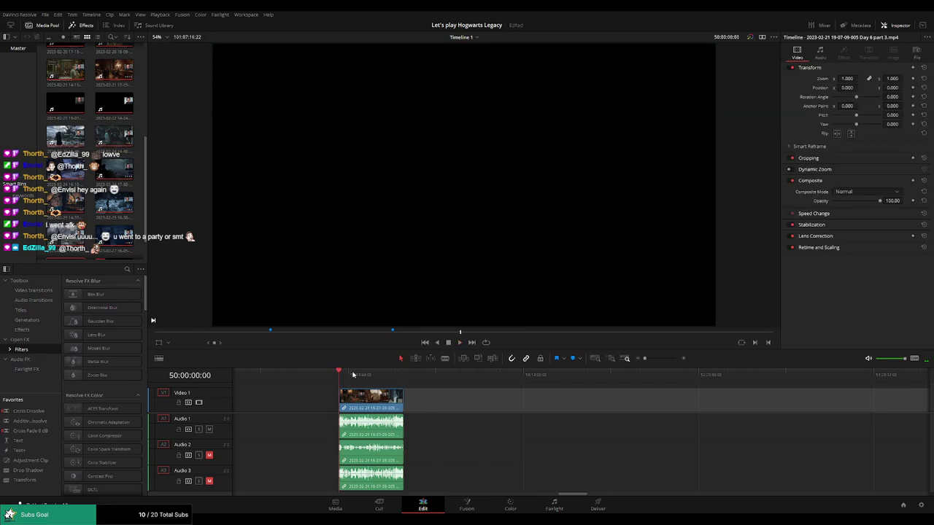
scroll(496, 392, "right", 10)
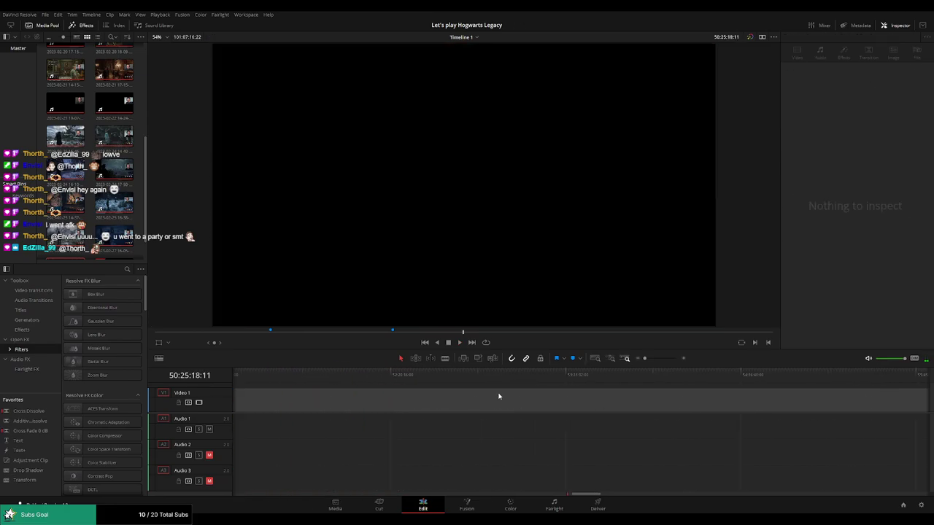
- Move the Day 7 clip left until it butts against Day 6 part 3, near 50:25:18:11
left_click_drag(829, 408, 495, 410)
left_click(363, 403)
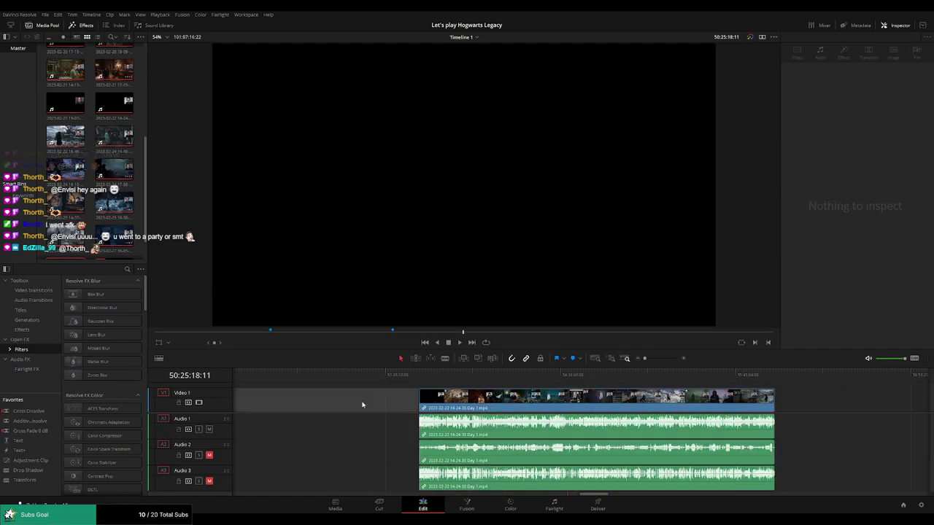
scroll(675, 396, "left", 5)
left_click_drag(807, 404, 303, 404)
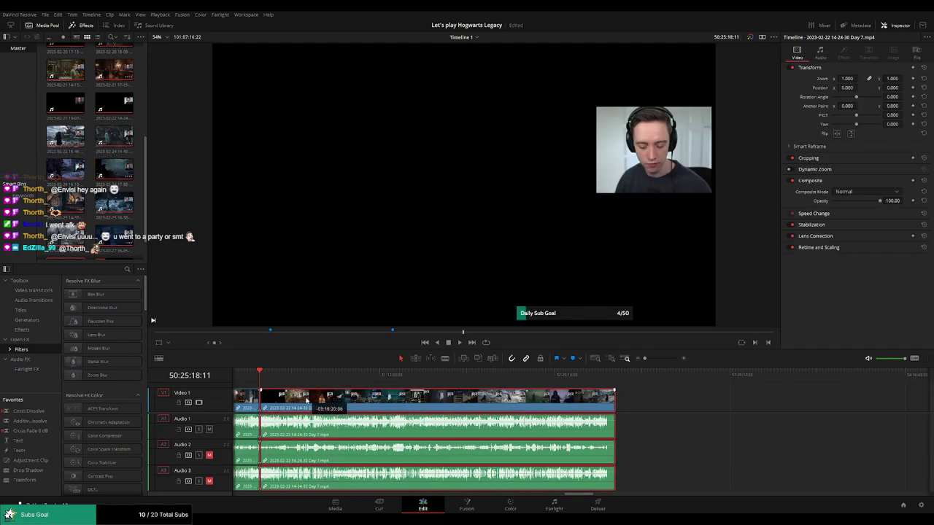
scroll(519, 382, "left", 3)
left_click(412, 372)
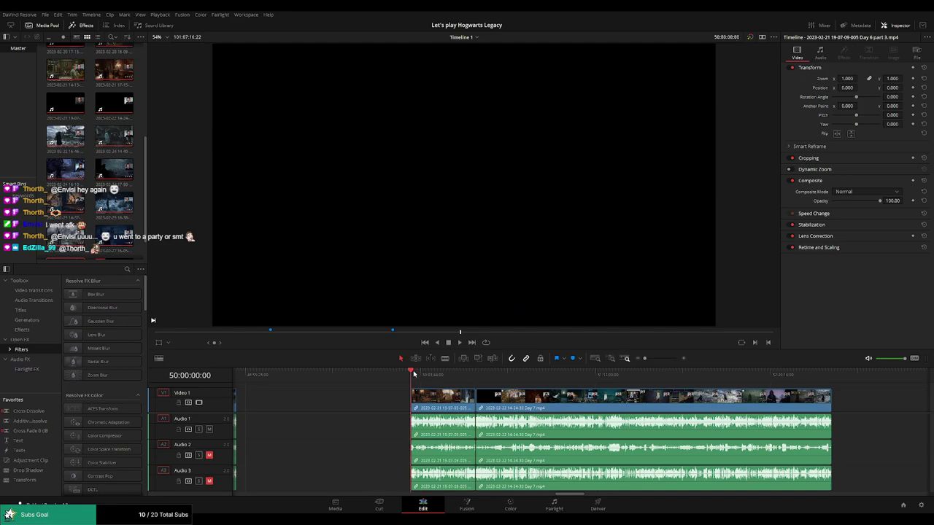
left_click(478, 377)
scroll(565, 383, "up", 3)
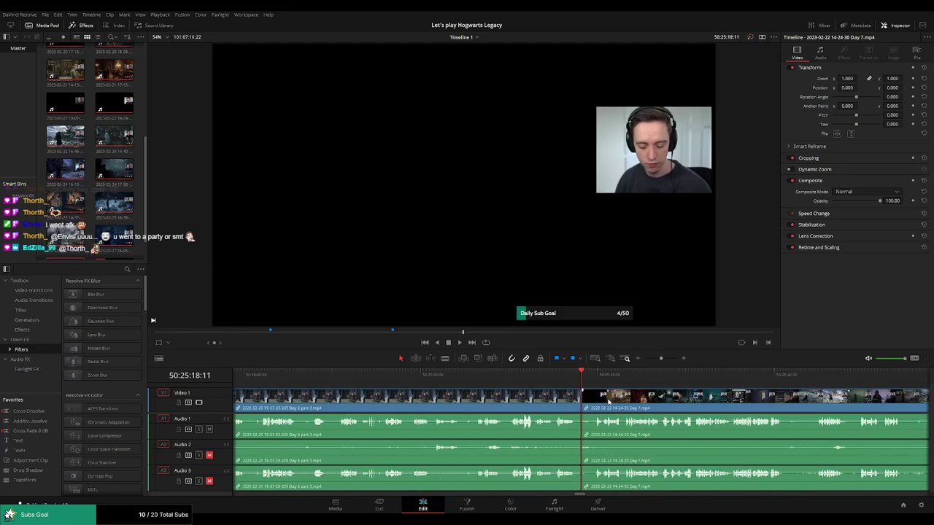
- Ripple-trim the Day 6 part 3 clip's end at the playhead with Ctrl+Shift+]
key("space")
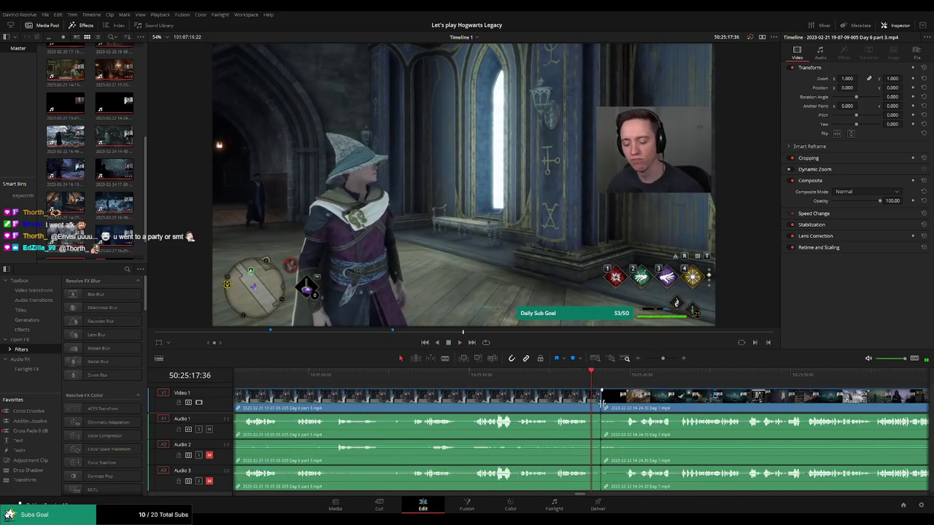
key("ctrl+shift+]")
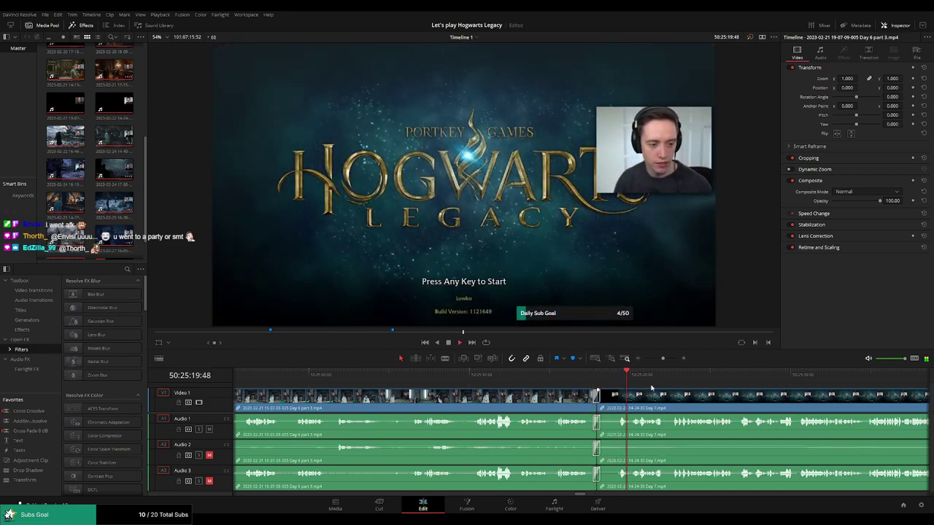
scroll(616, 392, "right", 1)
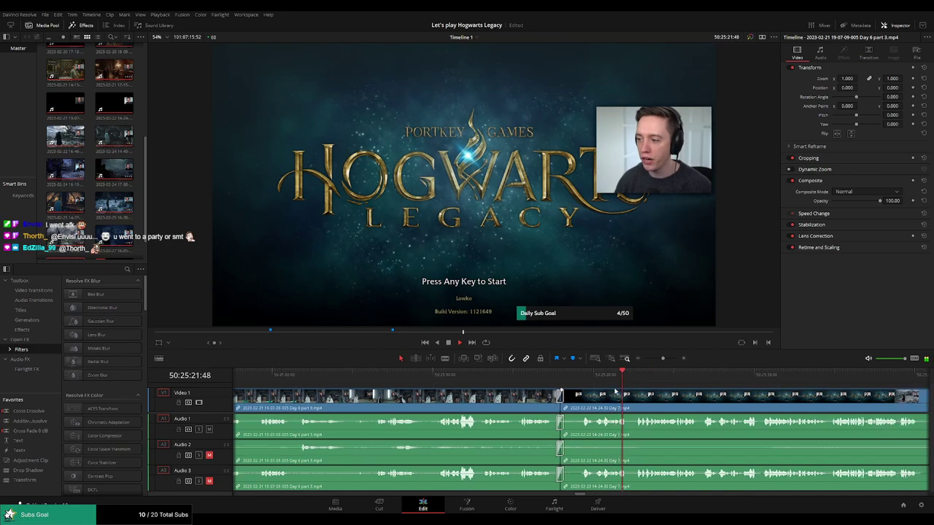
scroll(528, 387, "right", 4)
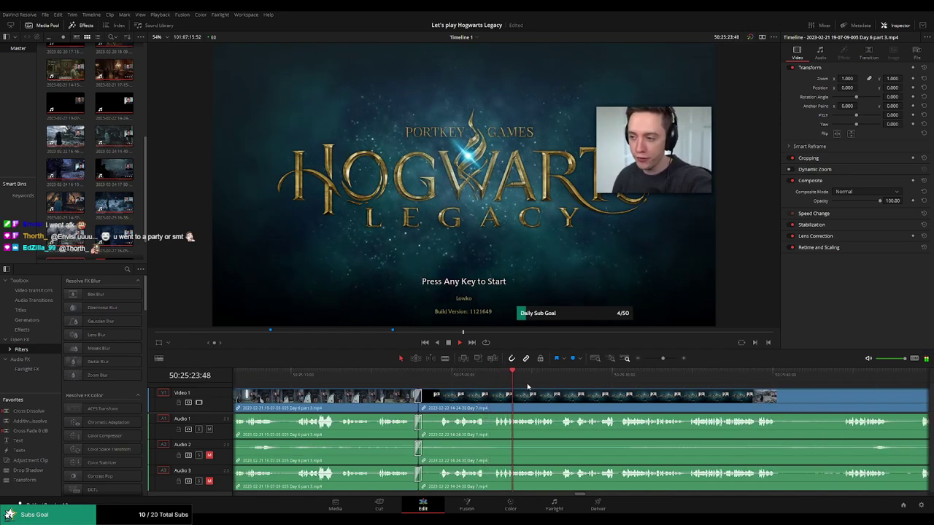
- Review the Day 7 footage through the title menu, then zoom the timeline out
left_click(565, 381)
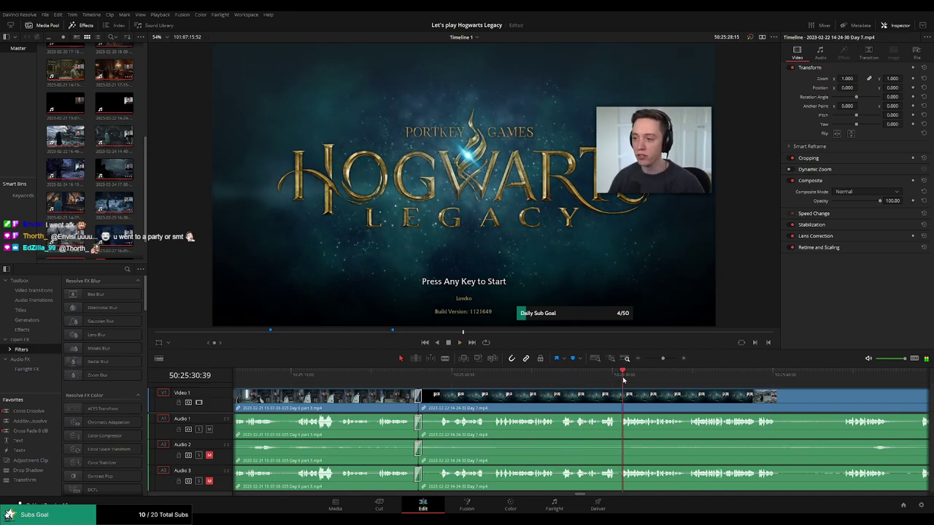
left_click(693, 378)
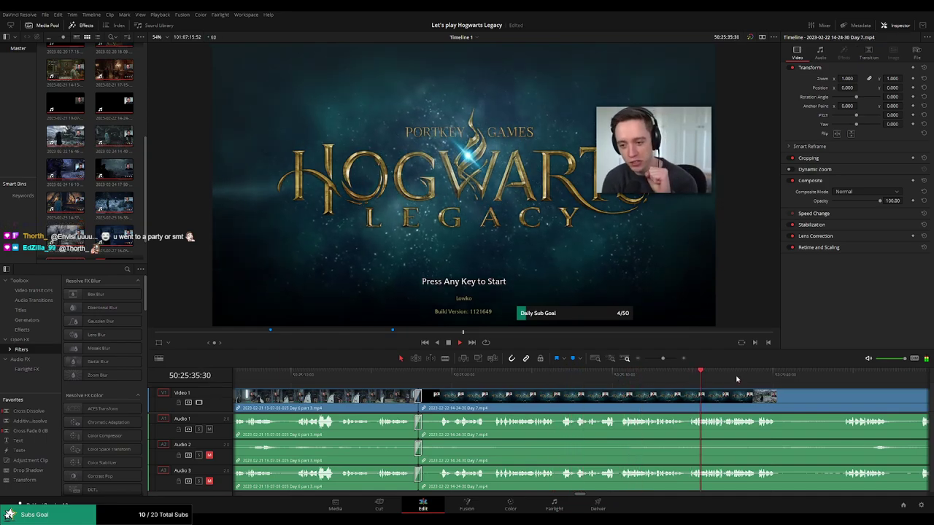
left_click(761, 378)
scroll(761, 379, "right", 5)
left_click(607, 378)
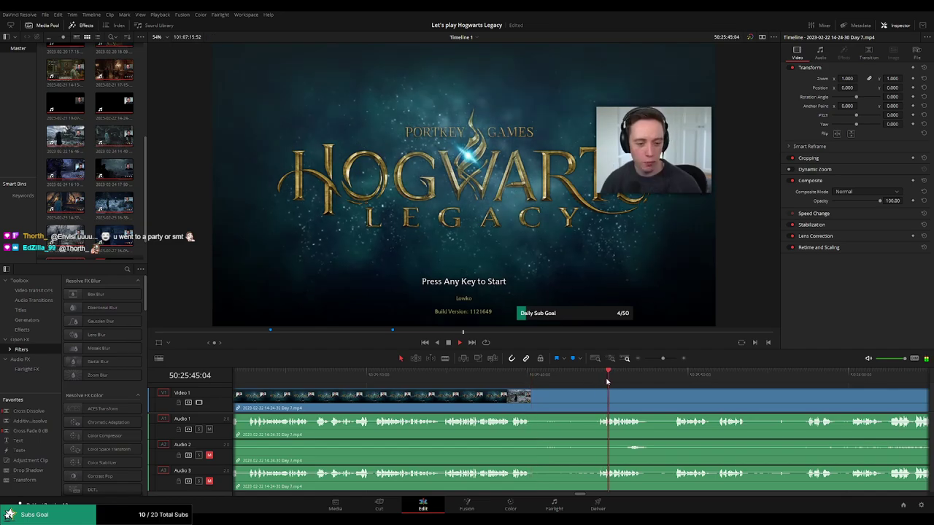
left_click(664, 379)
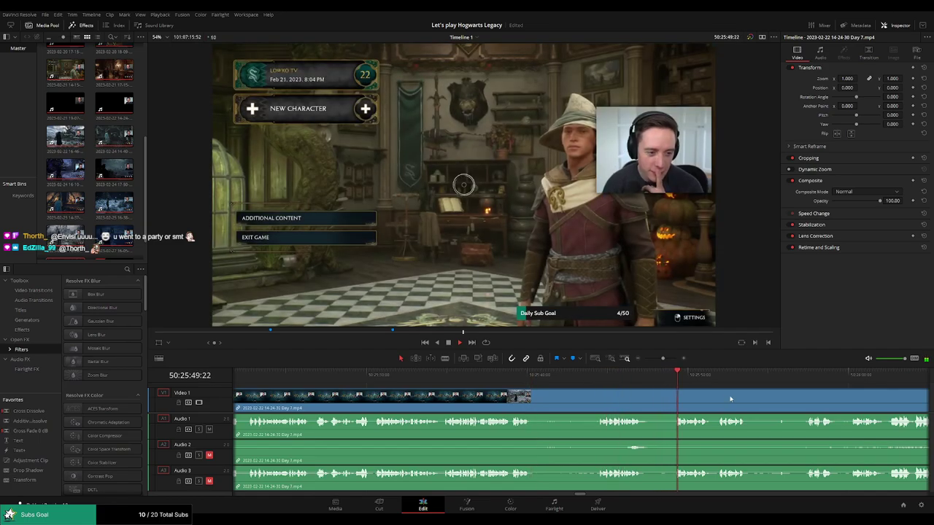
scroll(730, 398, "right", 4)
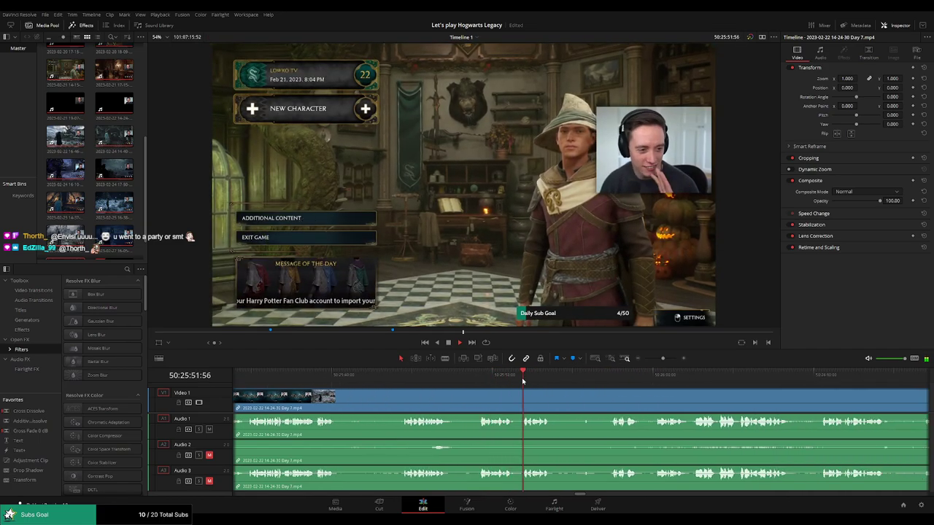
left_click(611, 379)
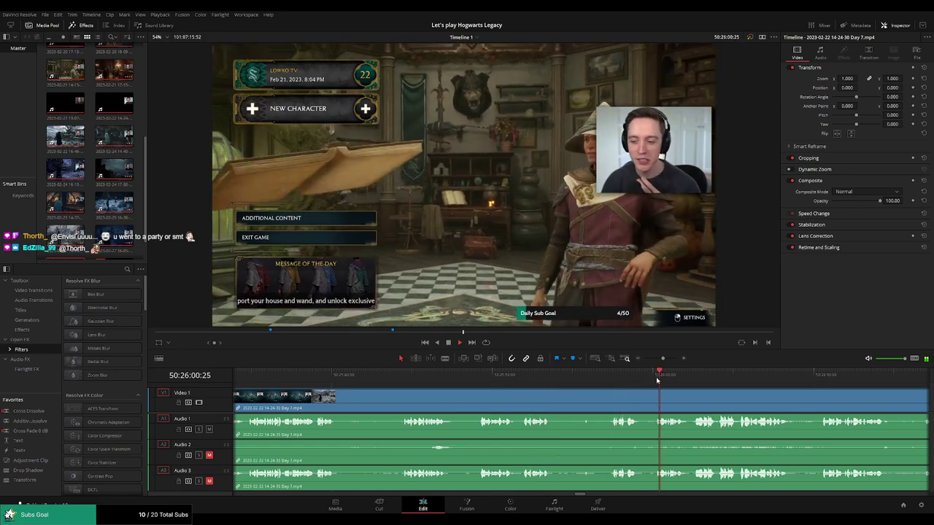
scroll(652, 381, "right", 4)
left_click(511, 379)
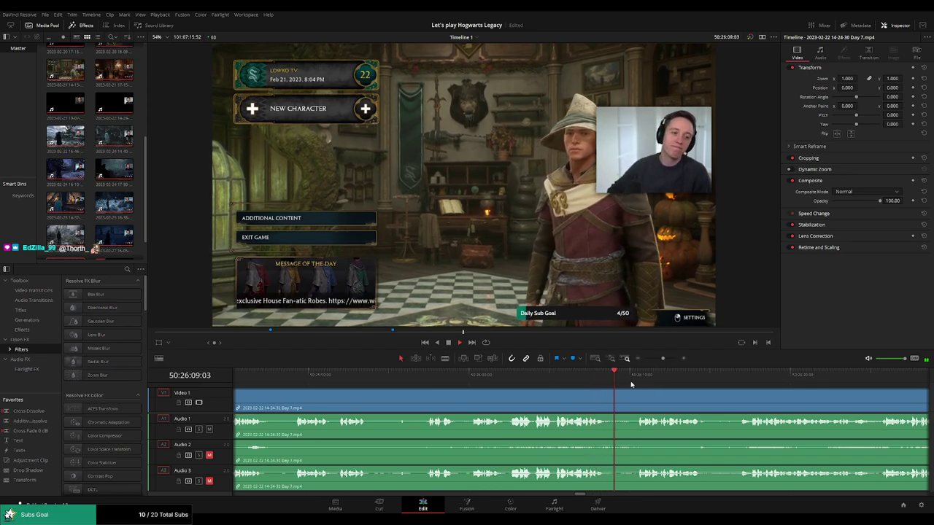
left_click_drag(662, 358, 640, 359)
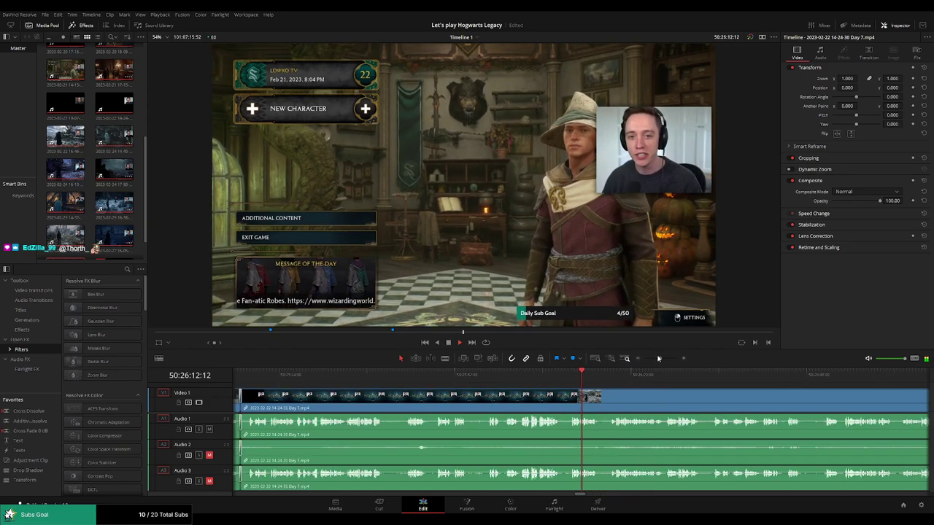
scroll(686, 405, "right", 5)
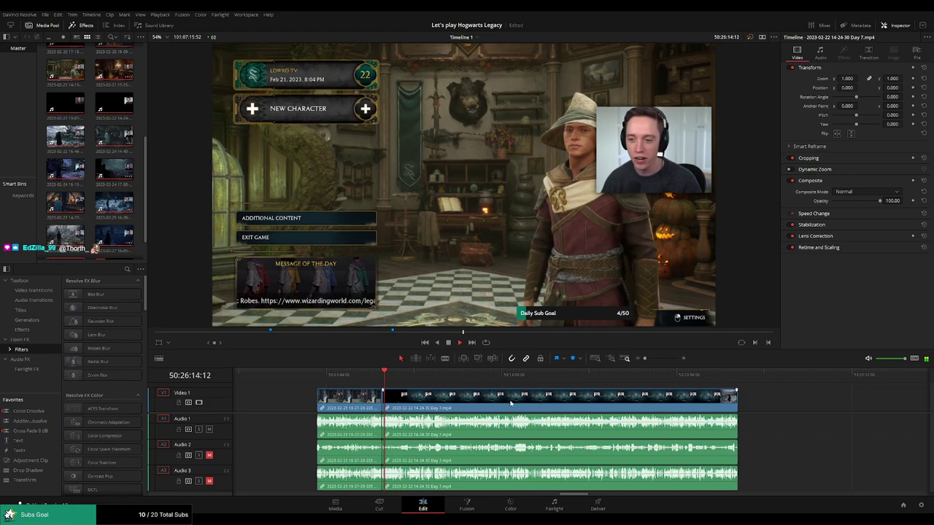
- Play into the Day 7 footage and select its clip on Video 1
left_click(324, 376)
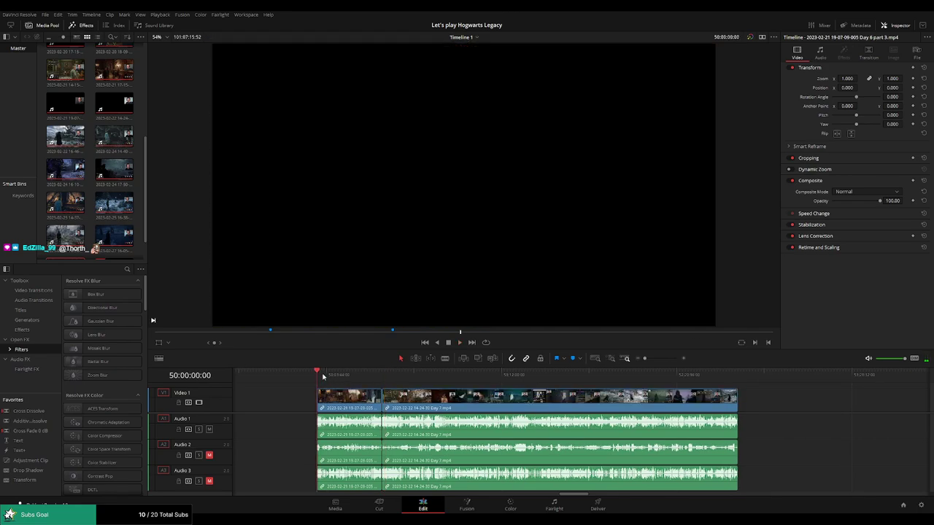
left_click_drag(384, 382, 449, 383)
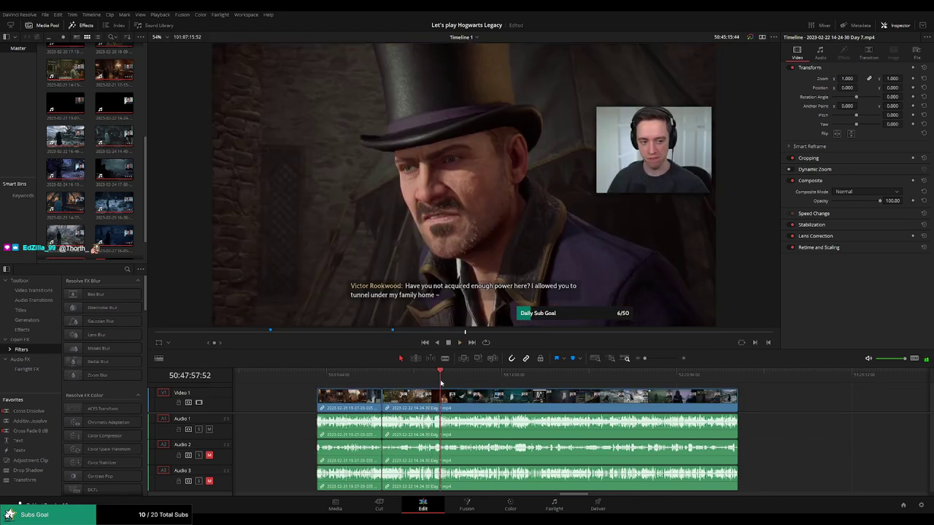
key("space")
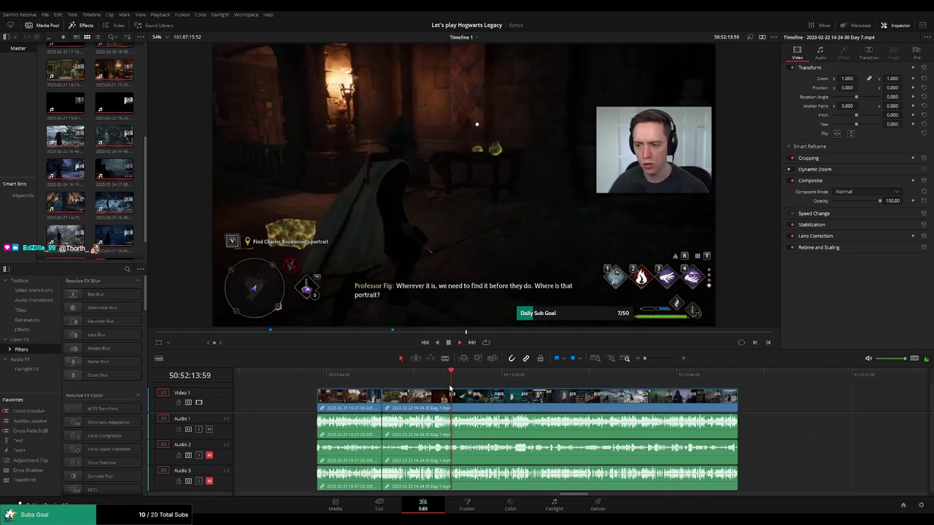
left_click(492, 399)
scroll(592, 383, "up", 1)
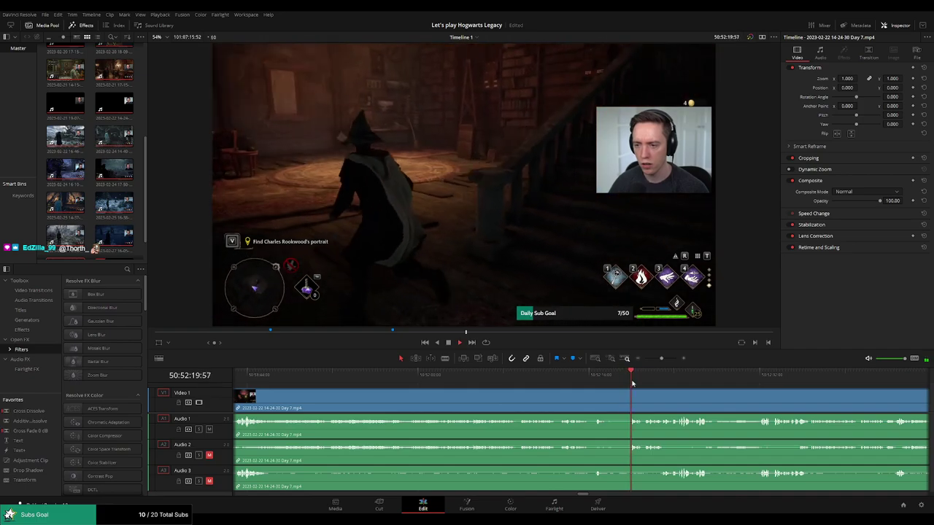
scroll(613, 394, "up", 1)
scroll(613, 394, "up", 1)
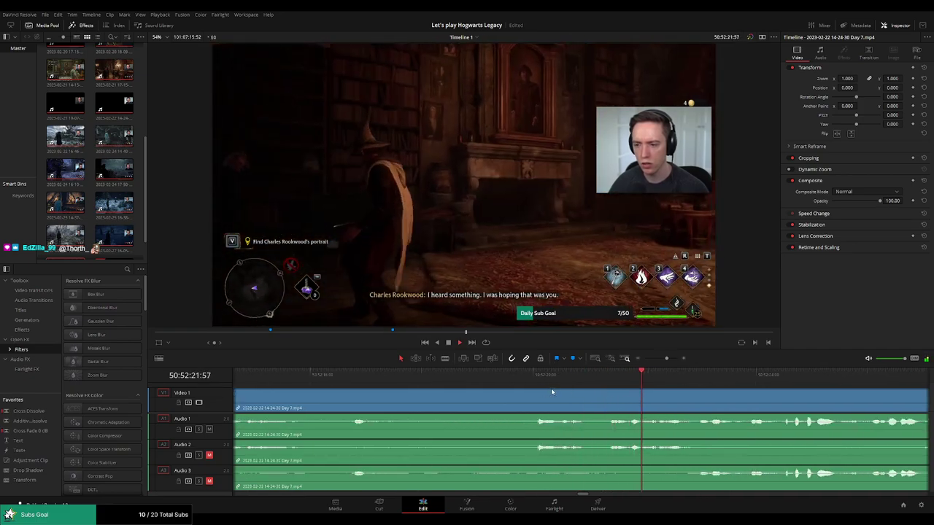
- Blade the Day 7 clip at 50:52:19:00 and trim the first piece's end slightly back
left_click(536, 377)
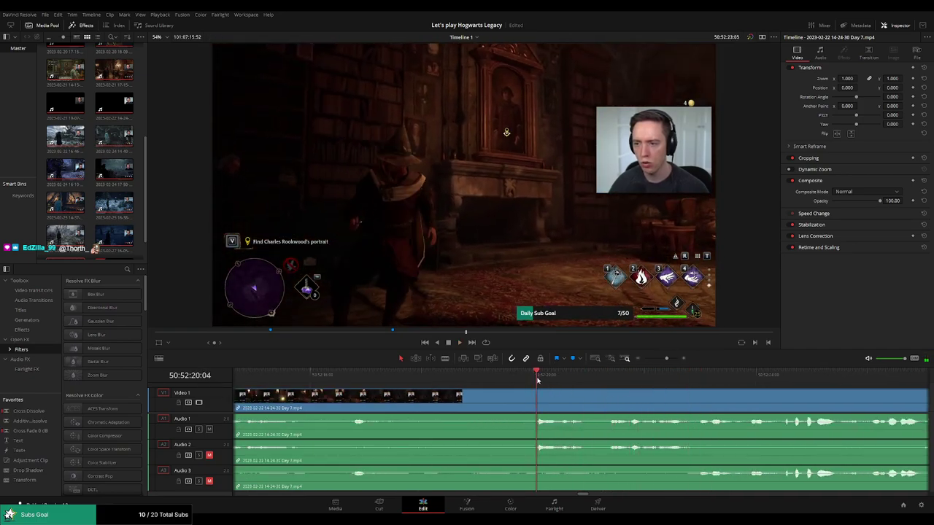
left_click_drag(536, 381, 479, 384)
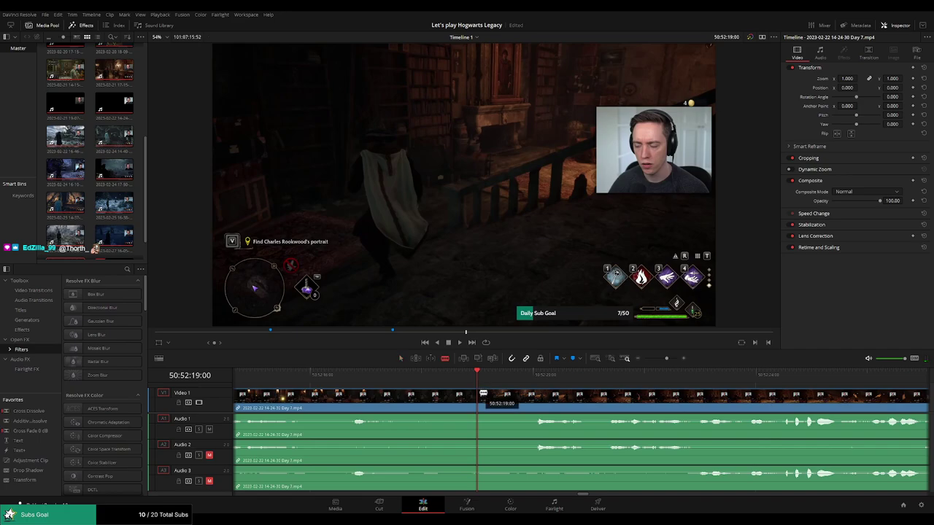
left_click(483, 394)
key("a")
mouse_move(483, 397)
left_mouse_down()
mouse_move(533, 395)
mouse_move(475, 392)
left_mouse_up()
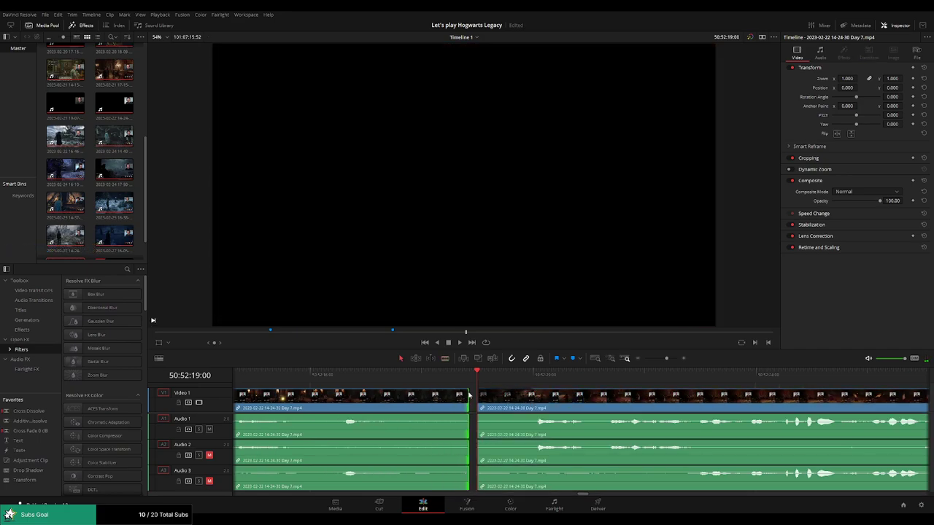
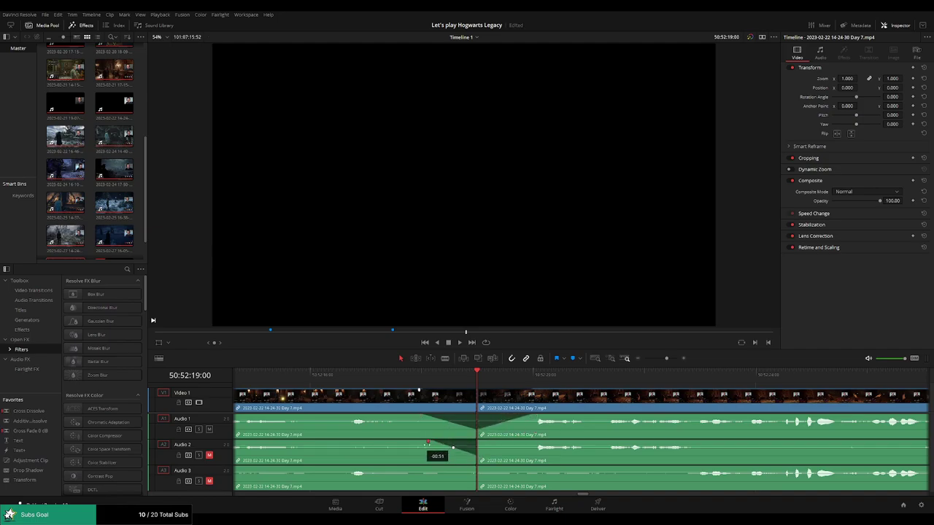
- Add the Audio 2 fade across the Day 7 cut, play it back, then return to the timeline start
left_click_drag(478, 441, 538, 441)
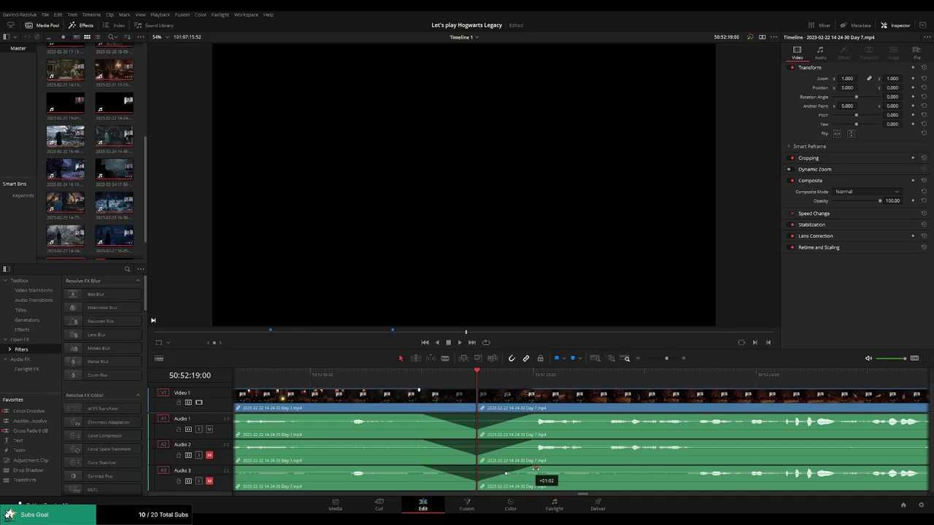
left_click(425, 383)
key("space")
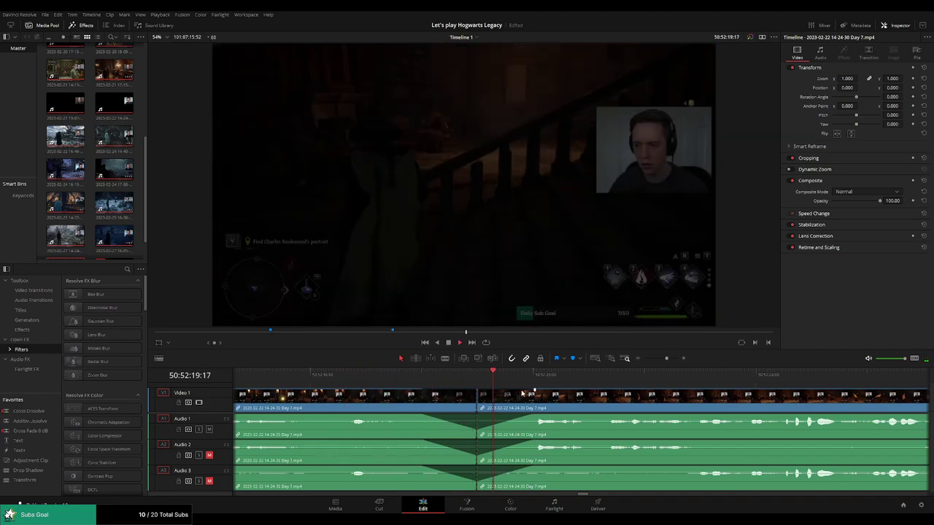
scroll(596, 397, "down", 2)
scroll(596, 396, "down", 2)
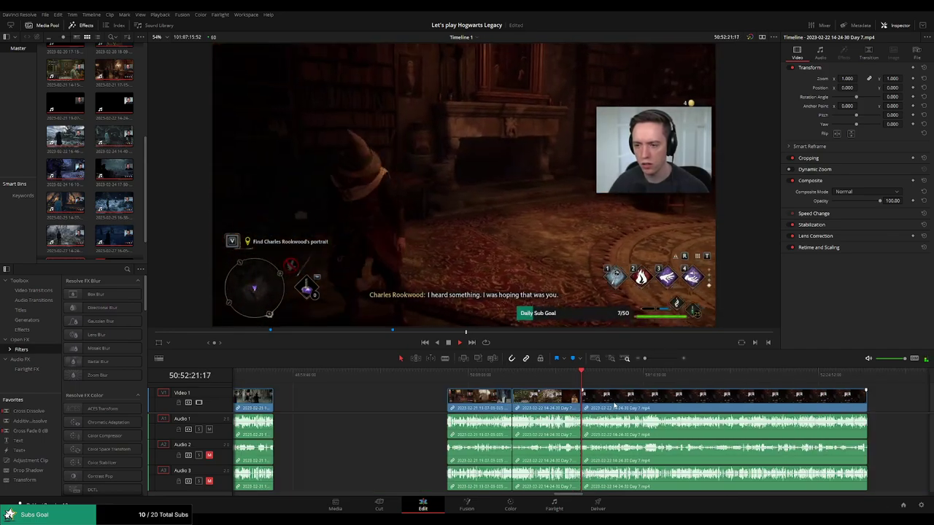
scroll(685, 411, "right", 3)
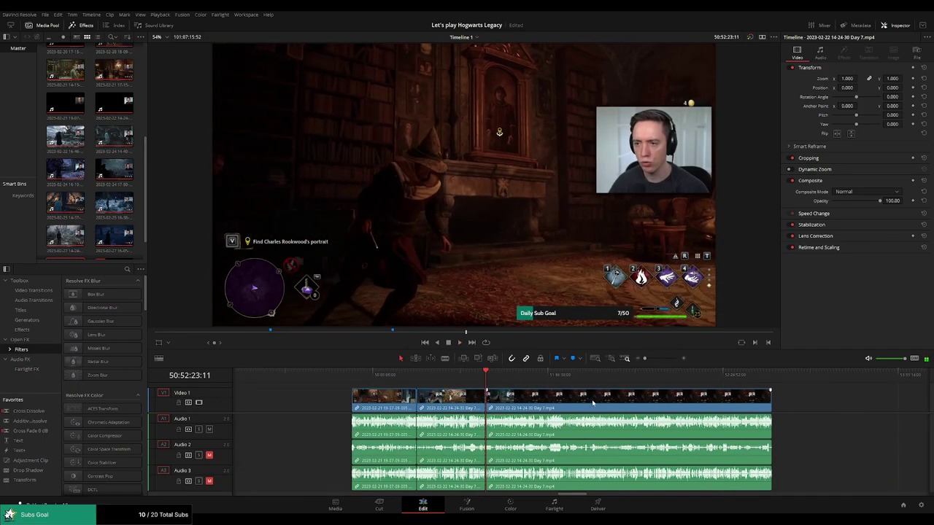
left_click(355, 376)
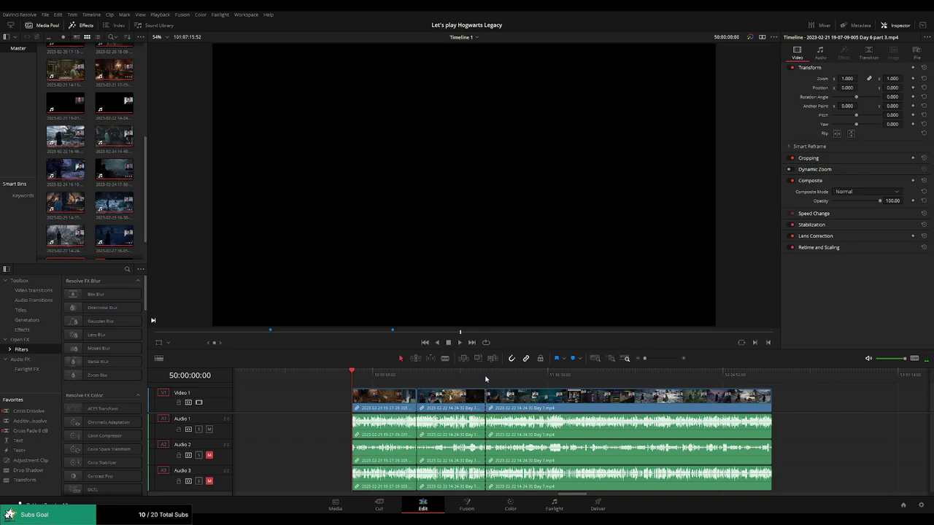
- Move the Day 7 clip later in the timeline so it starts at 52:00:00:00
left_click_drag(643, 398, 717, 406)
left_click(361, 398)
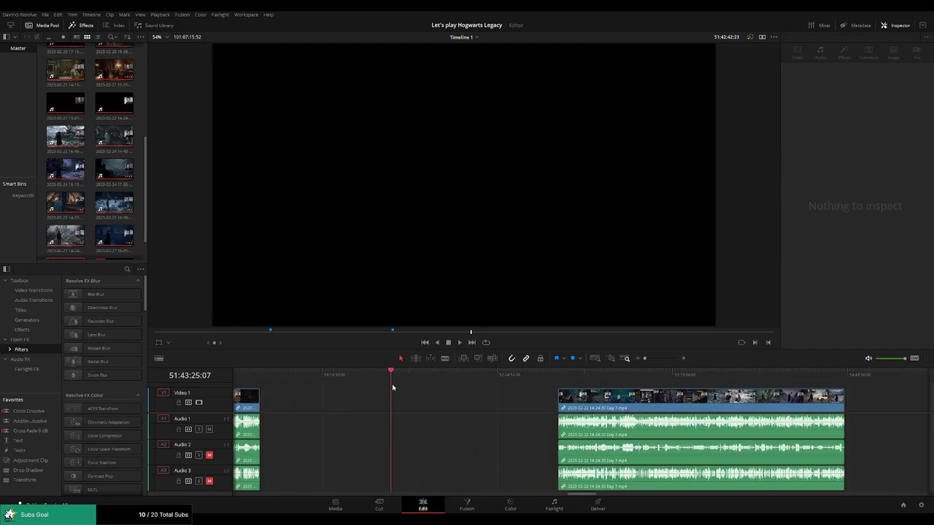
left_click_drag(439, 392, 436, 392)
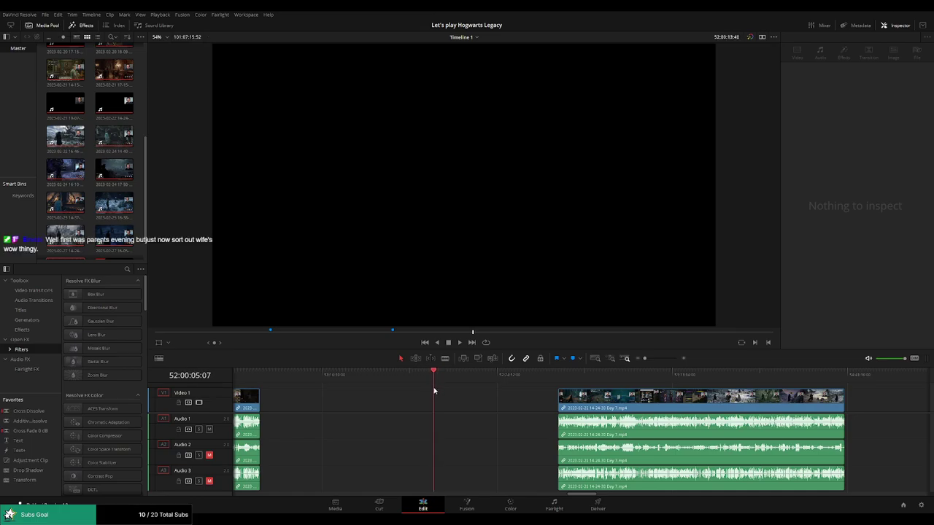
key("ctrl+equal")
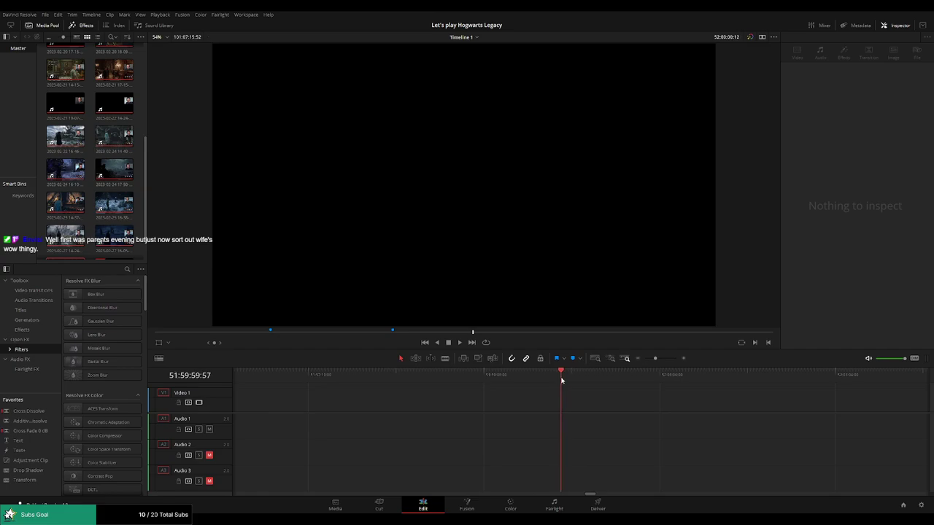
left_click_drag(655, 359, 644, 358)
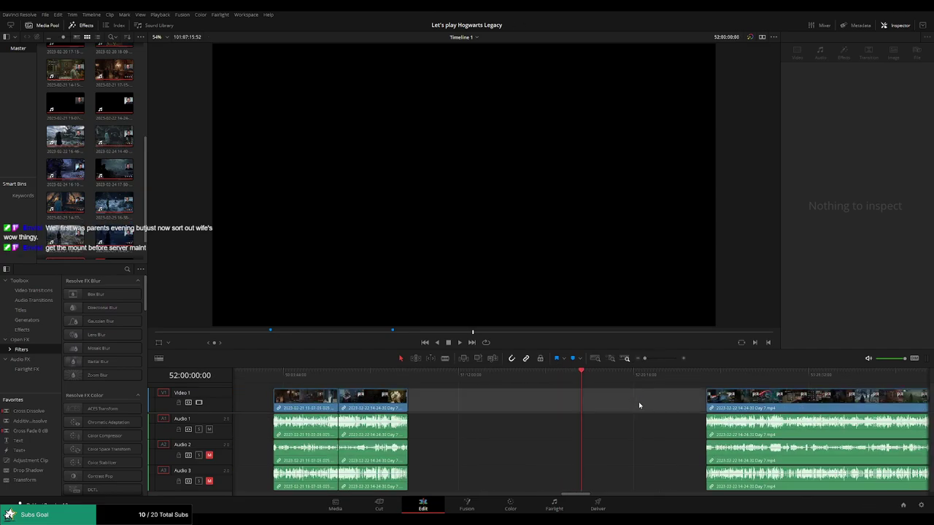
scroll(555, 402, "right", 3)
left_click_drag(547, 402, 380, 406)
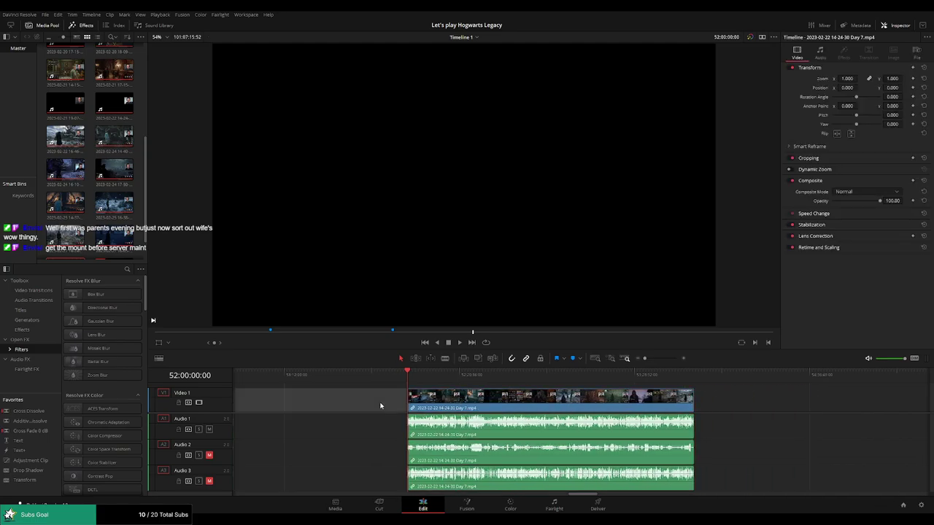
left_click_drag(421, 382, 510, 387)
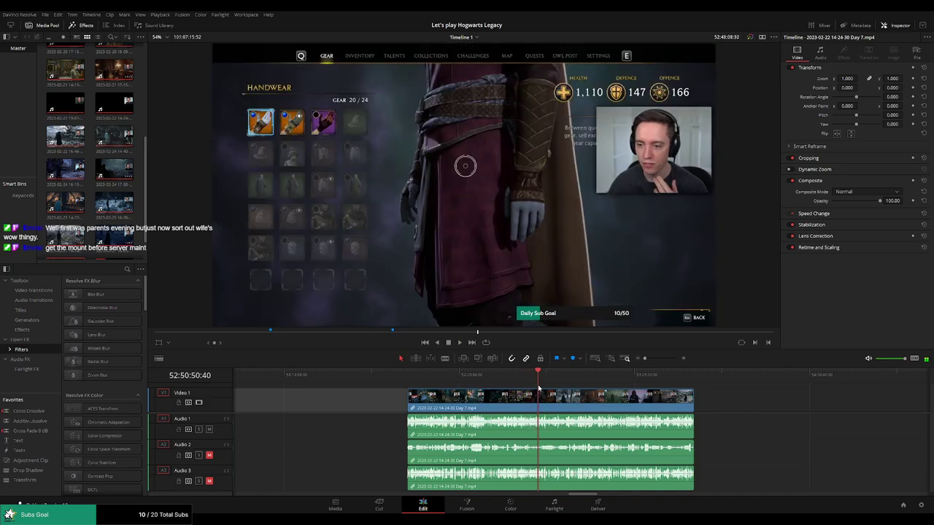
- Scrub and play through the Day 7 footage to park the playhead at the 52:52:13:30 cut point
left_click_drag(510, 387, 542, 390)
key("space")
scroll(542, 403, "up", 3)
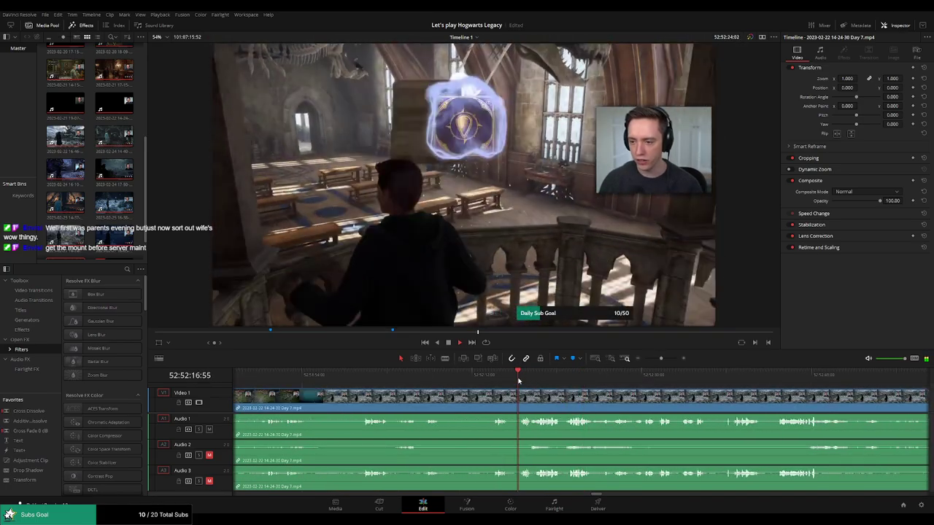
scroll(535, 395, "up", 2)
scroll(535, 395, "up", 2)
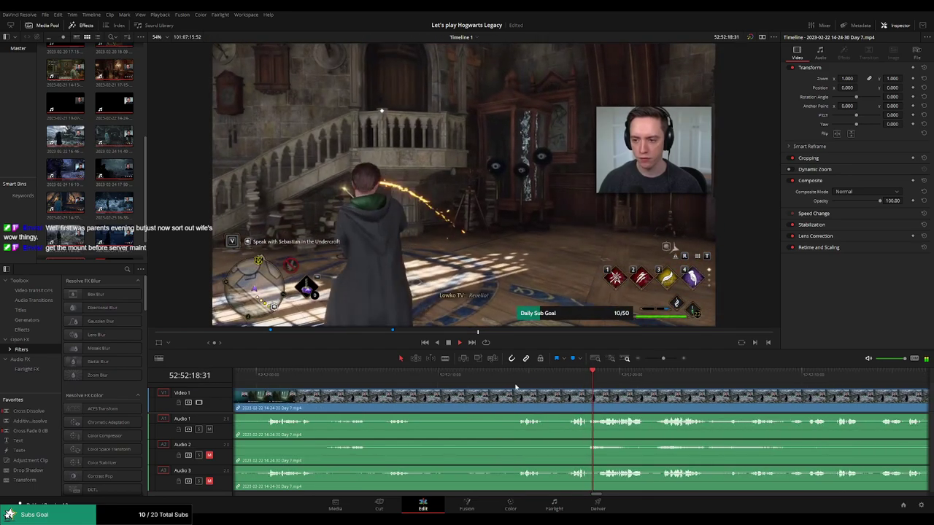
scroll(535, 395, "up", 2)
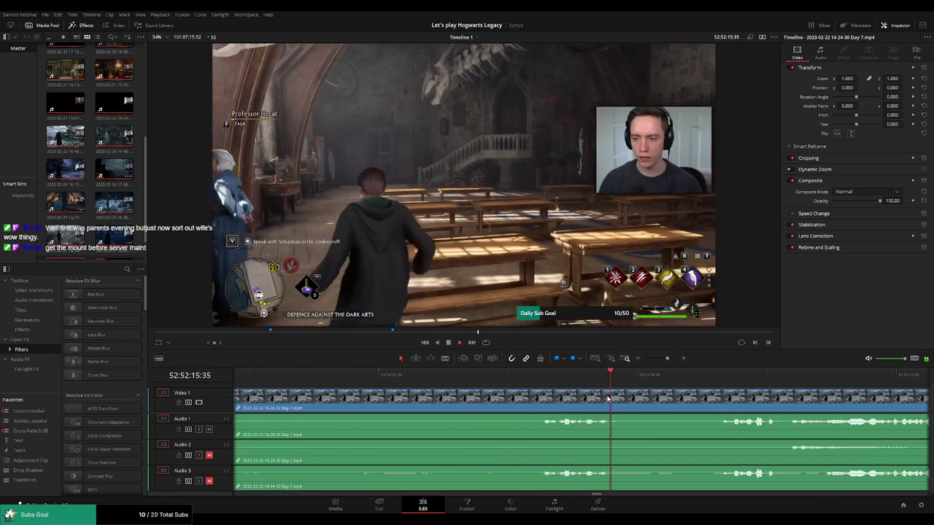
left_click(543, 375)
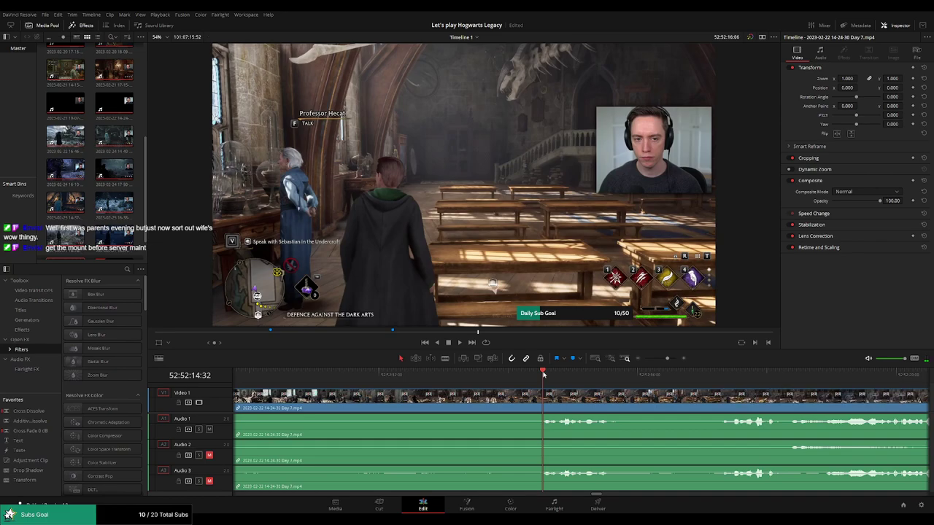
left_click_drag(543, 375, 476, 381)
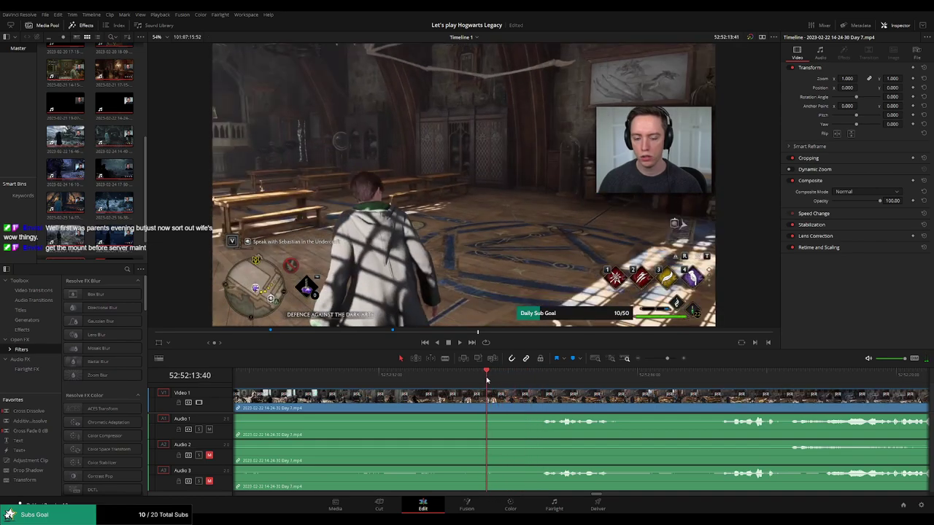
- Split all tracks at 52:52:13:30, fade Audio 1–3 across the new cut, and play it back
key("ctrl+backslash")
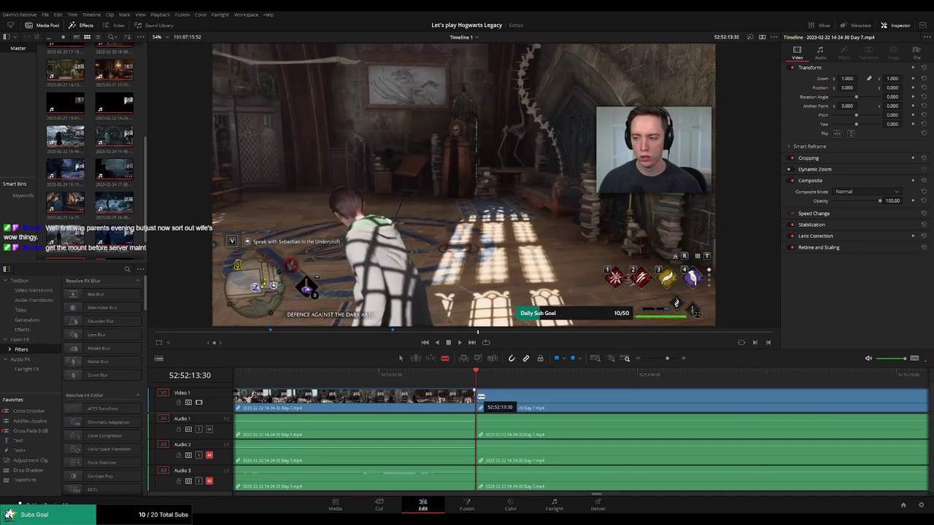
left_click_drag(502, 394, 540, 392)
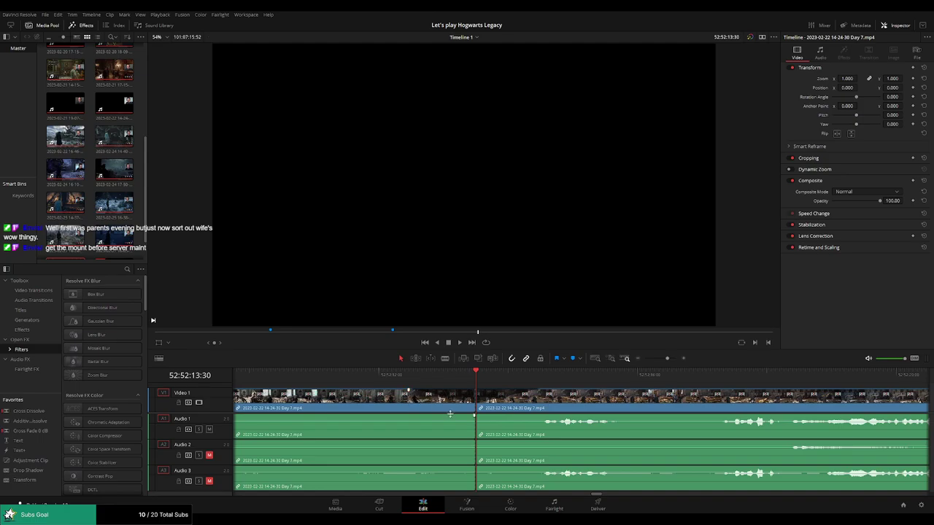
left_click_drag(475, 415, 414, 416)
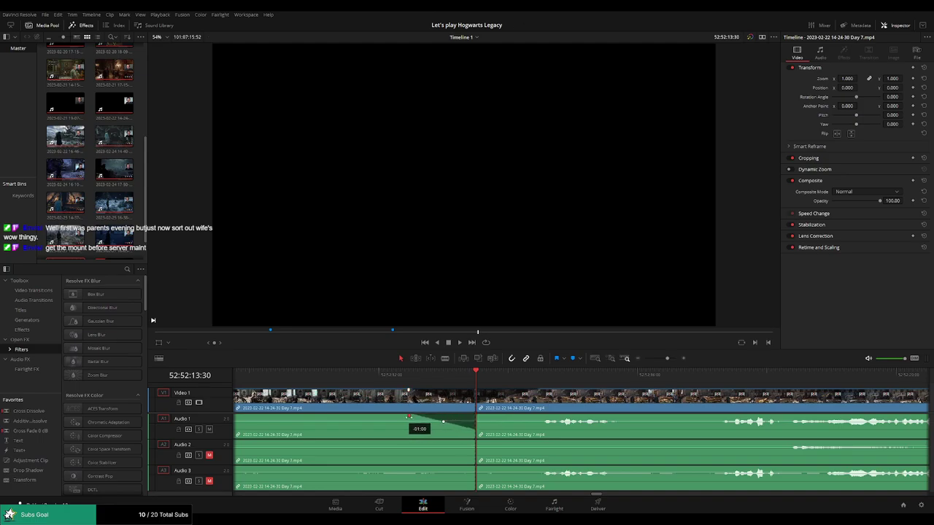
left_click_drag(477, 416, 523, 416)
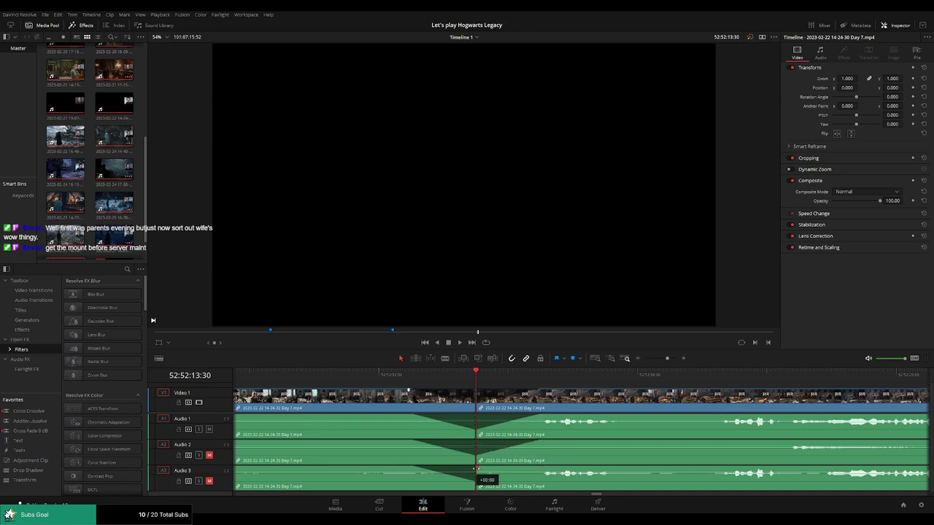
left_click_drag(478, 468, 538, 467)
key("space")
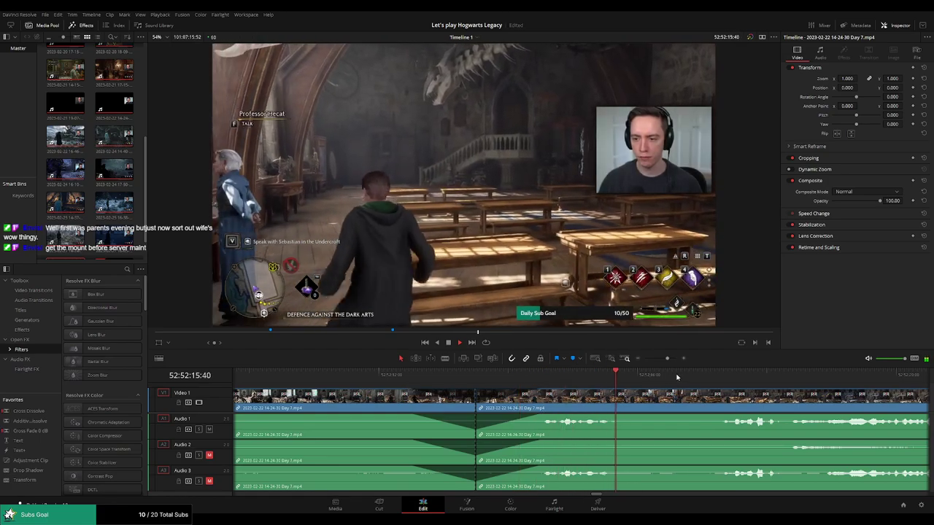
- Stop playback, zoom the timeline out, and park the playhead at 54:00:00:00
key("space")
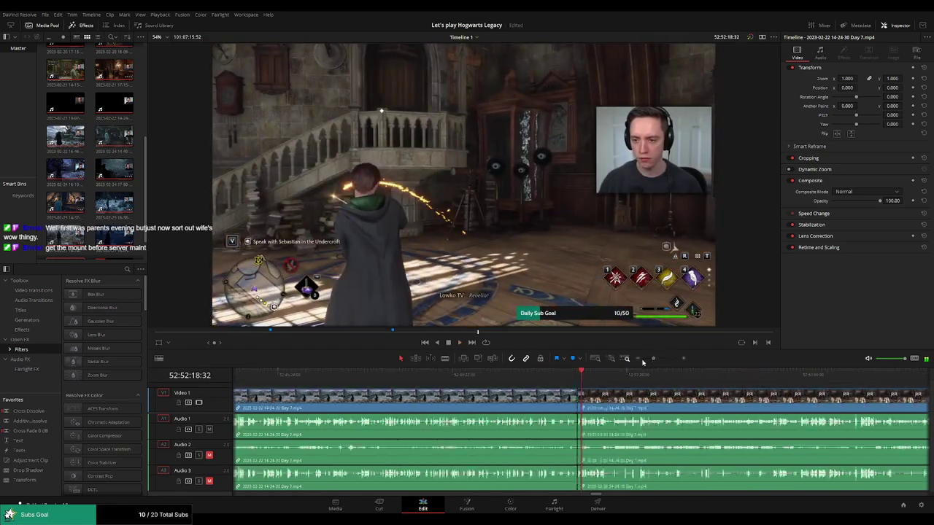
left_click_drag(666, 358, 645, 358)
key("space")
scroll(511, 387, "right", 5)
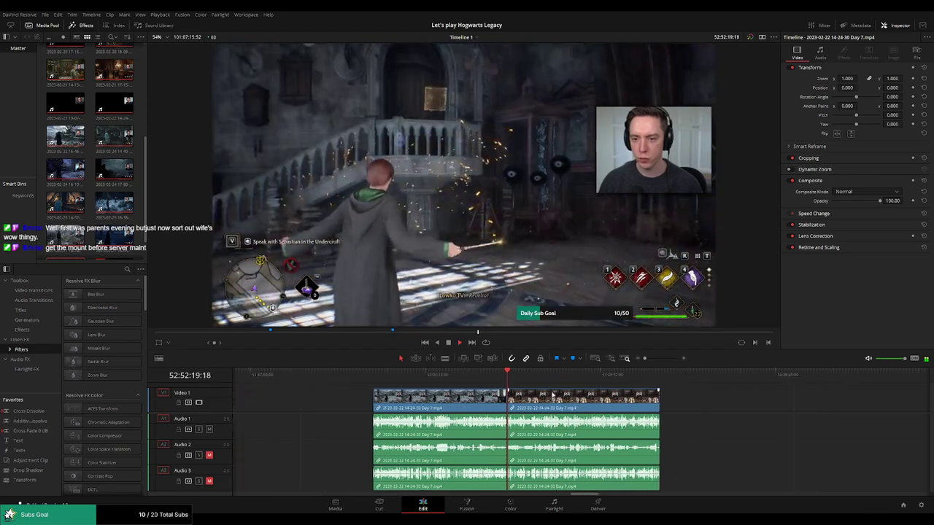
key("space")
key("Home")
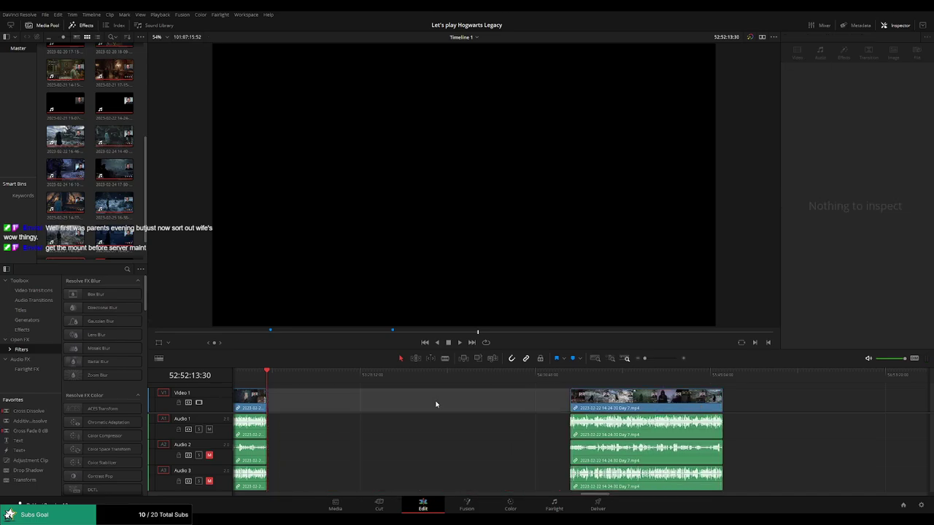
key("BackSpace")
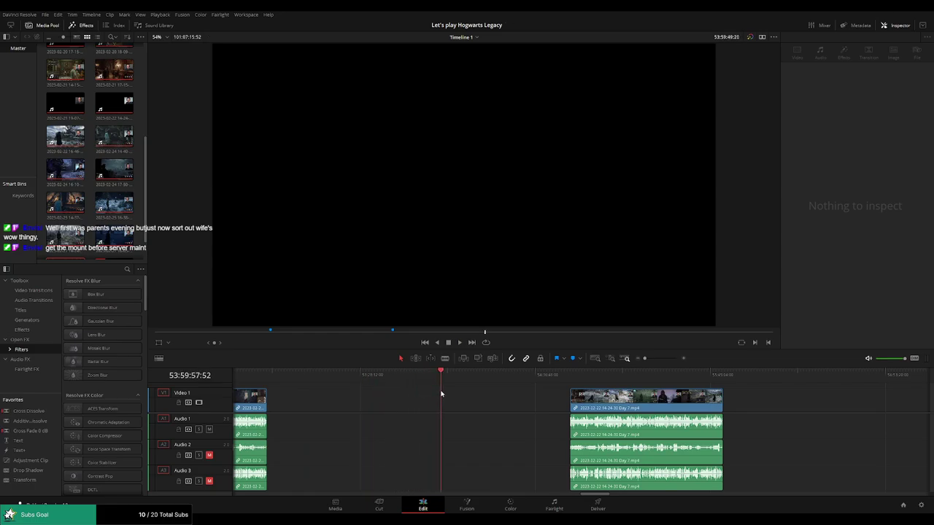
scroll(544, 386, "up", 2)
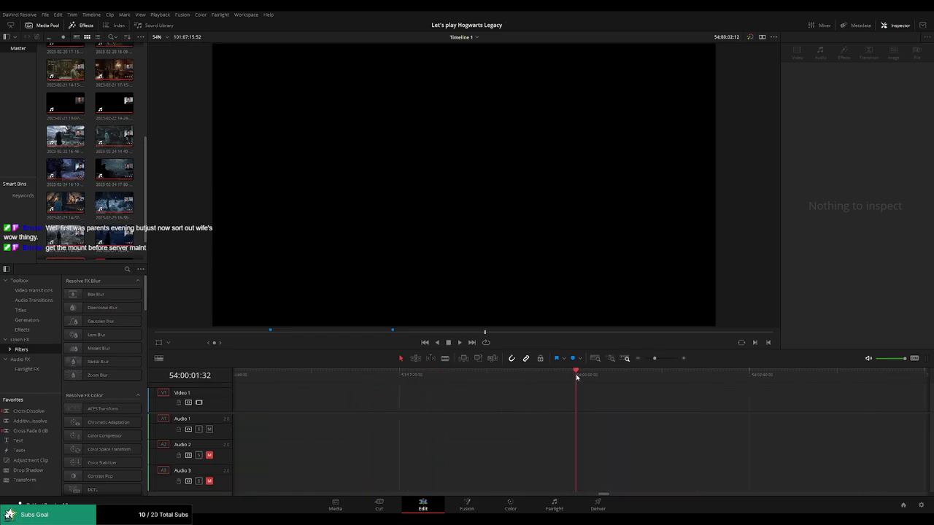
key("Up")
key("Right")
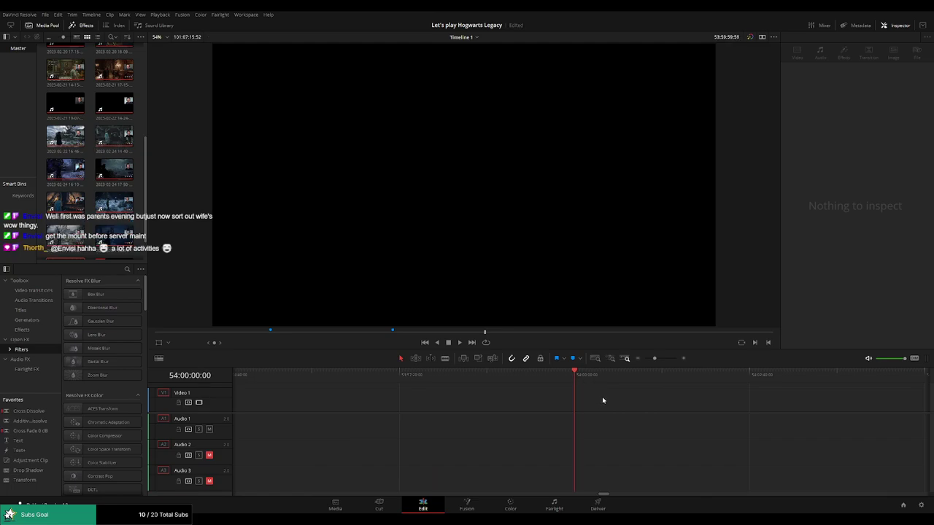
- Move the later Day 7 clip to start at 54:00:00:00 and play it from there
left_click(642, 359)
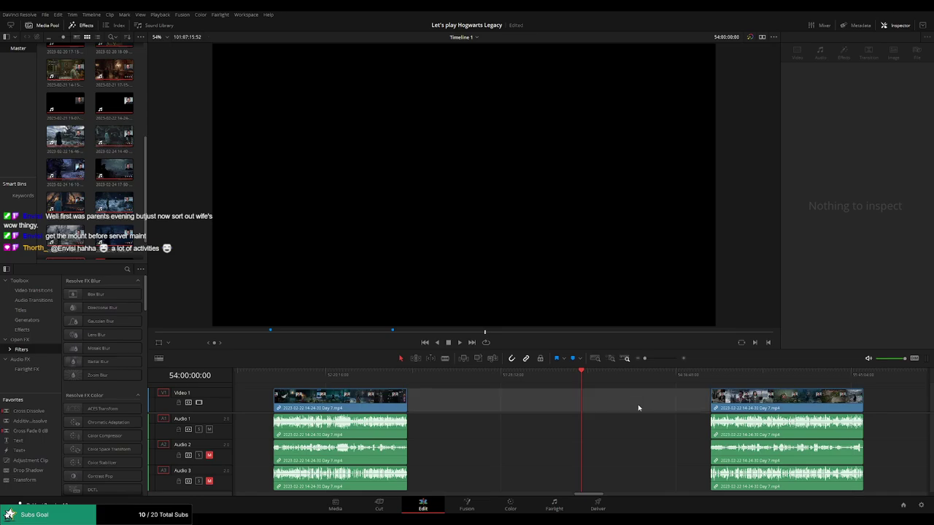
left_click_drag(654, 404, 416, 400)
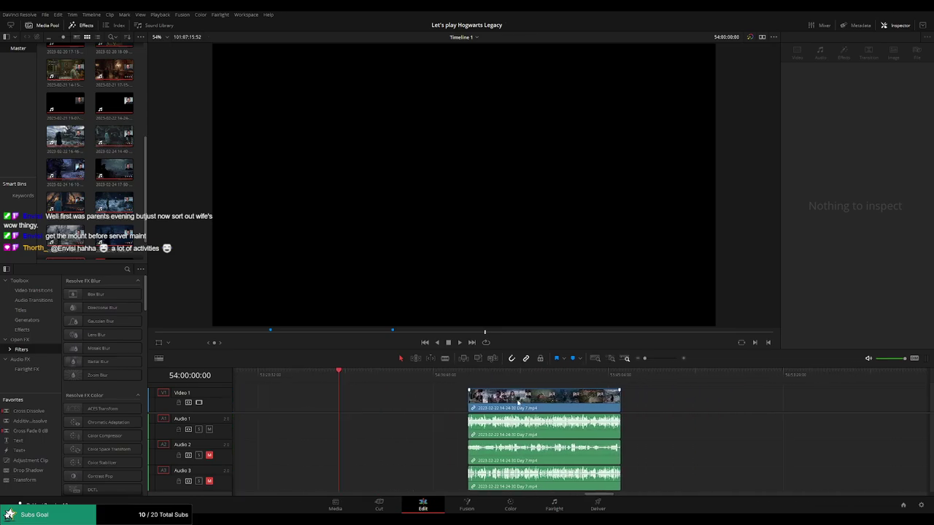
left_click_drag(518, 401, 389, 401)
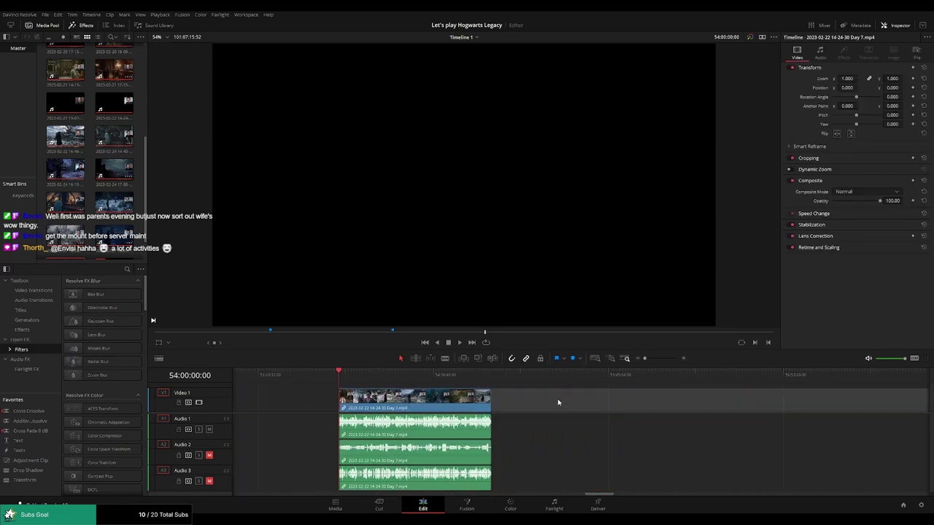
key("space")
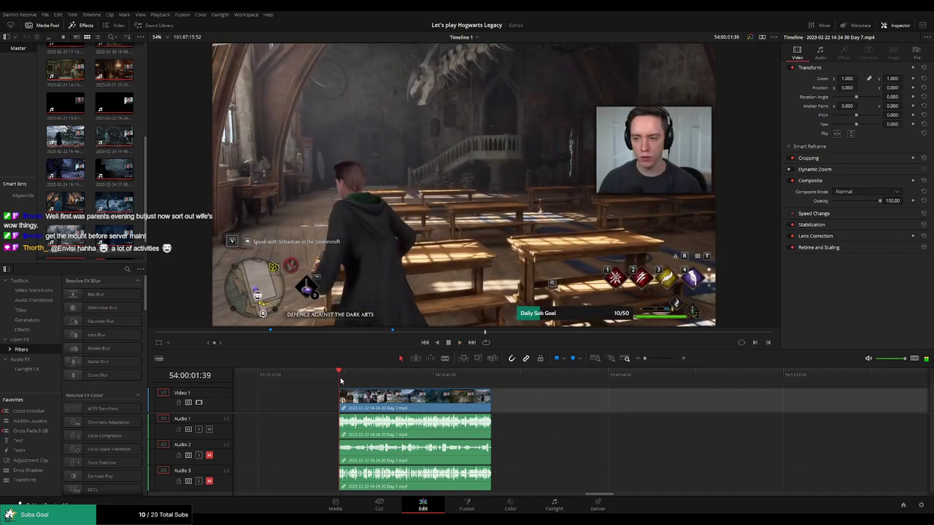
- Skim the Day 7 footage and park the playhead at 54:52:10:15 for the next cut
left_click_drag(340, 381, 473, 392)
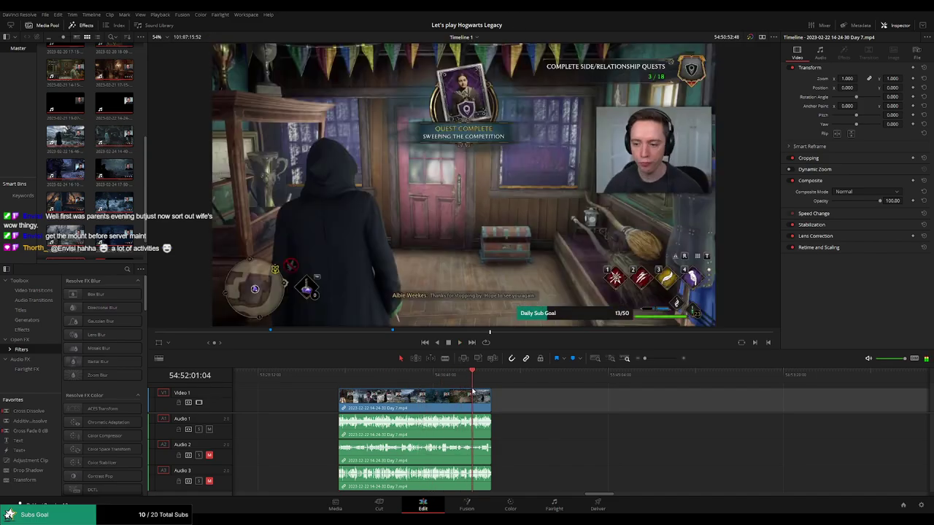
key("Home")
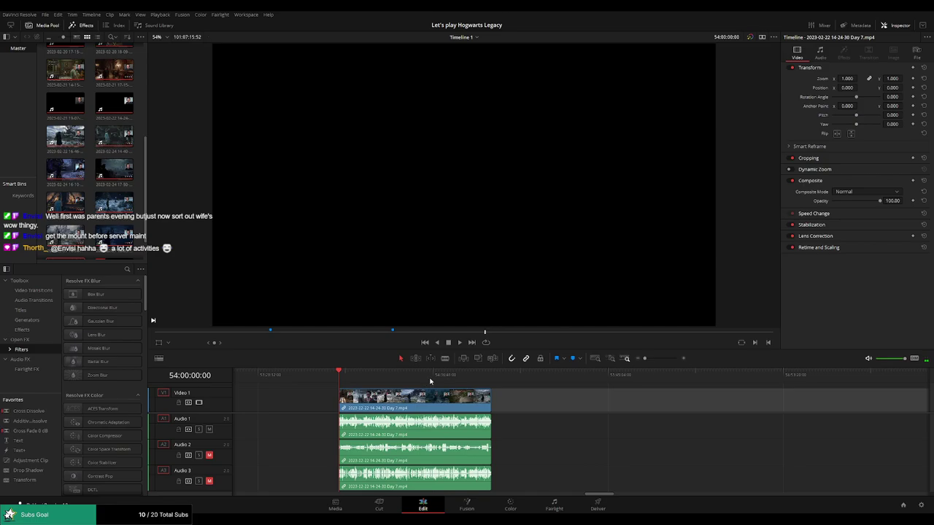
left_click_drag(430, 381, 472, 384)
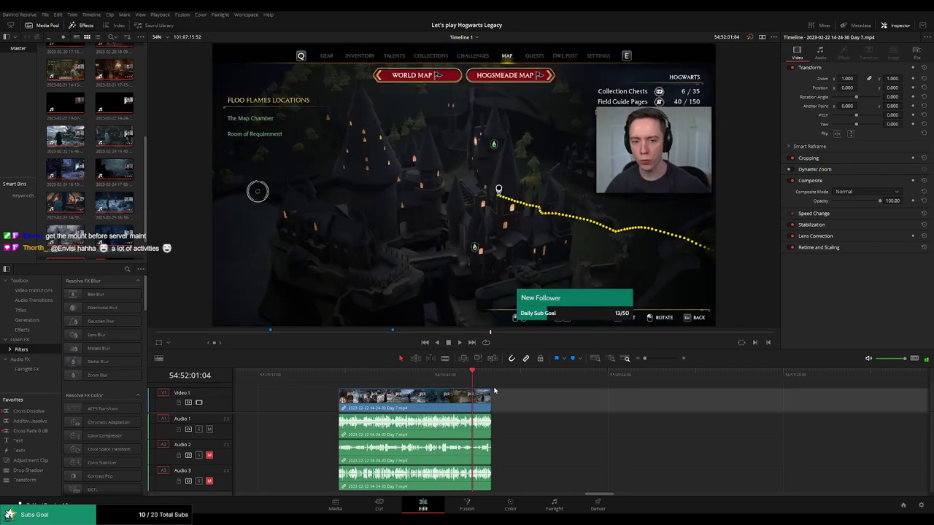
key("shift+z")
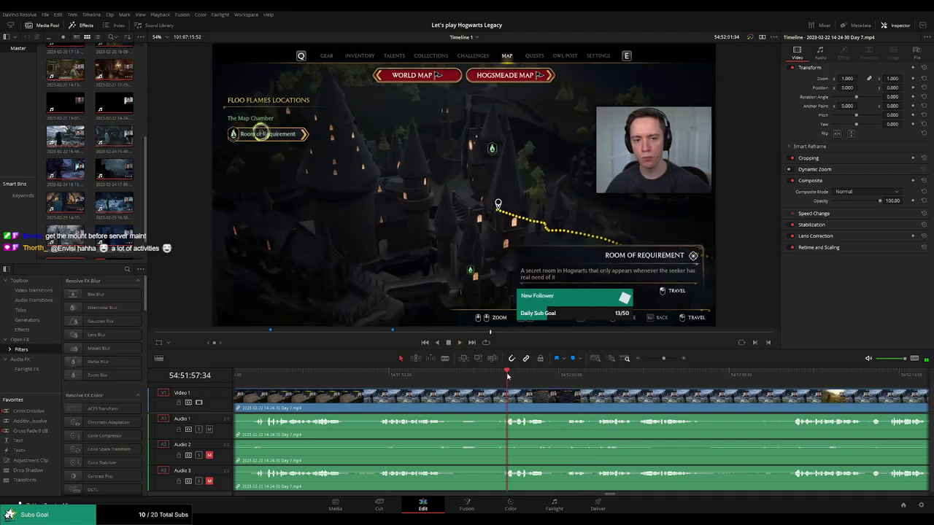
left_click_drag(508, 376, 576, 377)
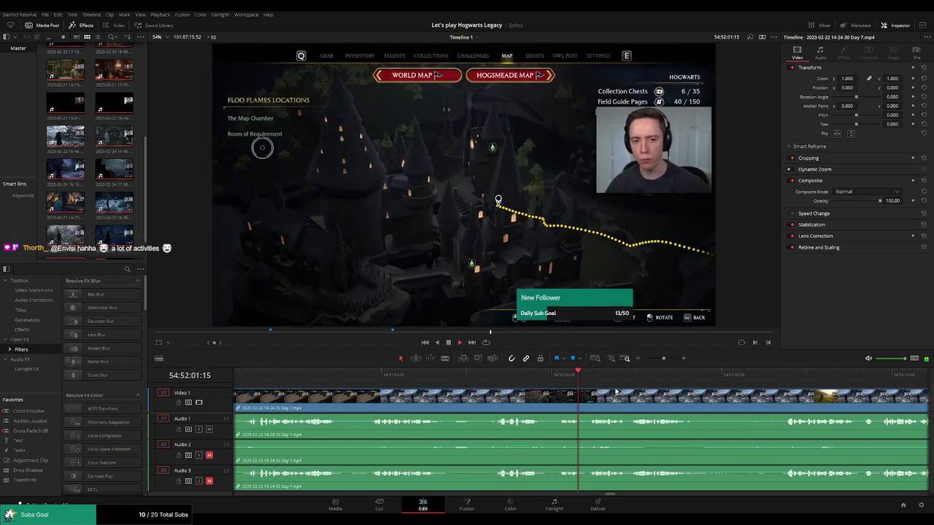
left_click(471, 377)
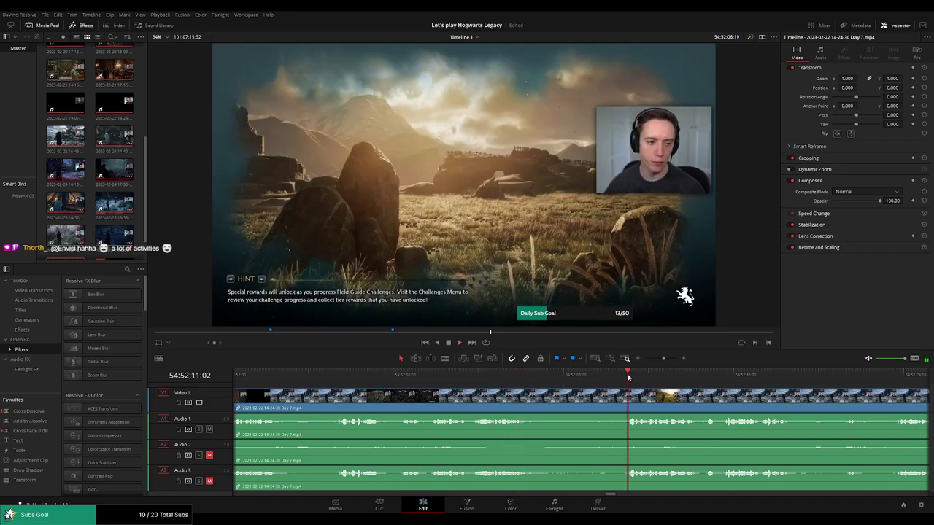
scroll(522, 394, "up", 2)
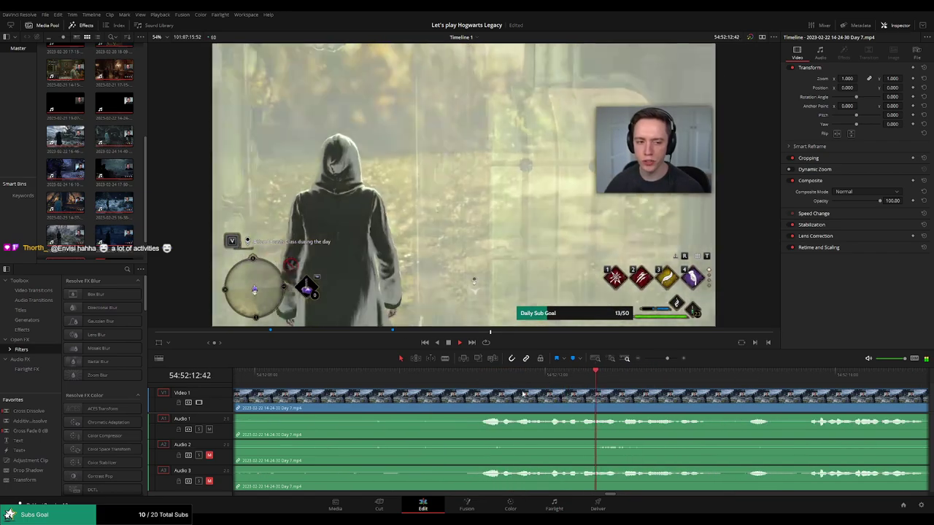
left_click(483, 375)
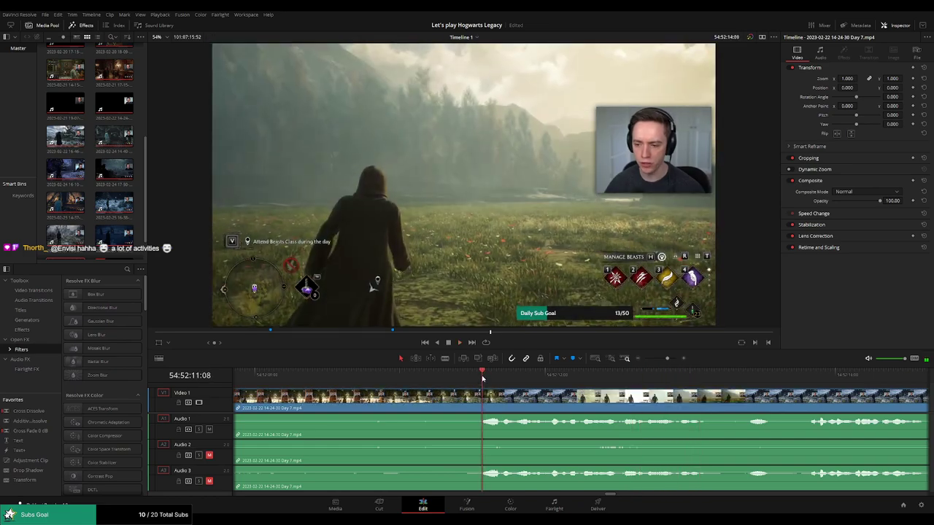
mouse_move(483, 377)
left_mouse_down()
mouse_move(403, 400)
mouse_move(466, 398)
mouse_move(412, 400)
left_mouse_up()
- Split the Day 7 clip at 54:52:10 and play back the crossfaded cut
key("ctrl+b")
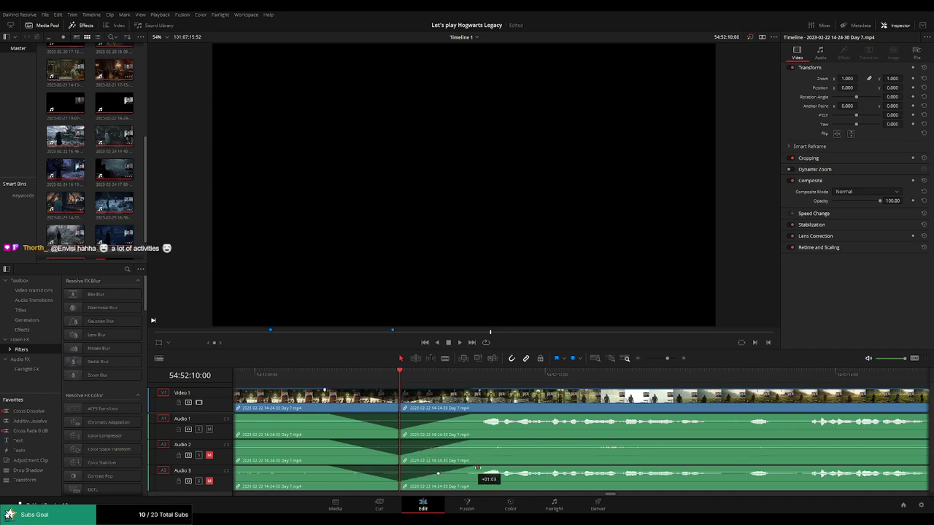
key("space")
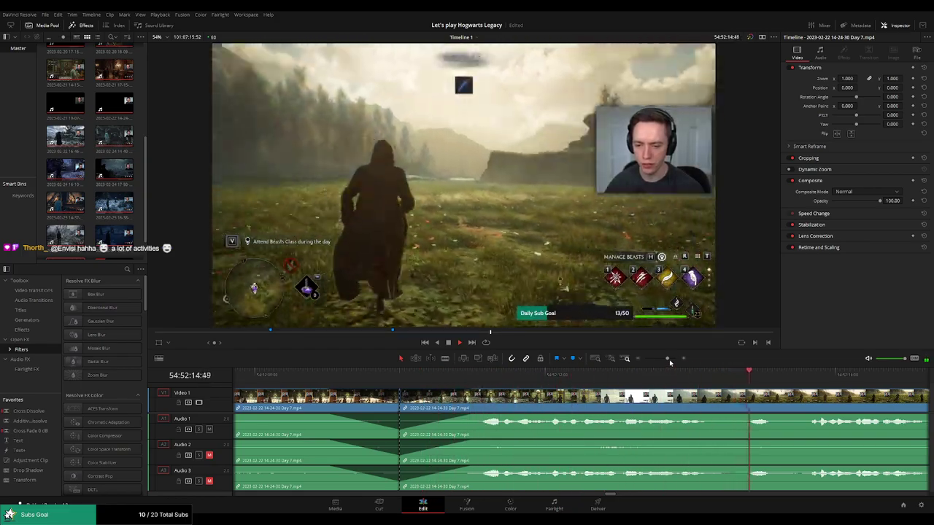
- Slide the Day 7 part 2 clip left until it butts against the end of the Day 7 clip
left_click_drag(669, 360, 645, 358)
scroll(369, 394, "right", 5)
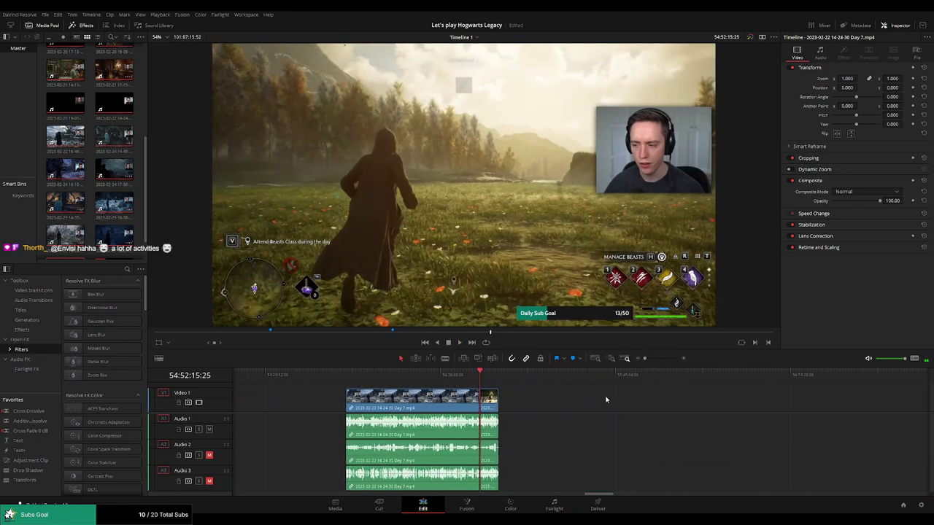
left_click(447, 380)
scroll(383, 398, "right", 5)
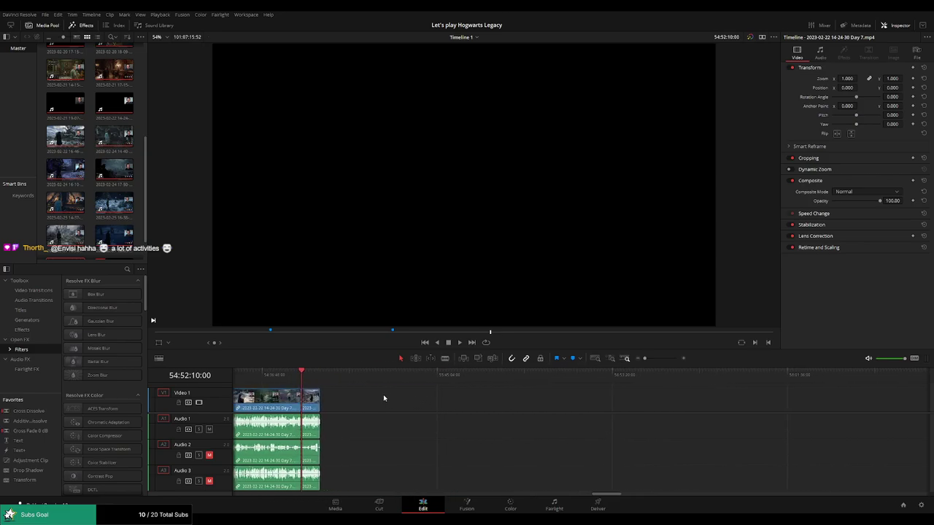
left_click_drag(313, 400, 597, 400)
left_click(402, 402)
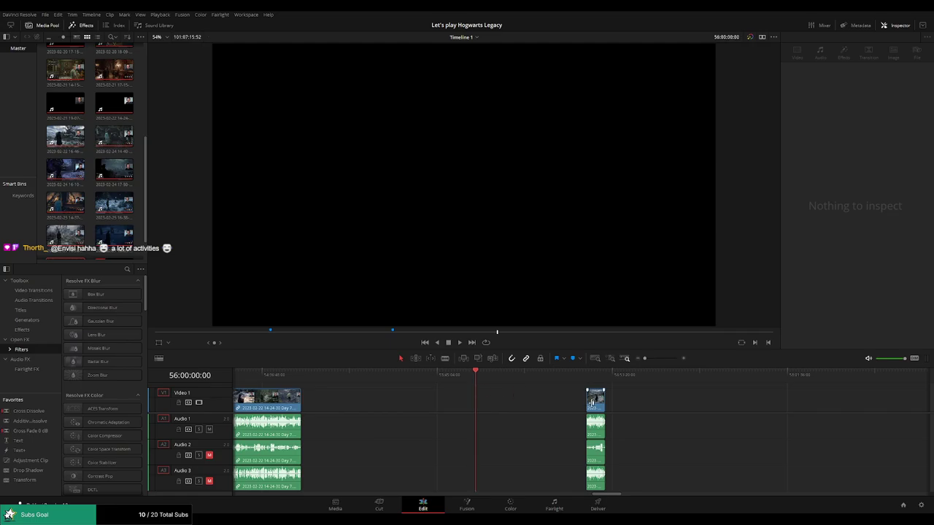
left_click_drag(592, 402, 482, 402)
scroll(573, 405, "right", 10)
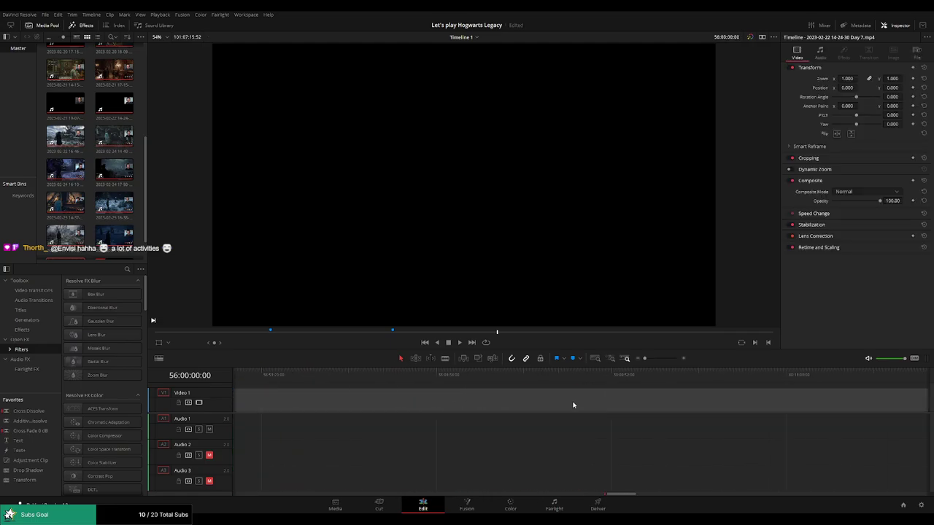
scroll(573, 405, "left", 10)
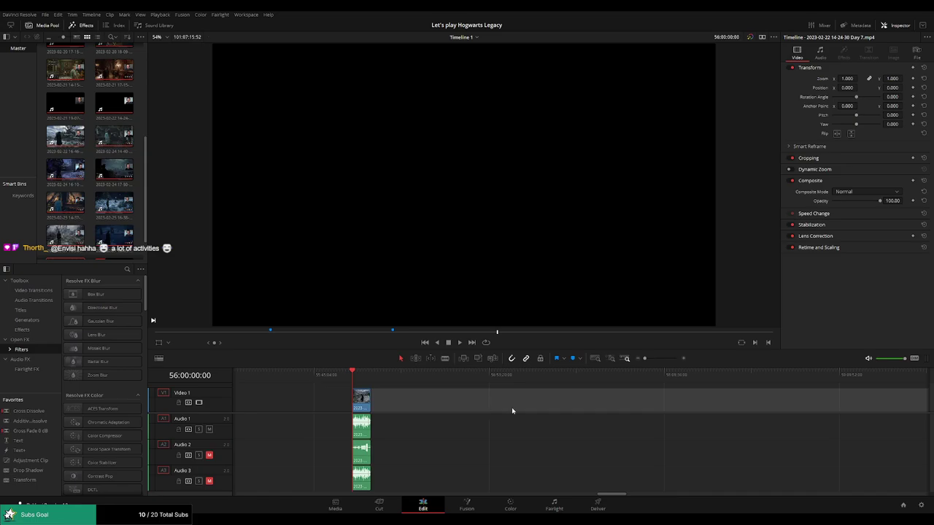
- Play through the join between the two Day 7 clips to check the edit point
key("space")
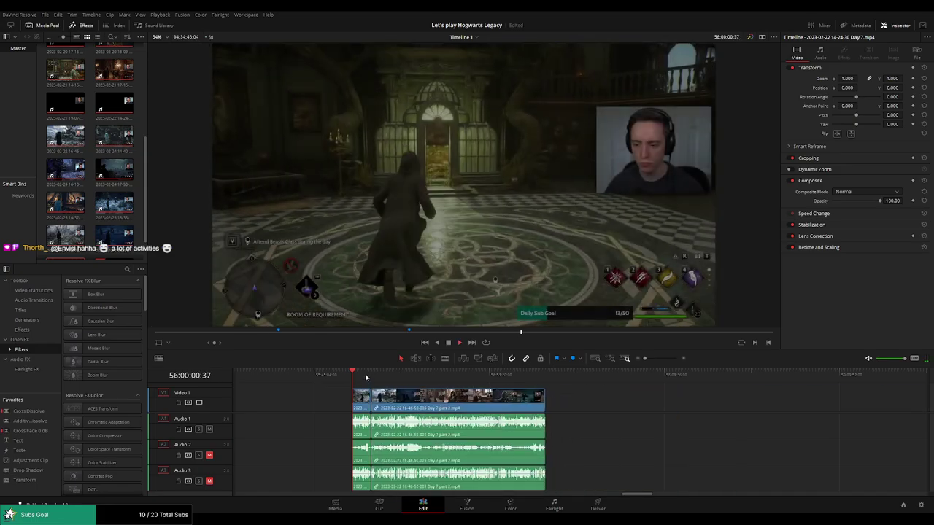
left_click(536, 373)
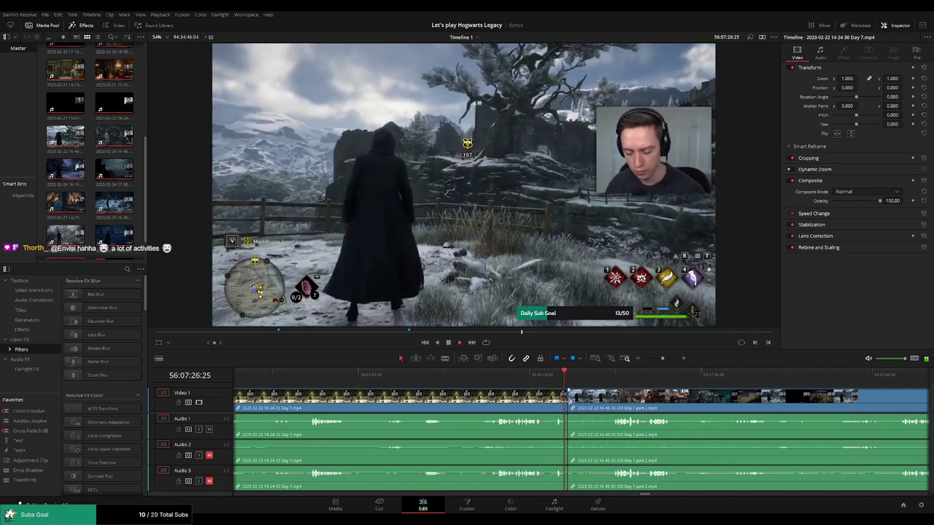
key("space")
left_click(570, 411)
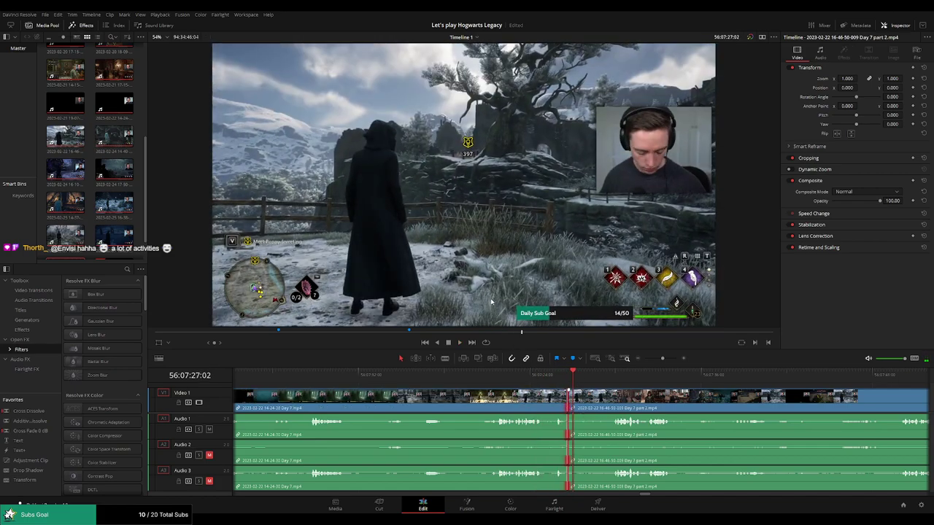
key("slash")
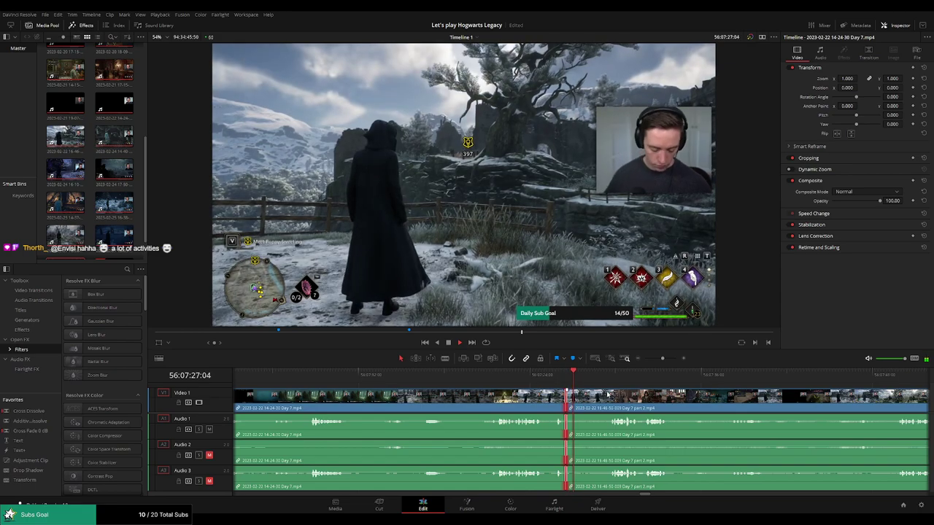
left_click(610, 380)
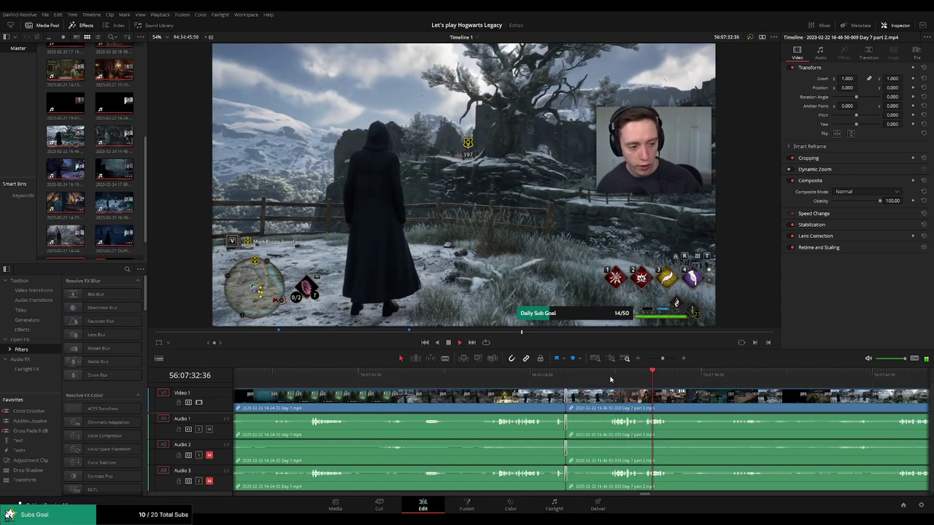
key("space")
scroll(495, 398, "down", 5)
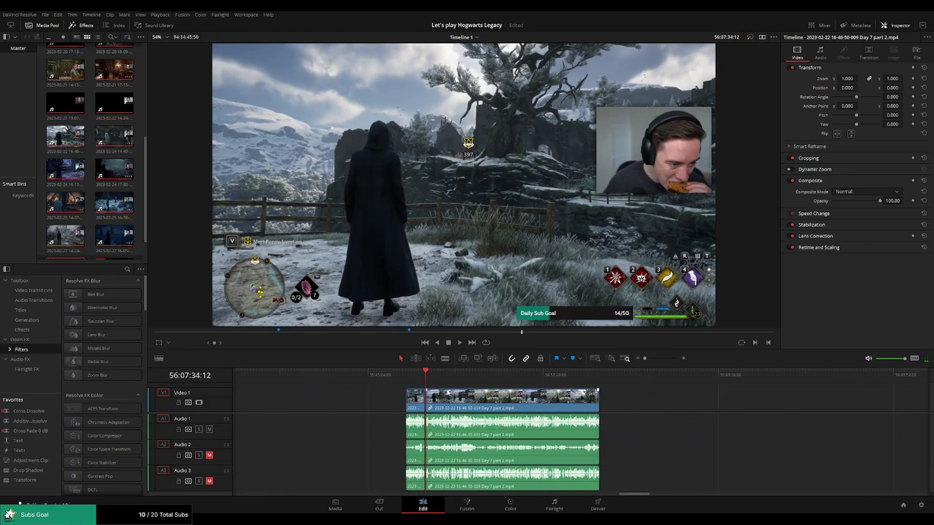
- Skim Day 7 part 2 and park the playhead at 56:52:04 for the next cut
left_click(468, 383)
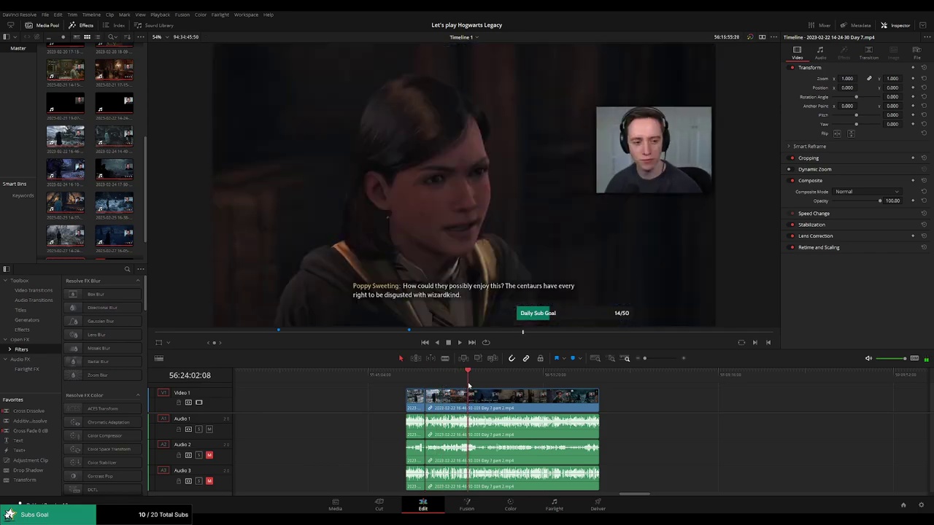
left_click_drag(468, 383, 604, 385)
scroll(555, 385, "up", 3)
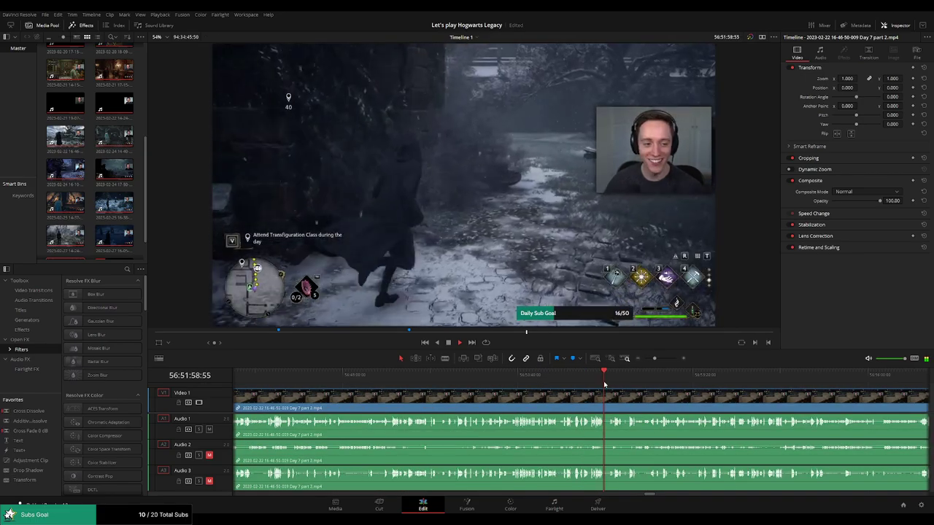
scroll(605, 385, "up", 2)
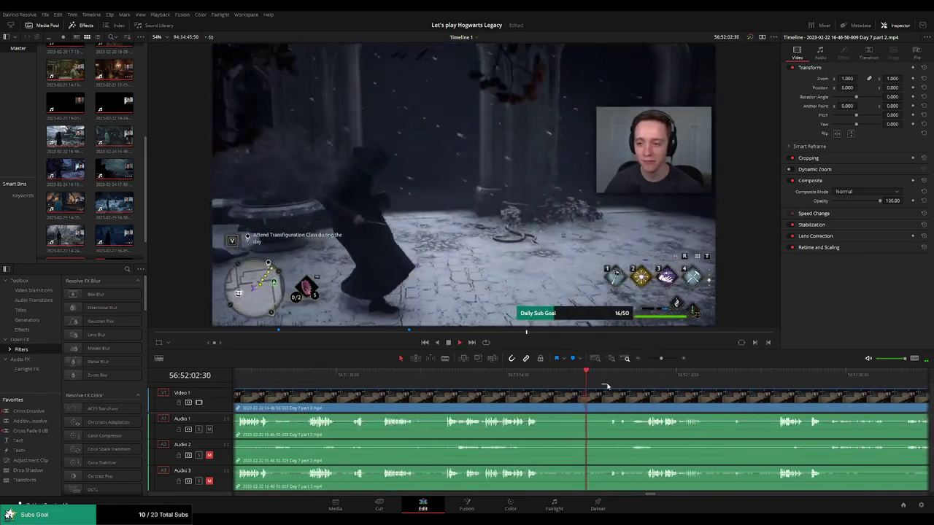
scroll(583, 389, "up", 2)
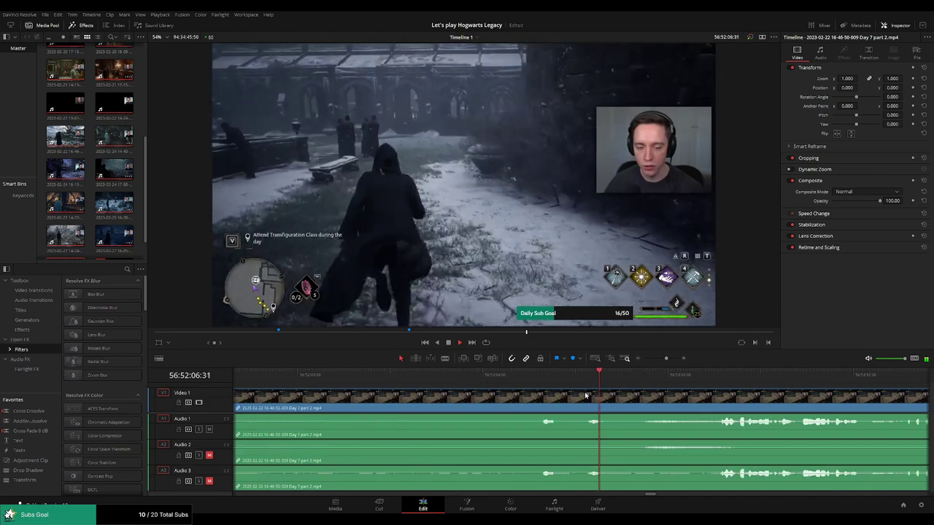
mouse_move(555, 376)
left_mouse_down()
mouse_move(443, 376)
mouse_move(624, 378)
left_mouse_up()
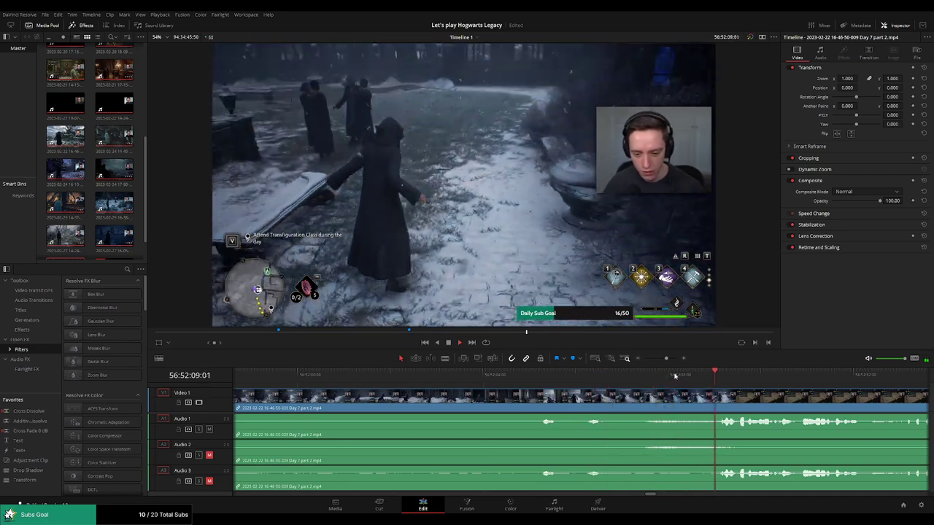
left_click(542, 374)
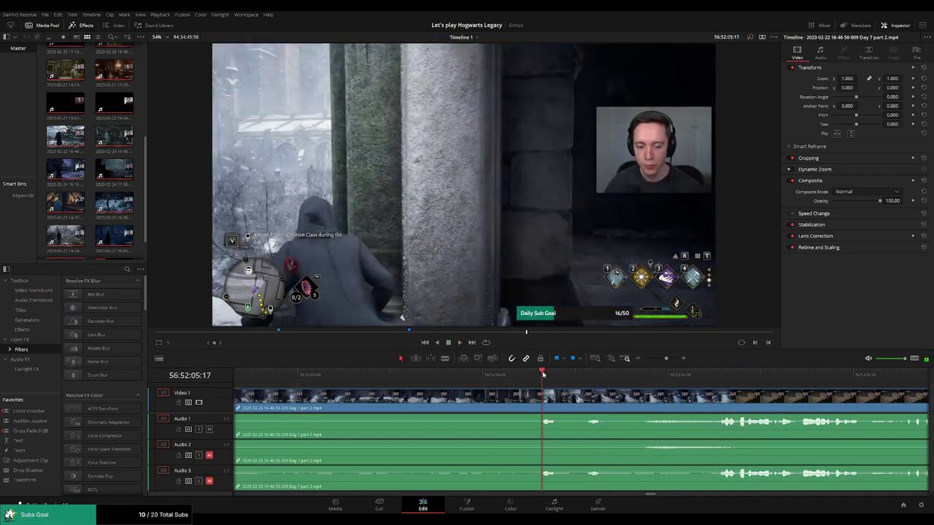
mouse_move(543, 374)
left_mouse_down()
mouse_move(505, 378)
mouse_move(540, 394)
mouse_move(513, 395)
left_mouse_up()
- Split Day 7 part 2 at 56:52:04 and stretch the audio crossfade across the new cut
key("ctrl+b")
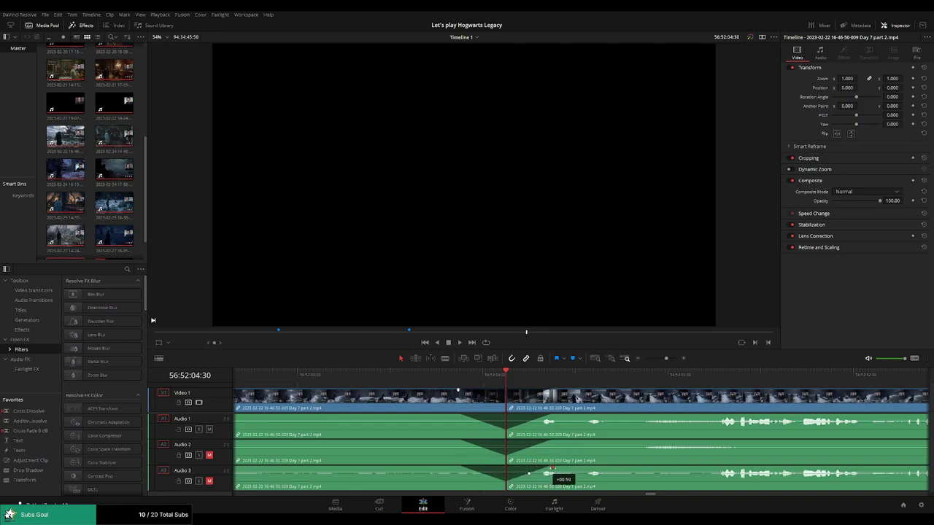
left_click_drag(506, 374, 504, 375)
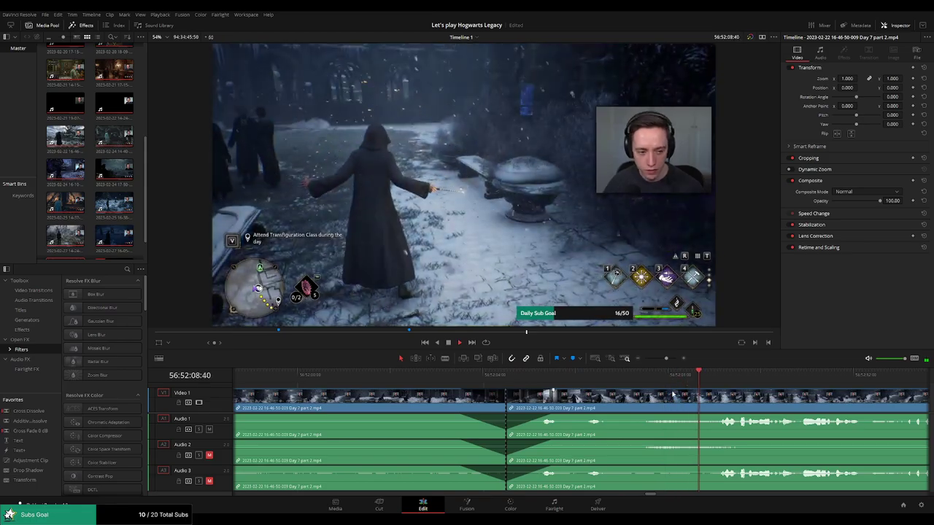
scroll(664, 395, "down", 1)
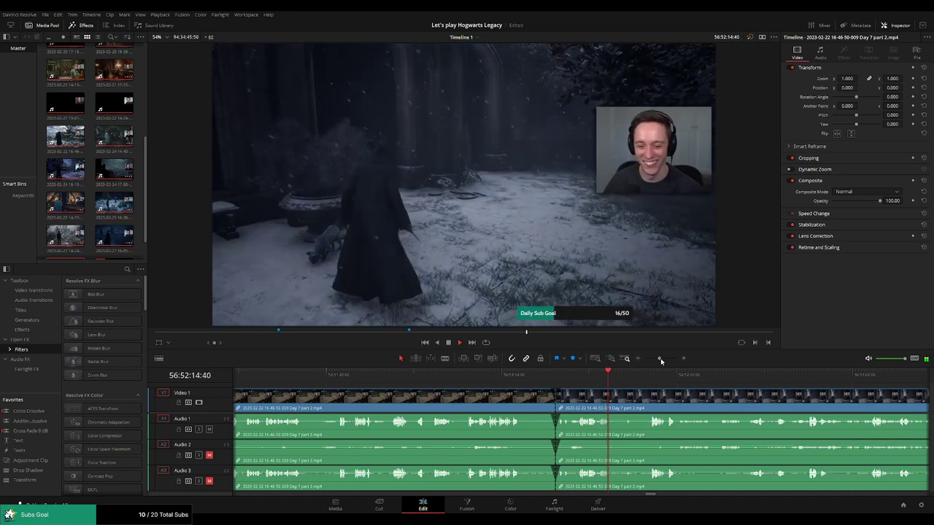
left_click_drag(660, 360, 611, 363)
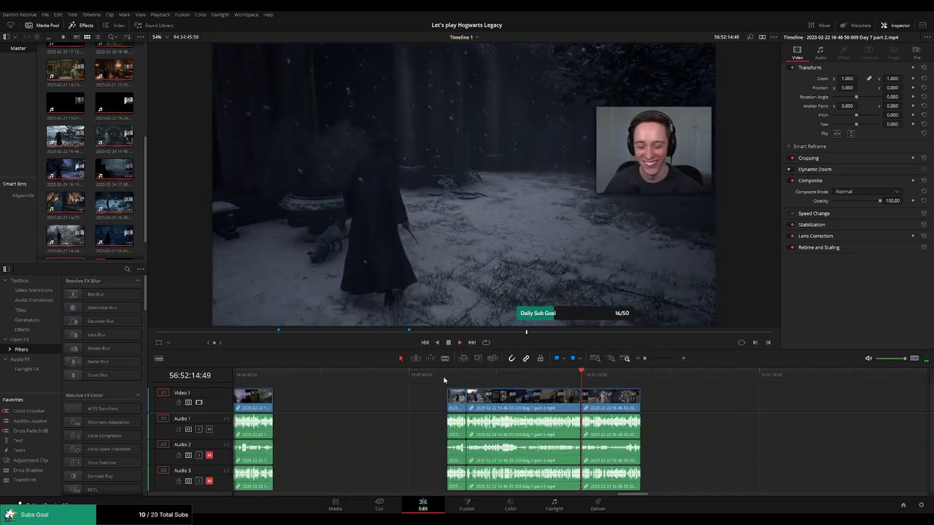
- Move the last clip up beside the other clips in the timeline
key("Home")
mouse_move(630, 391)
left_mouse_down()
mouse_move(534, 406)
mouse_move(884, 406)
left_mouse_up()
left_click(553, 404)
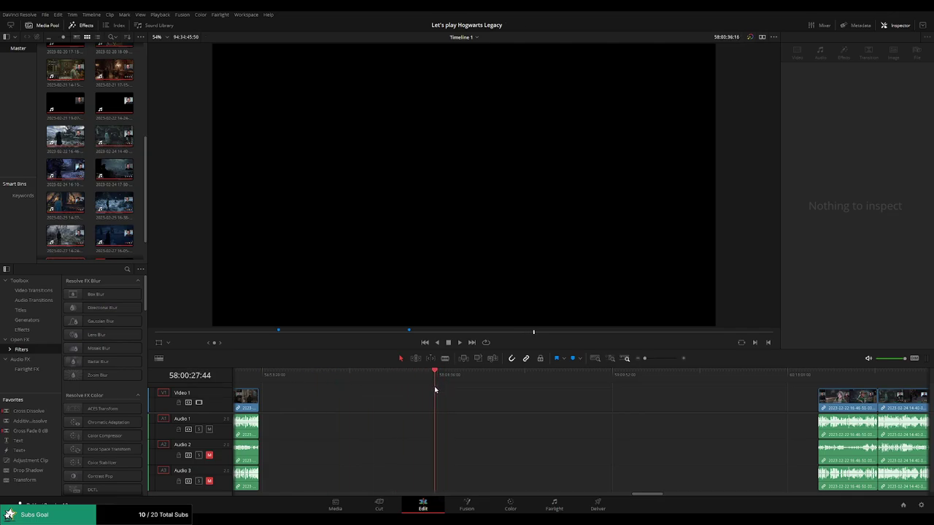
- Slide the Day 7 part 2 and Day 8 clips left to 58:00:00:00 and scrub the join
scroll(537, 395, "up", 2)
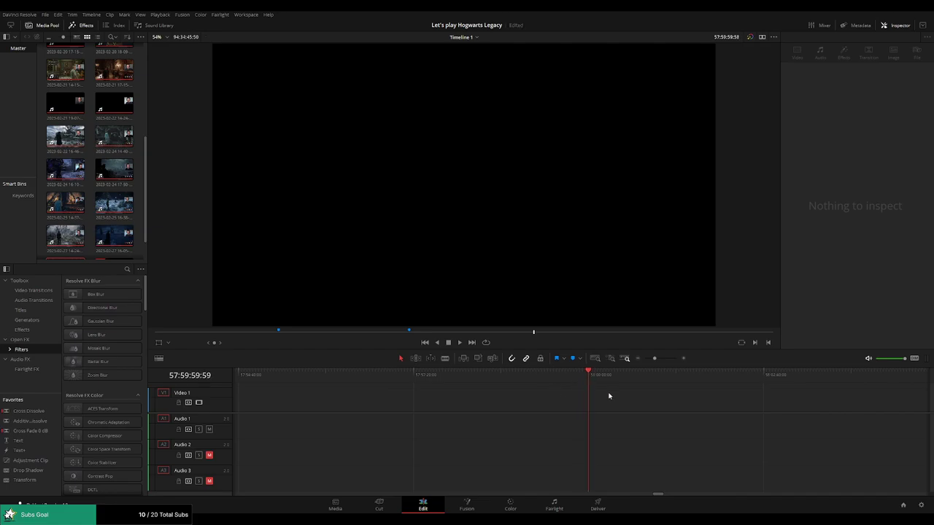
scroll(559, 392, "down", 5)
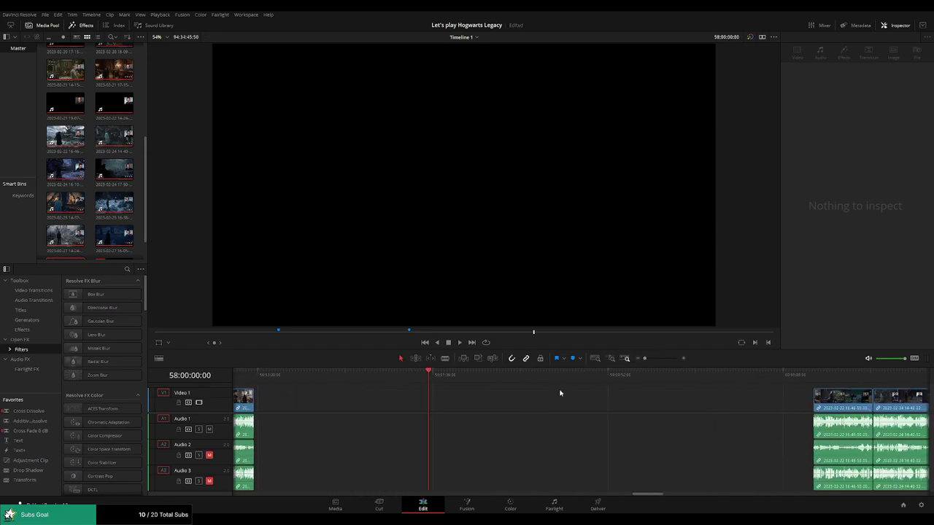
mouse_move(584, 401)
left_mouse_down()
mouse_move(784, 413)
mouse_move(368, 402)
left_mouse_up()
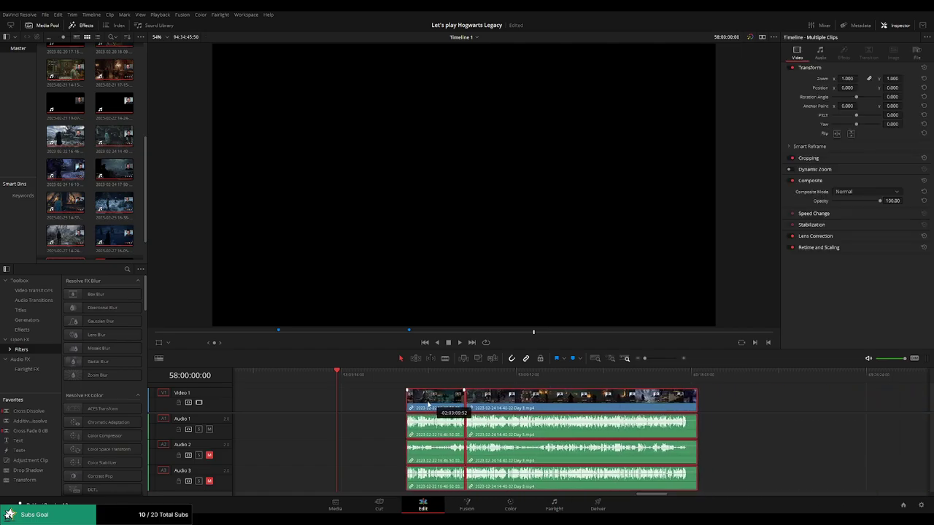
left_click(310, 401)
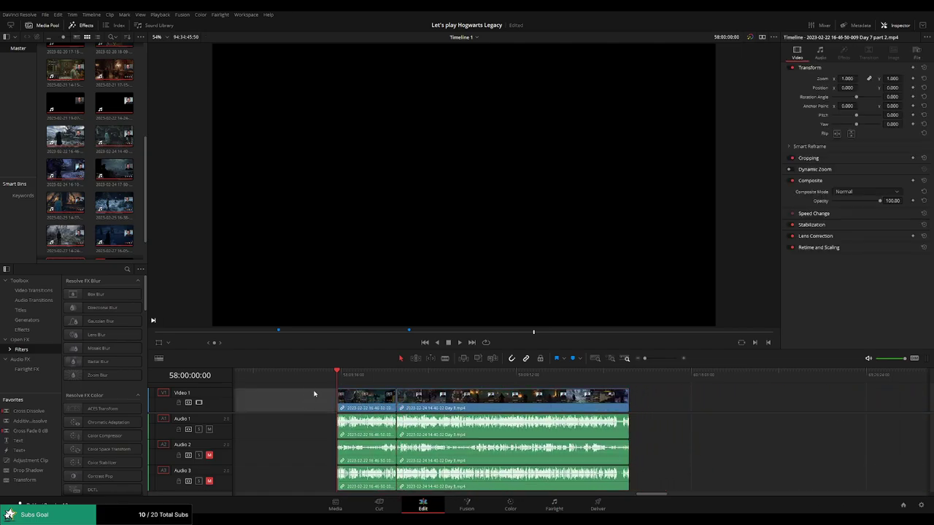
left_click_drag(337, 373, 397, 374)
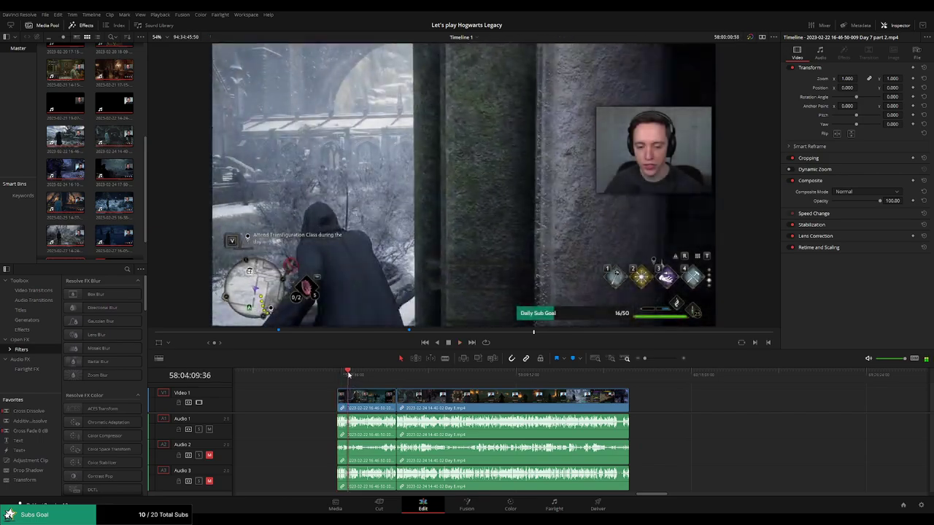
scroll(505, 398, "up", 3)
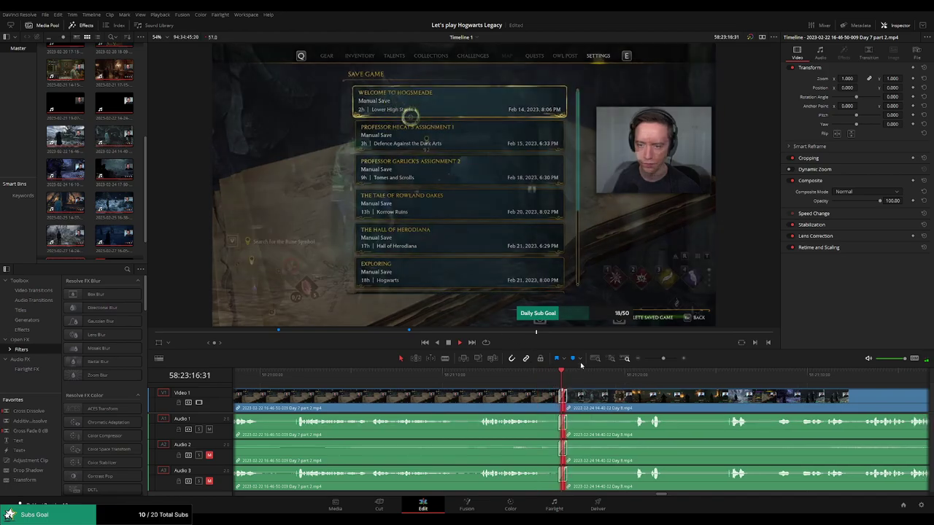
- Review the later Day 8 footage just after the join
left_click(625, 376)
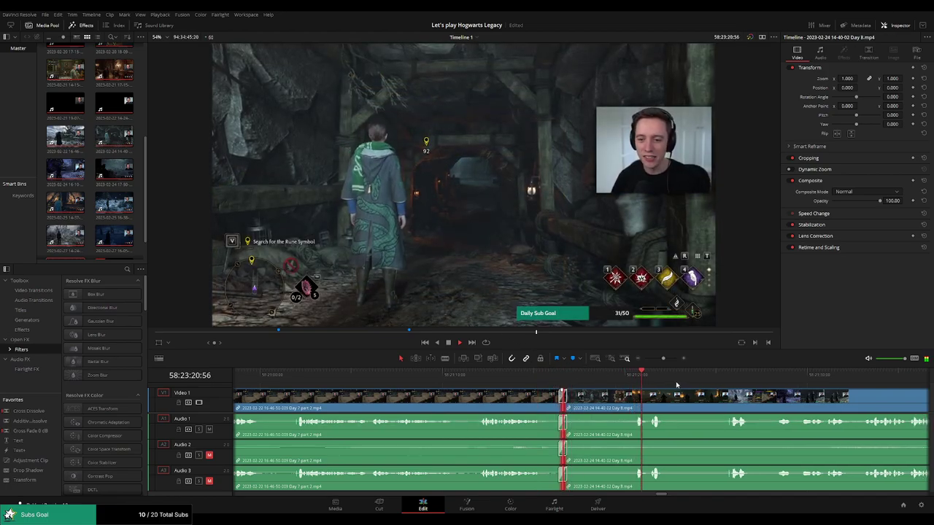
left_click_drag(665, 359, 645, 358)
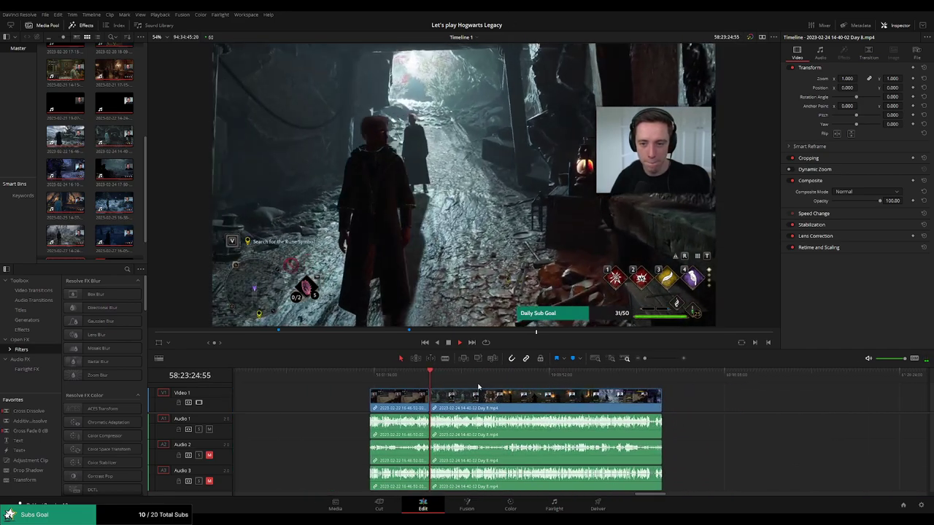
left_click(429, 375)
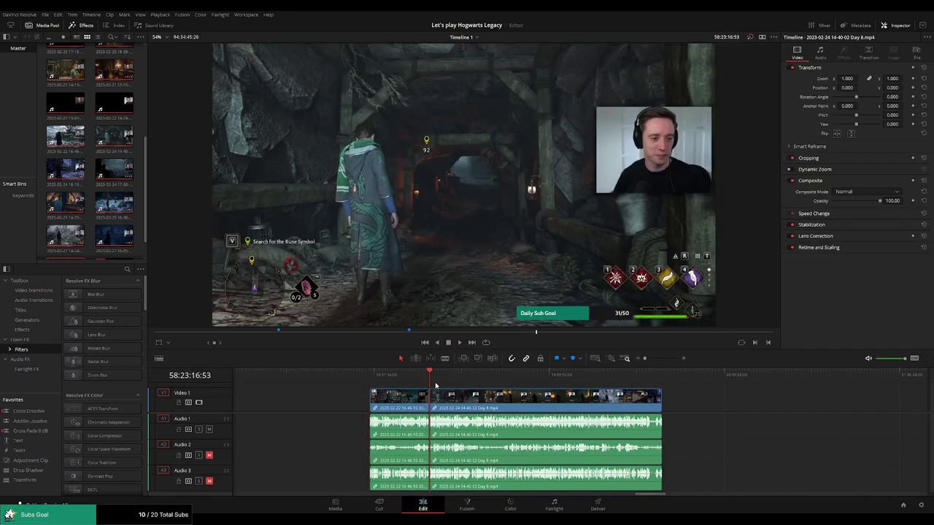
left_click_drag(434, 376, 504, 387)
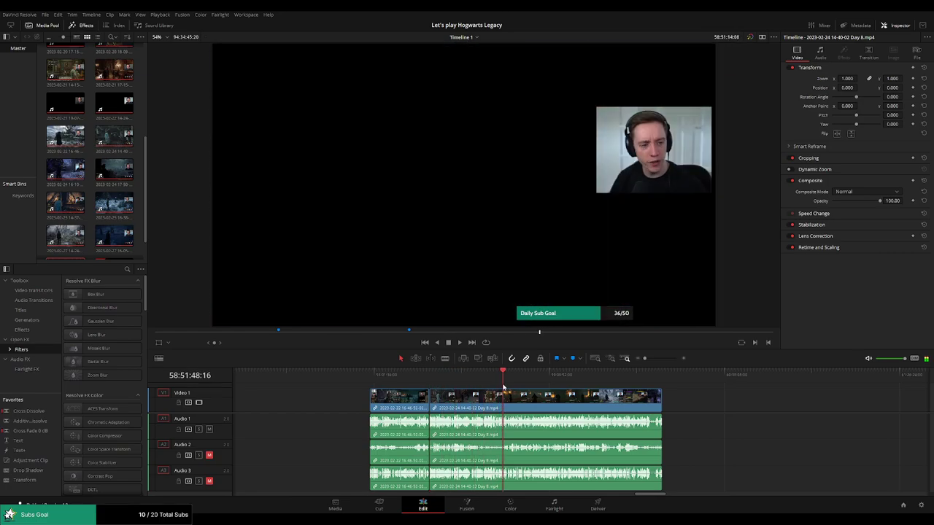
key("space")
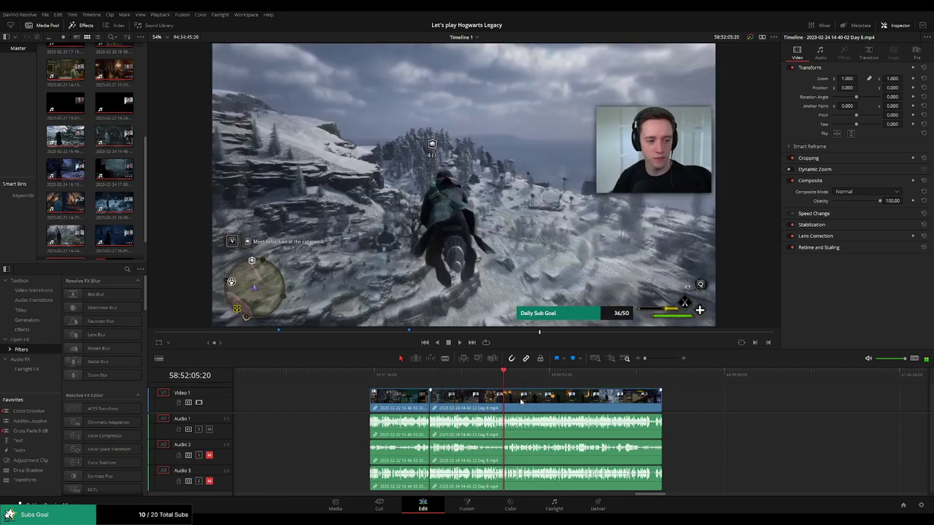
scroll(573, 396, "up", 2)
scroll(553, 391, "up", 2)
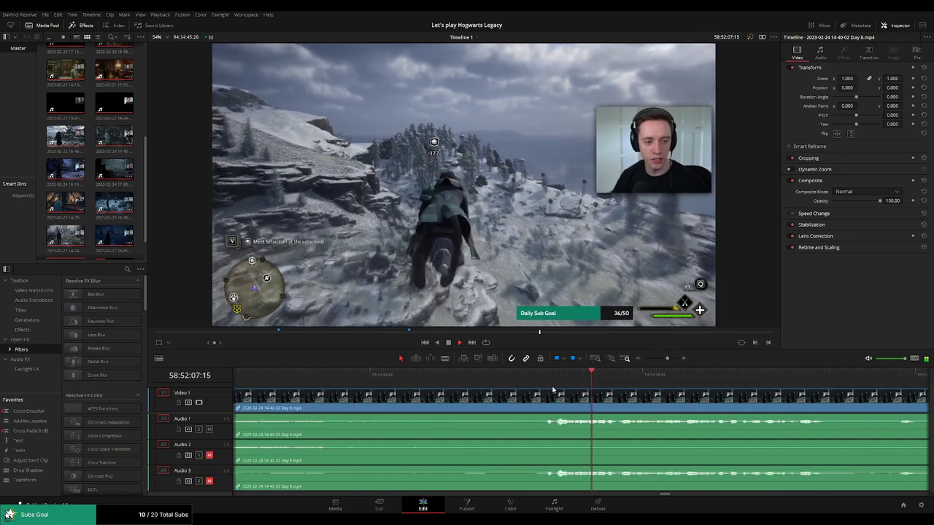
scroll(540, 390, "down", 1)
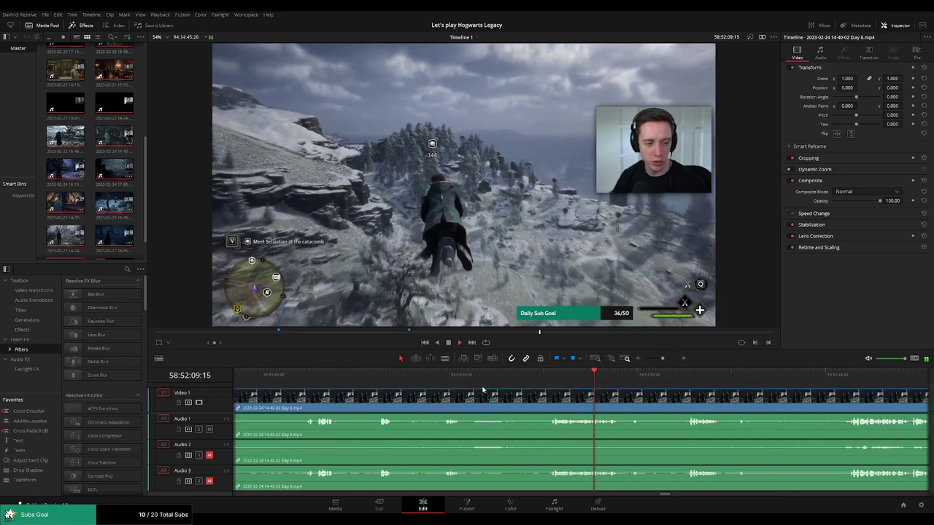
- Park the playhead at 58:52:06:00 and blade all tracks, starting a fade-in after the cut
left_click(444, 379)
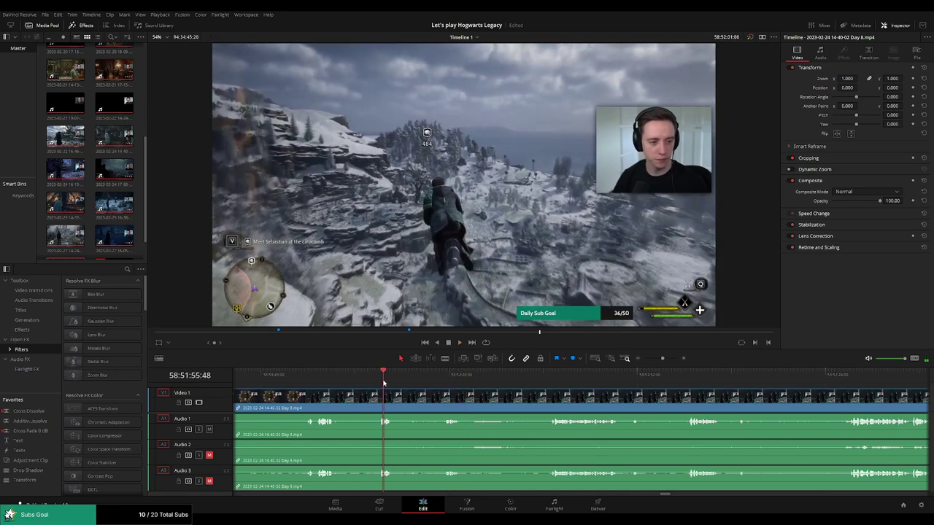
left_click(535, 379)
scroll(534, 385, "up", 1)
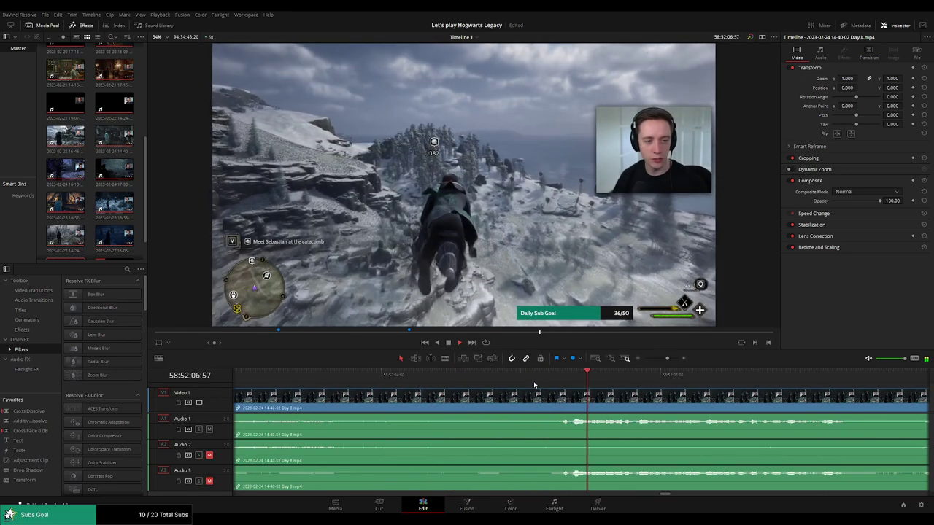
left_click(559, 378)
left_click_drag(563, 378, 522, 381)
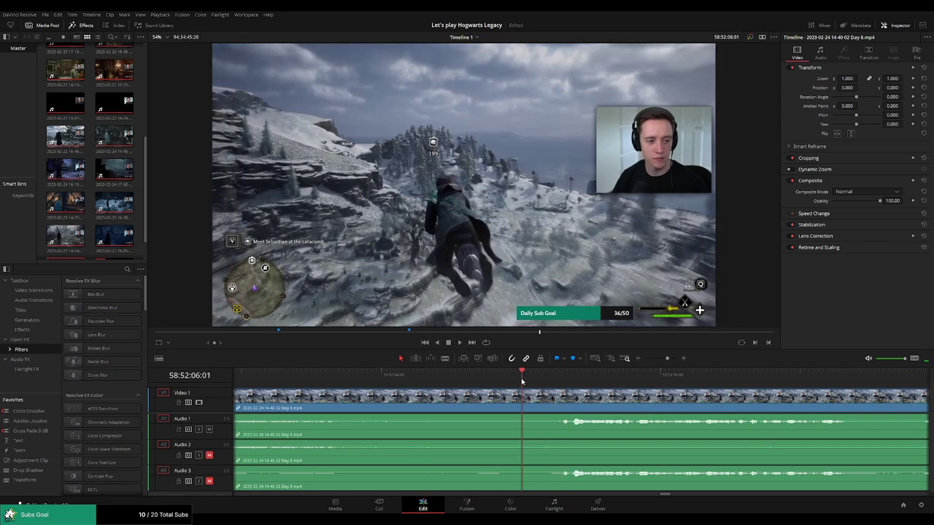
key("ctrl+b")
mouse_move(523, 393)
left_mouse_down()
mouse_move(572, 395)
mouse_move(524, 415)
mouse_move(589, 416)
left_mouse_up()
- Fade out the ends of the first video, Audio 1, Audio 2 and Audio 3 clips
key("q")
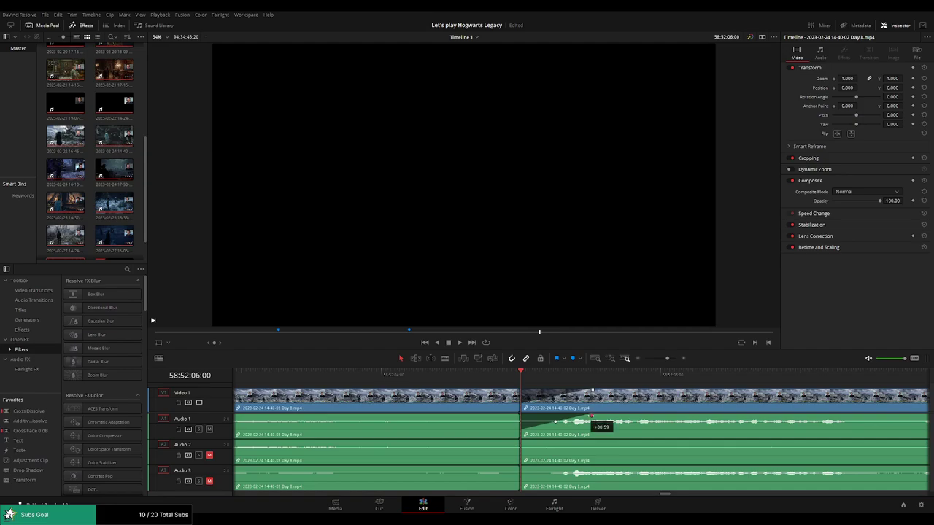
left_click_drag(518, 391, 468, 392)
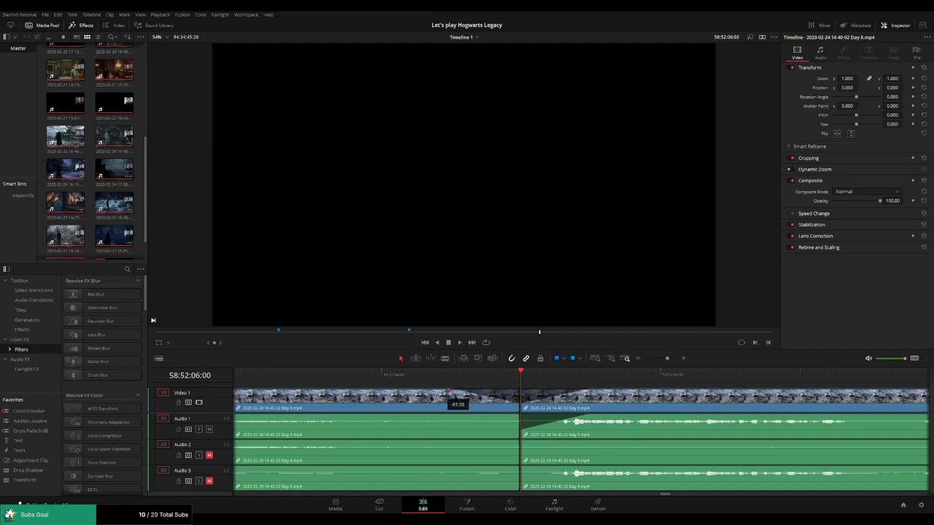
left_click_drag(515, 418, 454, 417)
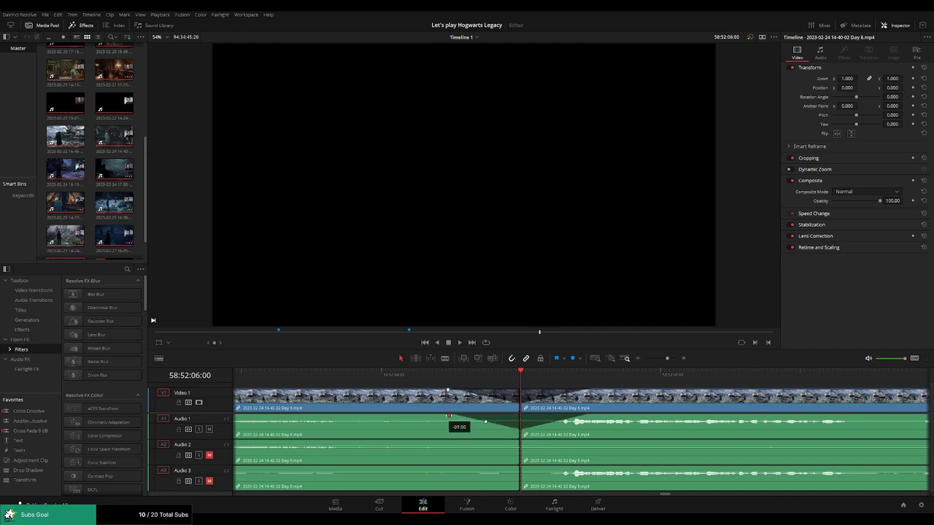
left_click(517, 442)
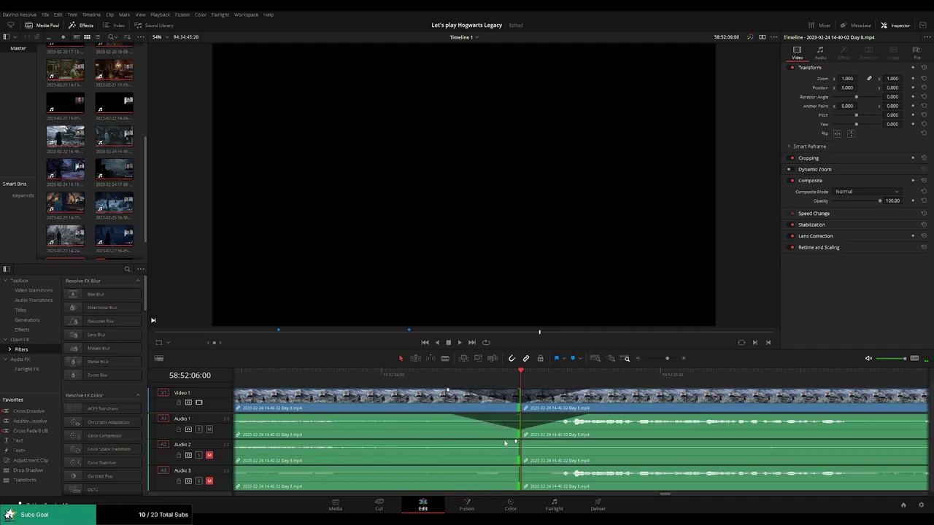
left_click_drag(517, 442, 446, 443)
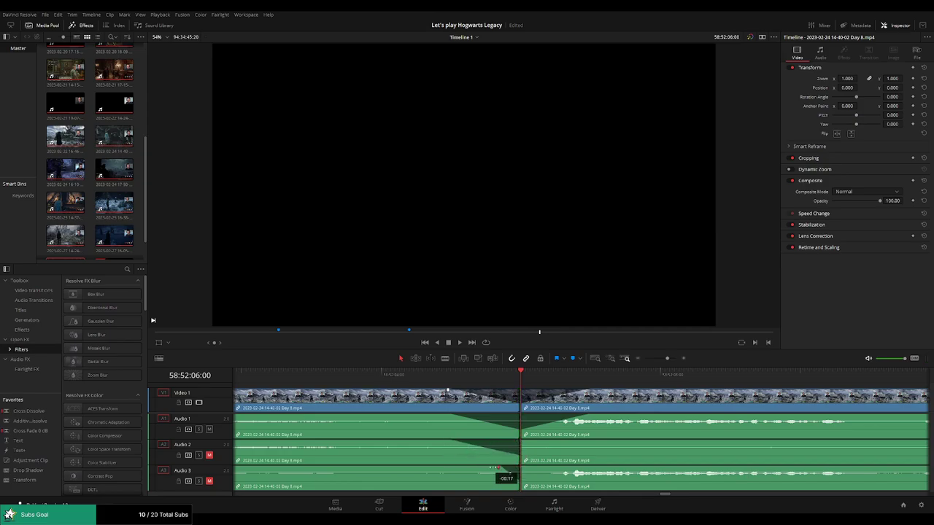
left_click_drag(498, 468, 451, 468)
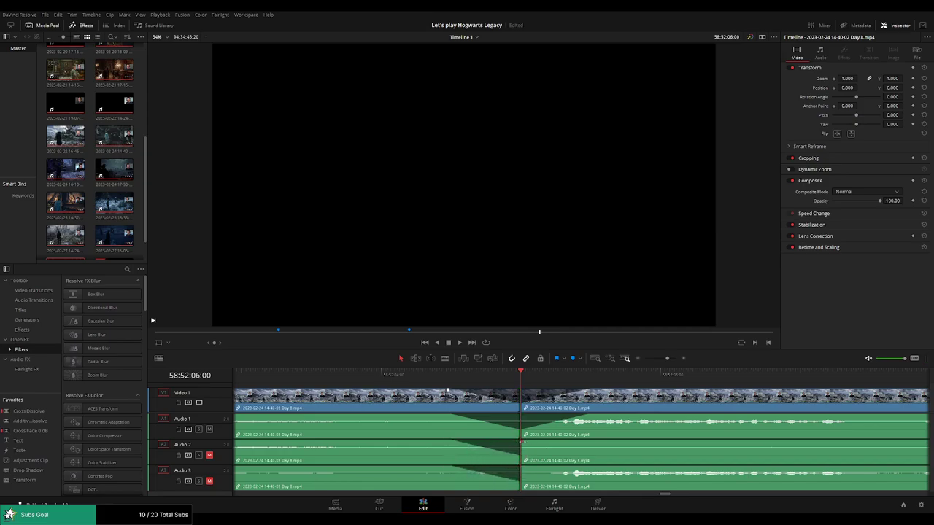
- Fade in the second Audio 2 and Audio 3 clips, then move the last clip later
left_click_drag(522, 442, 580, 442)
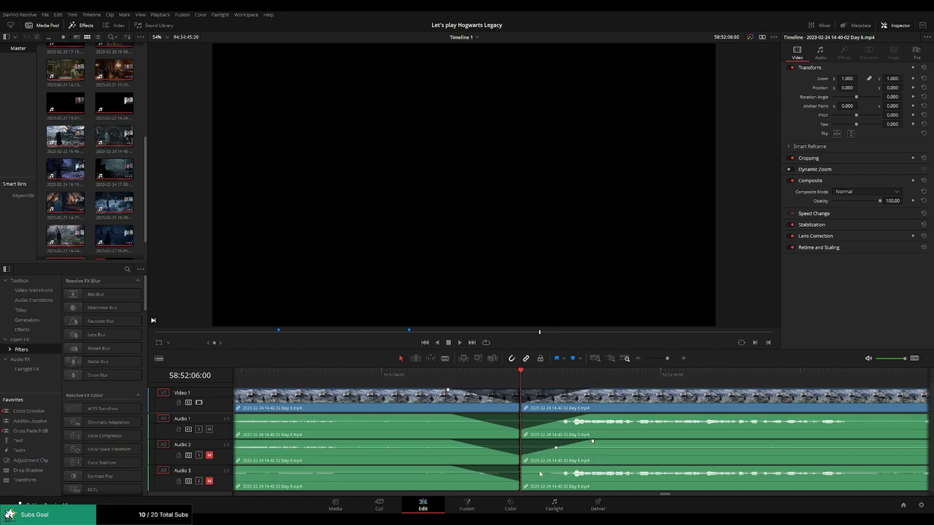
left_click_drag(522, 467, 576, 471)
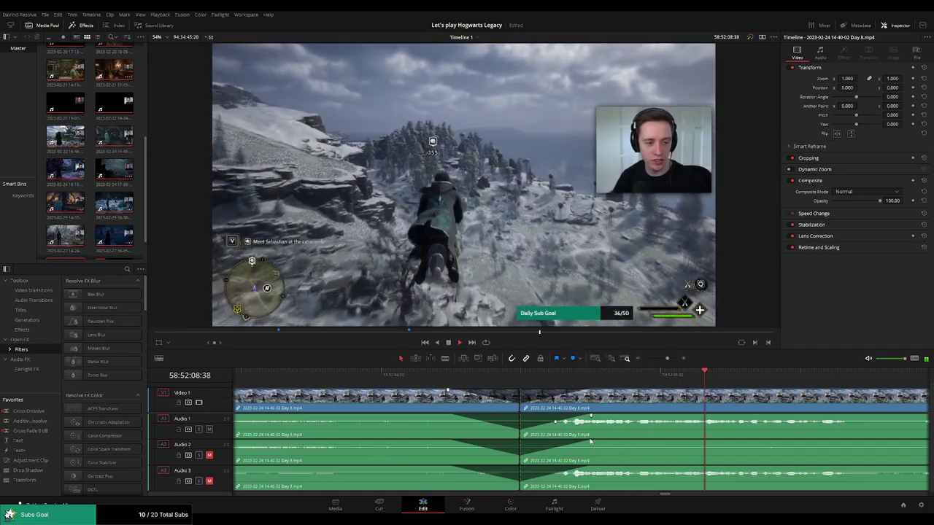
scroll(606, 431, "down", 3)
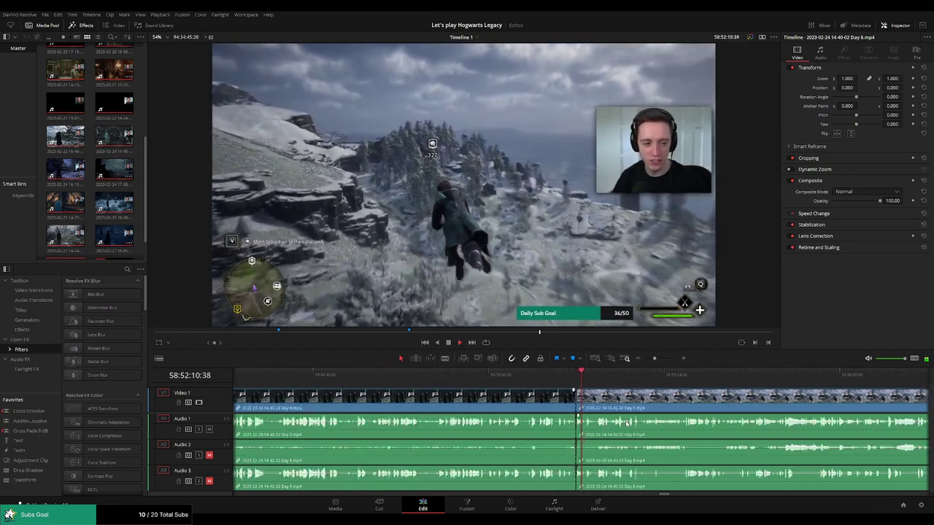
scroll(625, 424, "down", 2)
scroll(590, 404, "down", 2)
key("space")
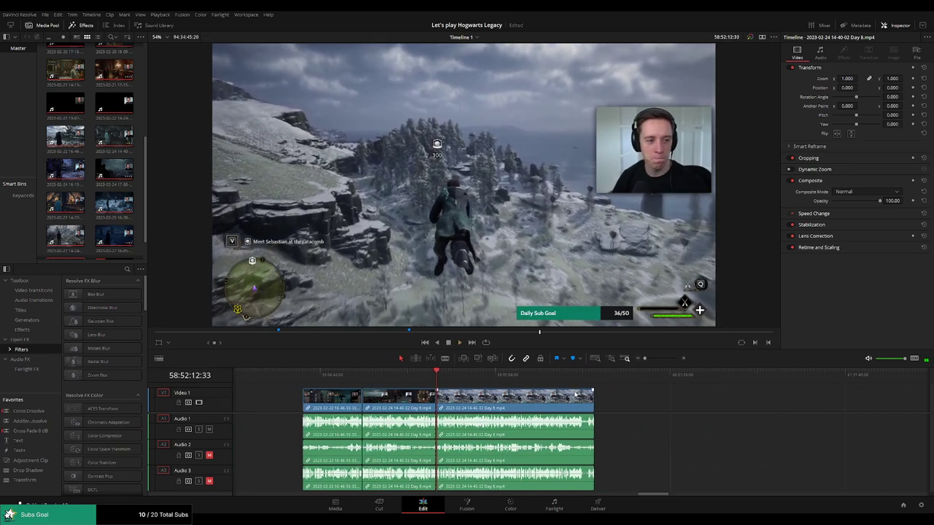
key("Home")
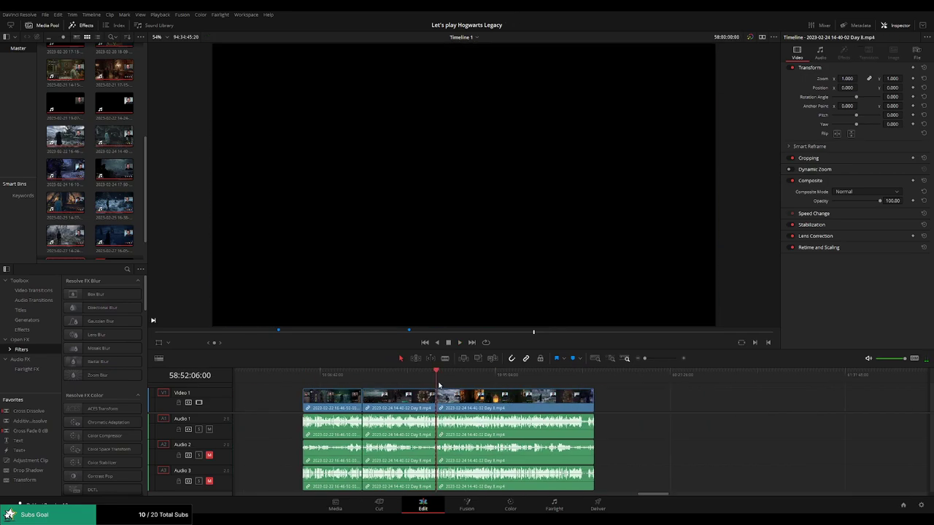
left_click_drag(440, 396, 714, 402)
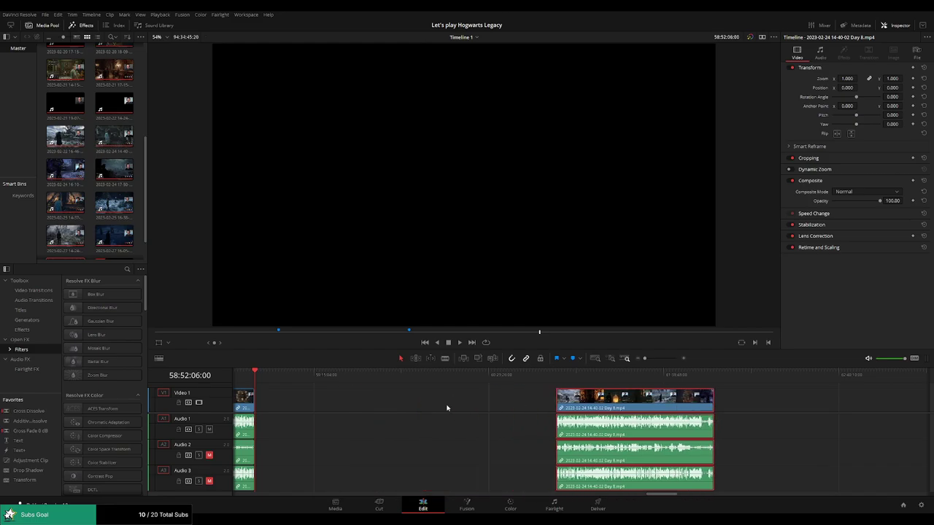
- Check the gap and '30 episodes' marker, then slide the later clip left to start at 60:00:00:00
left_click(395, 408)
left_click_drag(270, 383, 260, 388)
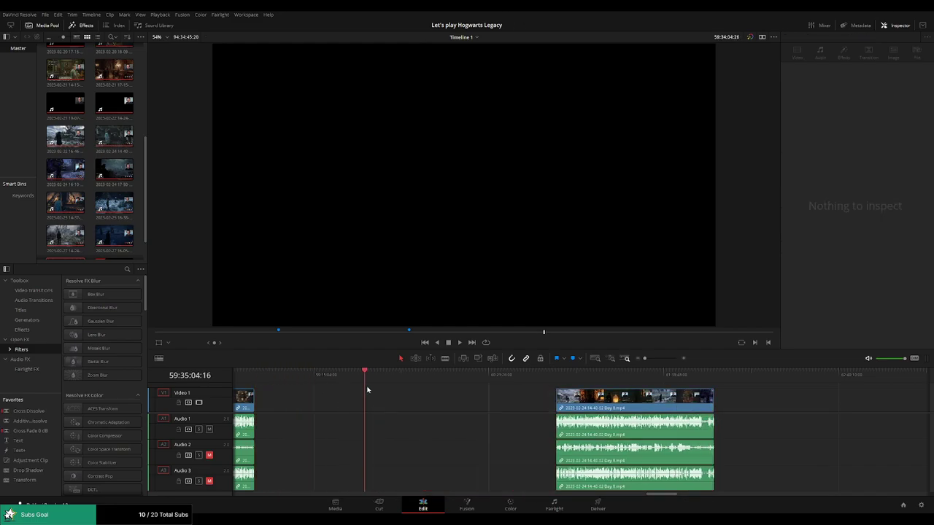
scroll(451, 400, "left", 3)
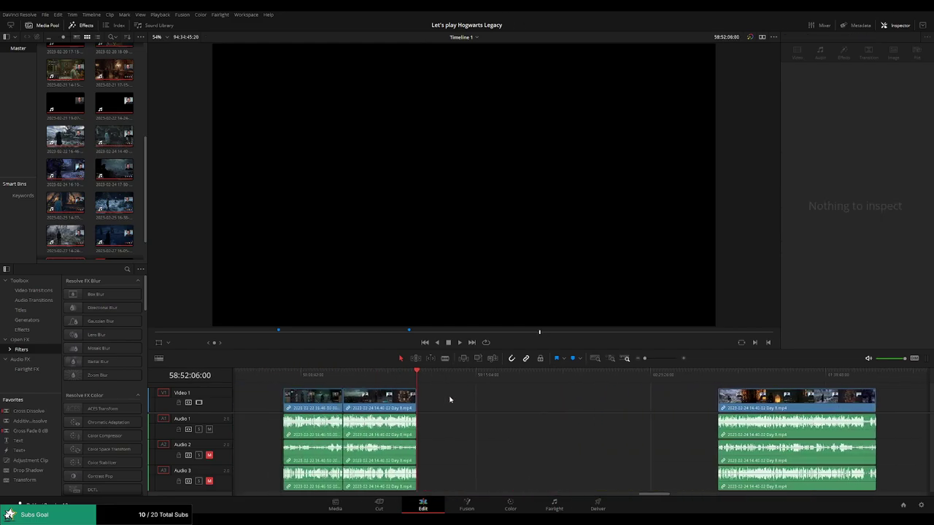
mouse_move(418, 392)
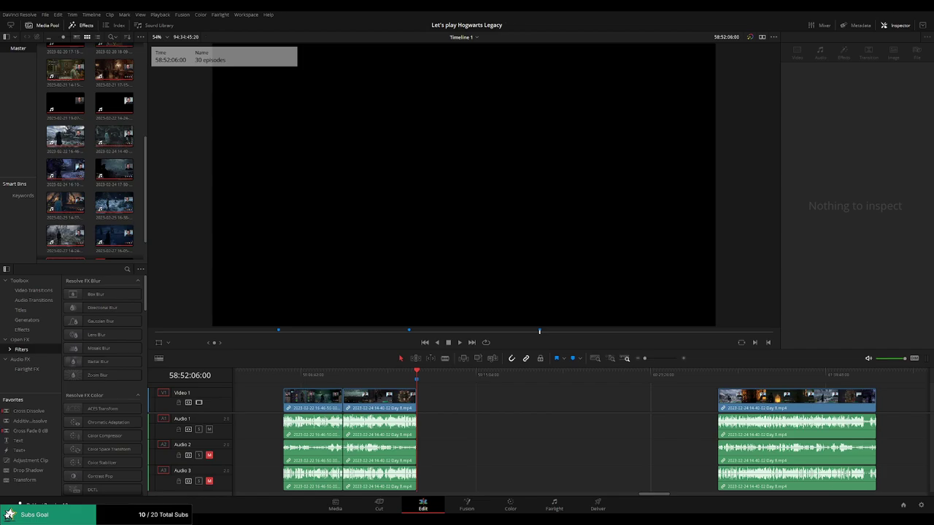
left_click(478, 407)
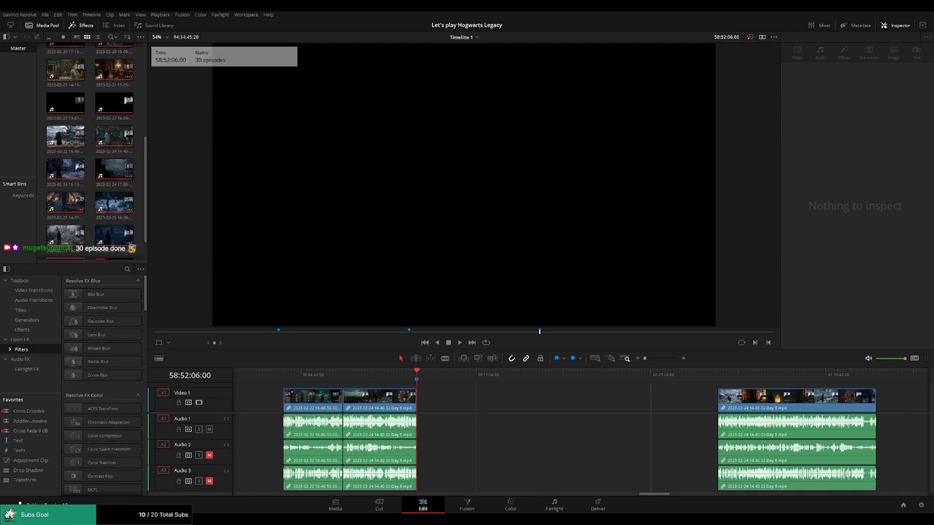
left_click(286, 379)
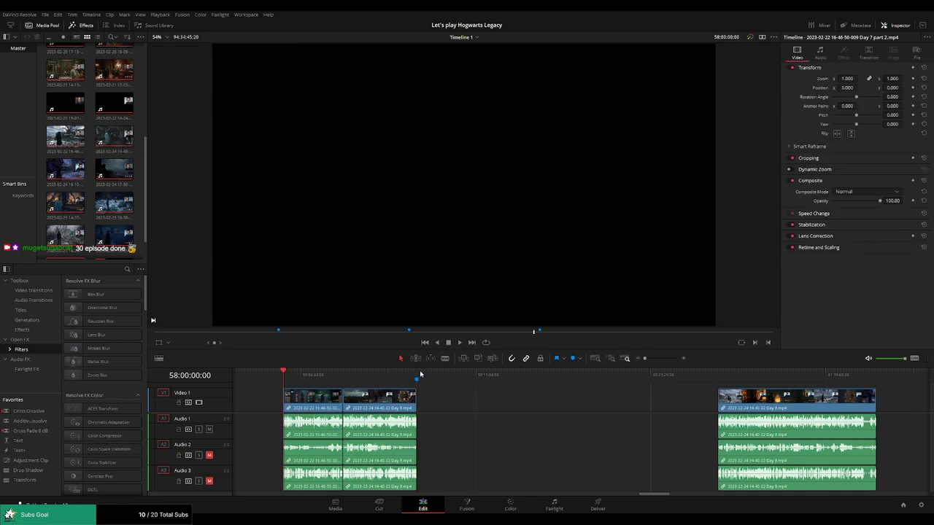
left_click(418, 377)
scroll(486, 398, "right", 5)
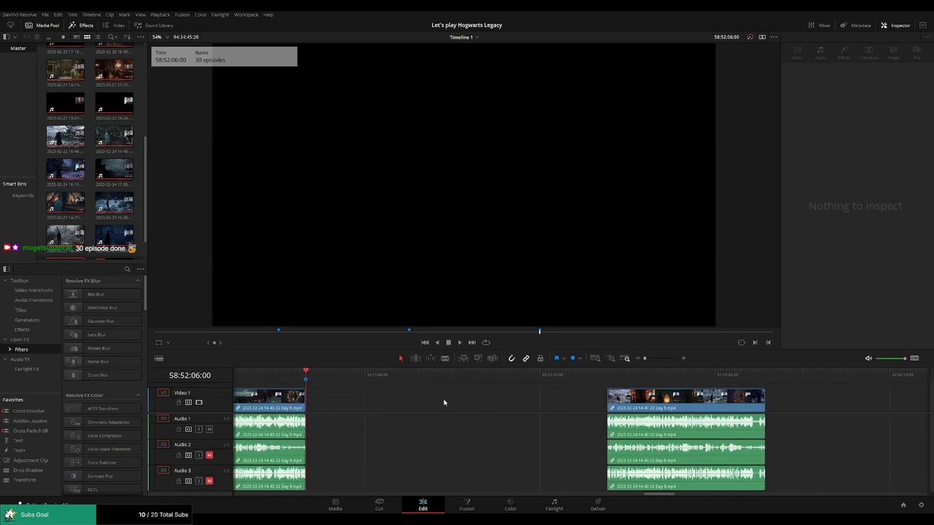
left_click_drag(321, 379, 423, 385)
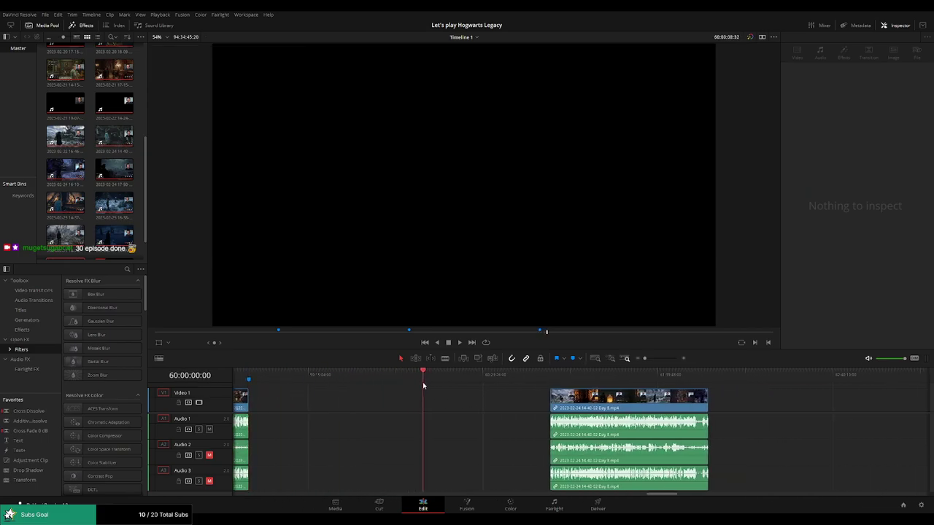
mouse_move(553, 401)
left_mouse_down()
mouse_move(426, 401)
mouse_move(553, 385)
left_mouse_up()
- Find the fade-to-black at 60:52:20:30 and blade the clip on video and all audio tracks
key("space")
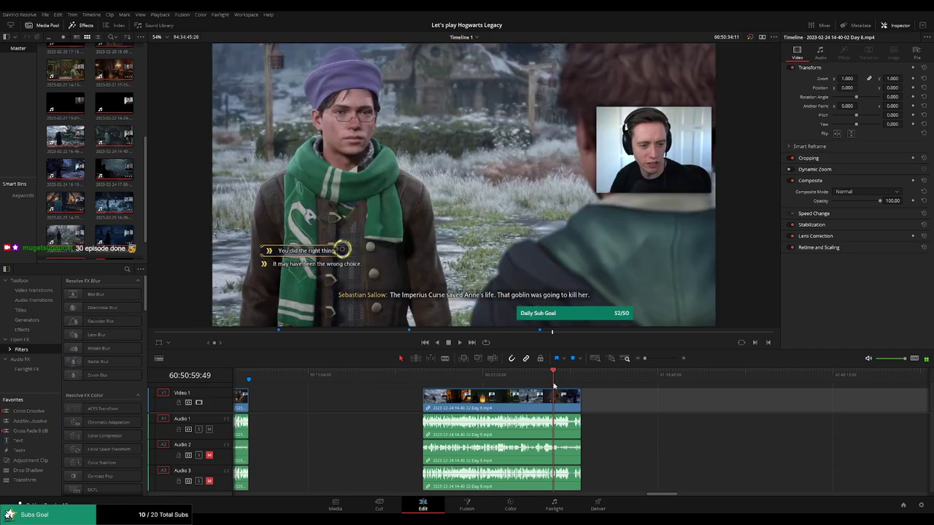
key("shift+z")
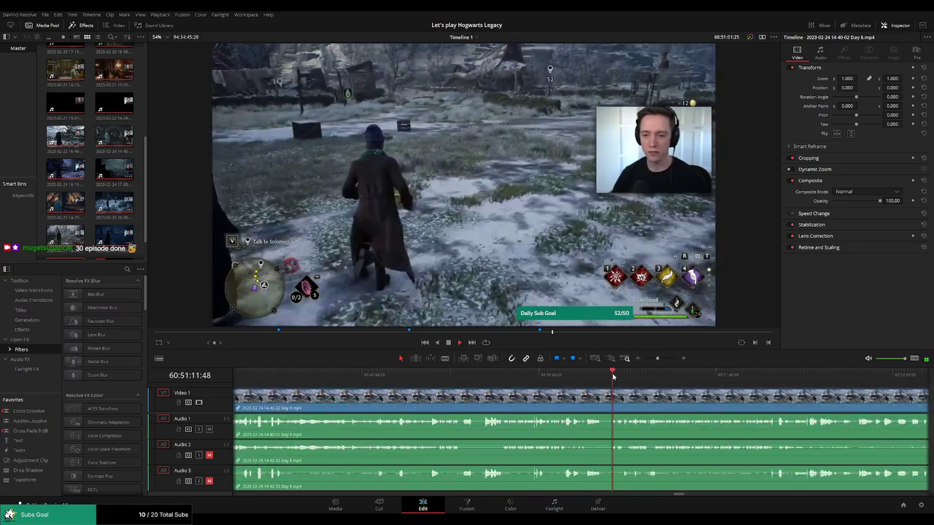
left_click(631, 377)
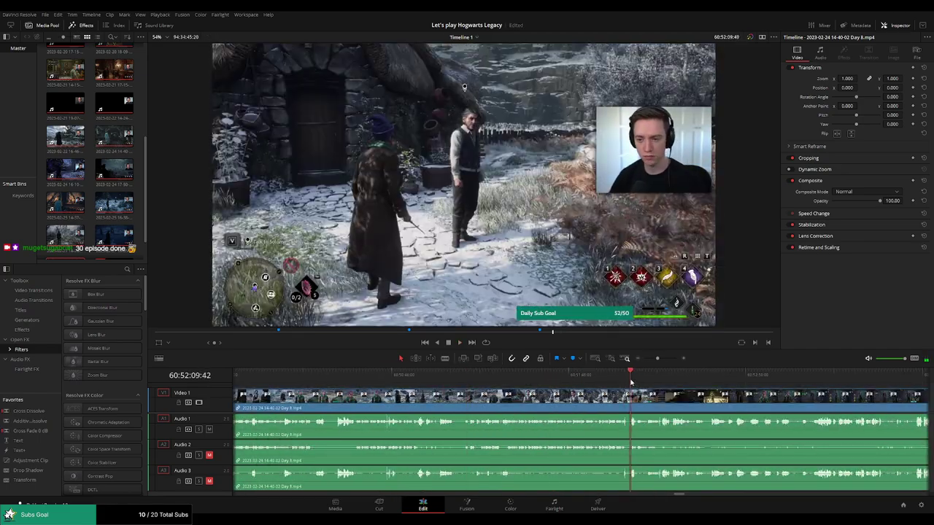
key("space")
key("space")
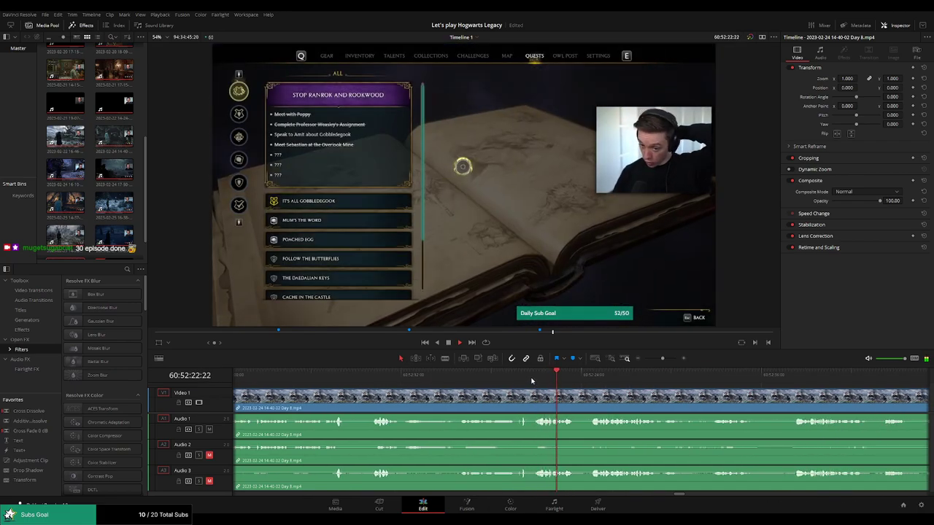
left_click(523, 373)
mouse_move(522, 373)
left_mouse_down()
mouse_move(584, 385)
mouse_move(583, 373)
mouse_move(568, 374)
left_mouse_up()
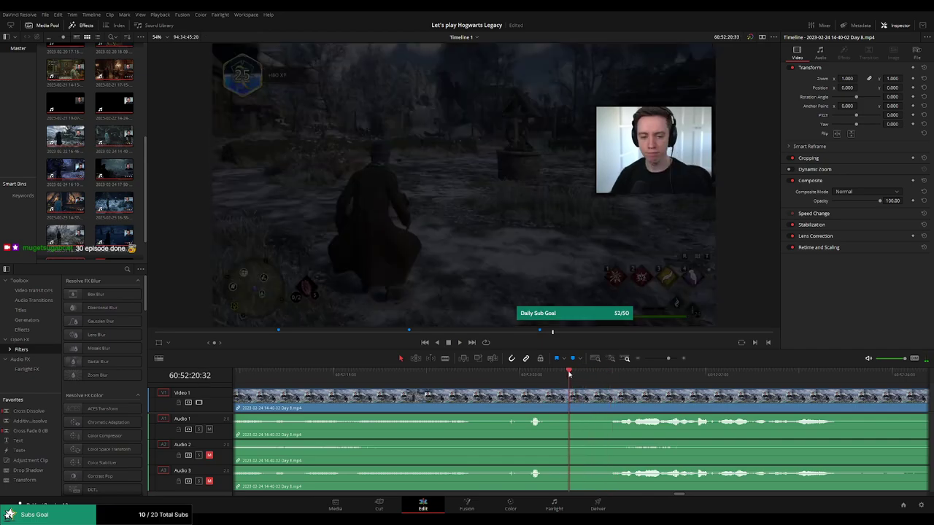
key("ctrl+b")
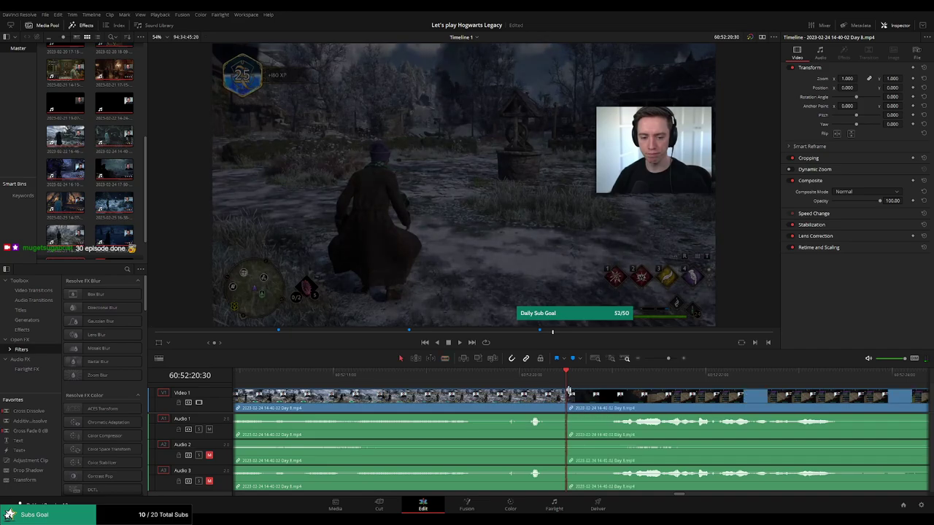
mouse_move(595, 397)
left_mouse_down()
mouse_move(621, 390)
mouse_move(497, 392)
left_mouse_up()
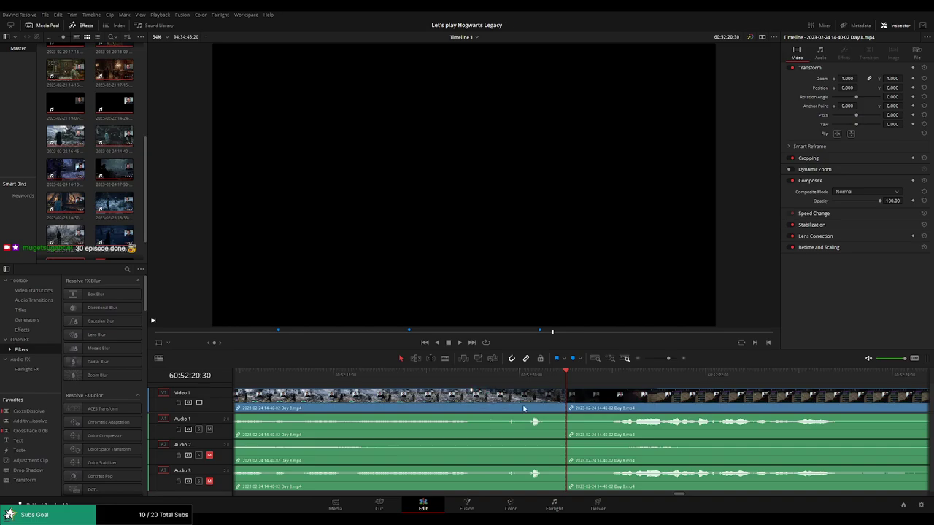
- Fade out Audio 1, Audio 2 and Audio 3 before the 60:52:20:30 cut
left_click_drag(562, 417, 470, 416)
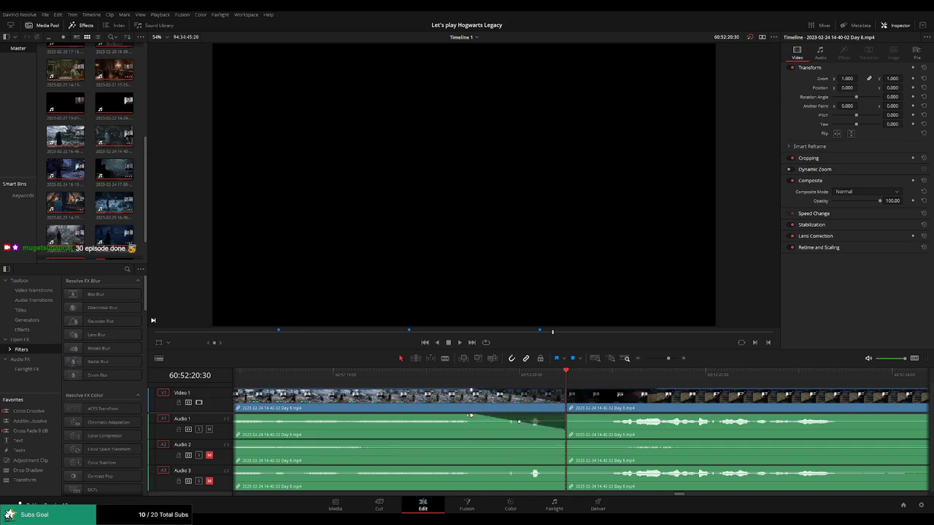
left_click_drag(562, 444, 478, 443)
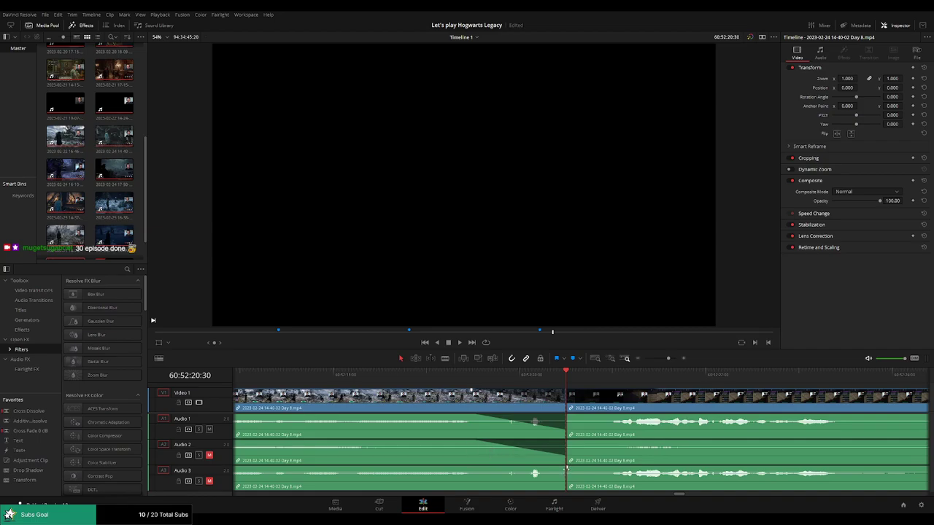
left_click_drag(565, 468, 503, 468)
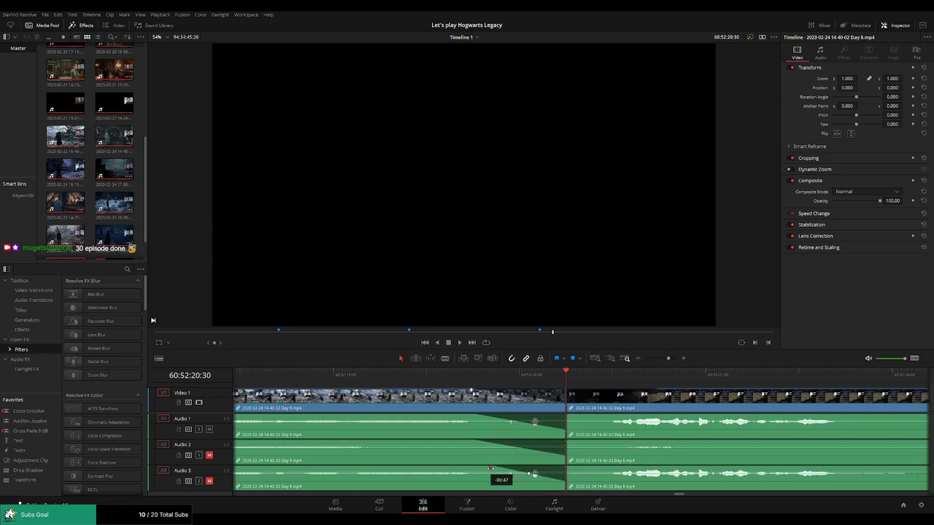
left_click(441, 391)
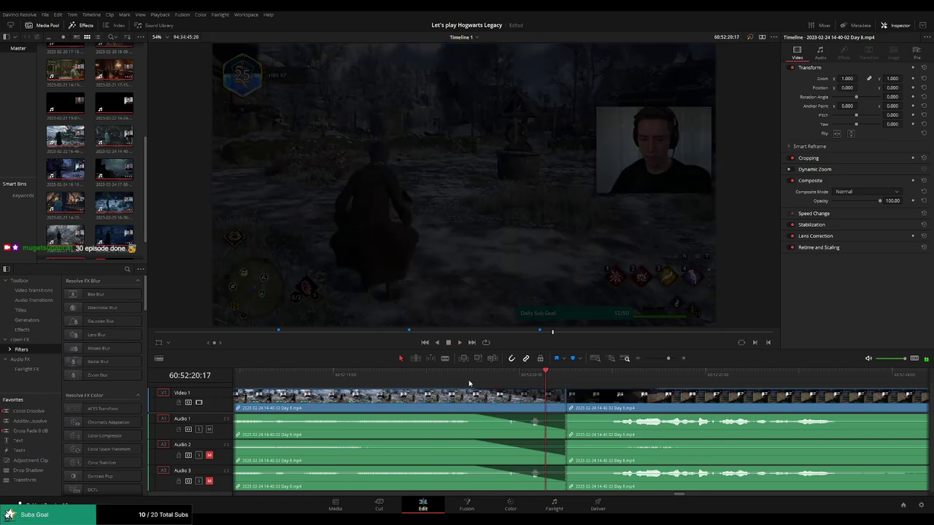
- Fade Audio 1 and Audio 2 back in after the cut and trim the second piece's start
left_click_drag(566, 416, 648, 418)
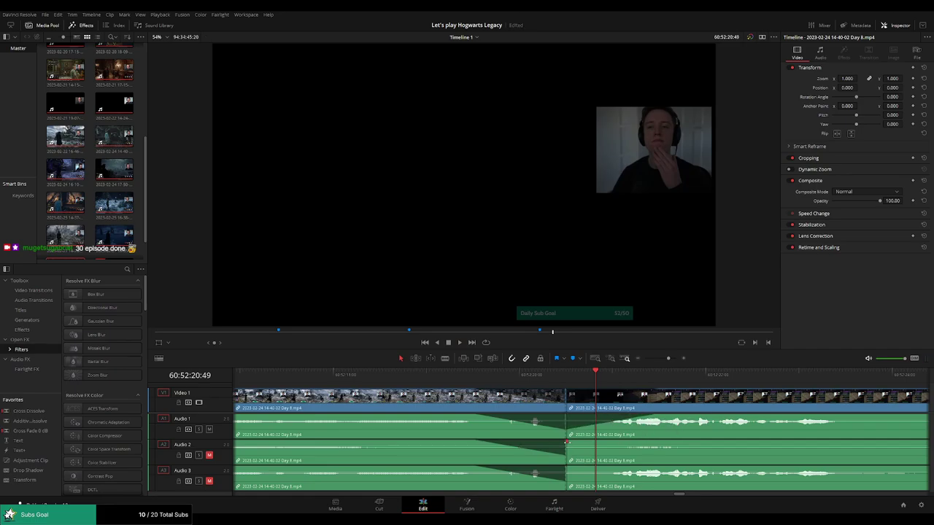
left_click_drag(566, 442, 660, 443)
key("space")
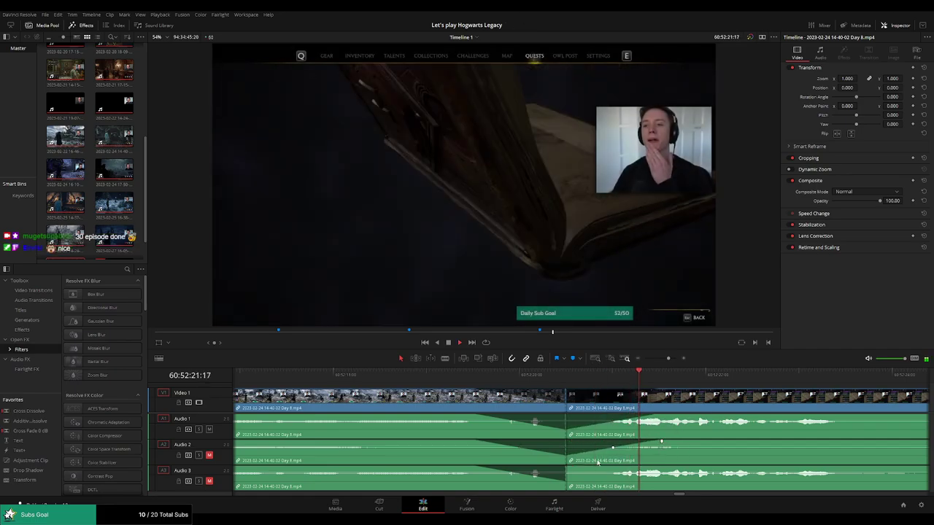
mouse_move(568, 464)
left_mouse_down()
mouse_move(602, 465)
mouse_move(568, 474)
mouse_move(652, 467)
left_mouse_up()
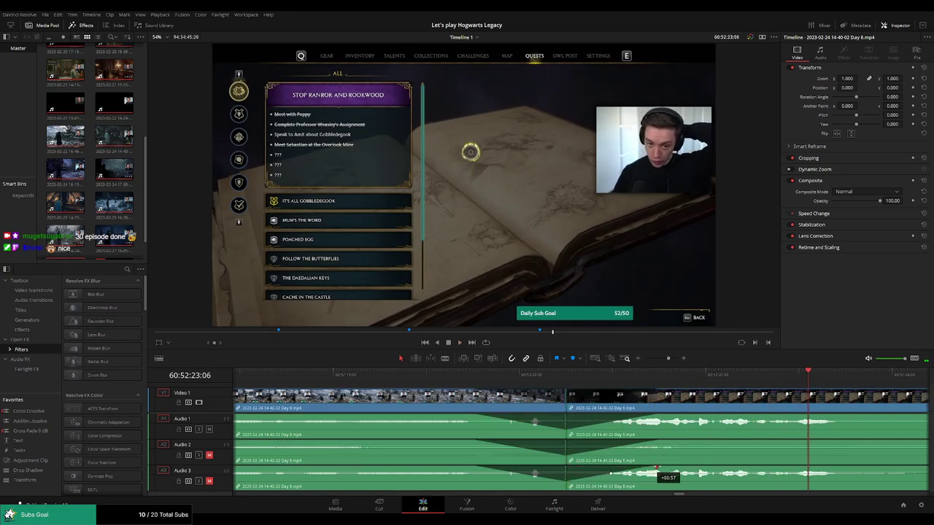
scroll(649, 423, "down", 3)
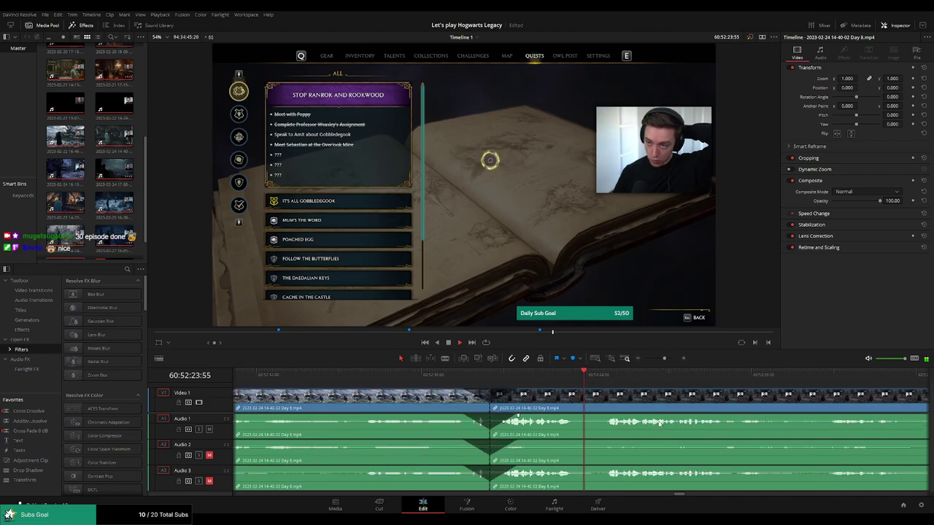
scroll(648, 407, "down", 3)
scroll(639, 408, "up", 2)
- Reposition the short trailing piece, pulling it left to the playhead
scroll(531, 408, "down", 2)
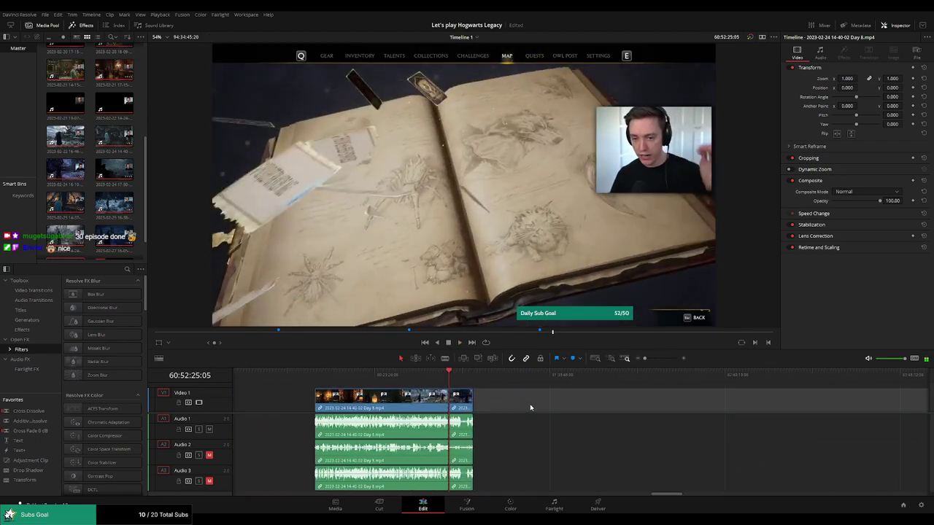
key("Home")
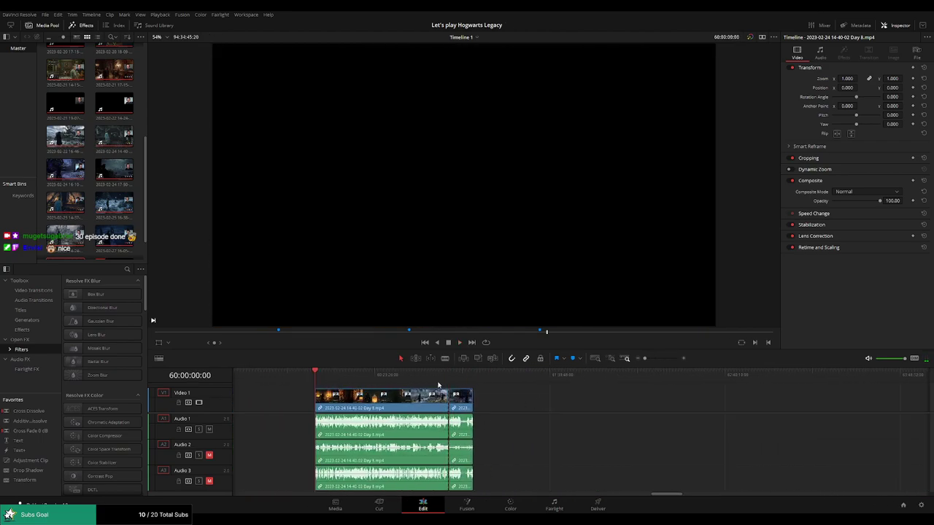
scroll(437, 396, "down", 2)
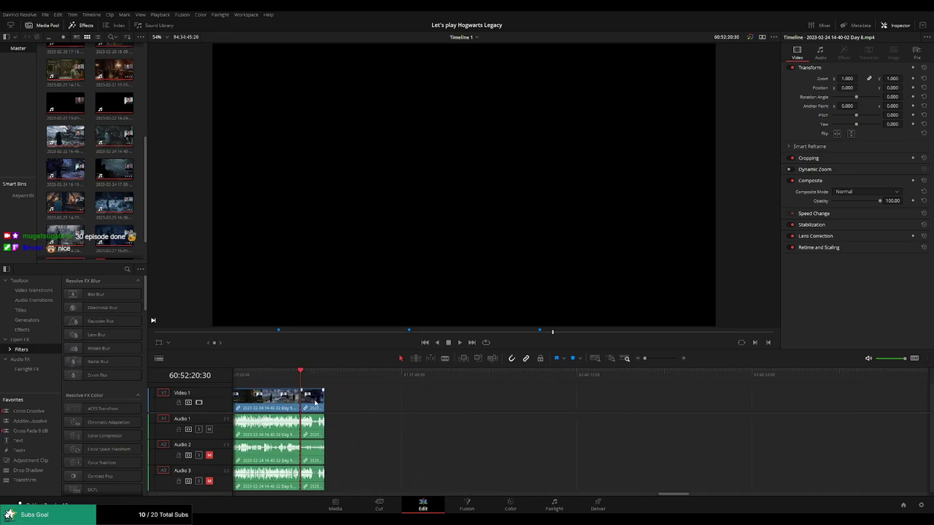
left_click_drag(316, 404, 607, 403)
left_click(399, 403)
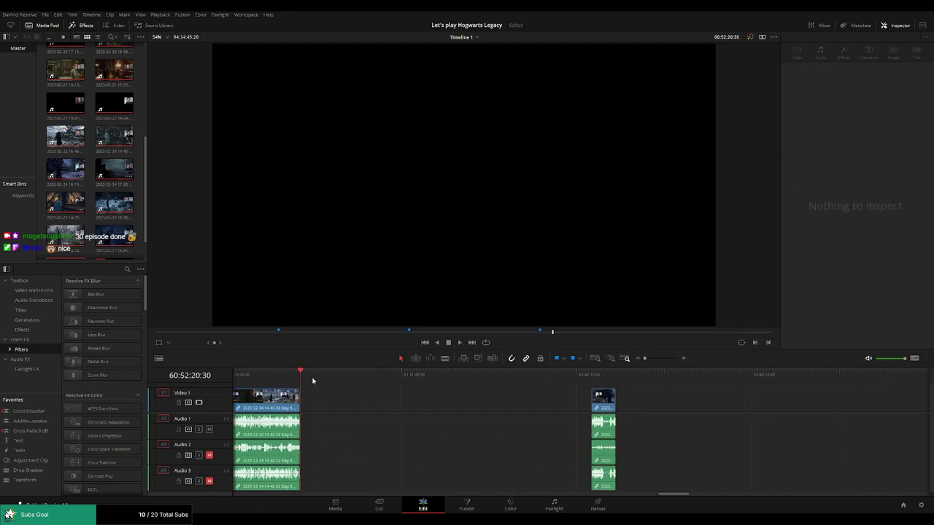
left_click_drag(364, 385, 472, 397)
scroll(542, 412, "up", 2)
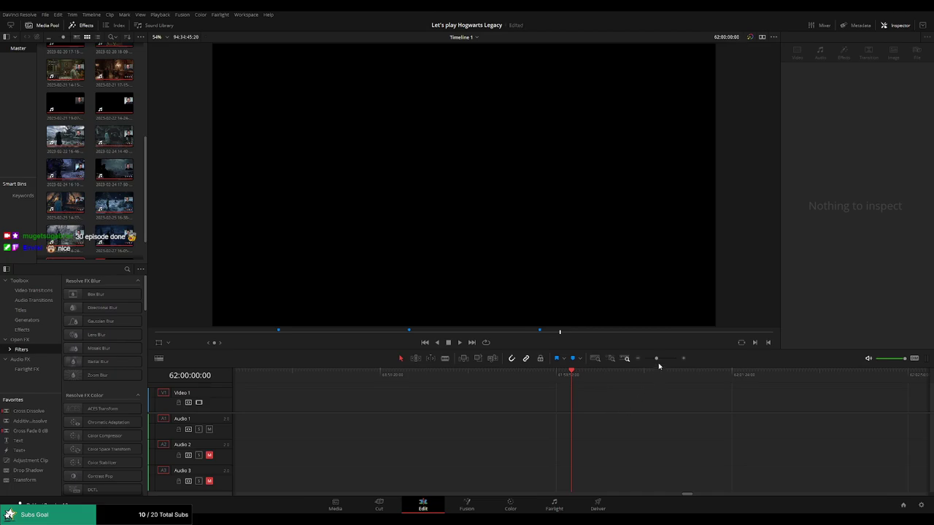
left_click_drag(656, 359, 640, 360)
left_click_drag(717, 404, 599, 404)
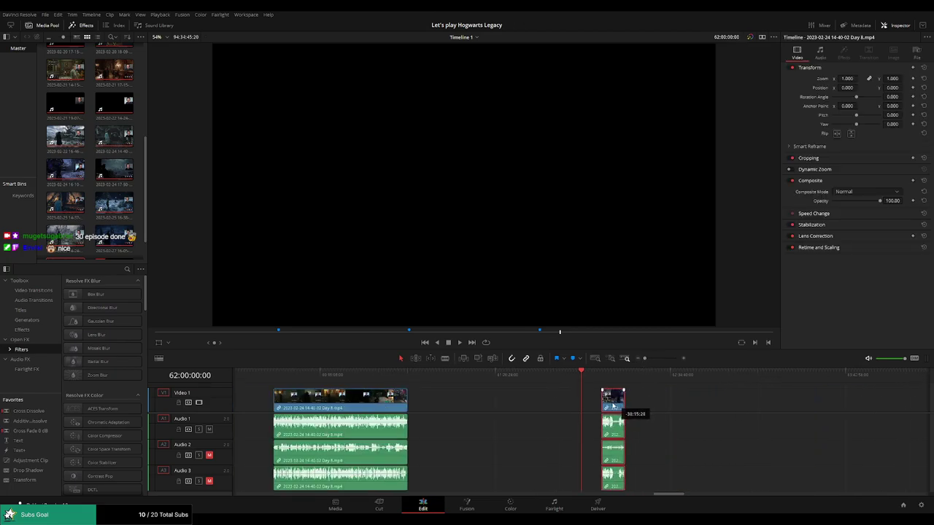
- Slide the long Day 8 part 2 clip left so it starts at 62:00:00:00
scroll(589, 404, "right", 3)
scroll(589, 404, "right", 3)
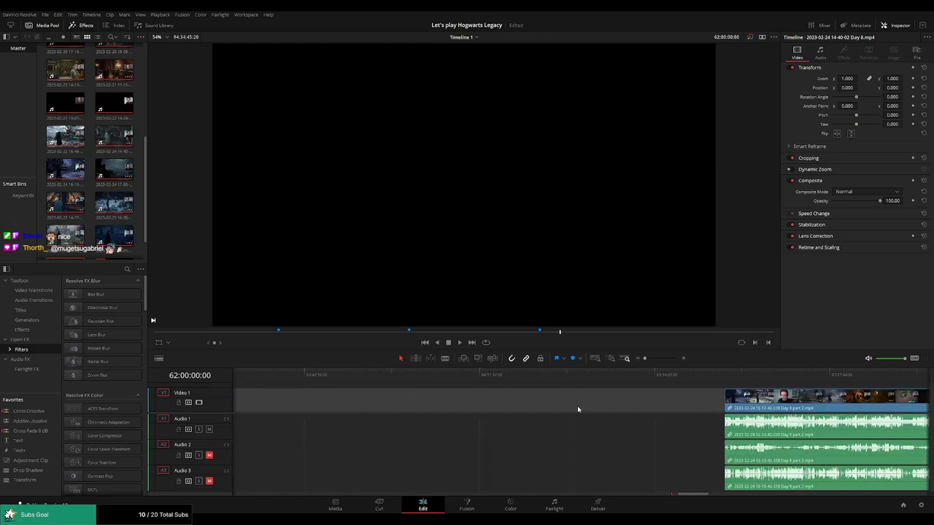
left_click_drag(787, 413, 405, 404)
scroll(475, 403, "left", 3)
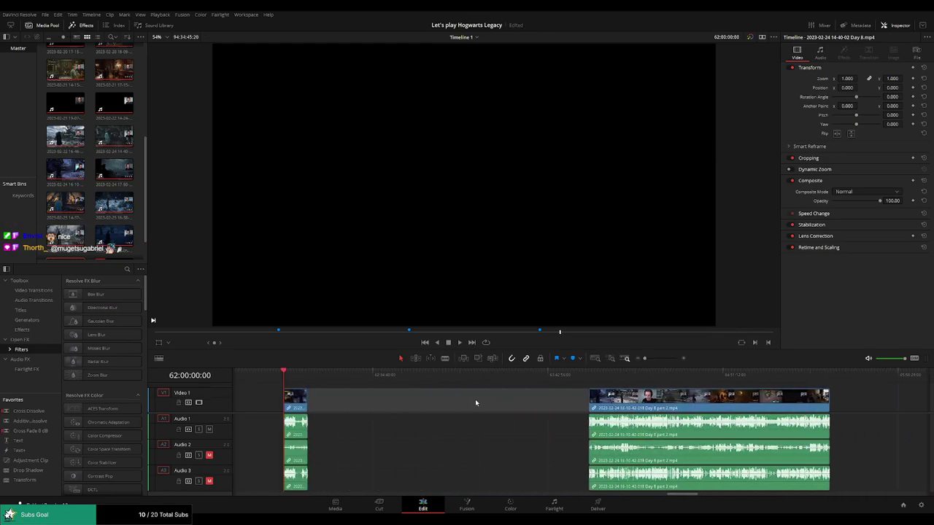
left_click_drag(649, 411, 369, 410)
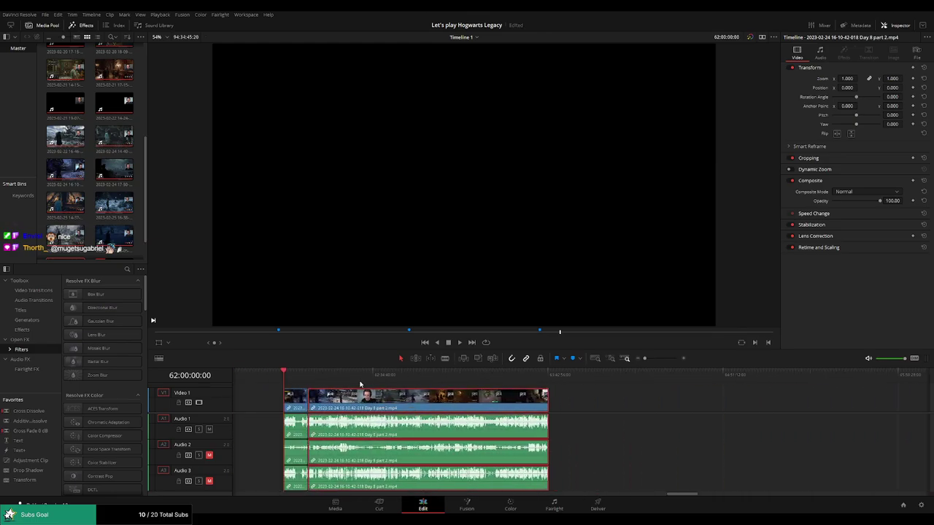
key("Home")
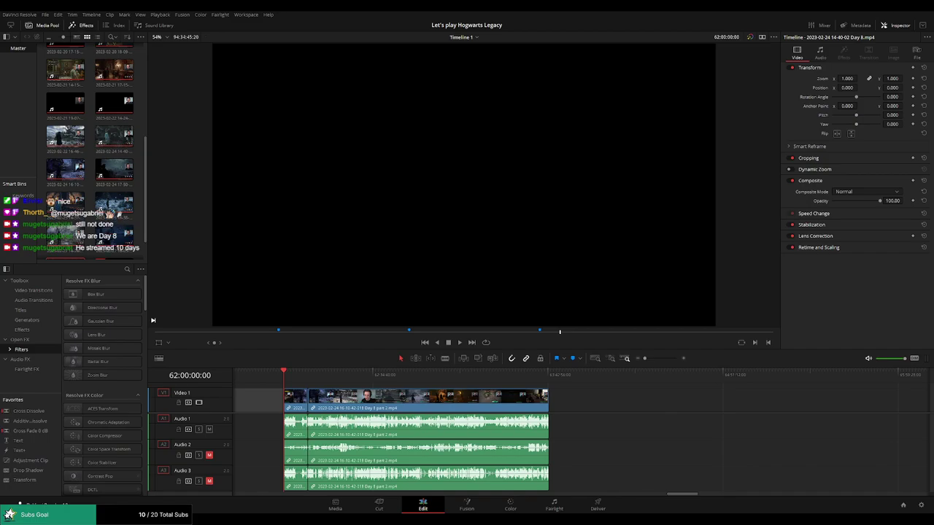
- Play to the empty-webcam moment and blade the Day 8 part 2 clip at about 62:04:40:32
scroll(318, 413, "up", 3)
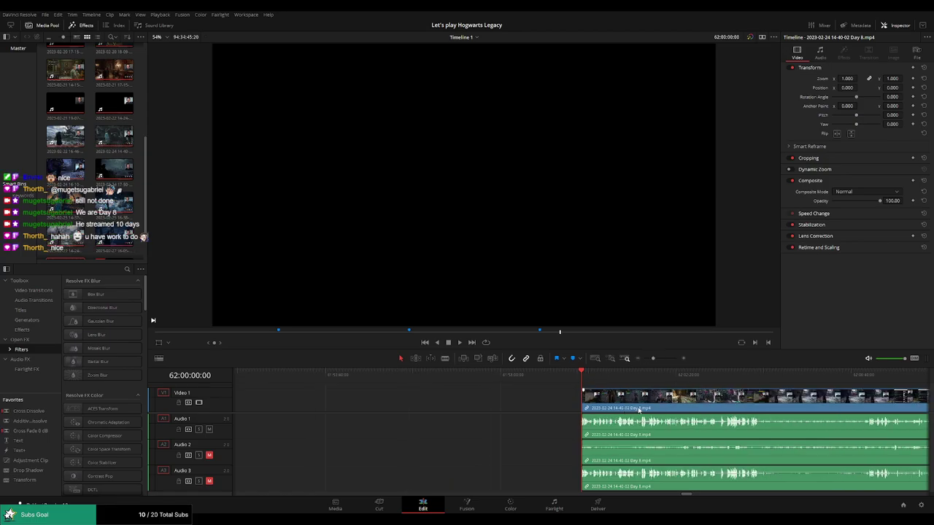
scroll(319, 414, "up", 2)
key("space")
left_click_drag(479, 374, 489, 376)
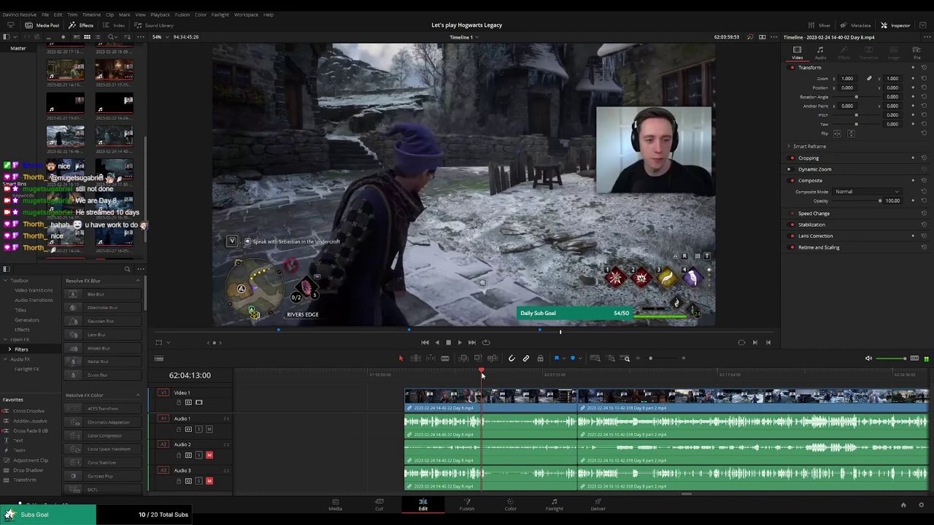
scroll(596, 394, "up", 2)
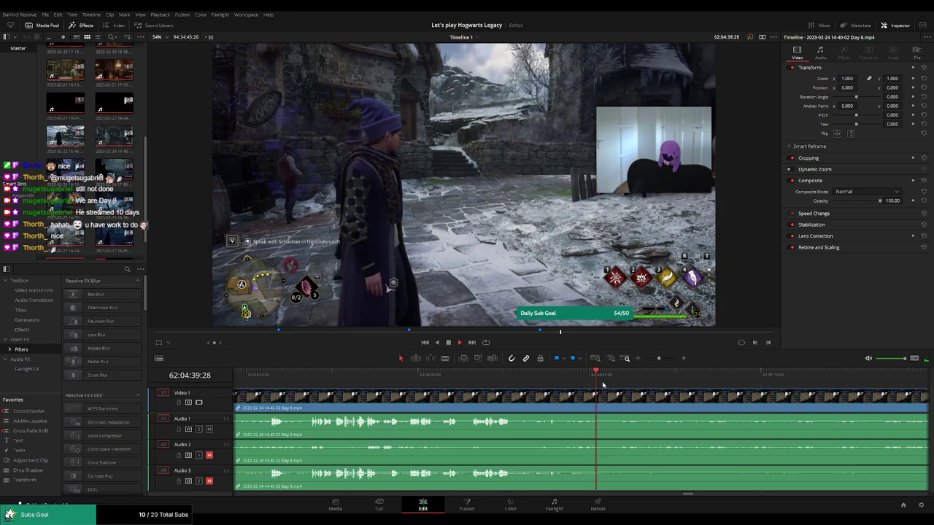
key("space")
key("b")
left_click(601, 407)
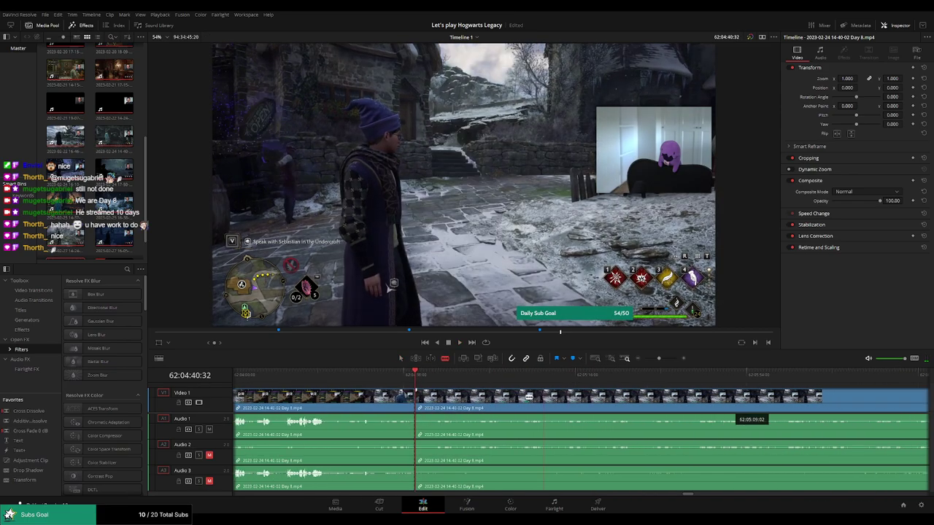
left_click_drag(428, 374, 656, 383)
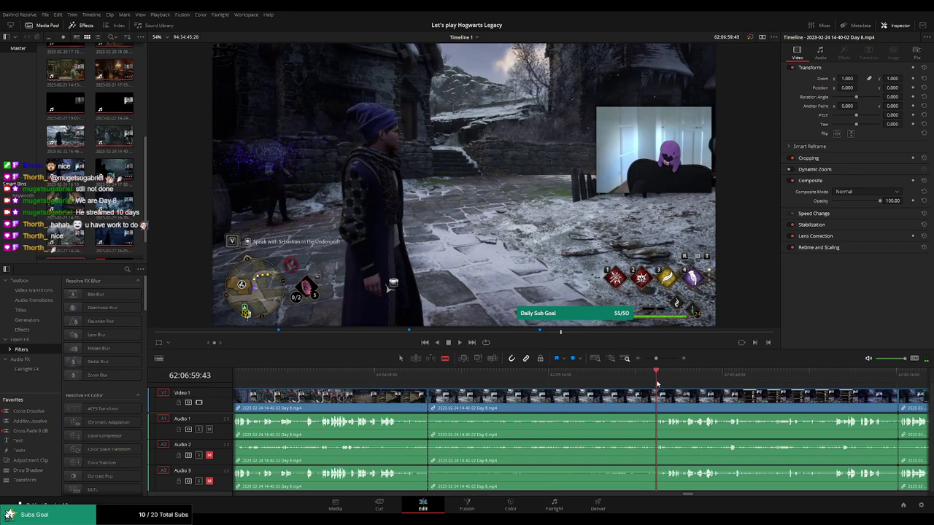
- Cut where the streamer returns, delete the empty-webcam section and close the gap
left_click(658, 399)
key("a")
left_click(598, 402)
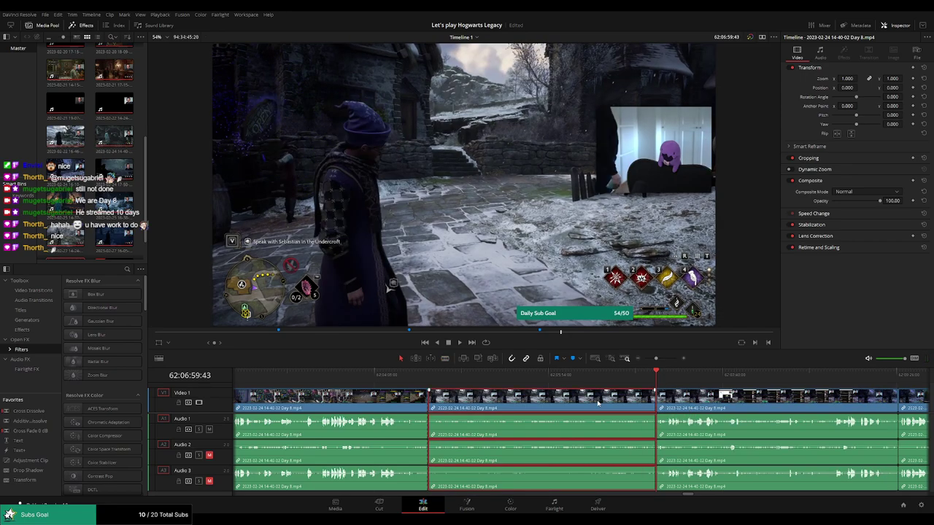
key("BackSpace")
left_click_drag(659, 403, 432, 404)
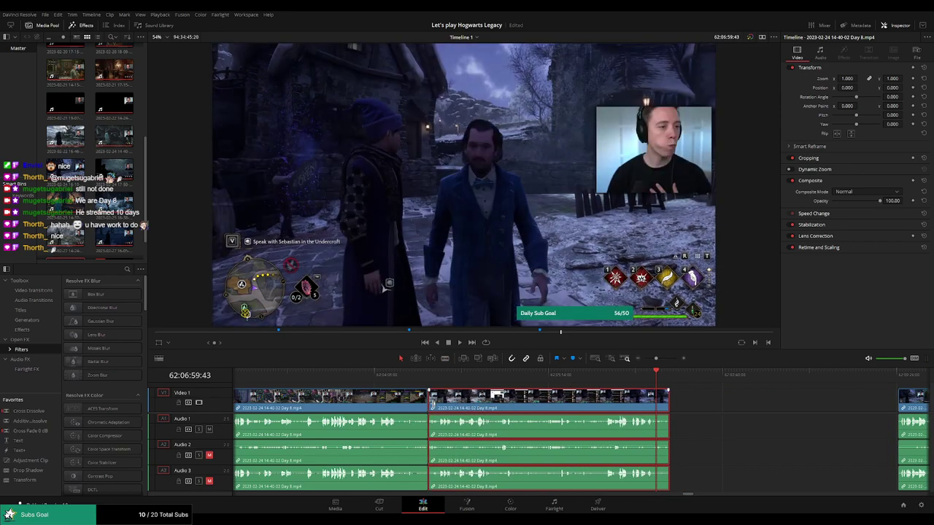
- Play across the new cut to check the edit
left_click(429, 403)
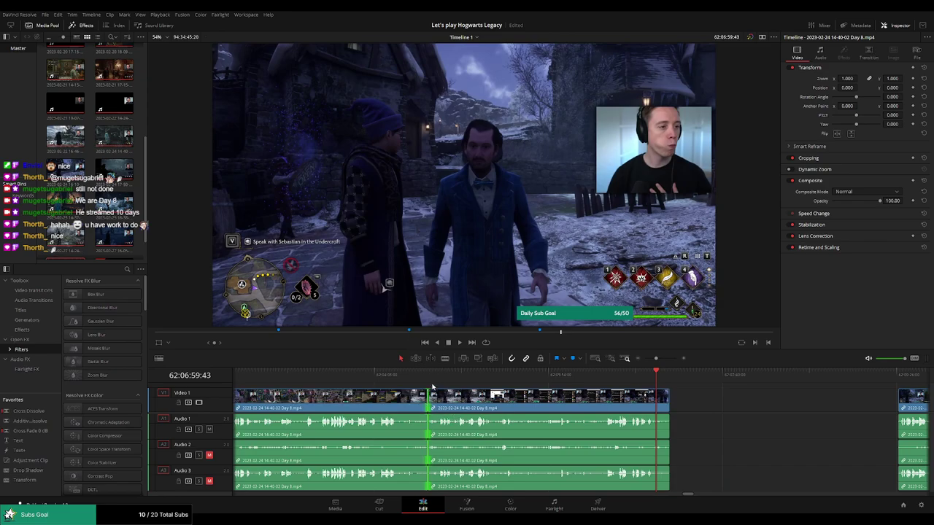
left_click(432, 387)
scroll(597, 396, "up", 2)
key("space")
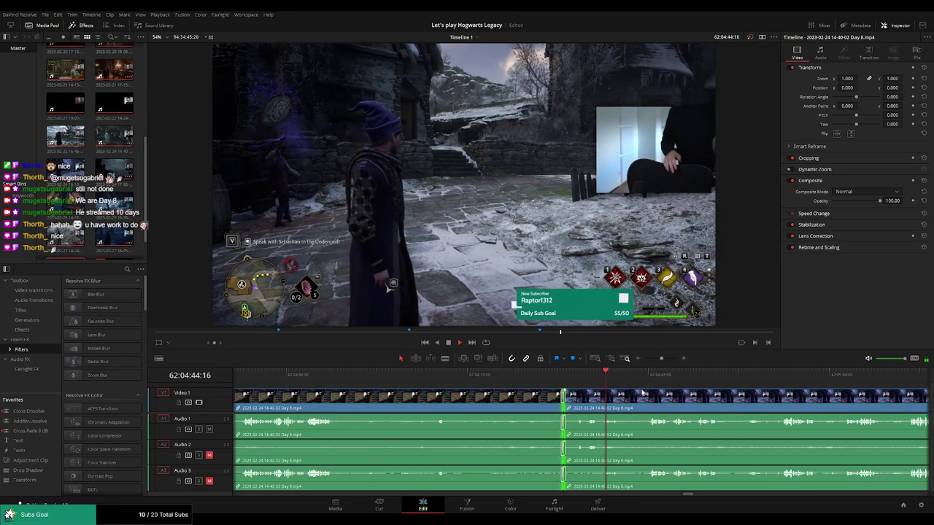
scroll(733, 389, "right", 3)
left_click(715, 375)
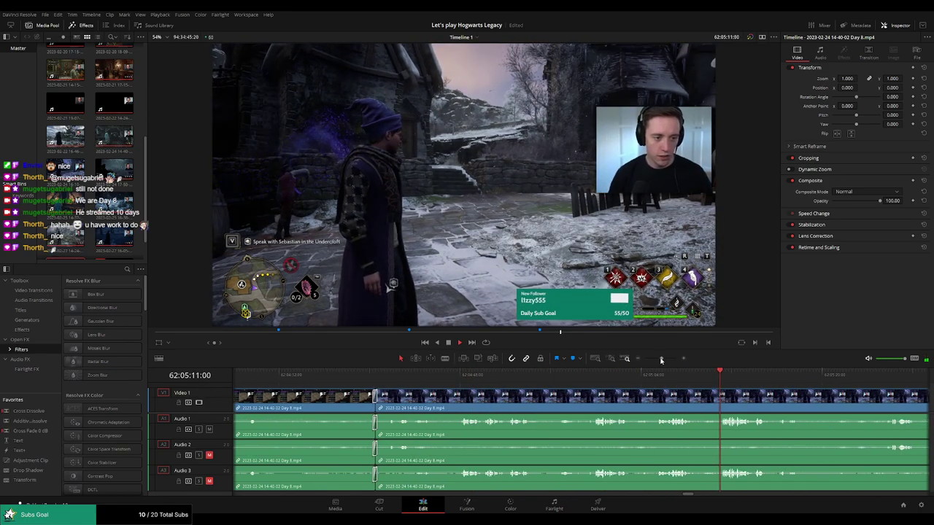
left_click_drag(661, 359, 653, 360)
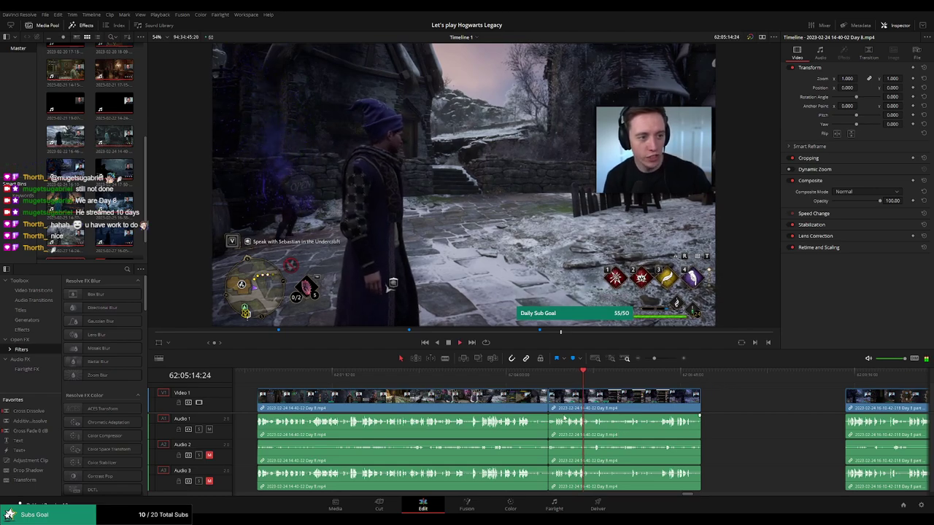
key("Home")
- Slide Day 8 part 2 left against the Day 8 clips, removing the gap
left_click(698, 376)
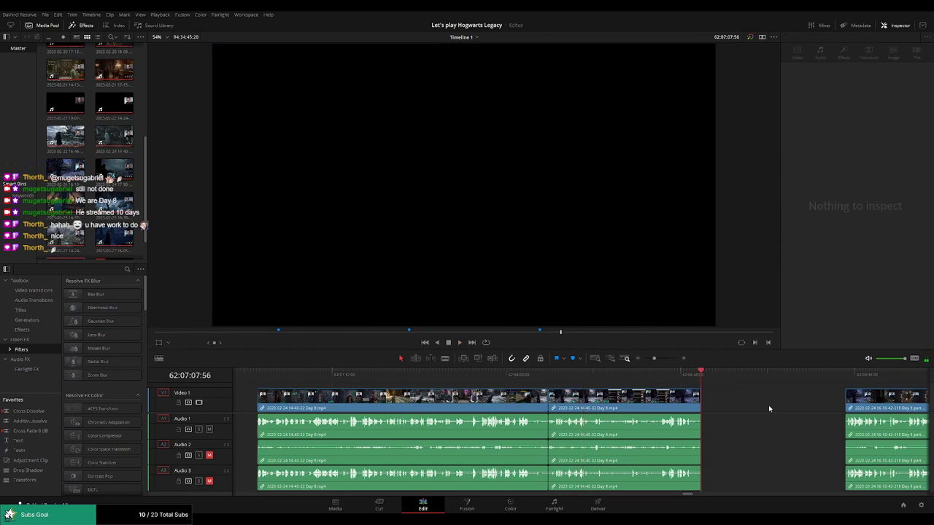
left_click(587, 403)
key("Delete")
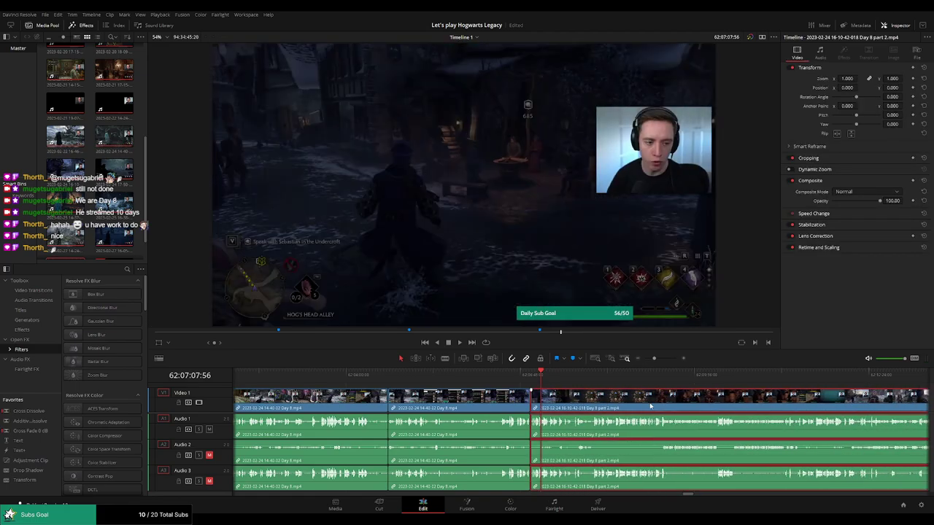
key("ctrl+z")
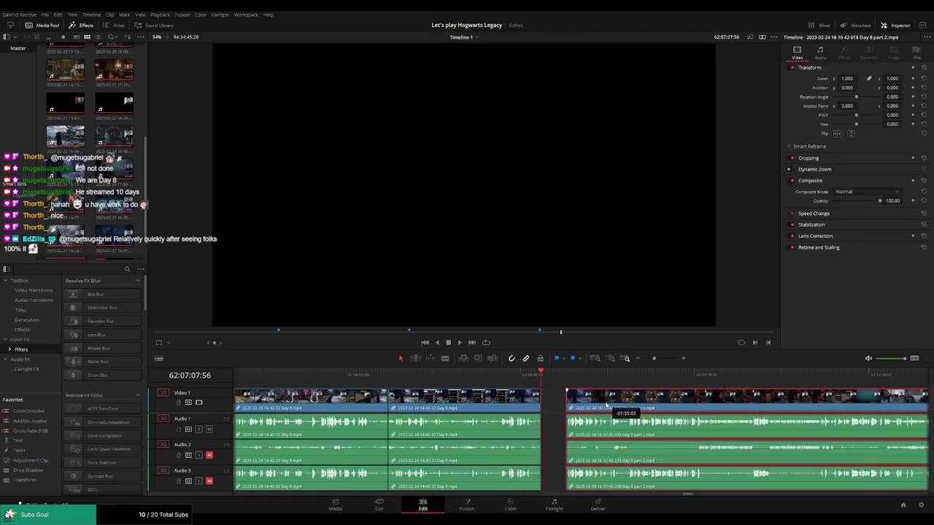
left_click_drag(733, 406, 586, 403)
- Play across the Day 8 part 2 join to check it
scroll(583, 406, "left", 2)
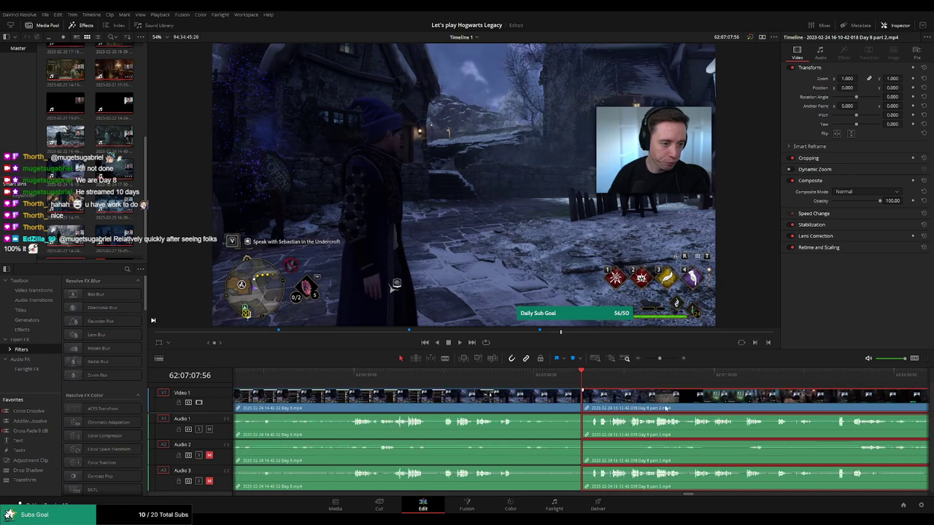
left_click(503, 376)
key("space")
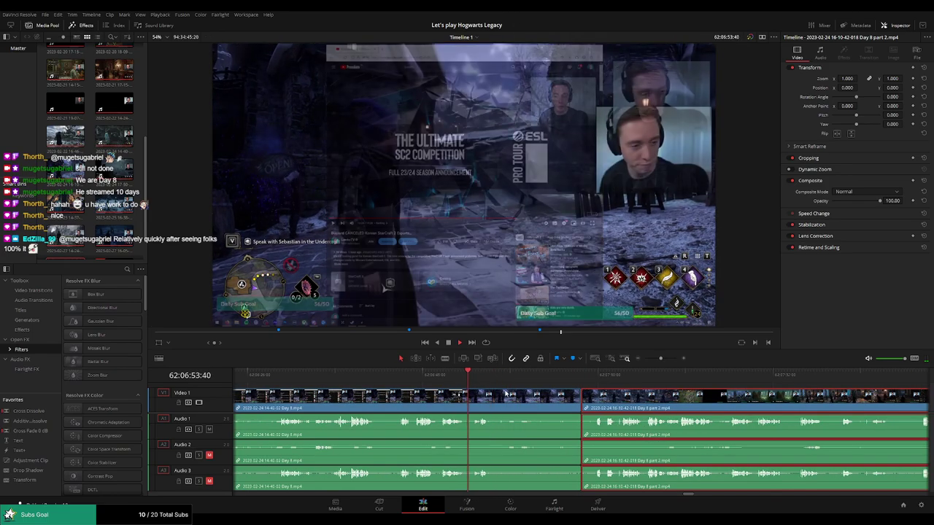
scroll(501, 397, "right", 2)
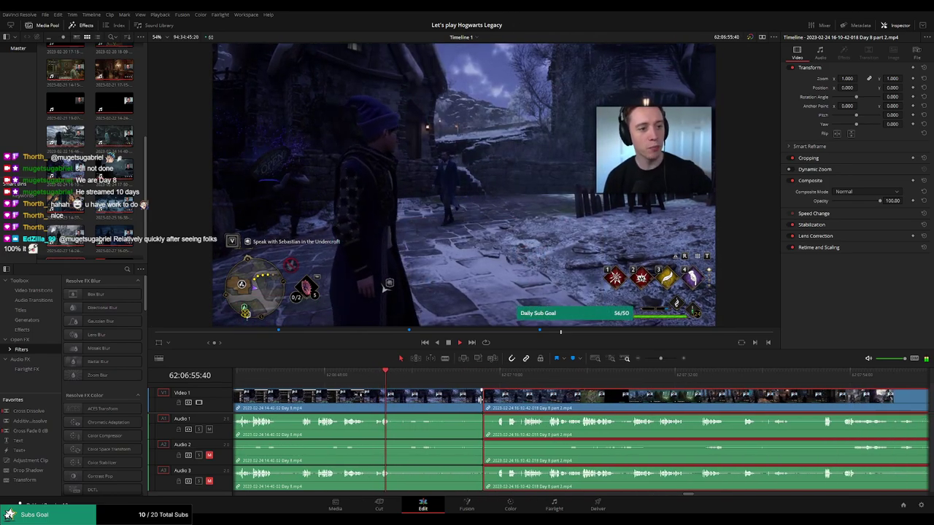
key("ctrl+shift+a")
left_click(478, 375)
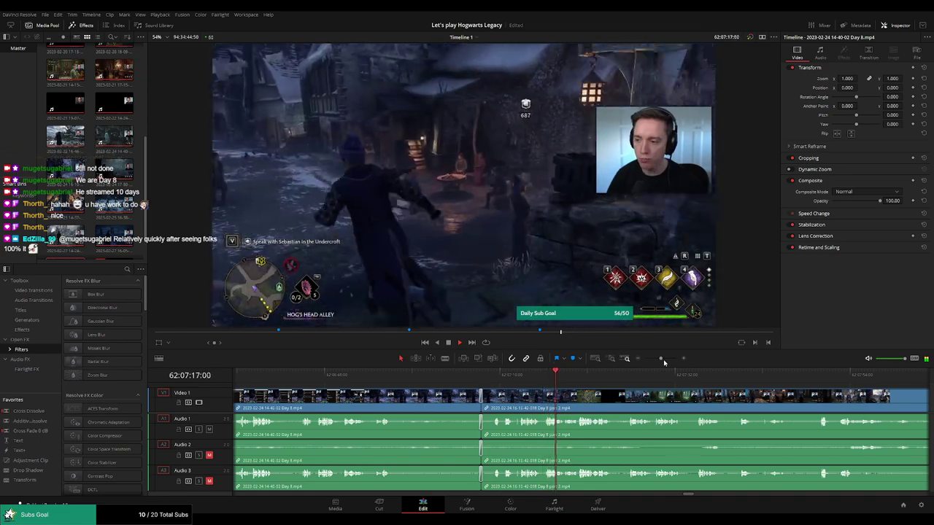
- Scrub ahead and play a later dialogue section of Day 8 part 2
left_click_drag(660, 360, 645, 359)
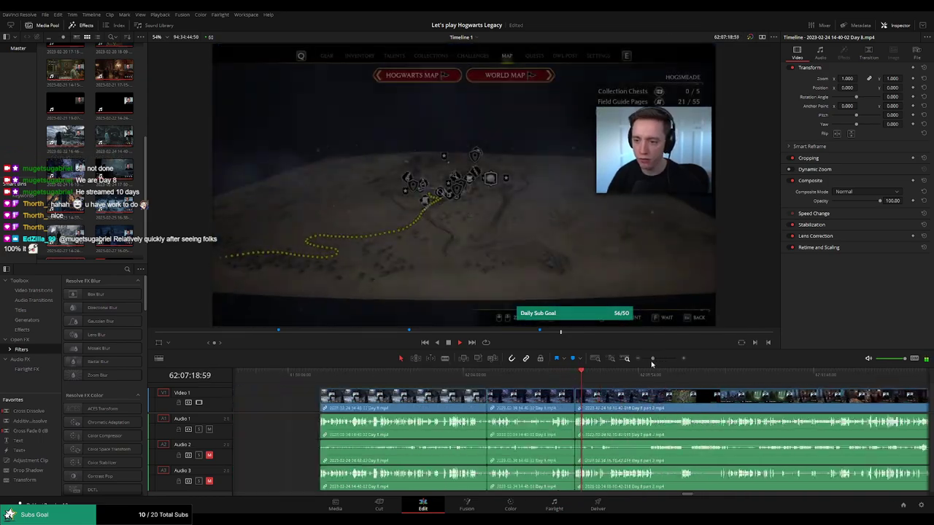
scroll(516, 400, "right", 3)
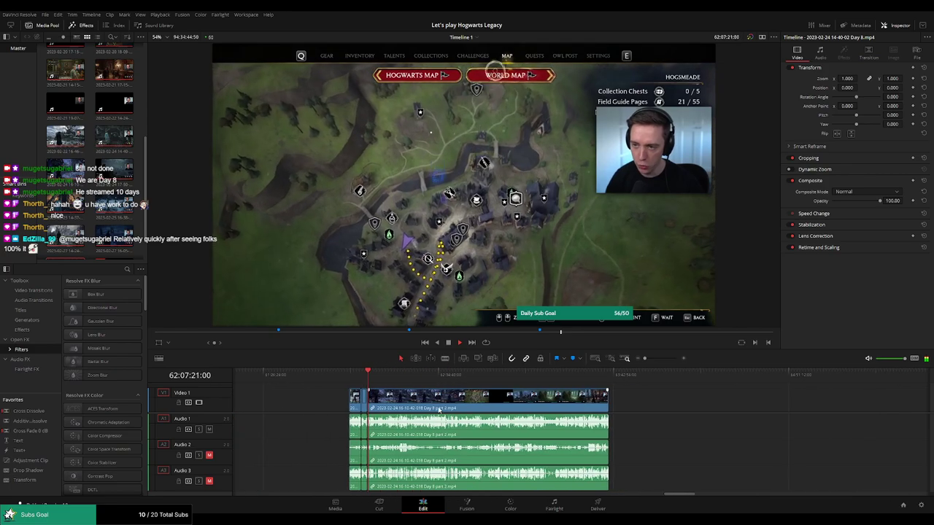
scroll(431, 405, "right", 2)
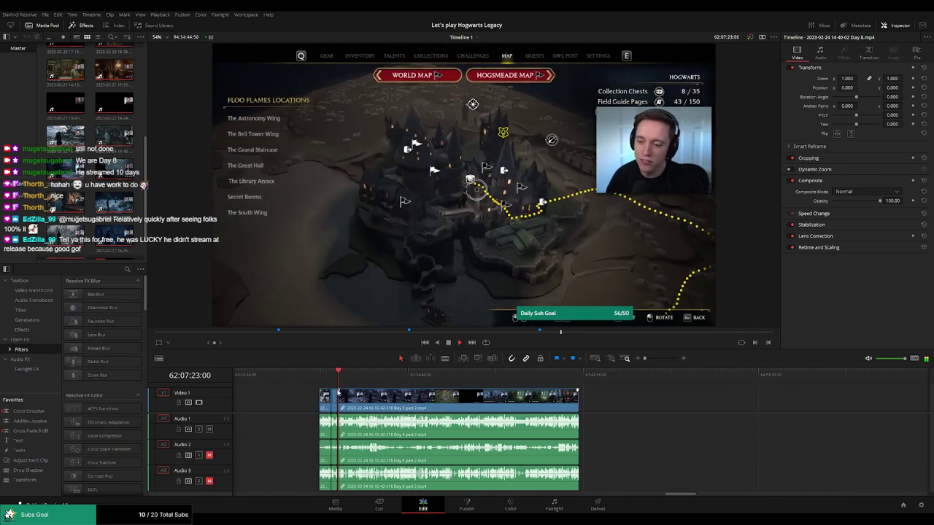
left_click(348, 375)
left_click_drag(349, 377, 454, 389)
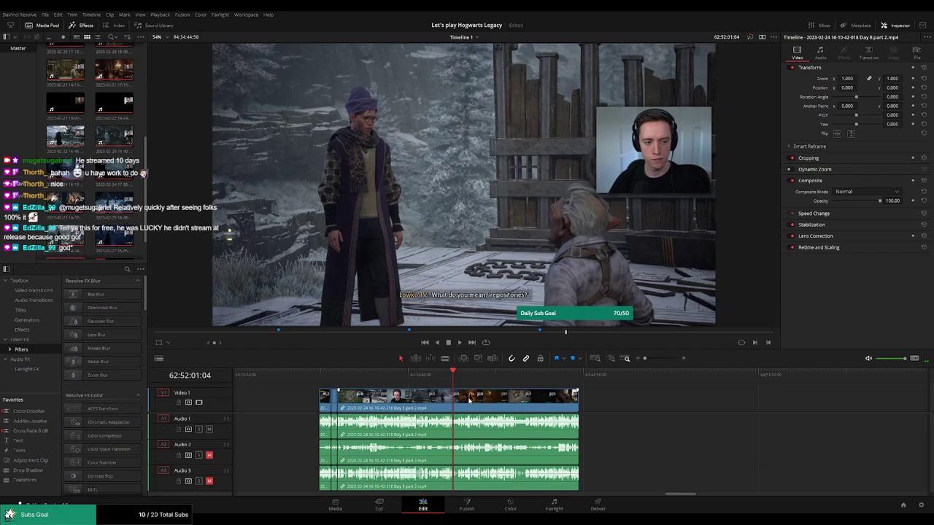
key("space")
scroll(588, 405, "up", 5)
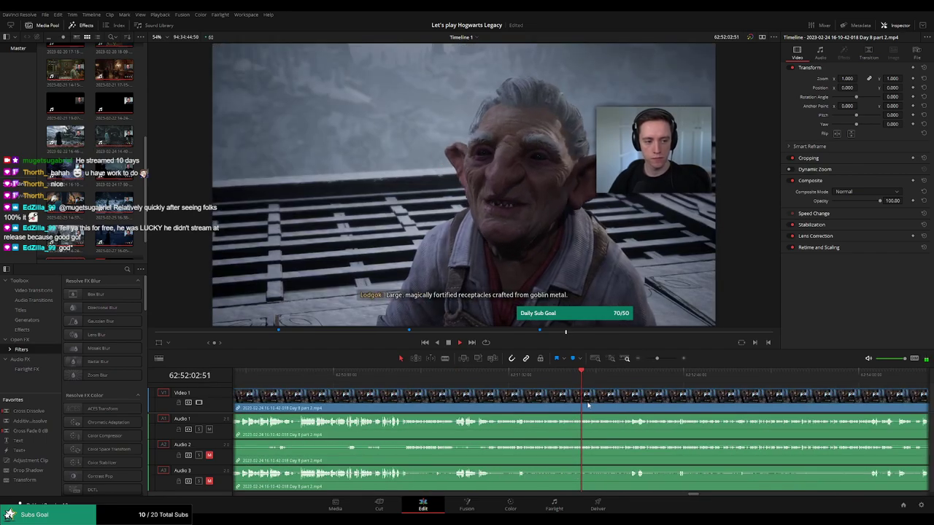
- Rewatch the dialogue and place the playhead at 62:51:09:01 for the cut
left_click(479, 377)
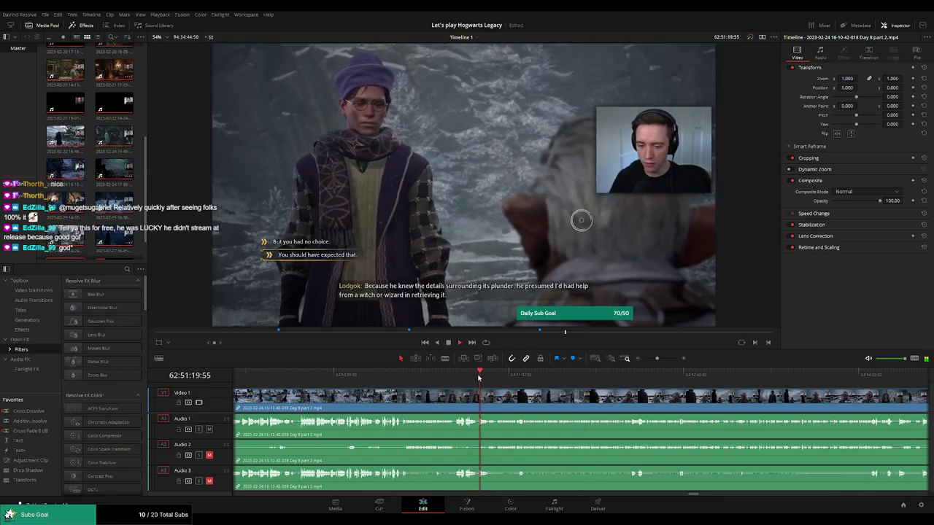
left_click(458, 378)
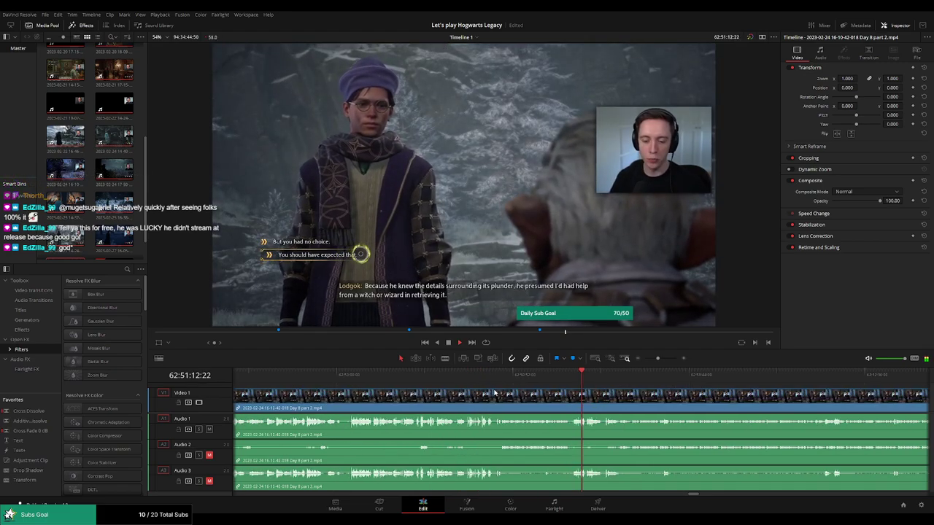
scroll(581, 393, "up", 4)
left_click(544, 392)
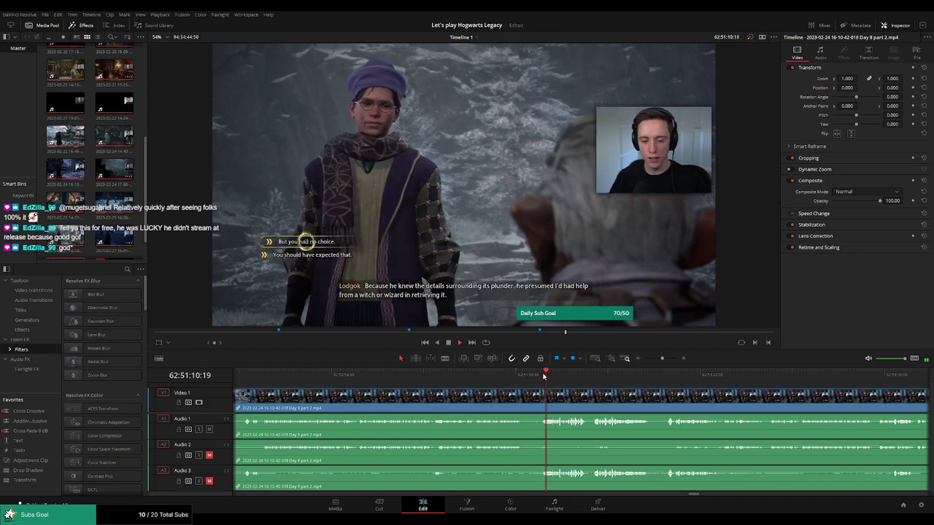
scroll(544, 391, "up", 1)
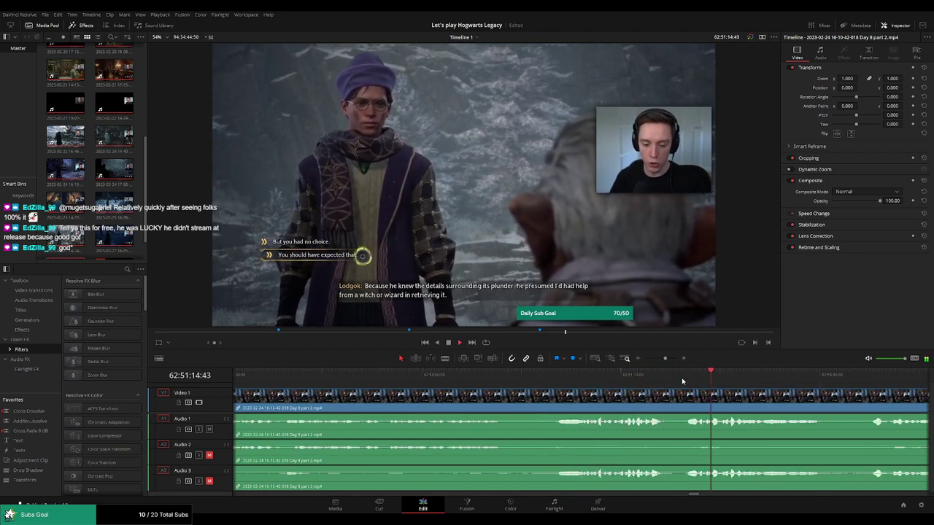
left_click(840, 395)
scroll(559, 385, "up", 1)
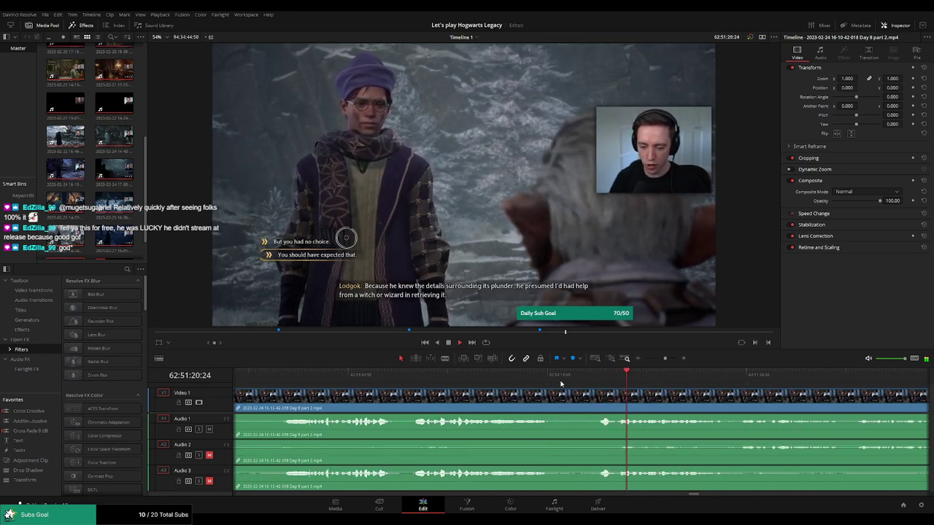
scroll(488, 384, "up", 1)
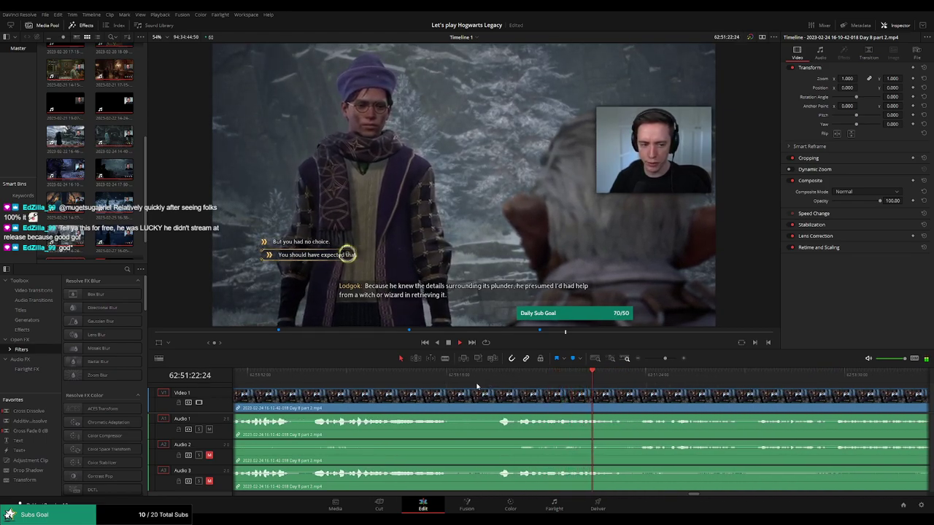
scroll(342, 398, "left", 2)
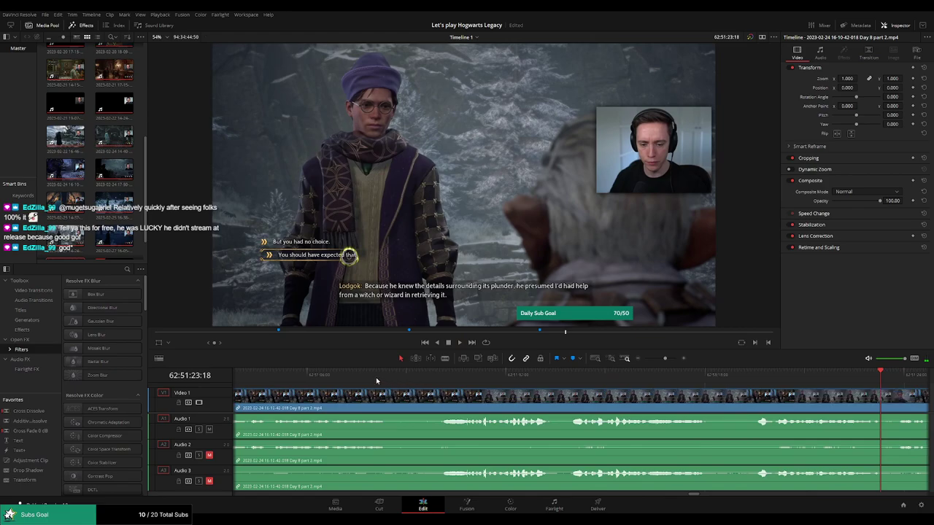
left_click(303, 395)
left_click_drag(479, 375, 407, 384)
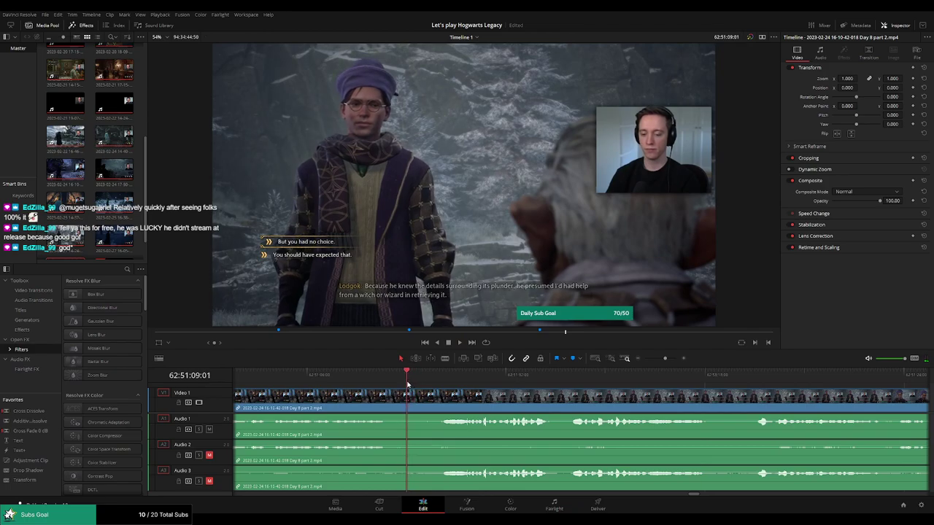
- Blade at 62:51:09:00 and add fades on Audio 1, 2 and 3 across the cut
key("ctrl+b")
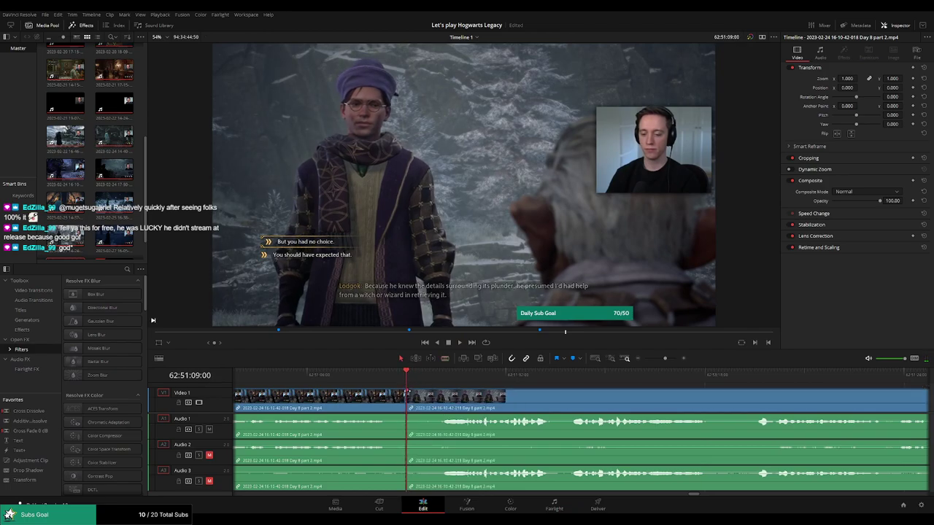
left_click_drag(437, 399, 440, 394)
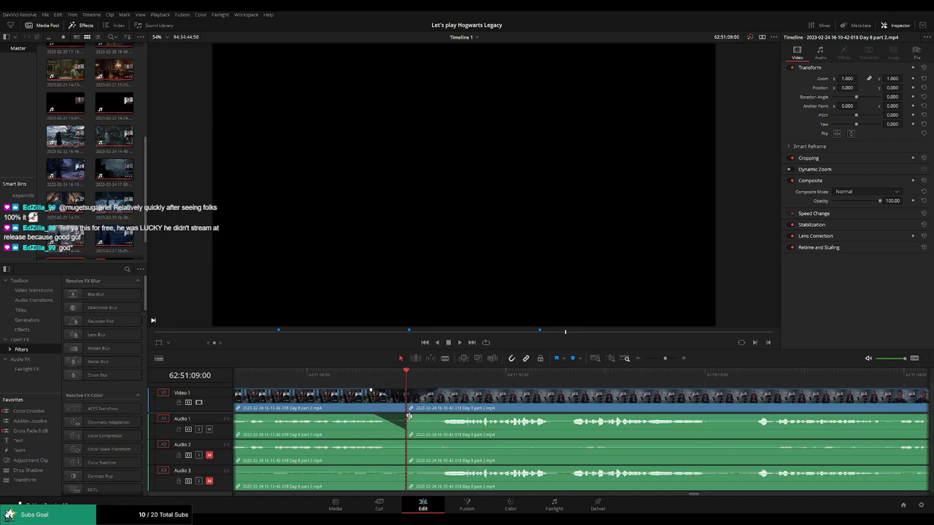
left_click_drag(409, 416, 445, 418)
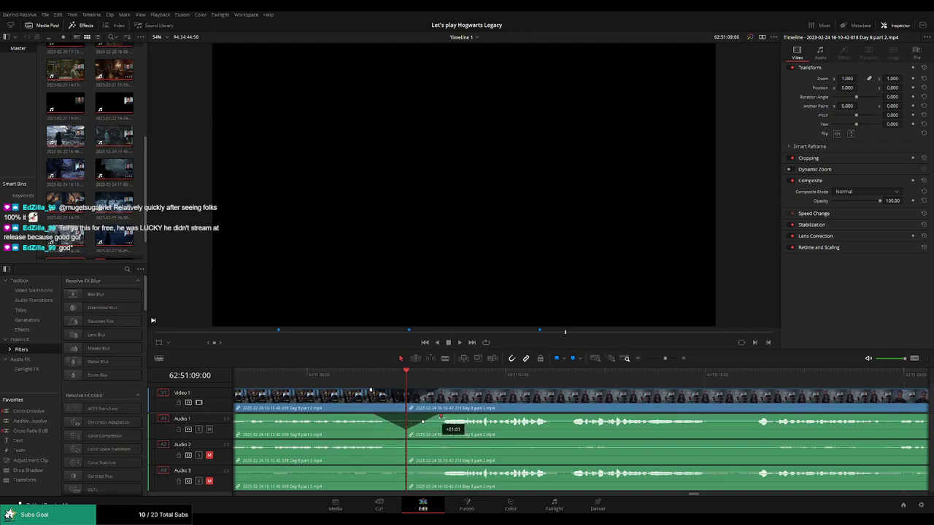
left_click_drag(405, 442, 370, 442)
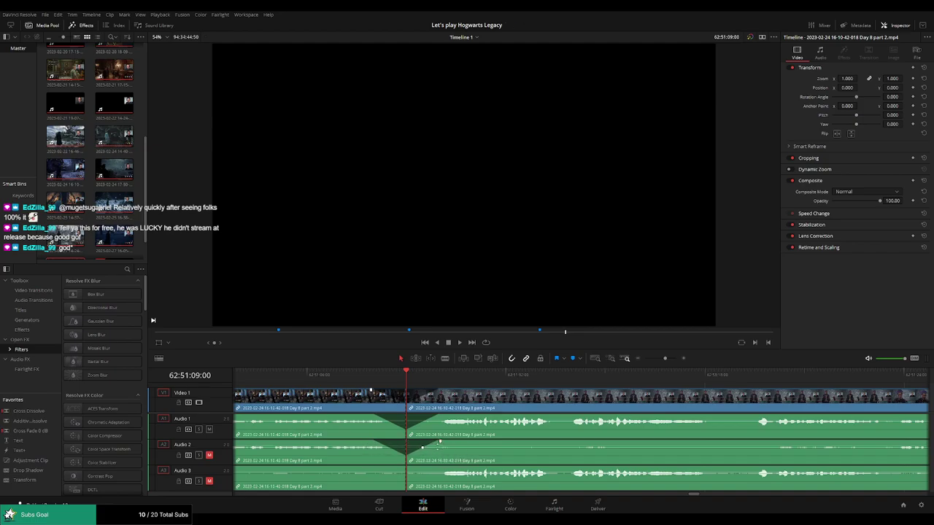
left_click_drag(397, 468, 365, 469)
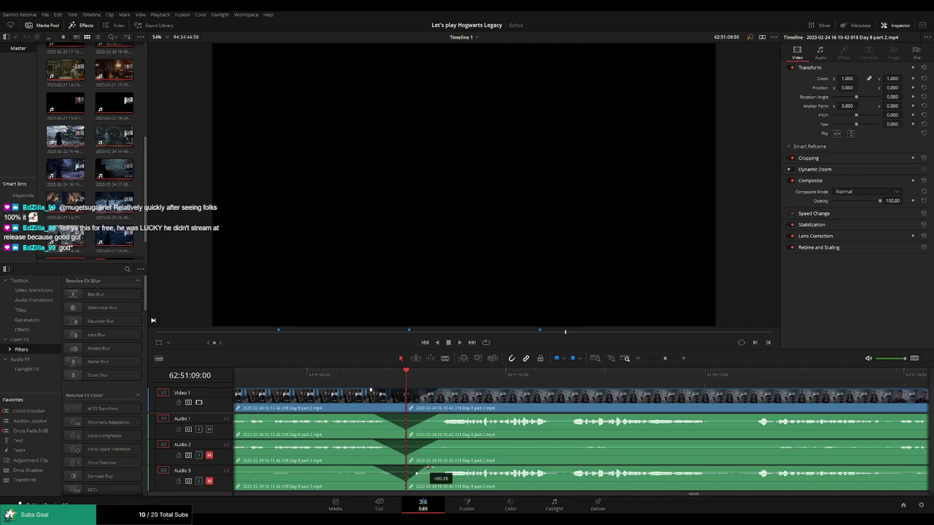
key("space")
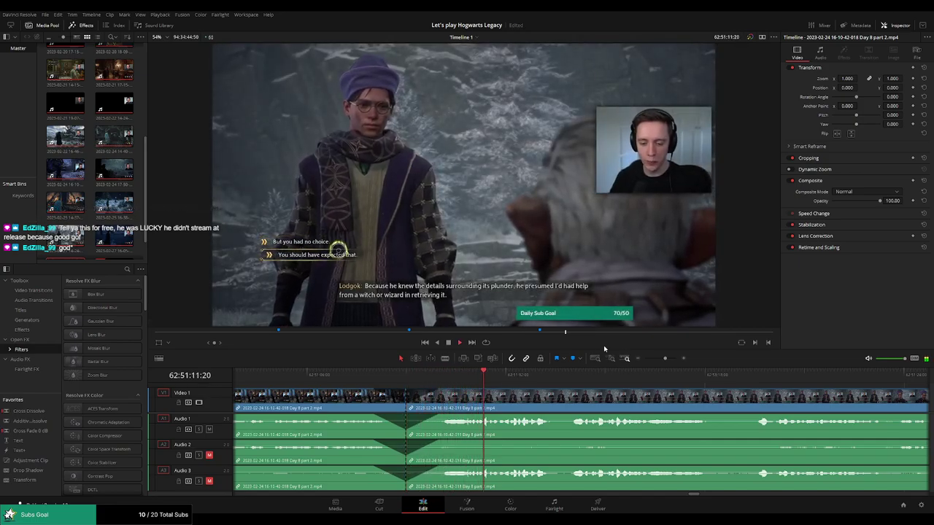
left_click_drag(665, 359, 644, 359)
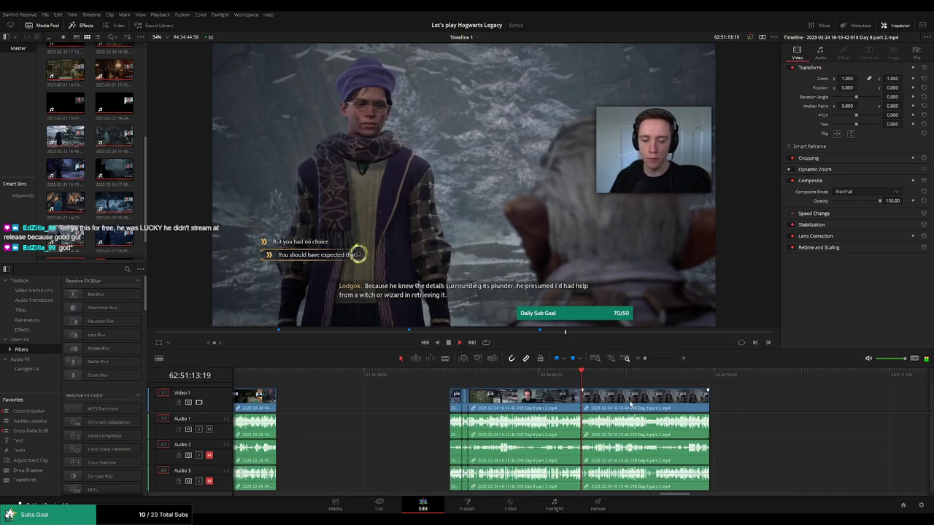
- Slide the second clip left so it closes the gap after the first clip
left_click(328, 381)
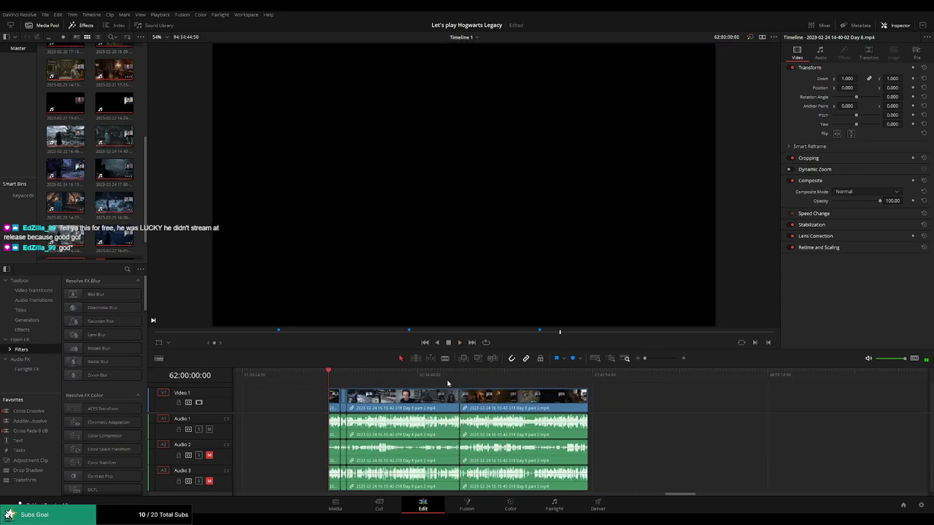
scroll(600, 403, "right", 5)
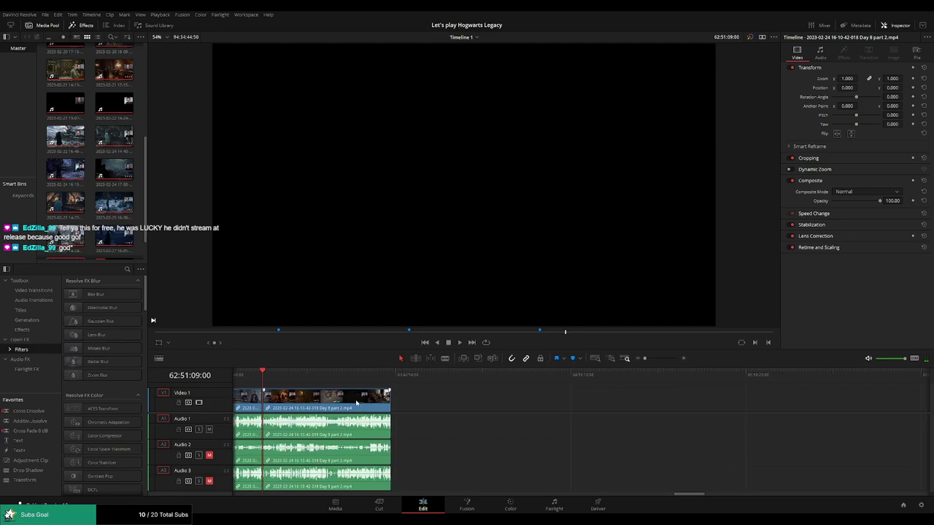
left_click_drag(350, 400, 608, 400)
left_click(387, 404)
left_click(348, 400)
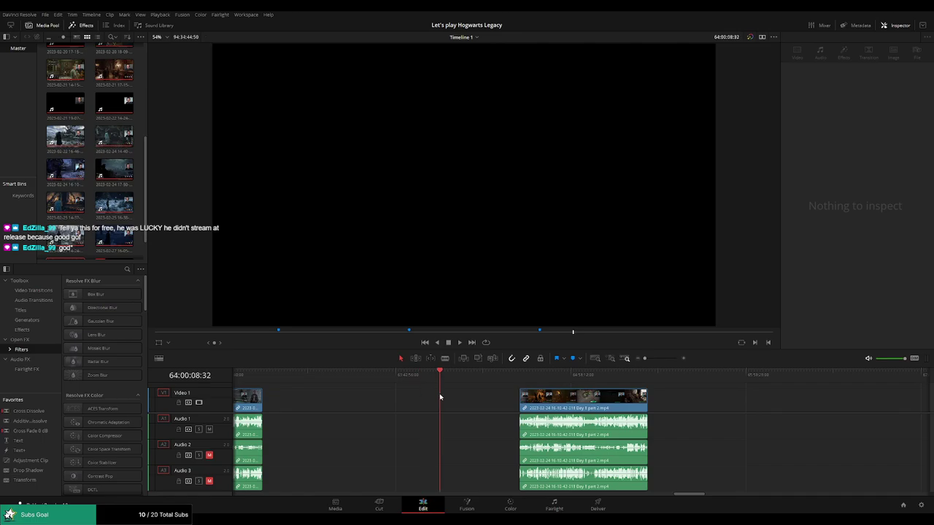
left_click_drag(529, 406, 447, 405)
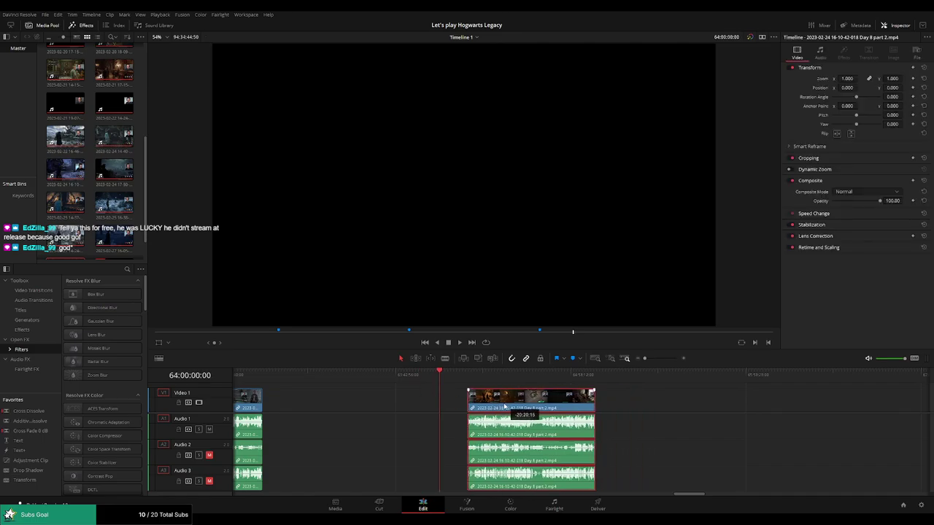
- Append the Day 8 part 3 recording after the last clip with F10 and review the join
scroll(496, 396, "right", 2)
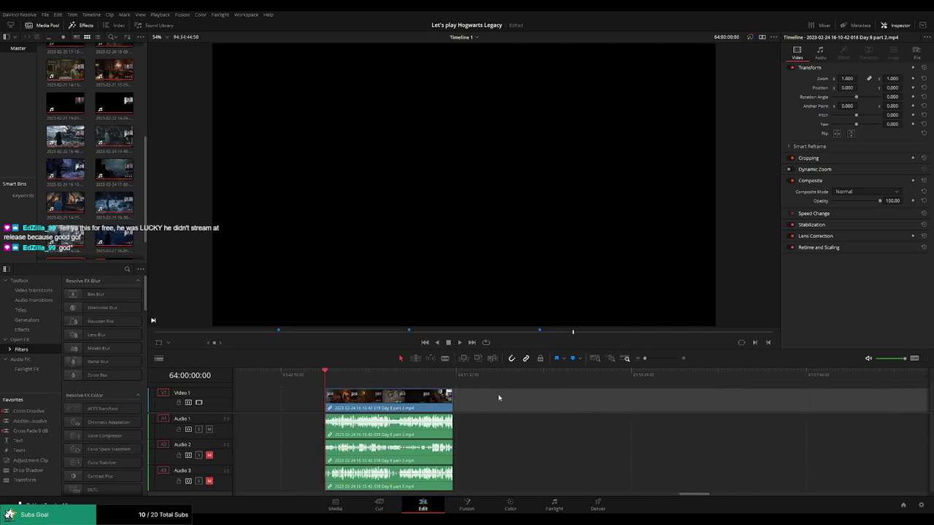
key("space")
left_click(376, 379)
left_click_drag(376, 382, 455, 390)
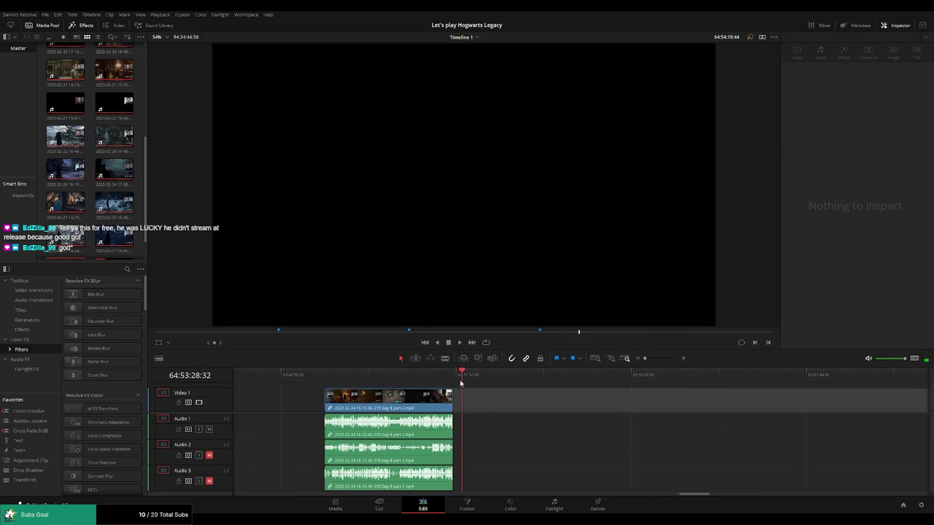
scroll(516, 397, "right", 5)
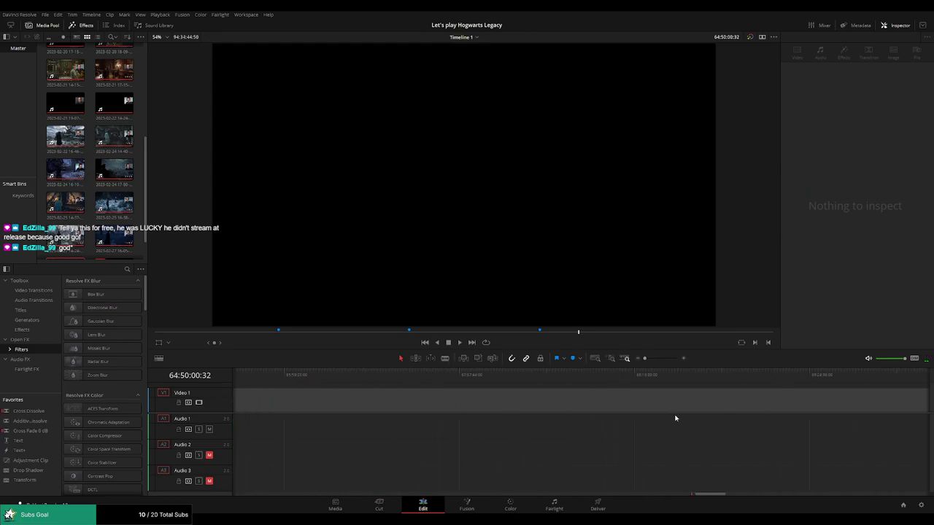
scroll(570, 403, "right", 2)
scroll(472, 398, "left", 6)
scroll(585, 404, "left", 1)
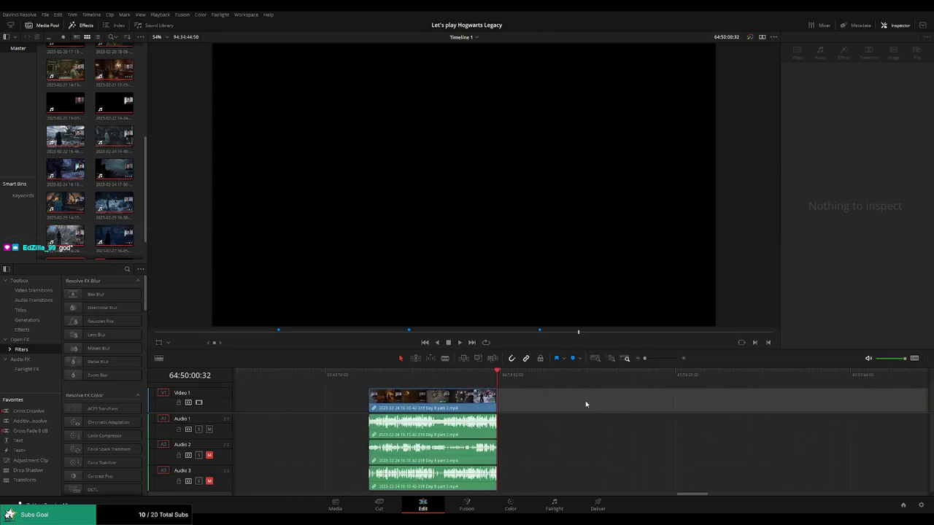
key("F10")
key("shift+z")
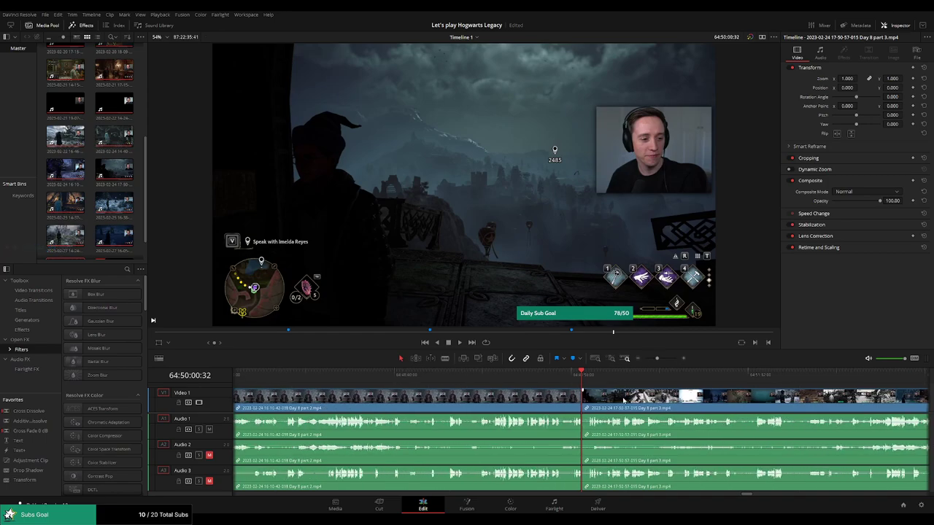
scroll(603, 398, "up", 1)
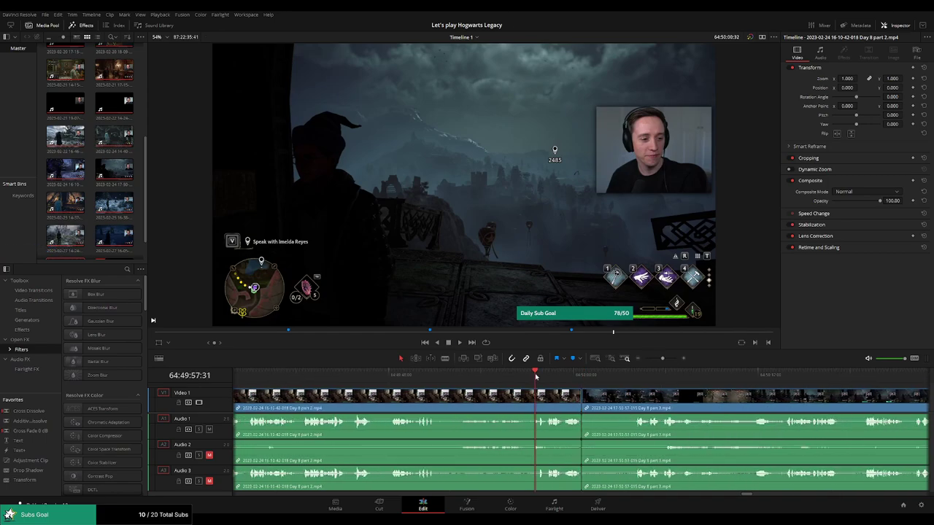
key("space")
- Blade part 2 at its new end, delete the tail, and slide part 3 left to join it
scroll(521, 398, "right", 2)
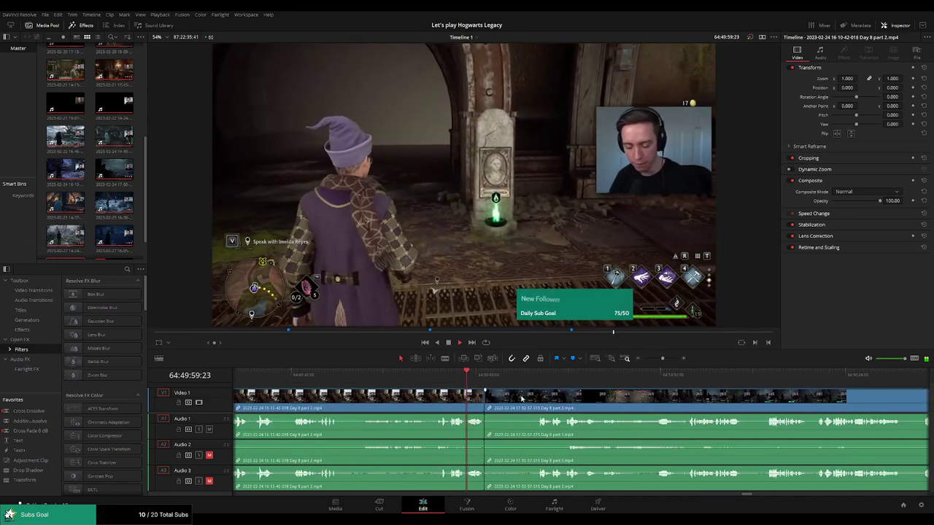
scroll(521, 397, "up", 1)
left_click(499, 376)
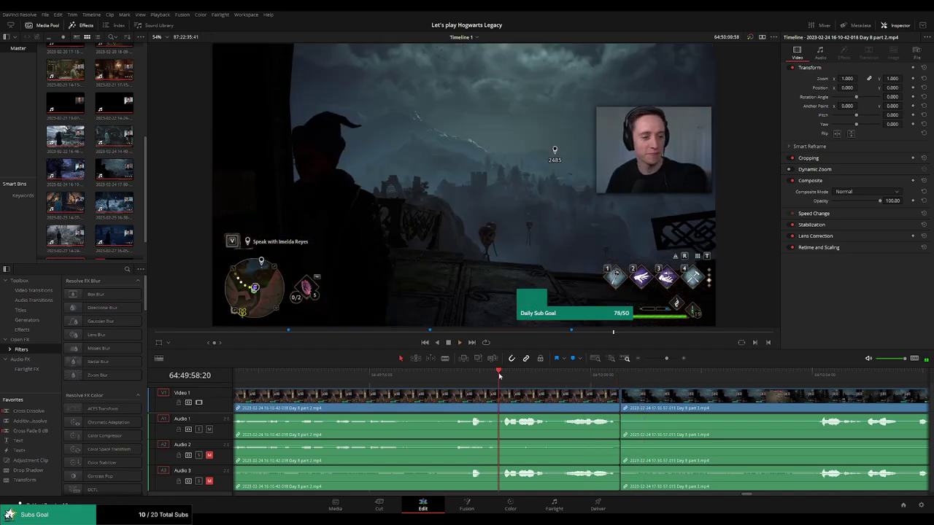
left_click_drag(500, 376, 560, 381)
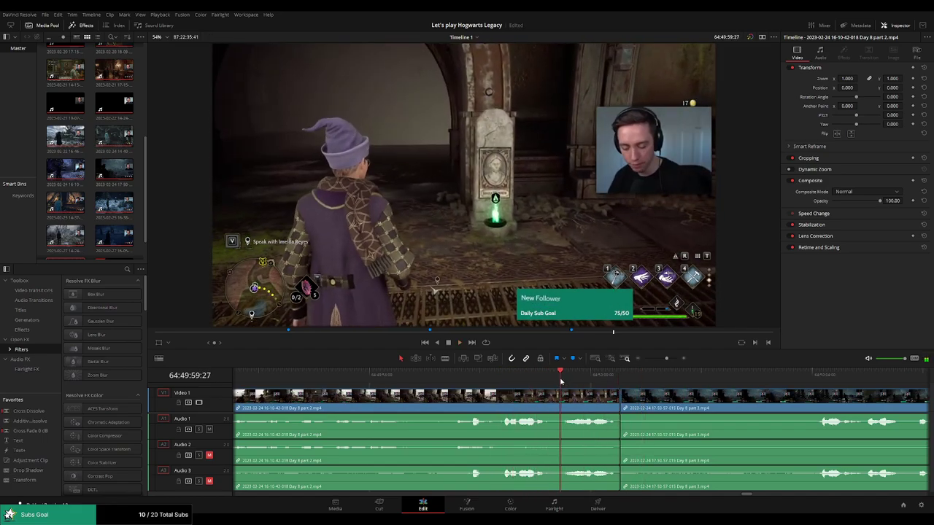
key("ctrl+b")
left_click(587, 405)
key("Delete")
left_click_drag(644, 409, 580, 412)
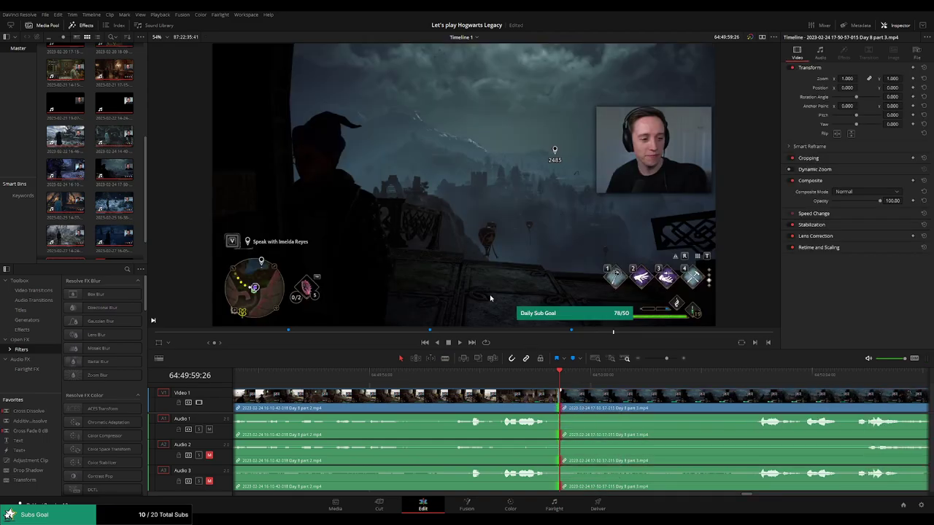
- Play back and scrub through the edit to review the part 2 to part 3 join
key("space")
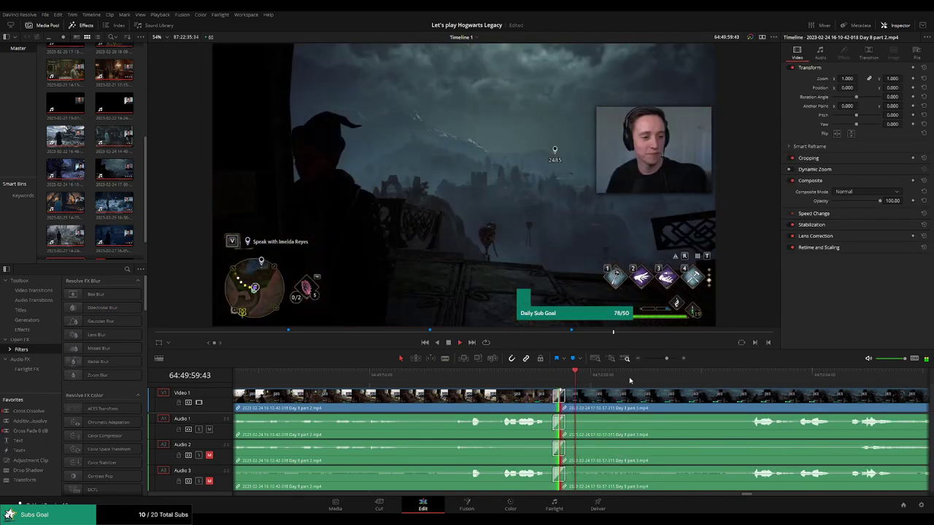
left_click(738, 376)
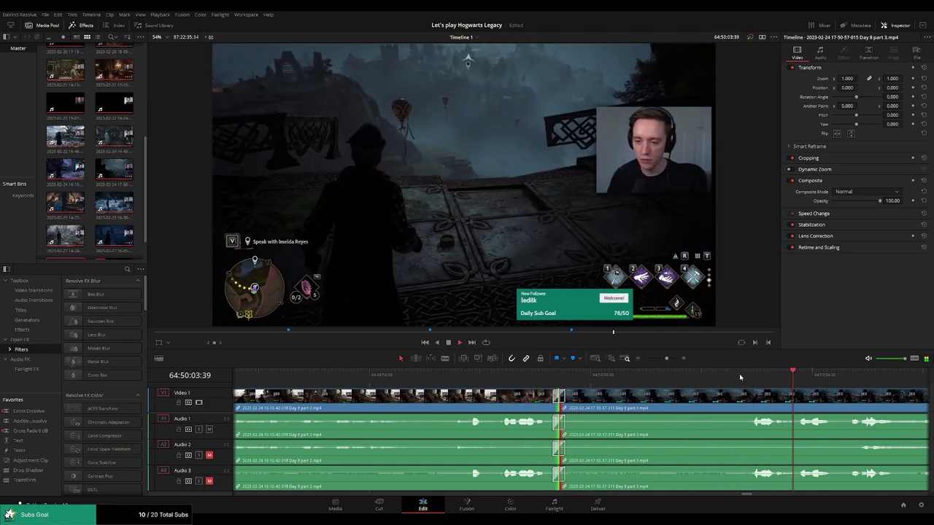
left_click_drag(667, 358, 636, 359)
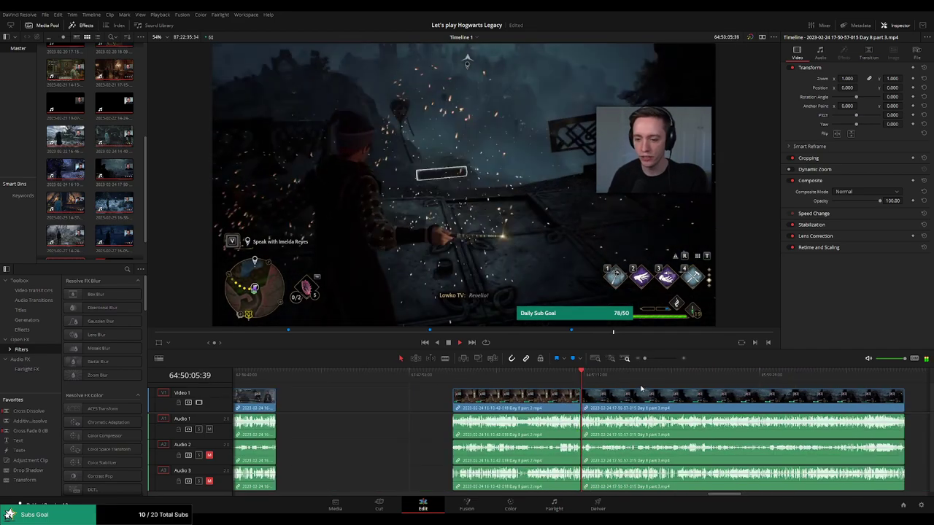
key("shift+z")
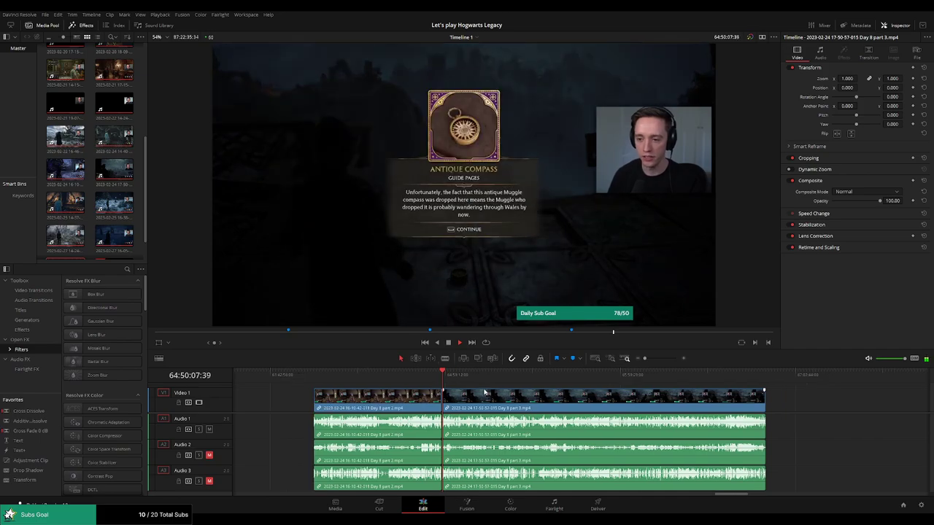
key("Home")
mouse_move(406, 385)
left_mouse_down()
mouse_move(322, 383)
mouse_move(451, 383)
left_mouse_up()
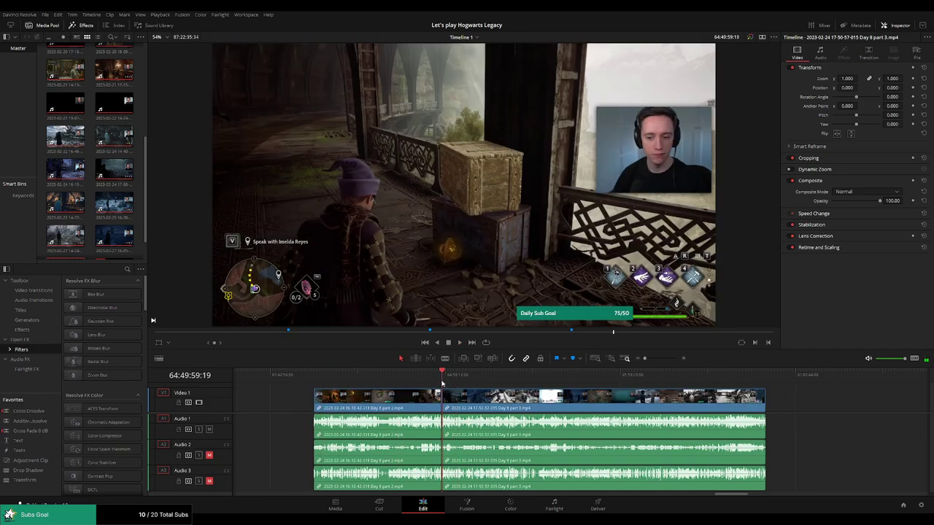
key("ctrl+equal")
- Split every track of the part 3 clip at 64:52:02:00 with the Blade tool
left_click(371, 376)
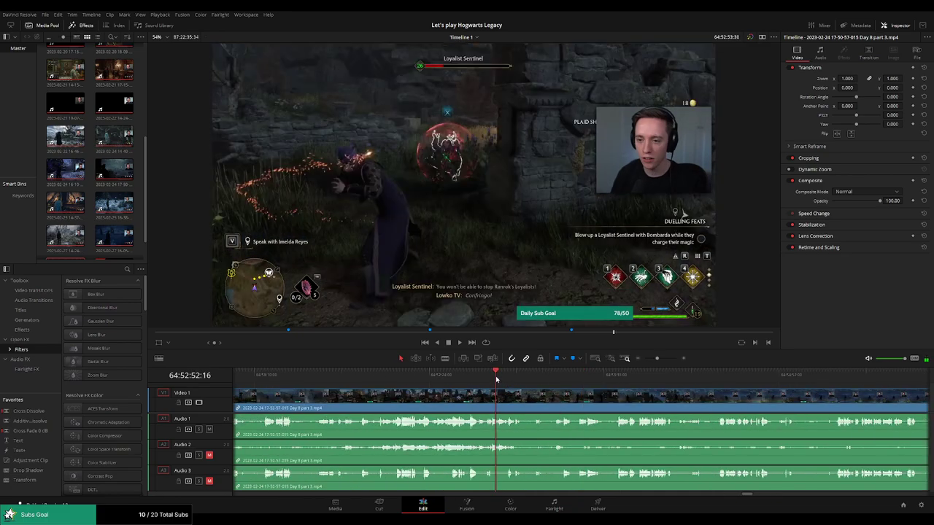
key("space")
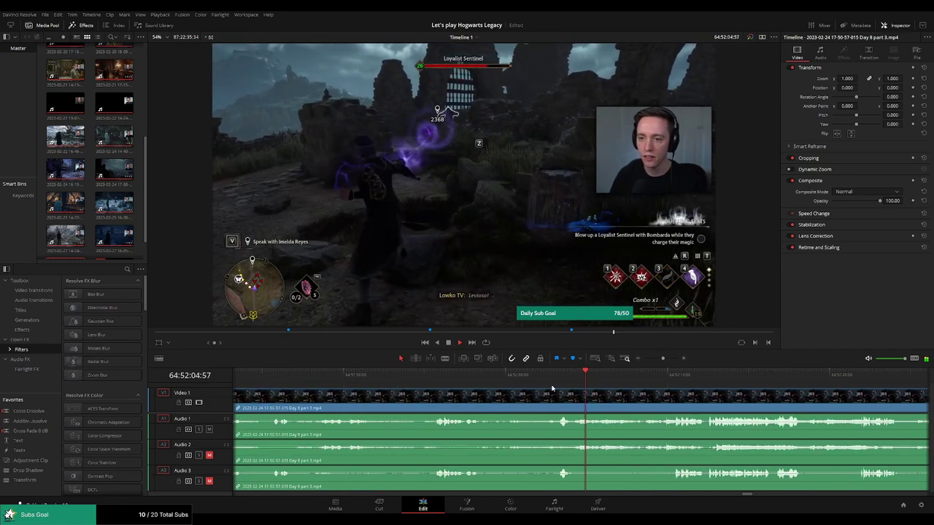
left_click(523, 375)
left_click_drag(523, 378, 497, 378)
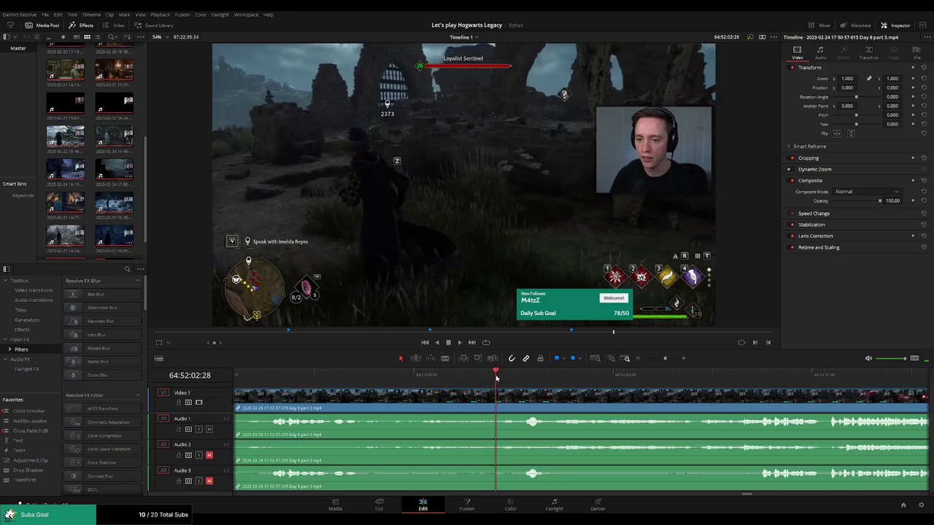
left_click_drag(496, 378, 481, 378)
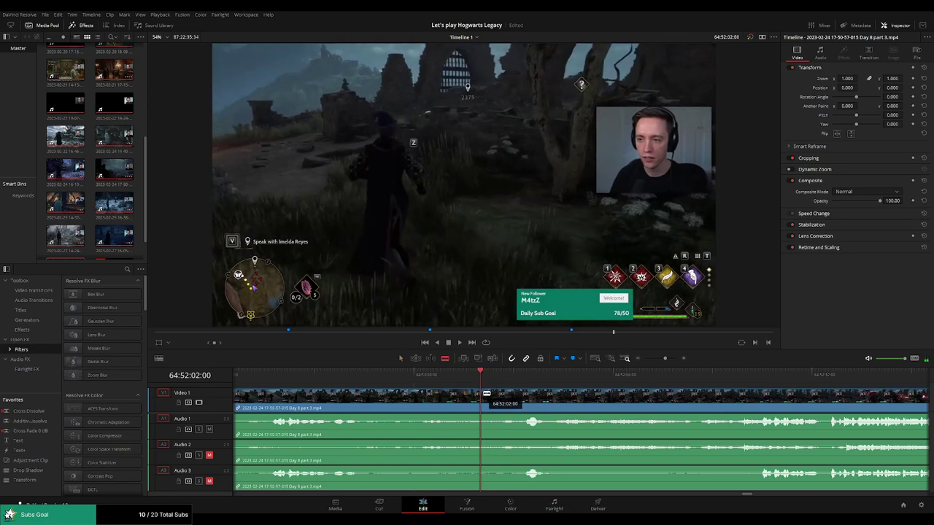
left_click(482, 394)
key("a")
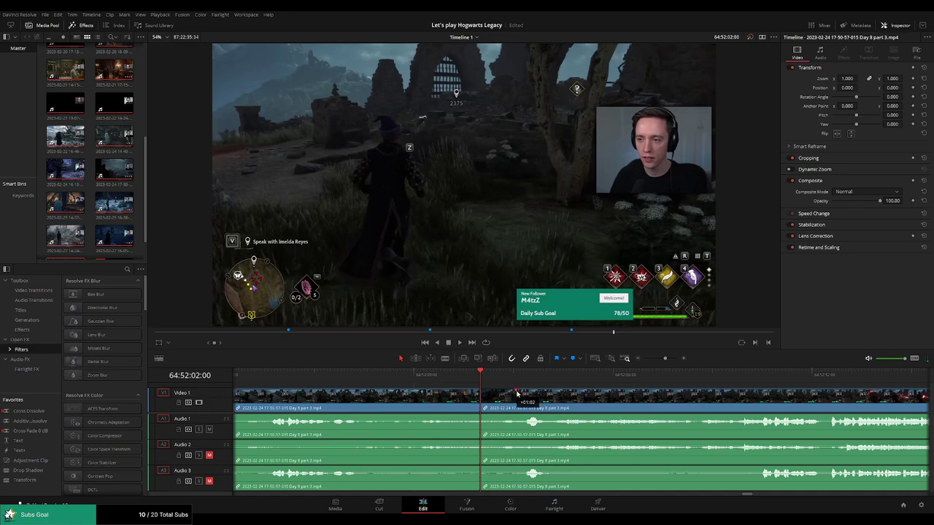
- Drag audio fades across the 64:52:02:00 cut on Audio 1 and Audio 2, then play through it
left_click_drag(515, 394, 516, 394)
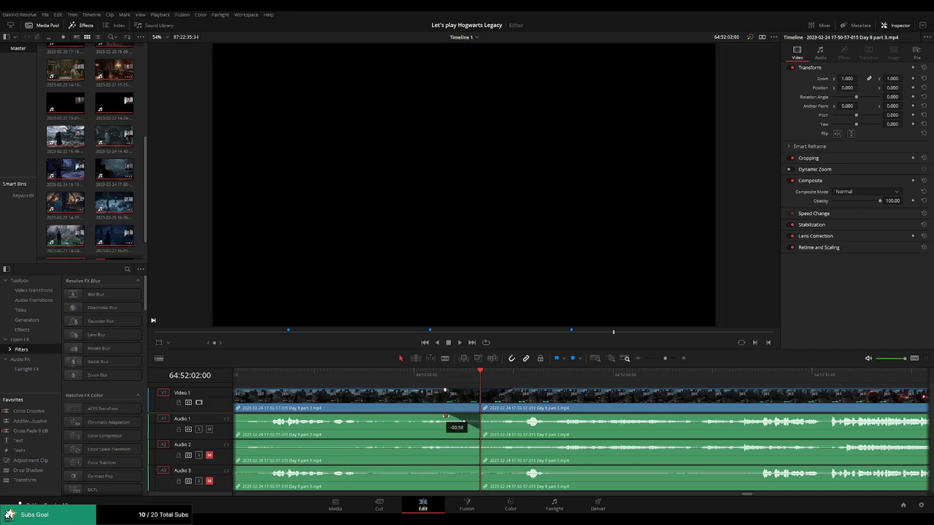
left_click_drag(482, 414, 492, 415)
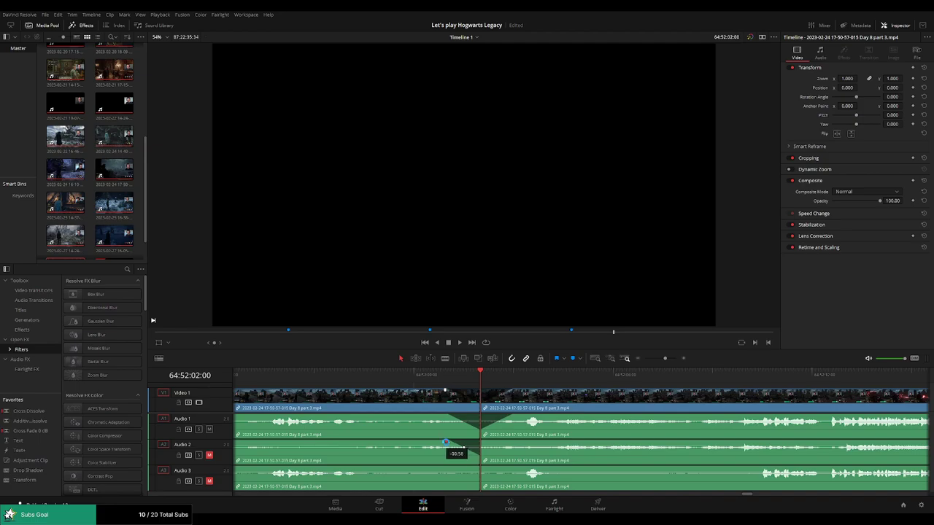
left_click_drag(481, 442, 509, 443)
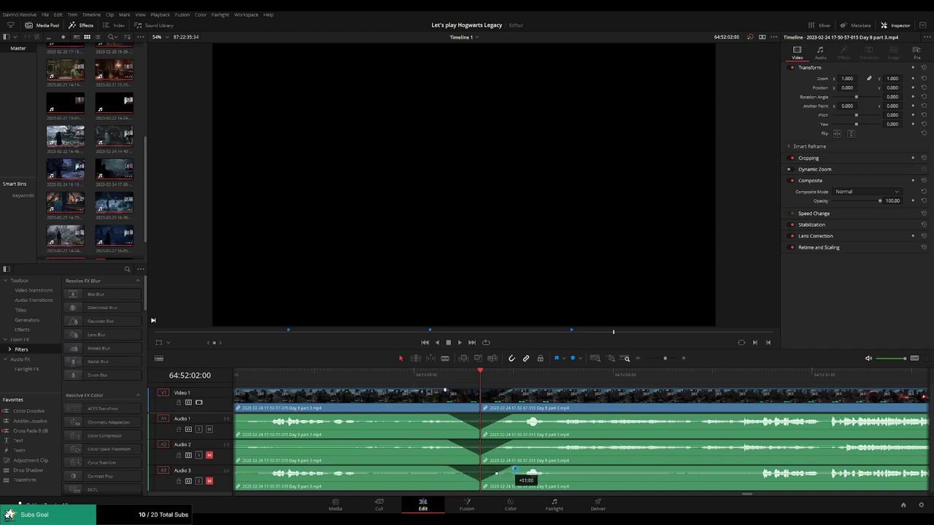
key("space")
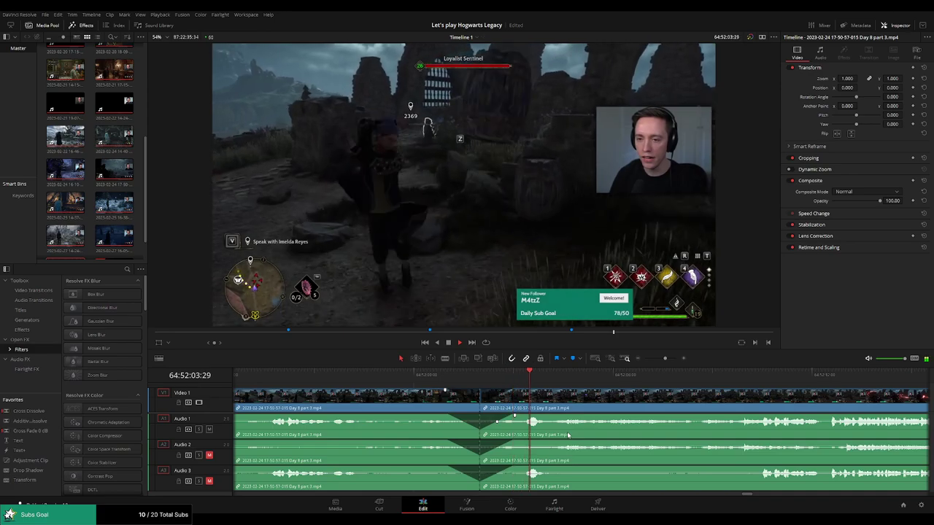
- Drag the later Day 8 part 3 piece along Video 1 so it starts at 66:00:00:00
scroll(620, 412, "down", 3)
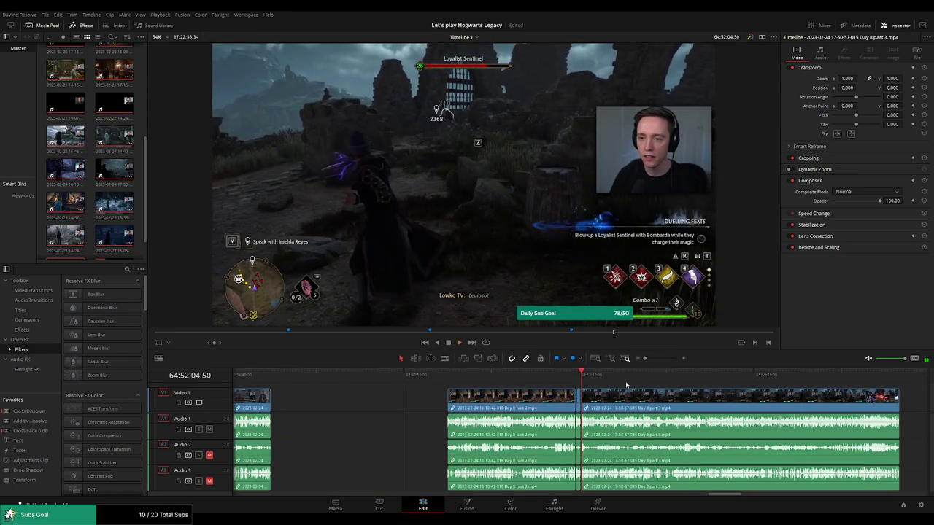
scroll(521, 400, "right", 2)
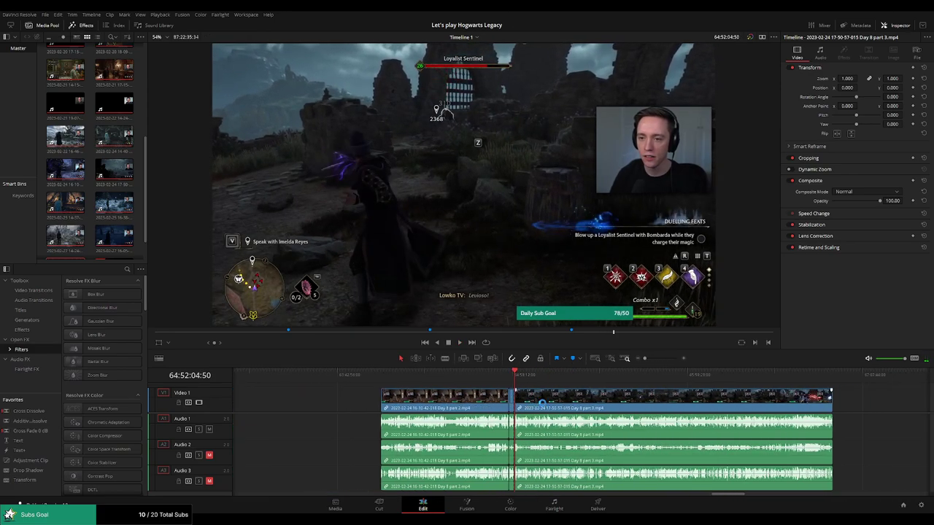
key("Home")
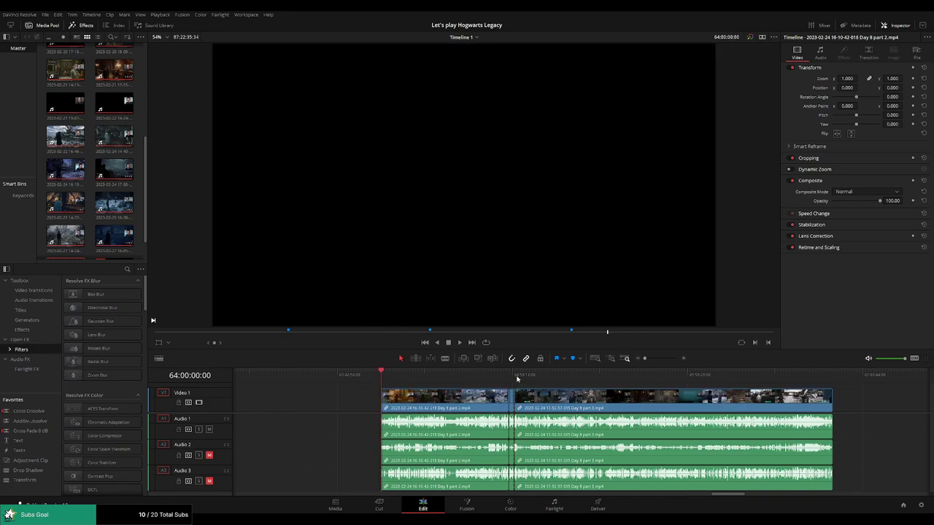
left_click(517, 378)
mouse_move(676, 402)
left_mouse_down()
mouse_move(620, 411)
mouse_move(649, 411)
left_mouse_up()
left_click(355, 401)
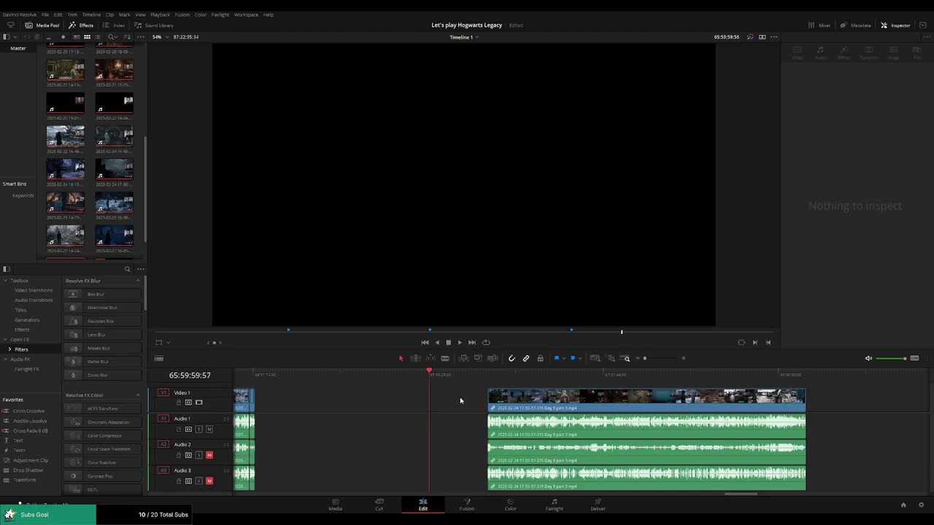
left_click_drag(531, 403, 472, 403)
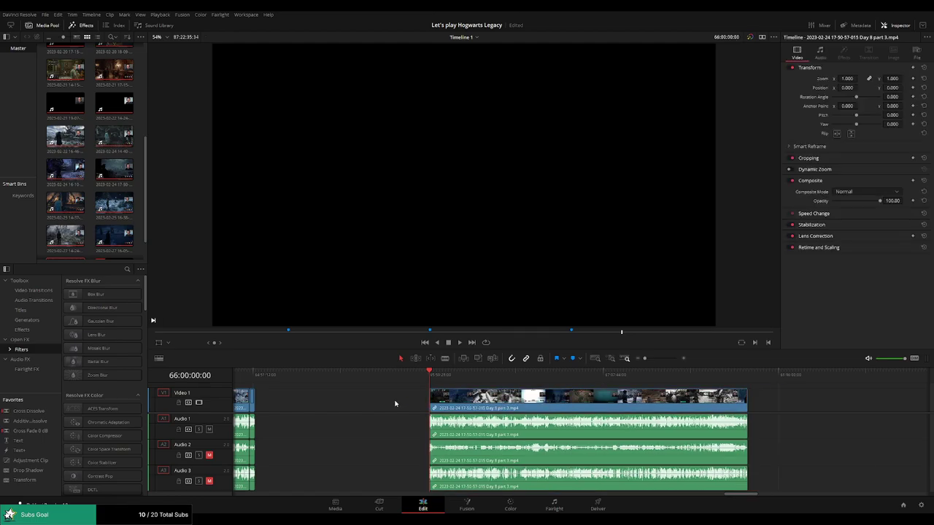
- Play and scrub through the moved part 3 footage to find the next cut point
scroll(365, 399, "right", 1)
key("space")
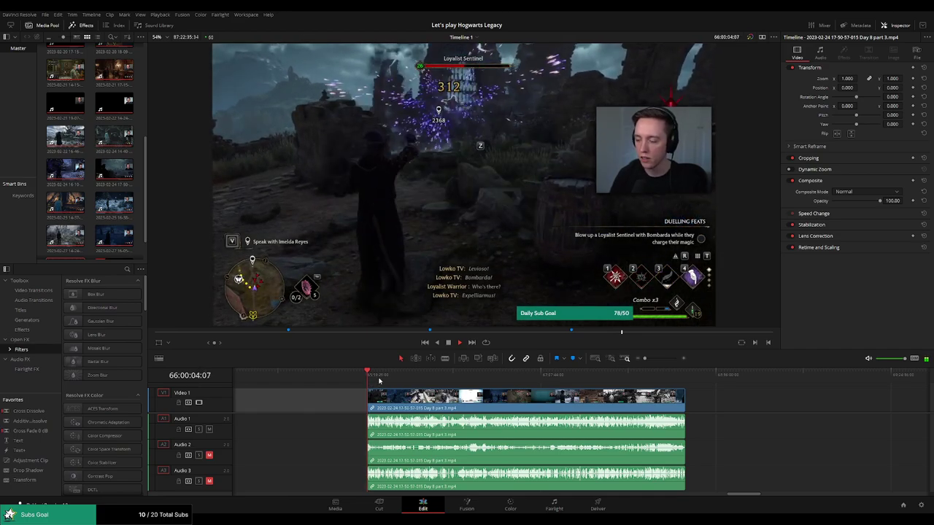
left_click_drag(378, 385, 500, 386)
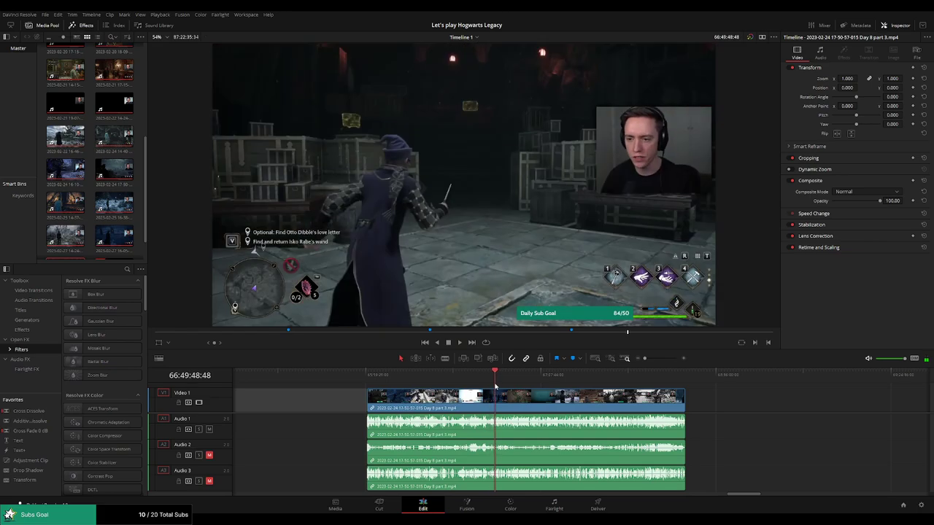
key("space")
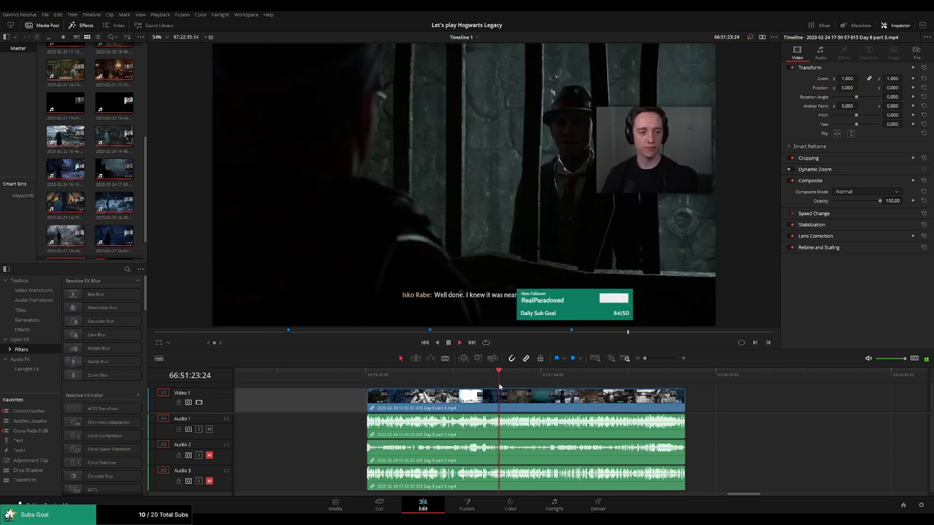
key("ctrl+equal")
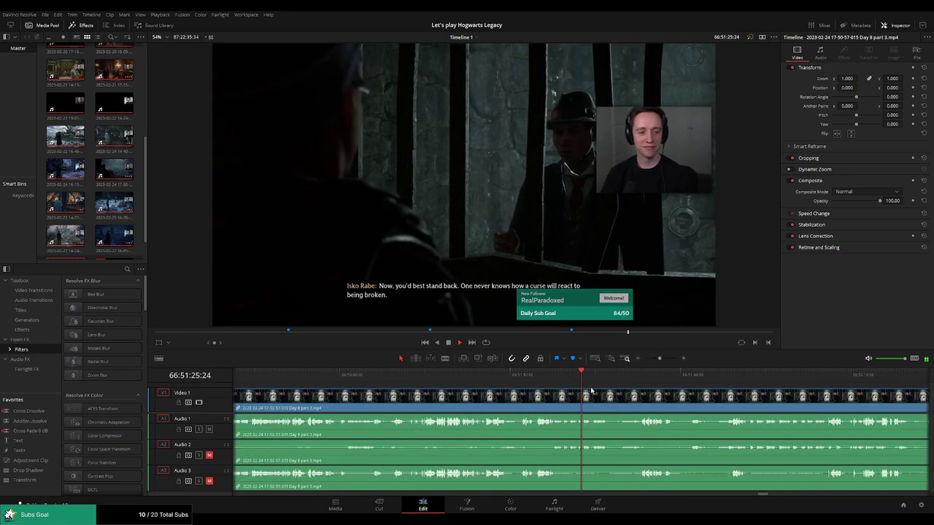
left_click(641, 372)
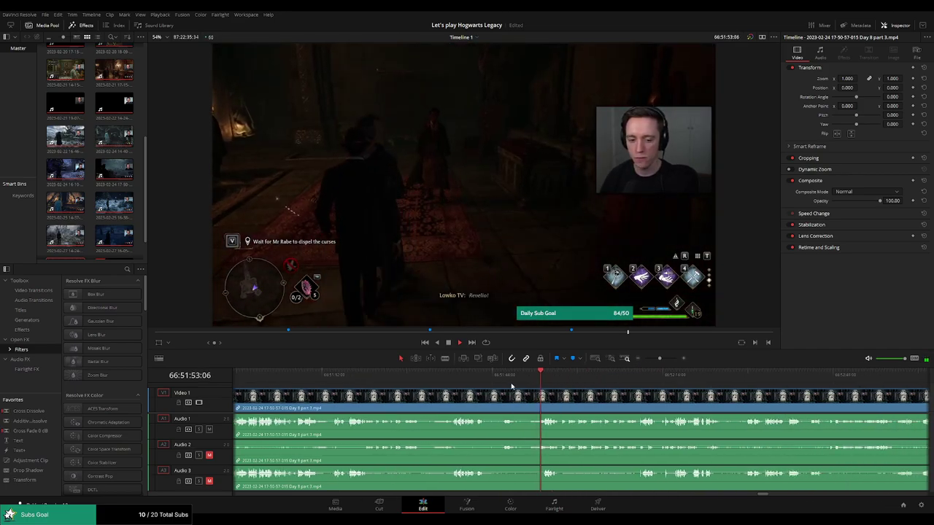
left_click(636, 373)
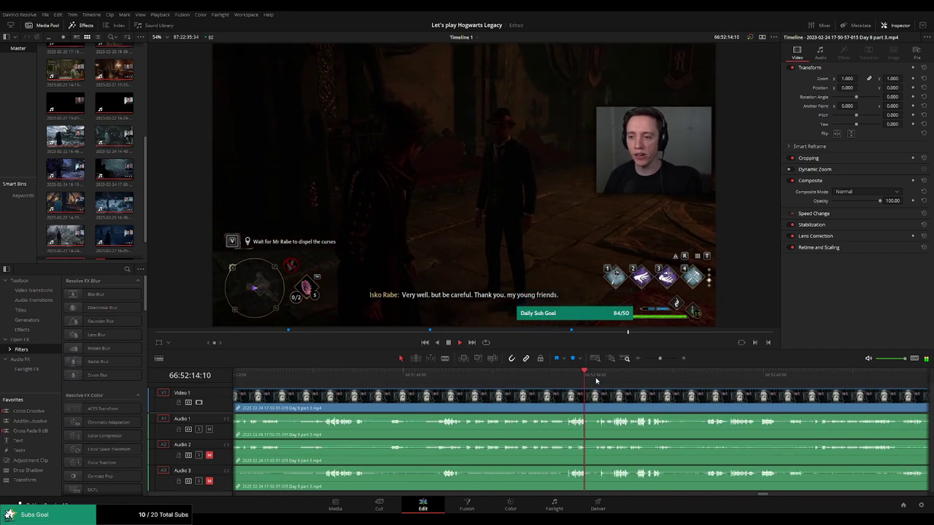
left_click_drag(595, 378, 706, 379)
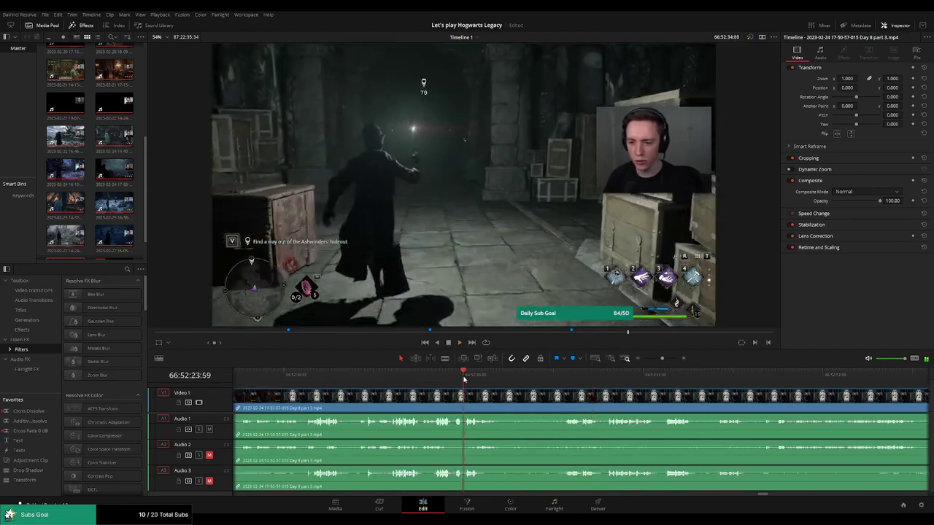
left_click(471, 375)
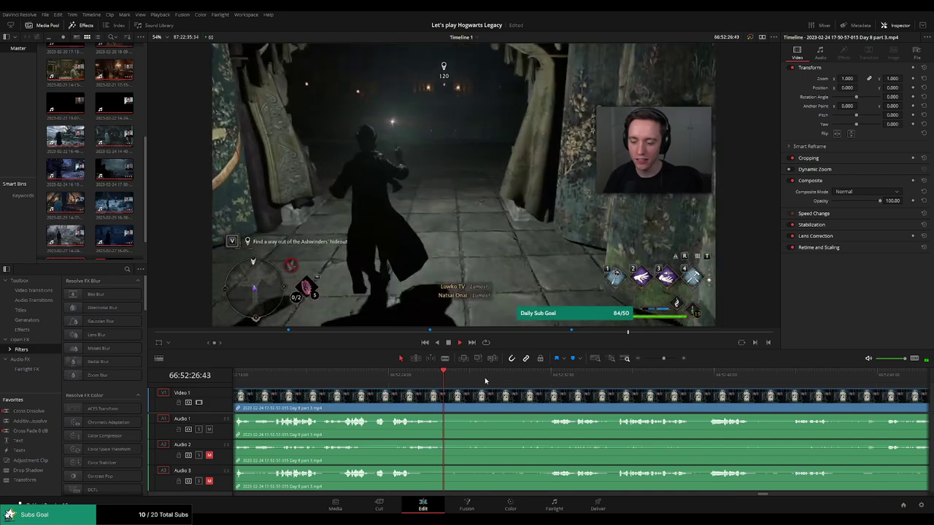
left_click(413, 373)
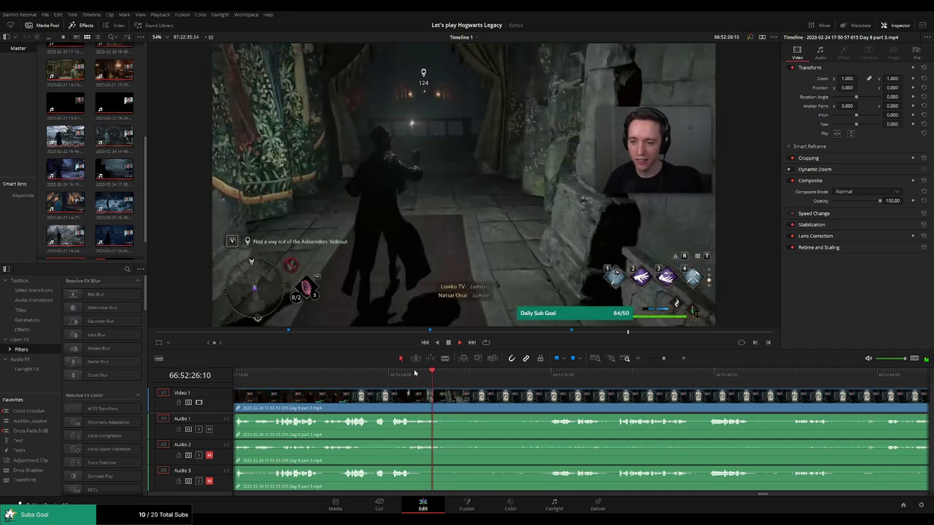
left_click(394, 373)
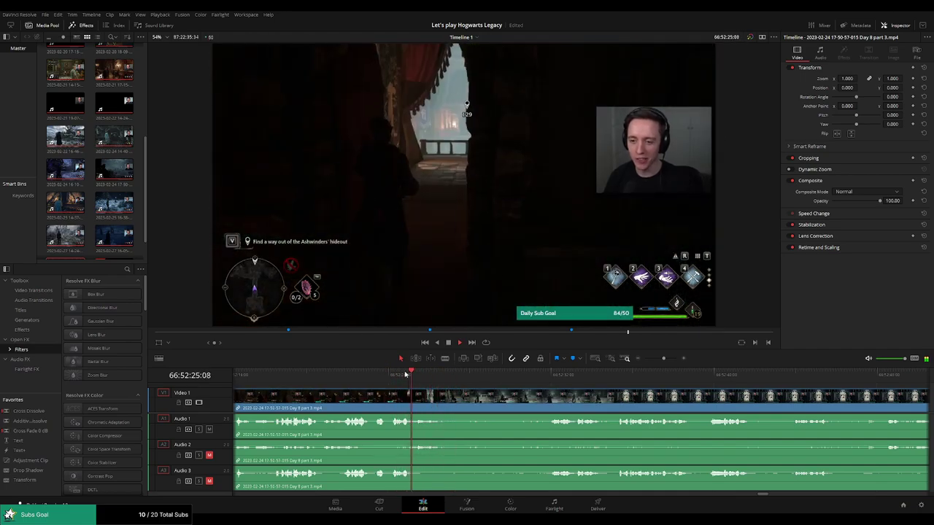
left_click(337, 373)
key("space")
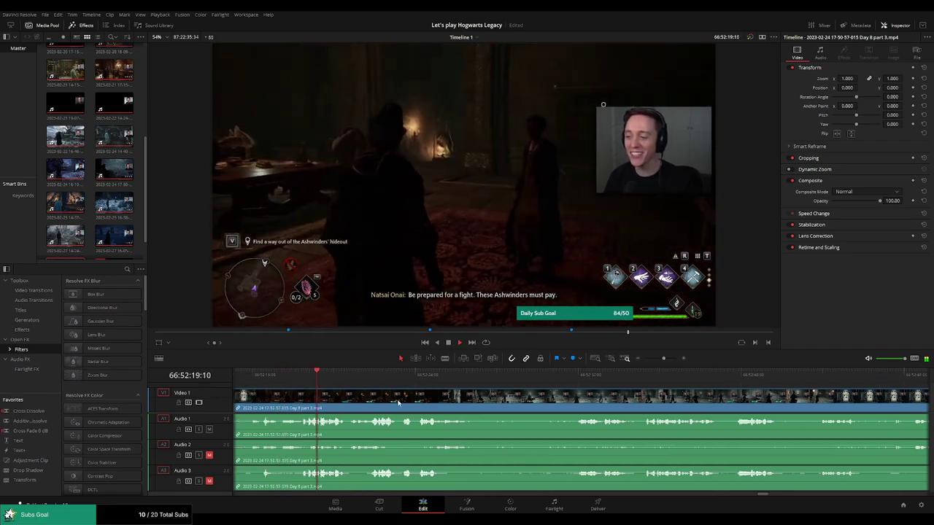
- Replay the bravery-thanks dialogue and set the playhead at 66:52:00:00, just after it ends
left_click(416, 376)
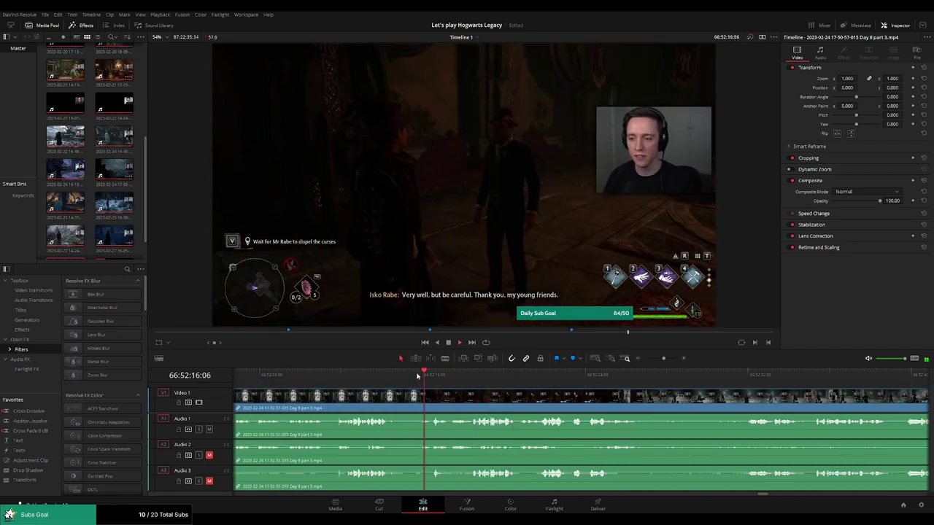
left_click(340, 376)
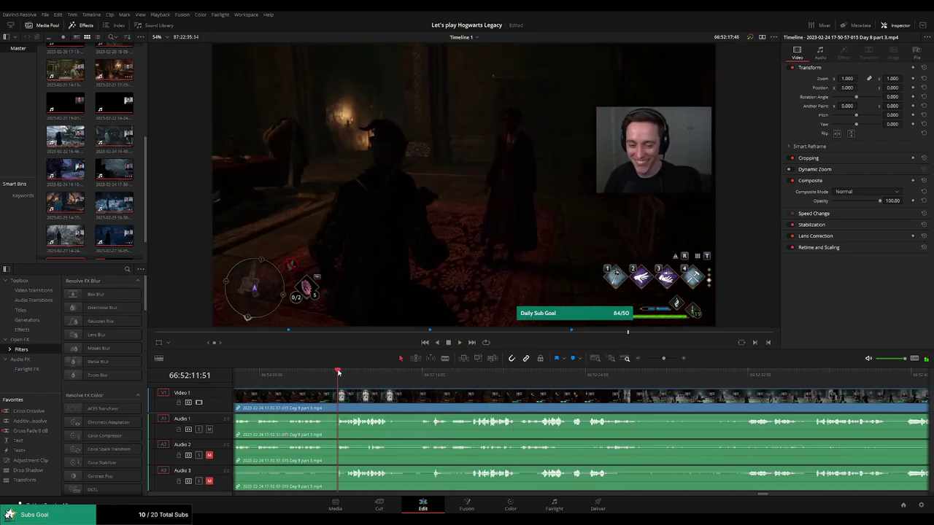
left_click_drag(352, 381, 532, 377)
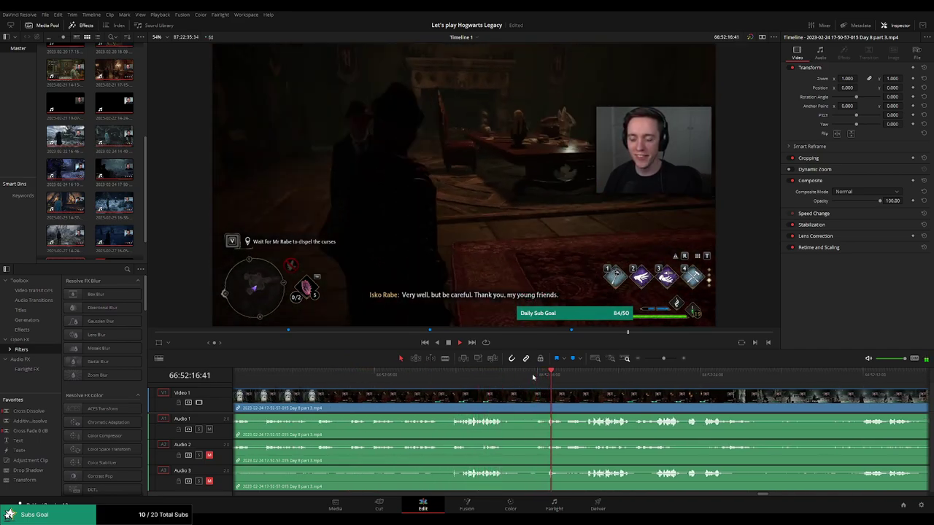
left_click(378, 375)
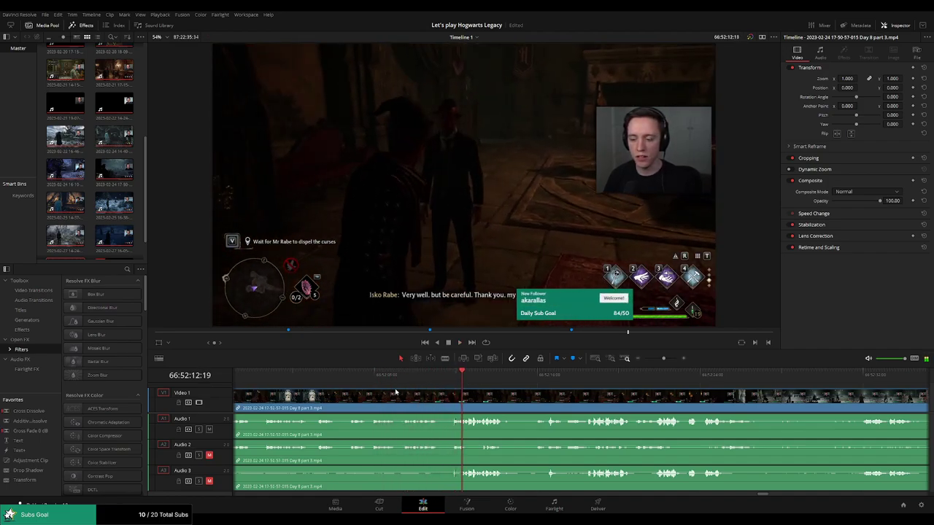
scroll(415, 381, "up", 5)
key("space")
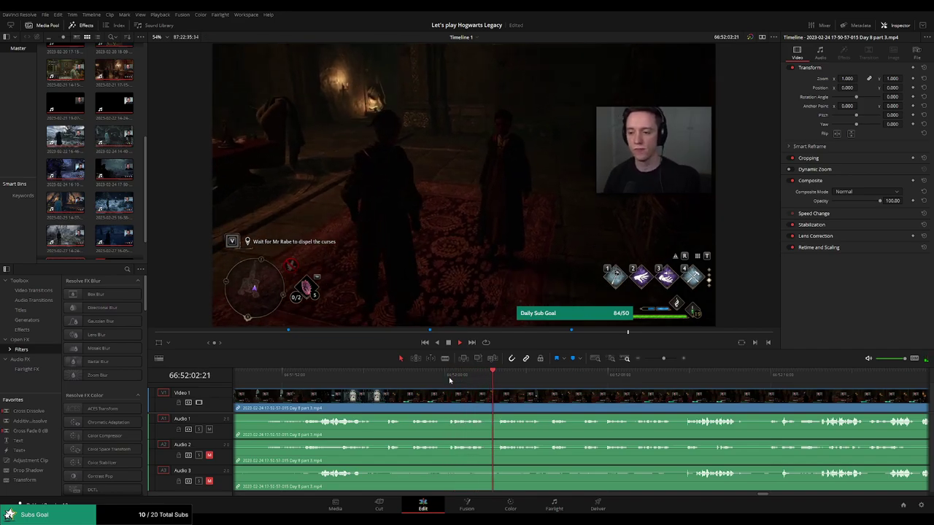
left_click(410, 376)
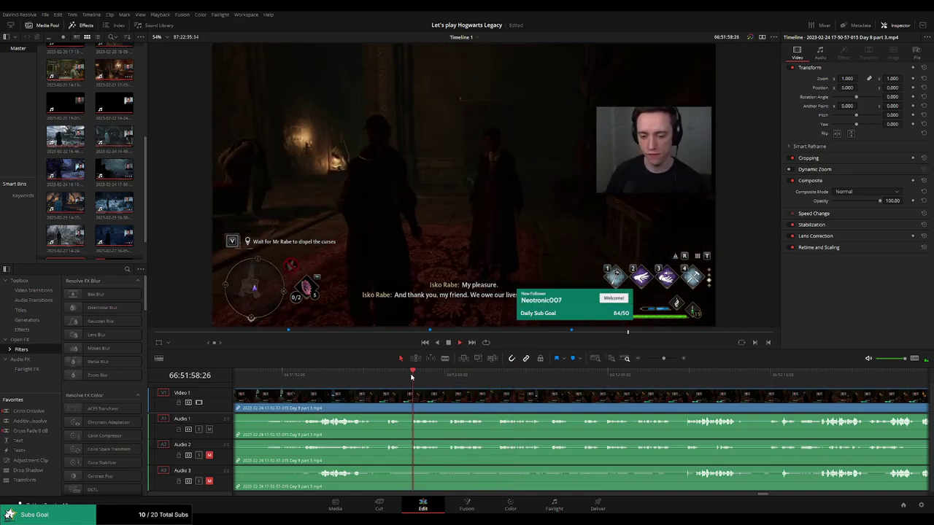
left_click(441, 378)
key("ctrl+equal")
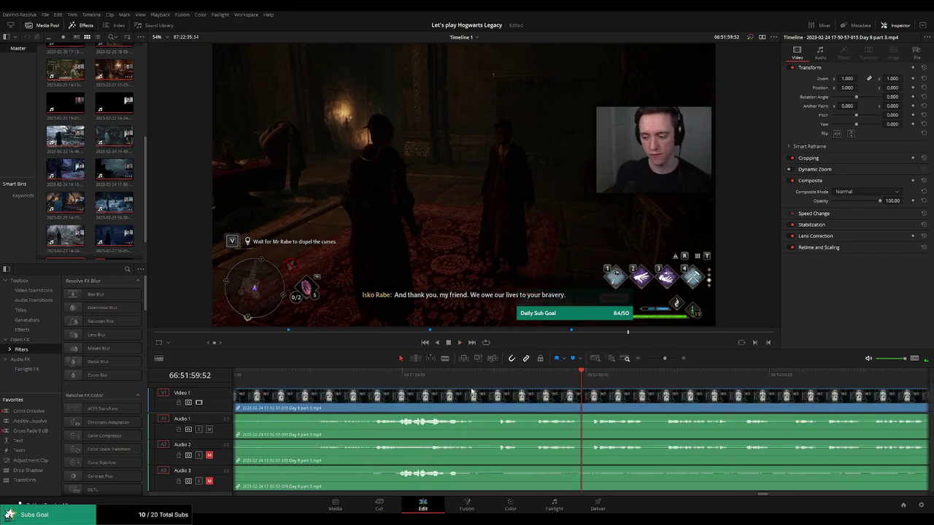
left_click_drag(582, 377, 656, 392)
- Split all tracks at 66:52:00:00, trim the next clip's start, and lengthen the Audio 2 fade-in
key("ctrl+b")
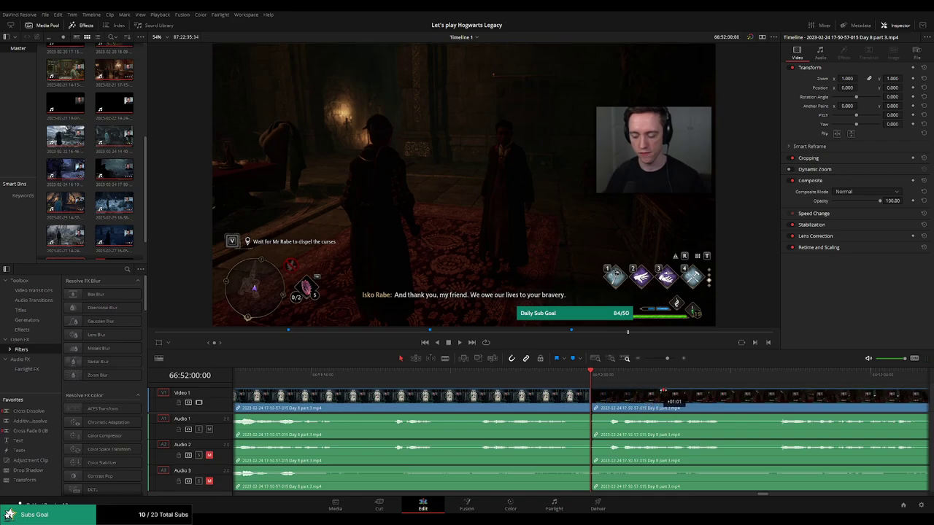
left_click_drag(662, 392, 513, 393)
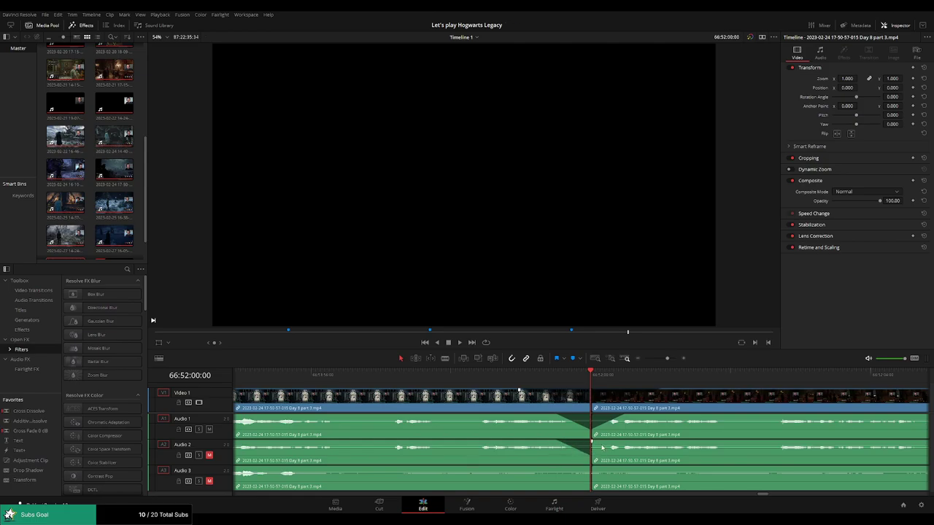
left_click_drag(593, 442, 618, 442)
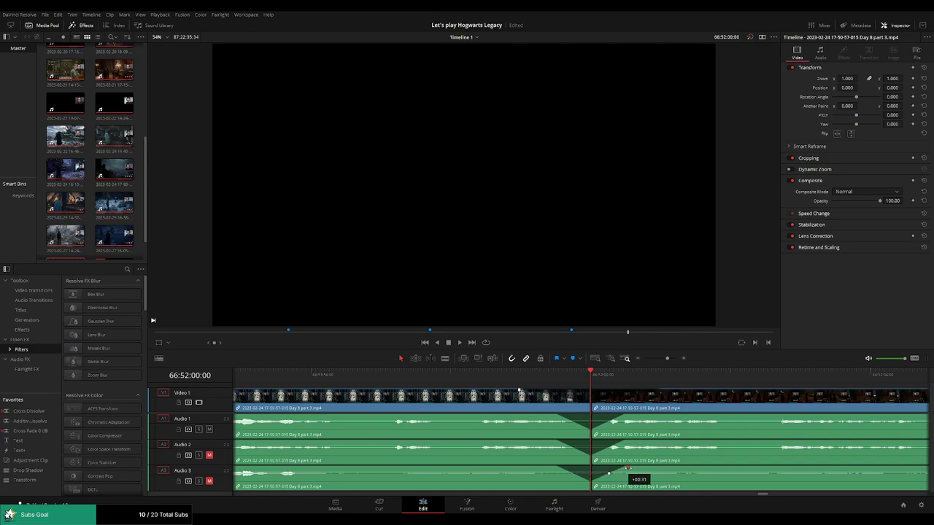
- Slide the later Day 8 part 3 clip left to start at 68:00:00:00, shrinking the gap
left_click_drag(667, 358, 642, 361)
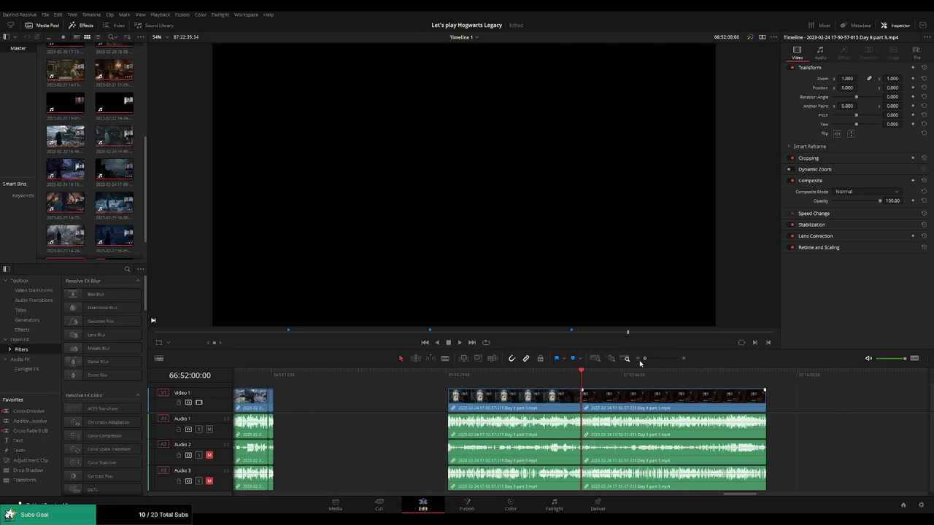
scroll(510, 394, "right", 2)
scroll(374, 378, "right", 2)
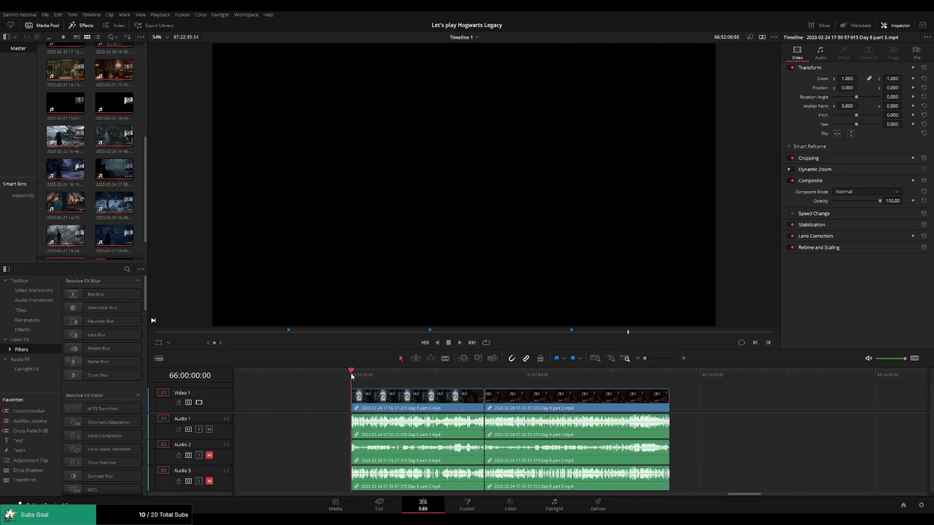
scroll(619, 396, "right", 6)
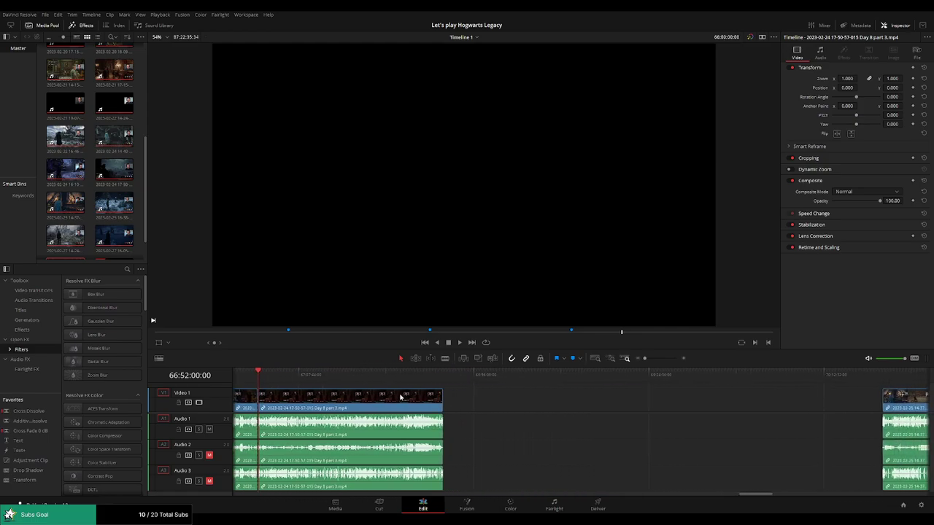
scroll(386, 398, "right", 8)
left_click(327, 408)
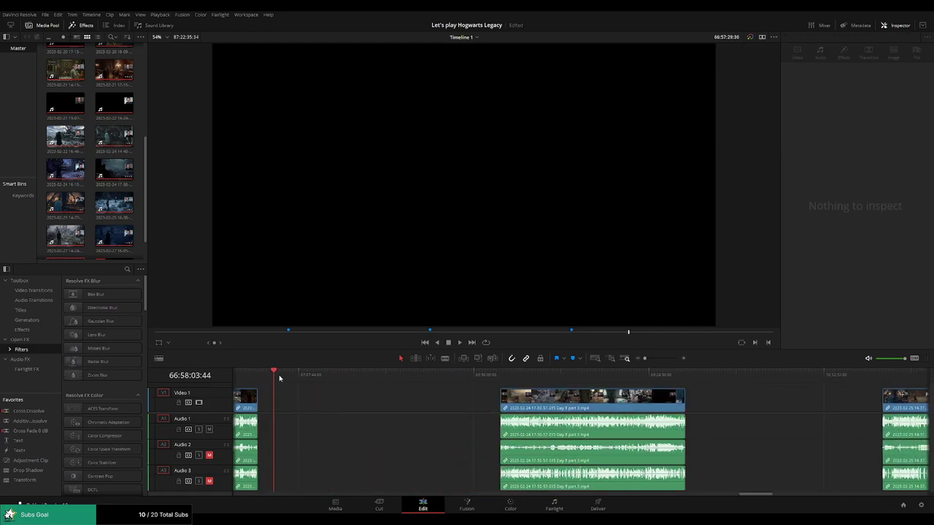
left_click_drag(279, 377, 436, 395)
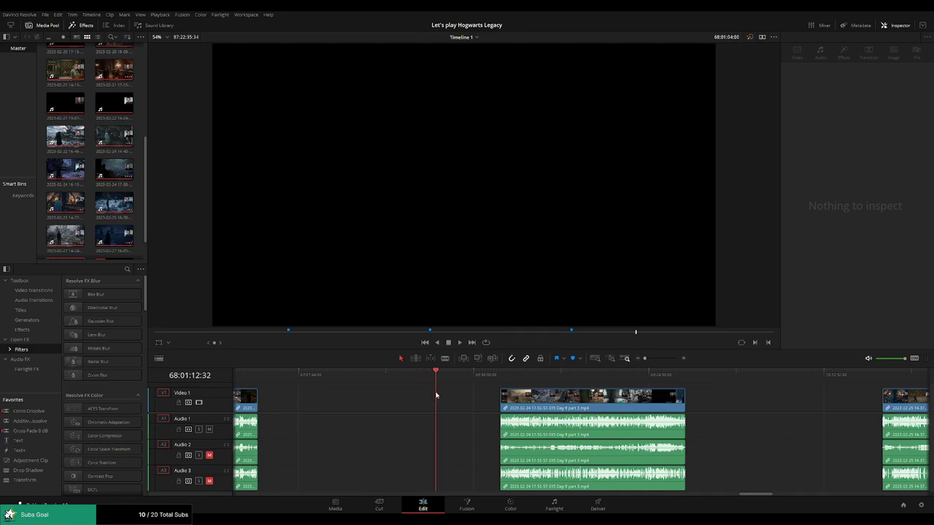
scroll(494, 403, "up", 2)
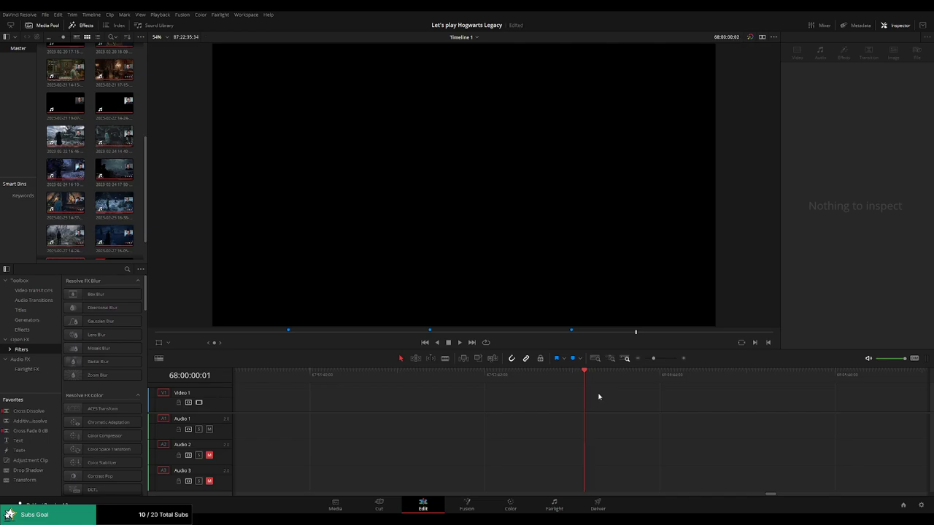
scroll(635, 372, "down", 2)
left_click_drag(686, 404, 621, 404)
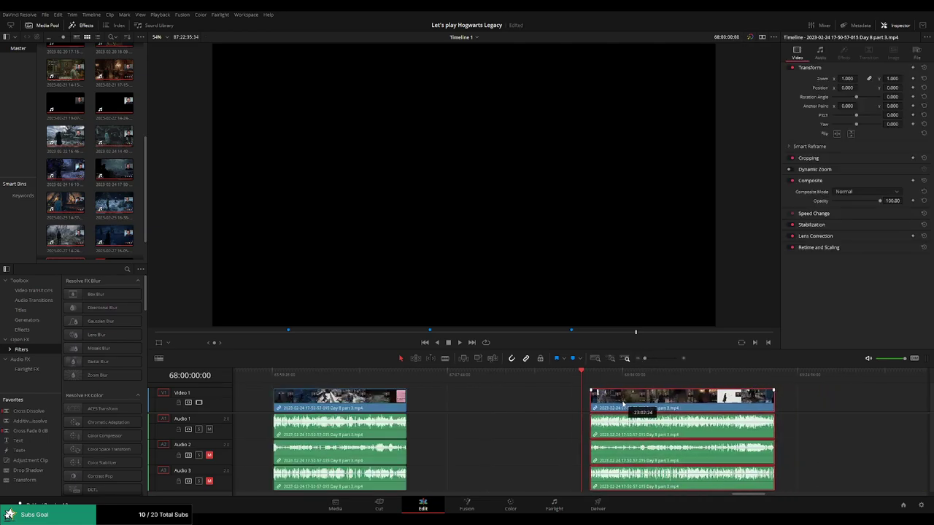
left_click(534, 400)
- Play and scrub ahead through the village stealth footage
key("space")
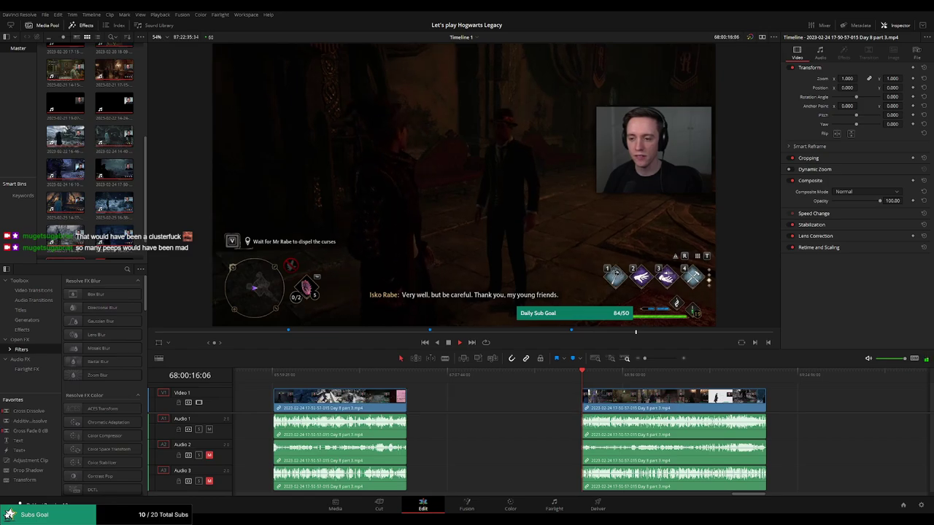
scroll(541, 404, "right", 5)
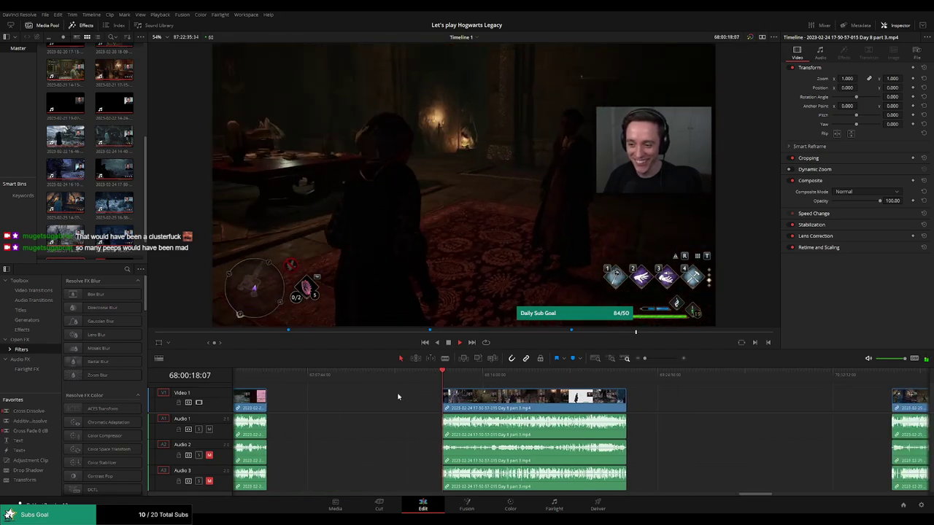
left_click_drag(448, 380, 572, 395)
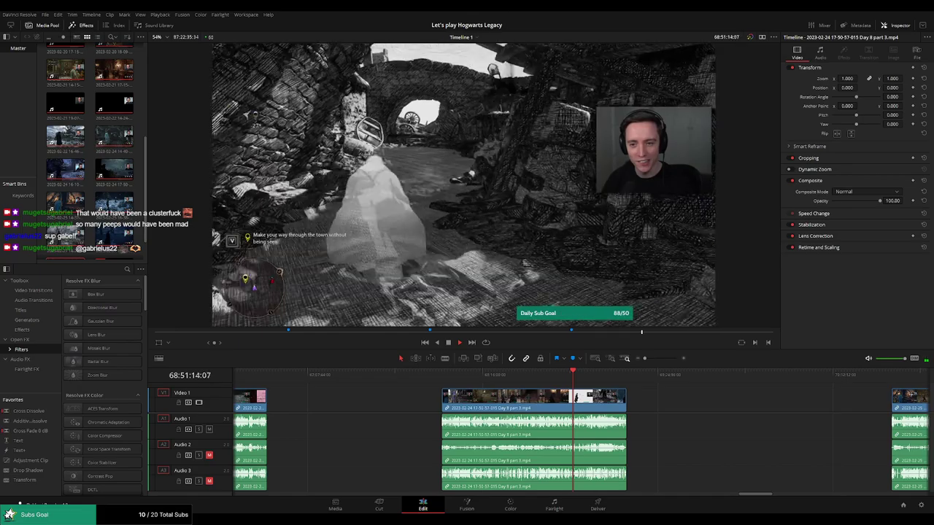
scroll(615, 403, "up", 3)
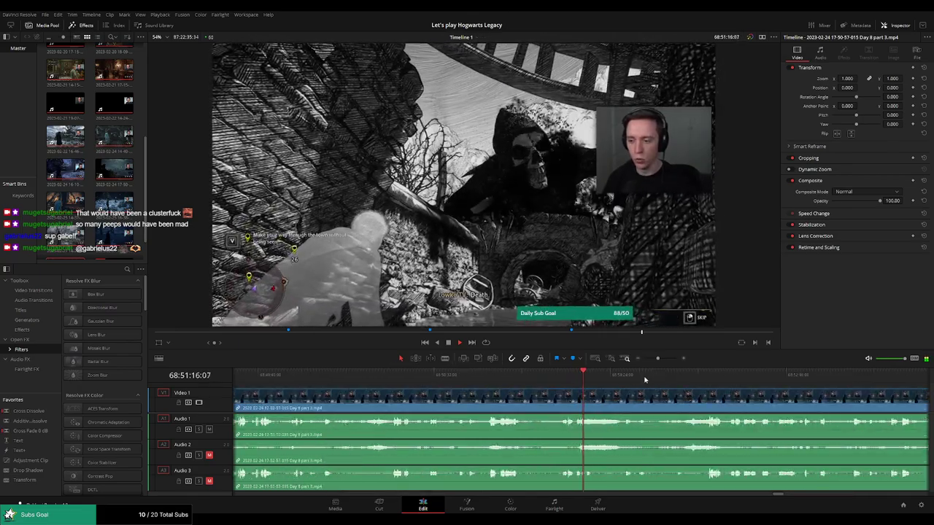
left_click_drag(646, 380, 679, 378)
scroll(472, 393, "right", 5)
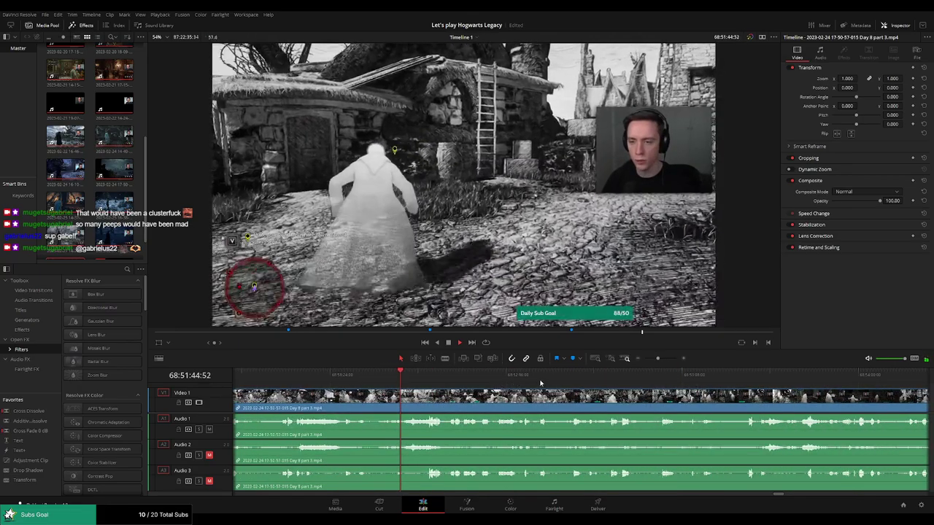
left_click(542, 381)
left_click_drag(487, 379, 496, 381)
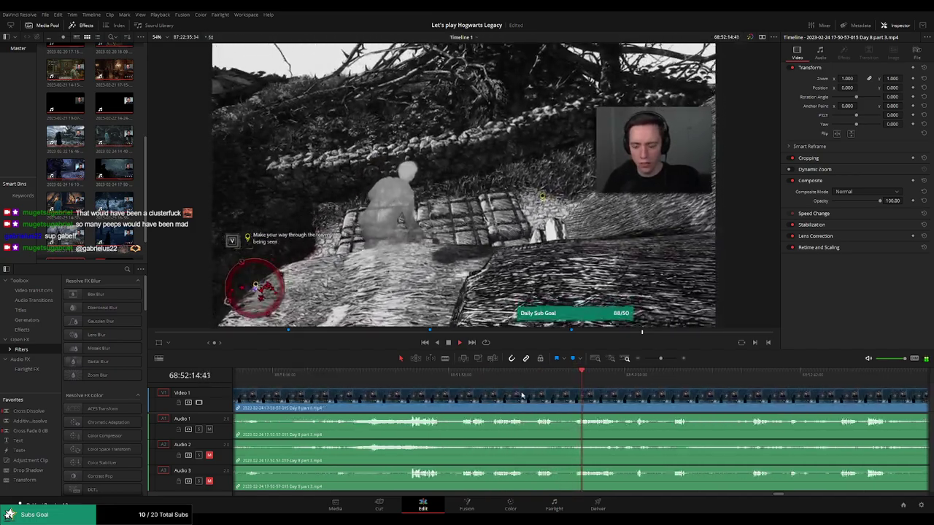
- Rewatch the ladder climb and settle the playhead near 68:51:59 for the next cut
left_click(543, 391)
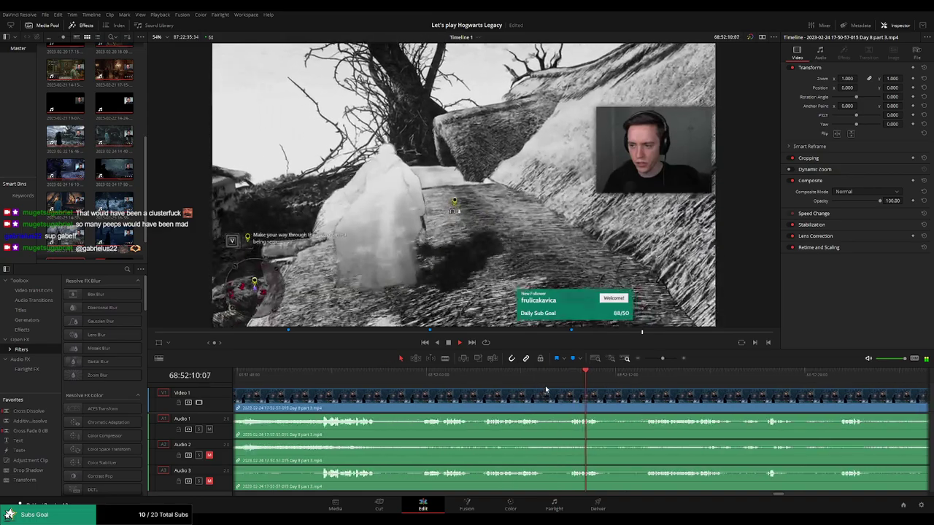
left_click(478, 379)
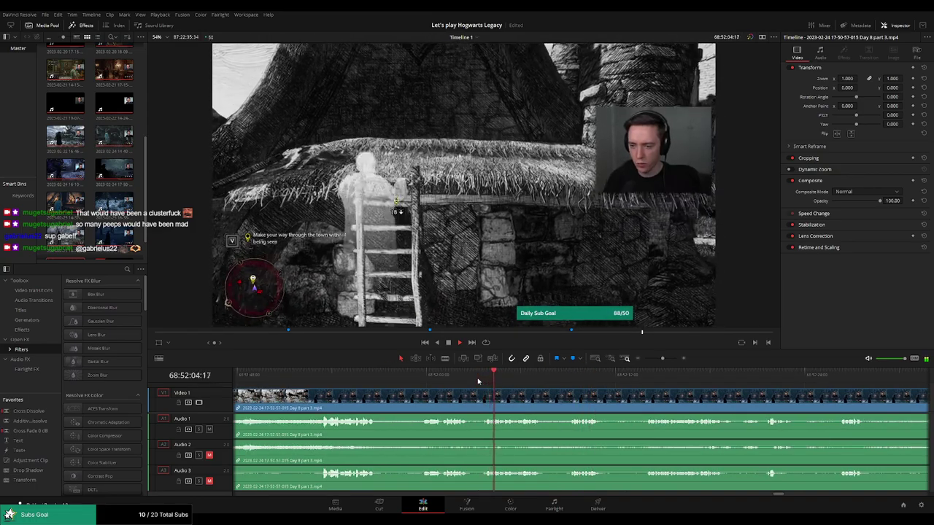
left_click(422, 377)
left_click(424, 377)
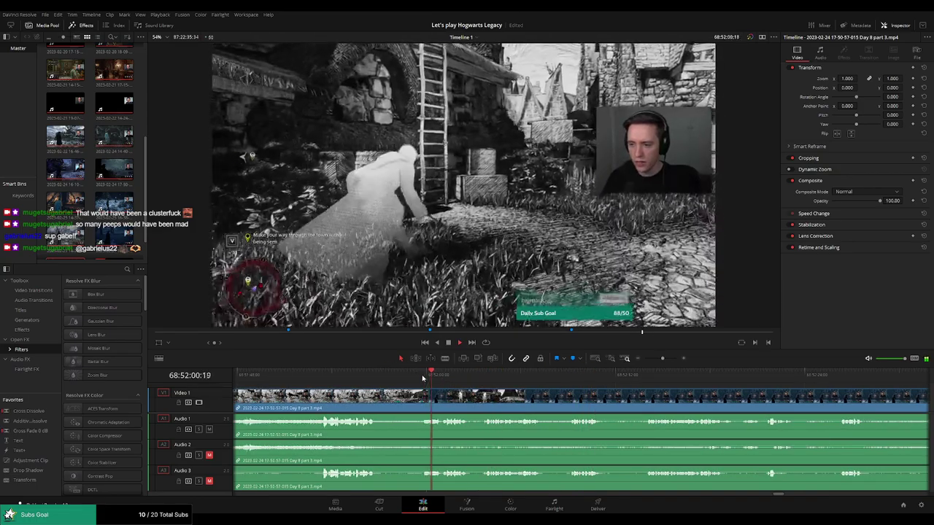
left_click_drag(425, 377, 427, 377)
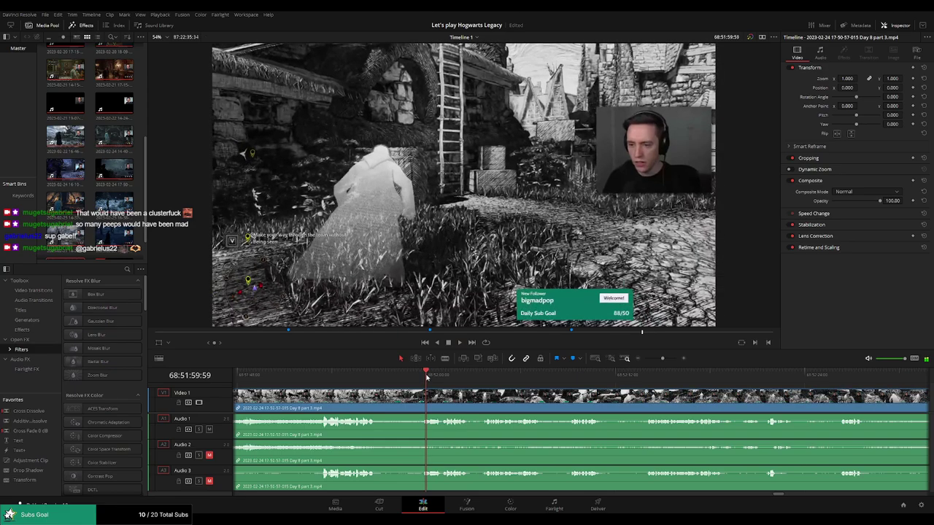
left_click(440, 378)
key("space")
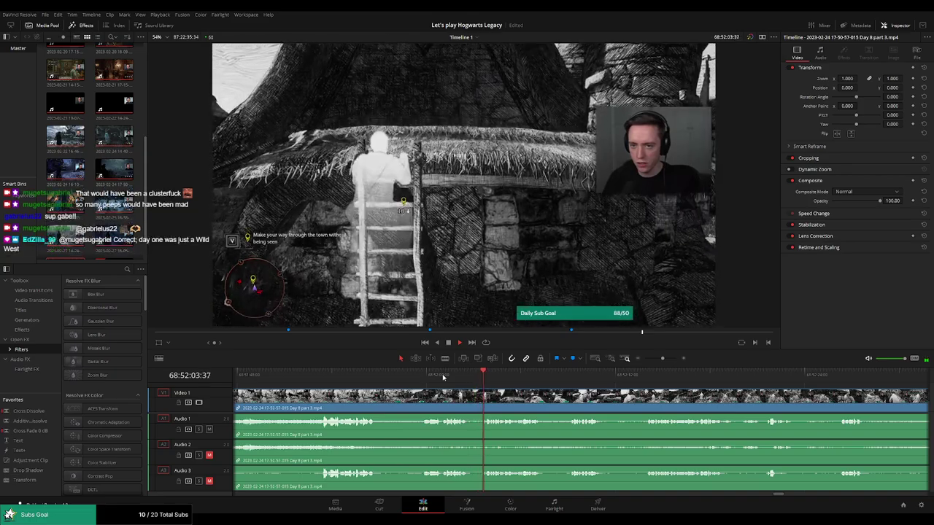
left_click(364, 376)
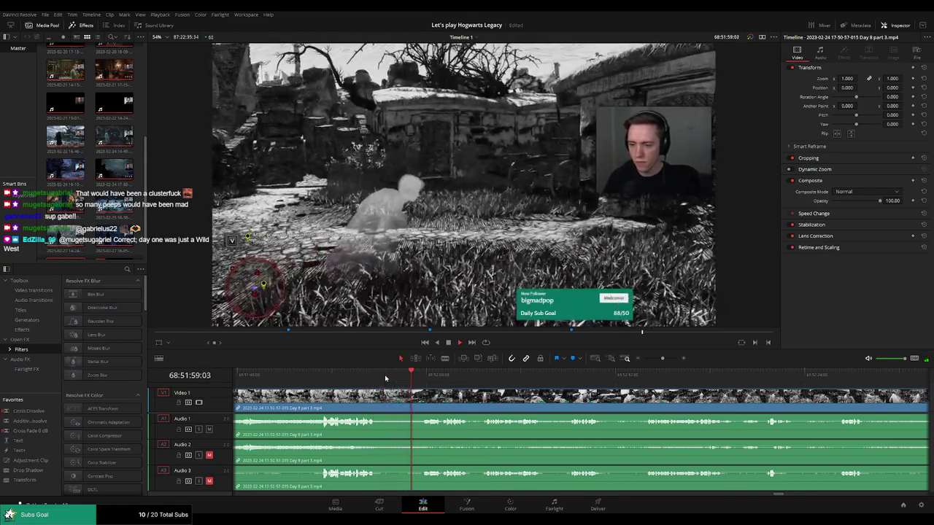
key("space")
- Split all tracks at 68:51:59:30 and trim the start of the following piece
scroll(576, 396, "up", 1)
scroll(576, 396, "up", 1)
left_click(634, 376)
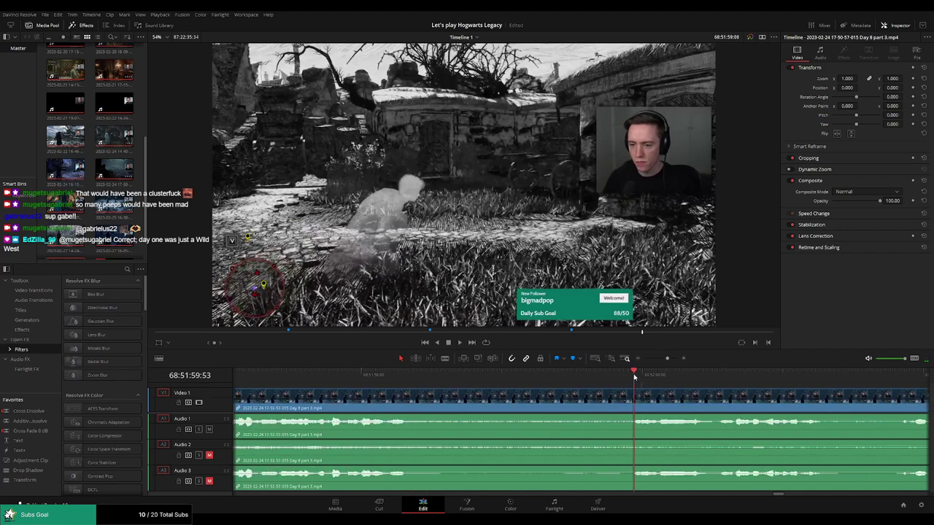
mouse_move(635, 376)
left_mouse_down()
mouse_move(607, 377)
mouse_move(676, 394)
left_mouse_up()
key("ctrl+b")
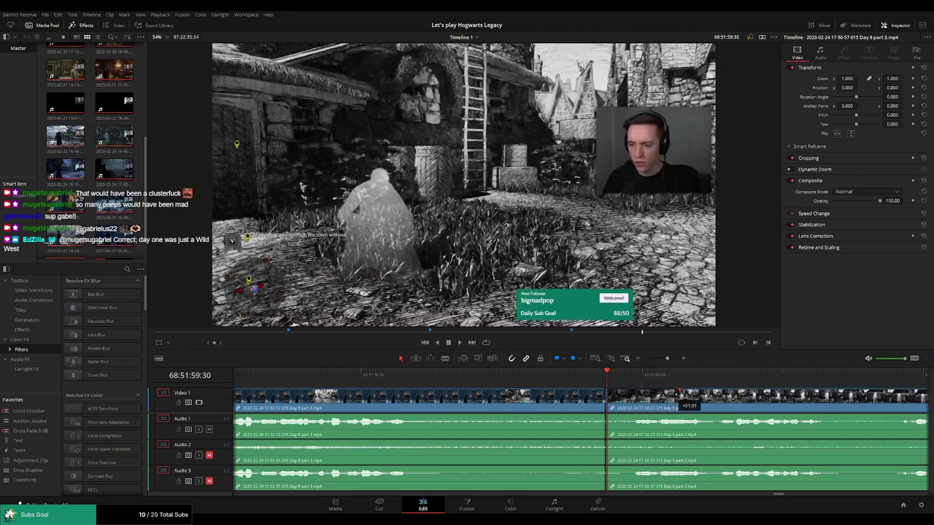
left_click_drag(680, 398, 563, 394)
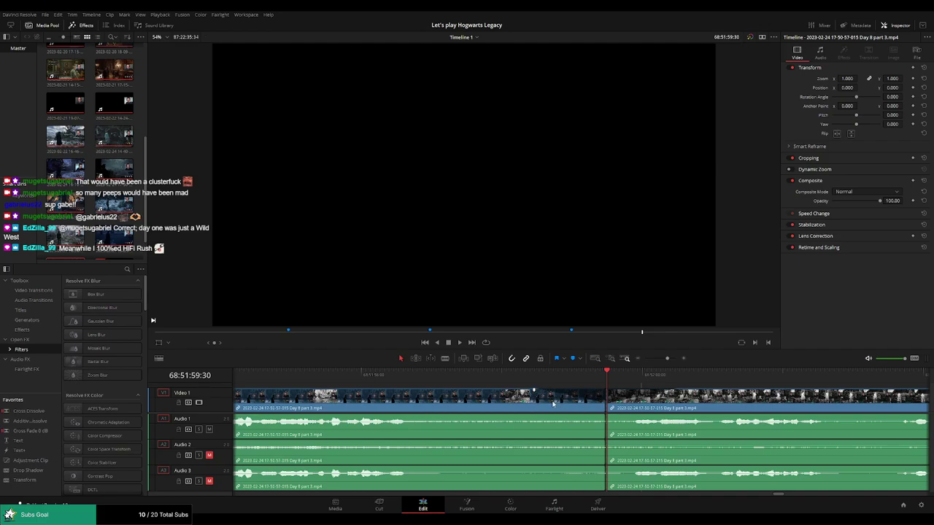
- Add fade-out and fade-in ramps at the cut on Audio 1 and 2, and fade out Audio 3
left_click_drag(603, 415, 535, 417)
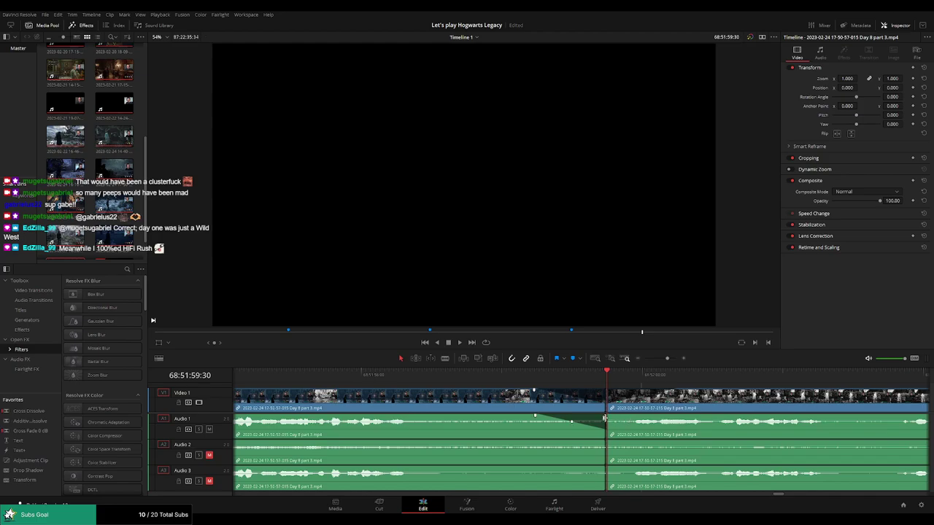
left_click_drag(608, 416, 672, 419)
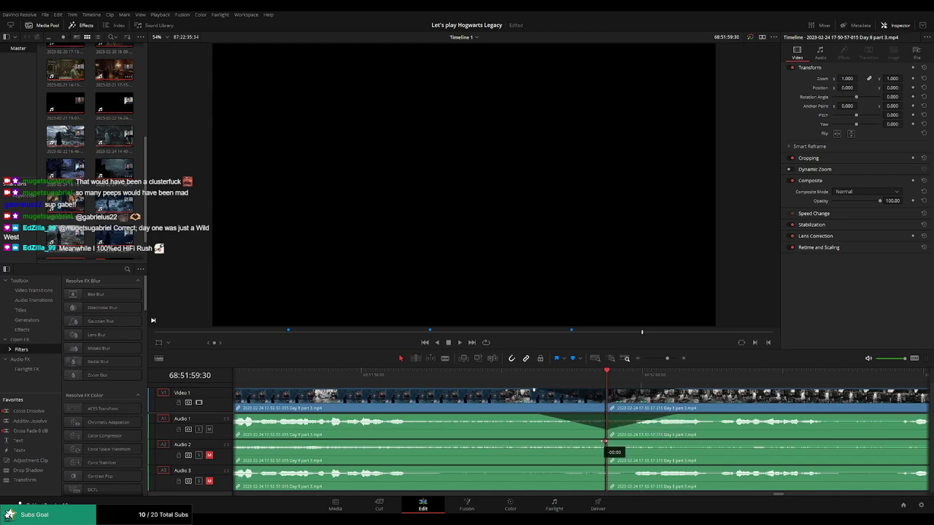
left_click_drag(605, 441, 542, 443)
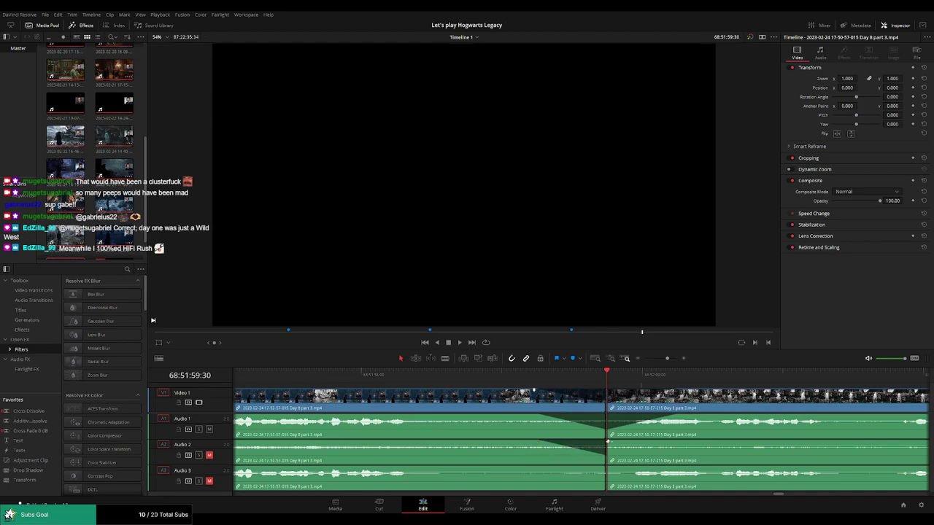
left_click_drag(608, 443, 664, 442)
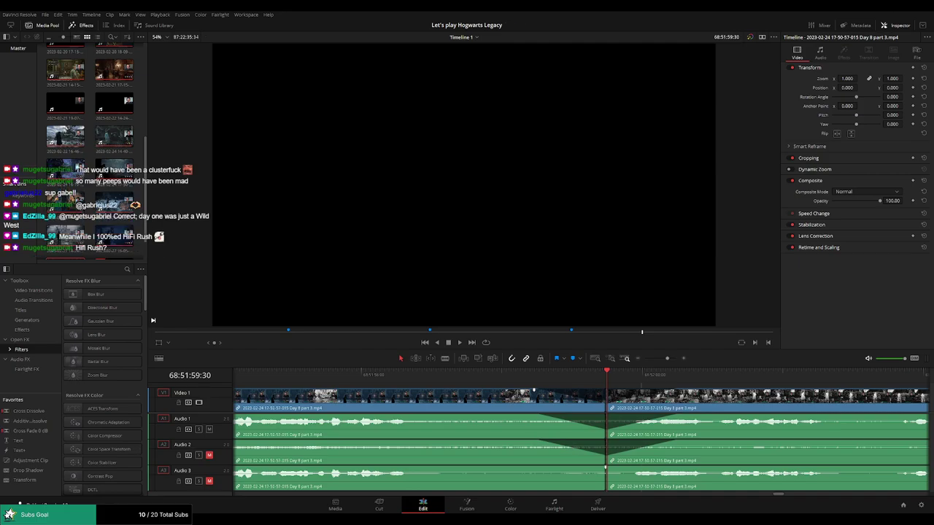
mouse_move(605, 468)
left_mouse_down()
mouse_move(554, 469)
mouse_move(686, 470)
left_mouse_up()
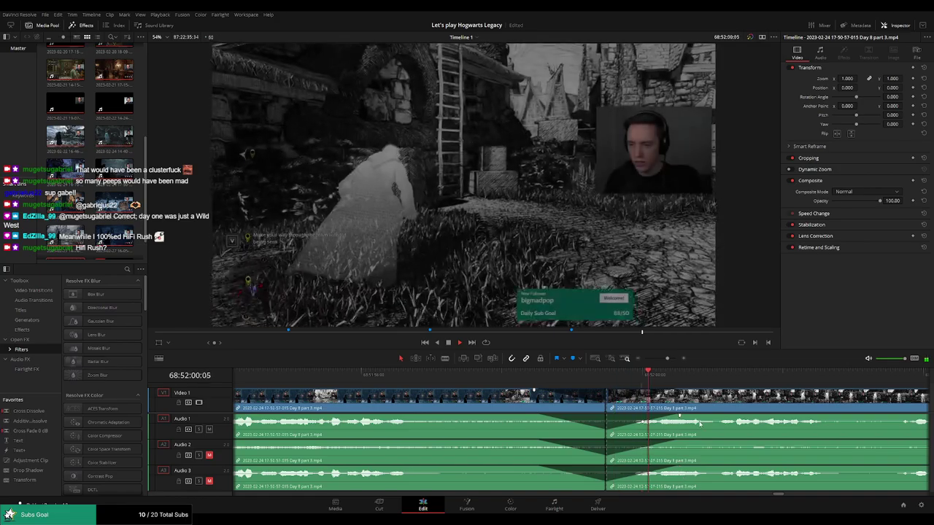
- Move the short Day 8 clip to sit directly before the Day 9 clip
left_click(636, 360)
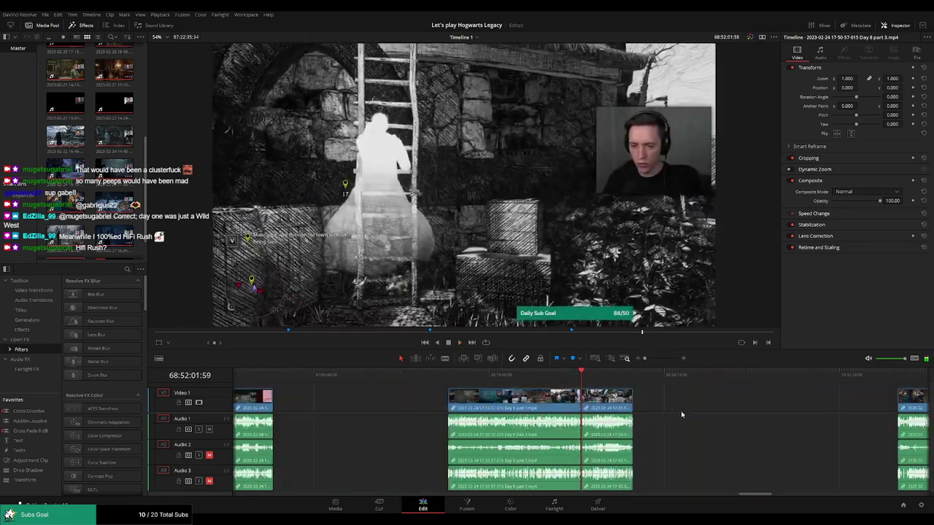
scroll(569, 405, "right", 3)
key("Home")
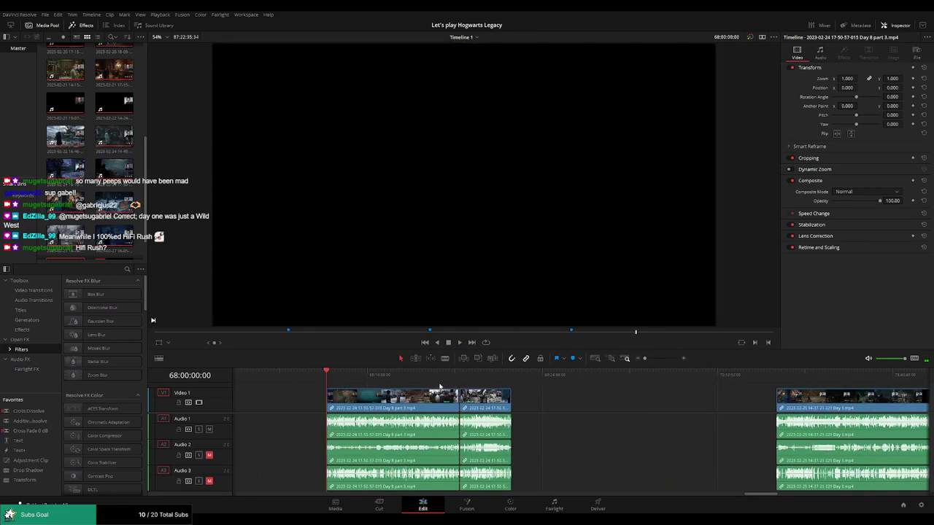
scroll(457, 381, "right", 3)
left_click_drag(363, 405, 629, 409)
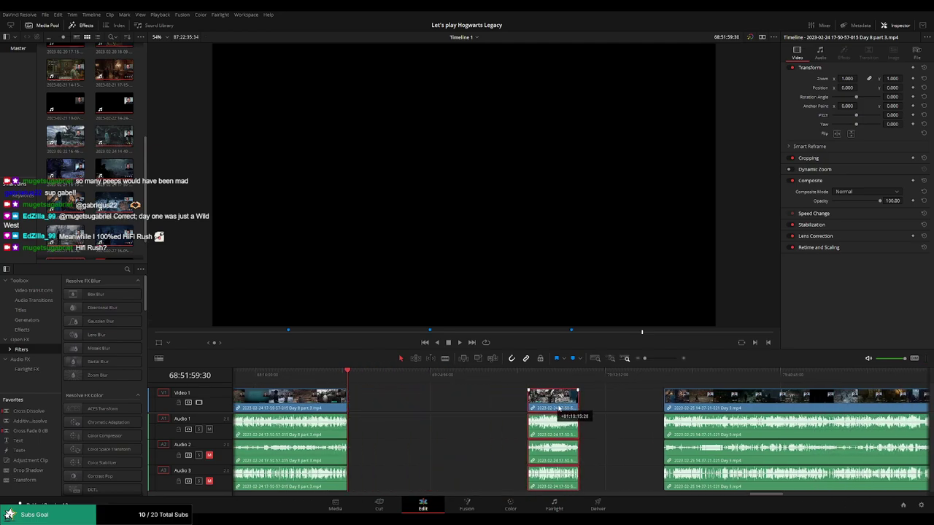
left_click(497, 405)
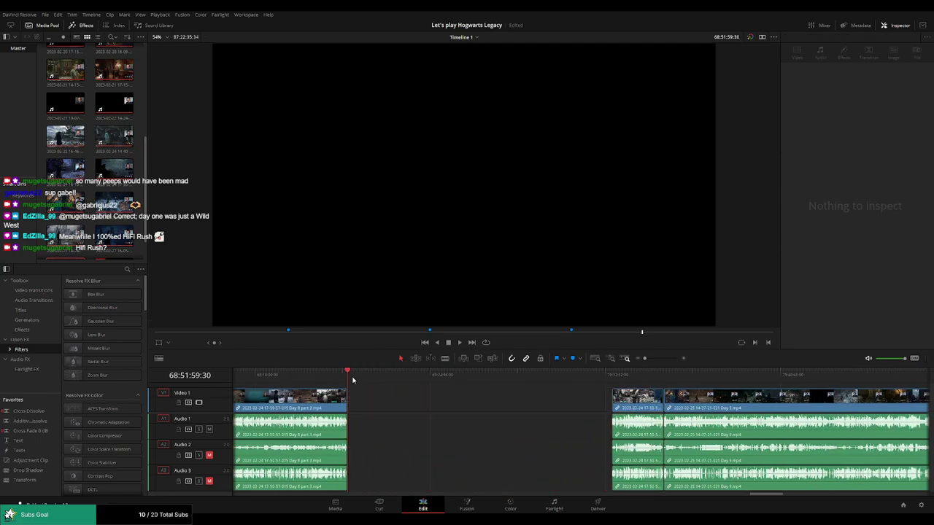
- Shift the short Day 8 clip and Day 9 clip left so they start at 70:00:00:00
left_click_drag(524, 400, 523, 400)
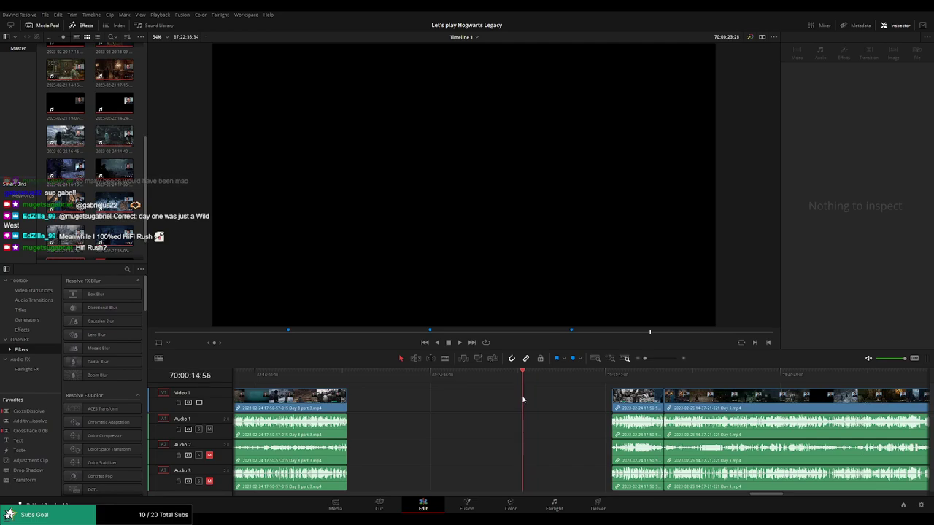
scroll(574, 413, "up", 3)
left_click(581, 391)
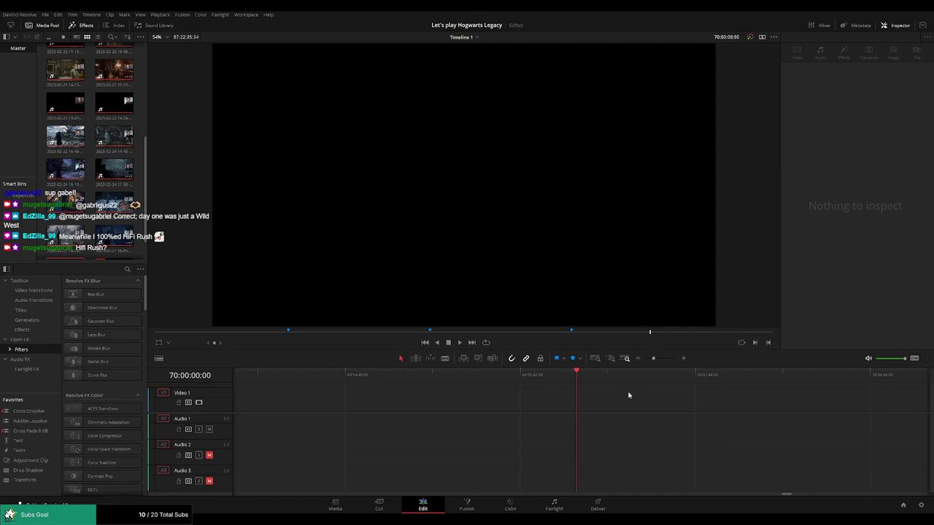
scroll(629, 395, "down", 3)
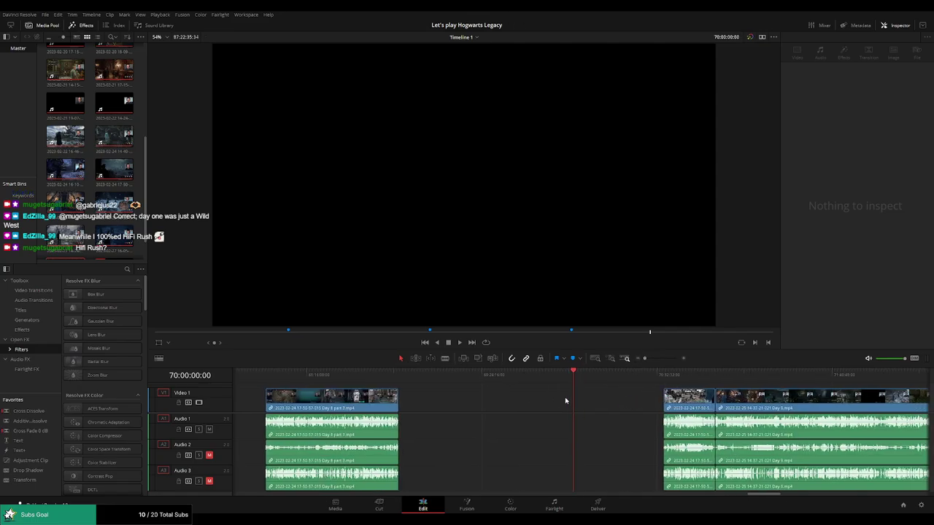
scroll(565, 397, "right", 3)
left_click_drag(632, 407, 544, 407)
left_click(407, 406)
- Play back across the Day 8 to Day 9 join to check the edit
scroll(413, 397, "right", 3)
key("space")
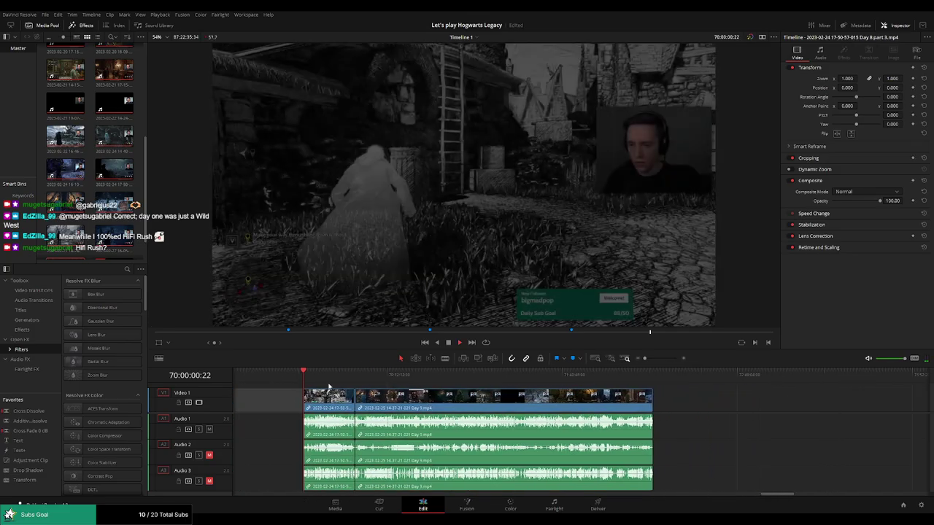
left_click(355, 376)
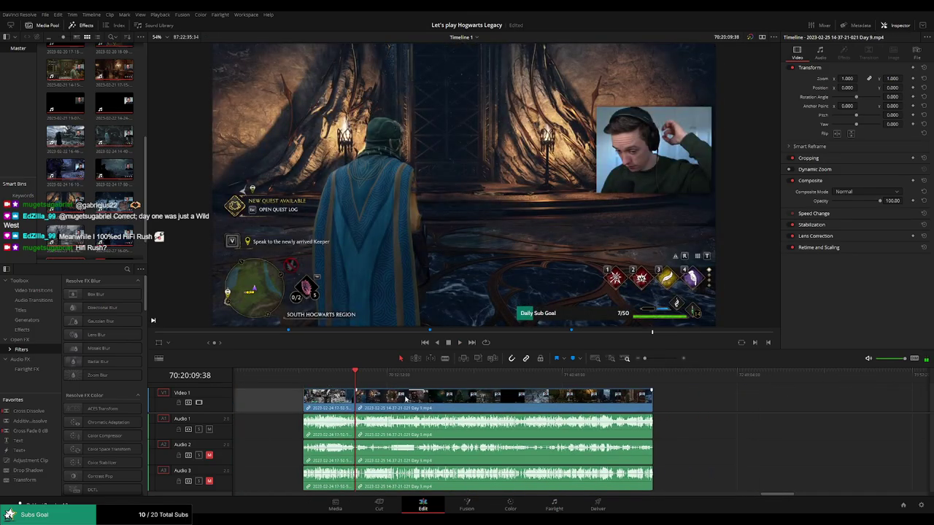
scroll(567, 387, "up", 5)
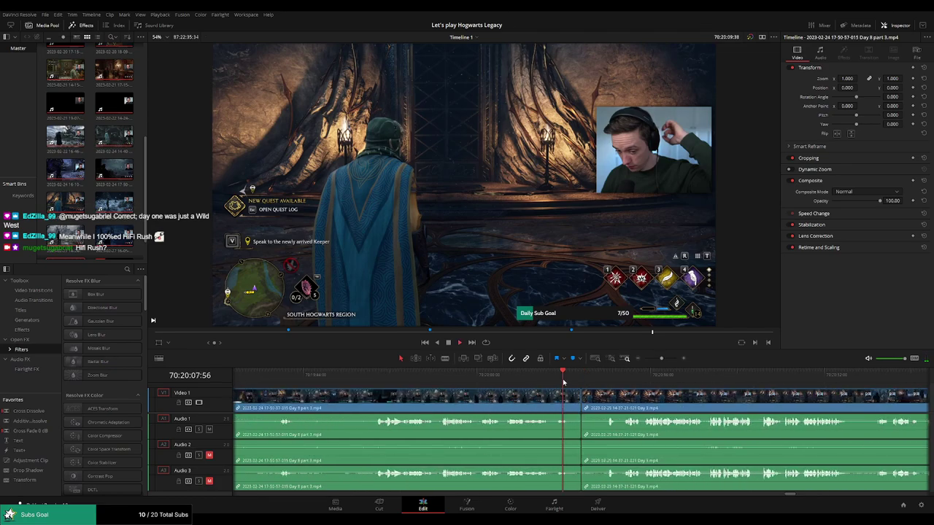
key("slash")
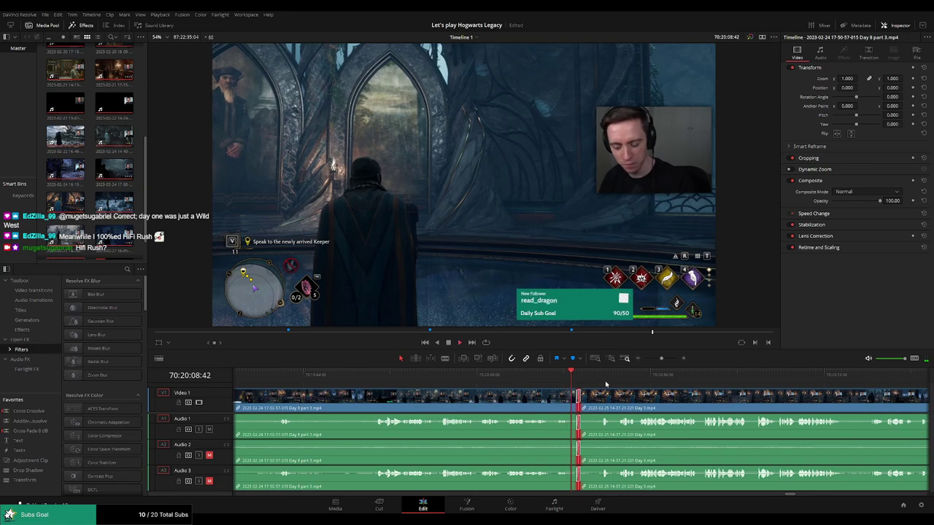
scroll(610, 385, "down", 5)
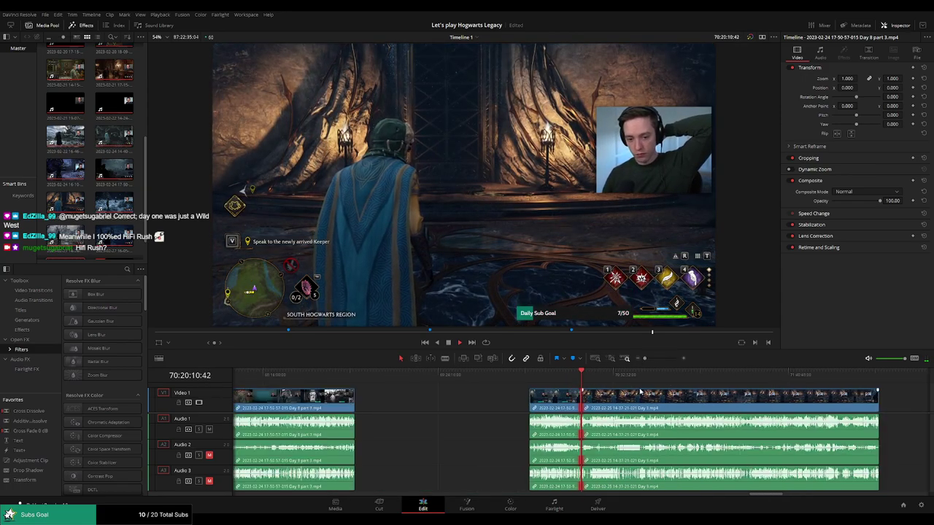
scroll(600, 386, "down", 1)
scroll(600, 387, "right", 3)
- Play the Day 9 clip and jump between the fight gameplay and the later cutscene
left_click(389, 375)
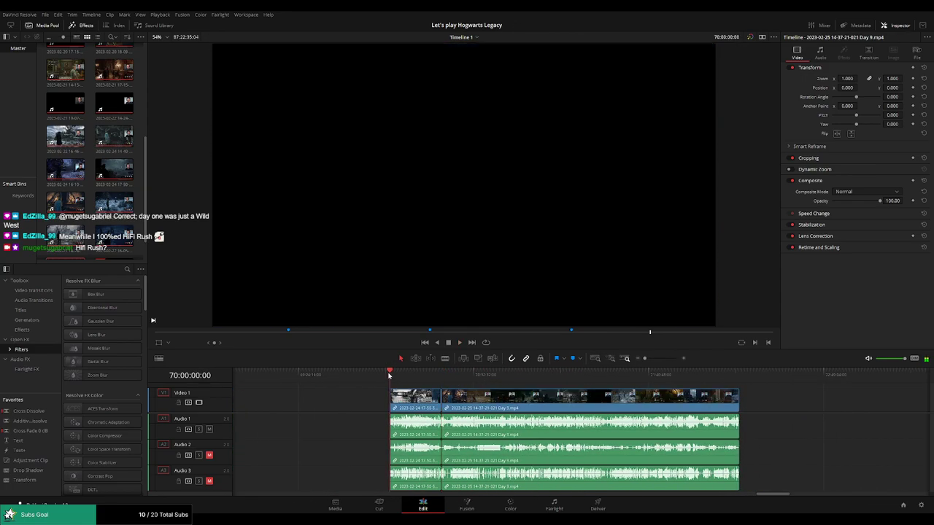
left_click_drag(446, 380, 523, 385)
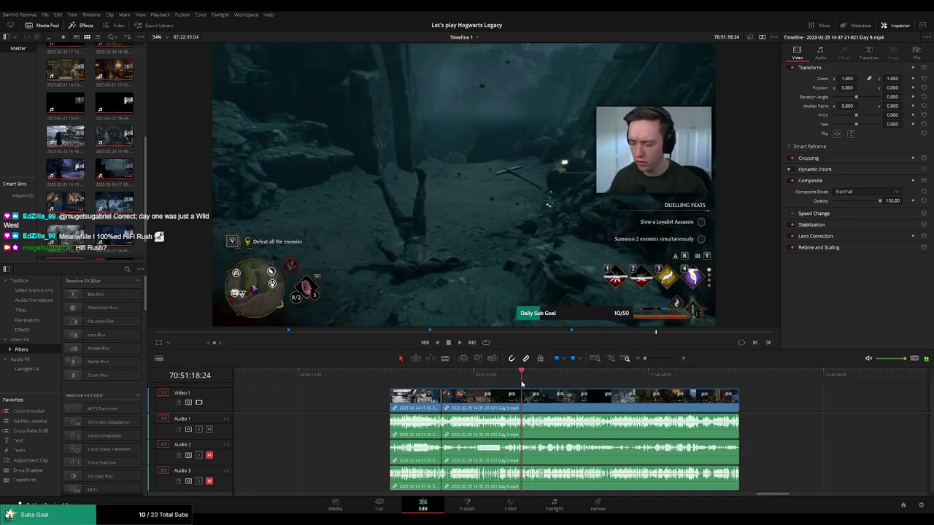
key("space")
scroll(608, 395, "up", 3)
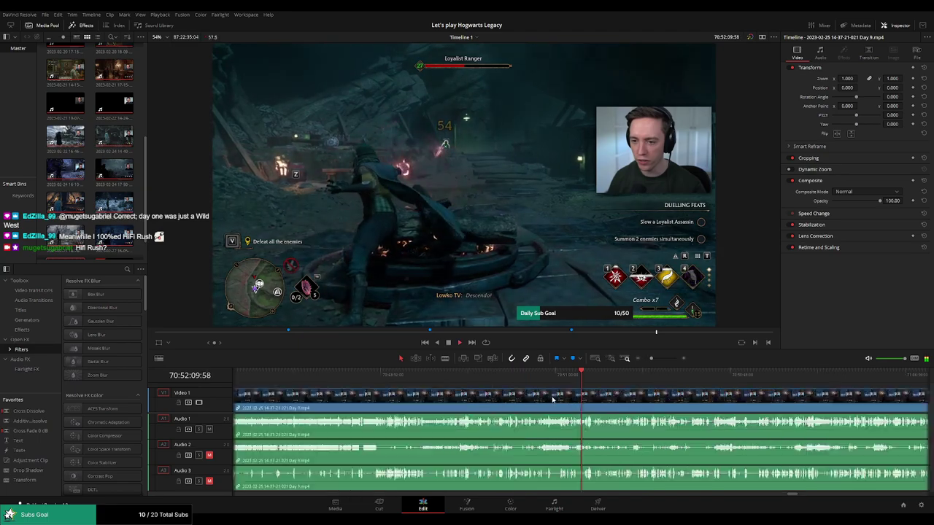
scroll(607, 395, "up", 1)
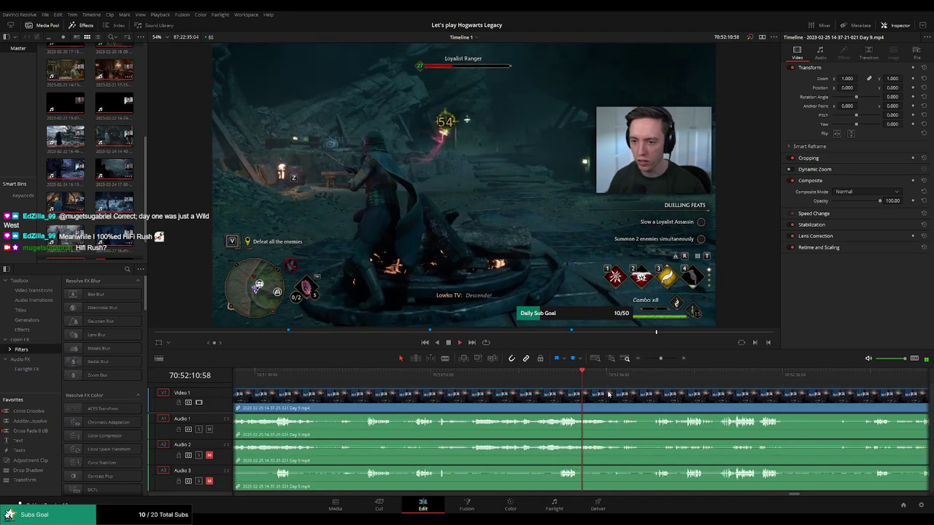
left_click(475, 373)
left_click(364, 373)
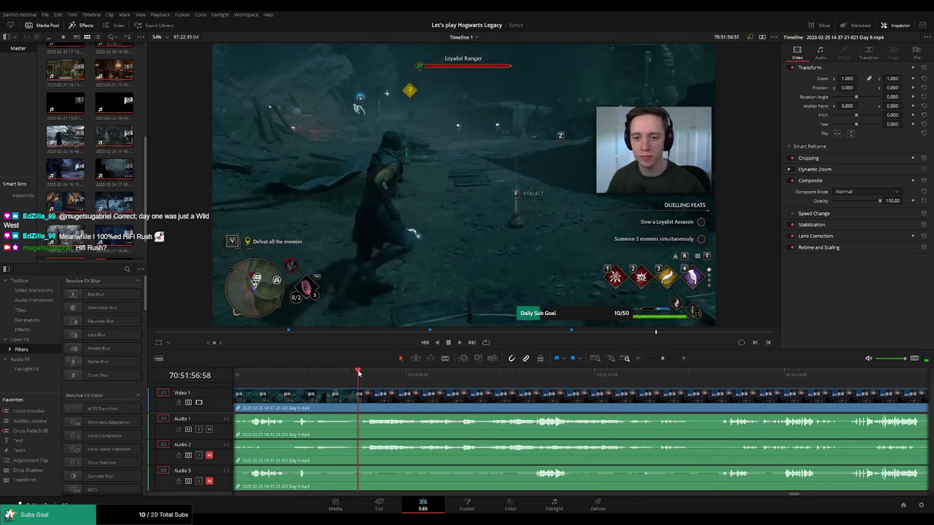
left_click(717, 374)
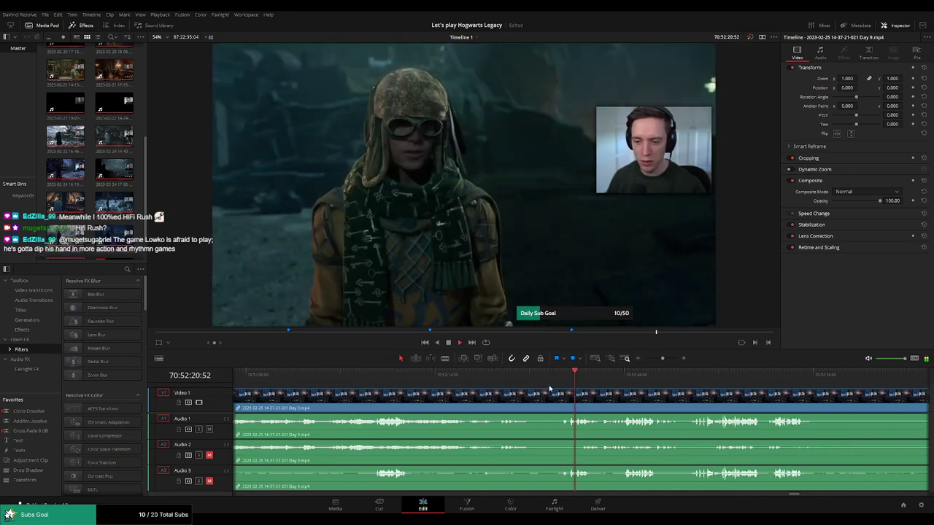
- Scrub back through the fight footage to pinpoint the next cut near 70:52:19
scroll(525, 394, "down", 1)
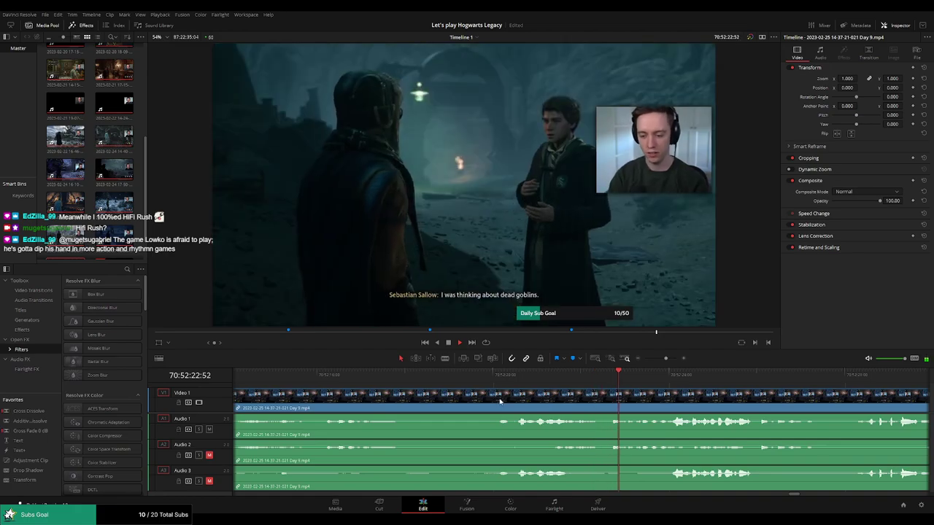
left_click_drag(500, 396, 331, 393)
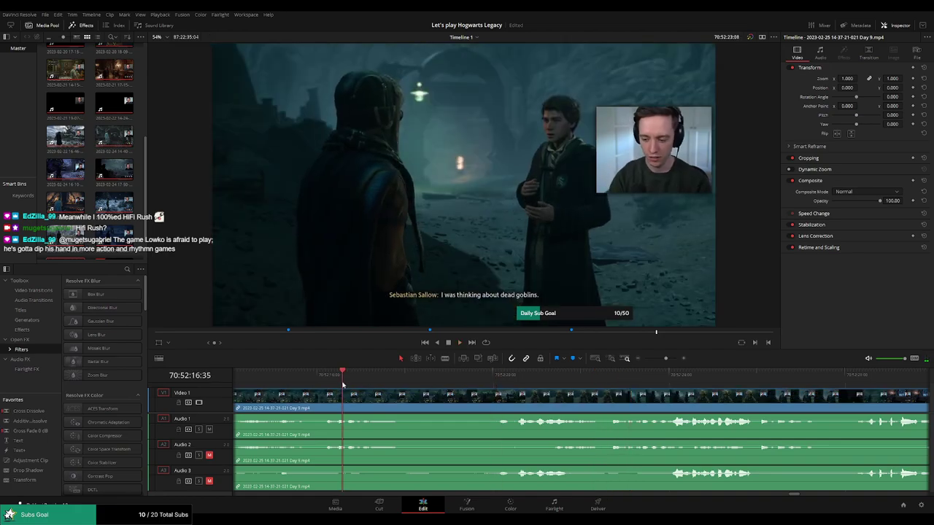
scroll(351, 391, "left", 2)
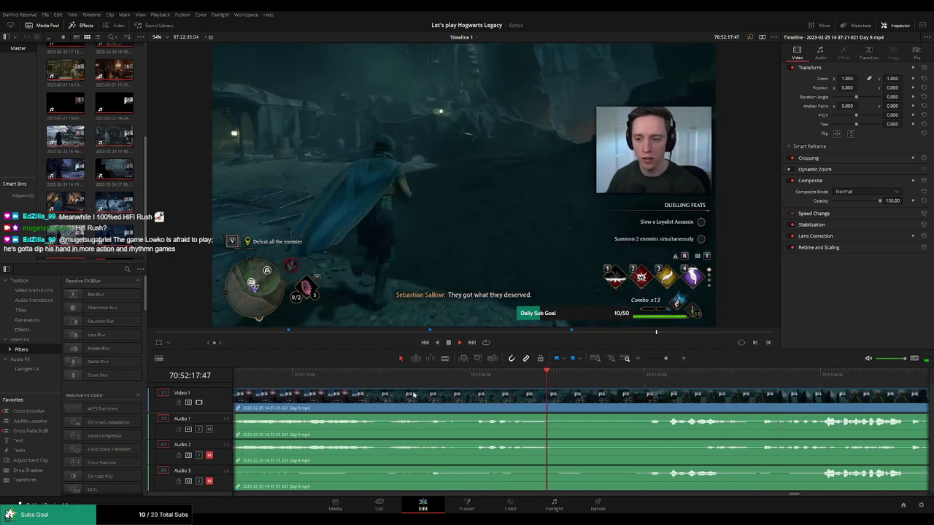
left_click(334, 380)
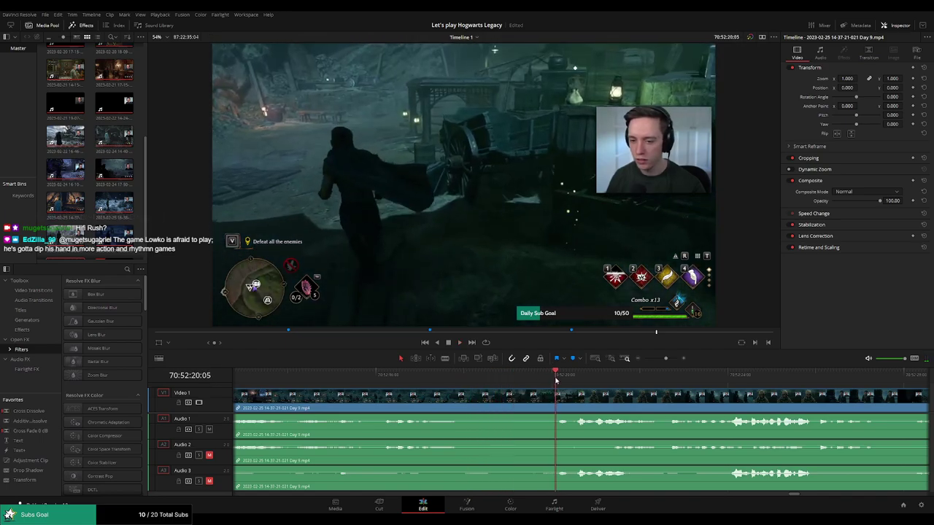
left_click_drag(556, 380, 509, 381)
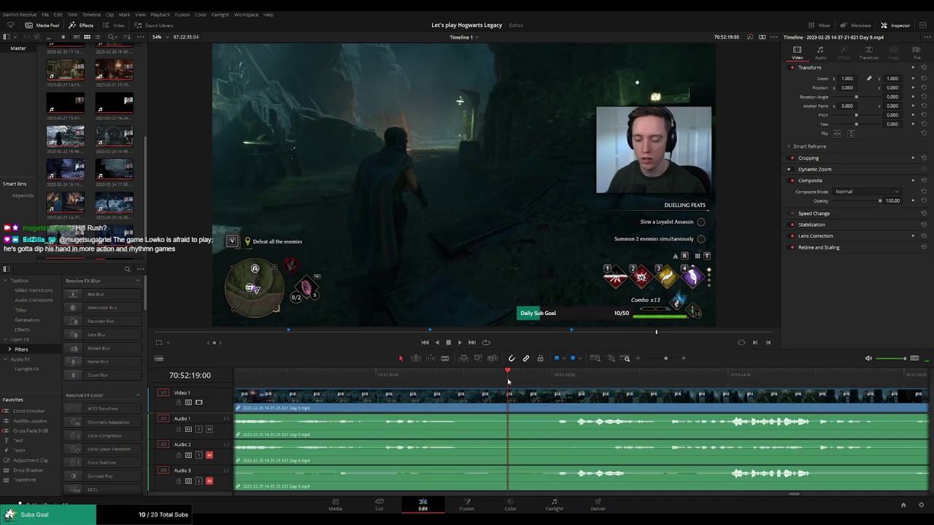
- Blade all four tracks at 70:52:19:00, then slide the following clip slightly earlier
left_click(511, 396)
key("a")
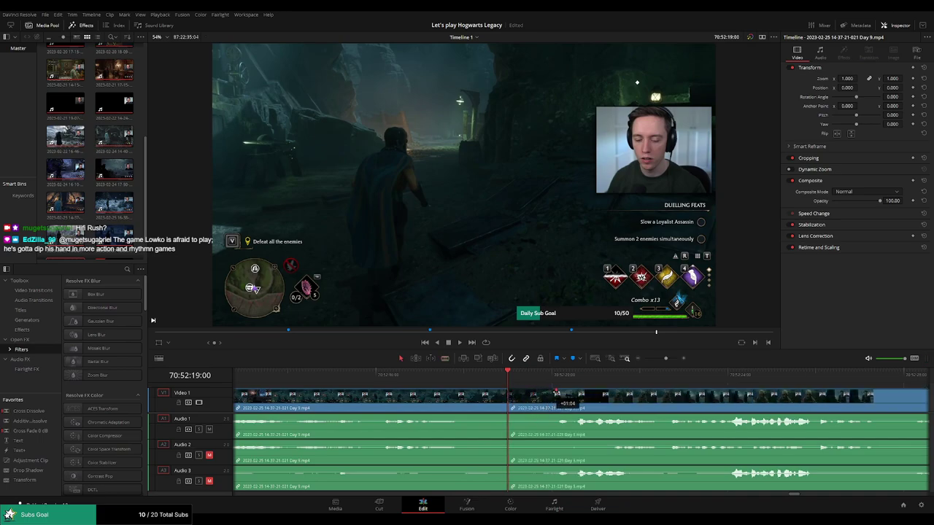
left_click_drag(554, 394, 502, 393)
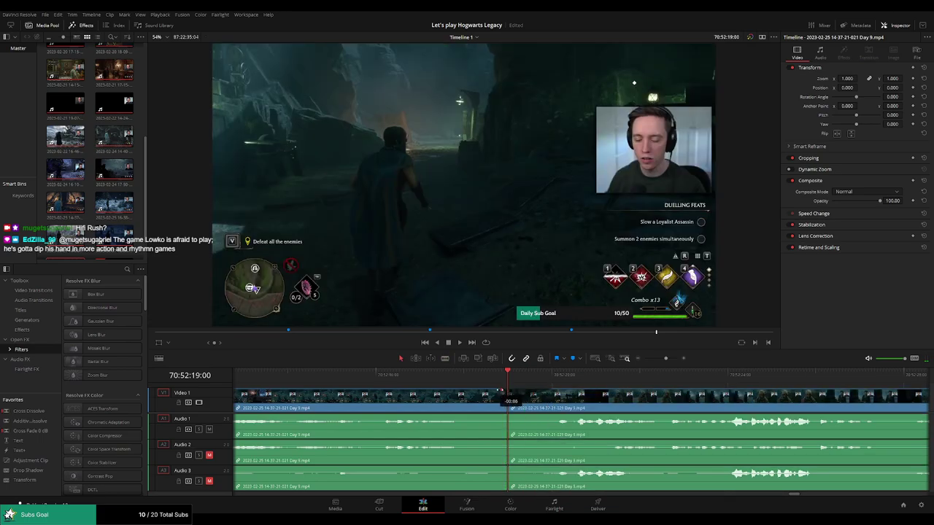
left_click_drag(461, 394, 489, 414)
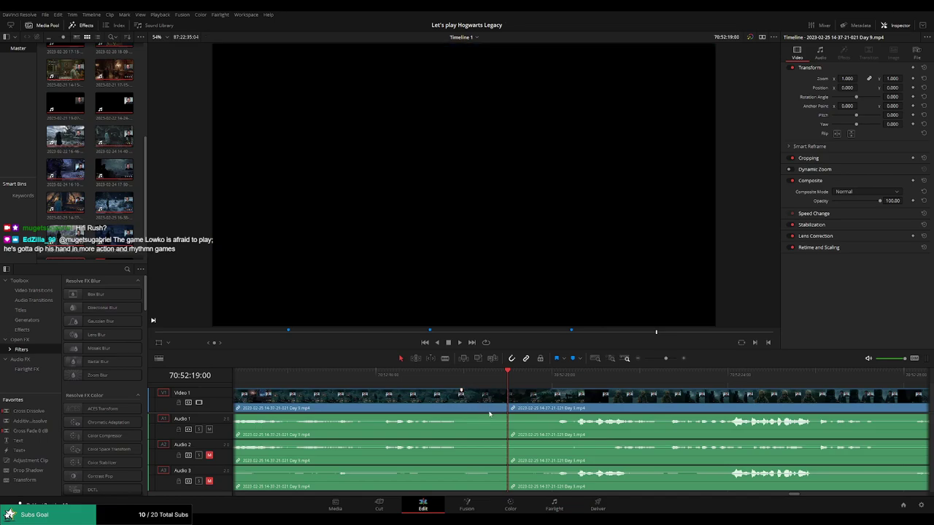
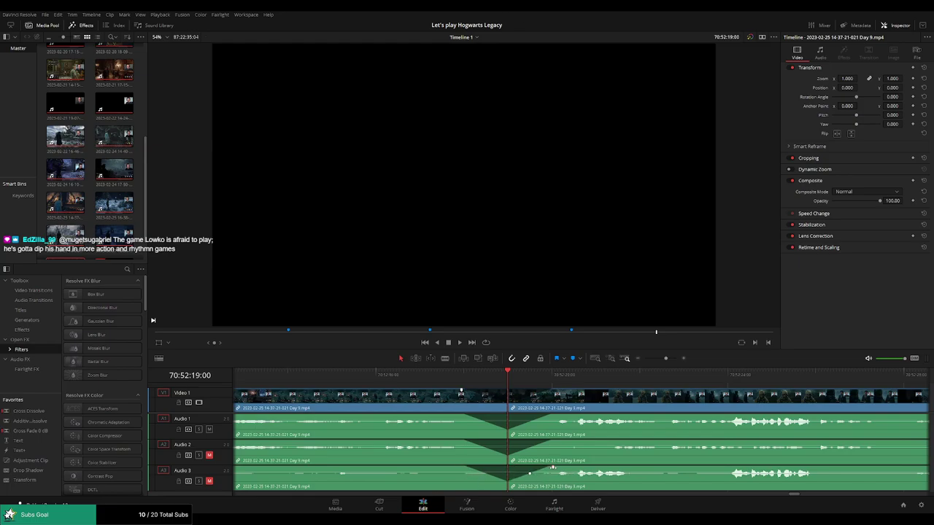
- Review the cut, then shift the post-cut Day 9 piece later to open a gap before it
key("space")
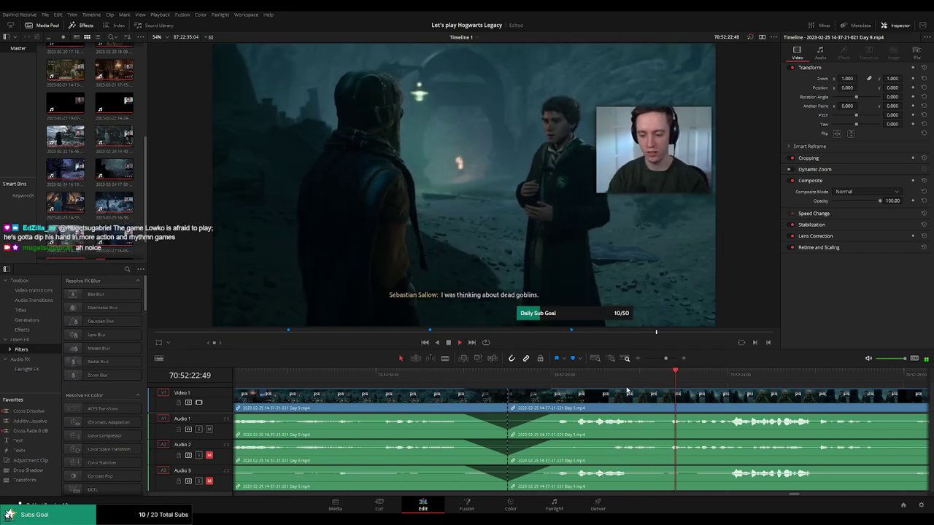
key("space")
scroll(626, 387, "down", 2)
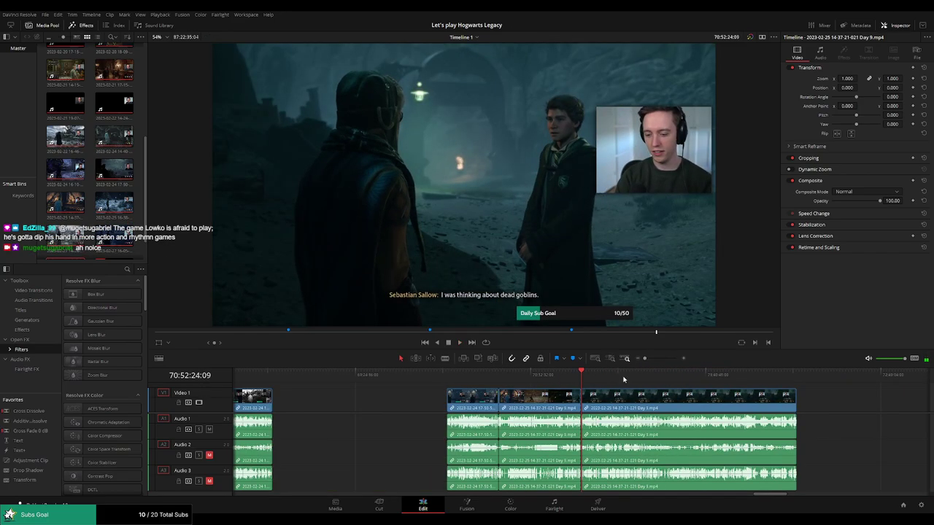
scroll(639, 393, "right", 3)
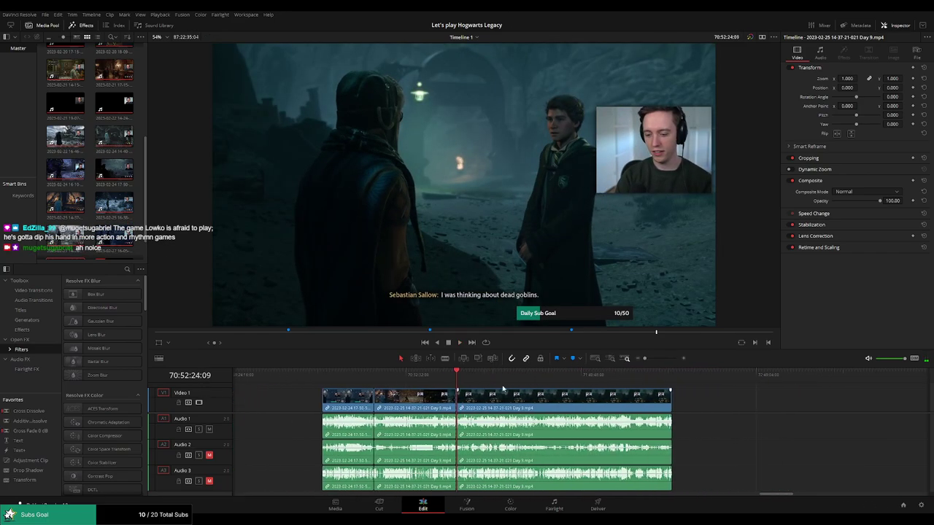
left_click(281, 375)
scroll(512, 396, "right", 3)
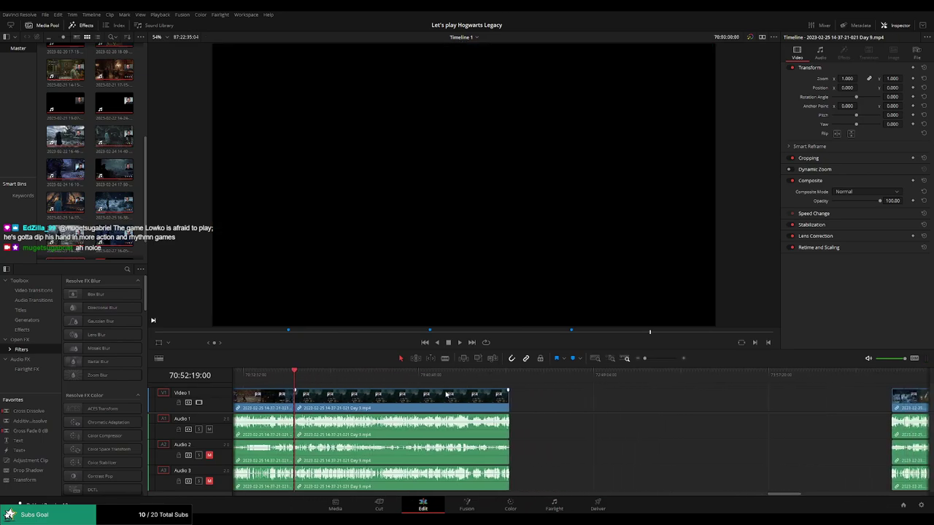
left_click_drag(413, 402, 660, 402)
left_click(409, 403)
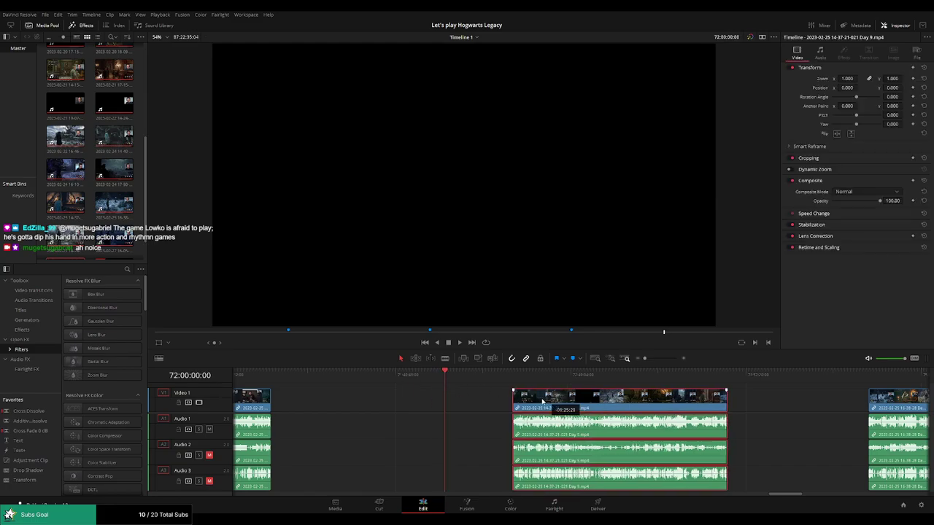
- Snap the Day 9 clip to start at 72:00:00:00 and play it from there
left_click_drag(513, 393, 442, 394)
scroll(412, 401, "right", 3)
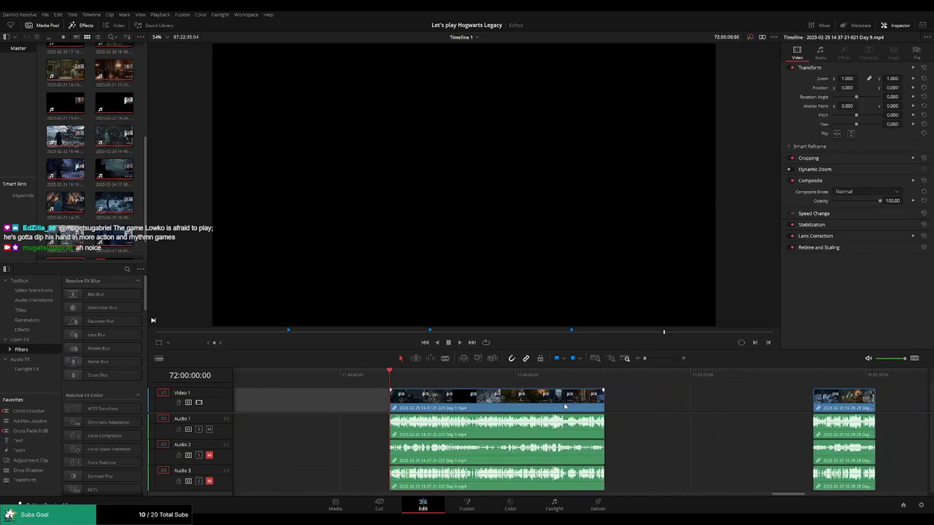
key("space")
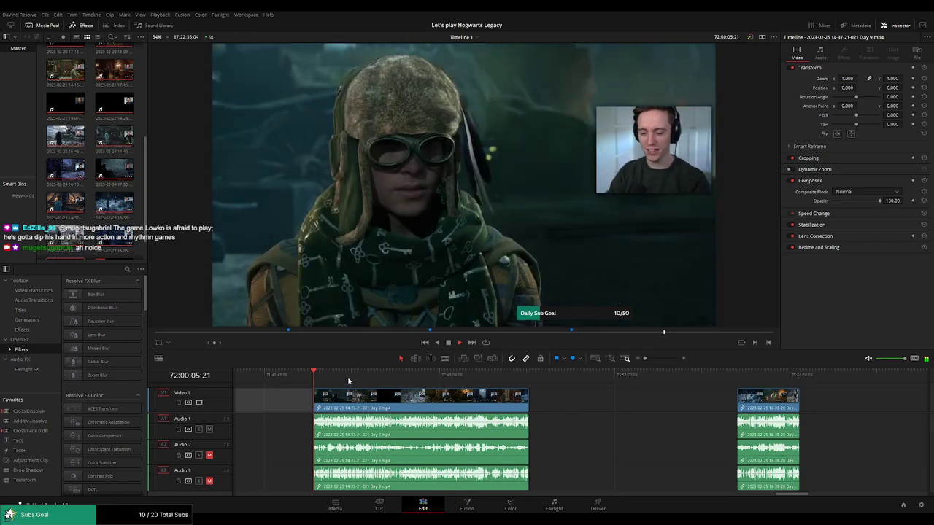
- Scrub and play around 72:52:28 to locate the episode break
left_click(384, 375)
left_click_drag(384, 375, 450, 375)
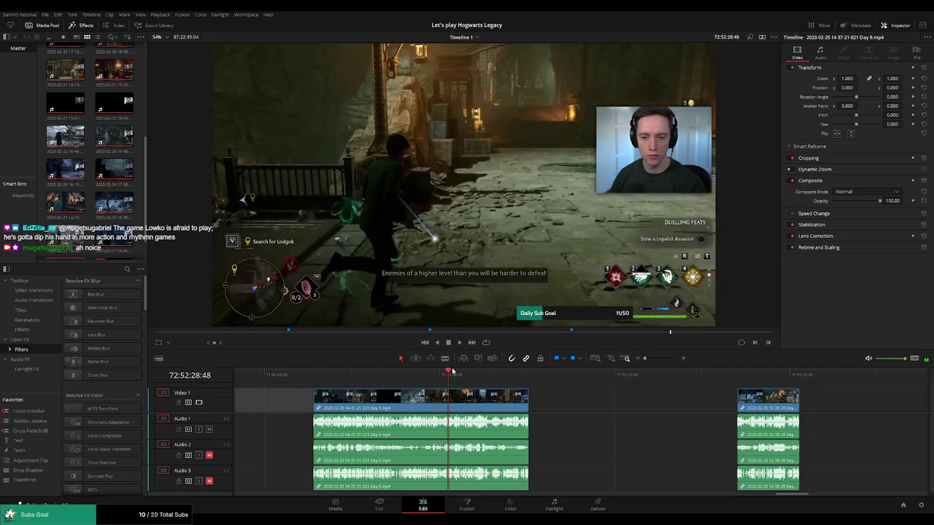
key("space")
scroll(554, 383, "up", 5)
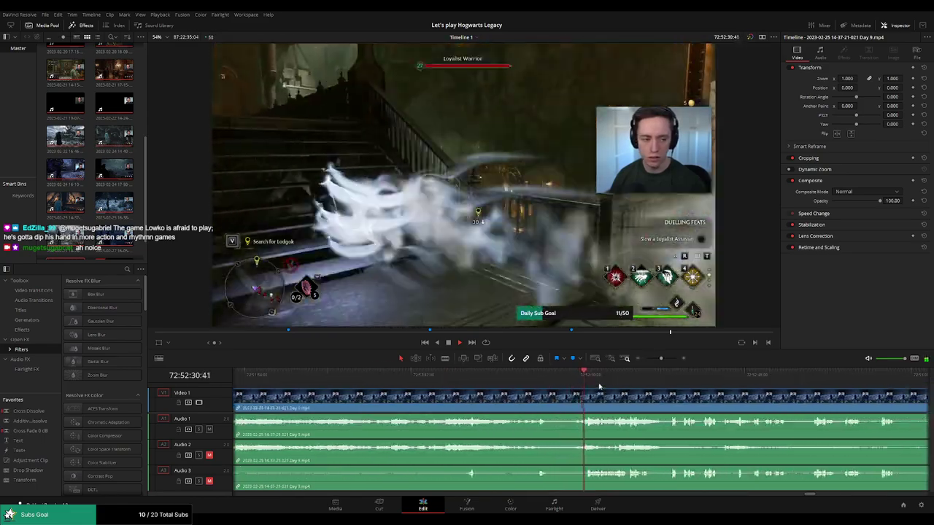
left_click(498, 378)
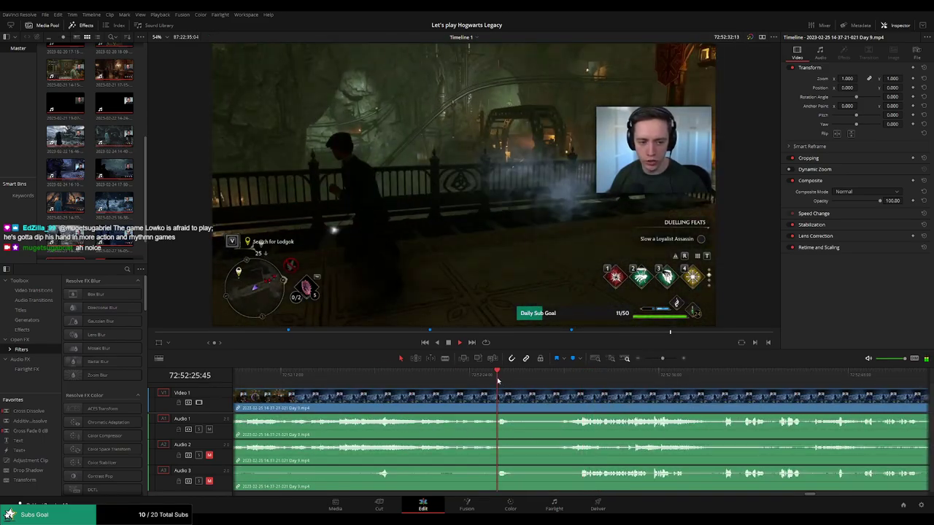
left_click(427, 378)
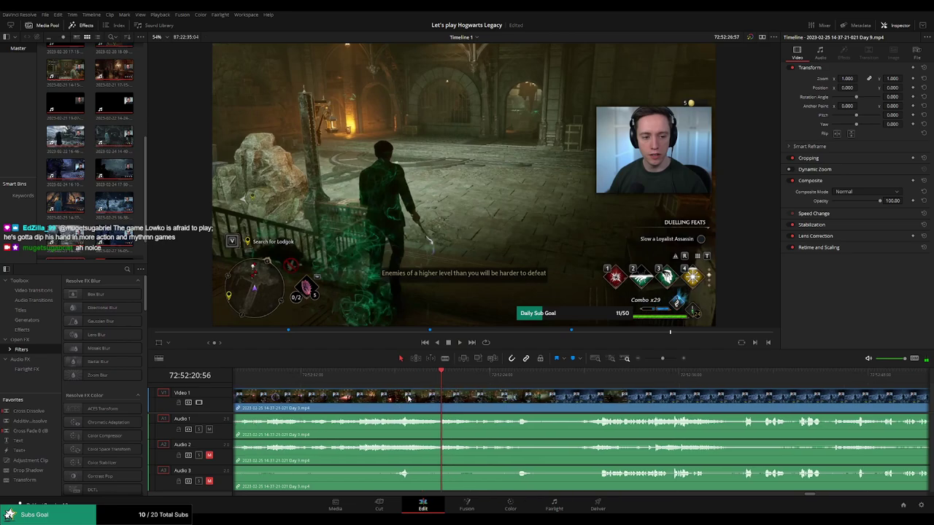
- Split the Day 9 clip at exactly 72:52:29:30
scroll(408, 397, "up", 5)
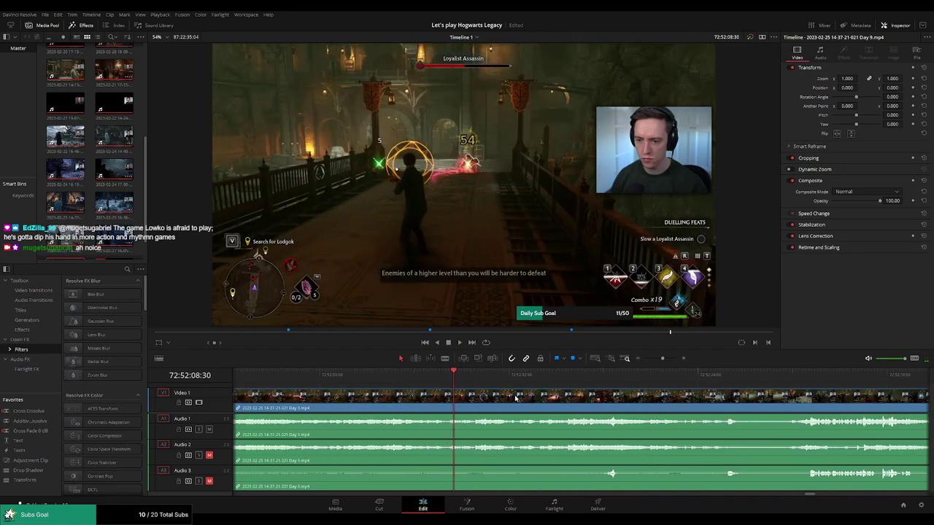
scroll(453, 394, "up", 5)
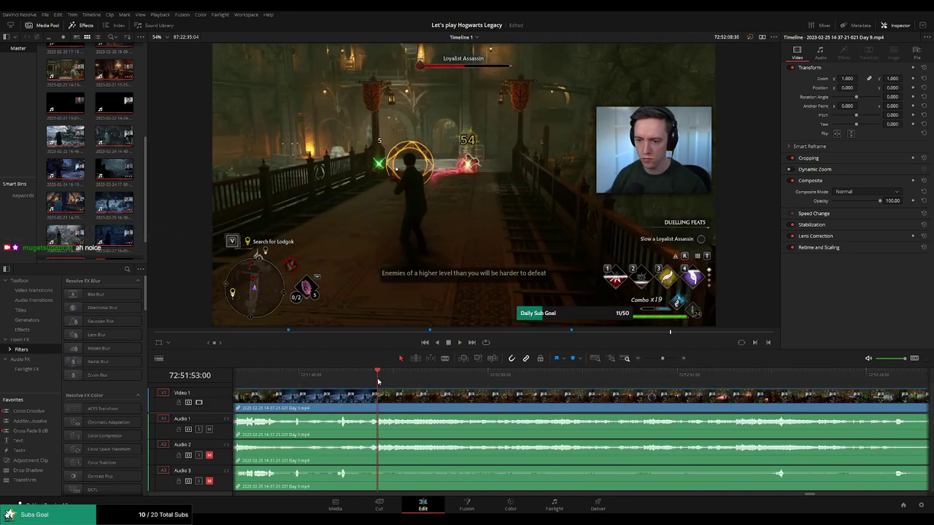
scroll(378, 380, "down", 2)
scroll(510, 391, "down", 8)
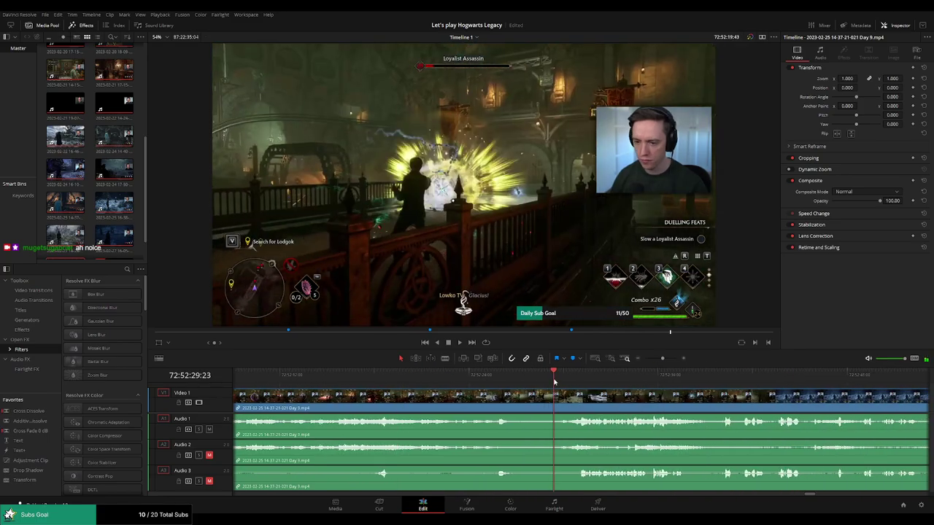
scroll(563, 388, "down", 1)
scroll(558, 386, "down", 1)
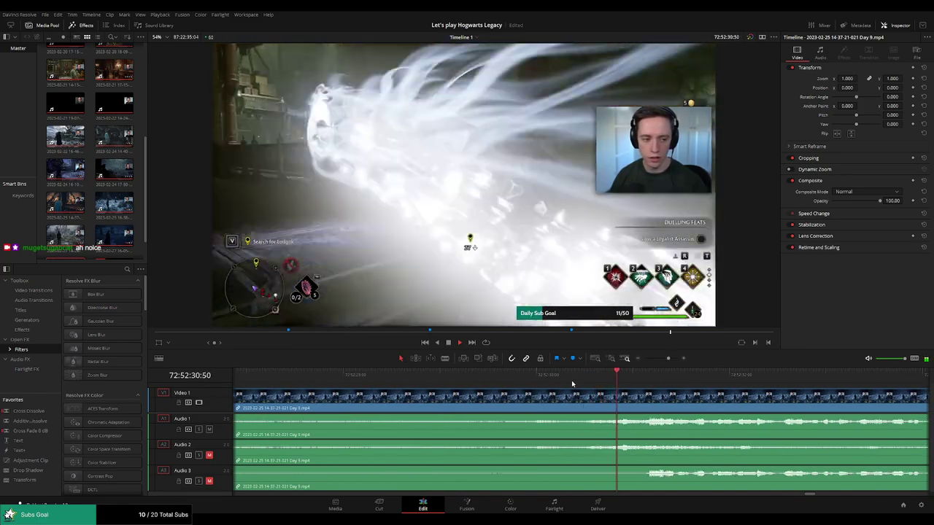
scroll(548, 381, "down", 1)
scroll(536, 375, "down", 1)
left_click_drag(533, 372, 488, 372)
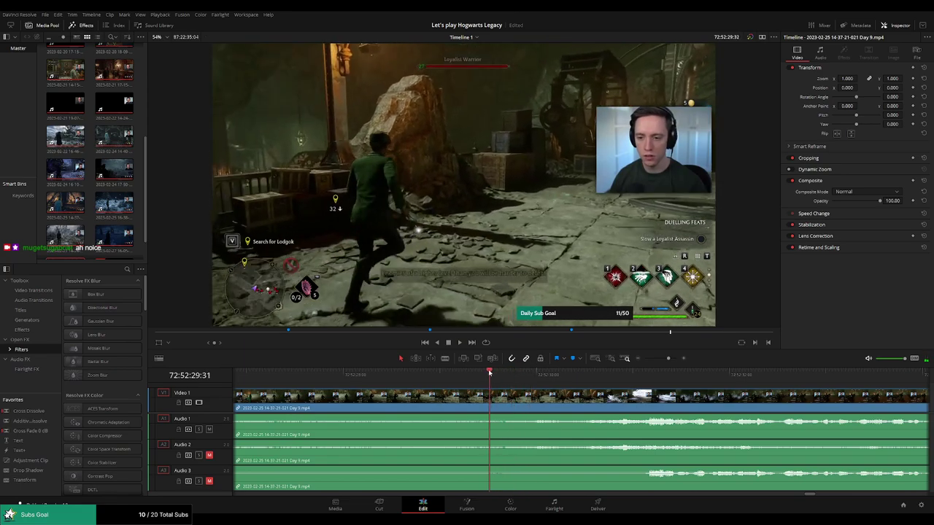
key("ctrl+b")
- Add audio fade-outs before and fade-ins after the 72:52:29:30 cut, then play to check
mouse_move(540, 393)
left_mouse_down()
mouse_move(552, 393)
mouse_move(429, 392)
left_mouse_up()
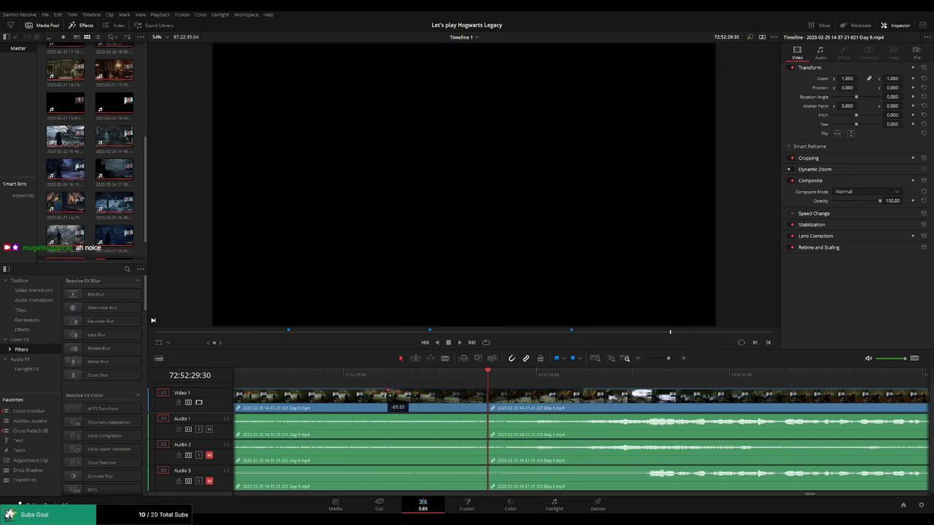
left_click_drag(484, 417, 429, 418)
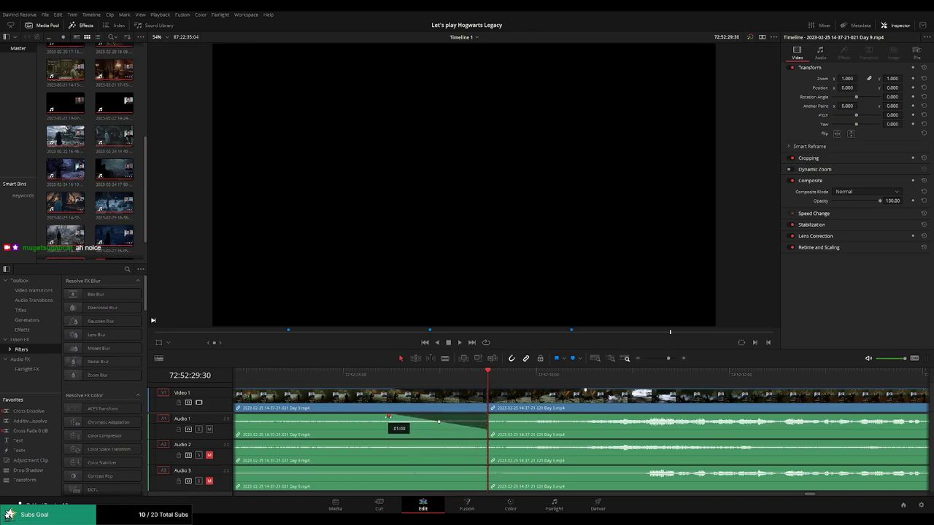
left_click_drag(488, 417, 579, 418)
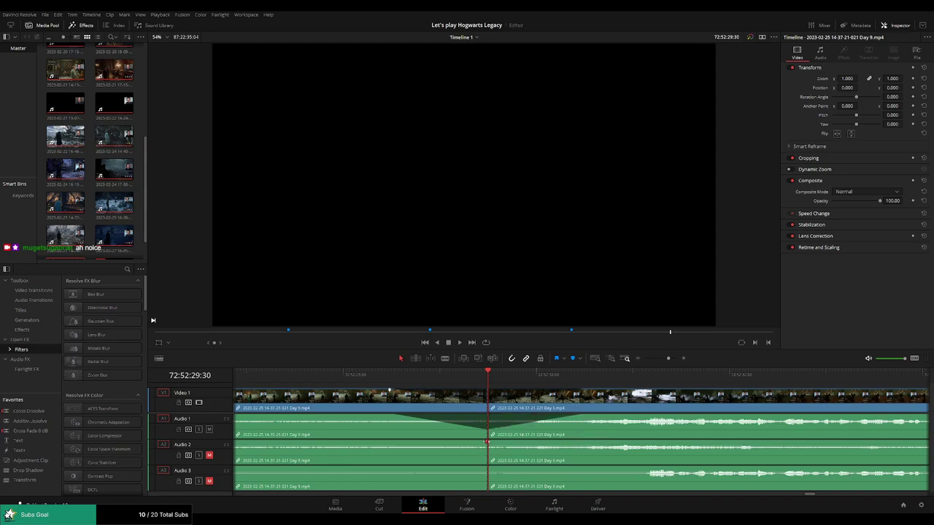
left_click_drag(487, 442, 397, 443)
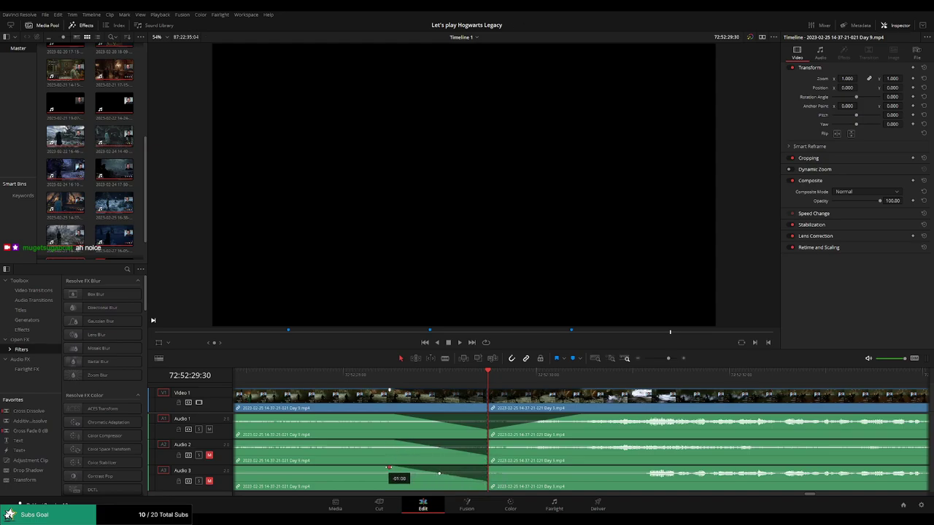
left_click_drag(494, 443, 570, 442)
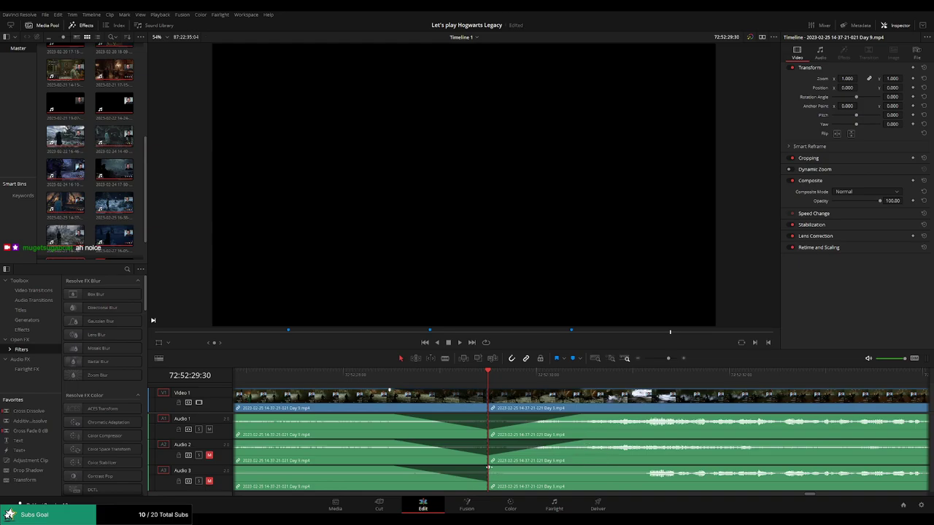
key("space")
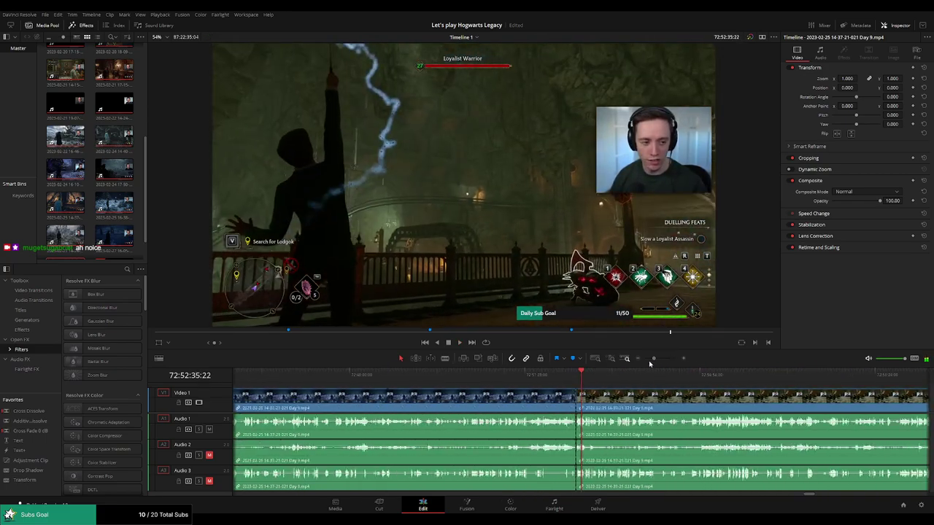
- Butt the post-cut Day 9 piece up against the following clip
left_click_drag(667, 360, 645, 359)
scroll(625, 403, "right", 3)
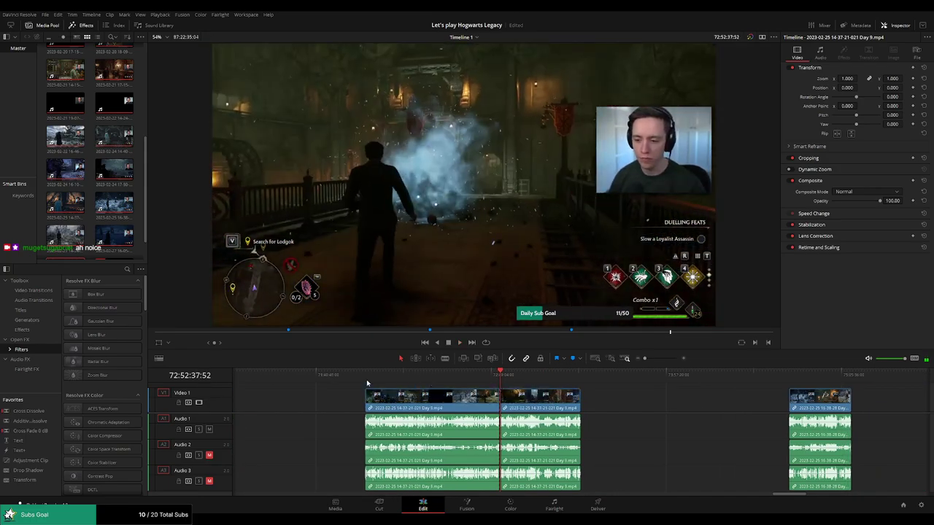
scroll(546, 396, "right", 5)
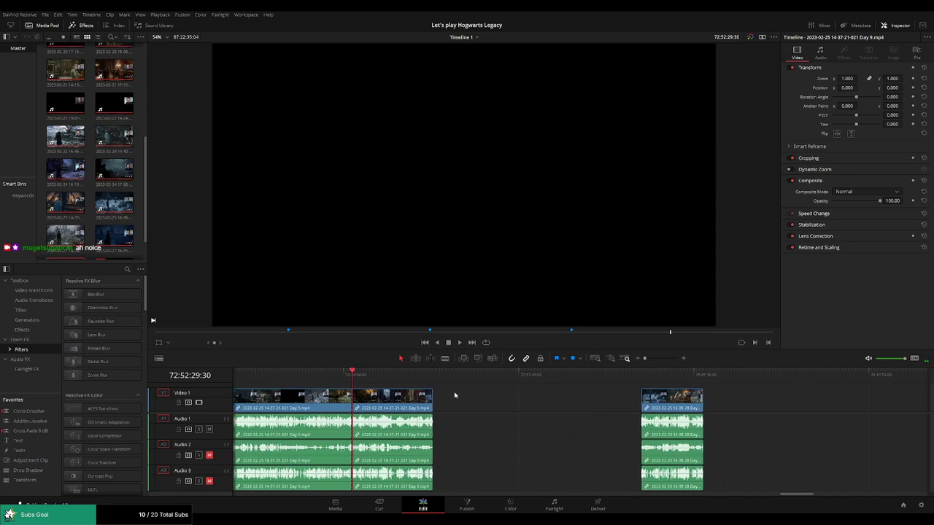
left_click_drag(365, 397, 547, 405)
left_click(431, 400)
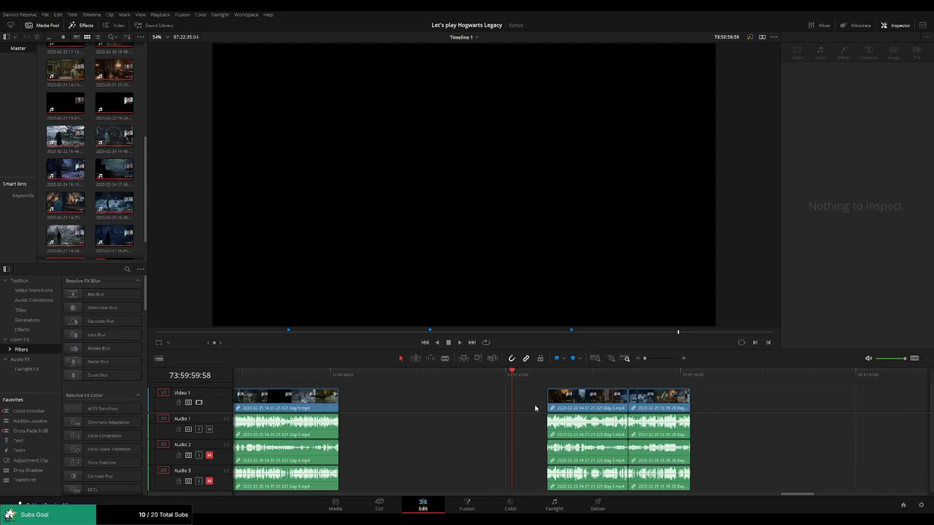
- Move both clips together so they start at 74:00:00:00
left_click_drag(751, 400, 543, 400)
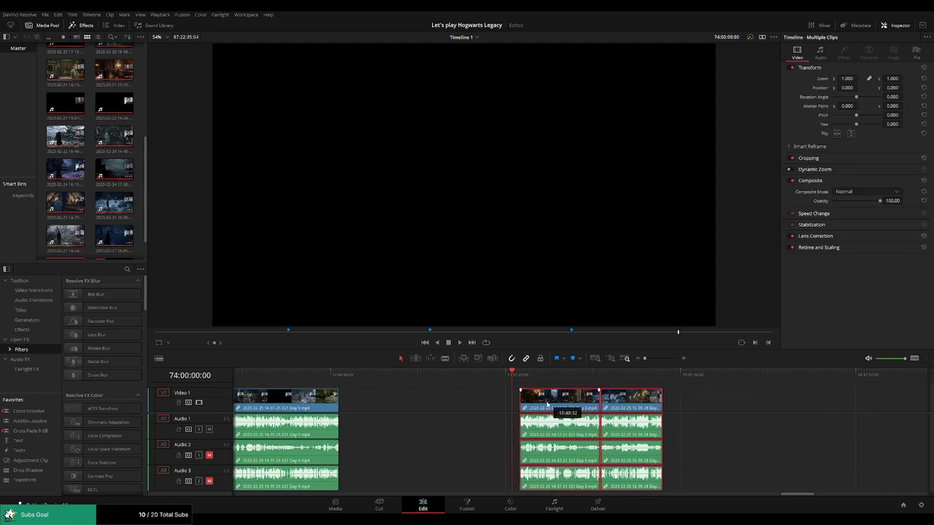
key("comma")
key("comma")
key("comma")
scroll(584, 398, "right", 5)
- Play the new episode from its start and check the join between its two clips
left_click(490, 391)
key("space")
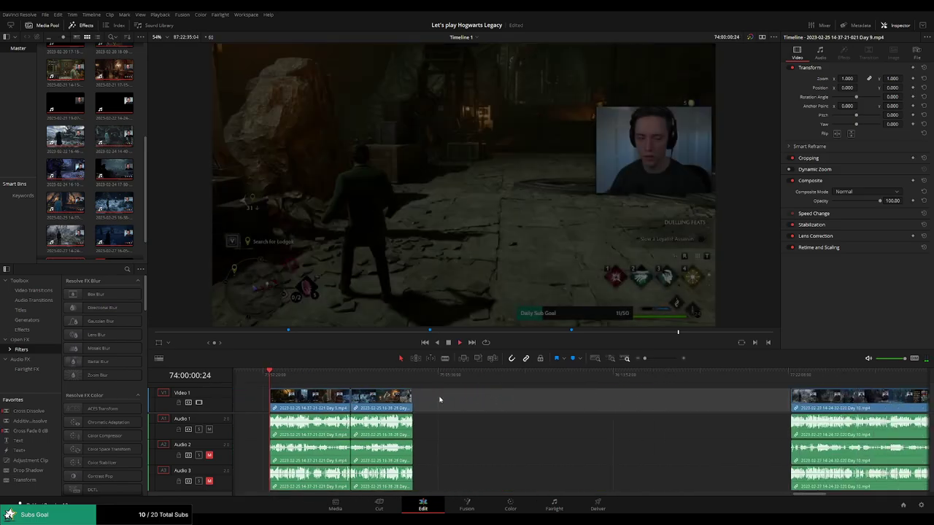
left_click_drag(270, 374, 282, 380)
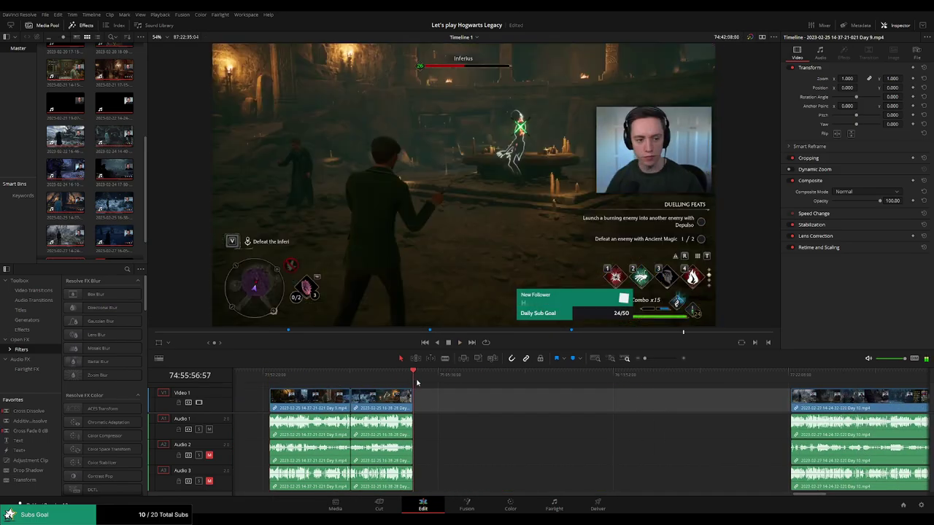
key("Home")
left_click(320, 375)
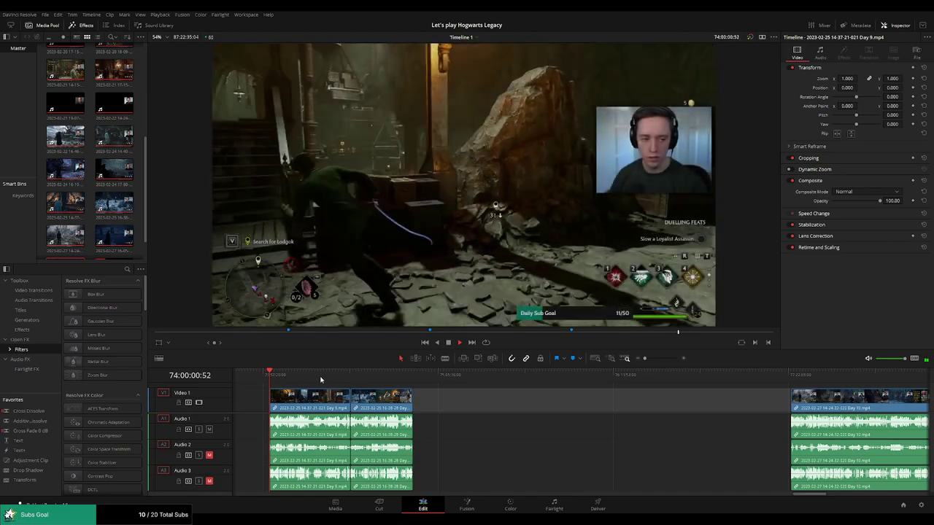
left_click(338, 375)
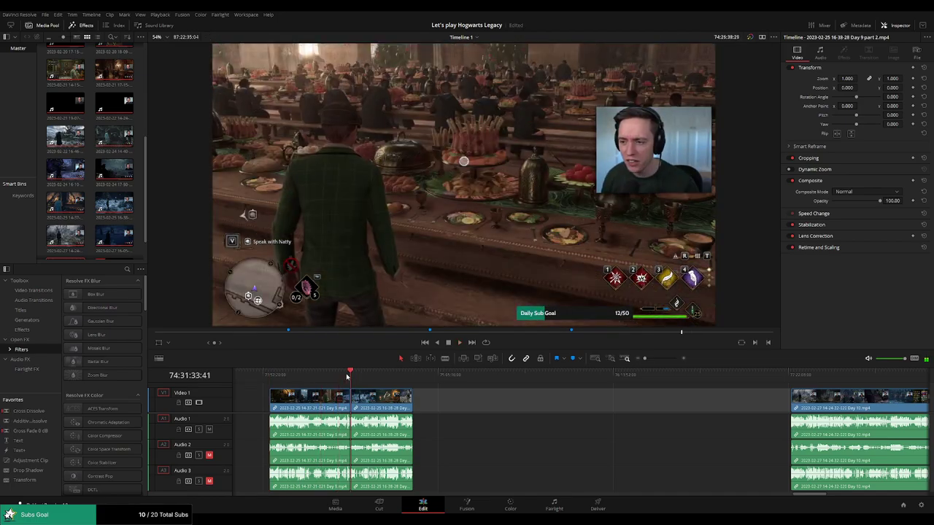
left_click(347, 375)
scroll(347, 379, "up", 5)
left_click(551, 381)
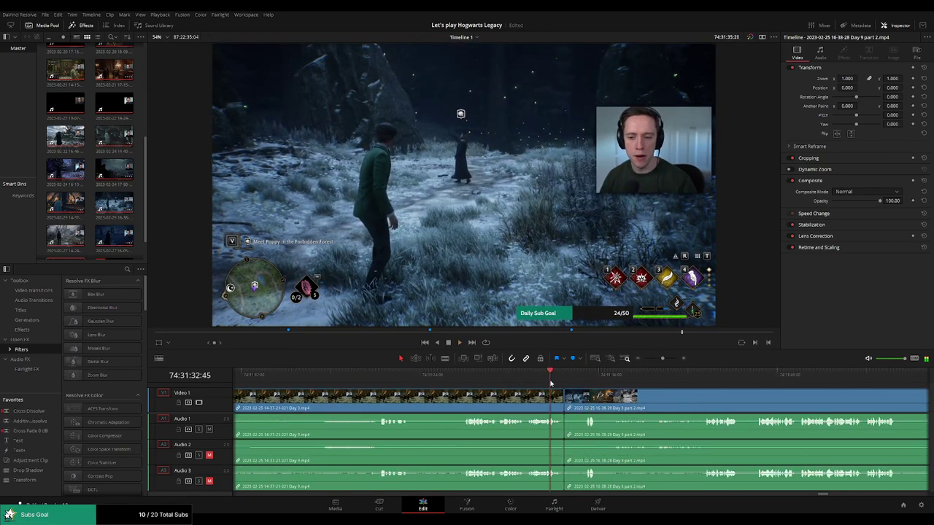
left_click_drag(551, 381, 559, 381)
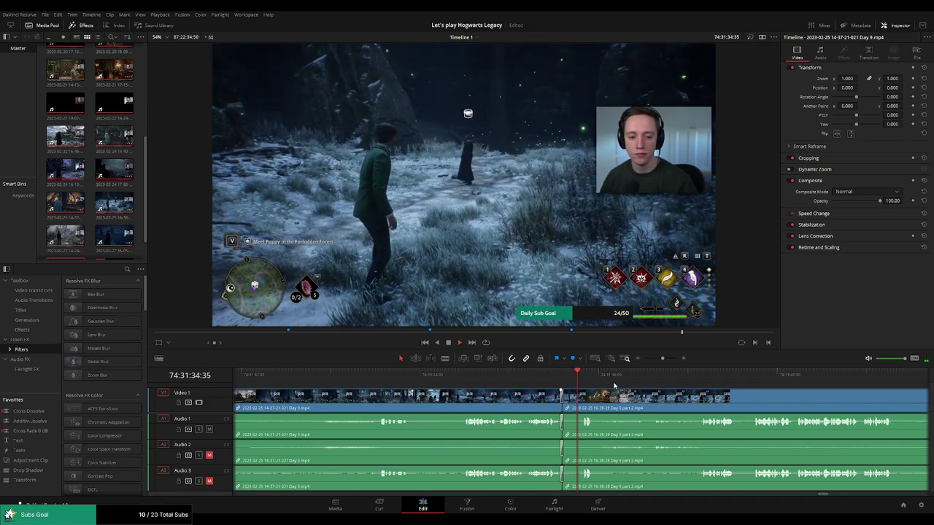
scroll(597, 378, "down", 5)
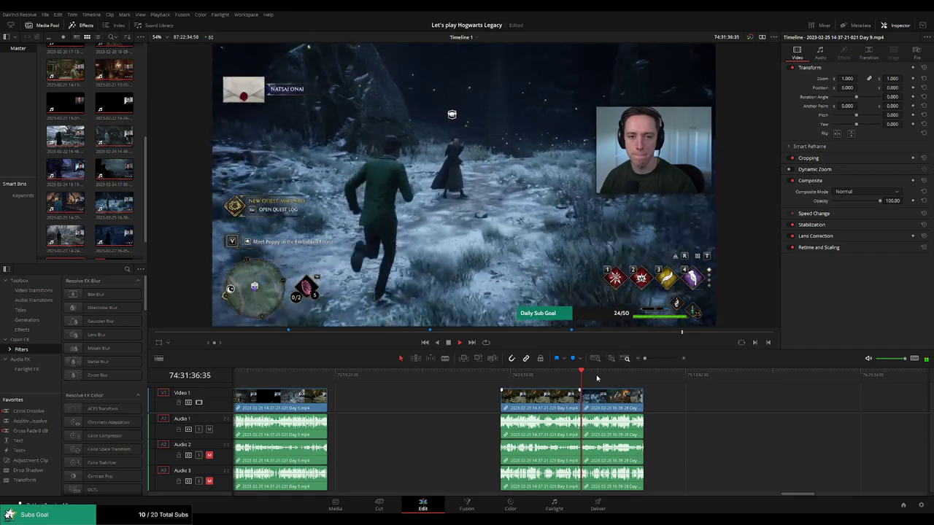
left_click_drag(597, 378, 633, 376)
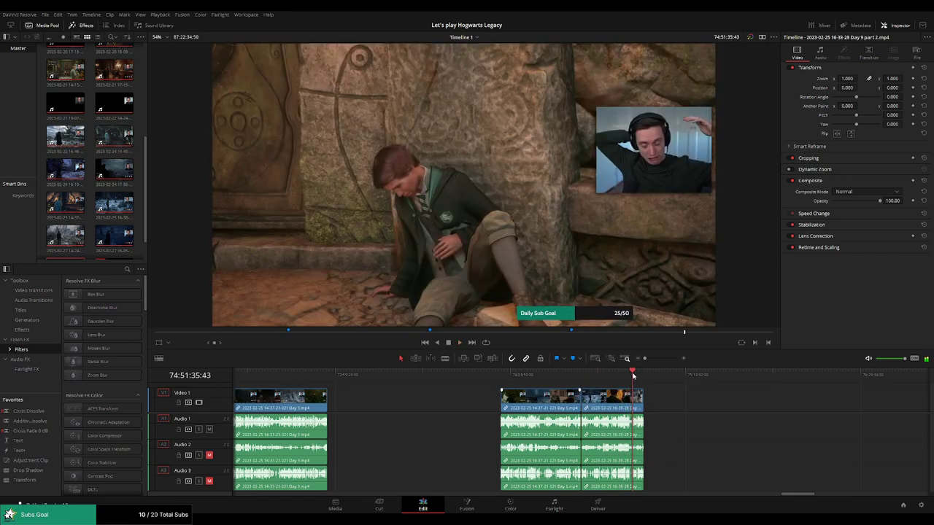
key("space")
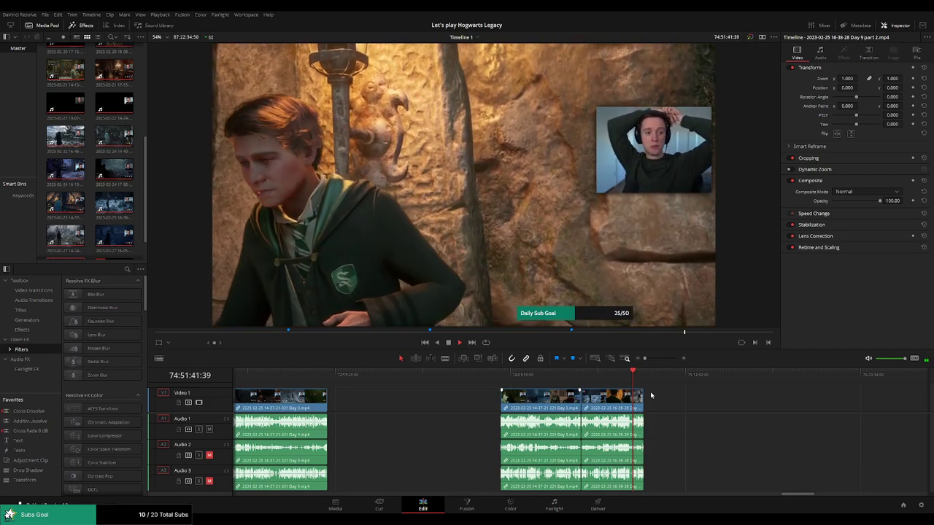
- Skim through the later Day 9 part 2 footage, rewatching the underground corridor scenes
left_click(654, 359)
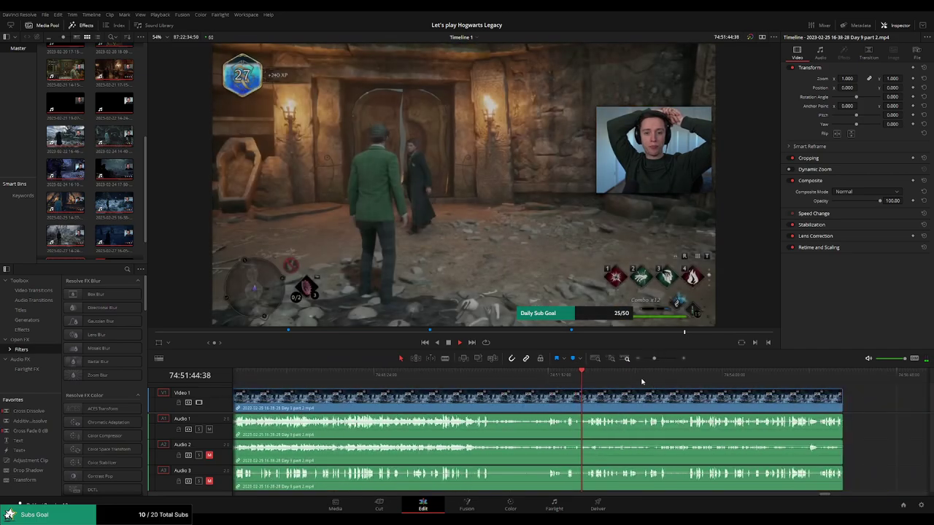
left_click(663, 377)
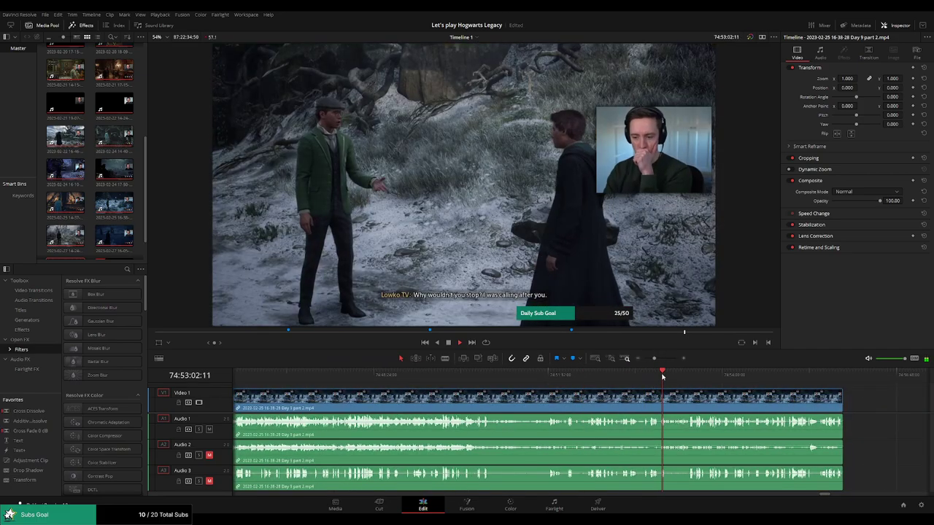
left_click(763, 377)
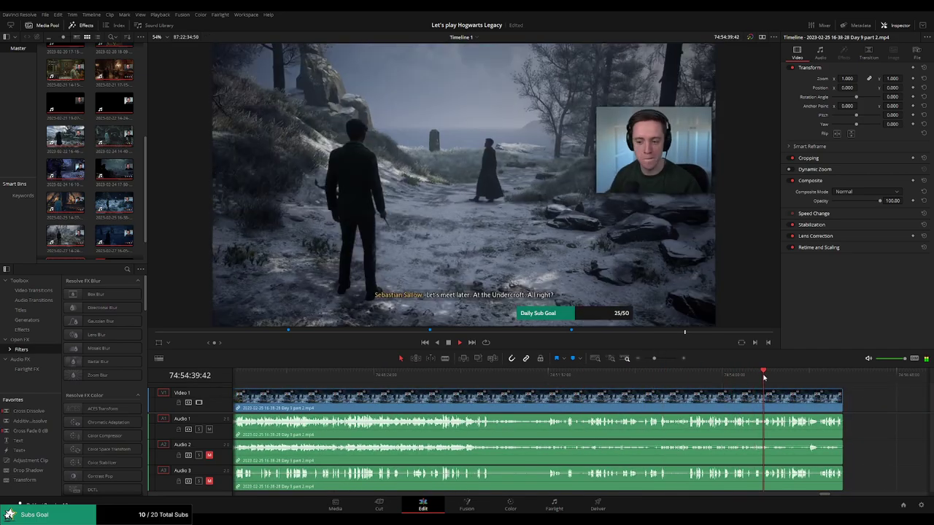
left_click_drag(816, 373, 666, 382)
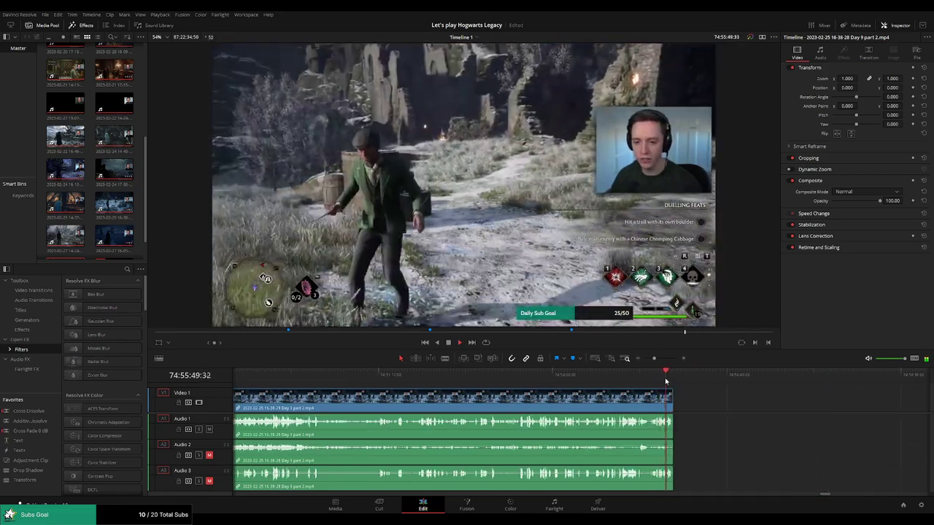
left_click(519, 376)
left_click(443, 376)
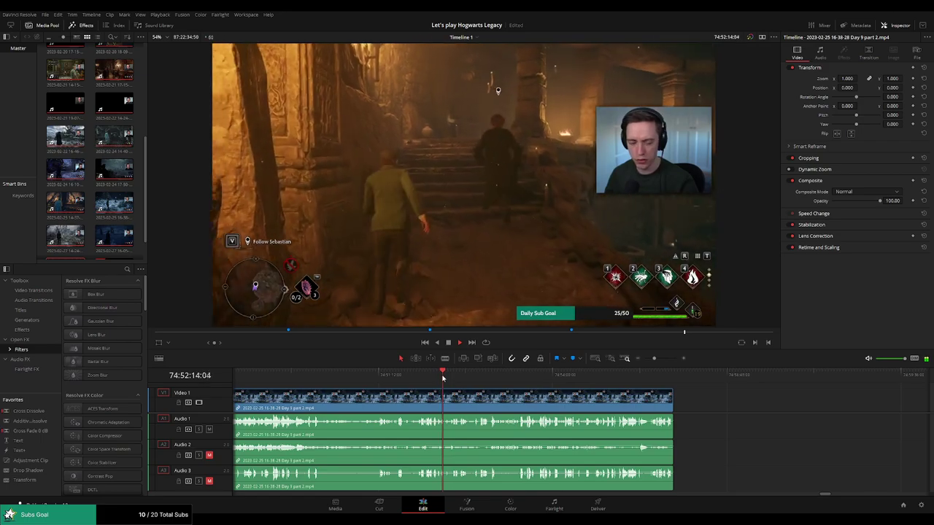
left_click(432, 376)
scroll(438, 386, "up", 3)
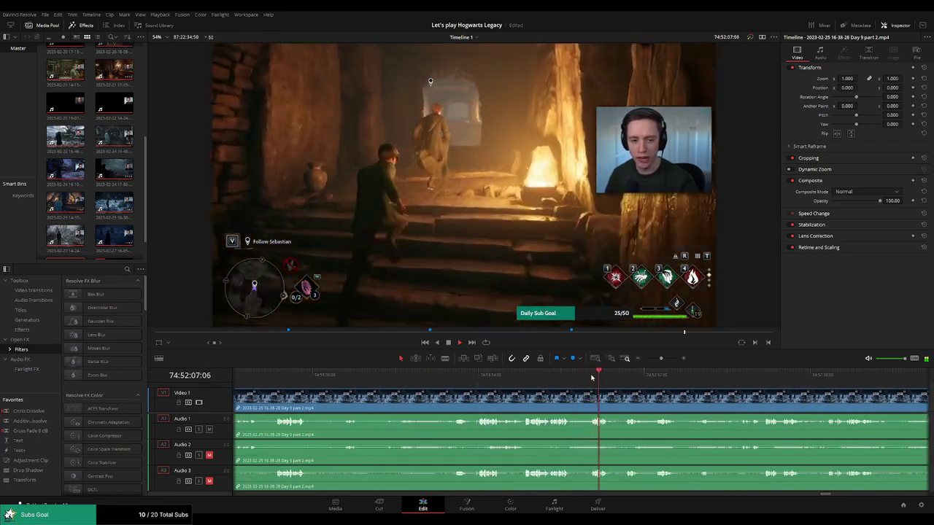
left_click(524, 377)
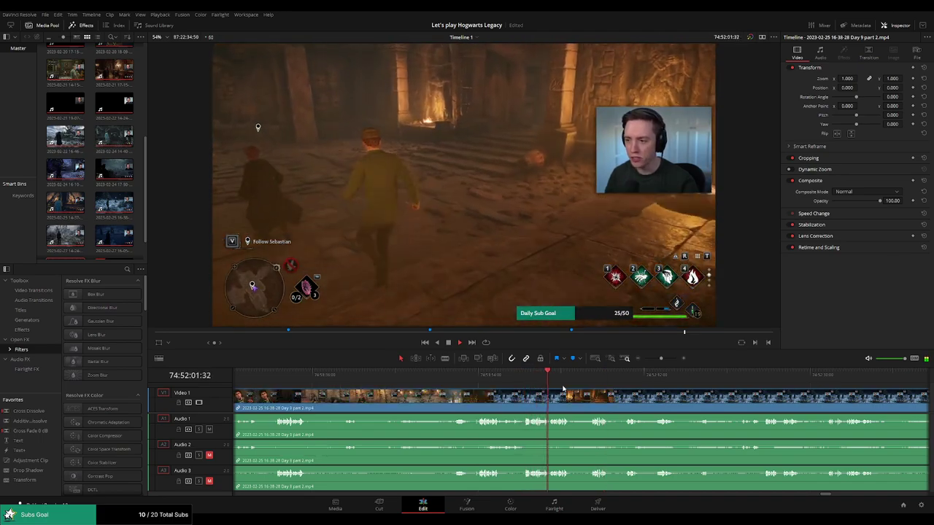
left_click(476, 378)
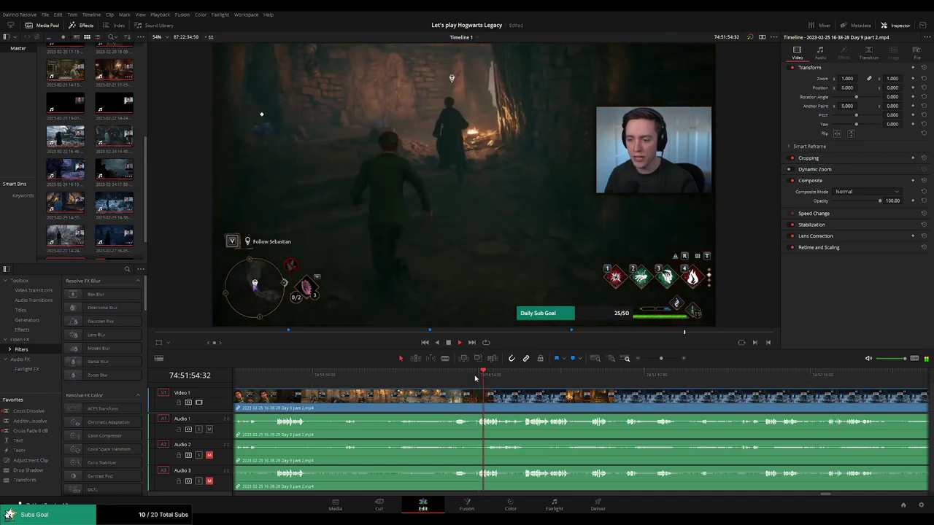
left_click(608, 375)
left_click_drag(608, 375, 592, 374)
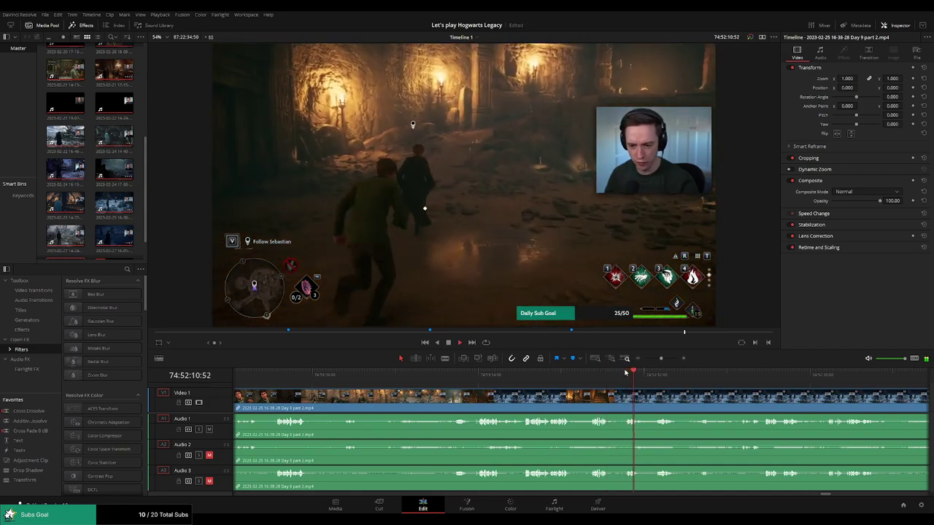
scroll(583, 392, "up", 2)
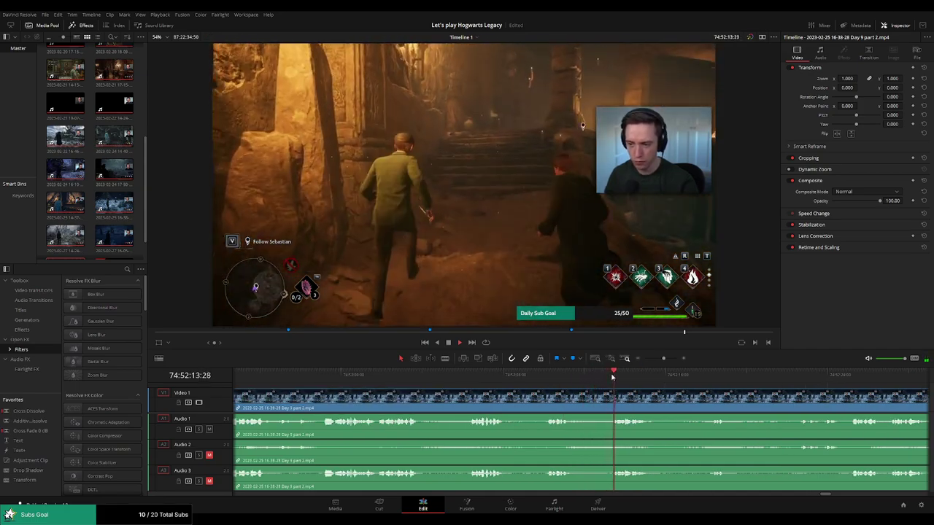
left_click(393, 380)
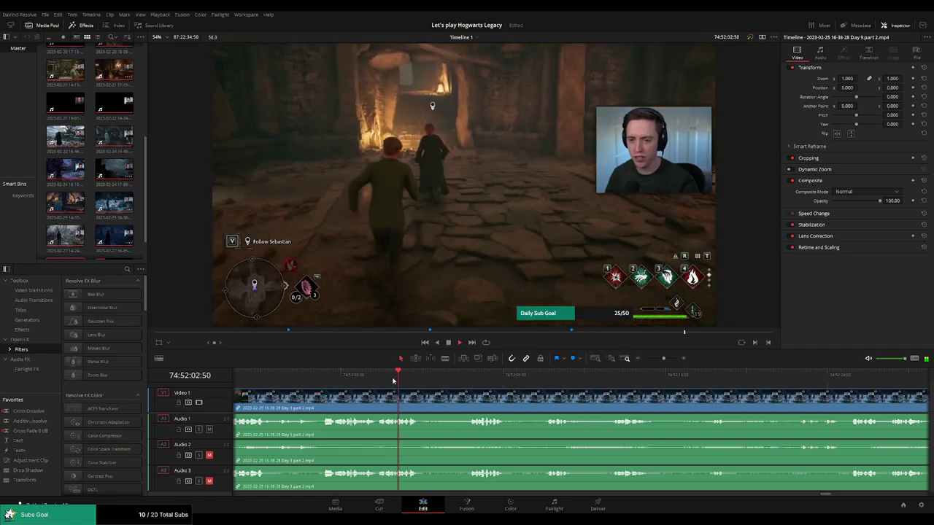
left_click(473, 376)
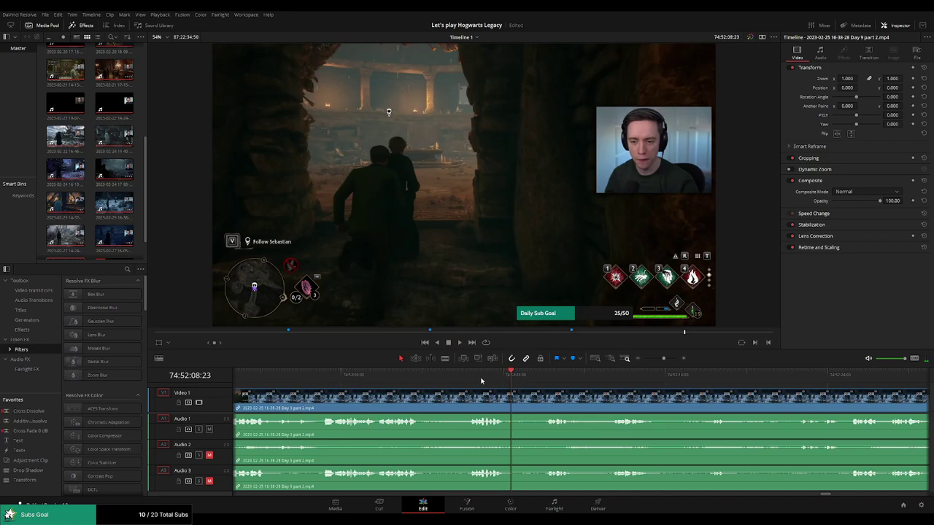
- Rewatch from 74:51:53 and park the playhead just before the castle loading screen
scroll(481, 381, "left", 3)
left_click(377, 381)
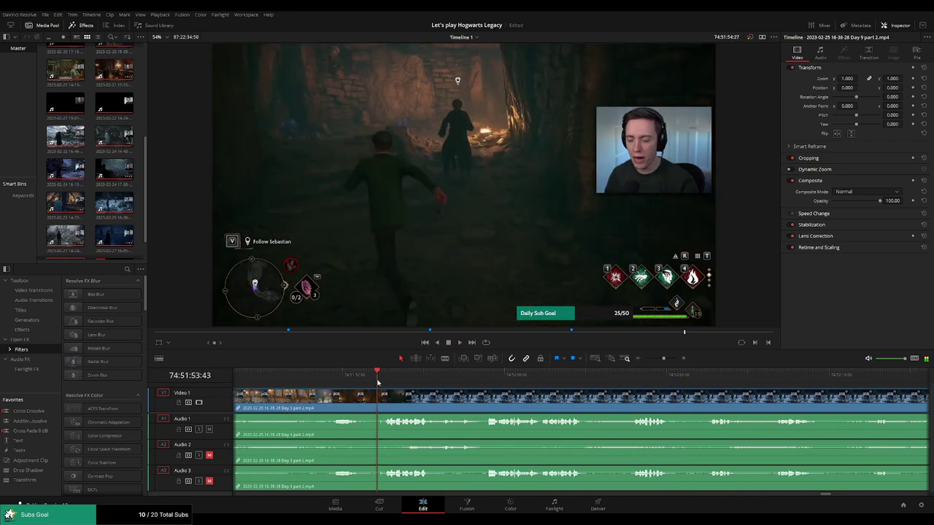
key("space")
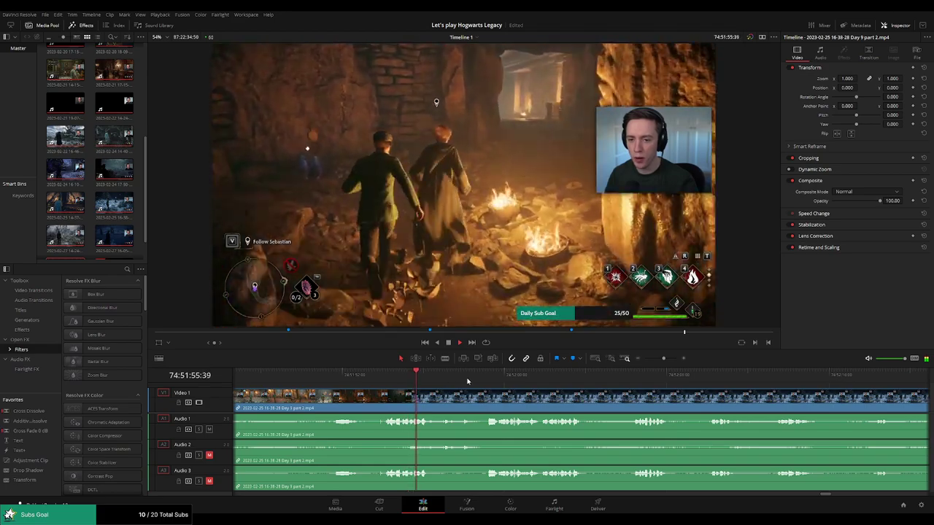
left_click(482, 380)
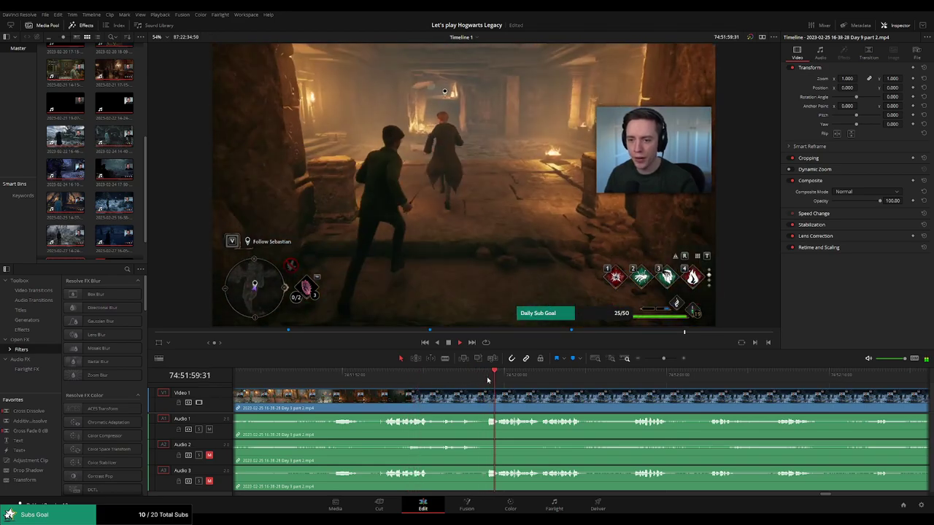
left_click_drag(489, 379, 777, 378)
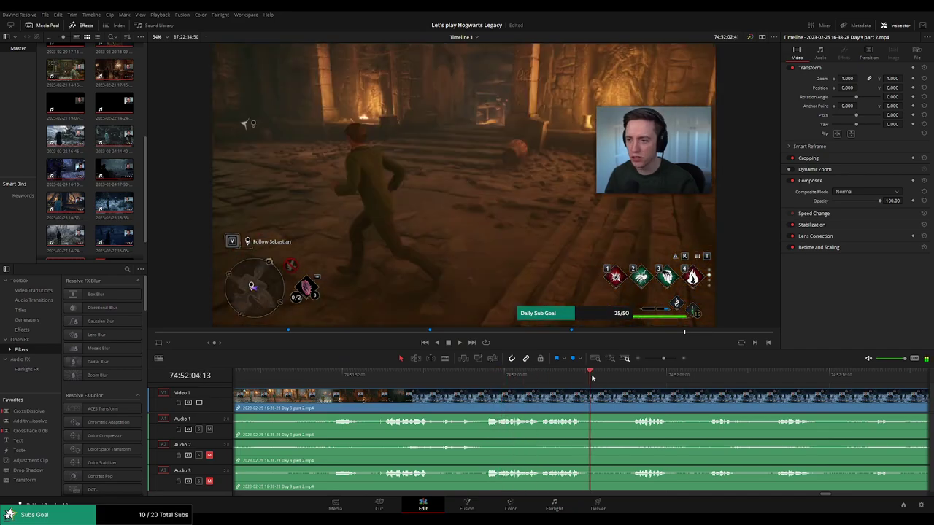
key("space")
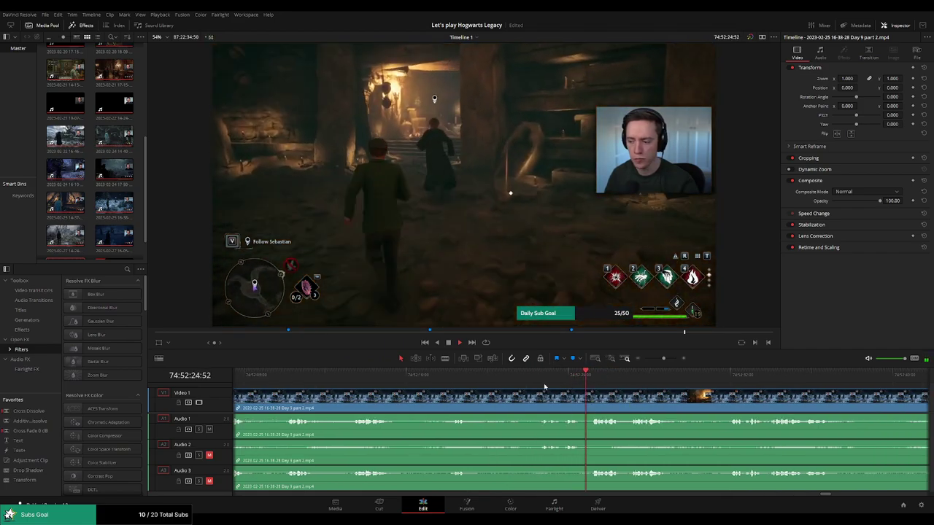
scroll(501, 395, "up", 1)
scroll(501, 394, "up", 1)
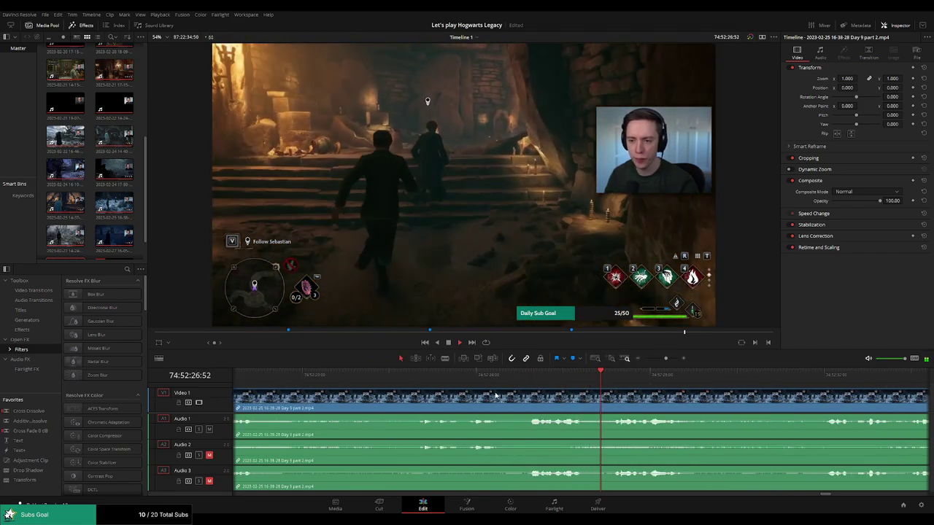
left_click(803, 375)
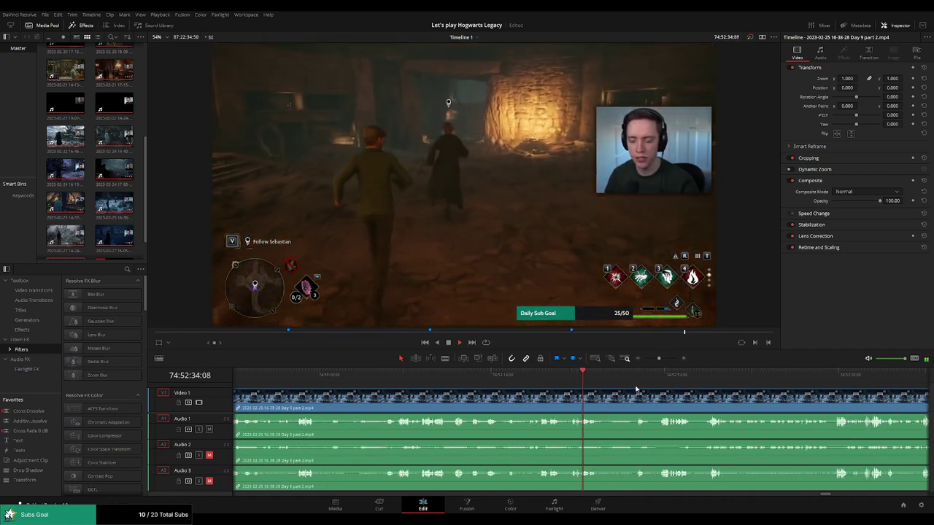
left_click(641, 374)
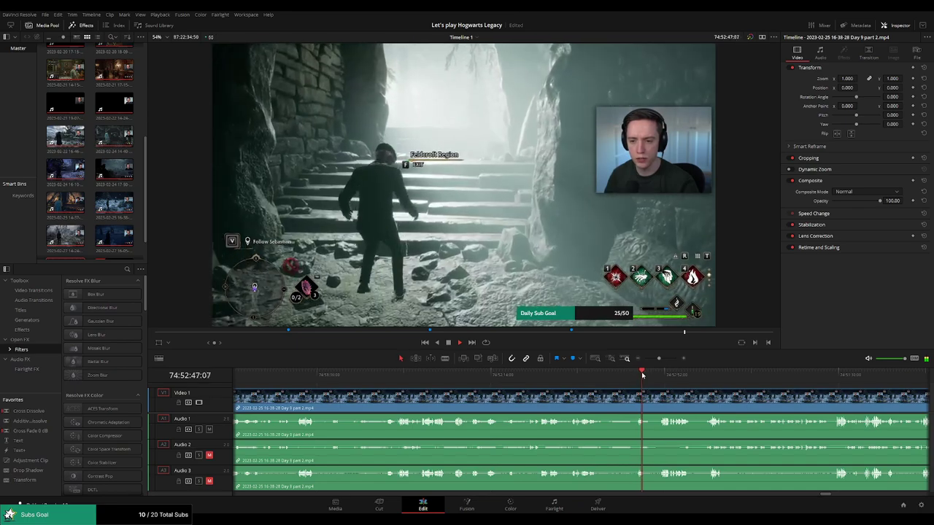
left_click(661, 374)
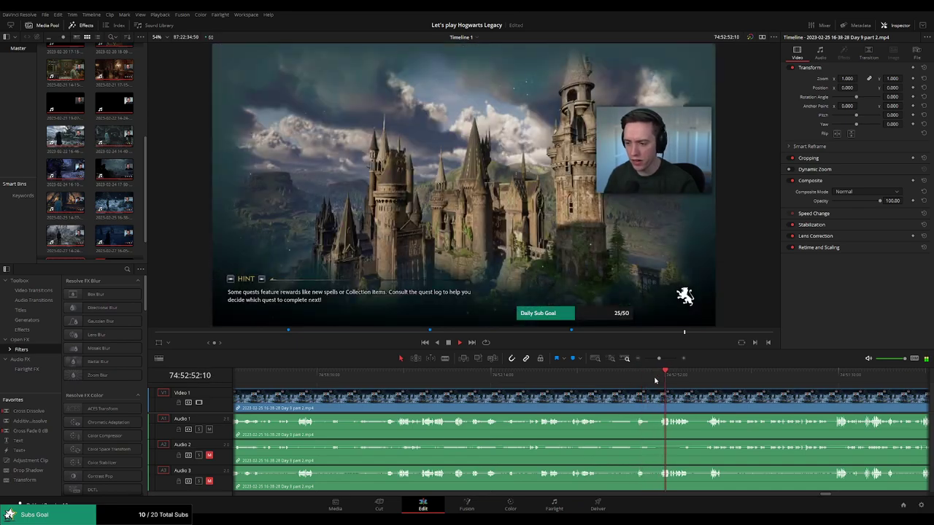
scroll(656, 380, "up", 1)
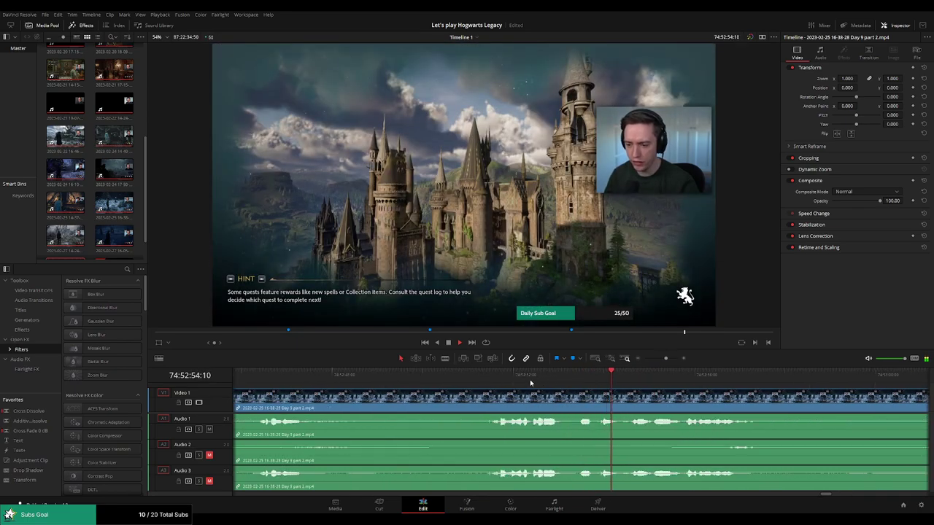
left_click(485, 374)
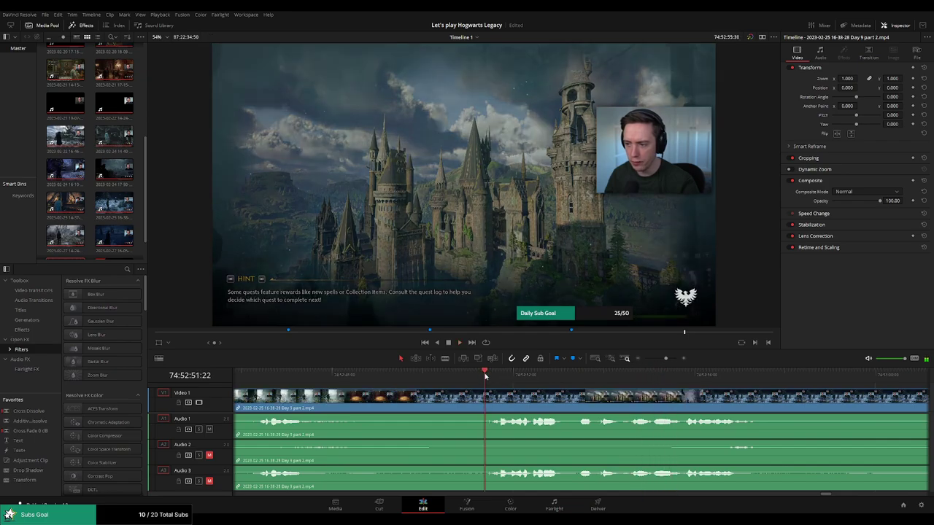
left_click(469, 375)
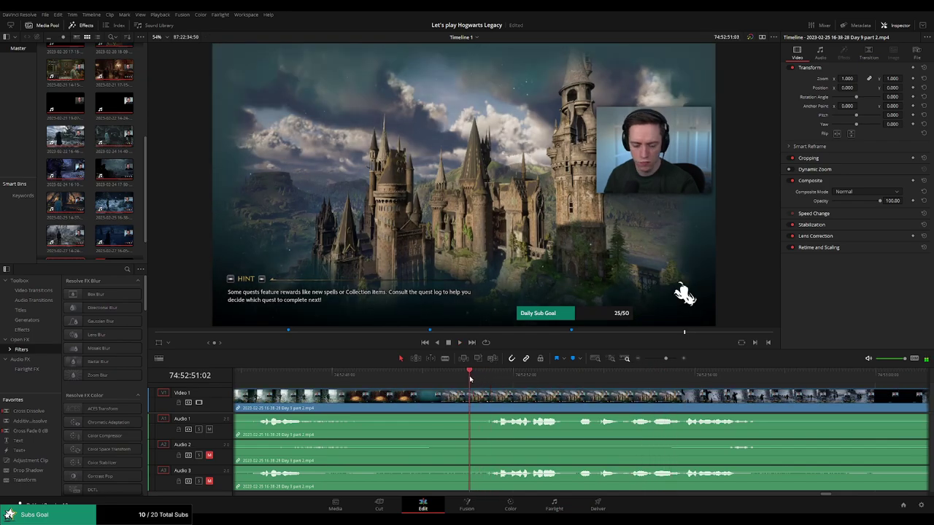
- Split all tracks at 74:52:51:00, fade the audio out into the cut, and preview
mouse_move(466, 379)
left_mouse_down()
mouse_move(453, 381)
mouse_move(513, 397)
mouse_move(476, 397)
left_mouse_up()
key("ctrl+b")
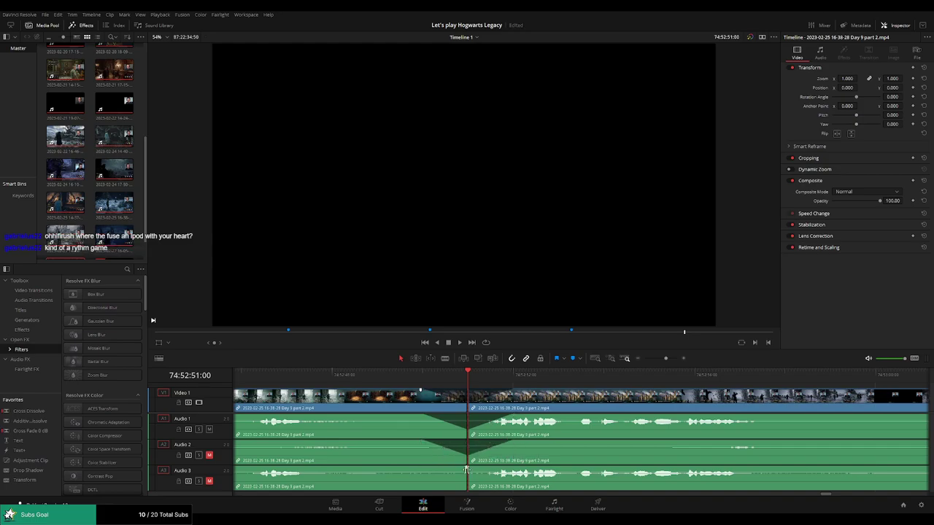
left_click_drag(466, 469, 420, 468)
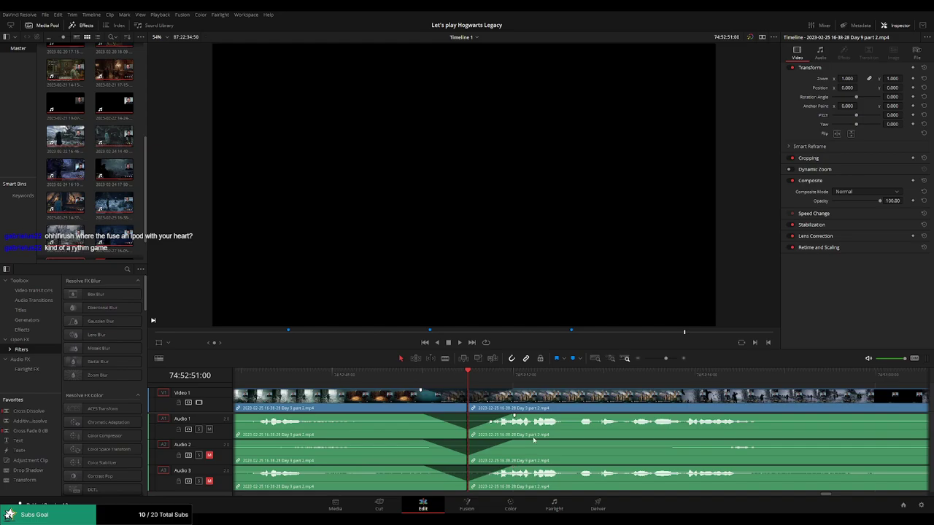
key("space")
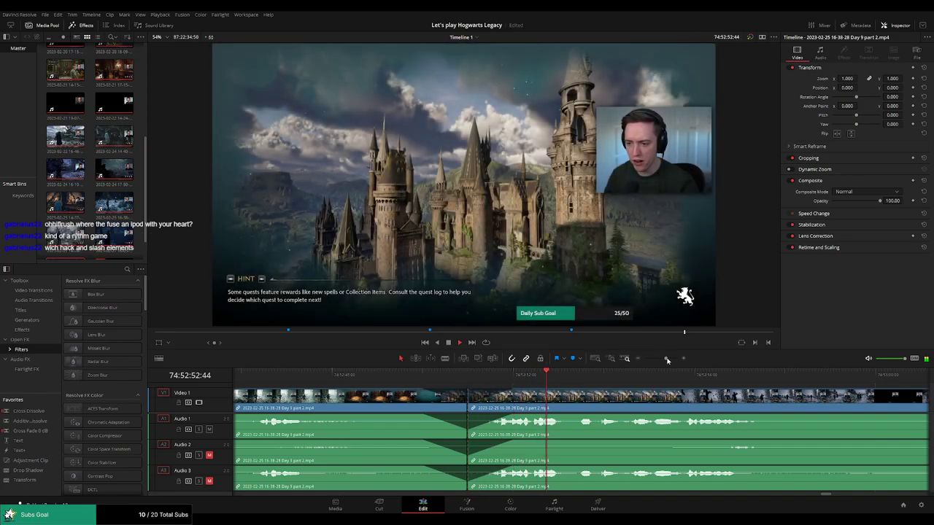
- Move the short leftover clip up to the Day 10 clips and delete the empty gap
left_click_drag(667, 361, 644, 359)
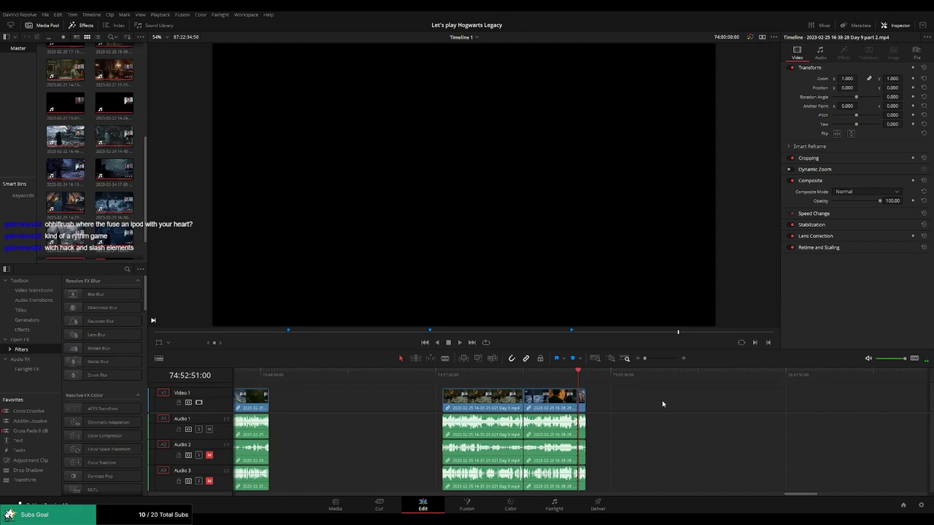
scroll(662, 400, "right", 5)
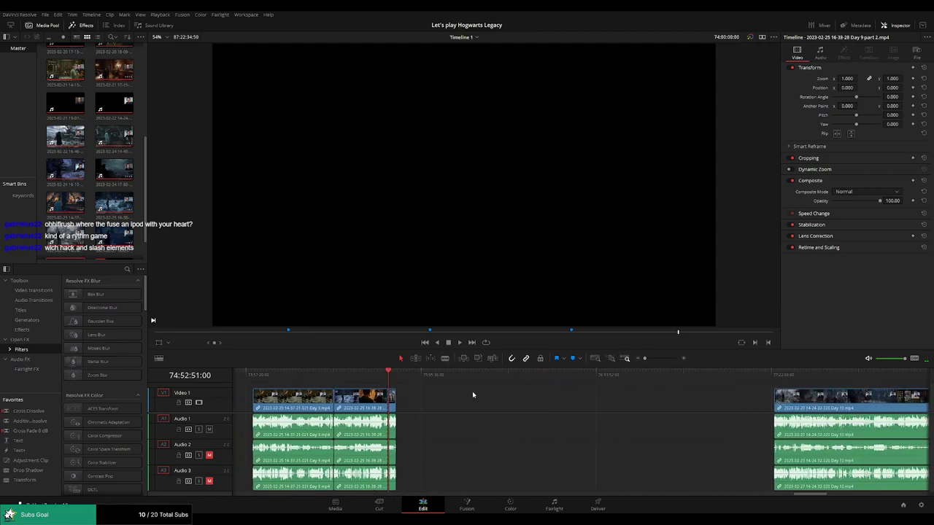
left_click_drag(348, 400, 724, 400)
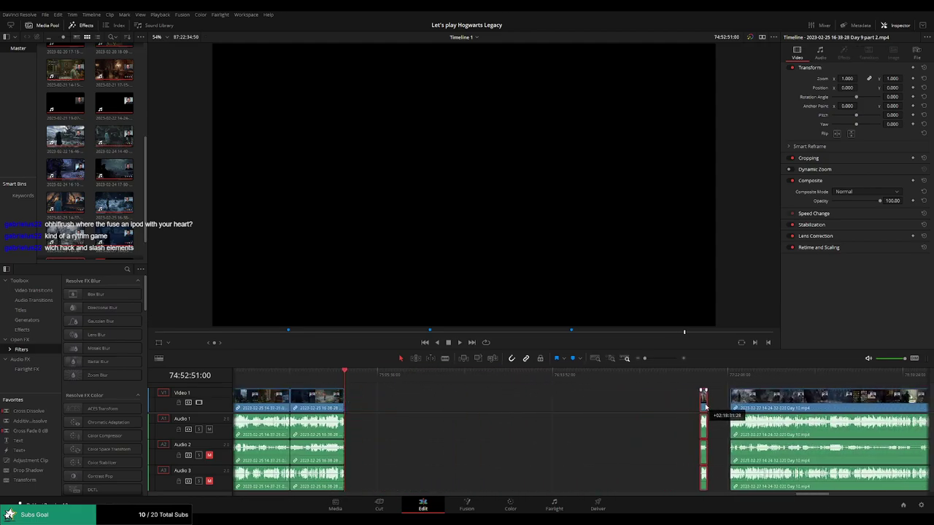
left_click(553, 404)
key("Delete")
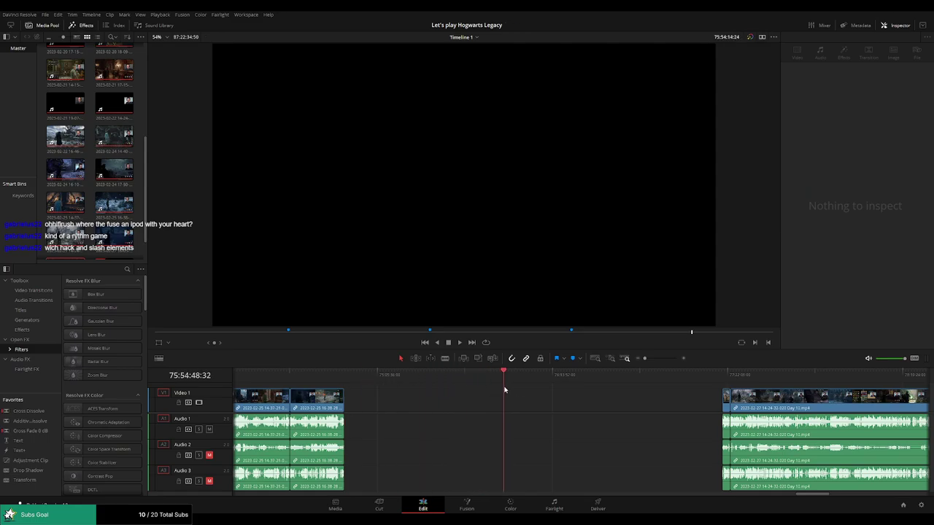
- Slide the Day 10 clips left to sit right after Day 9 part 2
scroll(554, 396, "up", 3)
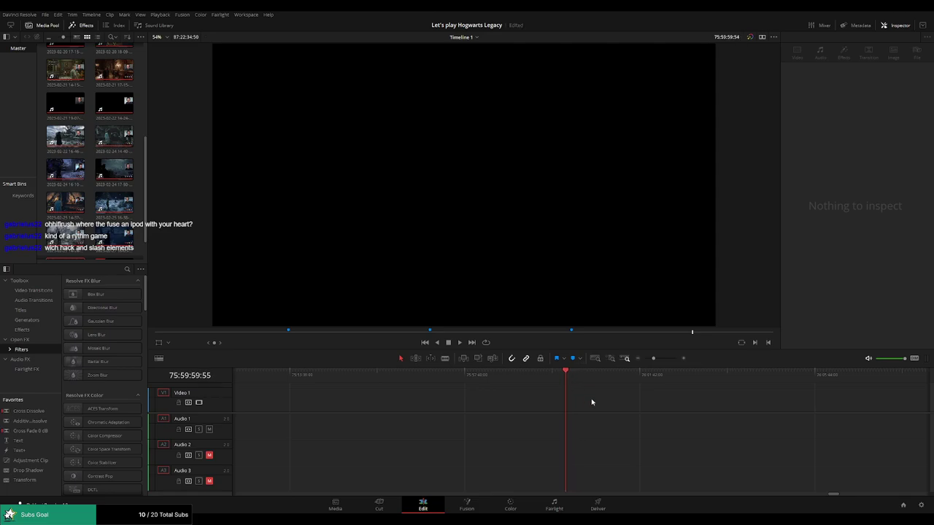
scroll(674, 369, "down", 2)
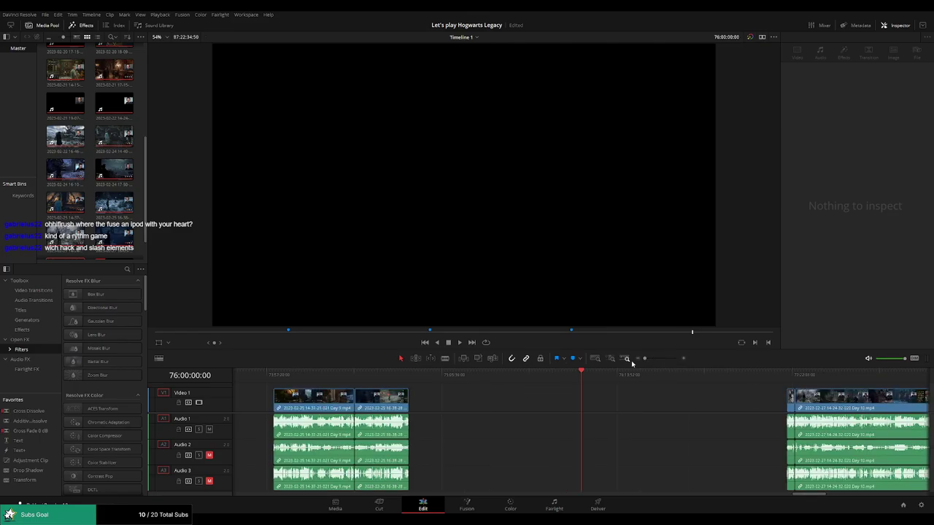
scroll(631, 361, "right", 3)
left_click_drag(720, 405, 507, 403)
left_click(390, 391)
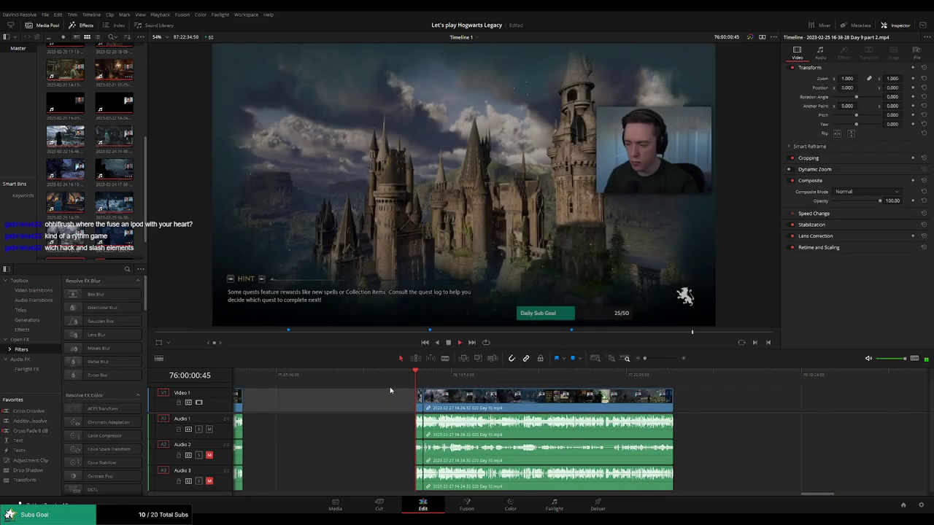
- Trim the end of the Day 9 part 2 clip slightly at the cut
key("Down")
scroll(558, 397, "up", 3)
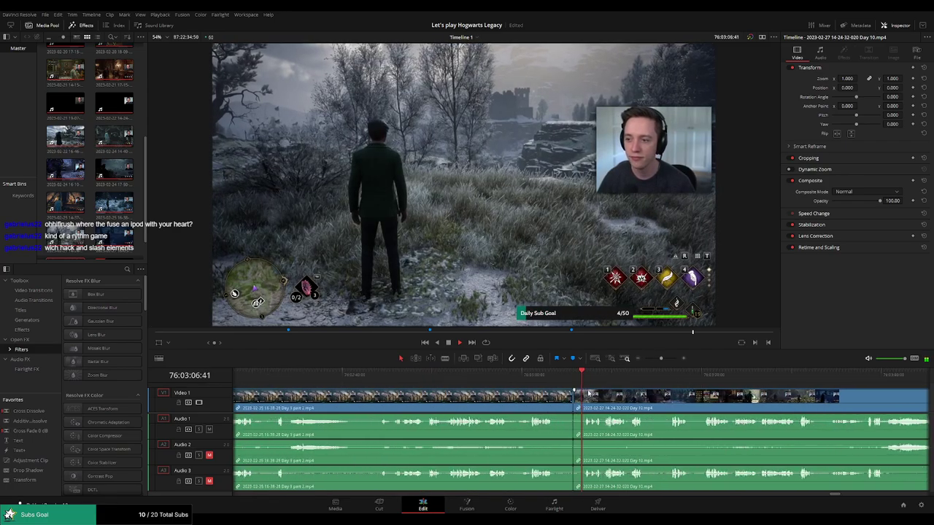
left_click(497, 374)
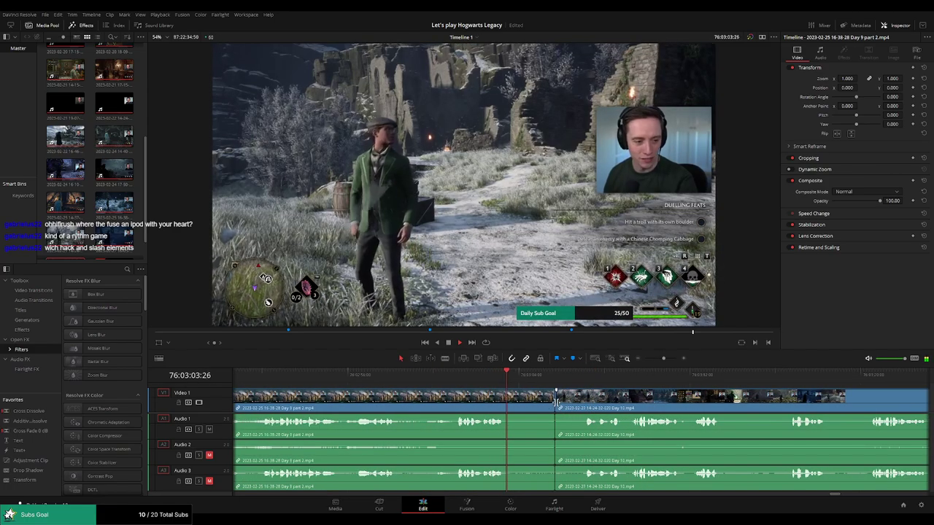
left_click_drag(555, 400, 547, 399)
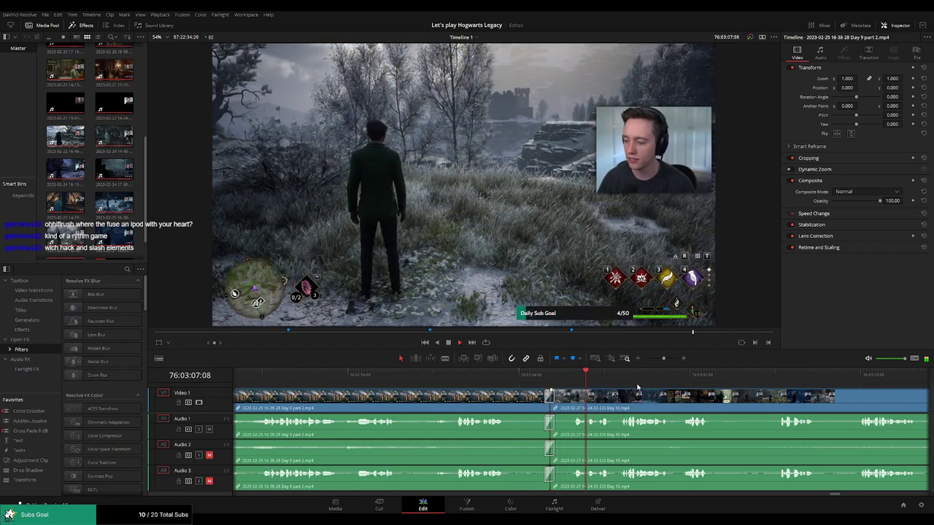
scroll(630, 369, "down", 3)
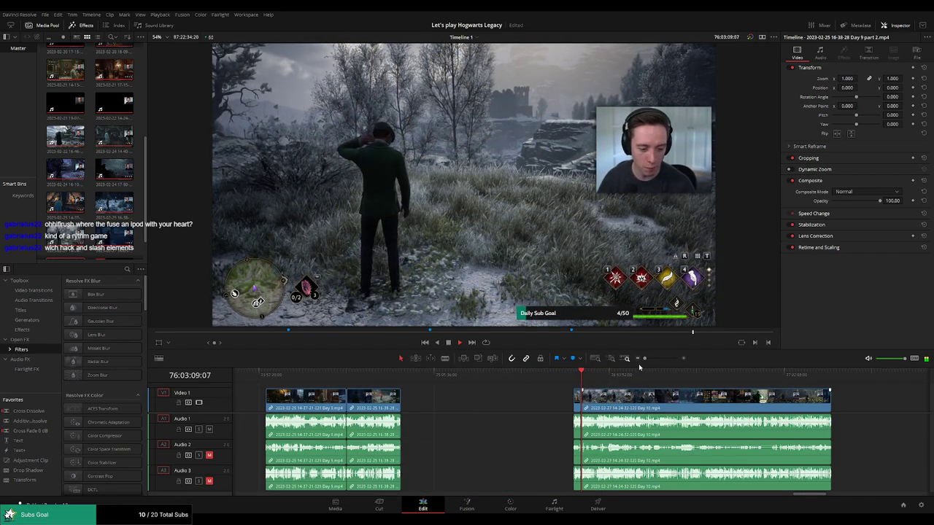
scroll(645, 399, "right", 3)
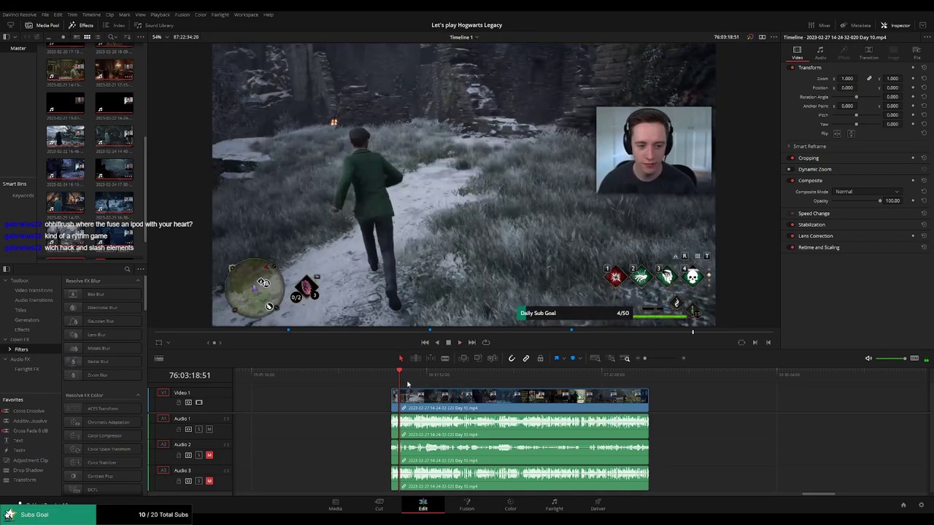
- Scrub and play through the Day 10 footage toward the castle map scene
left_click(404, 378)
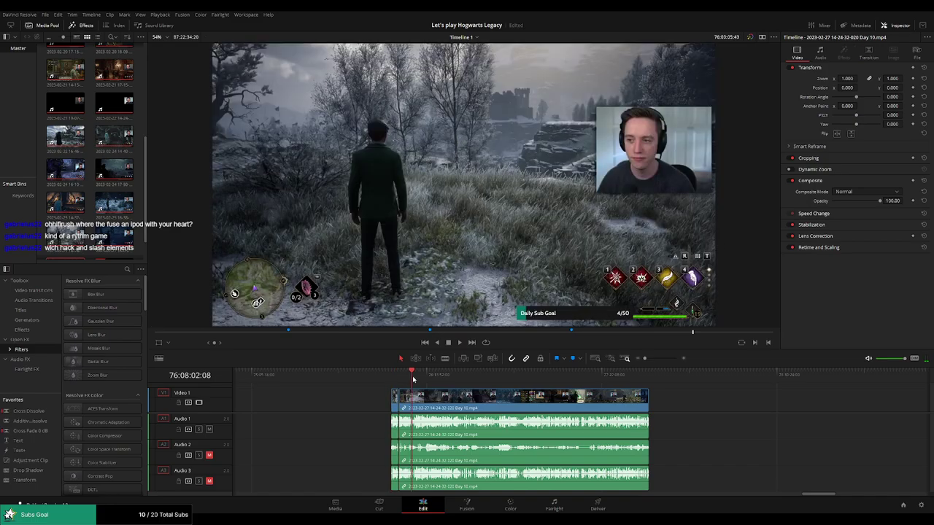
left_click_drag(413, 379, 513, 385)
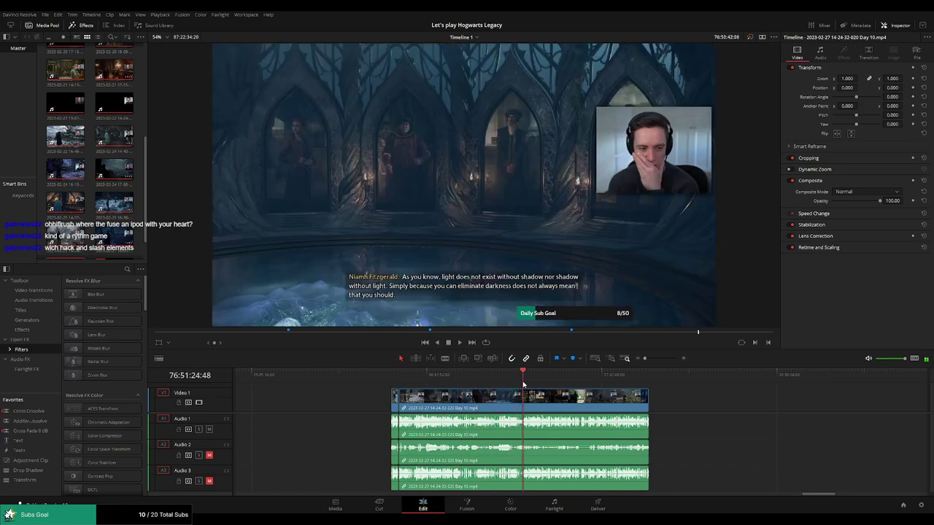
left_click_drag(513, 385, 525, 385)
key("space")
scroll(542, 394, "up", 3)
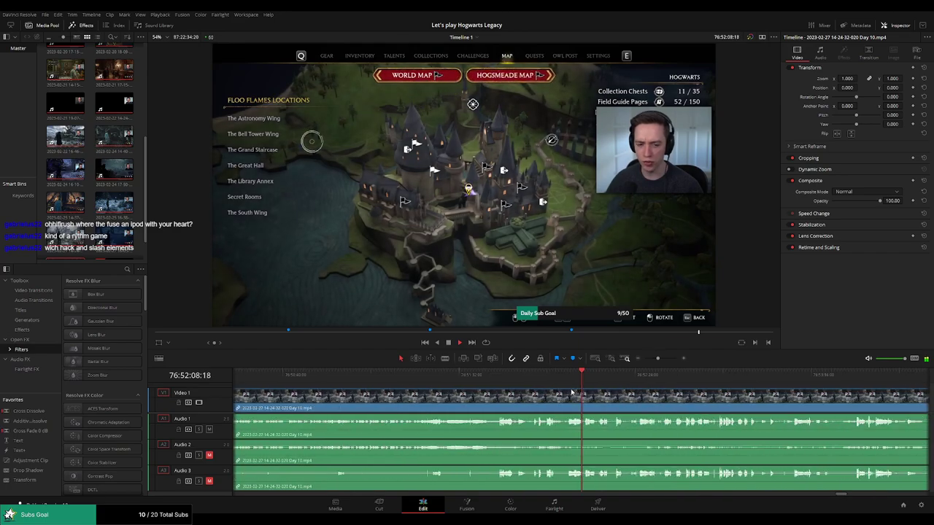
left_click(490, 379)
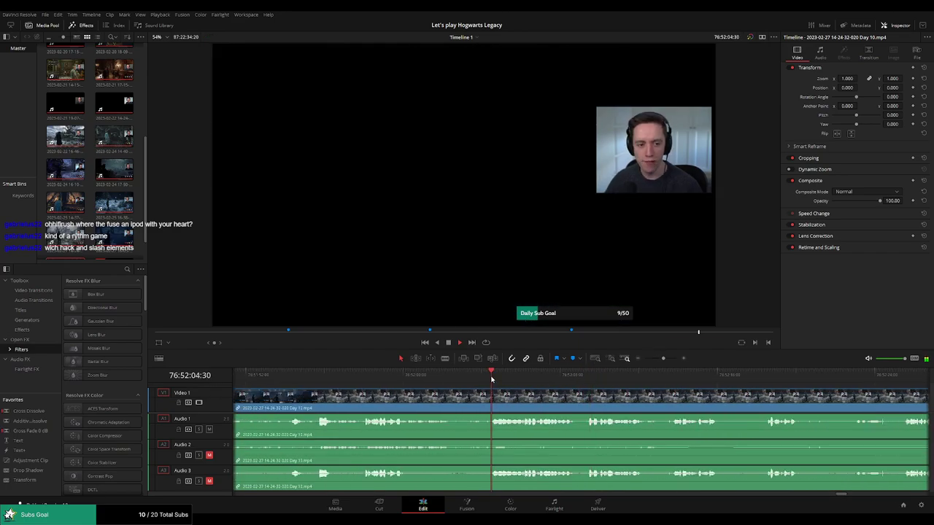
key("space")
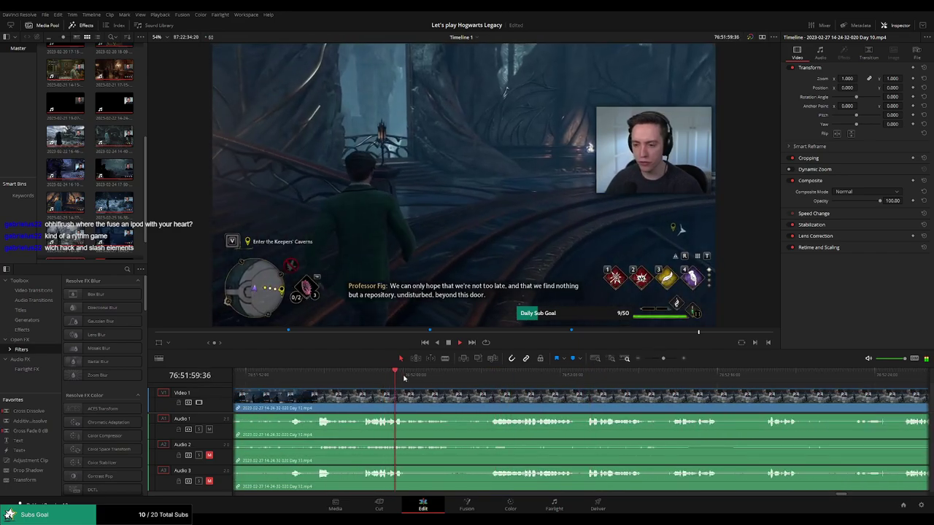
left_click(491, 380)
key("space")
- Split all tracks at 76:52:09:00 on the Secret Rooms map frame and save the project
left_click(586, 375)
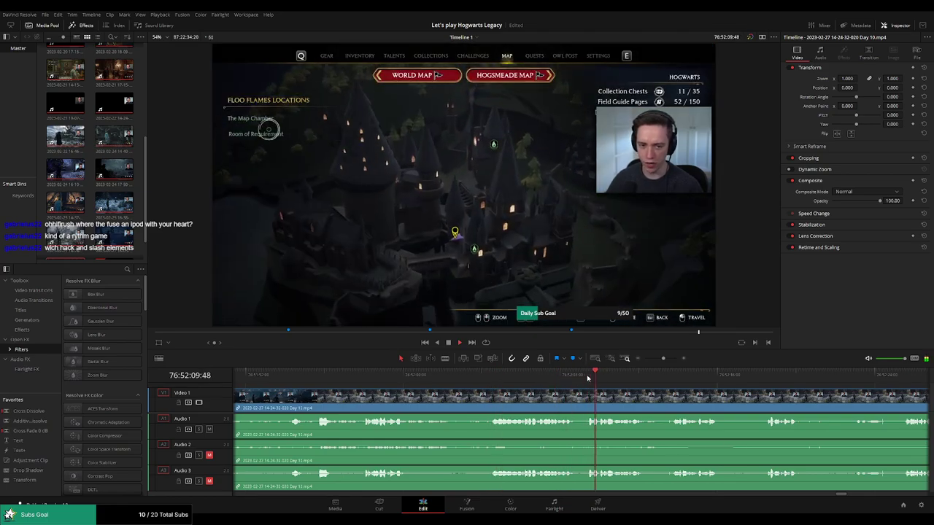
scroll(591, 375, "up", 2)
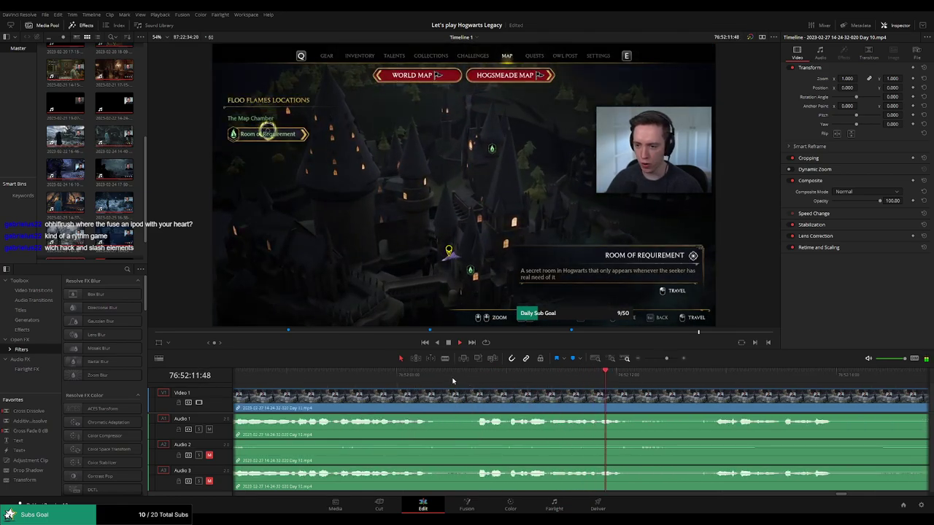
left_click(480, 376)
left_click(461, 377)
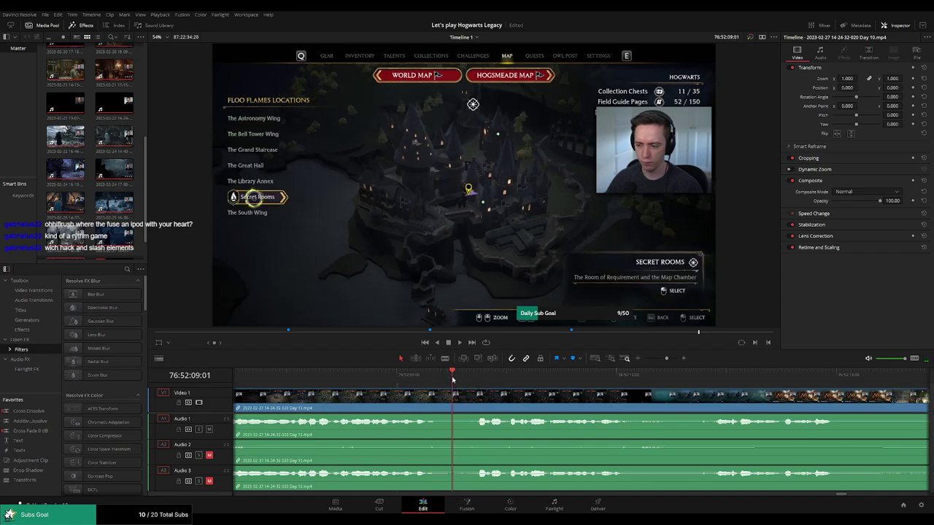
key("ctrl+b")
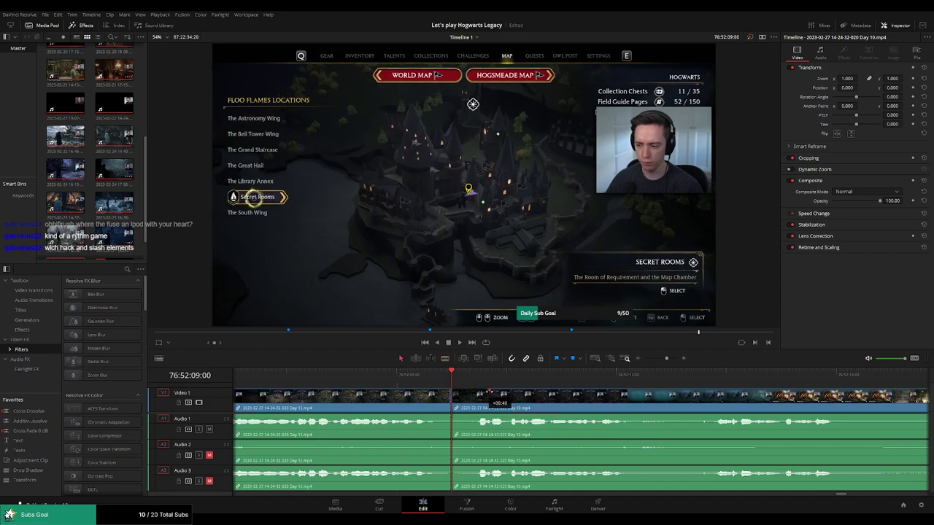
key("ctrl+s")
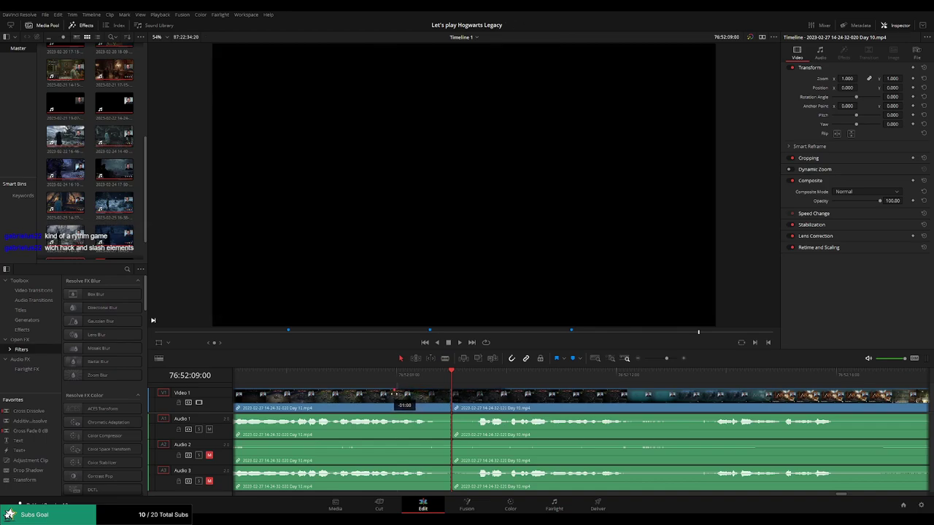
- Fade the audio out before and in after the 76:52:09:00 cut, then zoom out to the Day 10 clips
left_click_drag(450, 415, 392, 416)
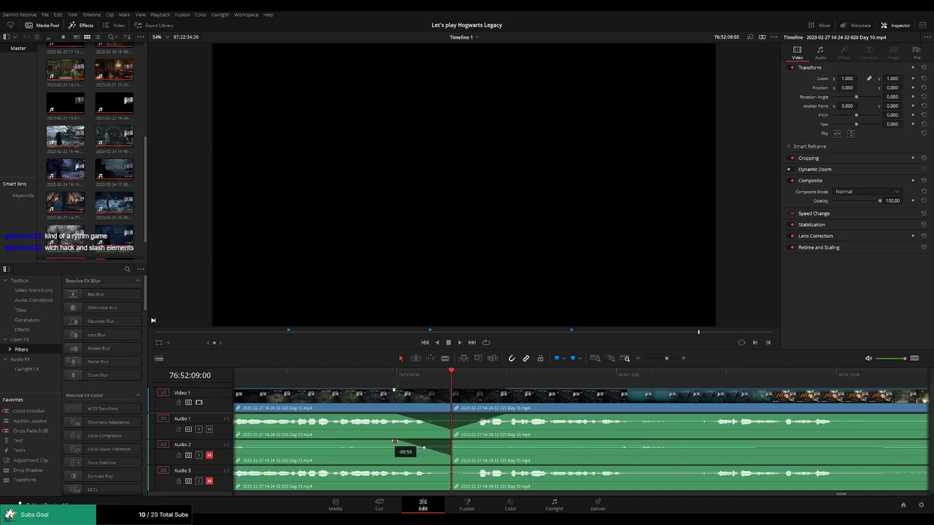
left_click_drag(451, 441, 506, 442)
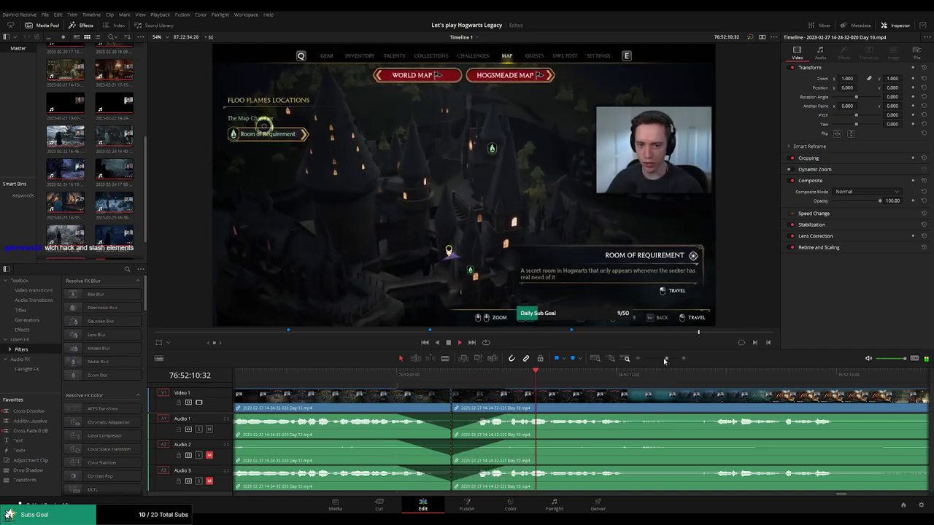
left_click_drag(665, 360, 646, 359)
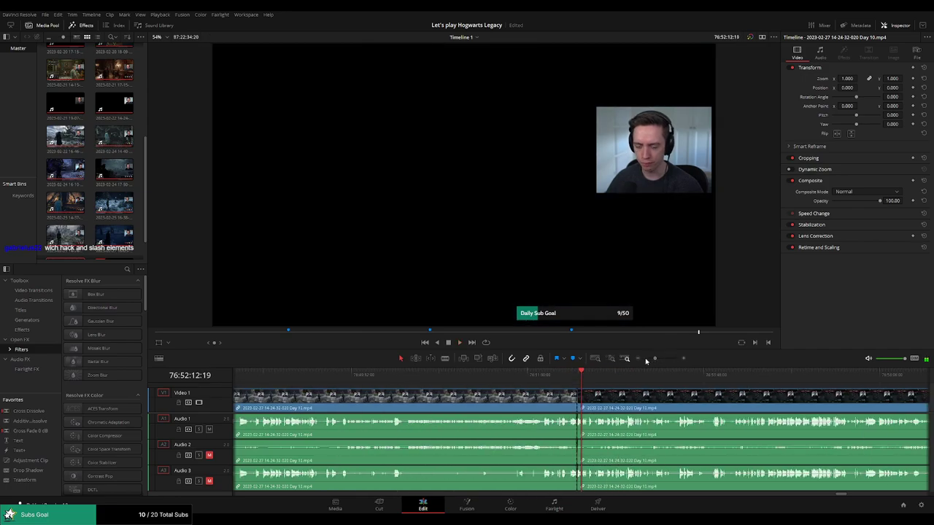
left_click(339, 375)
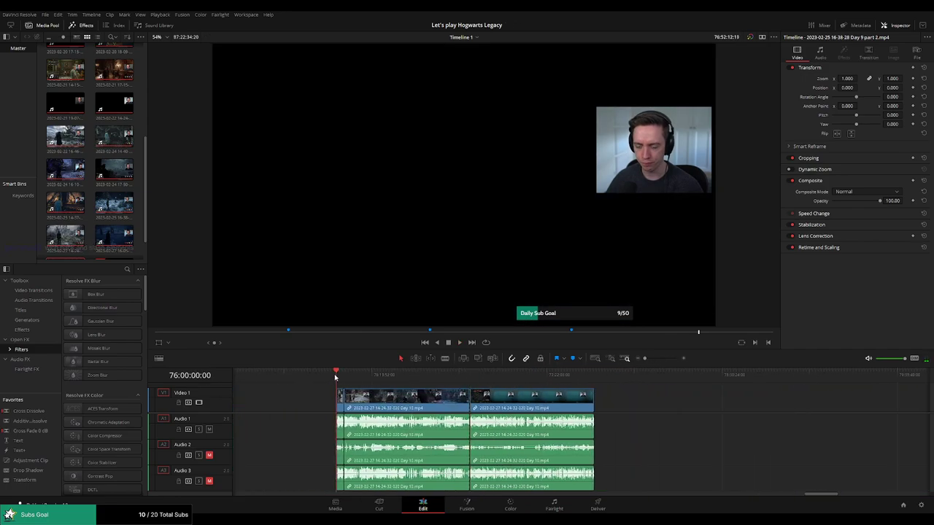
scroll(408, 402, "right", 5)
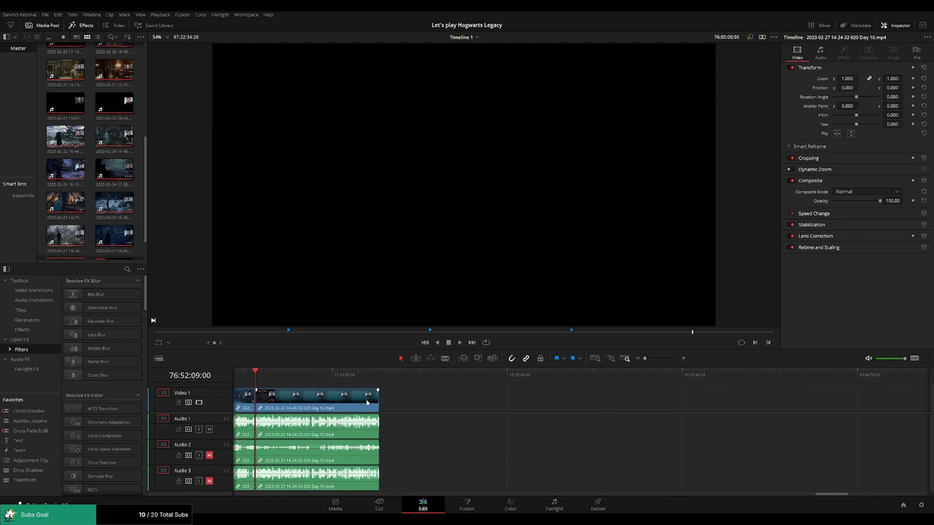
left_click(392, 408)
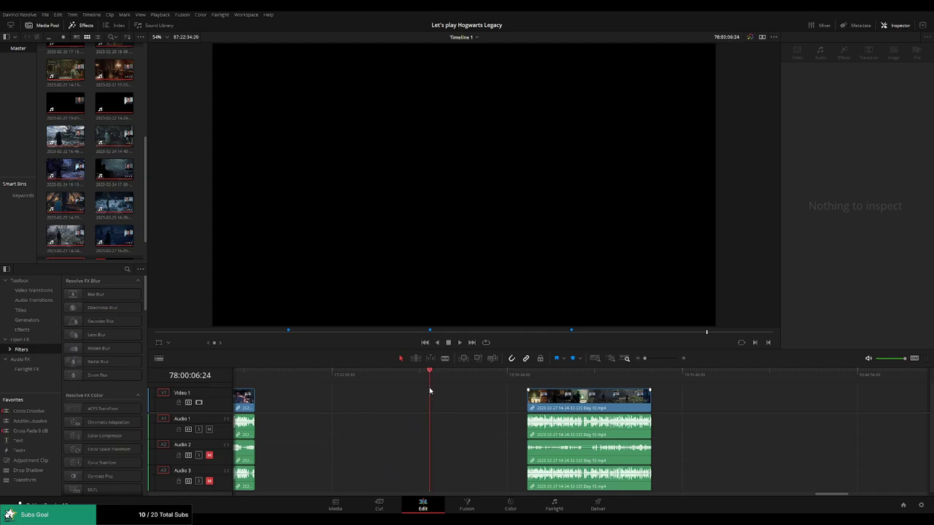
scroll(533, 389, "up", 2)
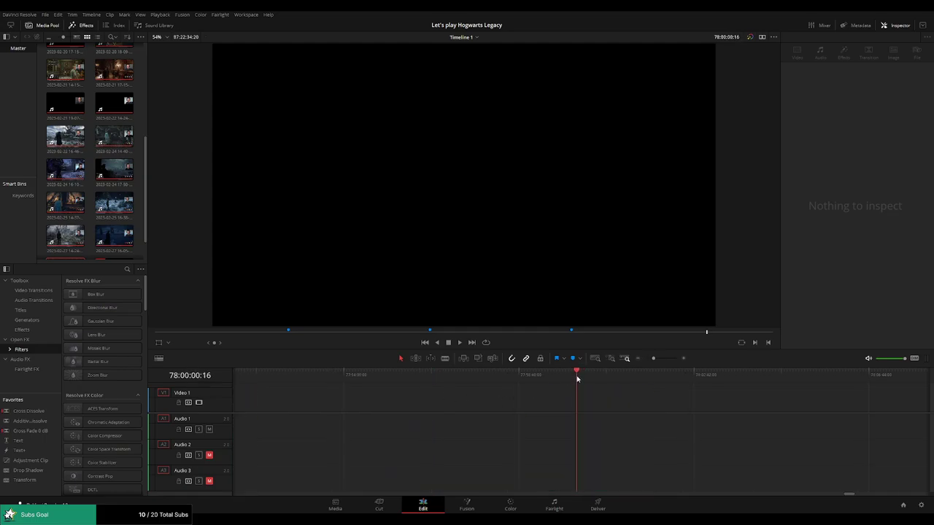
- Move the post-cut Day 10 piece left so it starts at 78:00:00:00
scroll(604, 402, "up", 2)
scroll(604, 402, "up", 2)
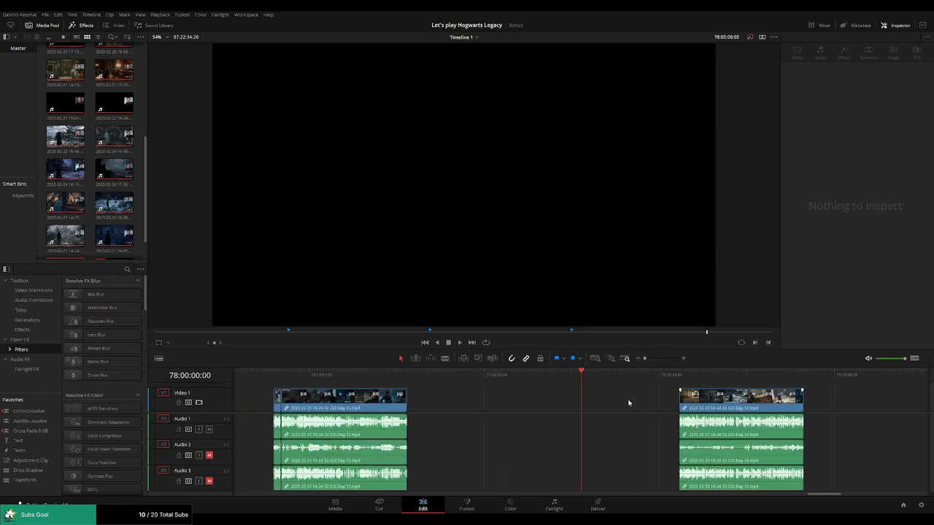
scroll(627, 402, "down", 2)
left_click_drag(546, 406, 472, 406)
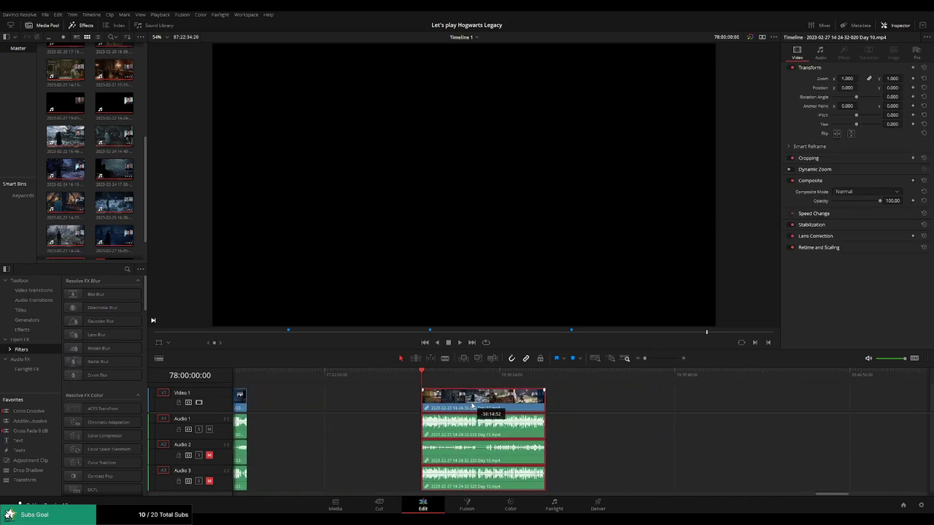
left_click(590, 411)
key("space")
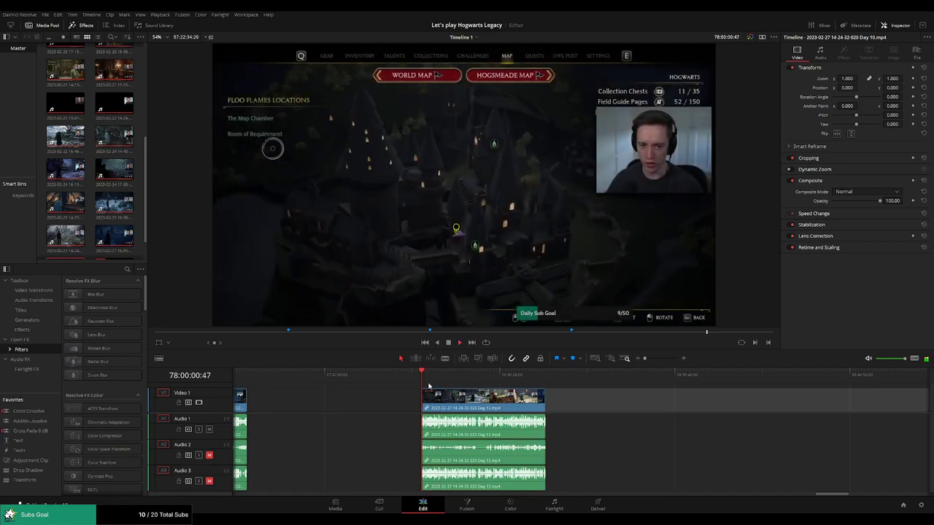
- Place the Day 10 part 2 clip directly after that piece with no gap
left_click(507, 375)
left_click_drag(509, 383, 541, 386)
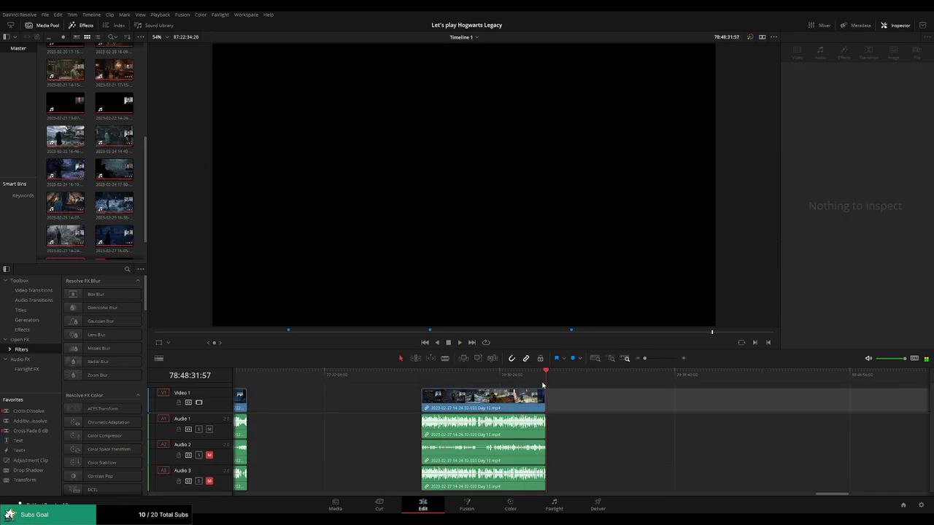
scroll(663, 407, "down", 3)
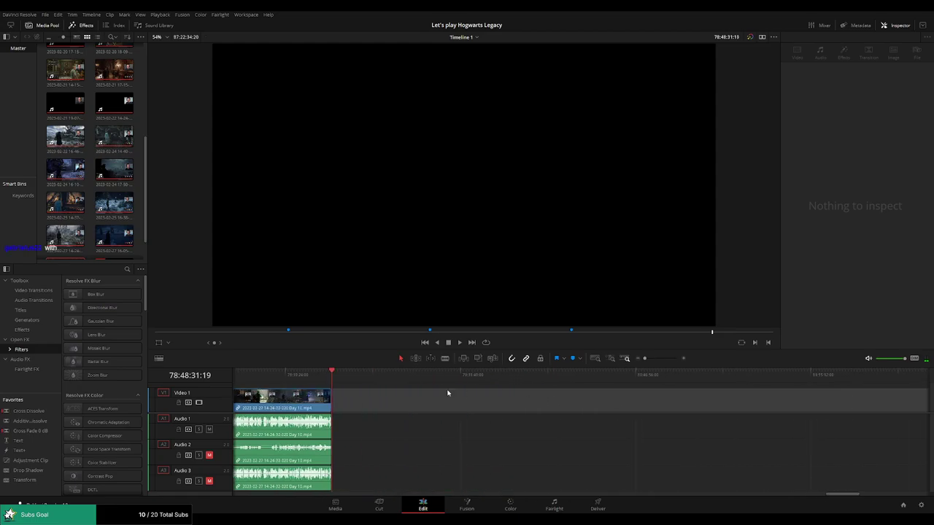
left_click_drag(532, 405, 481, 411)
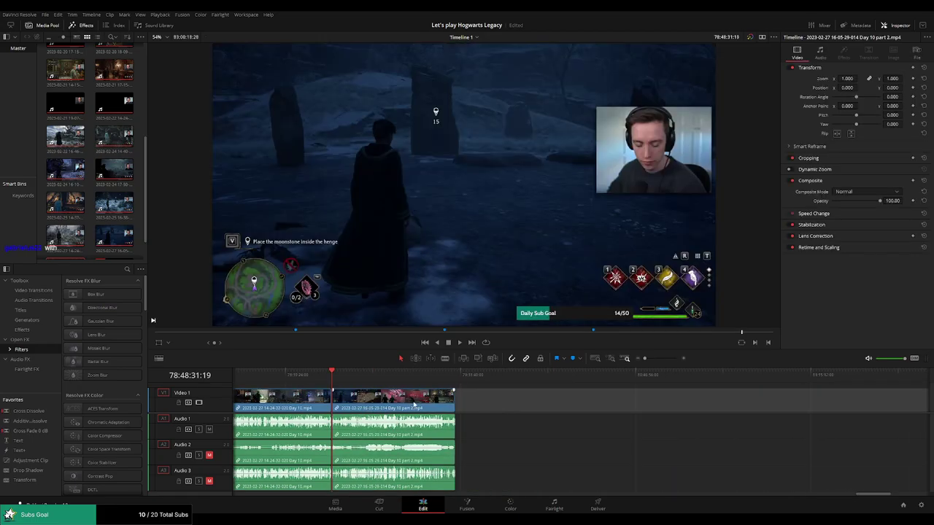
scroll(482, 411, "up", 3)
- Scrub through the Day 10 part 2 footage to find the dialogue scene near 78:52:24
key("space")
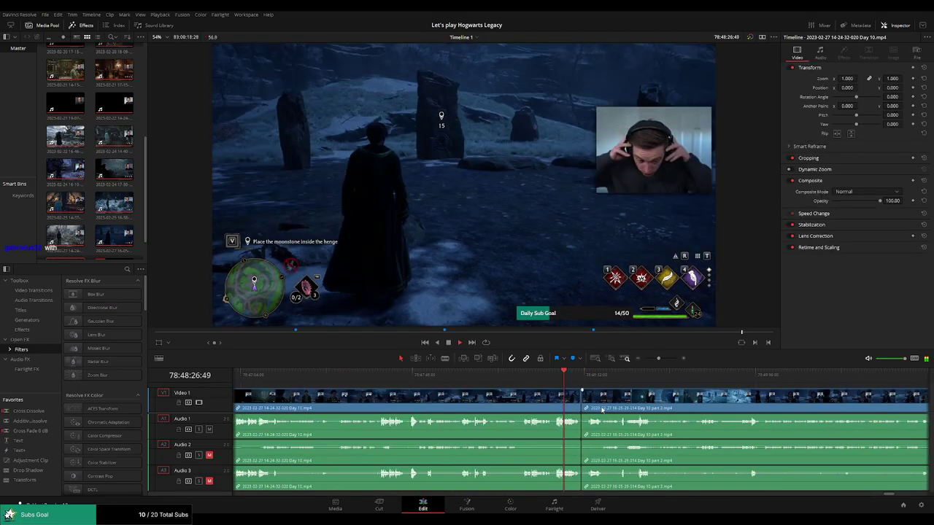
scroll(656, 412, "down", 1)
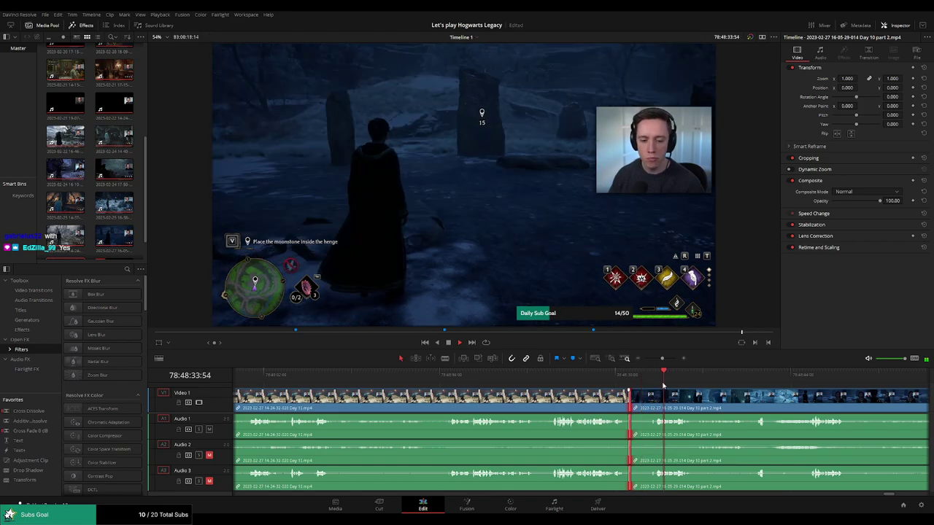
left_click(749, 375)
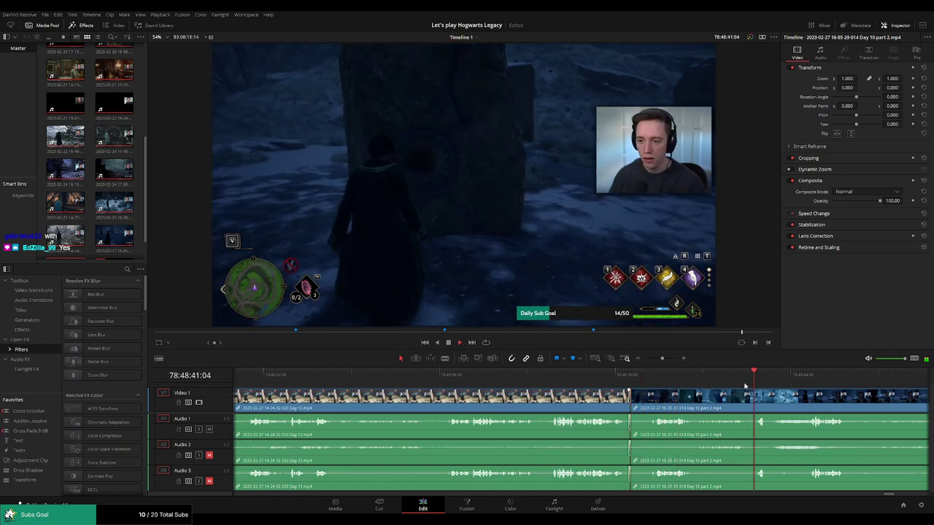
scroll(690, 378, "up", 2)
scroll(622, 386, "down", 4)
scroll(622, 386, "up", 2)
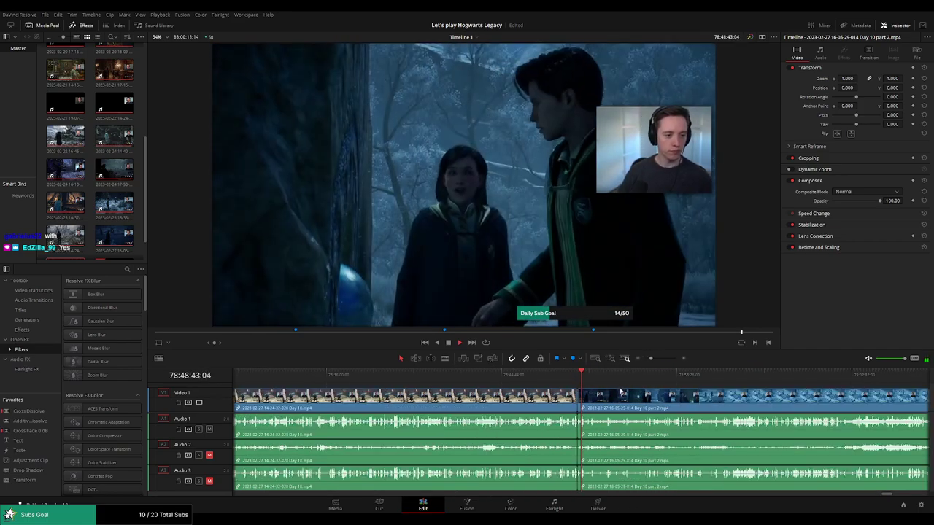
scroll(622, 386, "down", 2)
scroll(448, 394, "right", 2)
left_click(365, 378)
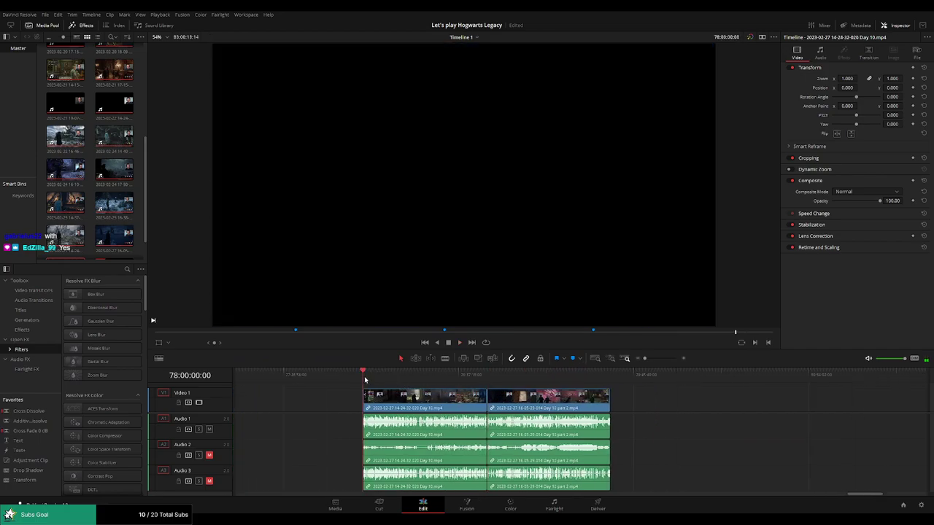
left_click(490, 384)
scroll(585, 398, "up", 3)
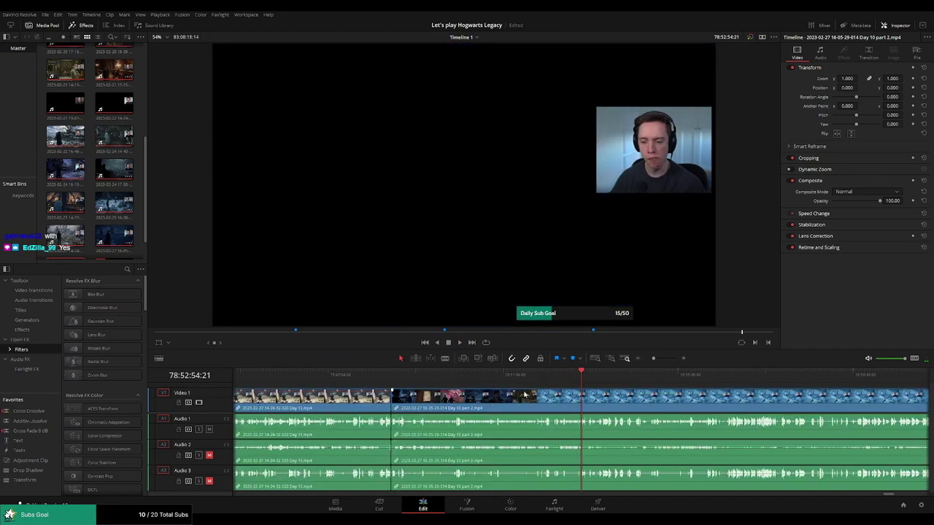
scroll(585, 398, "up", 2)
left_click(445, 375)
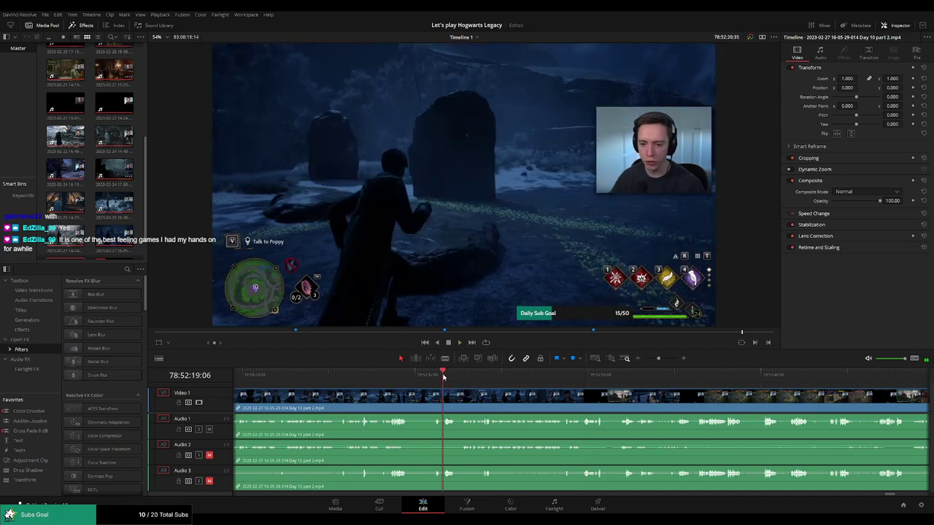
left_click_drag(444, 377, 436, 378)
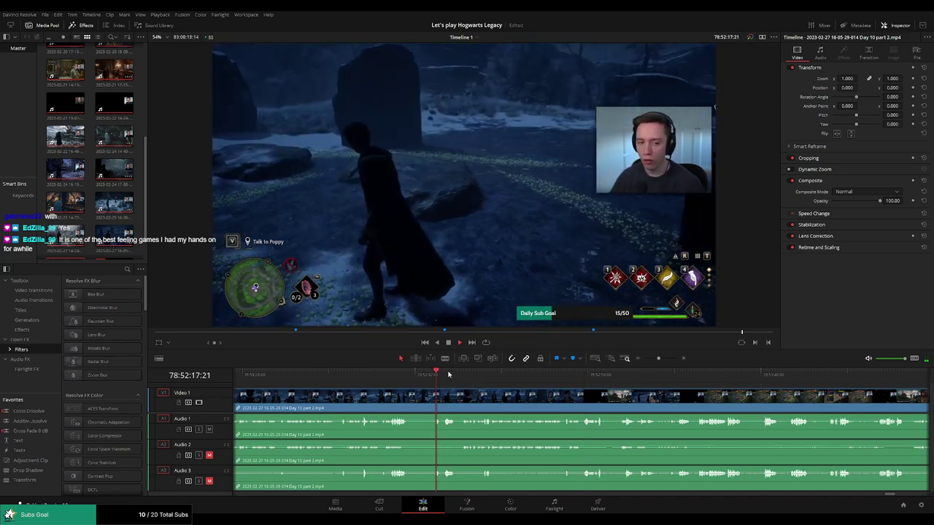
left_click(527, 379)
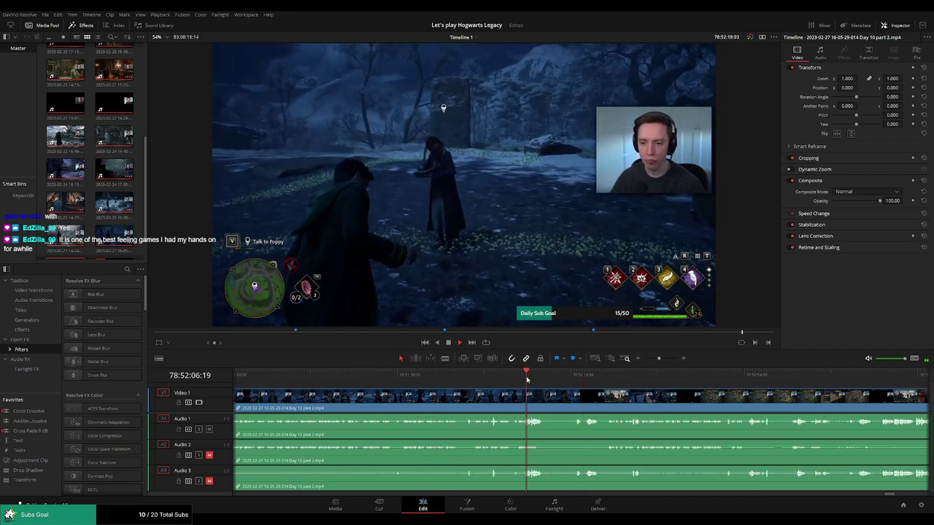
left_click(615, 399)
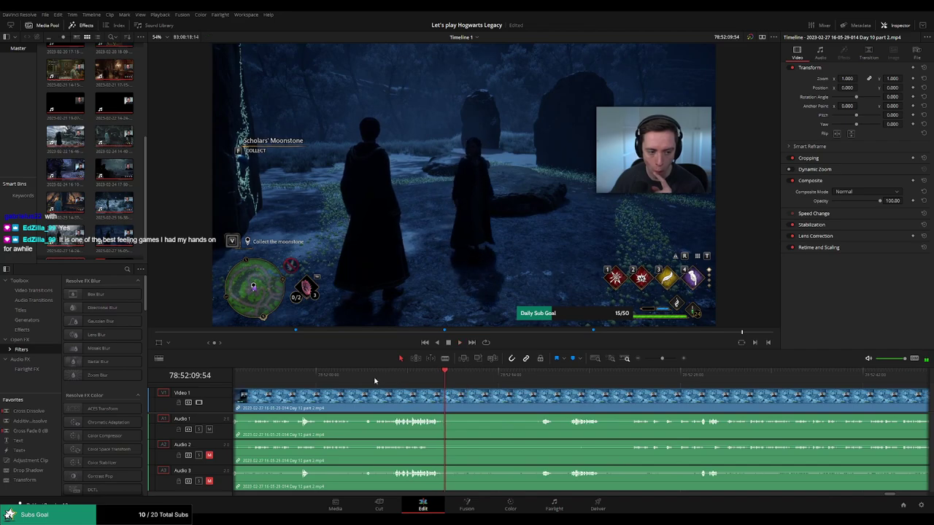
left_click(373, 378)
left_click(406, 380)
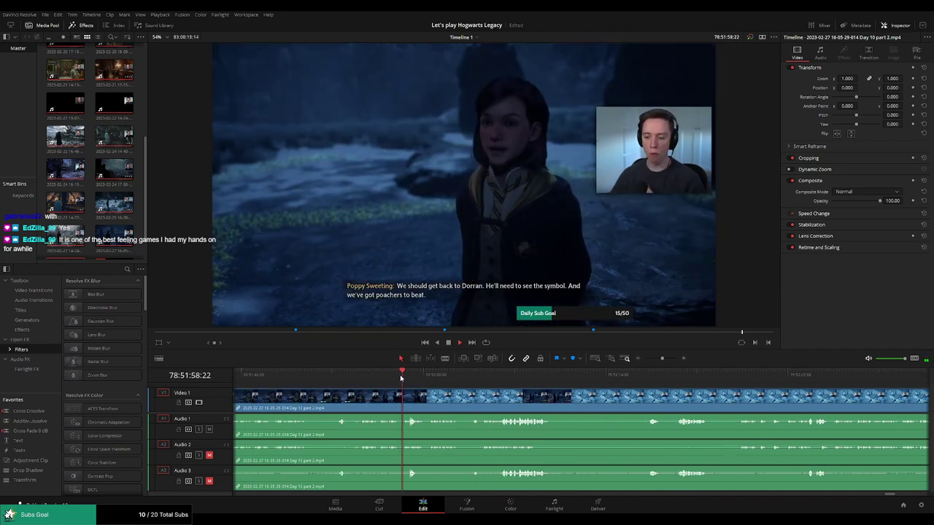
left_click(677, 380)
left_click(736, 380)
- Pin down the scene-change frame at 78:52:23:30 and blade-cut the clips there
key("space")
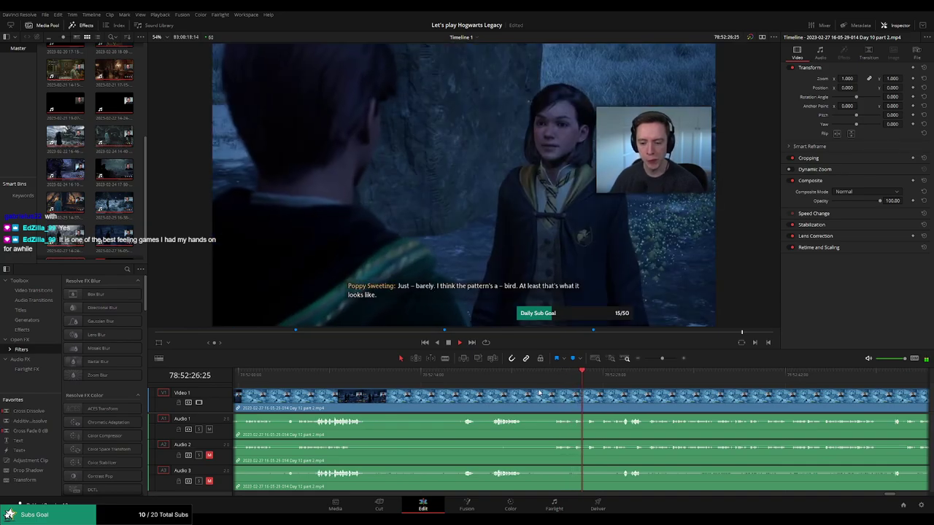
left_click(624, 381)
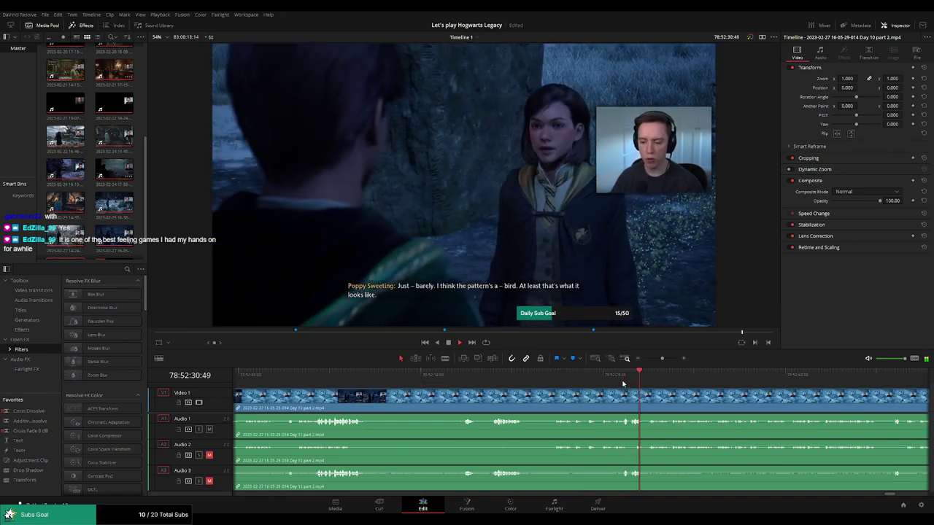
left_click(500, 378)
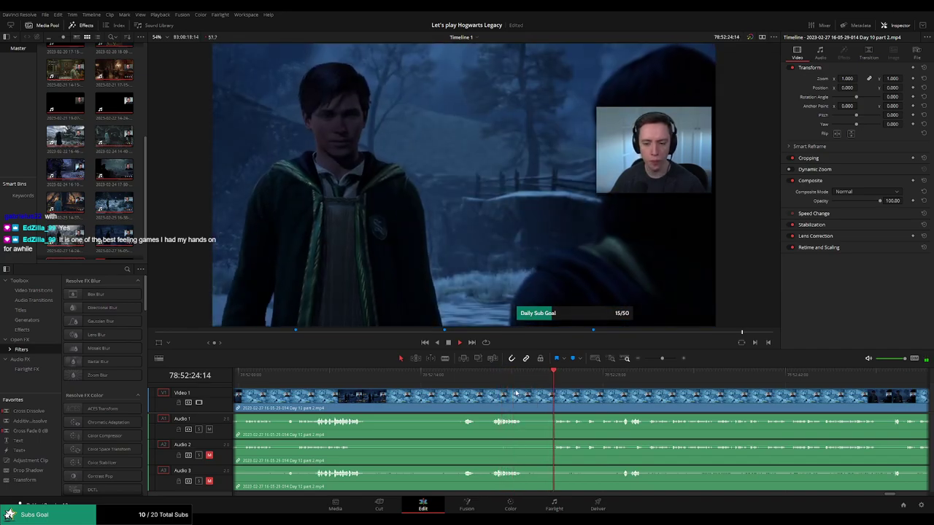
scroll(516, 395, "up", 1)
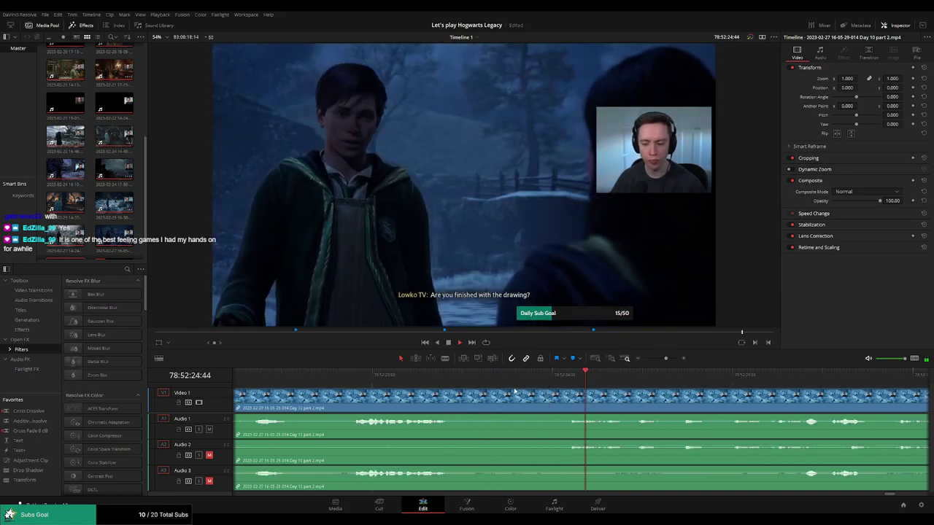
left_click(570, 375)
left_click_drag(569, 375, 571, 374)
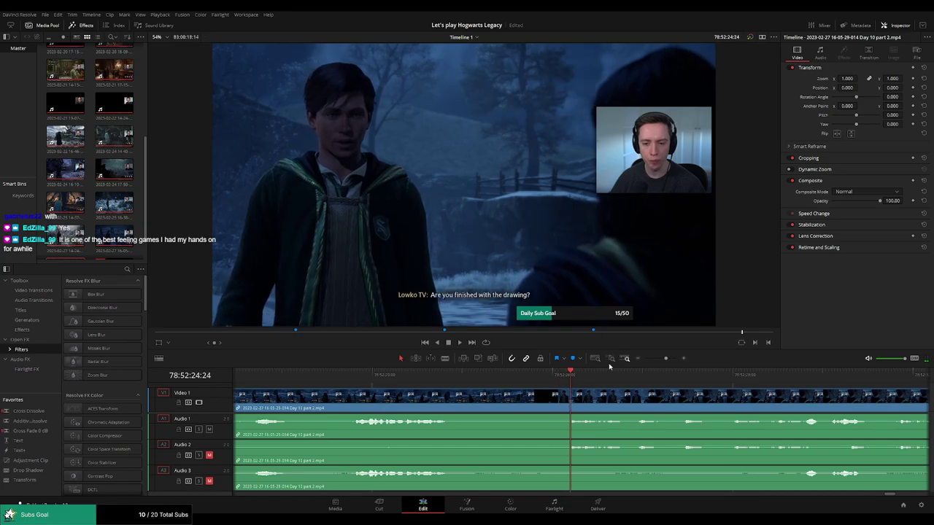
left_click_drag(665, 359, 653, 358)
left_click_drag(467, 385, 569, 385)
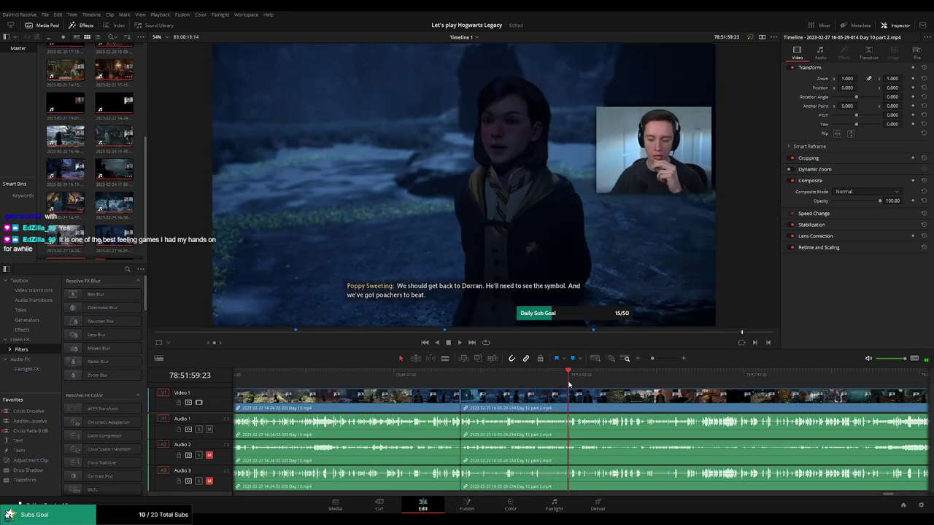
scroll(597, 404, "up", 2)
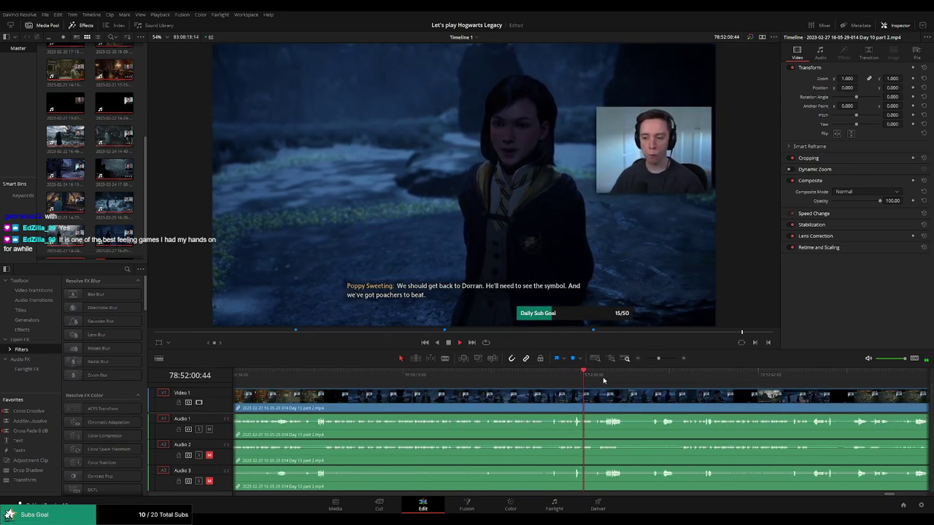
left_click_drag(656, 375, 681, 374)
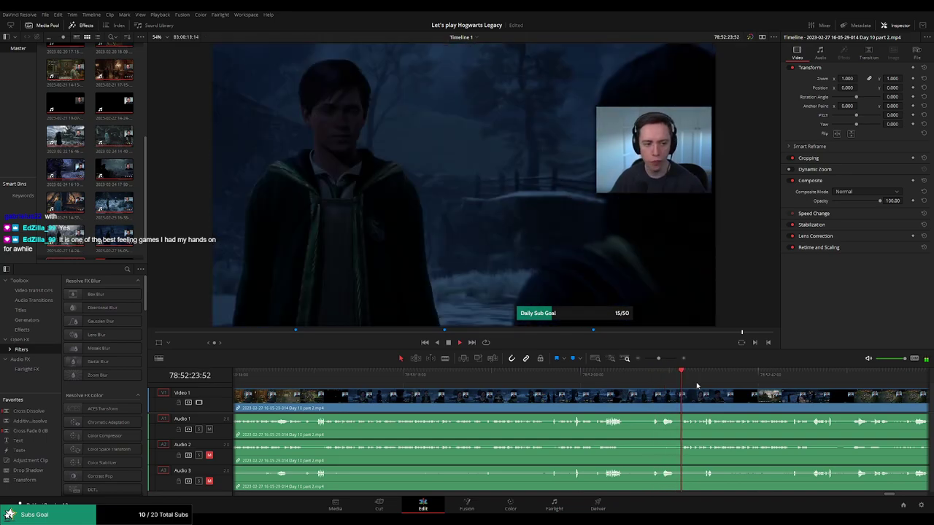
scroll(589, 373, "up", 1)
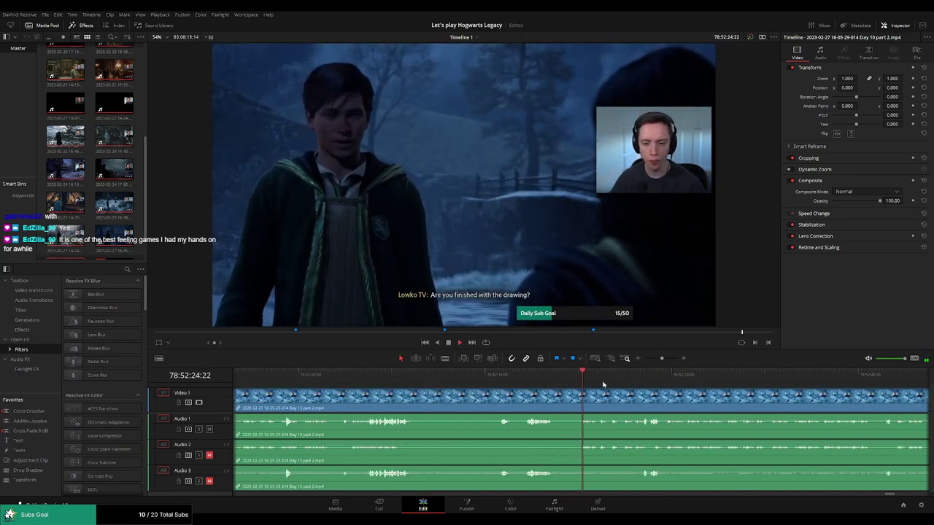
left_click_drag(590, 374, 566, 371)
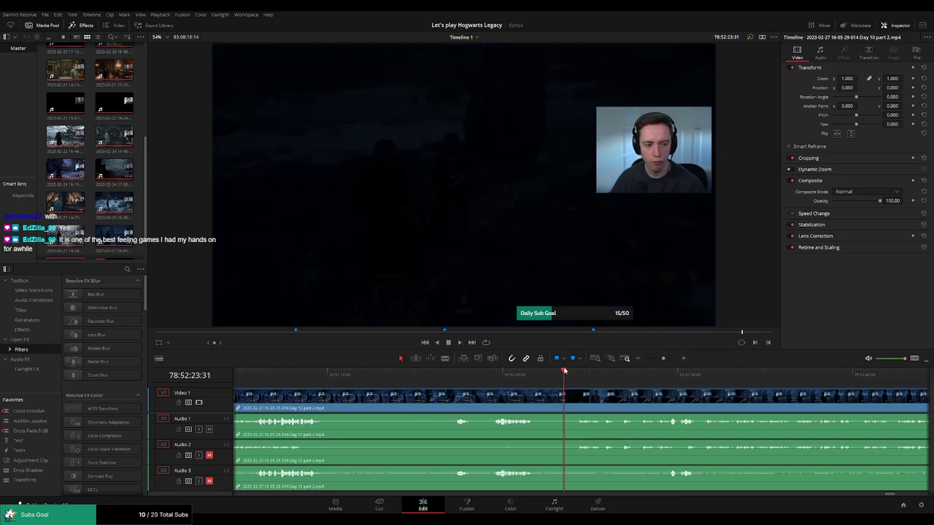
scroll(614, 382, "up", 1)
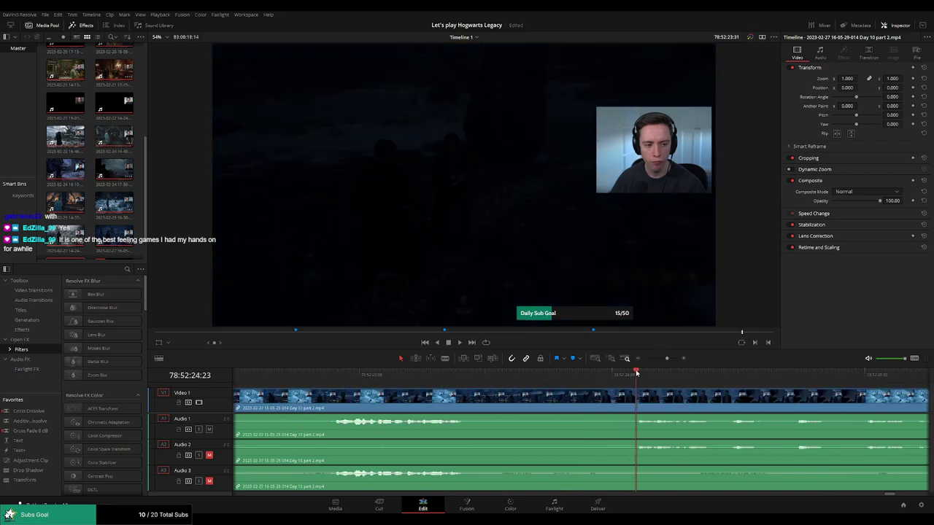
left_click_drag(631, 374, 582, 378)
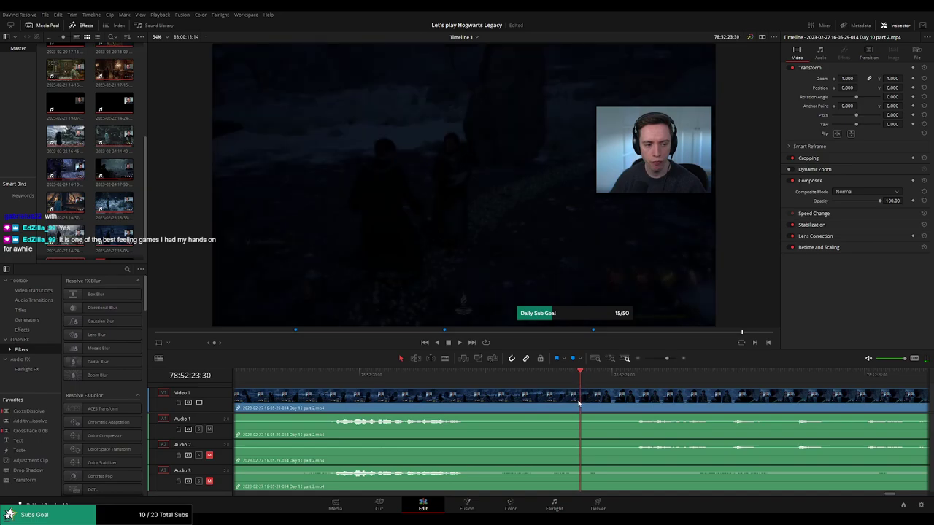
left_click(582, 404)
key("a")
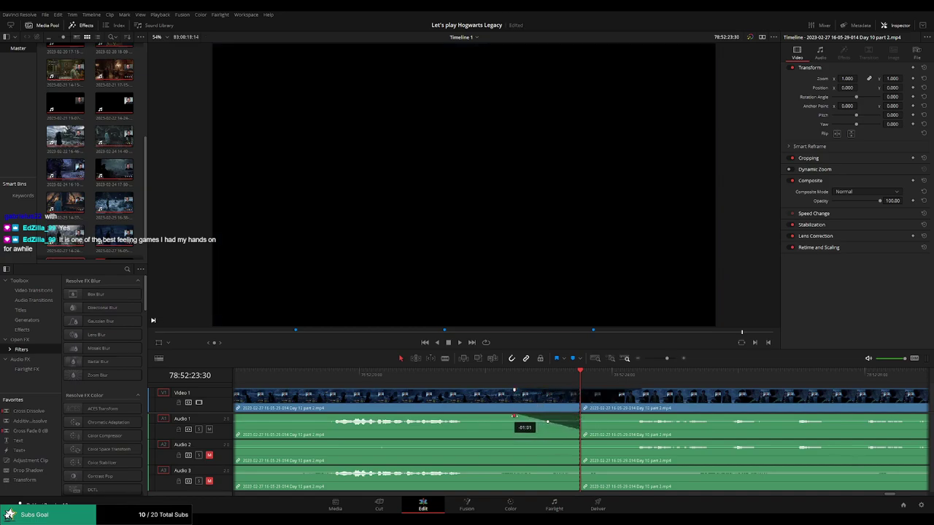
- Fade Audio 1 and Audio 2 back in after the cut, and fade Audio 3 out before it
left_click_drag(580, 416, 629, 418)
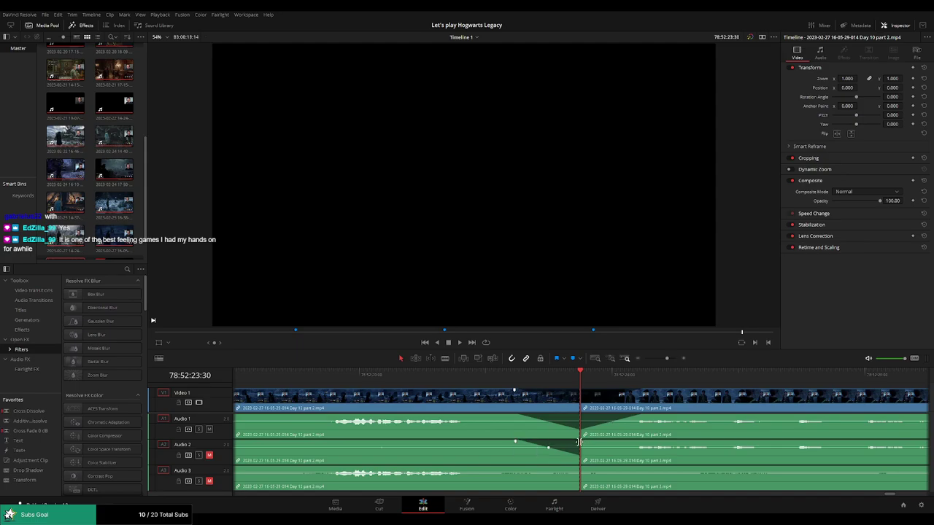
left_click_drag(582, 441, 623, 442)
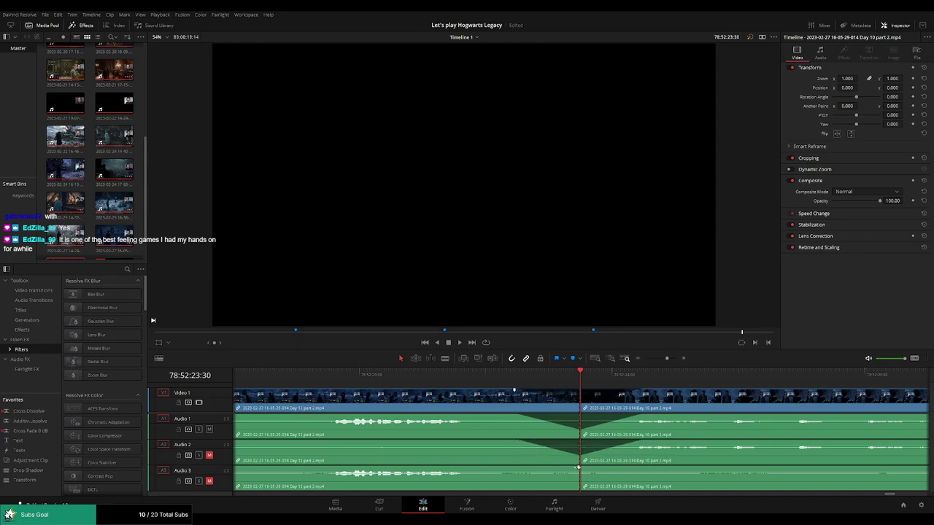
left_click_drag(577, 467, 522, 469)
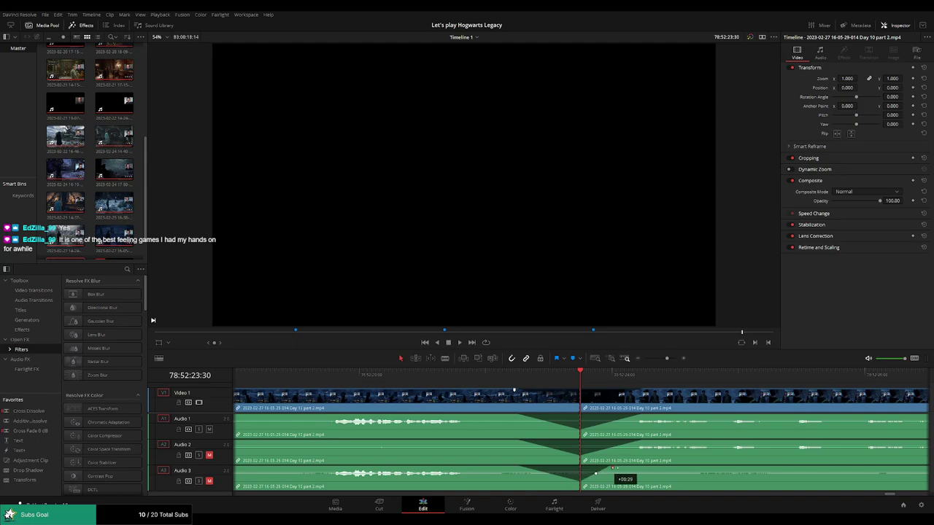
- Review the faded cut, then push the footage after it right to open a gap
key("space")
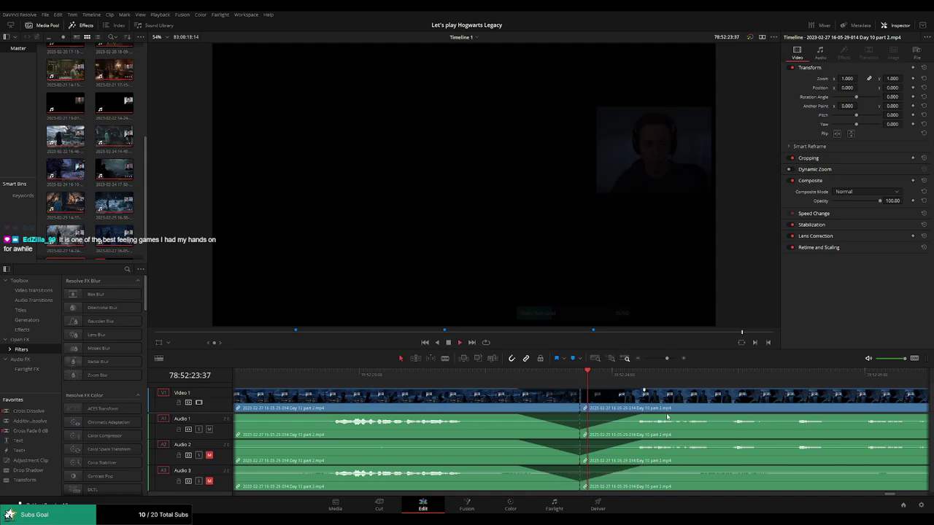
left_click_drag(666, 358, 644, 358)
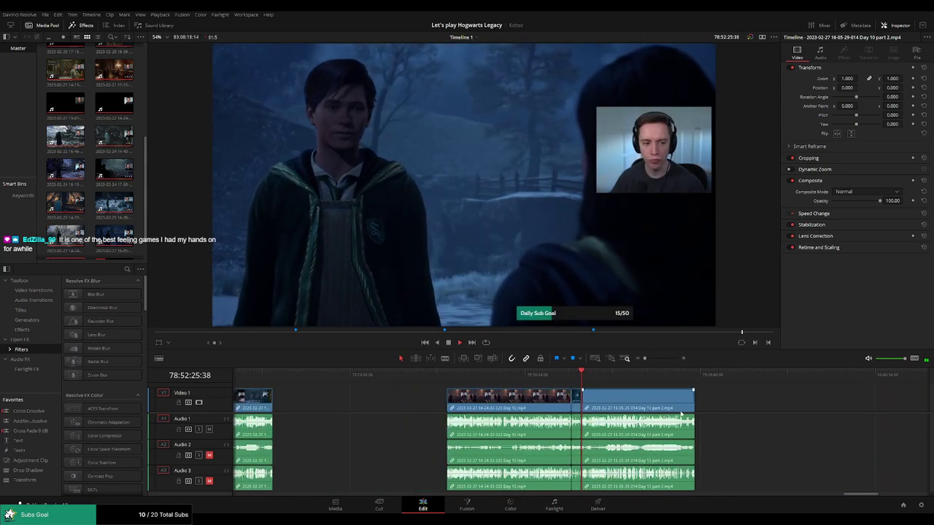
scroll(588, 400, "down", 2)
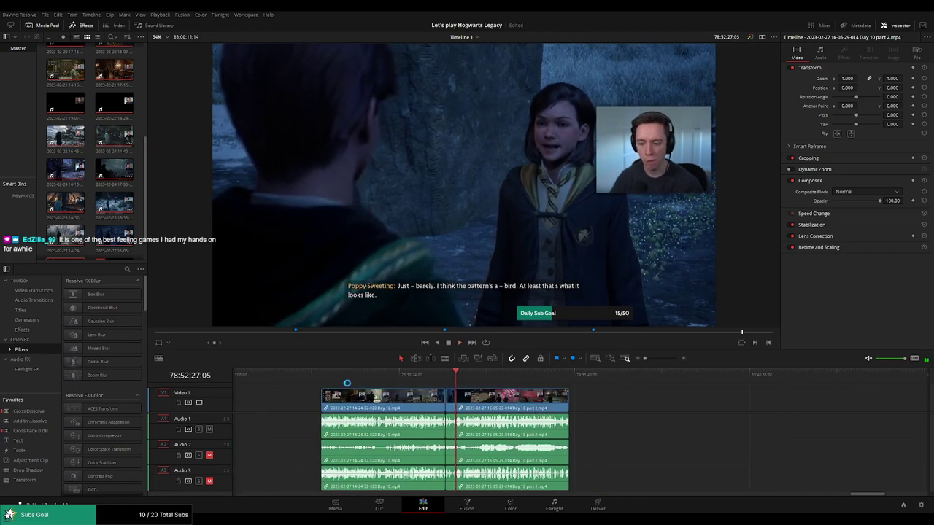
key("Home")
scroll(592, 408, "down", 2)
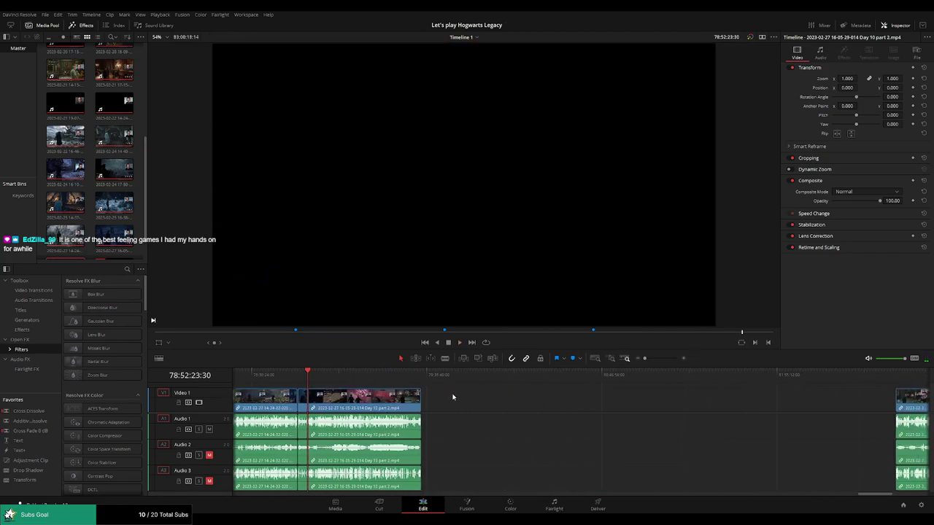
left_click_drag(365, 400, 618, 400)
- Drop a marker named '40 episodes done' at the 78:52:23:30 cut point
left_click(370, 406)
scroll(370, 406, "left", 3)
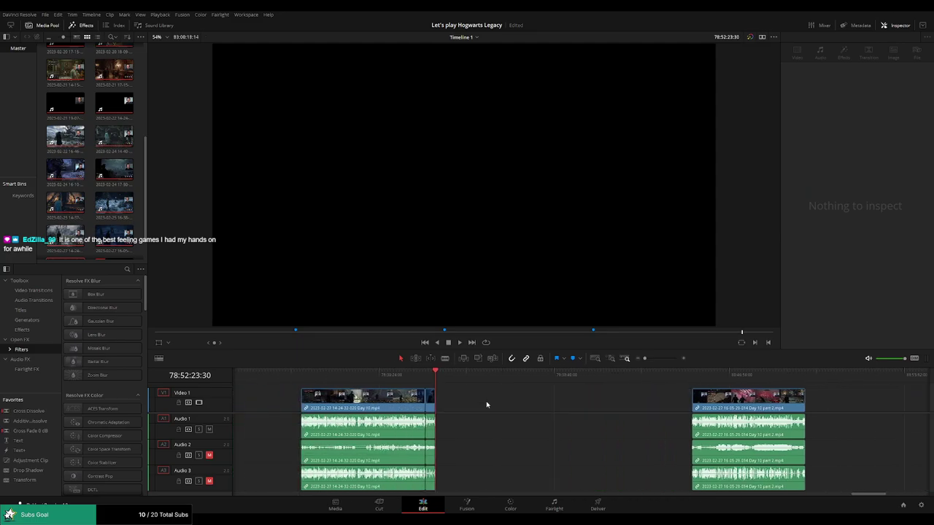
key("m")
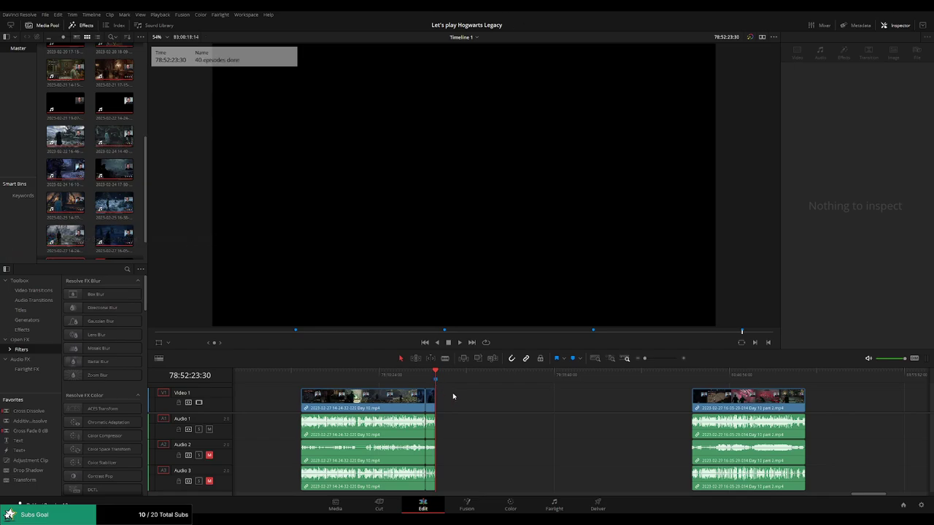
- Slide the Day 10 part 2 clip left to a playhead in the gap so it starts at 80:00:00:00
left_click(490, 411)
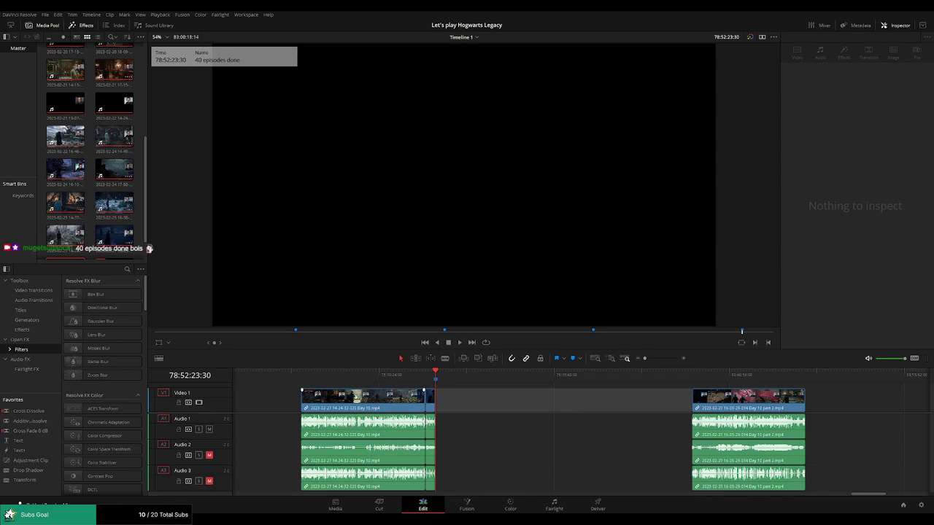
left_click(437, 381)
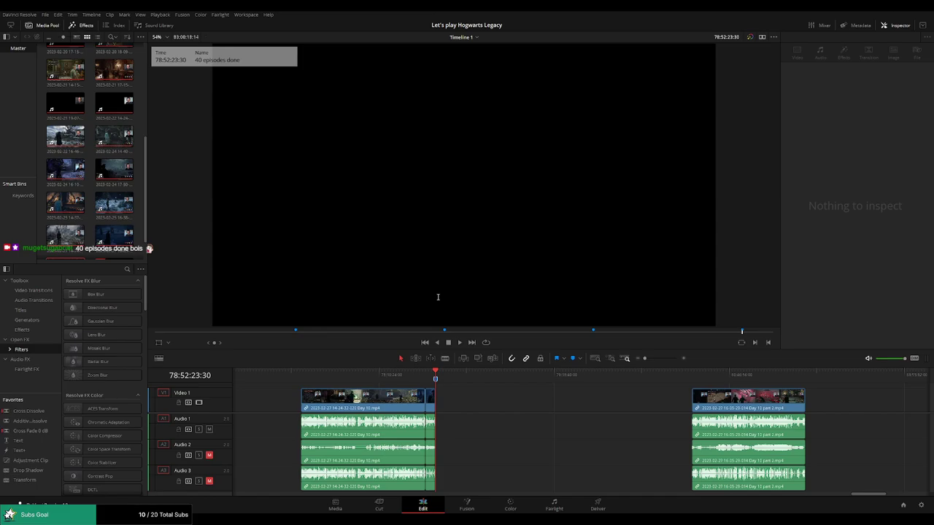
left_click(479, 401)
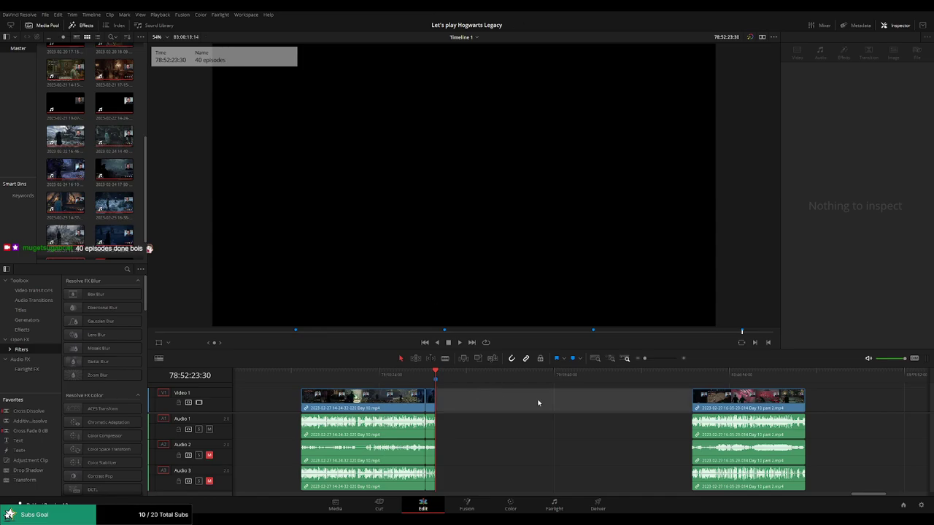
scroll(538, 402, "right", 2)
left_click_drag(432, 380, 512, 387)
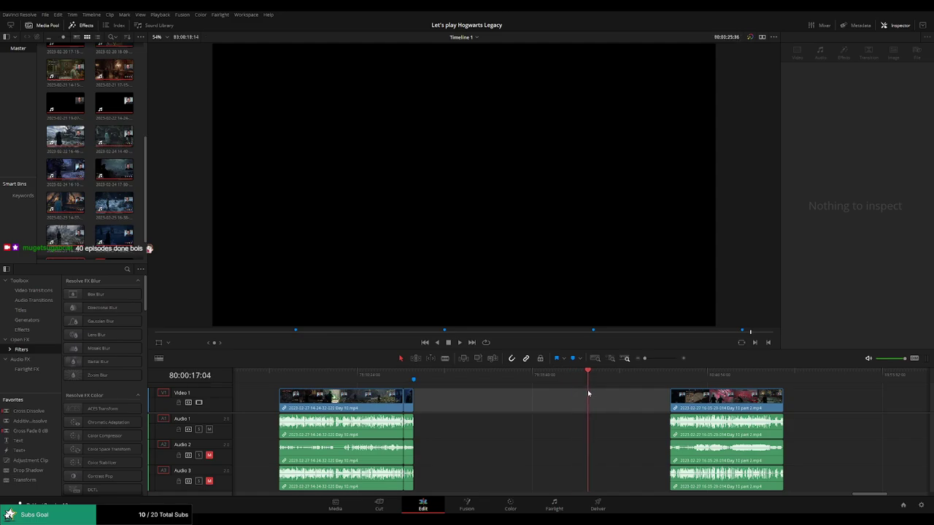
left_click_drag(683, 409, 601, 409)
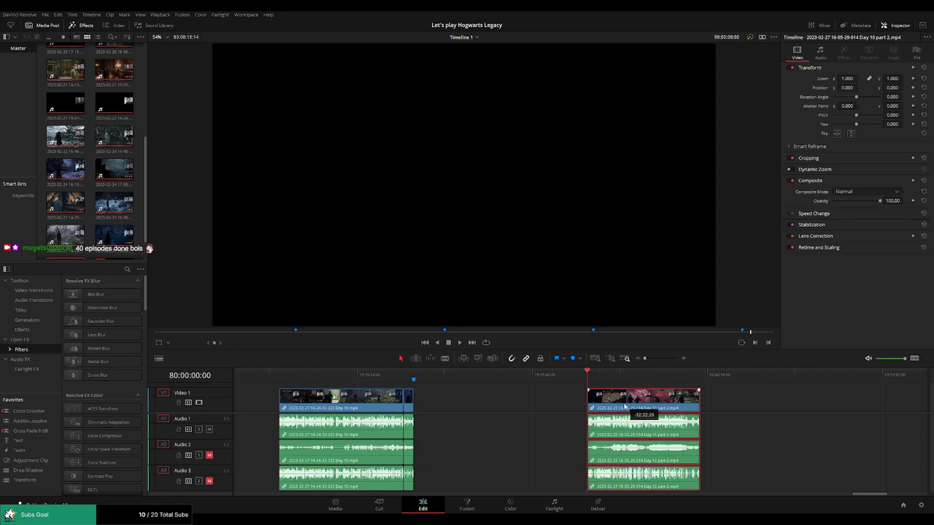
scroll(680, 399, "right", 6)
scroll(680, 399, "right", 5)
key("space")
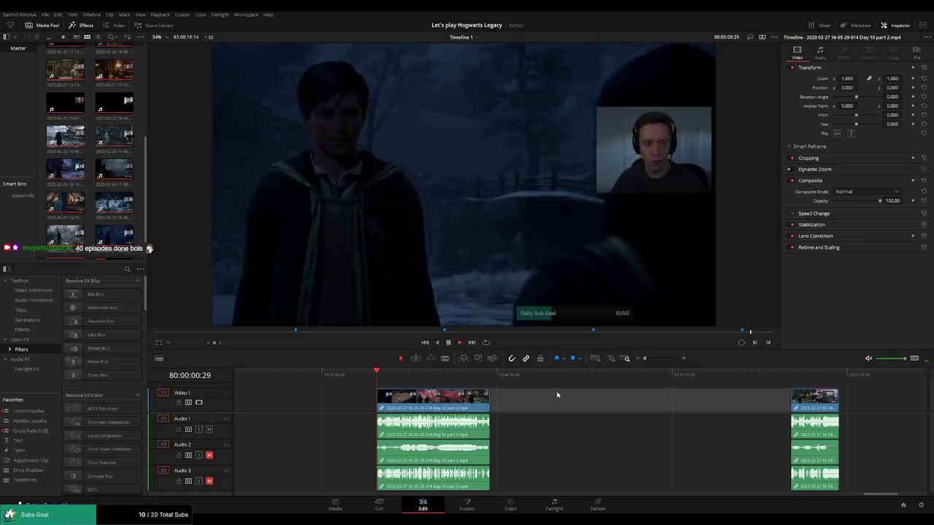
- Snap Day 10 part 3 directly after part 2 and scrub across the join
left_click_drag(817, 405, 516, 406)
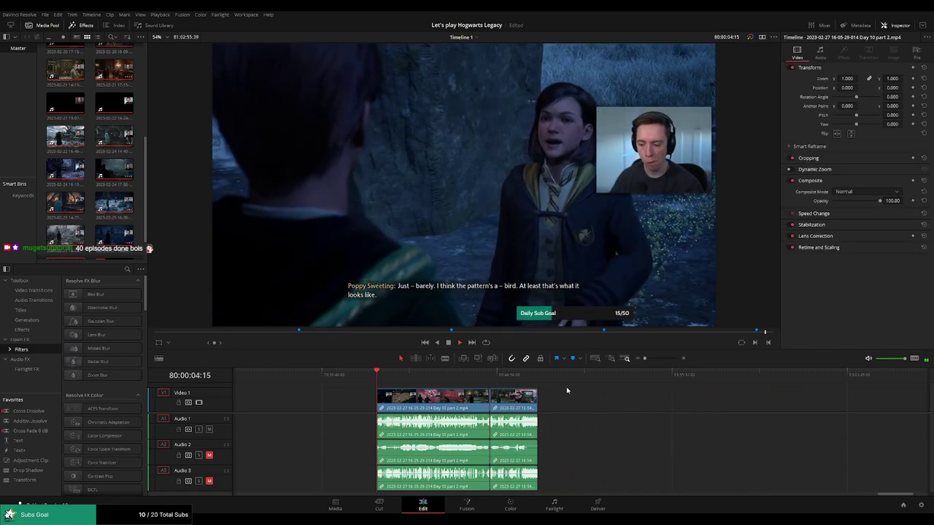
left_click(405, 374)
left_click_drag(405, 375, 440, 381)
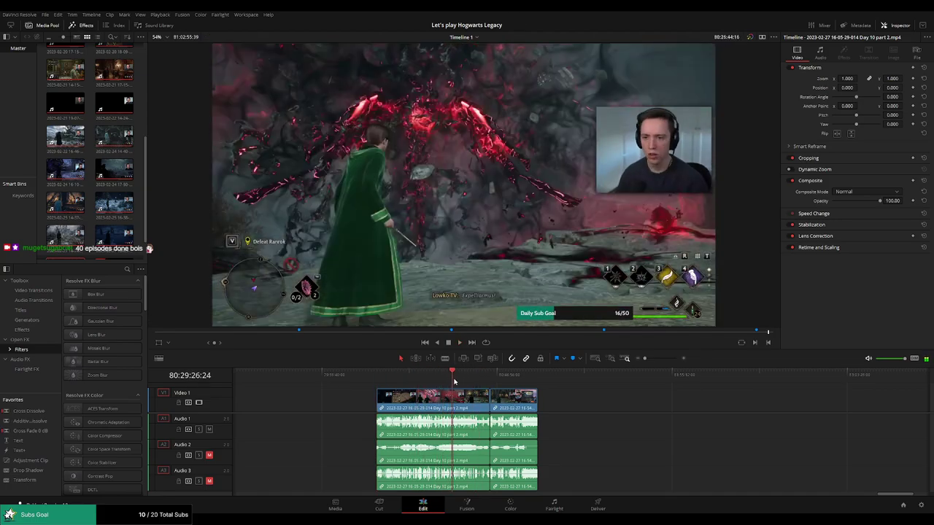
left_click_drag(440, 381, 491, 376)
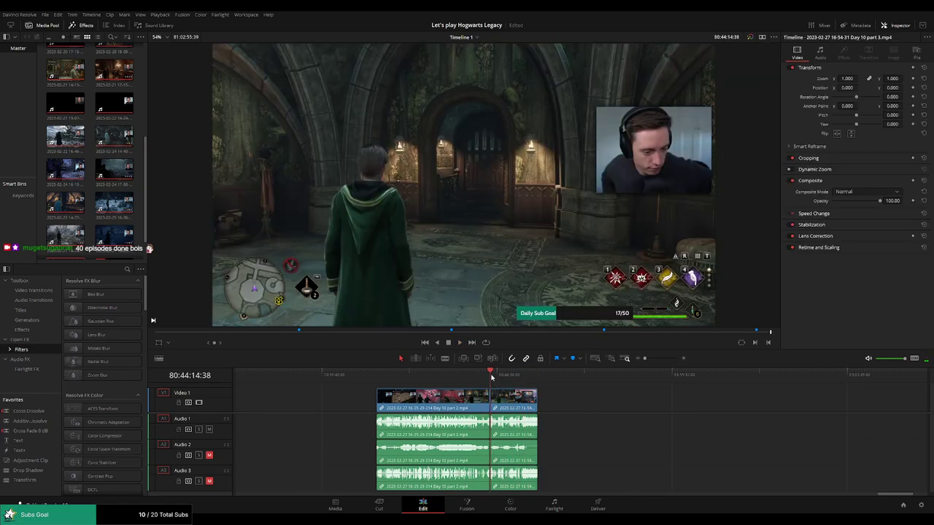
- Select the clips right of the gap and slide them left to the blue marker, closing the gap
scroll(438, 376, "left", 5)
left_click(379, 377)
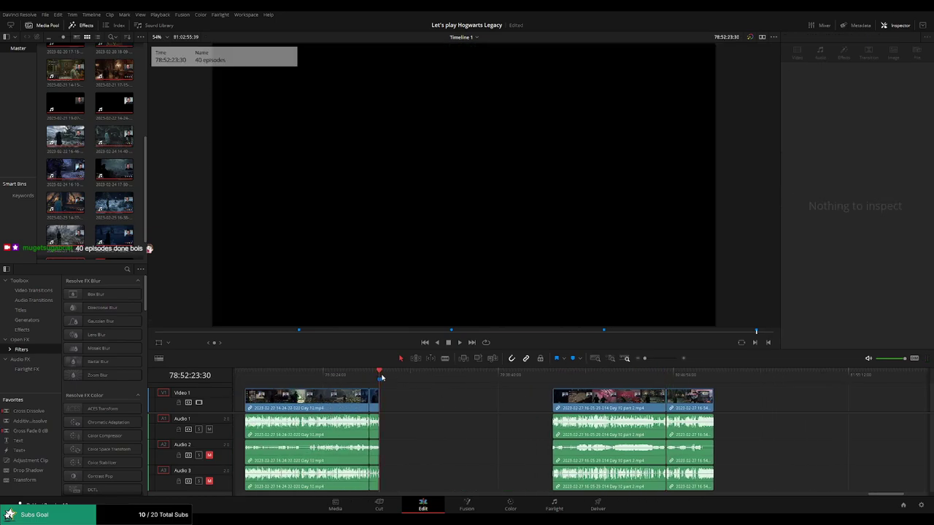
left_click_drag(555, 377, 634, 377)
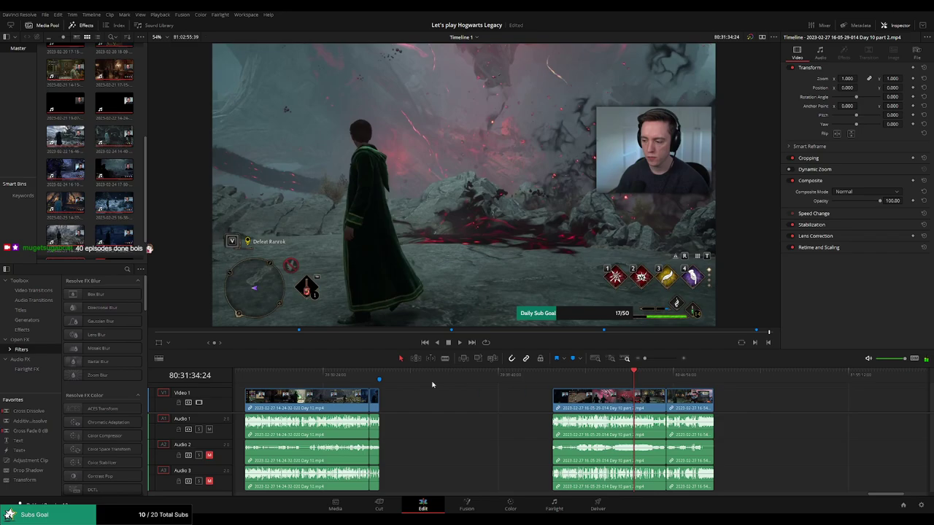
left_click(384, 377)
left_click_drag(499, 395, 721, 409)
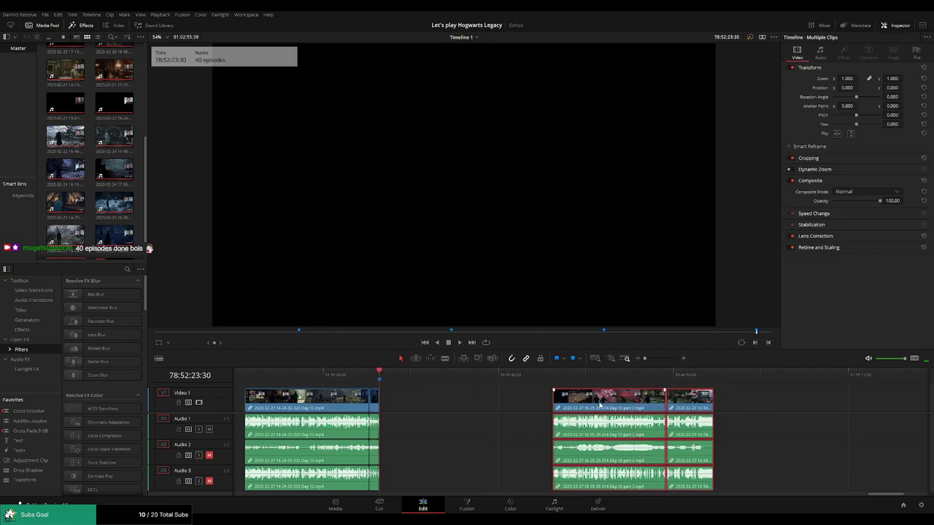
left_click_drag(605, 403, 431, 404)
- Play and fast-forward across the Day 10 join to check the cut
scroll(683, 406, "up", 3)
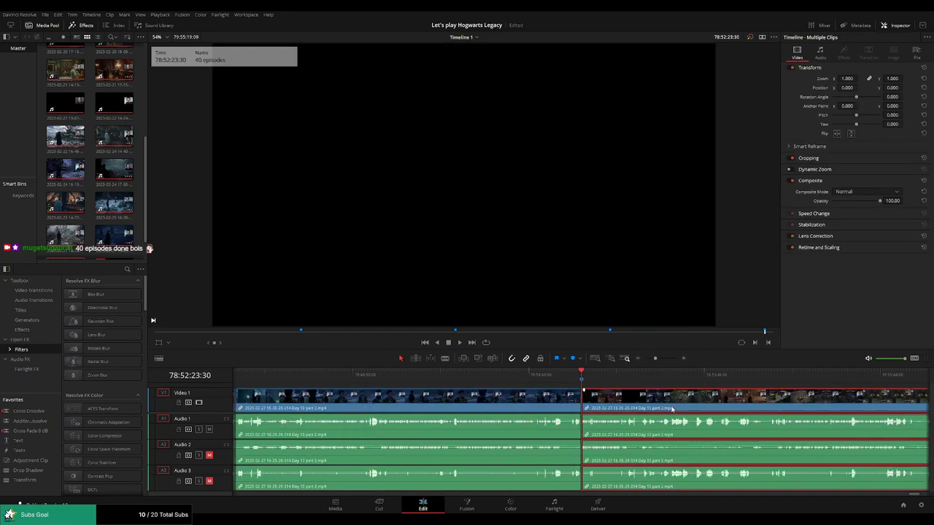
scroll(683, 406, "down", 2)
left_click(510, 374)
key("space")
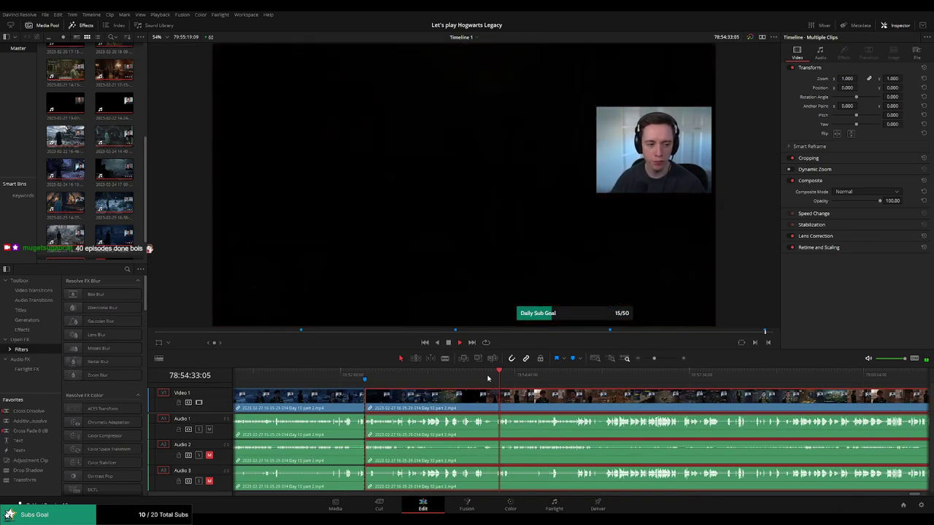
left_click(478, 373)
scroll(519, 391, "up", 2)
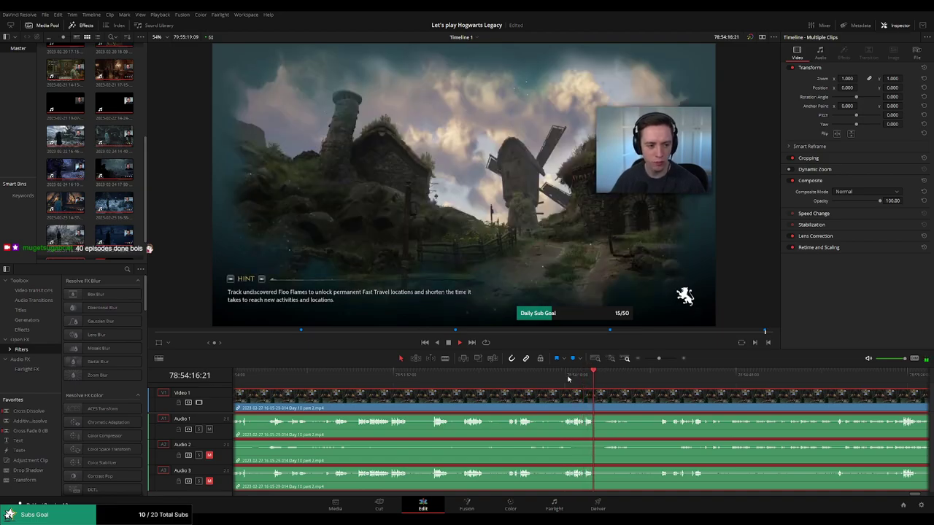
left_click(566, 375)
key("l")
key("l")
key("l")
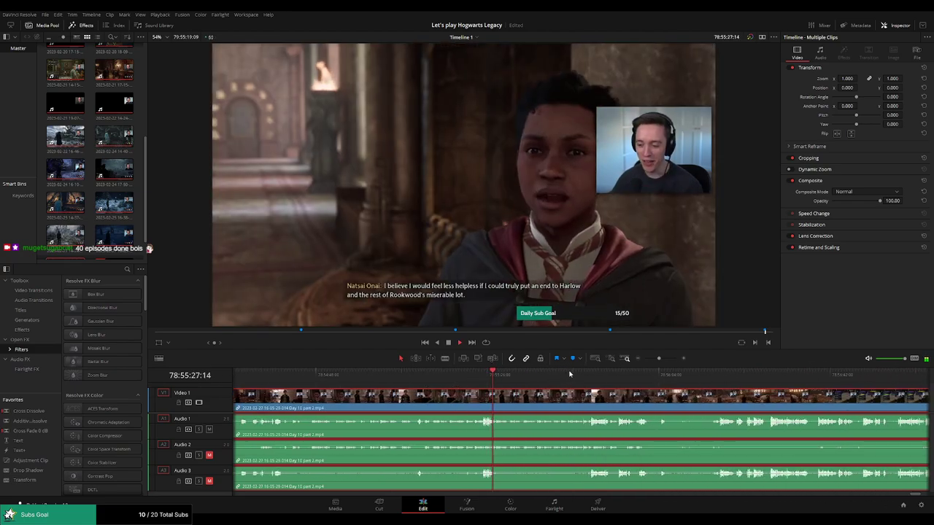
key("l")
key("l")
key("l")
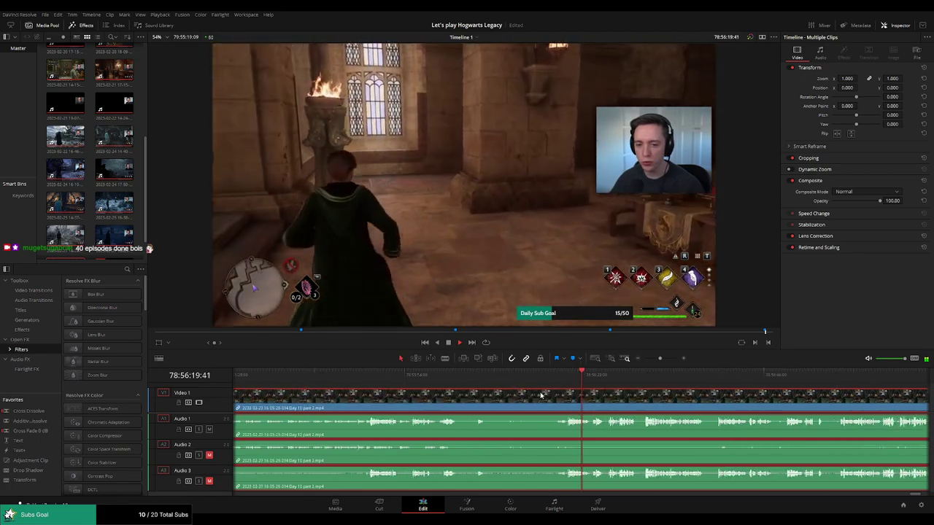
left_click(541, 373)
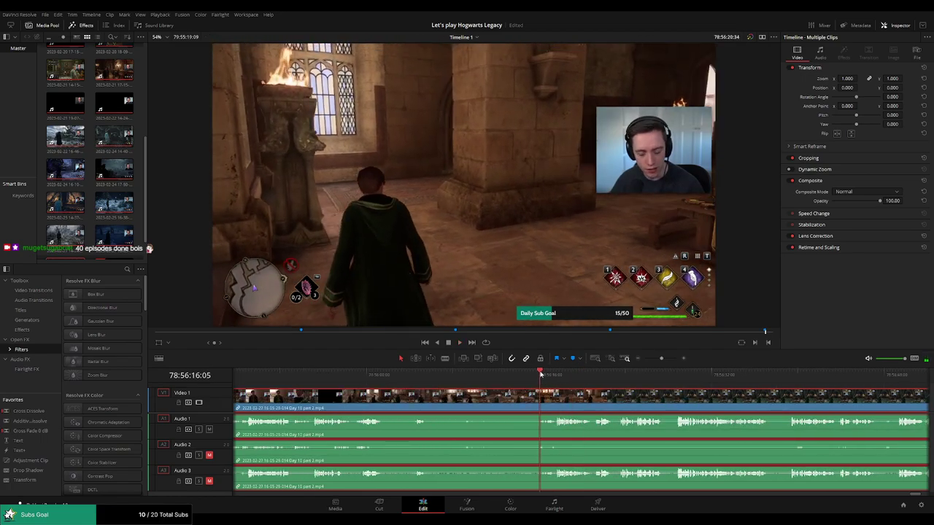
left_click_drag(541, 374, 534, 373)
- Line up the Day 10 part 2 clip to start at the '40 episodes done' marker and play it back
left_click_drag(661, 358, 649, 359)
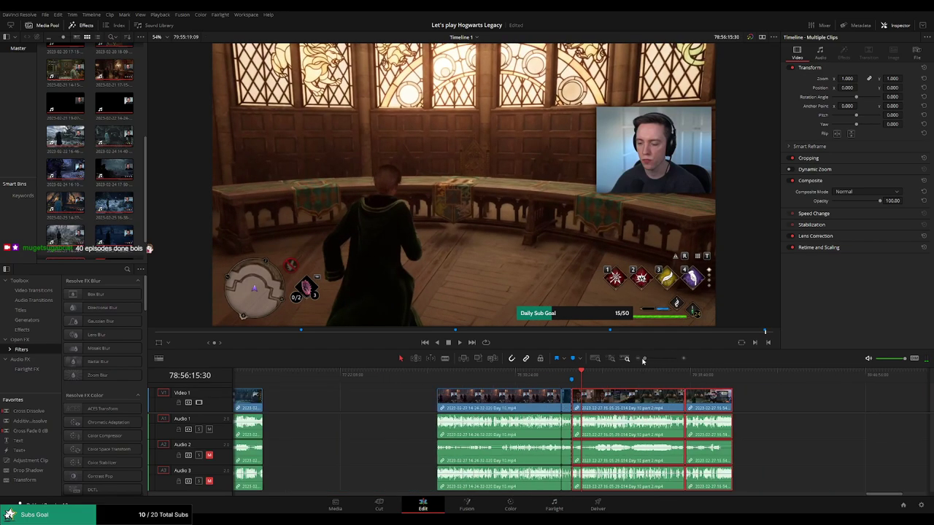
left_click(606, 387)
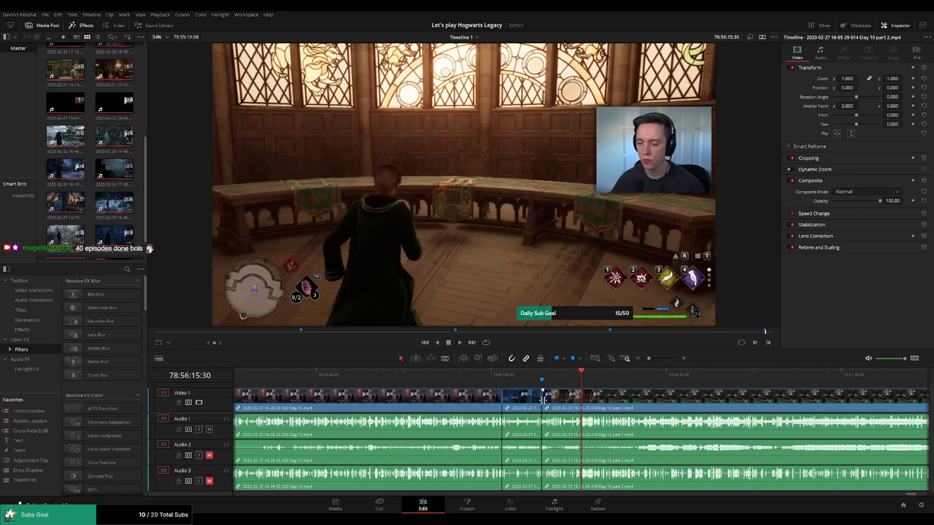
mouse_move(543, 399)
left_mouse_down()
mouse_move(581, 394)
mouse_move(581, 379)
left_mouse_up()
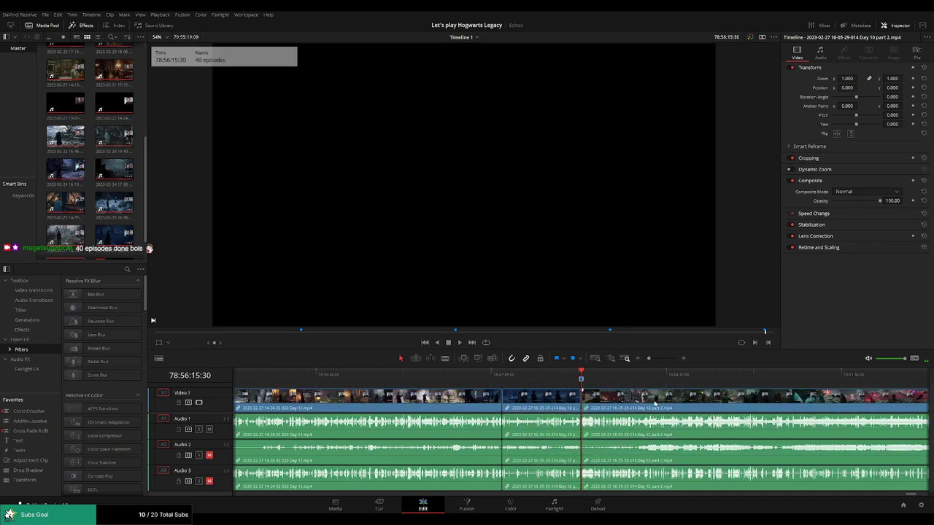
key("y")
key("ctrl+equal")
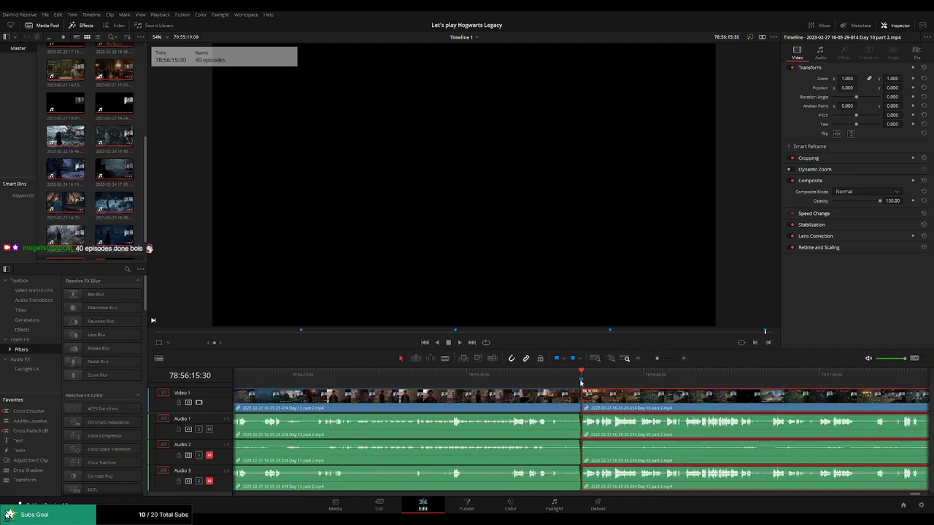
key("space")
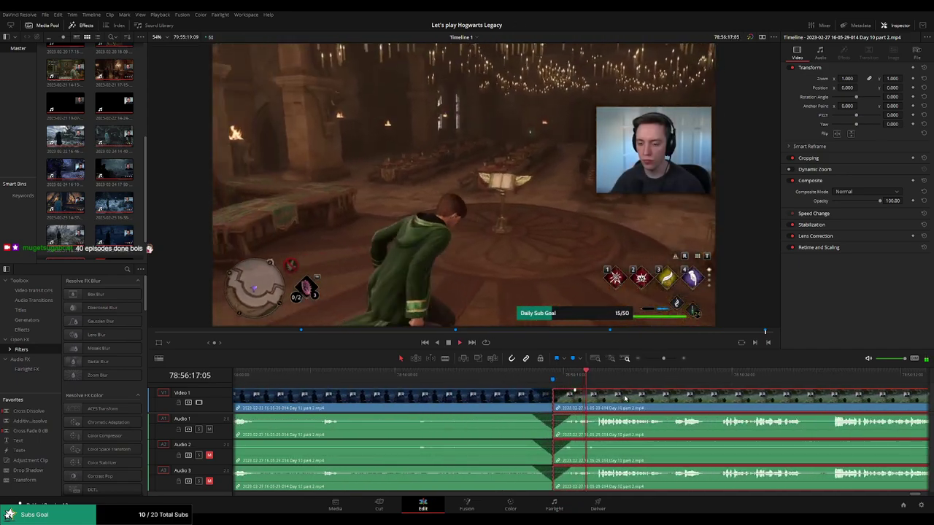
left_click(618, 384)
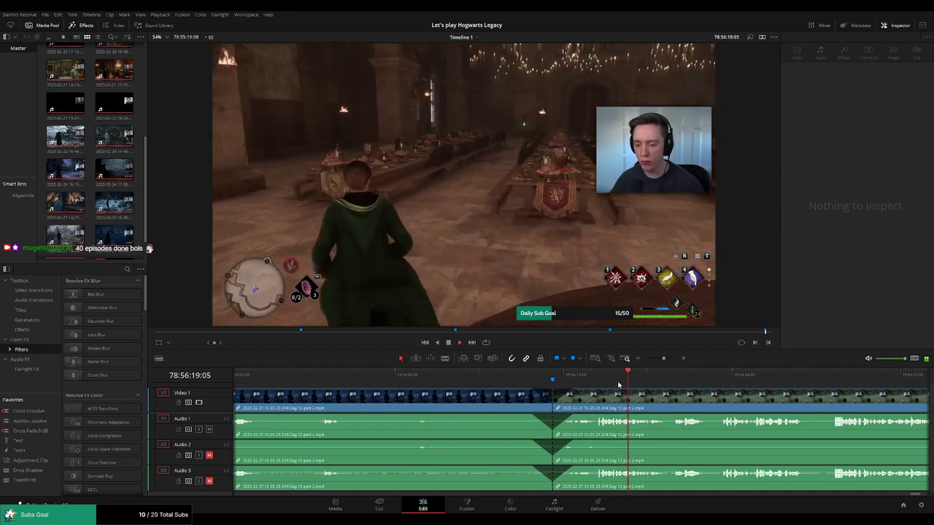
key("space")
key("ctrl+minus")
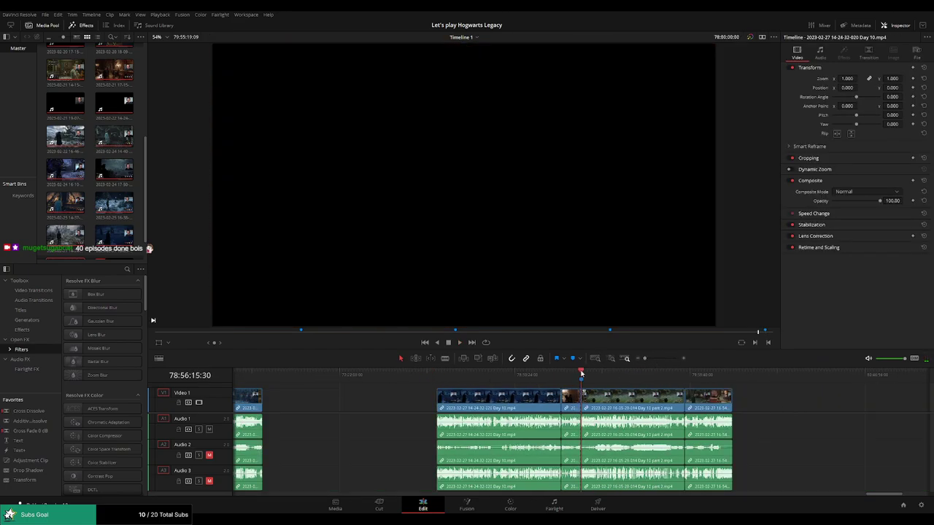
- Push the clips after the playhead further right and reposition the playhead
scroll(603, 402, "right", 5)
key("y")
left_click_drag(467, 403, 766, 403)
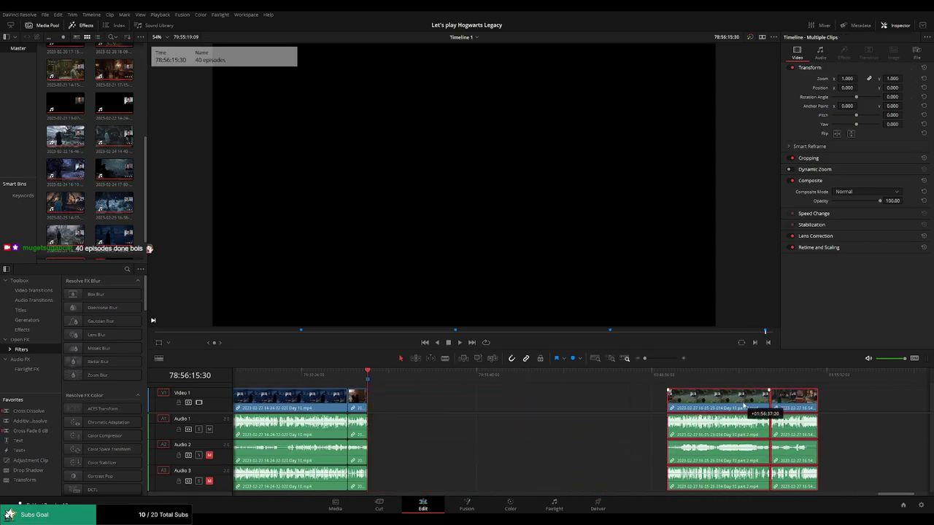
left_click(537, 400)
left_click_drag(408, 394, 535, 394)
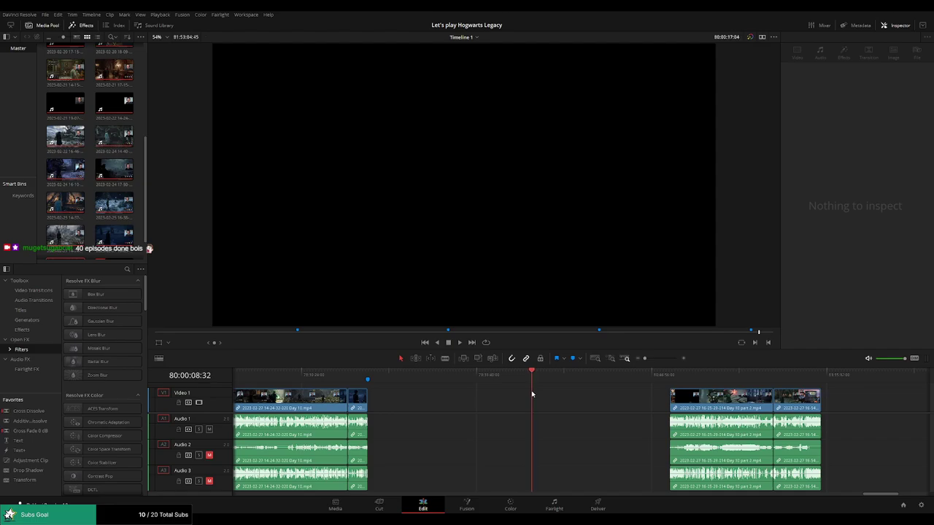
scroll(535, 394, "left", 10)
left_click(581, 375)
left_click_drag(580, 377, 575, 375)
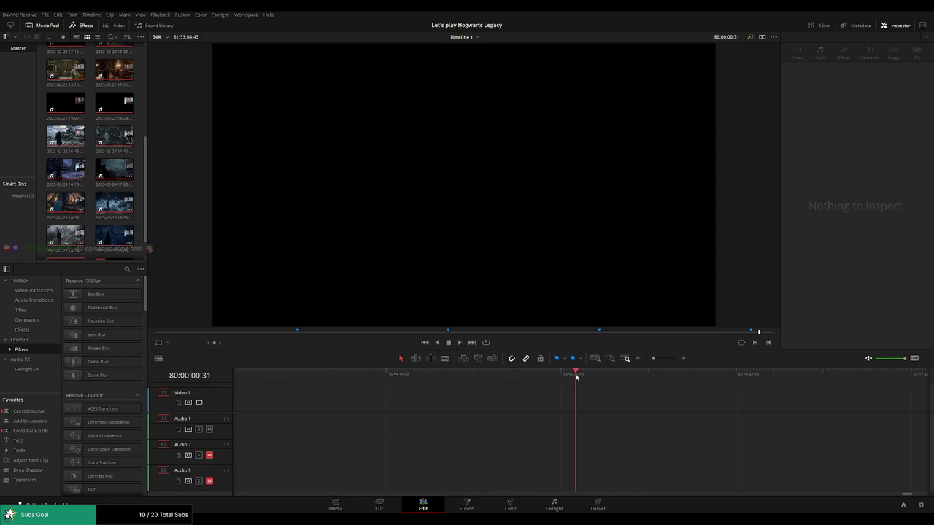
key("Home")
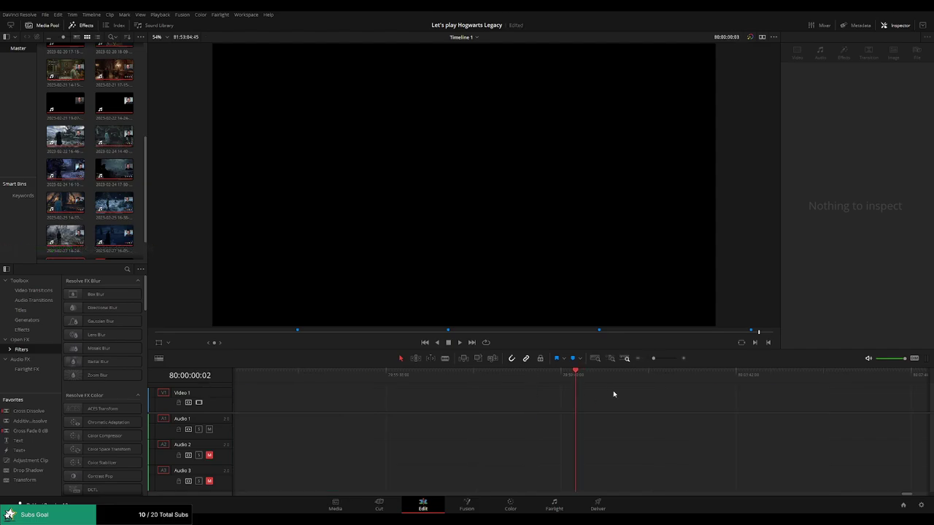
- Slide the Day 10 part 2 and part 3 clips left together so they start at 80:00:00:00
left_click_drag(655, 359, 645, 358)
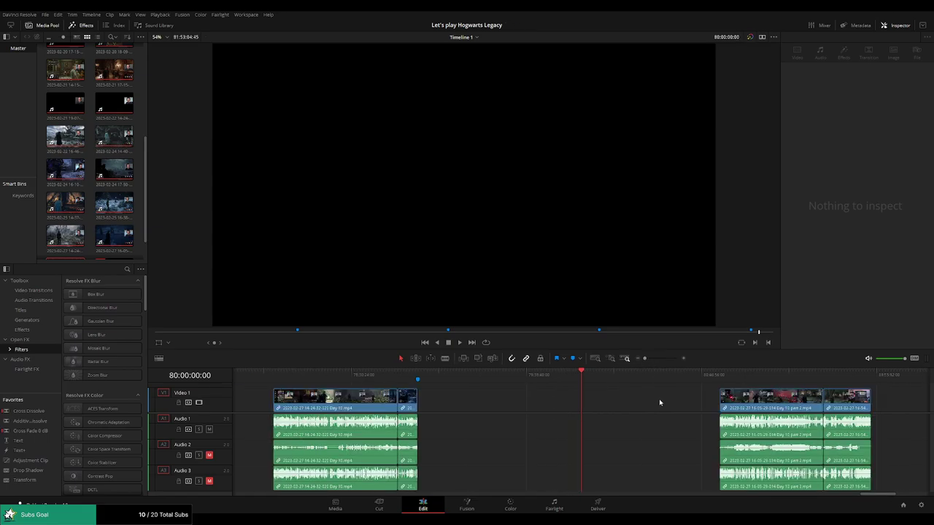
scroll(660, 402, "right", 3)
scroll(563, 396, "right", 4)
left_click_drag(517, 403, 748, 412)
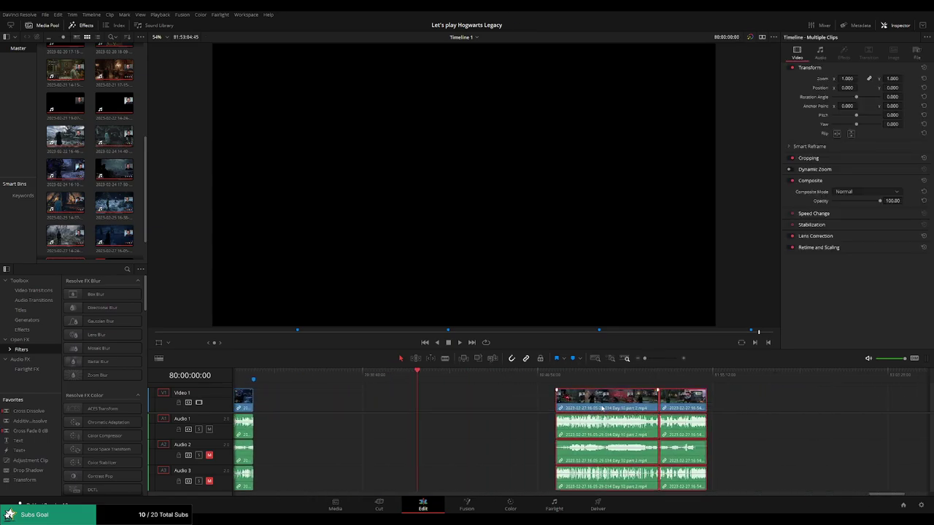
left_click_drag(603, 407, 464, 408)
left_click(642, 409)
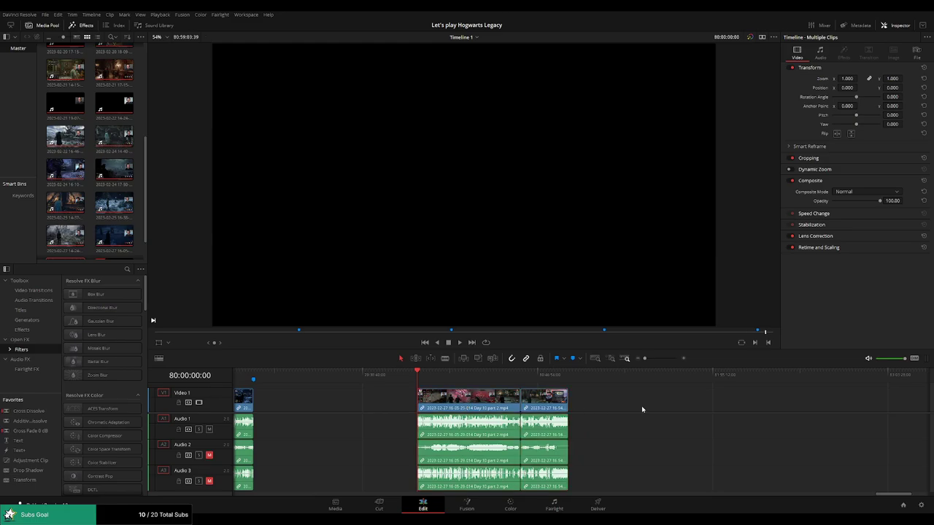
left_click_drag(419, 375, 521, 381)
key("space")
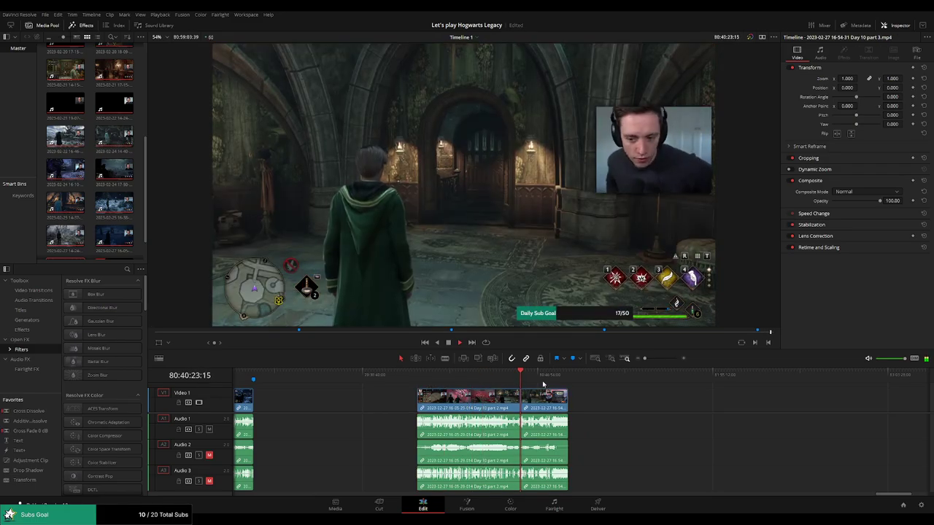
key("End")
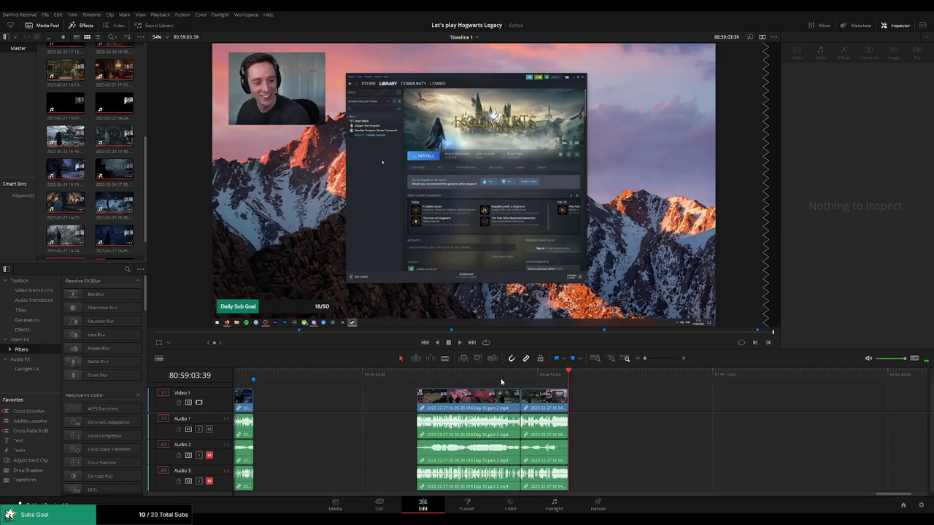
left_click_drag(492, 375, 510, 377)
key("space")
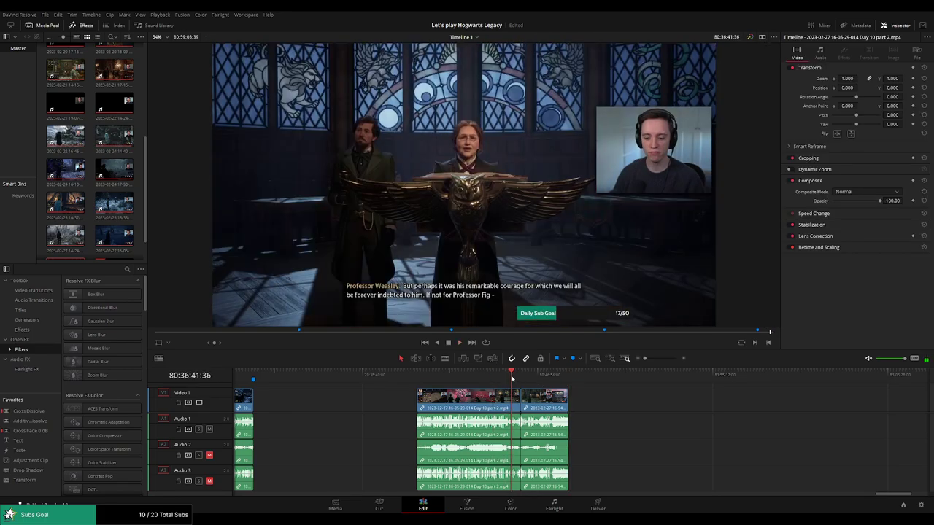
key("shift+z")
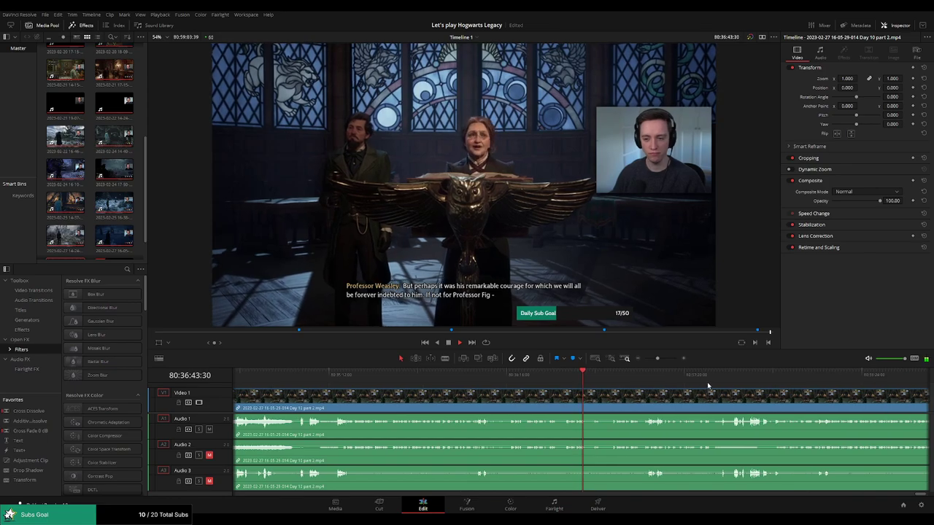
left_click_drag(782, 376, 817, 380)
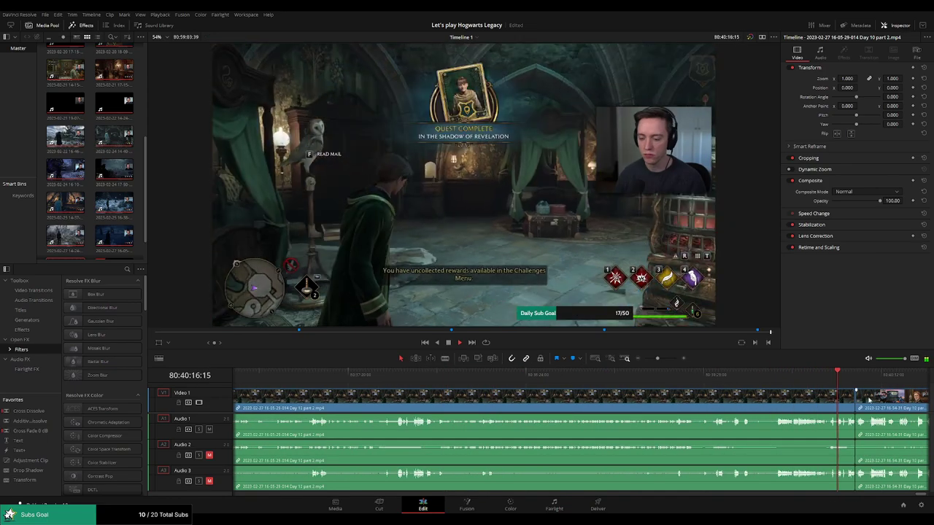
mouse_move(817, 380)
left_mouse_down()
mouse_move(529, 375)
mouse_move(580, 375)
left_mouse_up()
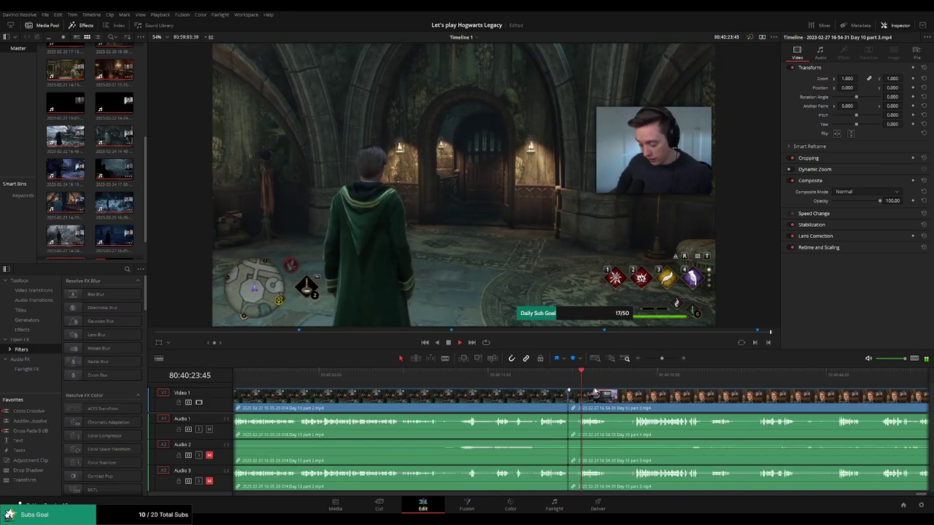
mouse_move(649, 396)
left_mouse_down()
mouse_move(543, 393)
mouse_move(563, 393)
left_mouse_up()
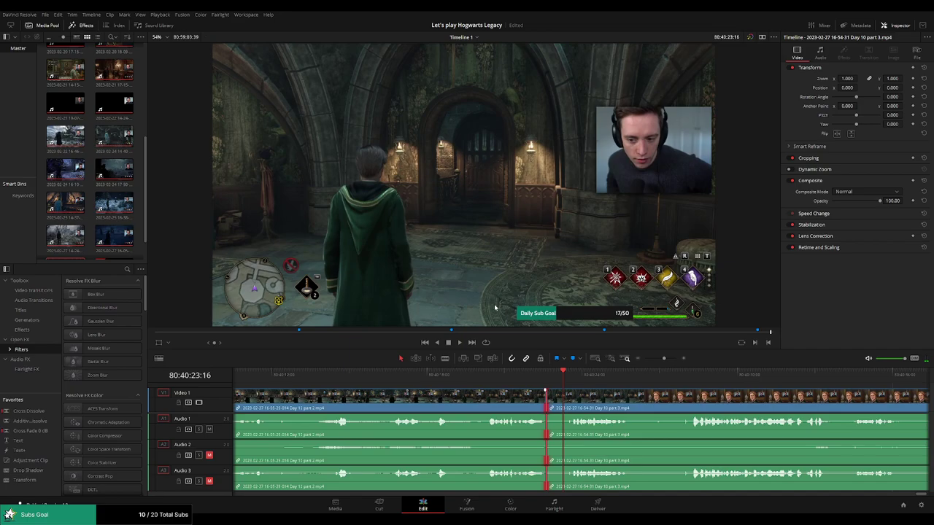
left_click(514, 376)
key("space")
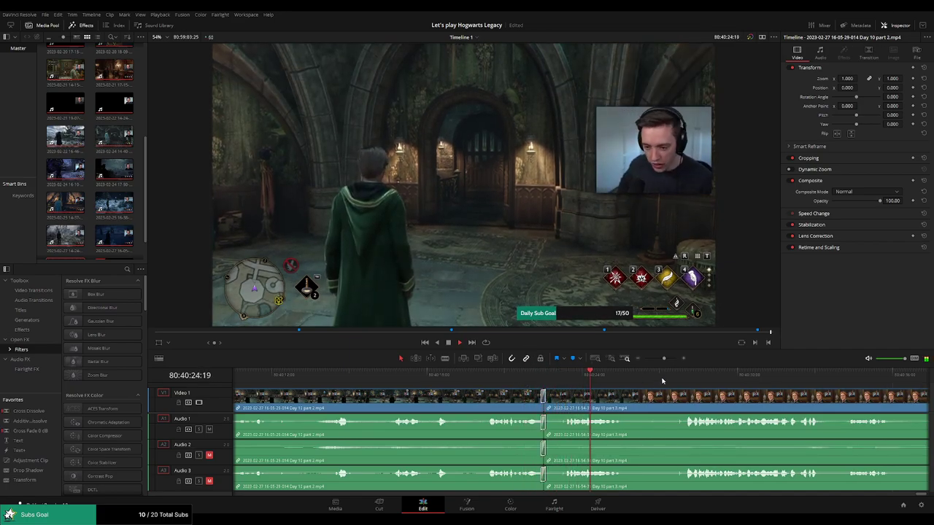
left_click(689, 397)
left_click_drag(664, 358, 650, 360)
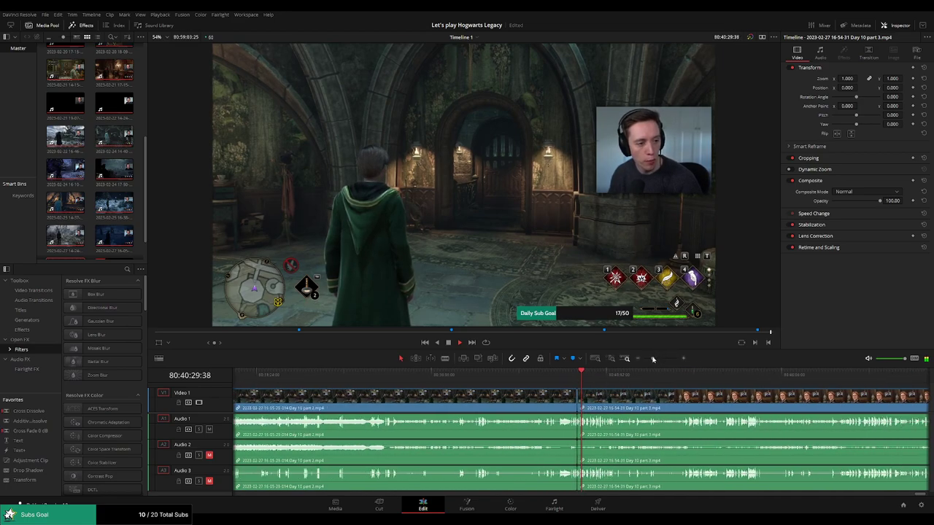
left_click(686, 375)
left_click(707, 375)
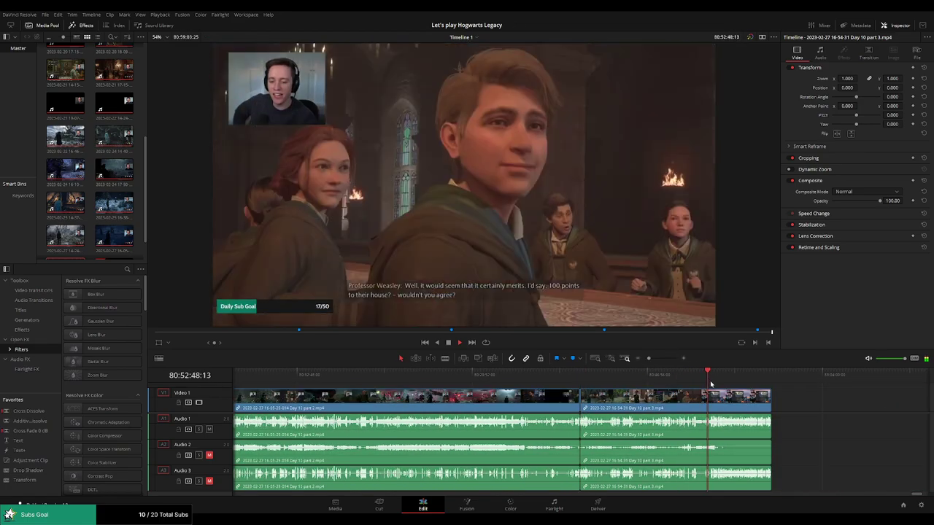
left_click(733, 380)
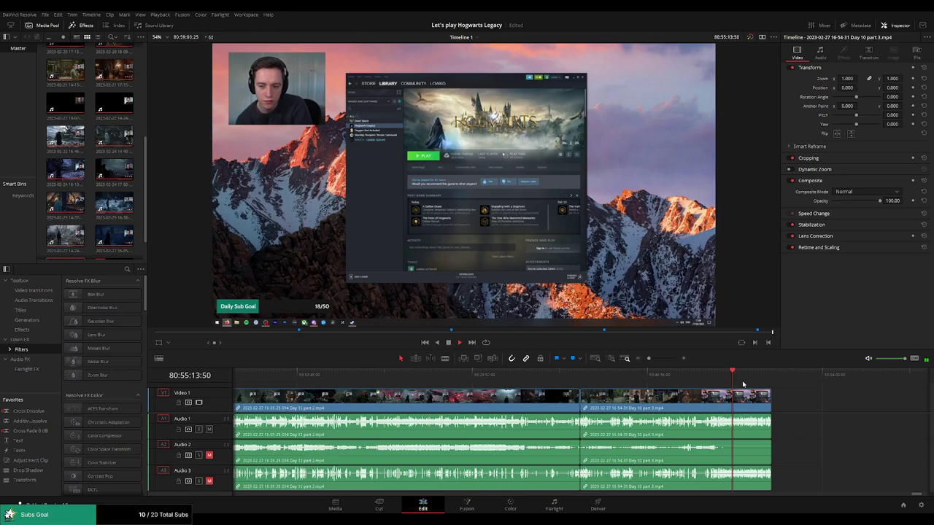
left_click(757, 375)
scroll(603, 388, "right", 5)
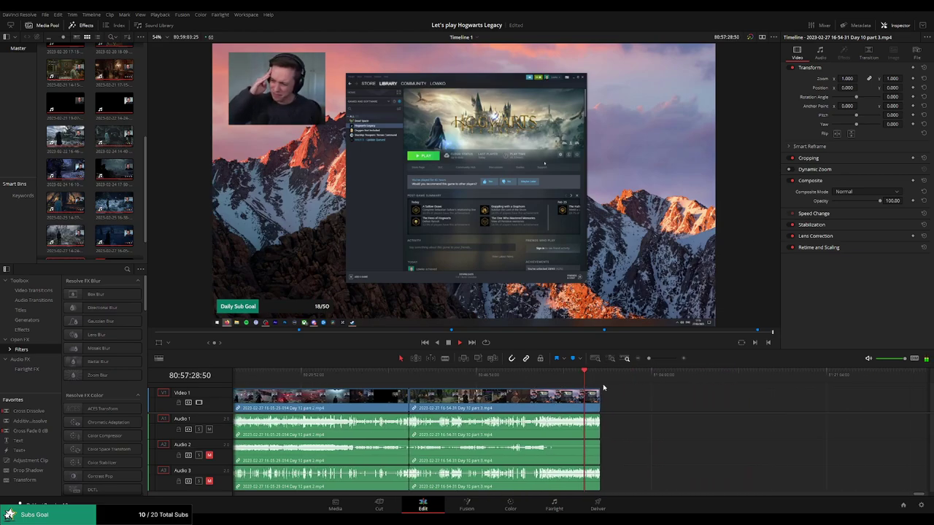
scroll(524, 394, "down", 3)
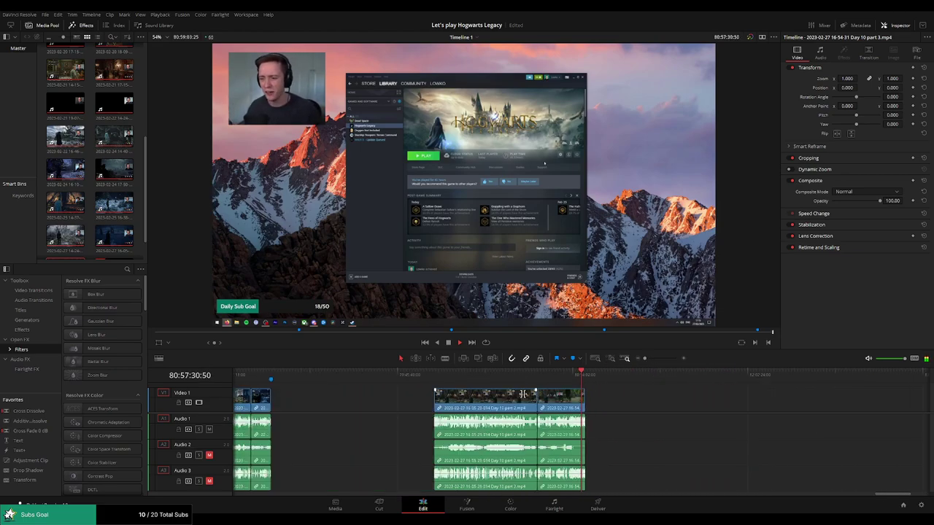
key("Up")
key("Up")
- Add fade-outs to the video and Audio 1 at the end of Day 10 part 3
key("space")
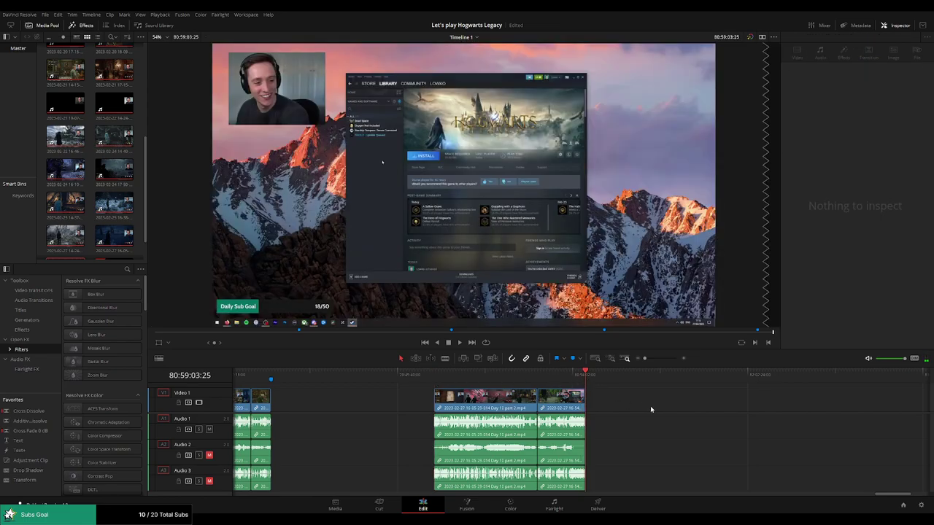
scroll(580, 382, "up", 4)
left_click_drag(475, 375, 490, 375)
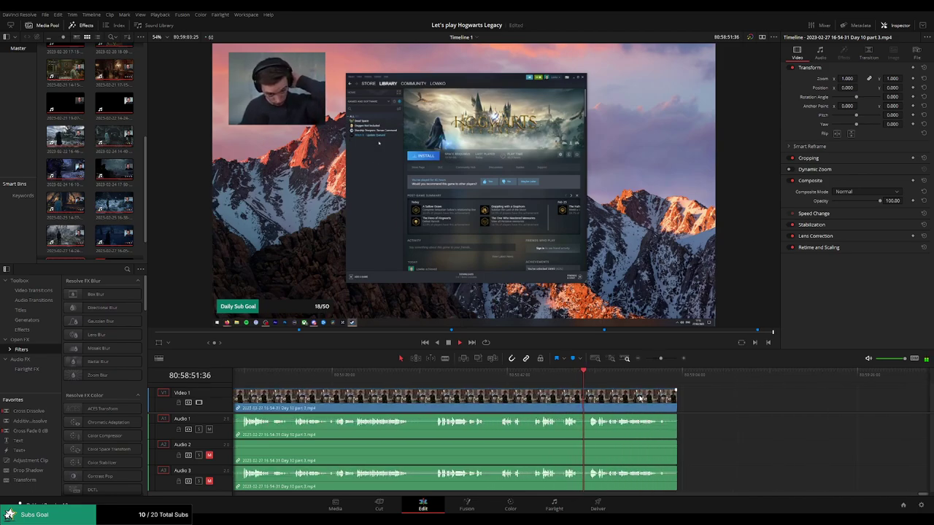
scroll(504, 396, "down", 1)
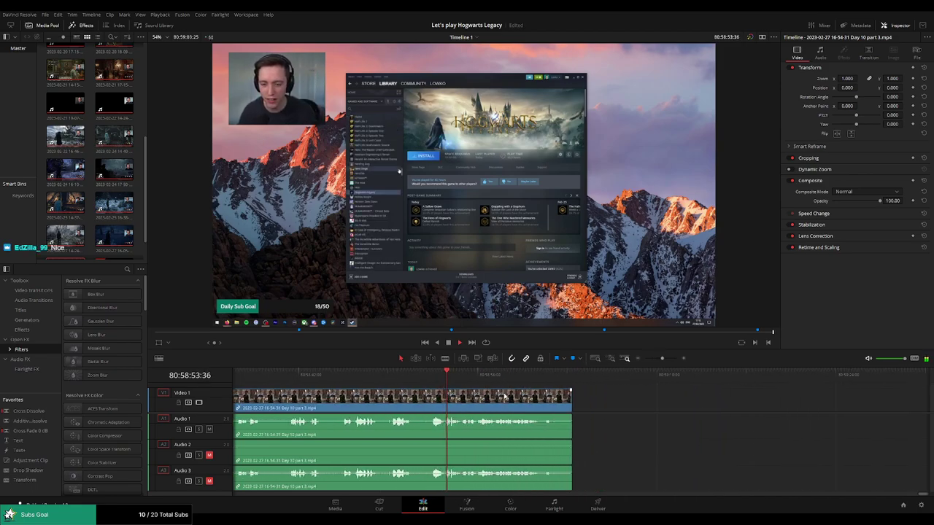
scroll(574, 394, "up", 1)
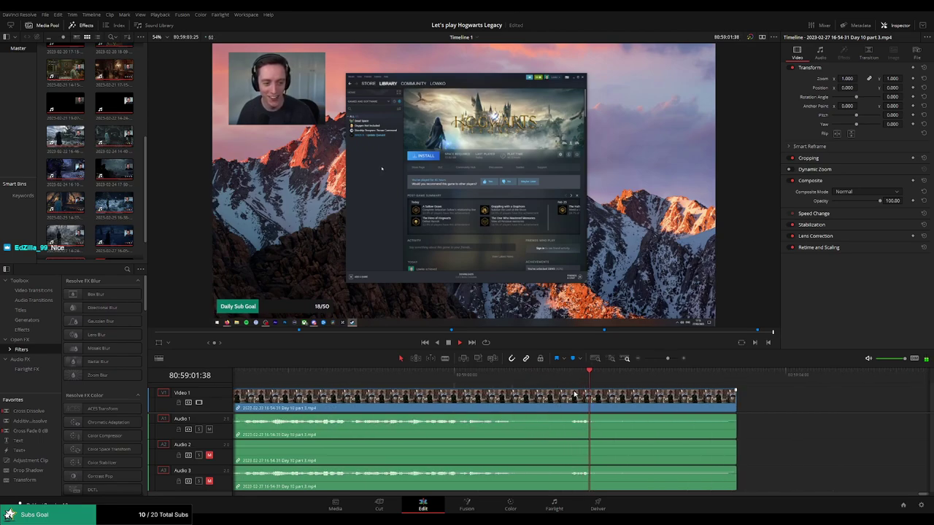
left_click(419, 375)
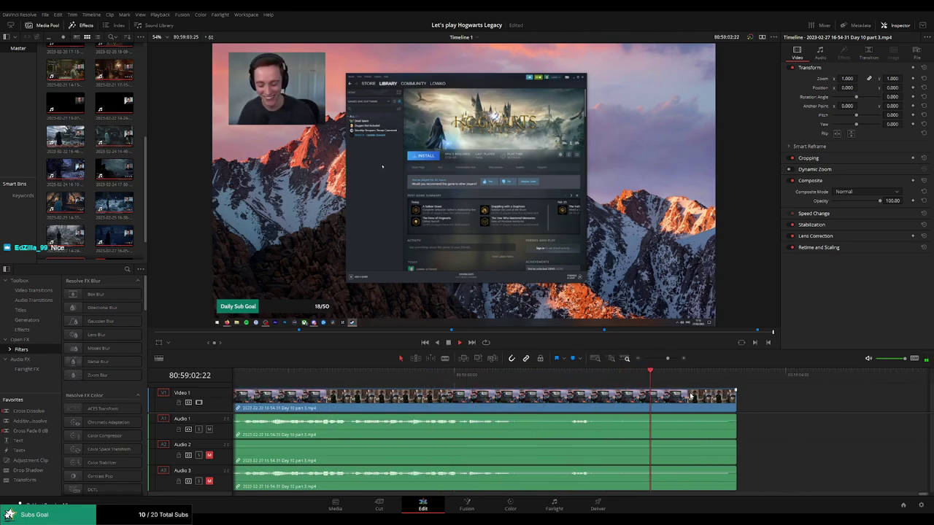
left_click_drag(691, 396, 648, 396)
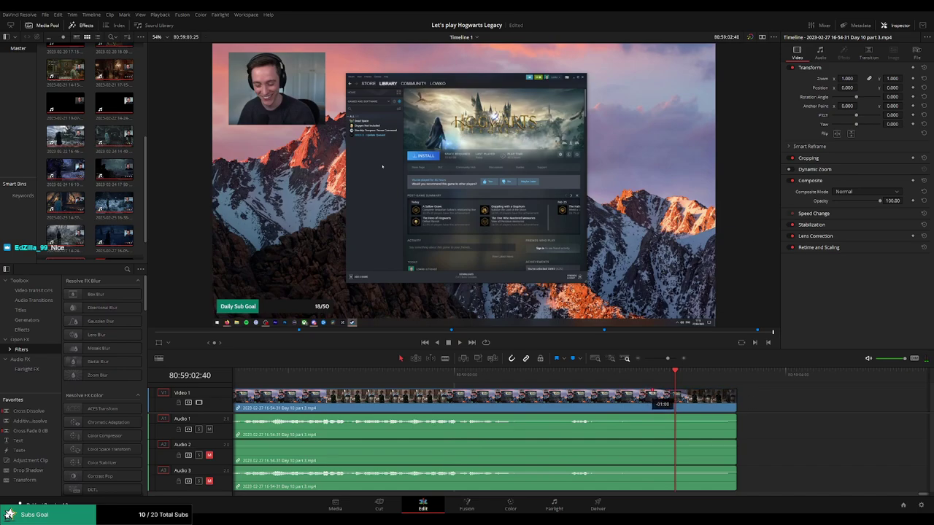
left_click_drag(737, 416, 658, 418)
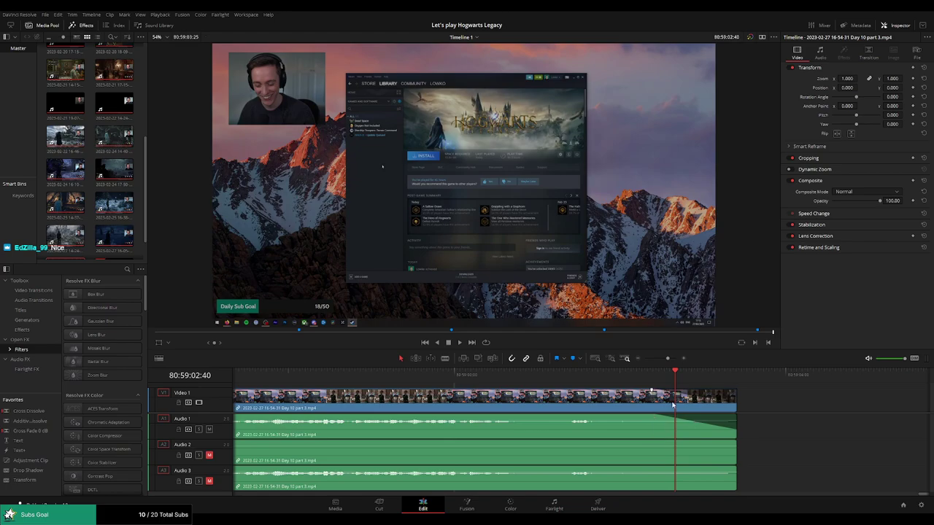
- Fade out Audio 2 and Audio 3 at the clip's end and preview all the fades
left_click_drag(673, 375, 341, 374)
key("space")
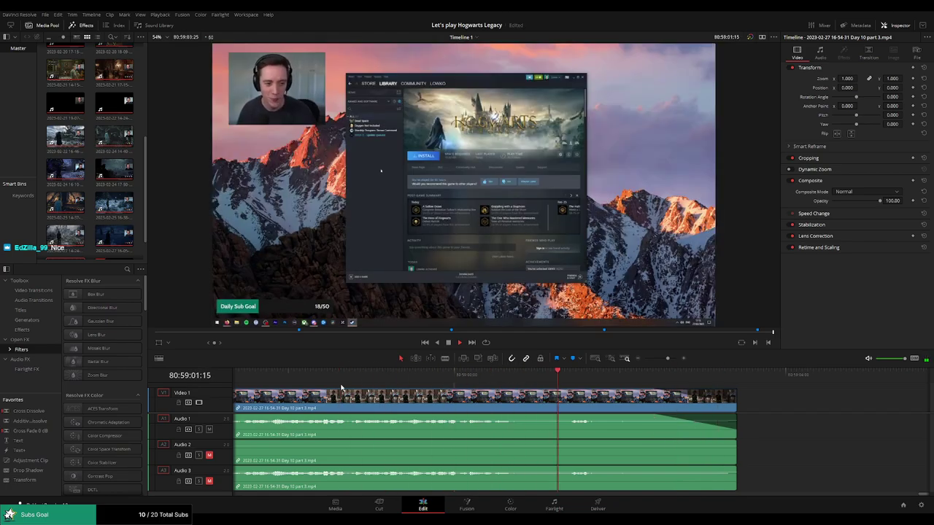
key("space")
left_click_drag(737, 441, 652, 441)
left_click_drag(736, 467, 652, 468)
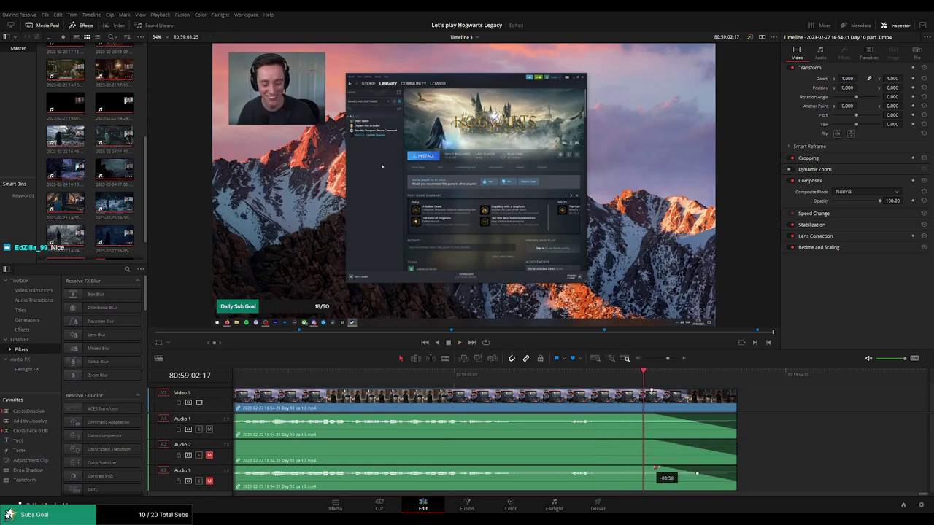
key("space")
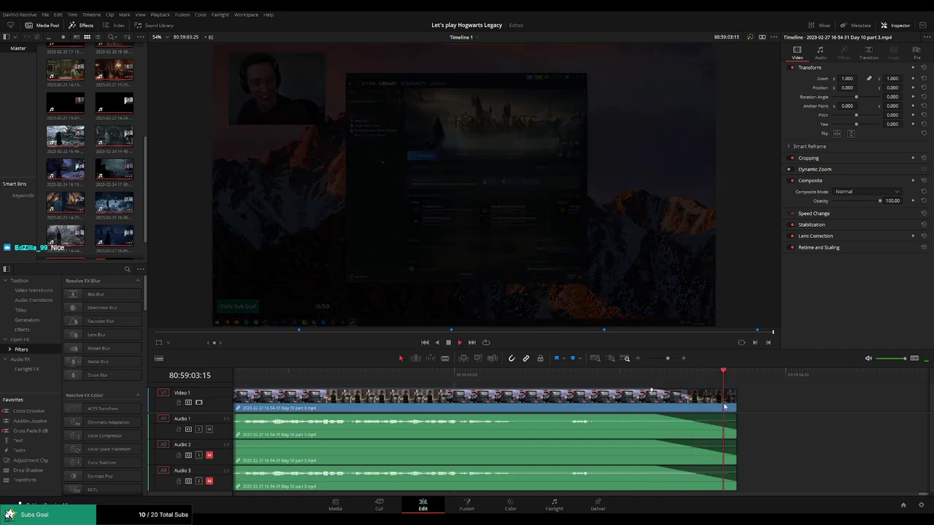
- Add a marker named '41 episodes' at the timeline end, 80:59:03:25
left_click(637, 359)
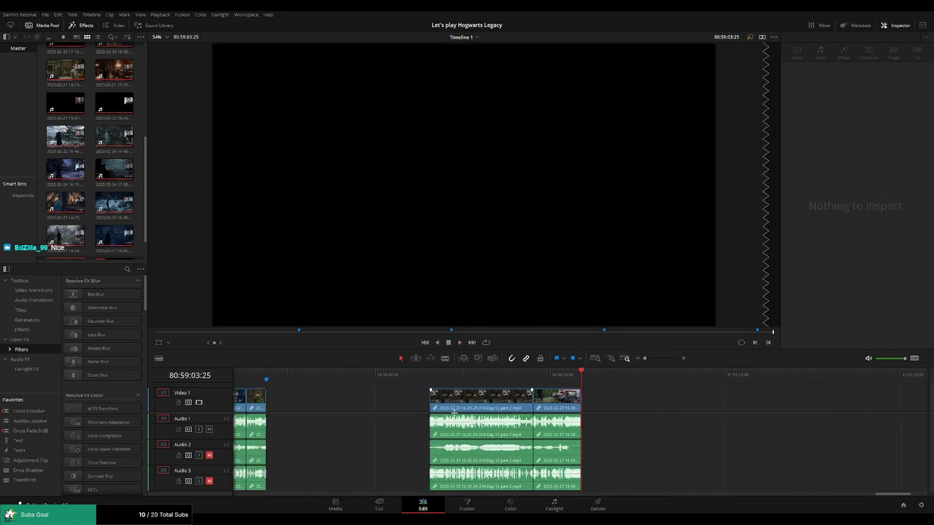
key("m")
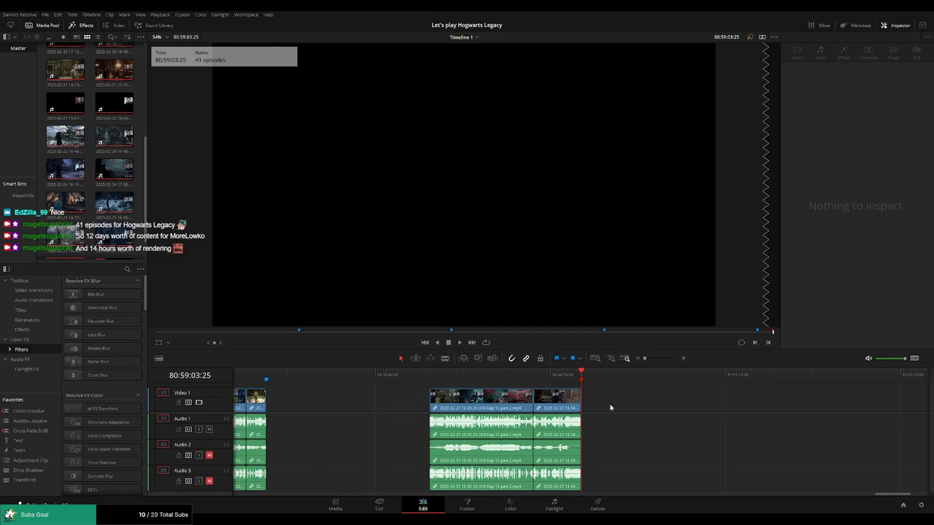
left_click(212, 334)
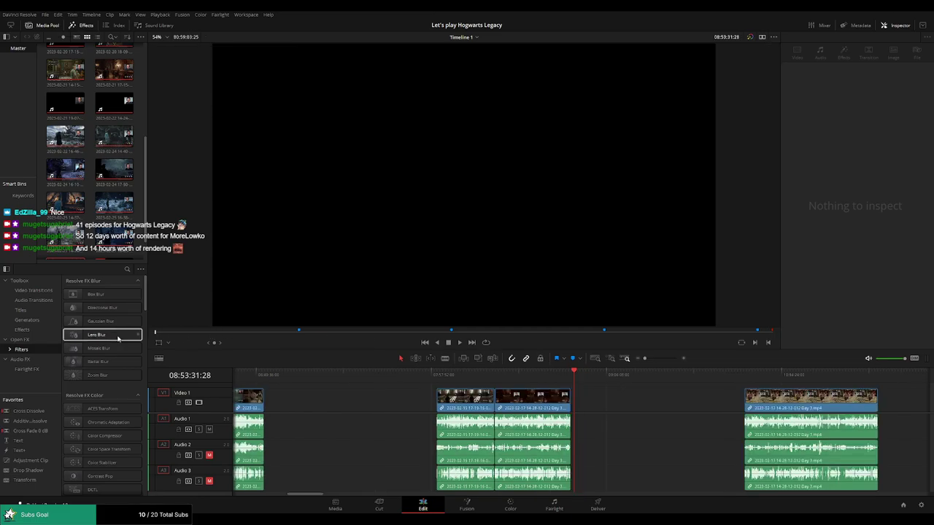
- Bring the view back to the timeline start and check where the first episode ends
left_click(264, 375)
left_click_drag(264, 381, 414, 413)
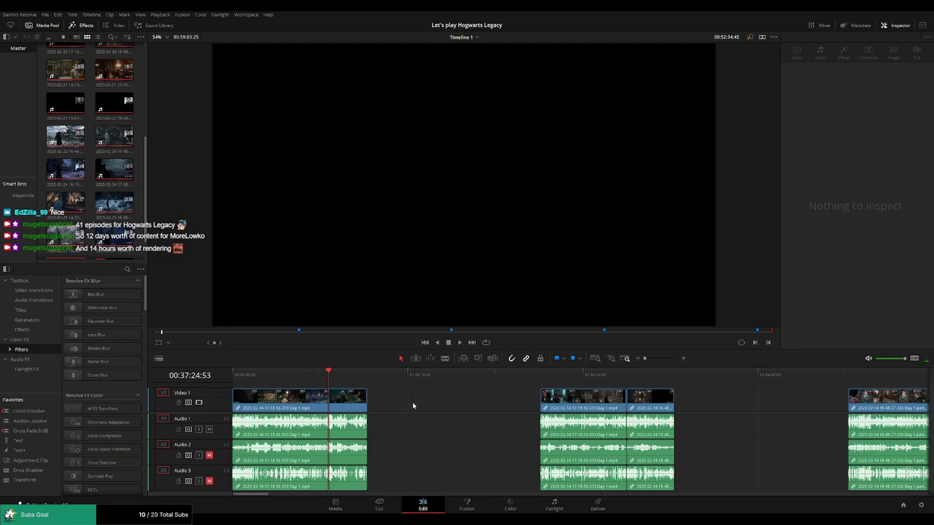
key("Down")
key("Up")
left_click(372, 374)
- Step through the episode cuts along the timeline up to the marker reading 20 episodes
scroll(379, 400, "right", 2)
scroll(431, 408, "right", 1)
key("Down")
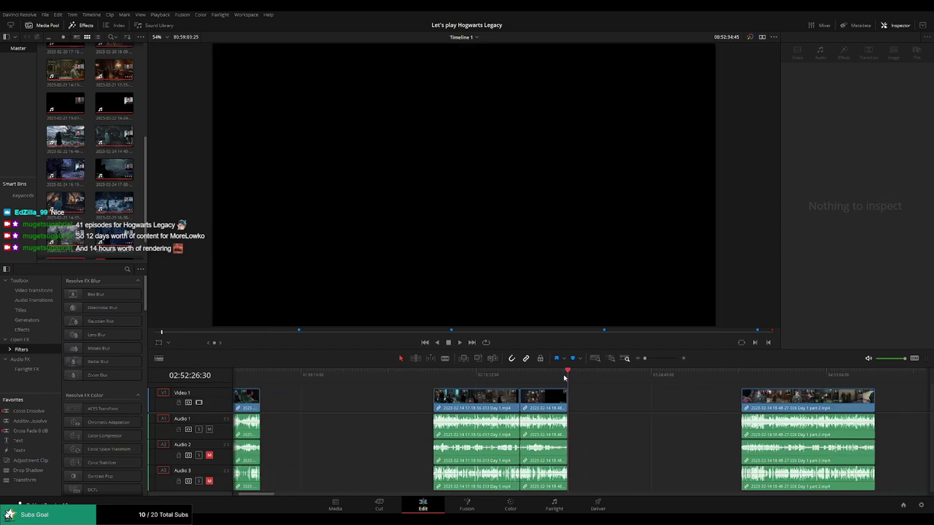
scroll(502, 394, "right", 3)
key("Down")
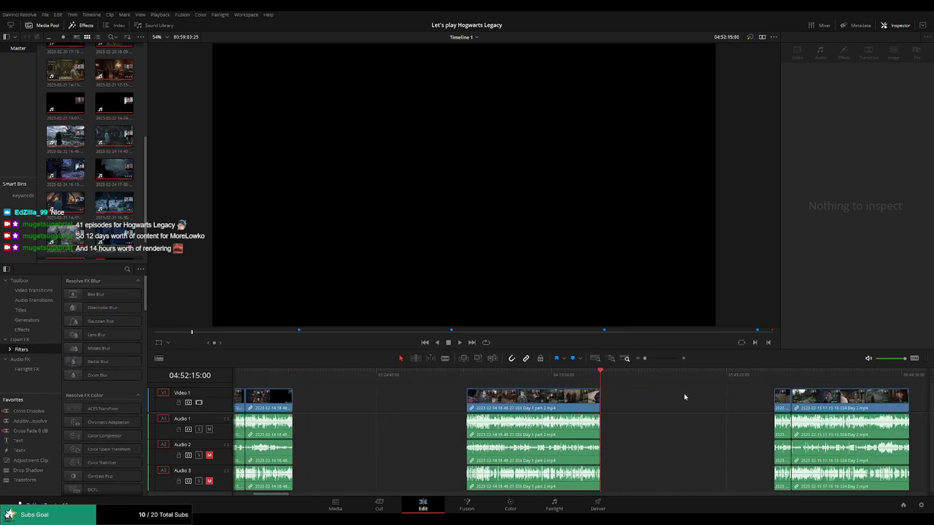
scroll(684, 394, "right", 3)
key("Down")
scroll(690, 401, "right", 3)
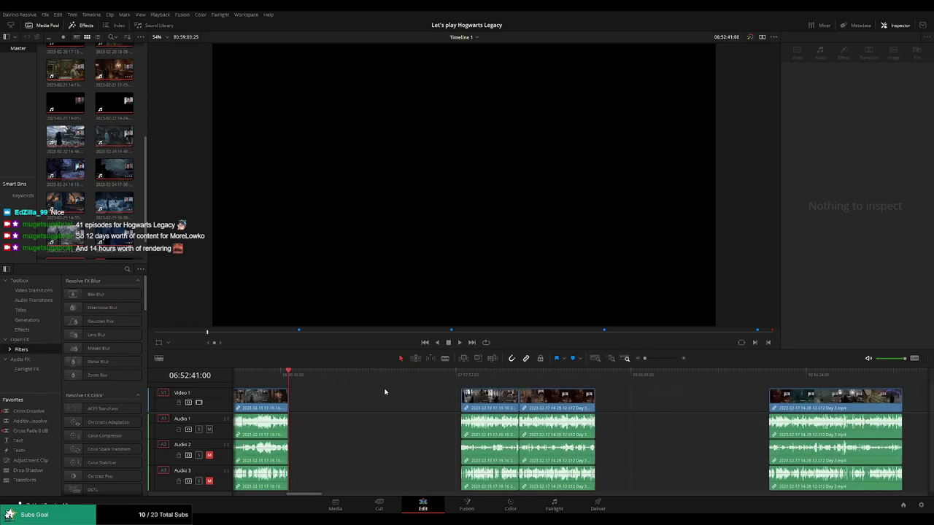
scroll(684, 401, "right", 3)
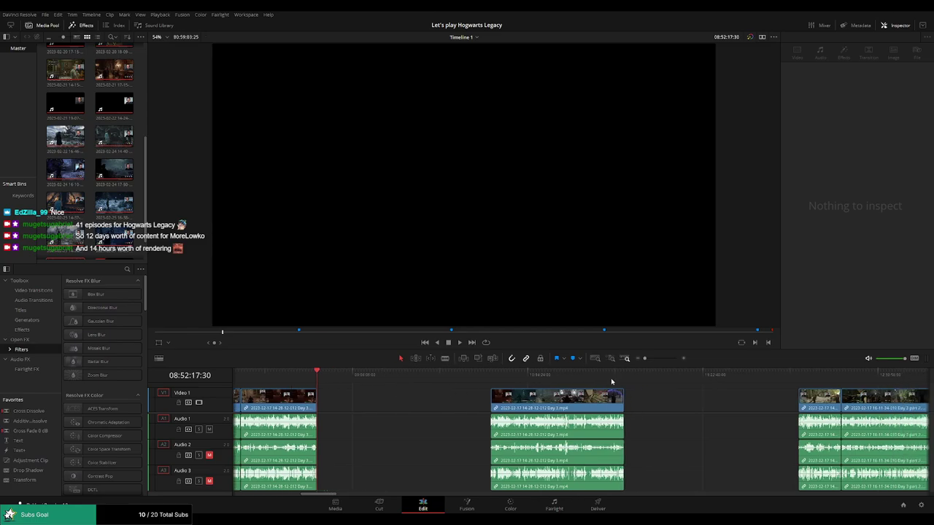
key("Down")
scroll(694, 400, "right", 3)
scroll(410, 394, "right", 1)
key("Down")
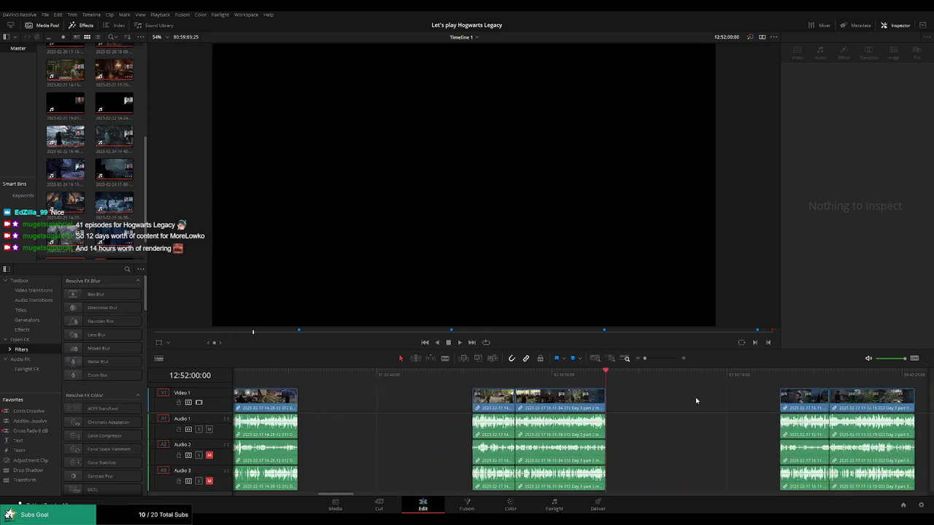
scroll(695, 397, "right", 3)
key("Down")
scroll(679, 403, "right", 3)
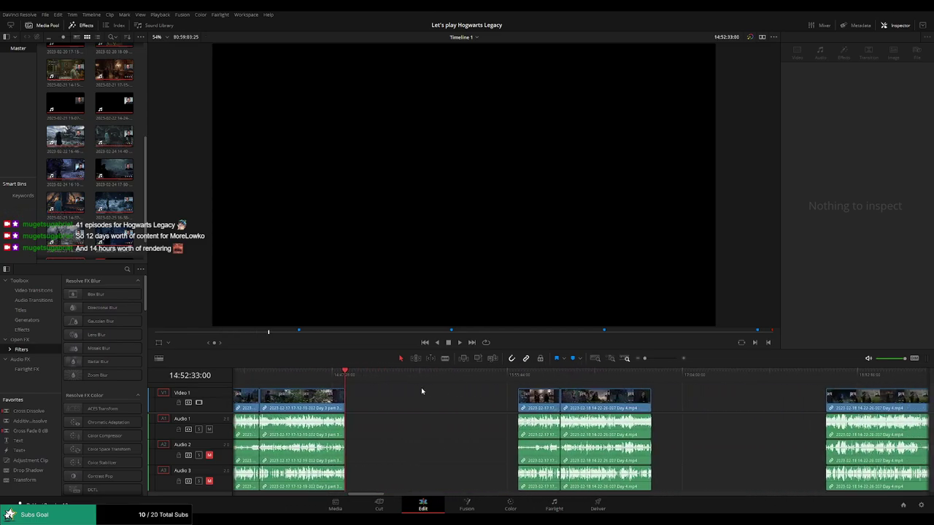
scroll(421, 390, "right", 1)
key("Down")
scroll(661, 395, "right", 3)
scroll(427, 394, "right", 1)
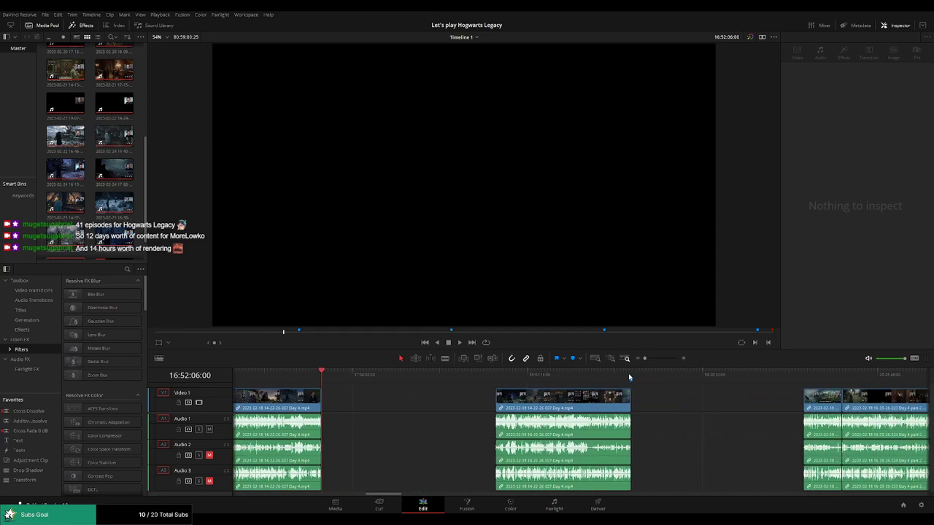
key("Down")
scroll(561, 405, "right", 2)
scroll(561, 405, "right", 2)
key("Down")
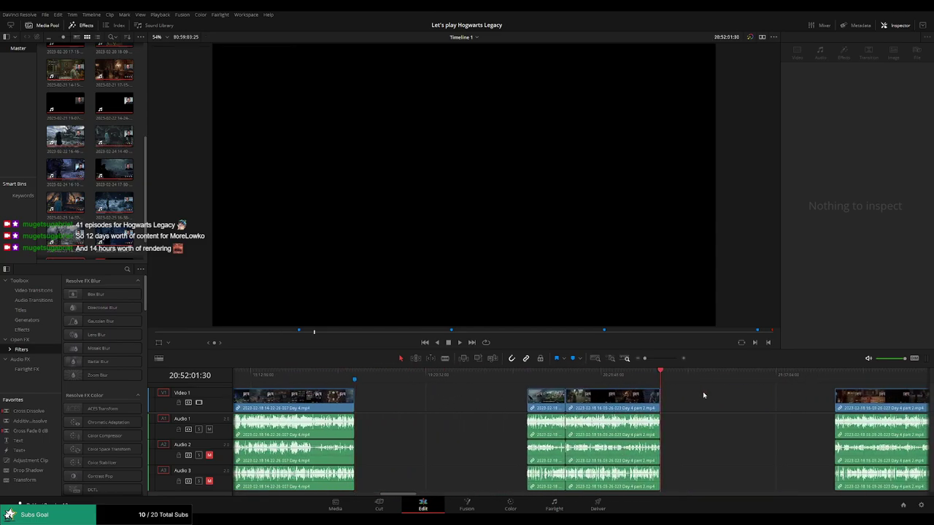
scroll(657, 394, "right", 3)
scroll(587, 387, "right", 1)
key("Down")
key("Down")
key("Down")
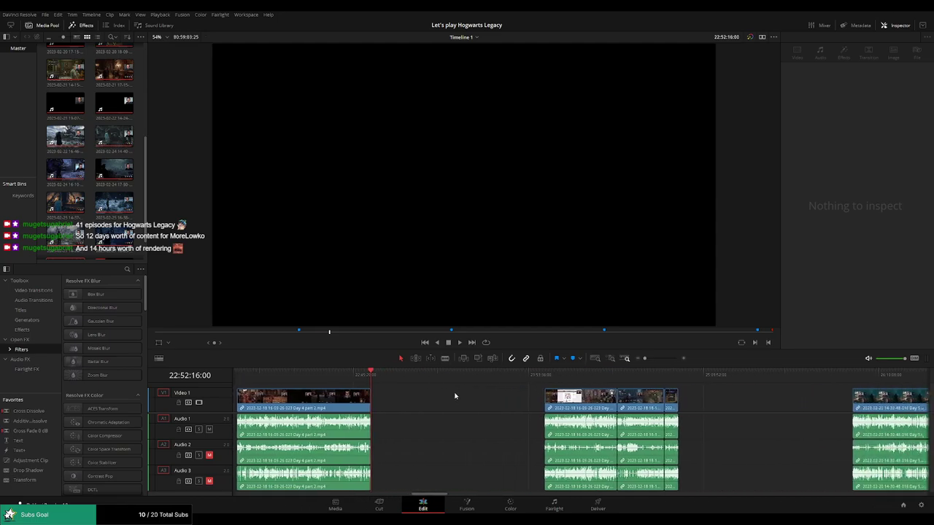
scroll(507, 394, "right", 3)
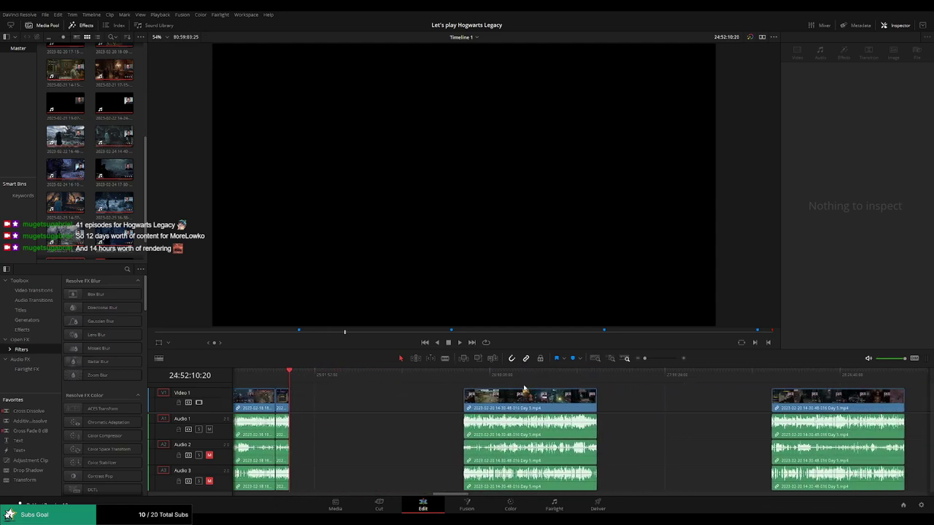
key("Down")
key("Down")
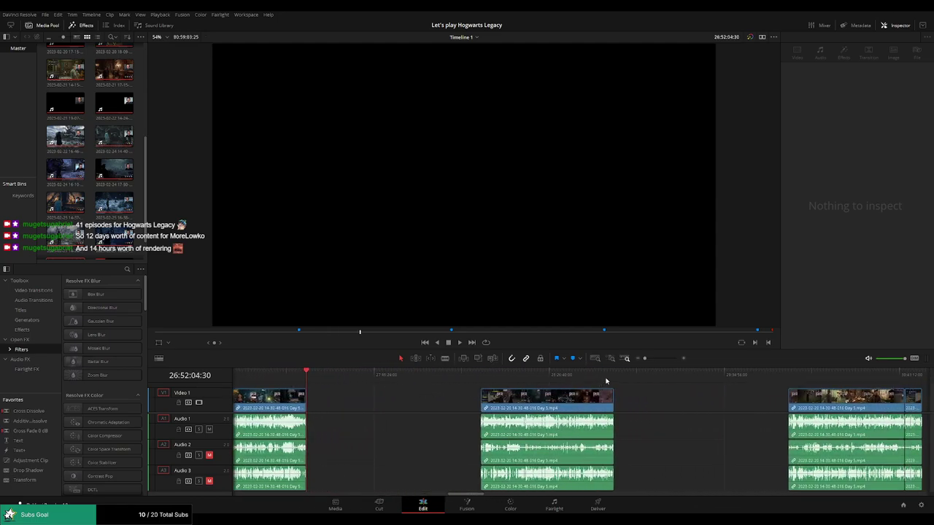
key("Down")
key("Down")
key("Down")
key("Down")
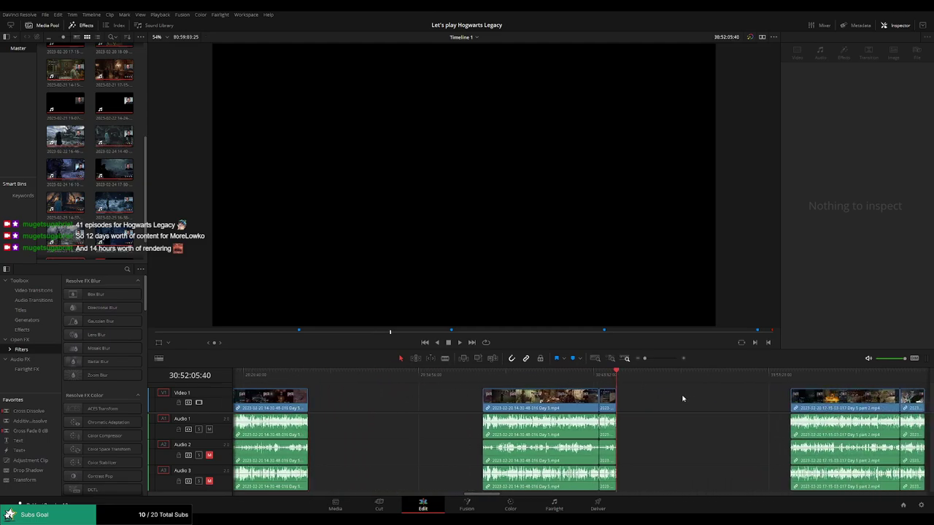
key("Down")
key("Down")
key("Down")
key("Down")
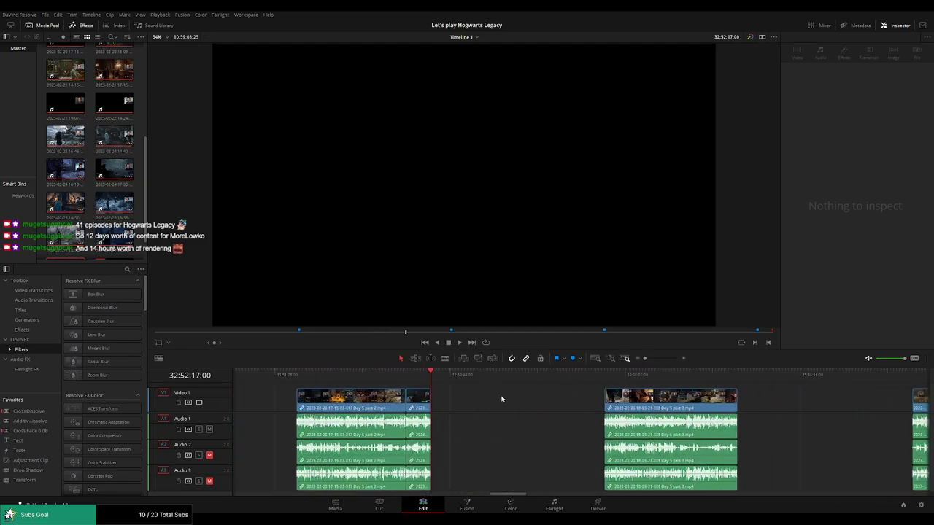
key("Down")
key("Down")
key("Down")
key("Down")
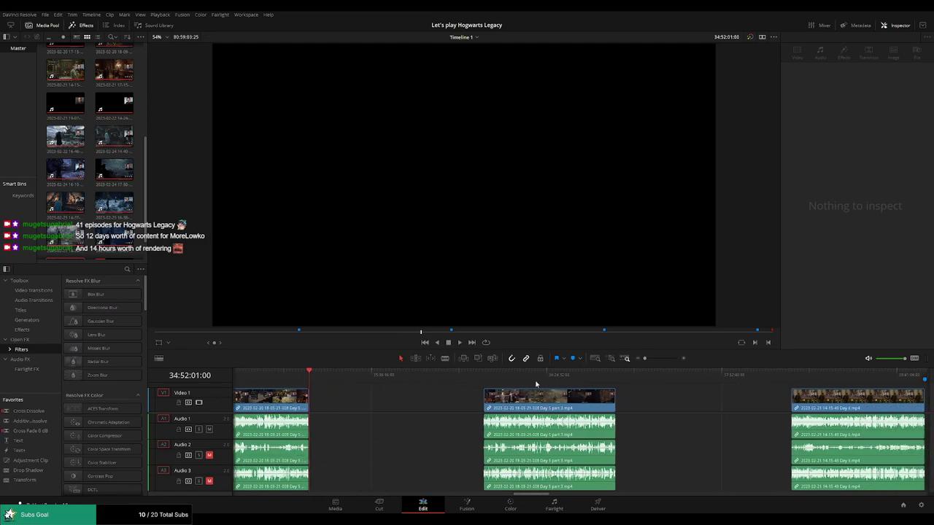
key("Down")
key("Down")
key("Down")
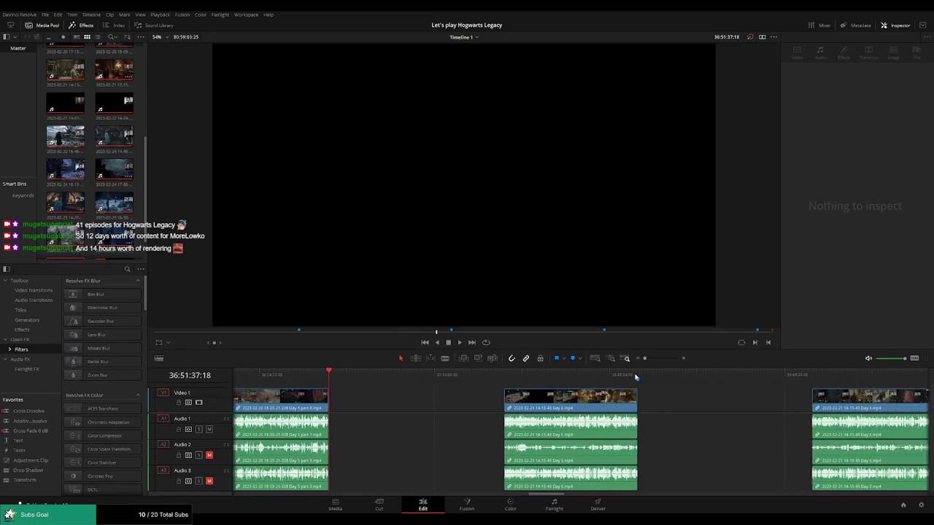
key("Down")
- Continue through the remaining cuts to the timeline's end and its final 41-episode marker
key("Down")
key("Down")
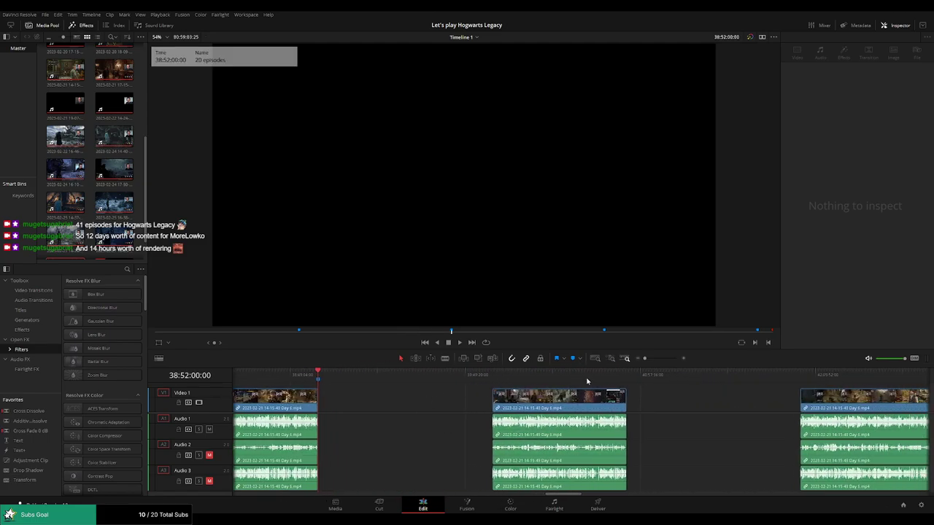
key("Down")
key("Down")
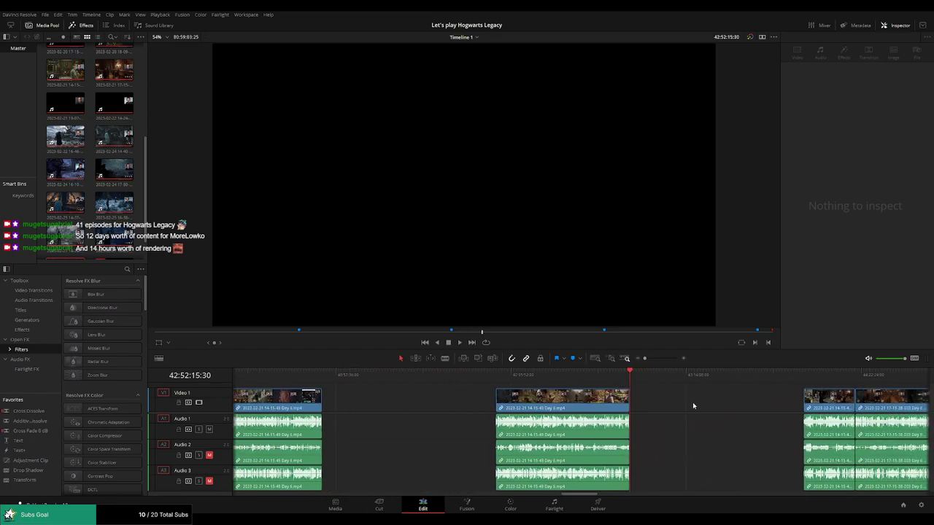
left_click(619, 376)
key("Down")
key("Down")
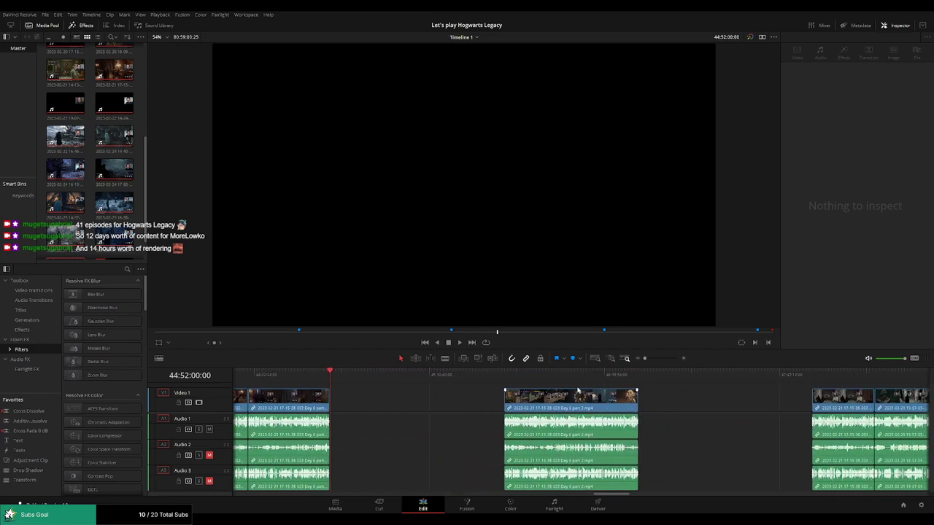
key("Down")
key("Down")
key("Down")
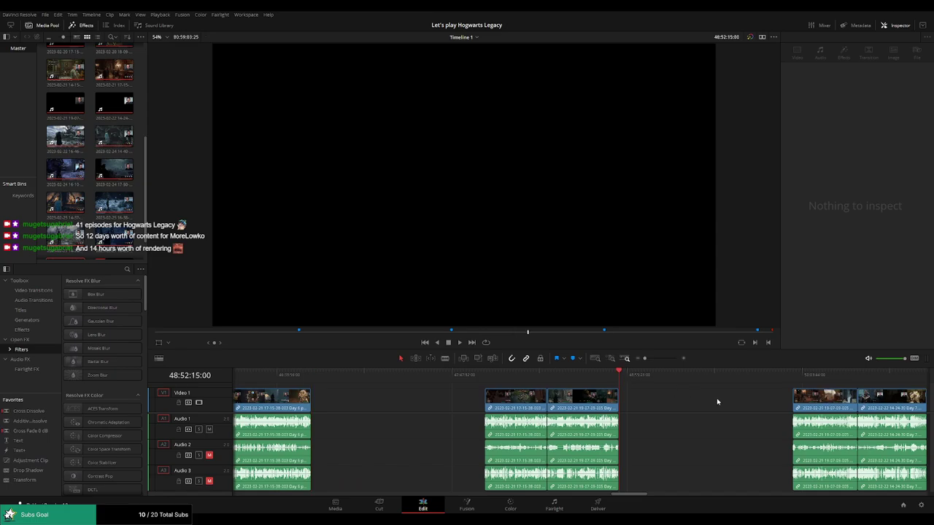
key("Down")
key("Down")
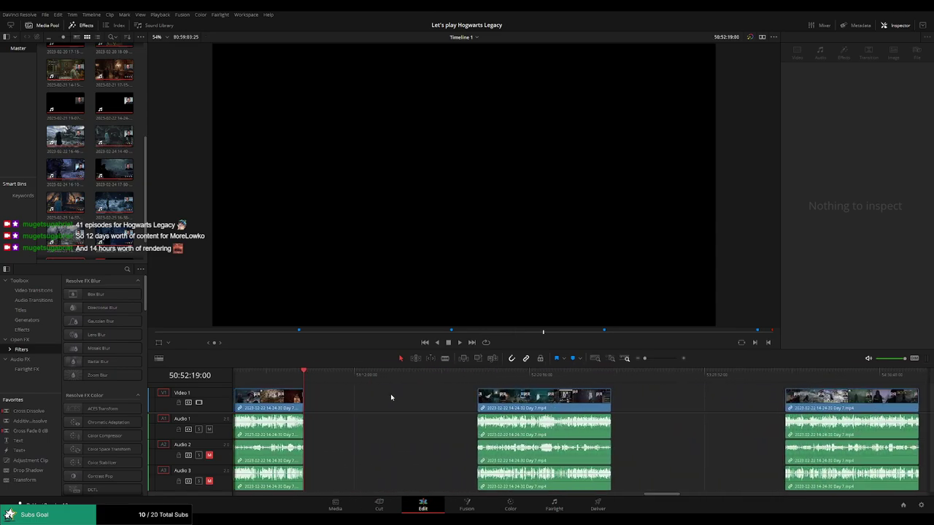
key("Down")
key("Down")
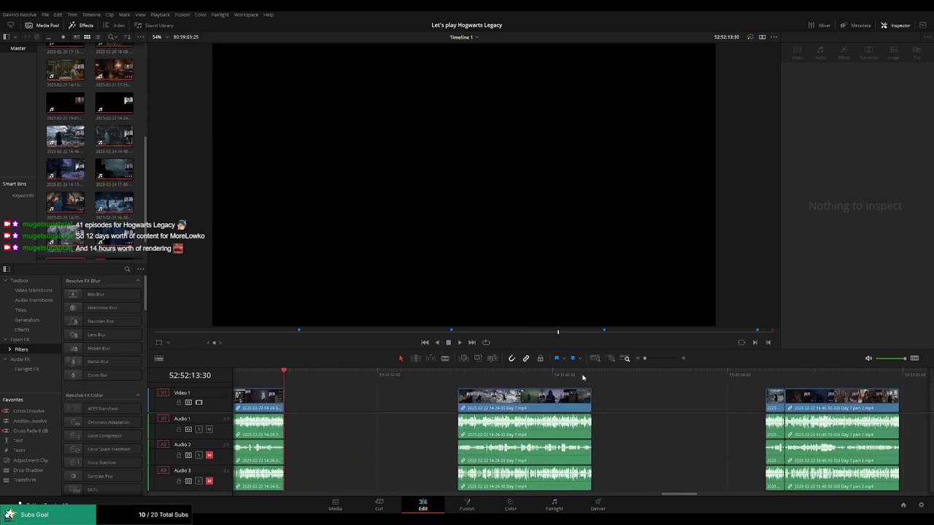
left_click(583, 376)
key("Down")
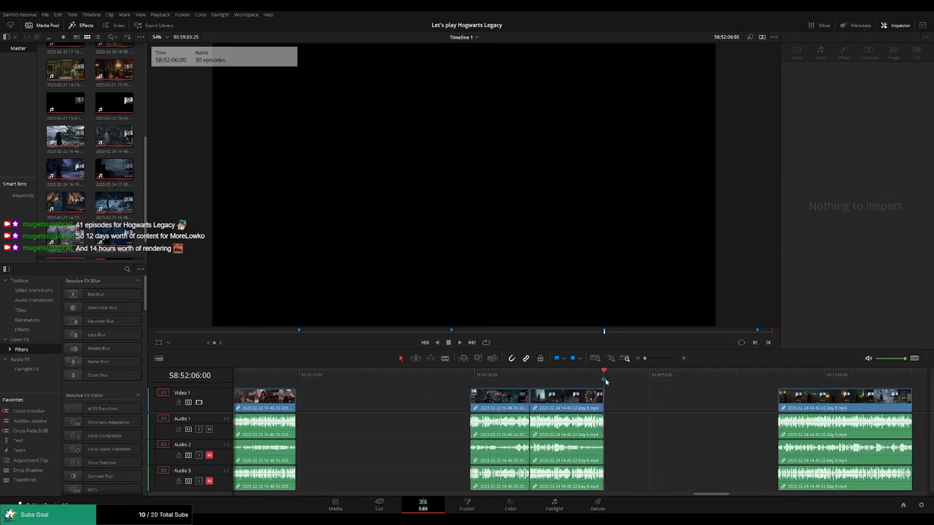
key("Down")
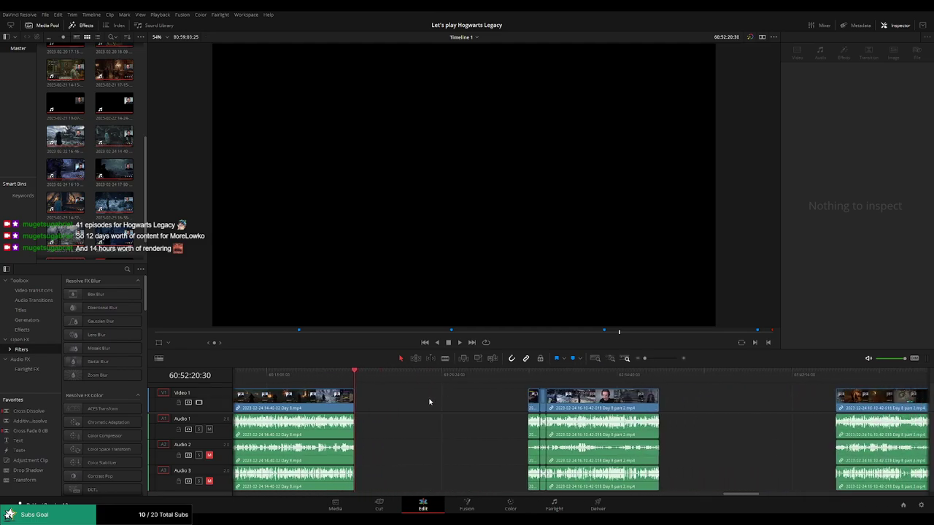
key("Down")
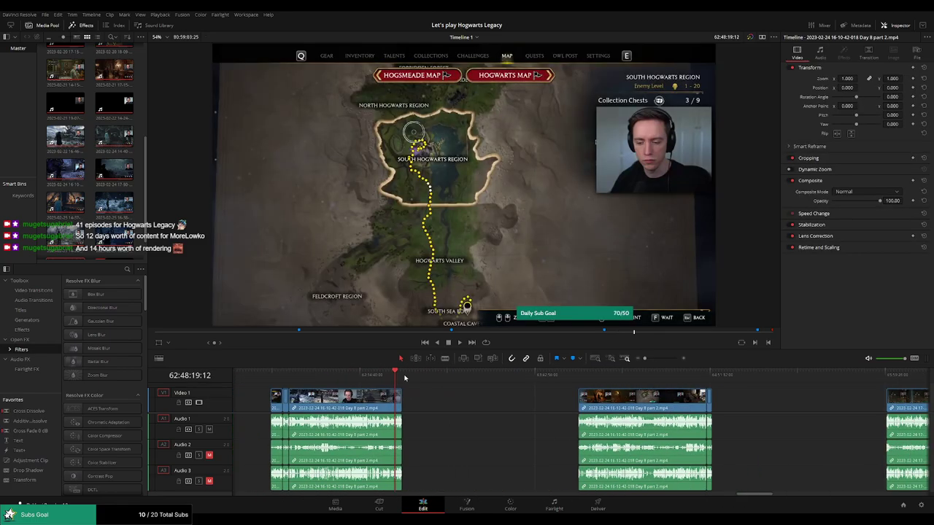
left_click(403, 375)
key("Down")
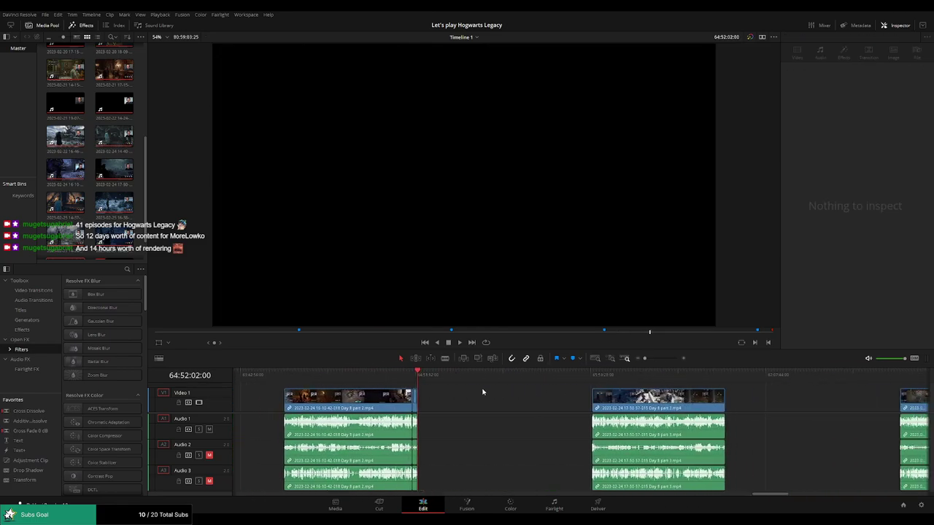
key("Down")
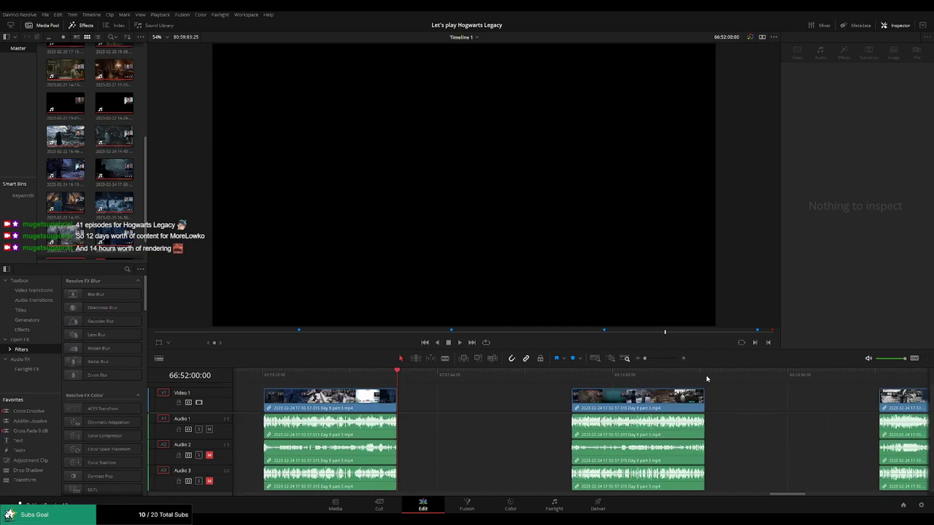
key("Down")
key("Down")
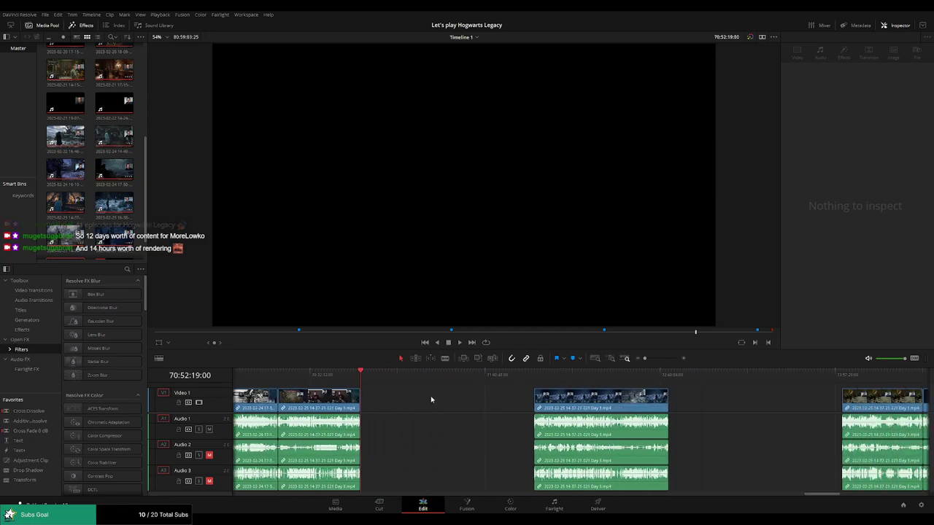
key("Down")
key("Down")
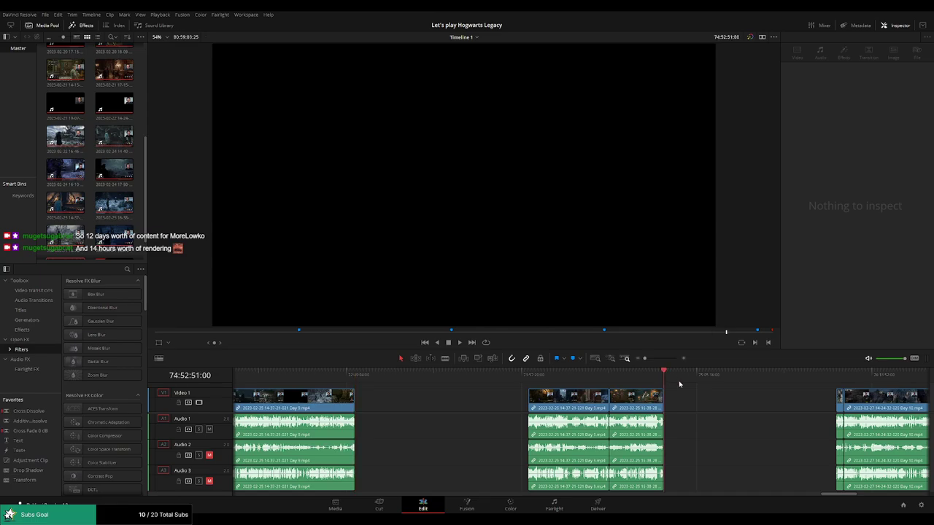
key("Down")
key("Down")
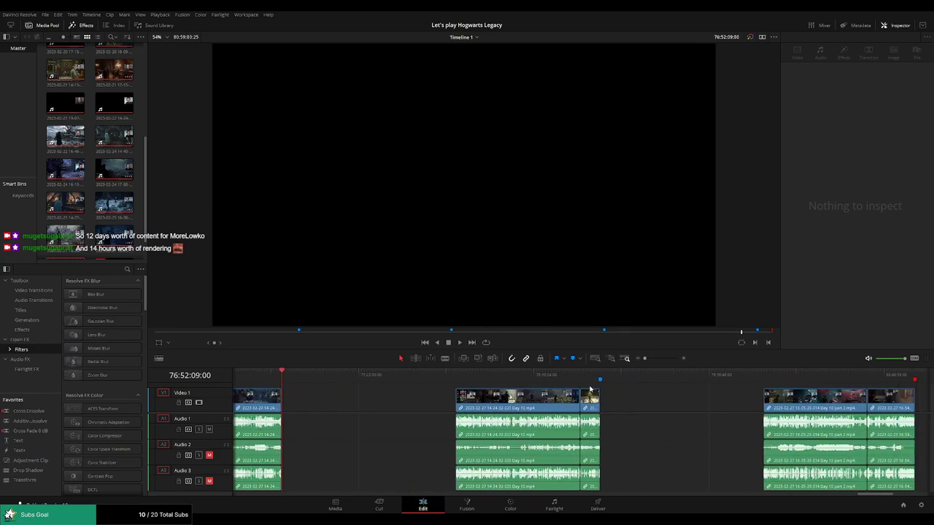
key("Down")
key("Down")
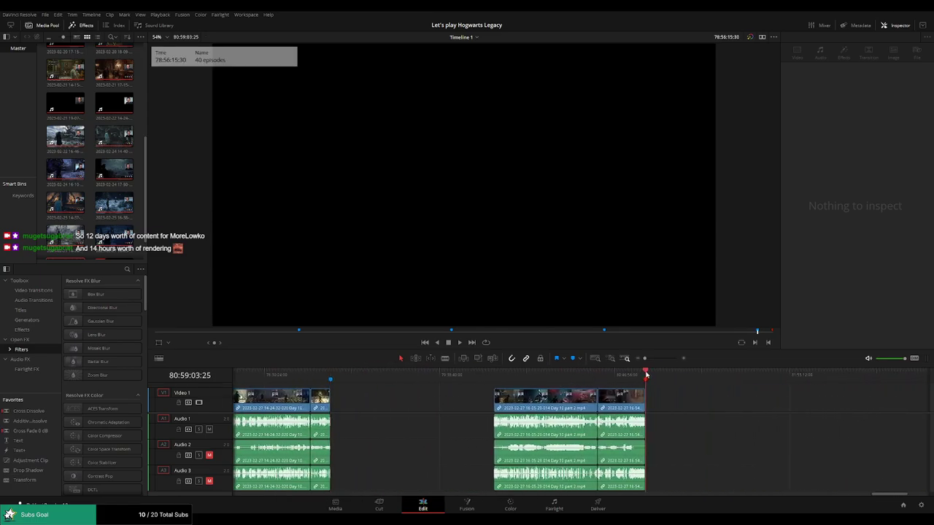
- Switch to the Deliver page and reset the playhead to the start of the timeline
left_click(598, 505)
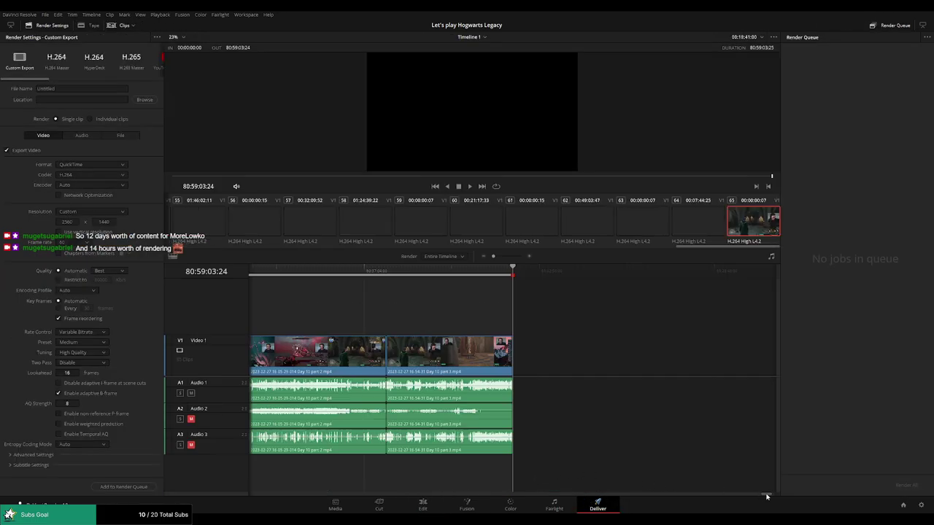
mouse_move(766, 494)
left_mouse_down()
mouse_move(416, 492)
mouse_move(209, 475)
left_mouse_up()
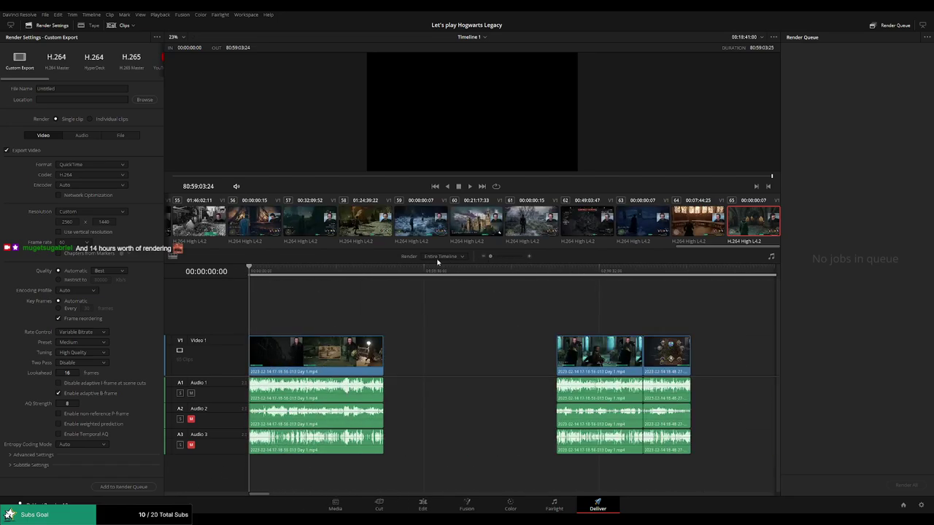
left_click(250, 277)
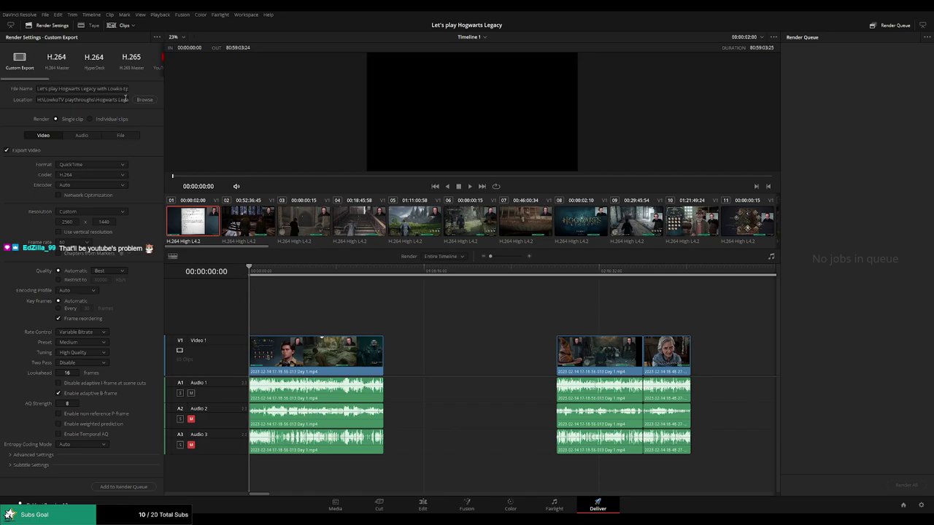
- Append 1 to the file name and set the format to MP4 with the NVIDIA encoder
left_click(116, 88)
type("1")
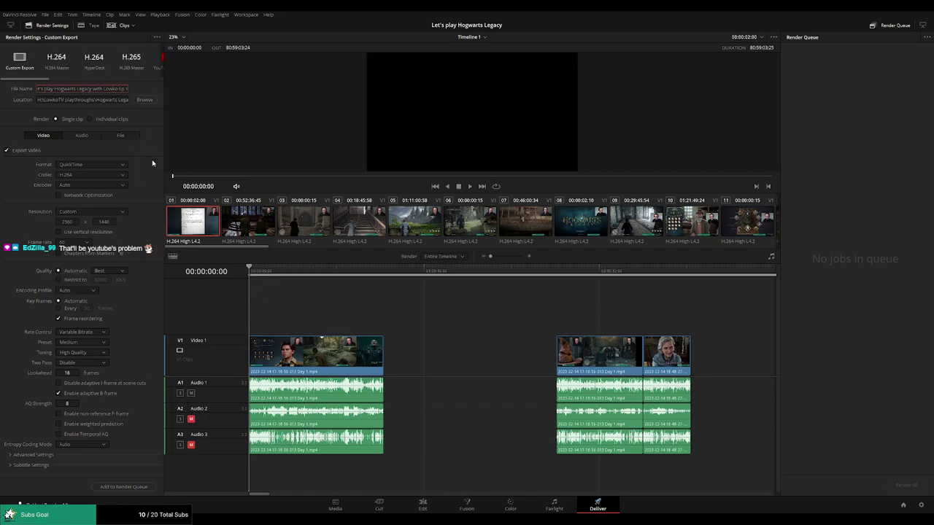
left_click(91, 164)
left_click(118, 170)
left_click(110, 186)
left_click(102, 195)
- Switch quality to Restrict to and edit the bitrate limit to 18000 kb/s
left_click(115, 271)
left_click(116, 298)
left_click(73, 281)
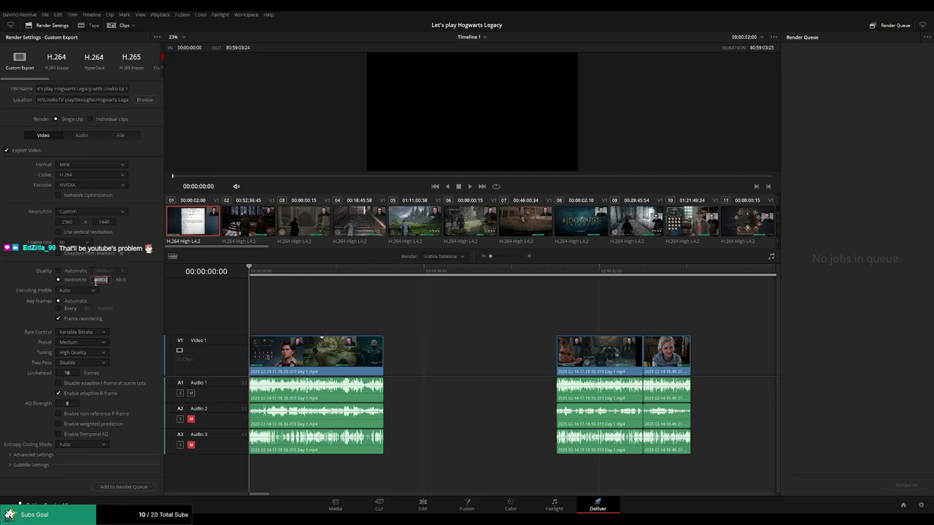
left_click(101, 280)
type("15")
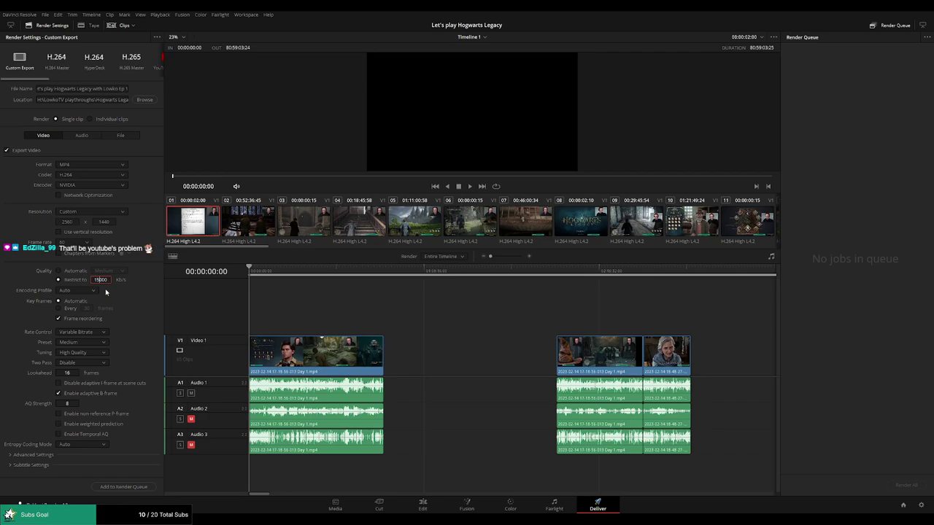
- Limit the bitrate to 15000 kb/s, end the range at 00:52:34:45, and queue Ep 1
left_click(281, 306)
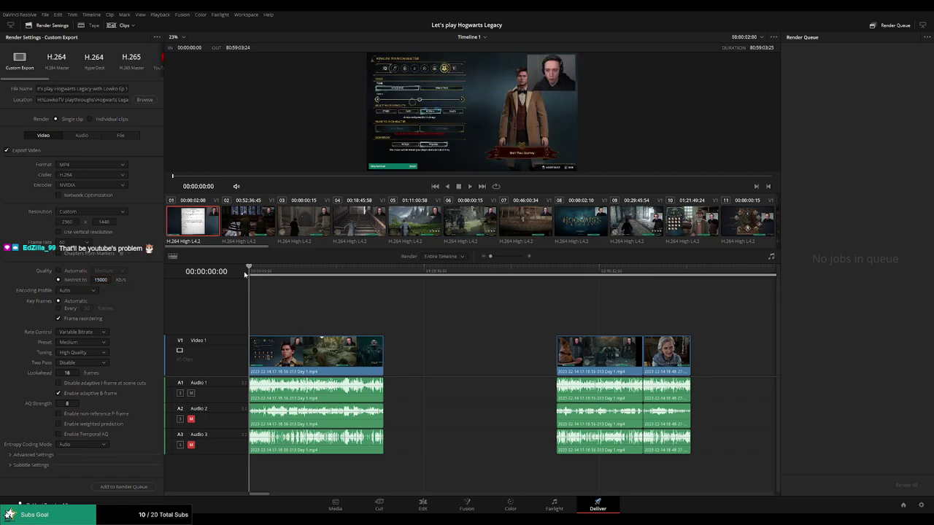
left_click_drag(376, 270, 384, 270)
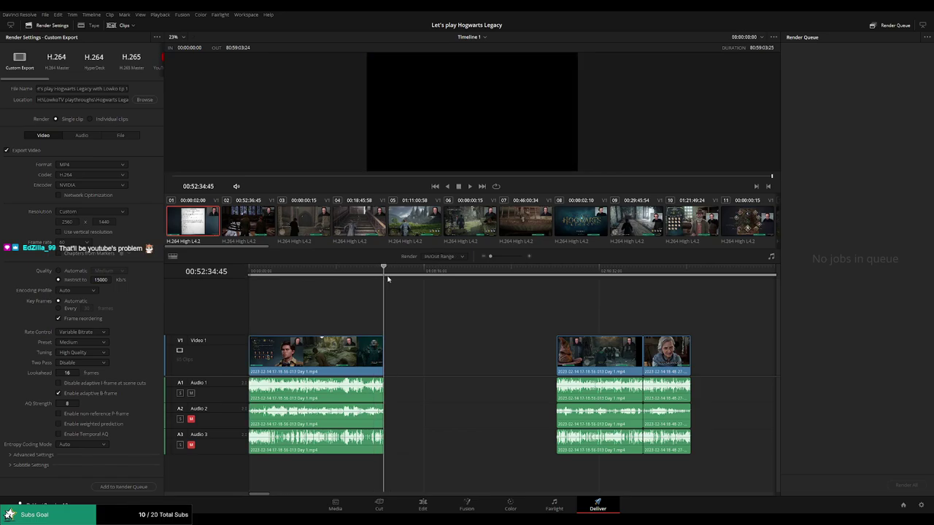
key("o")
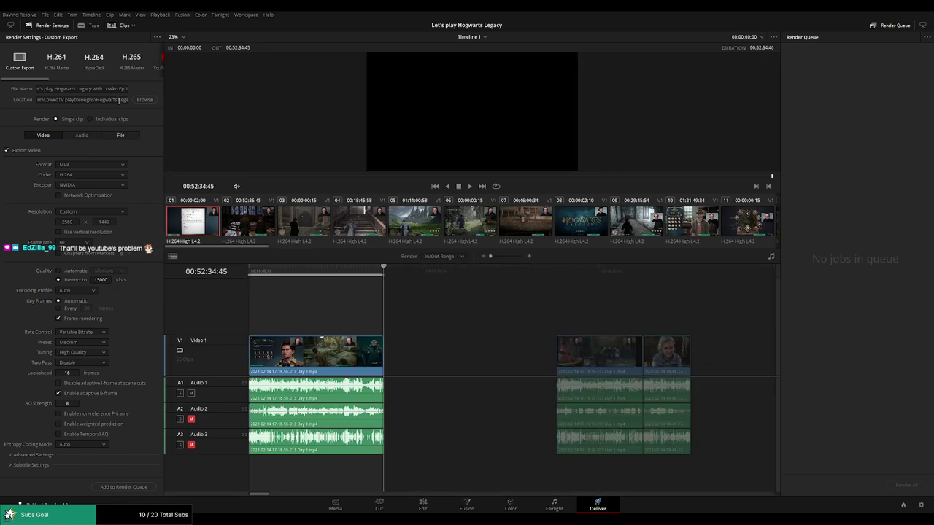
left_click(126, 89)
left_click(140, 487)
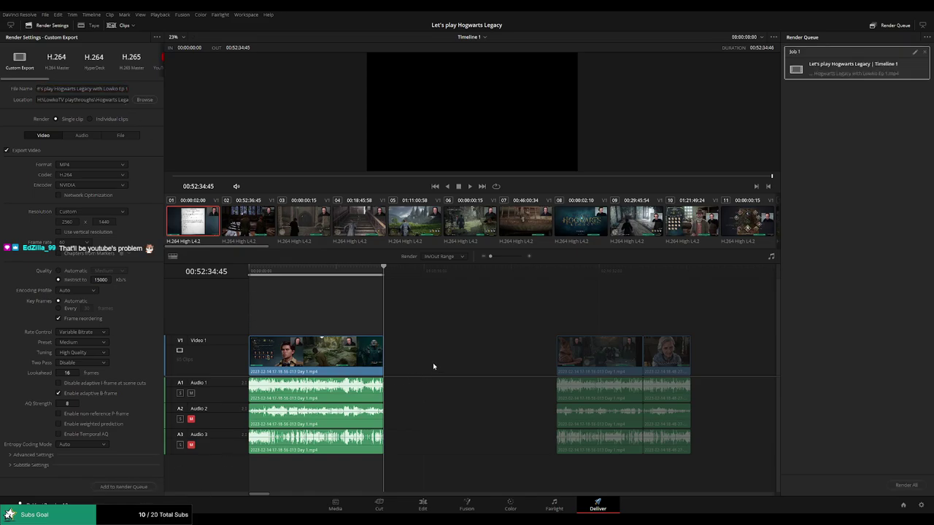
left_click(266, 281)
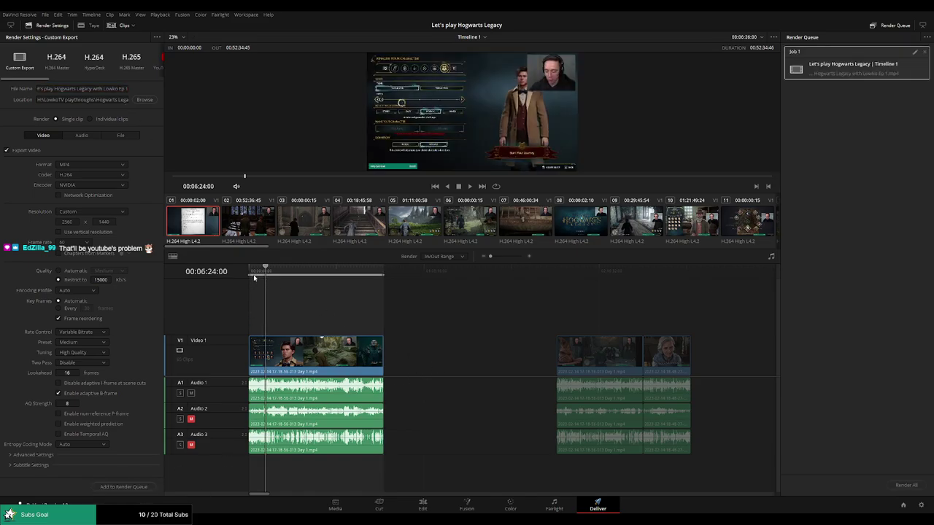
left_click_drag(254, 278, 387, 277)
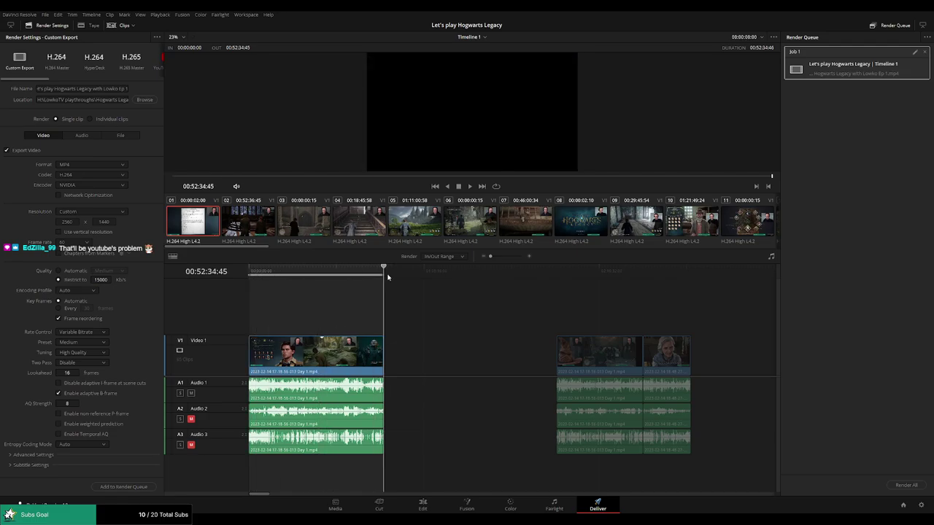
scroll(460, 318, "down", 5)
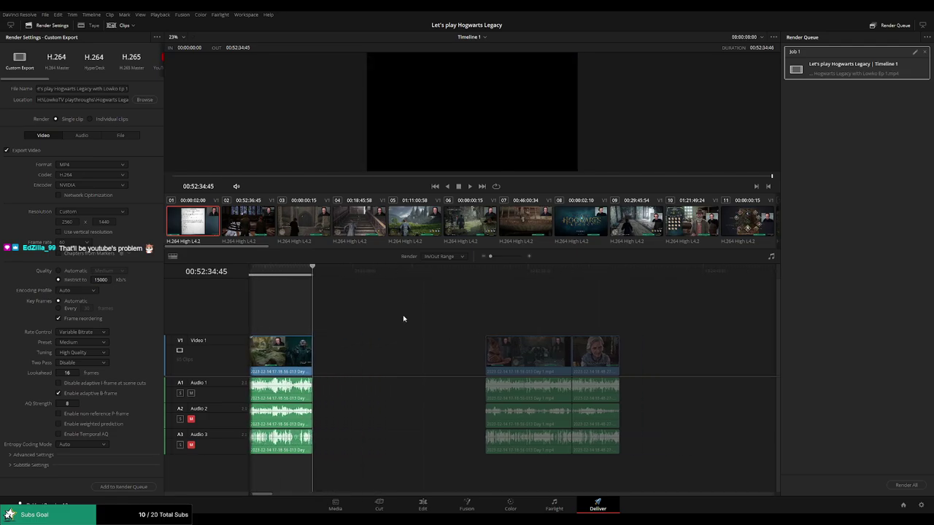
- Queue an Ep 2 export covering 02:00:00:00 to 02:52:26:30
left_click(467, 276)
key("i")
key("o")
scroll(489, 288, "right", 2)
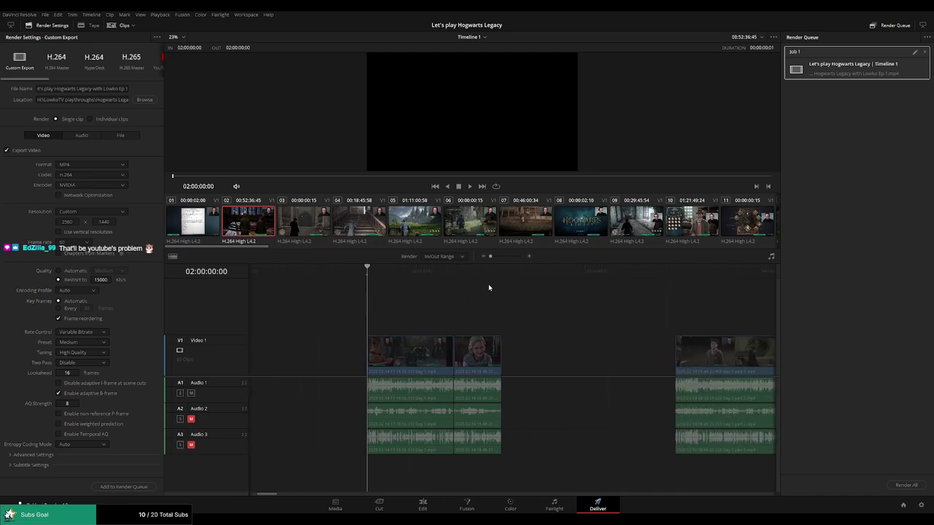
left_click(501, 271)
key("o")
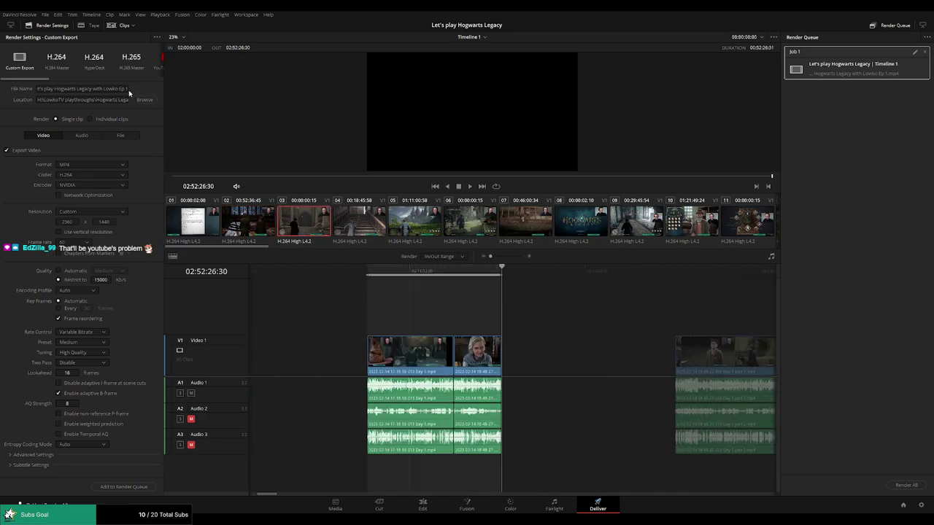
left_click(129, 89)
key("BackSpace")
type("2")
left_click(139, 487)
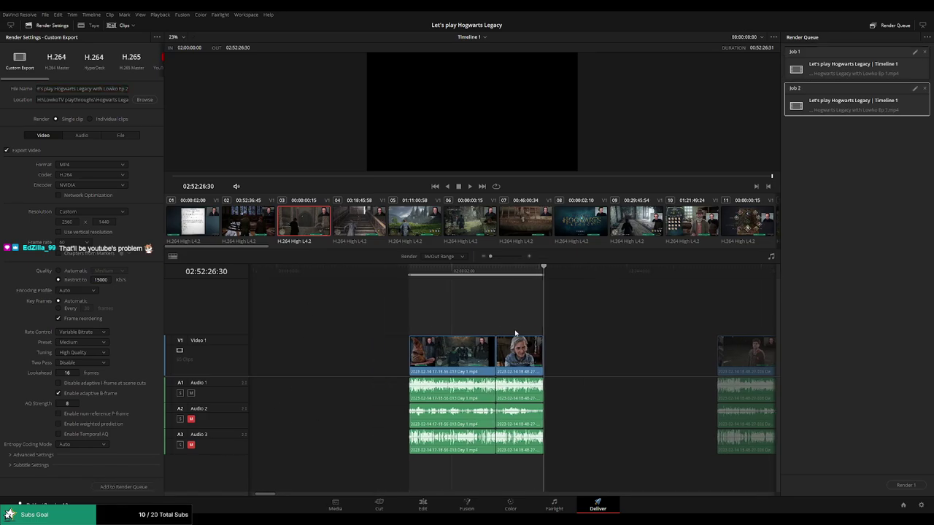
- Queue an Ep 3 export covering 04:00:00:00 to 04:52:15:00
scroll(504, 322, "right", 10)
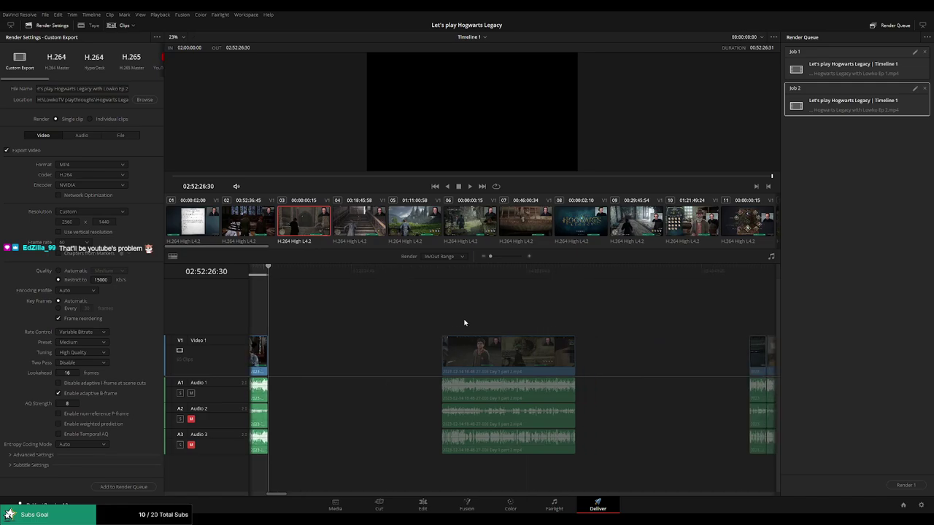
left_click(440, 270)
key("i")
key("Down")
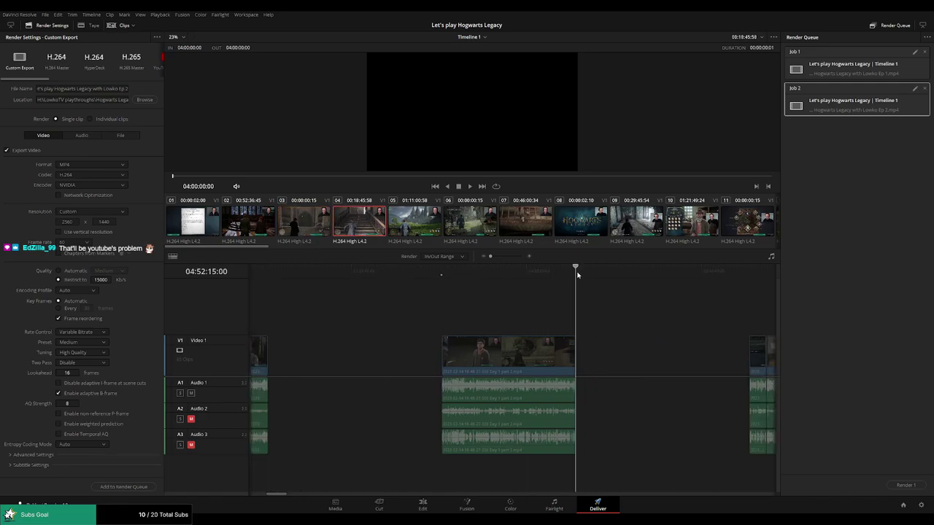
key("o")
left_click(127, 89)
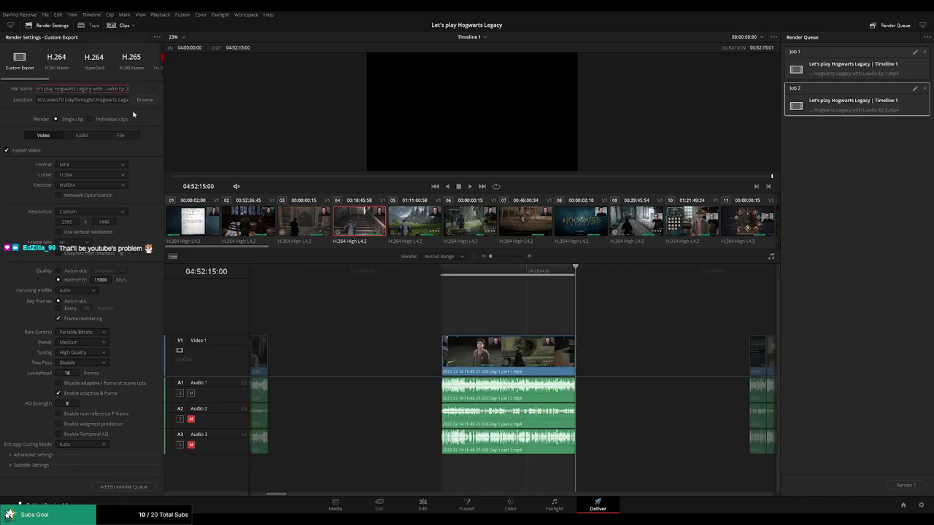
key("BackSpace")
type("3")
left_click(123, 486)
- Queue an Ep 4 export covering 06:00:00:00 to 06:52:41:00
scroll(370, 317, "right", 10)
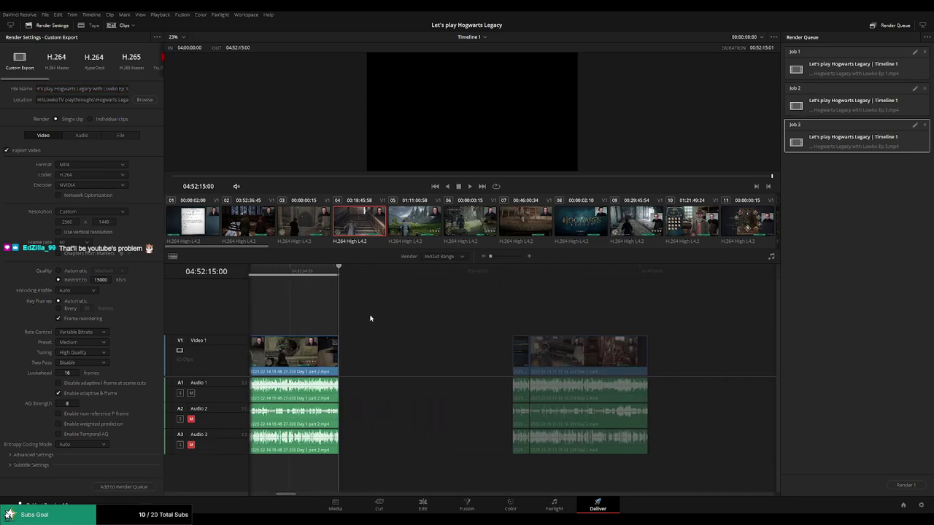
left_click(430, 272)
key("i")
left_click(566, 275)
key("o")
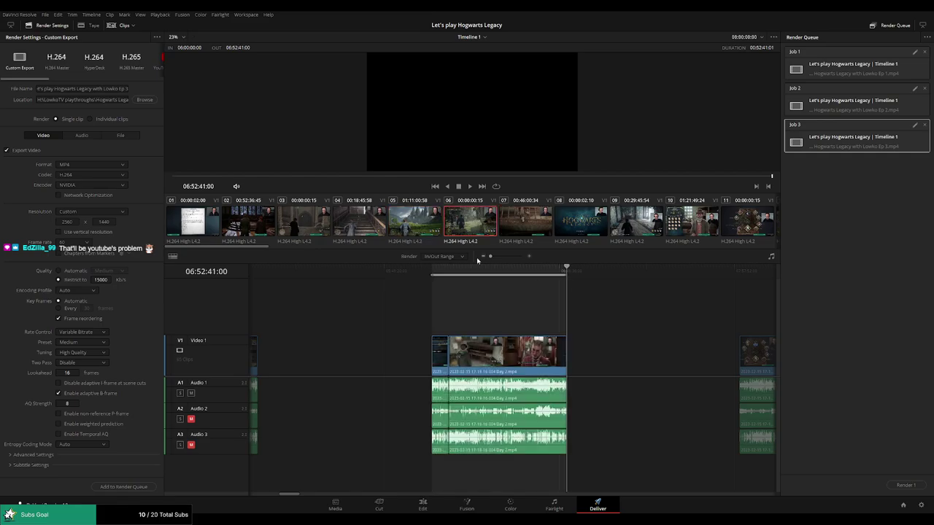
left_click(126, 89)
key("BackSpace")
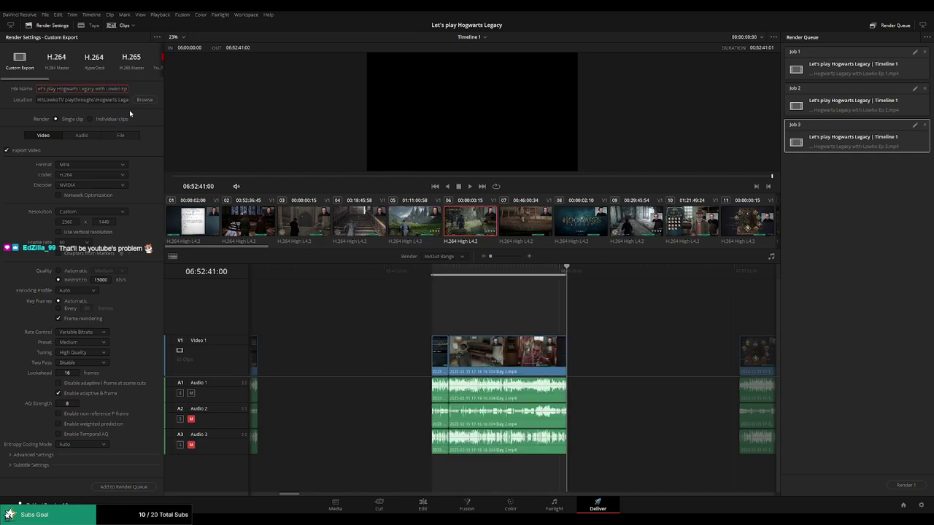
type("4")
left_click(117, 486)
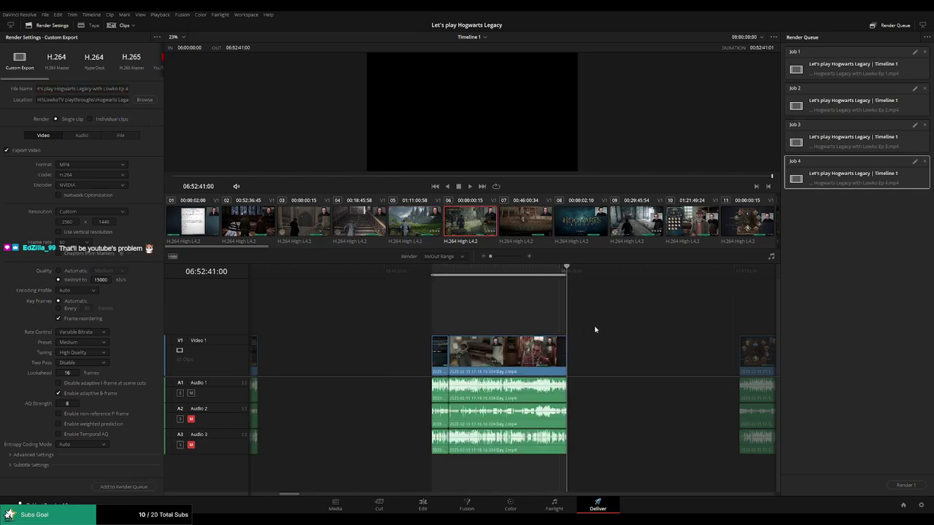
scroll(474, 326, "right", 5)
- Queue an Ep 5 export for the 08:00:00:00 clip, ending at 08:52:17:30
left_click(435, 271)
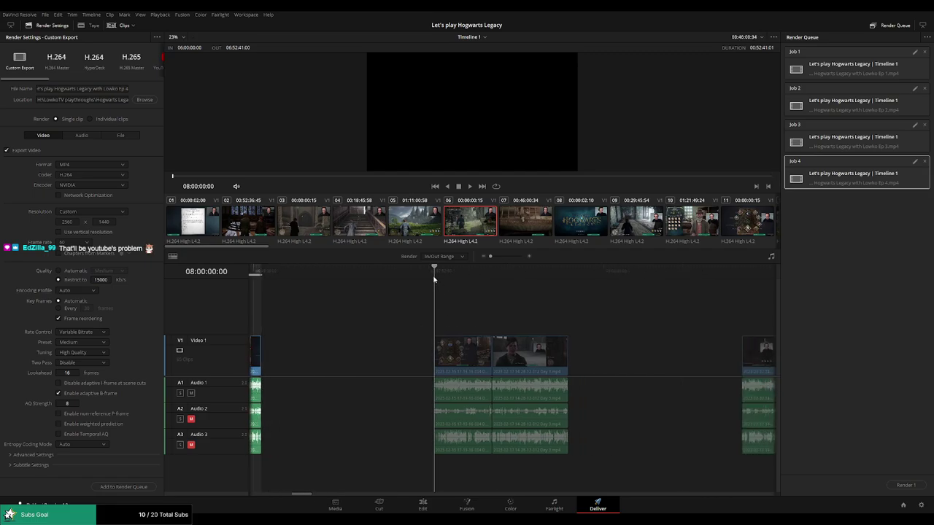
left_click(568, 275)
key("o")
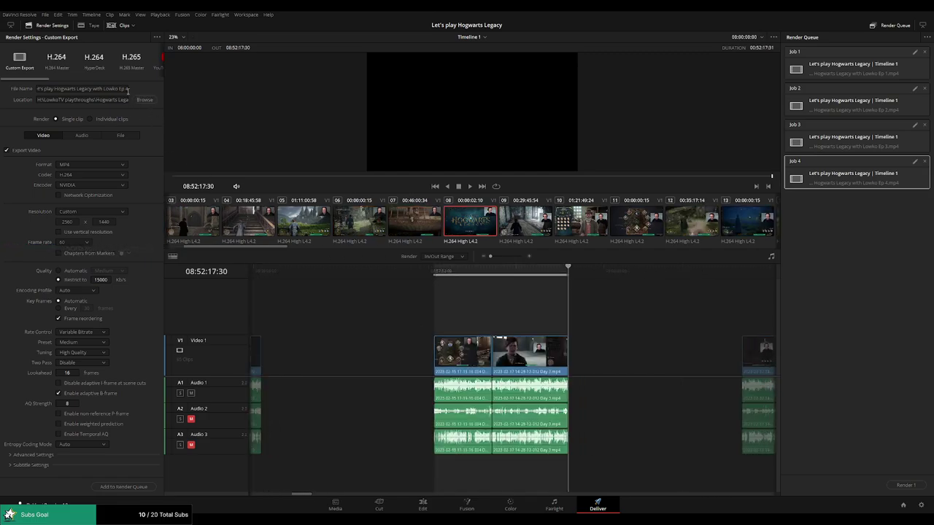
left_click(128, 89)
key("BackSpace")
type("5")
left_click(123, 487)
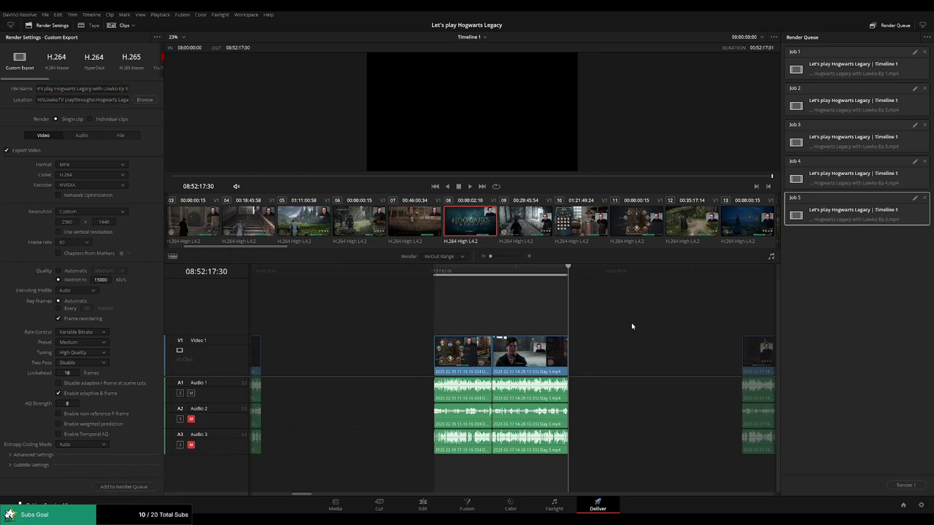
- Queue an Ep 6 export for the 10:00:00:00 clip, ending at 10:52:03:30
key("Home")
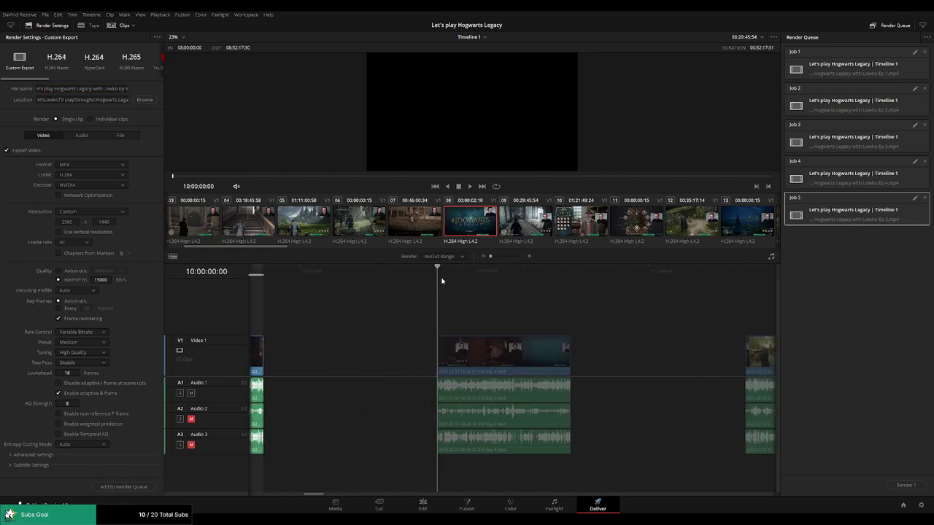
left_click(567, 271)
key("o")
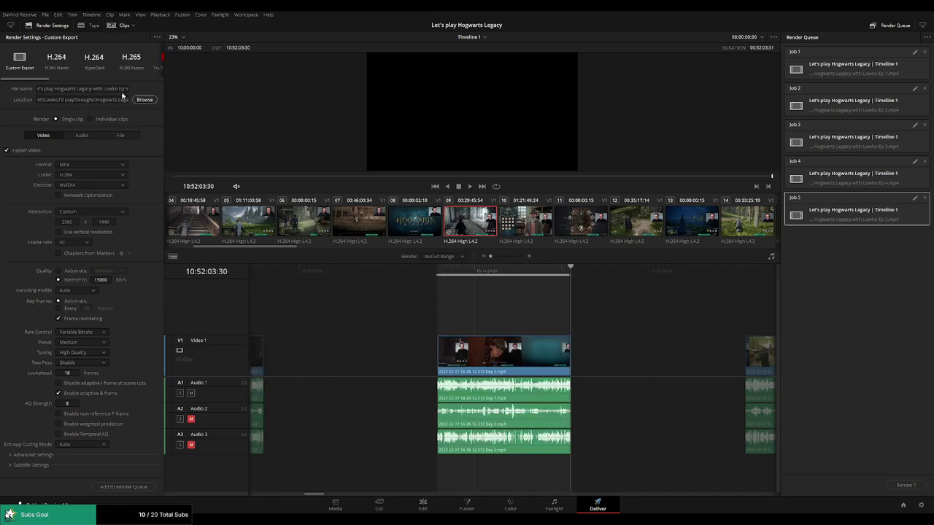
left_click(122, 91)
key("BackSpace")
type("6")
left_click(136, 488)
- Queue an Ep 7 export covering 12:00:00:00 to 12:52:00:00
scroll(617, 347, "right", 5)
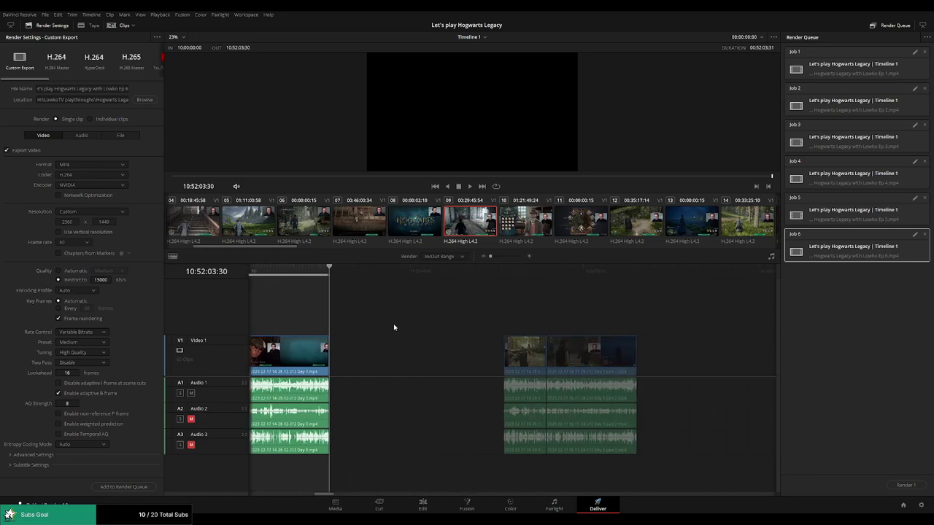
left_click(440, 275)
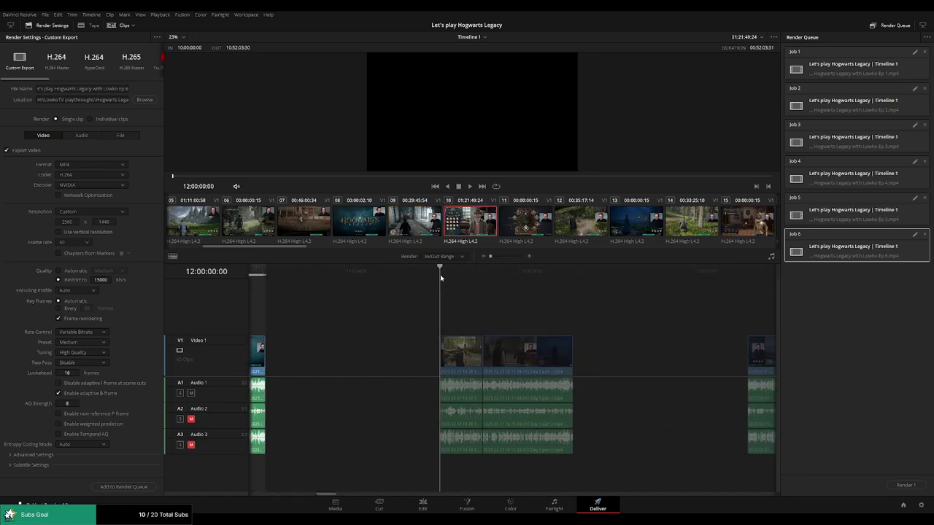
key("i")
key("Down")
key("o")
triple_click(126, 88)
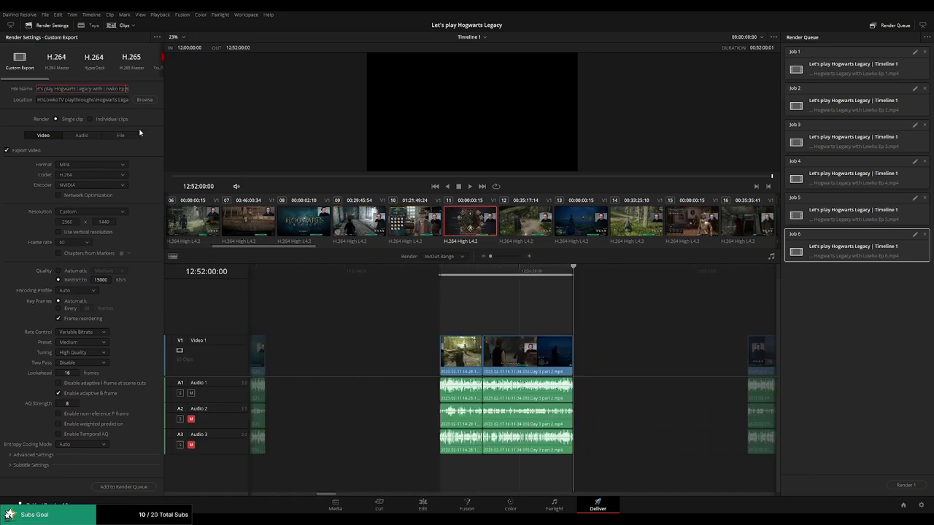
type("7")
left_click(124, 487)
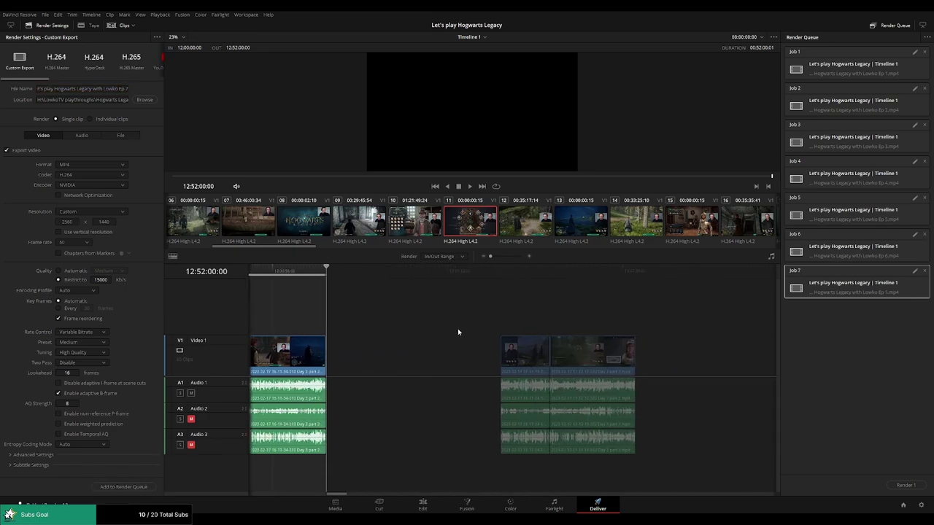
- Queue an Ep 8 export with the out point at the next clip's end
left_click(433, 272)
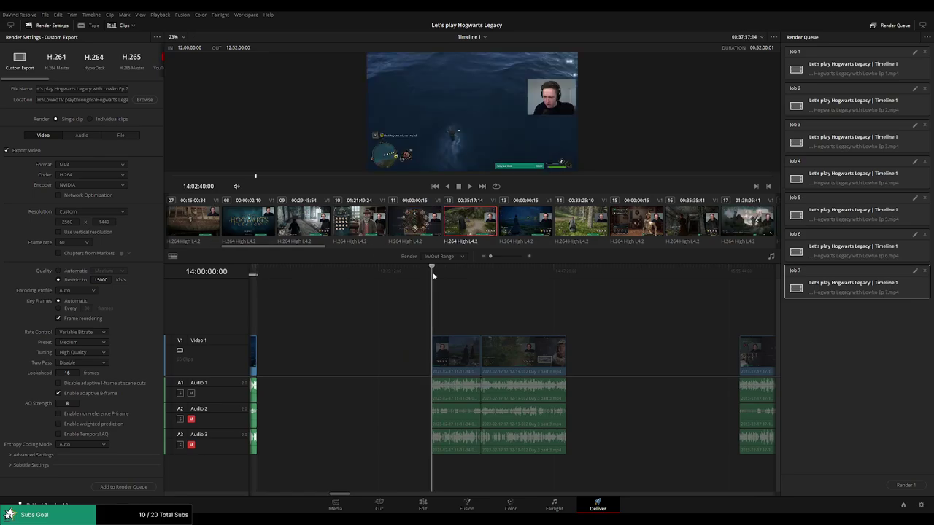
left_click(567, 276)
key("o")
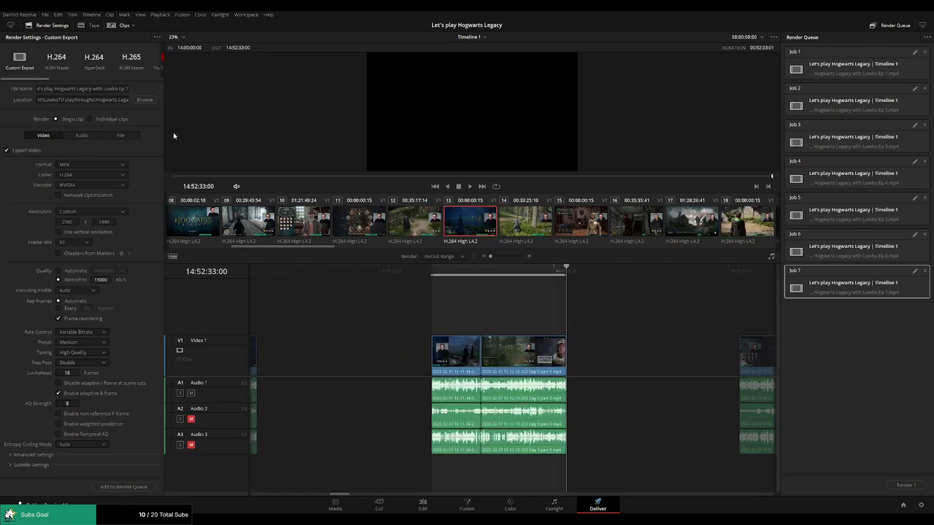
left_click(121, 88)
key("BackSpace")
type("8")
left_click(123, 486)
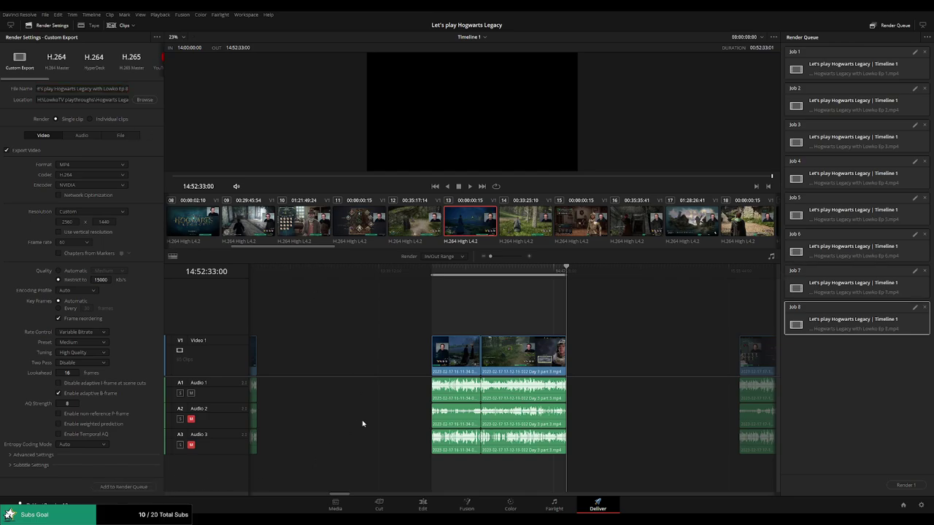
- Queue an Ep 9 export with In/Out set around the following clip
scroll(492, 335, "right", 5)
left_click(438, 271)
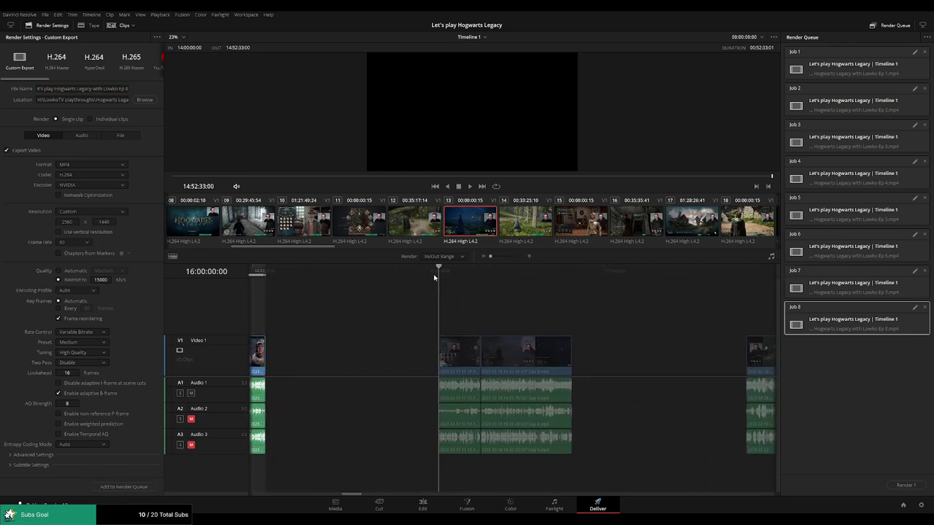
key("i")
left_click(572, 269)
key("o")
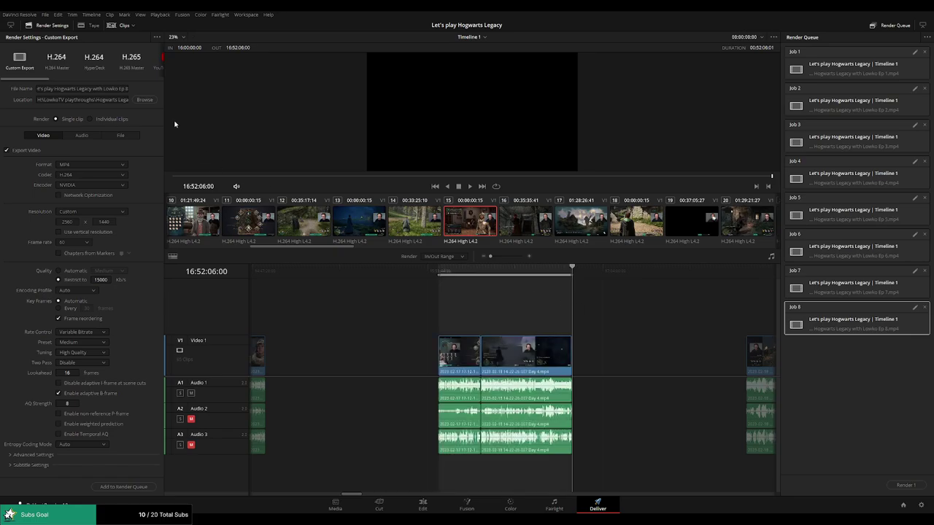
left_click(126, 91)
key("BackSpace")
type("9")
left_click(124, 486)
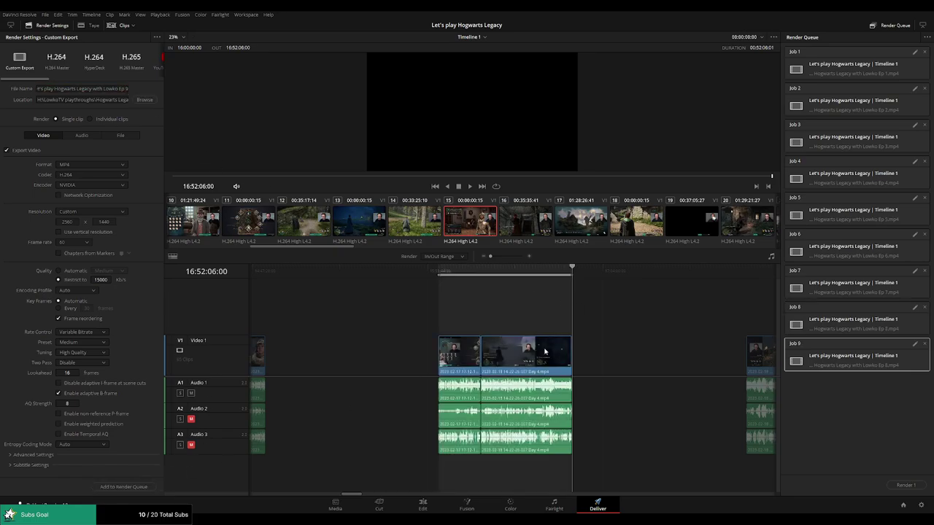
- Mark the next clip's out point, rename the export to Ep 10 and queue it
left_click(436, 279)
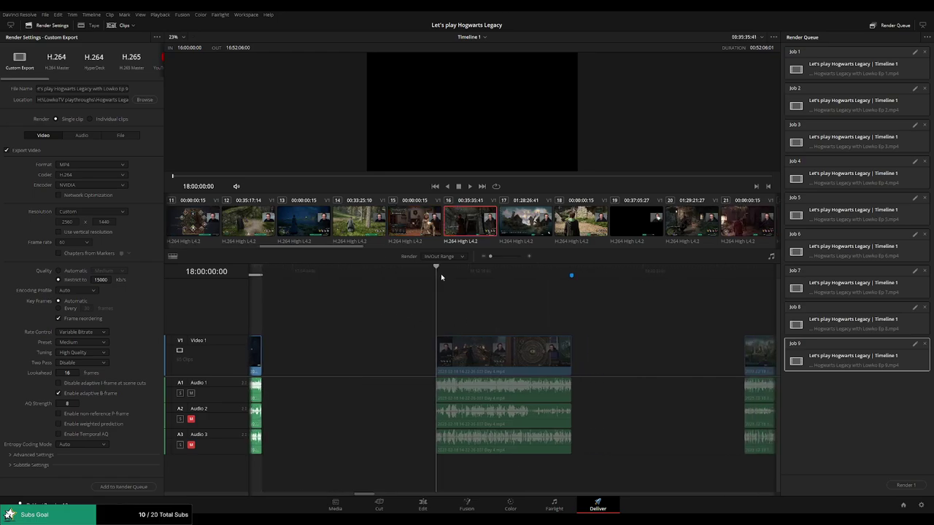
left_click_drag(441, 277, 582, 291)
key("o")
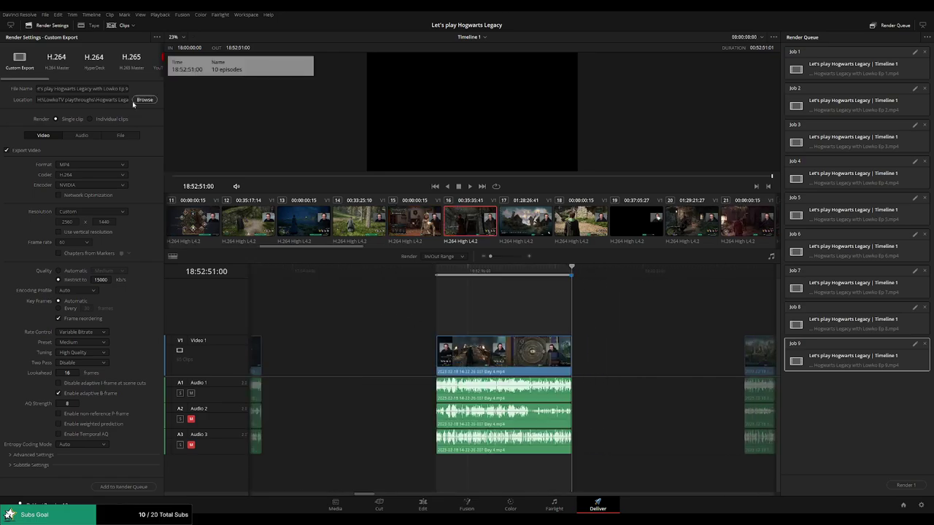
left_click(127, 88)
key("BackSpace")
type("10")
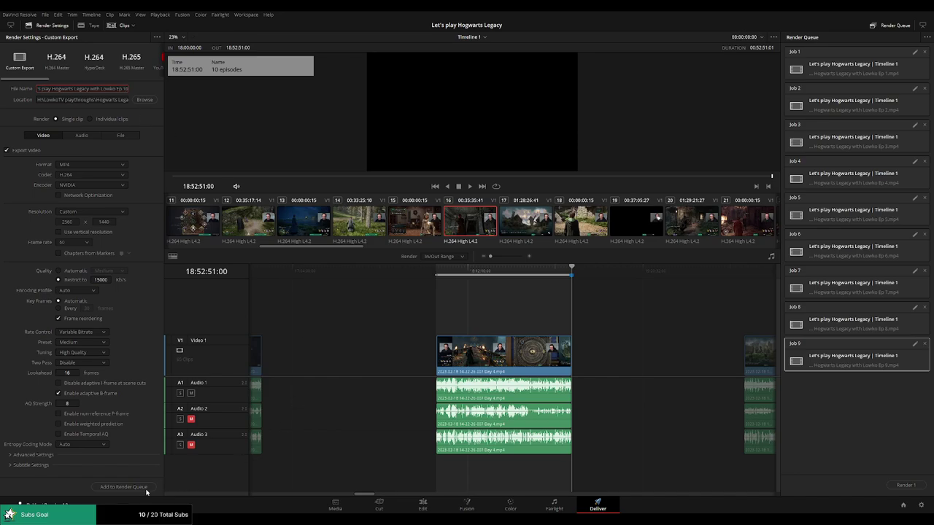
left_click(124, 487)
- Set the following clip's range and queue the Ep 11 export job
scroll(423, 315, "right", 5)
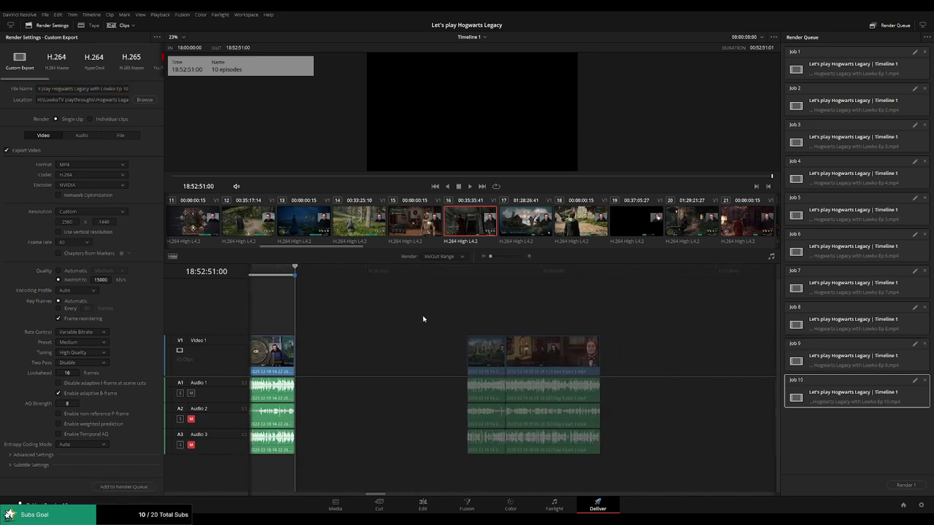
scroll(425, 306, "right", 2)
left_click(445, 270)
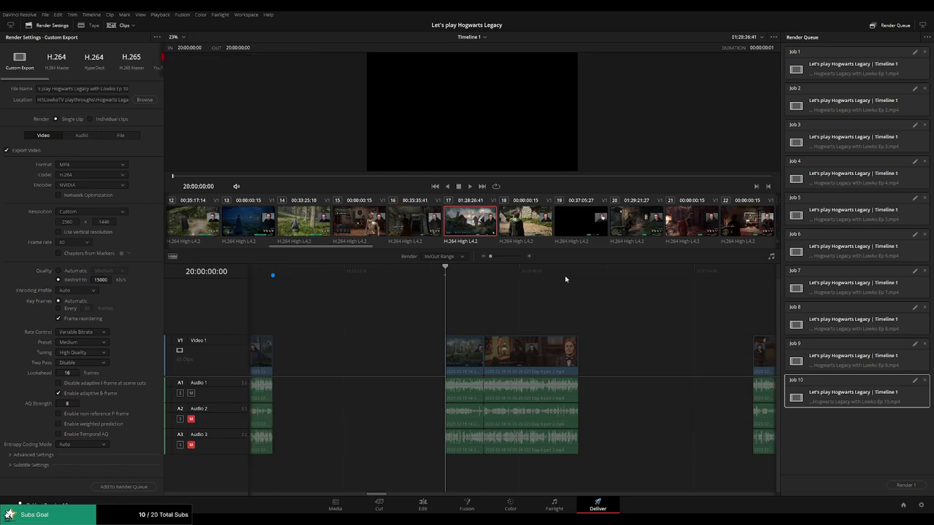
left_click(578, 296)
key("o")
left_click(128, 91)
type("1")
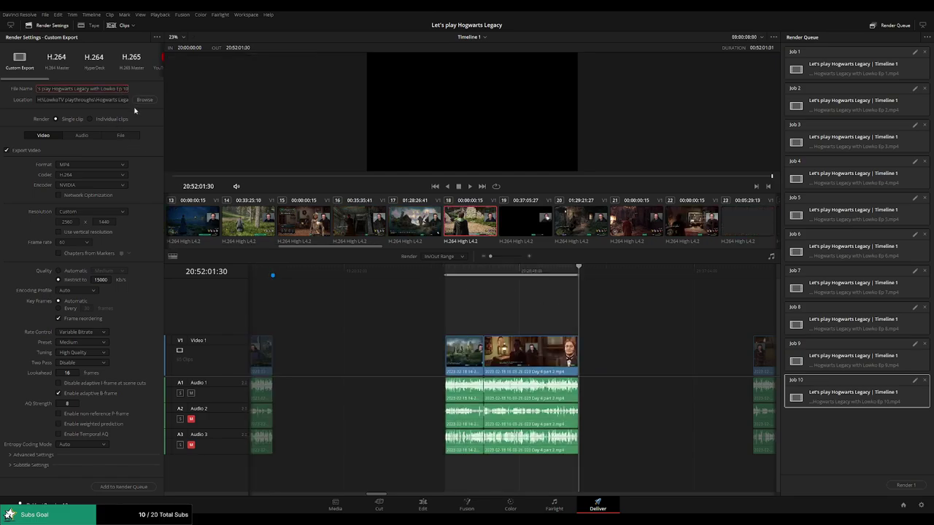
left_click(139, 487)
- Mark the next clip as the render range and queue it as Ep 12
scroll(423, 351, "right", 3)
scroll(409, 317, "right", 2)
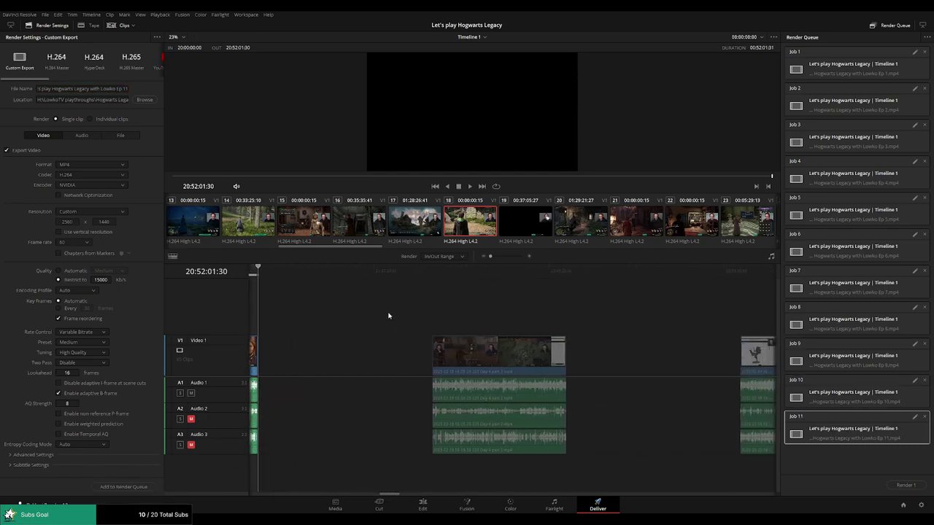
left_click(430, 277)
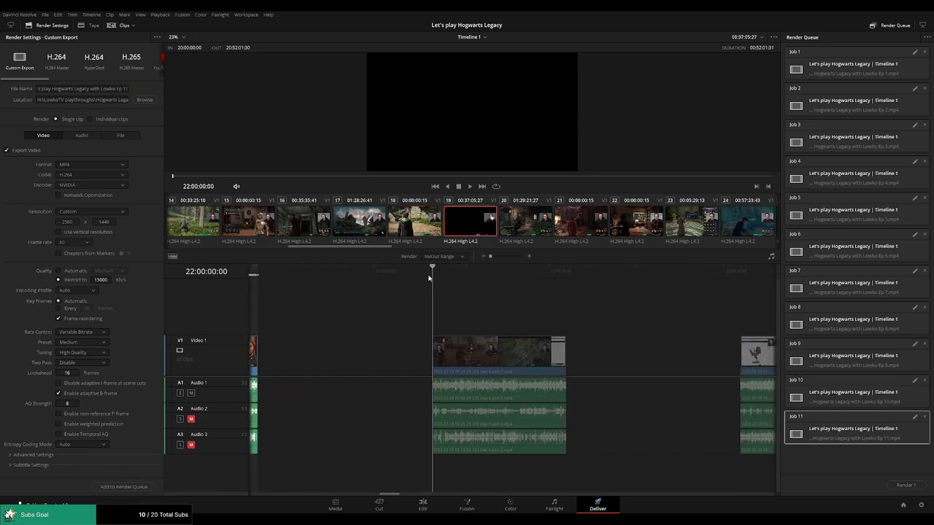
left_click(566, 273)
key("x")
left_click(121, 88)
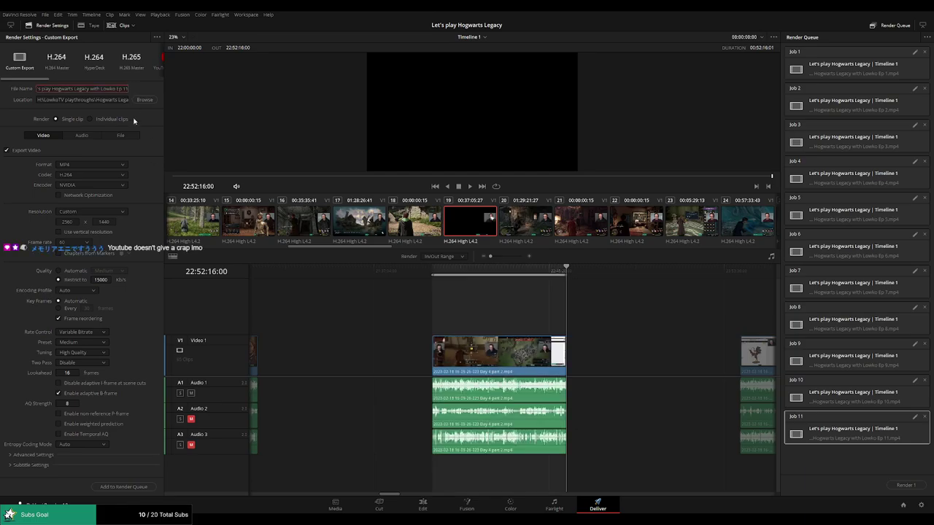
key("BackSpace")
type("2")
left_click(138, 487)
- Set the next clip's range, renumber the file name to Ep 13 and queue it
scroll(422, 326, "right", 5)
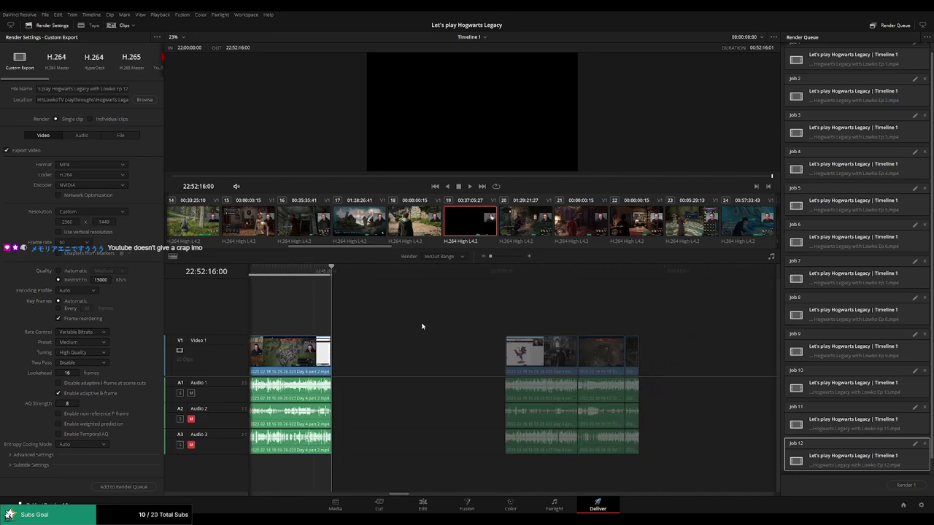
scroll(395, 324, "right", 2)
left_click(433, 275)
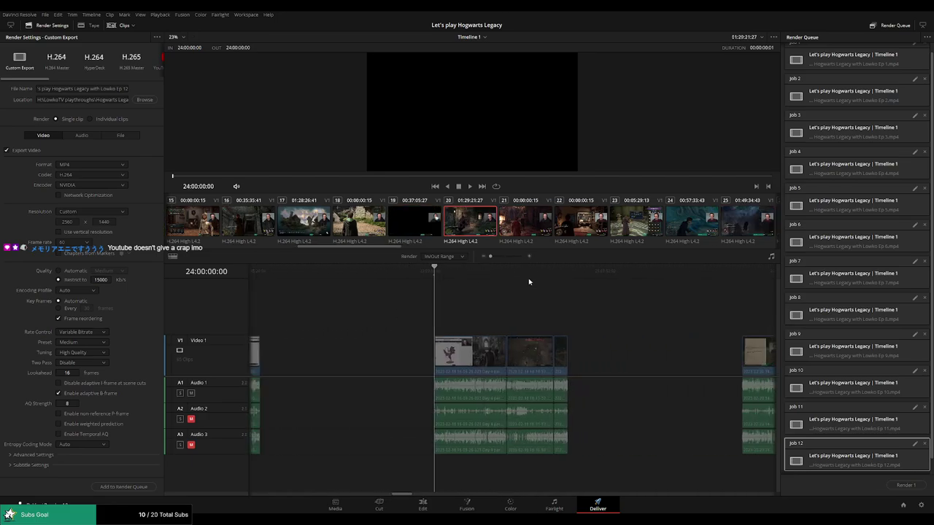
left_click(568, 271)
key("x")
left_click(128, 89)
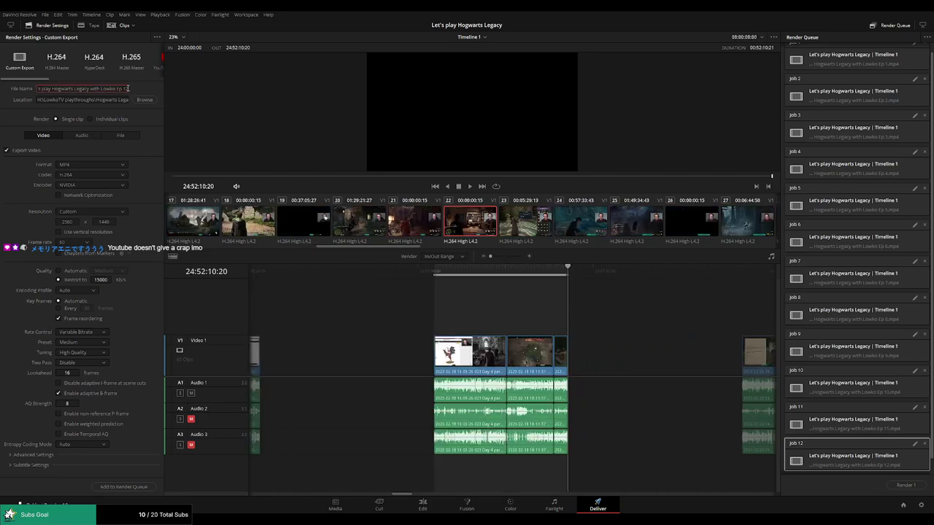
key("BackSpace")
type("3")
left_click(120, 488)
- Mark in and out points around the next clip and queue it as Ep 14
scroll(569, 343, "right", 5)
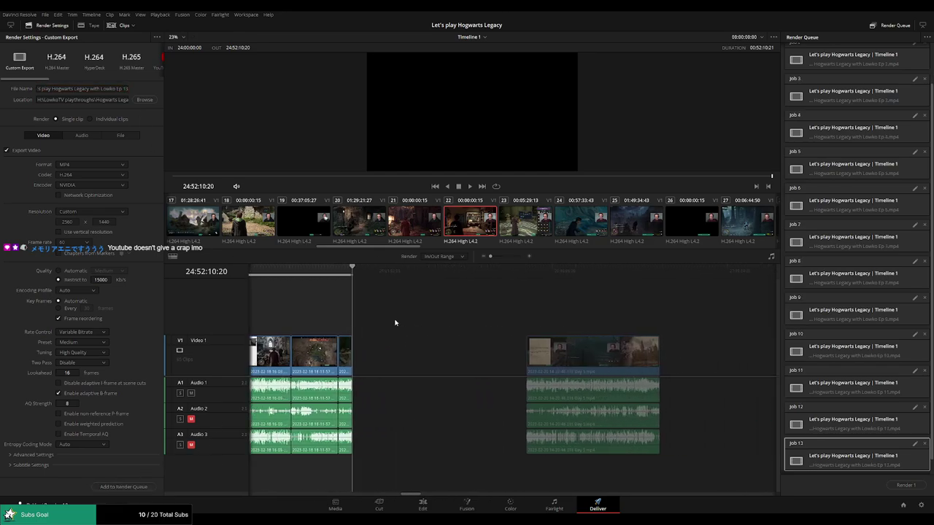
left_click(469, 273)
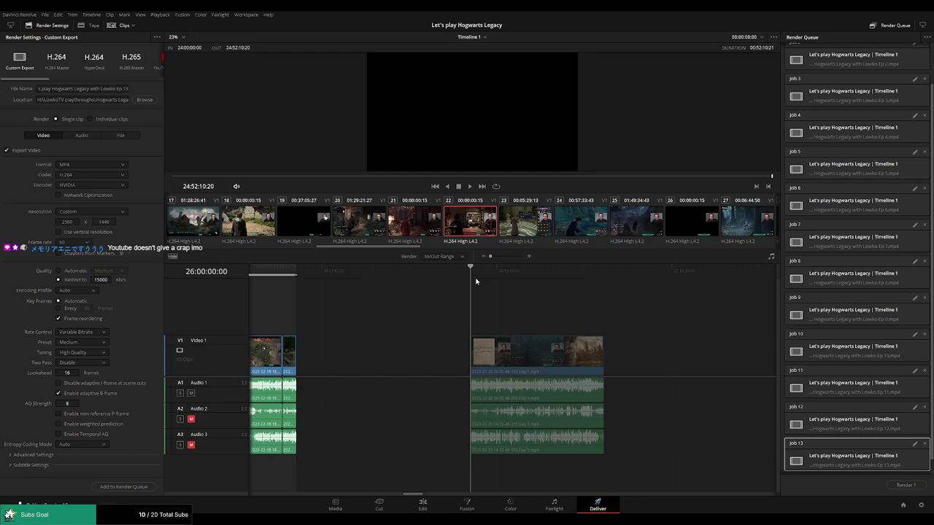
key("i")
scroll(433, 290, "right", 3)
left_click(429, 273)
key("o")
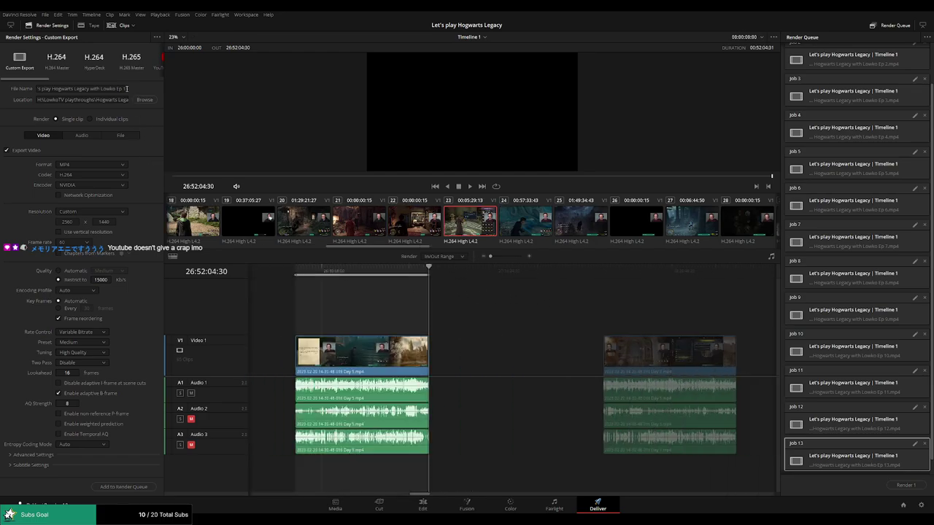
left_click(127, 88)
key("BackSpace")
type("4")
left_click(135, 488)
left_click(136, 488)
- Set the next clip's in/out range and add the Ep 15 export to the queue
left_click(612, 352)
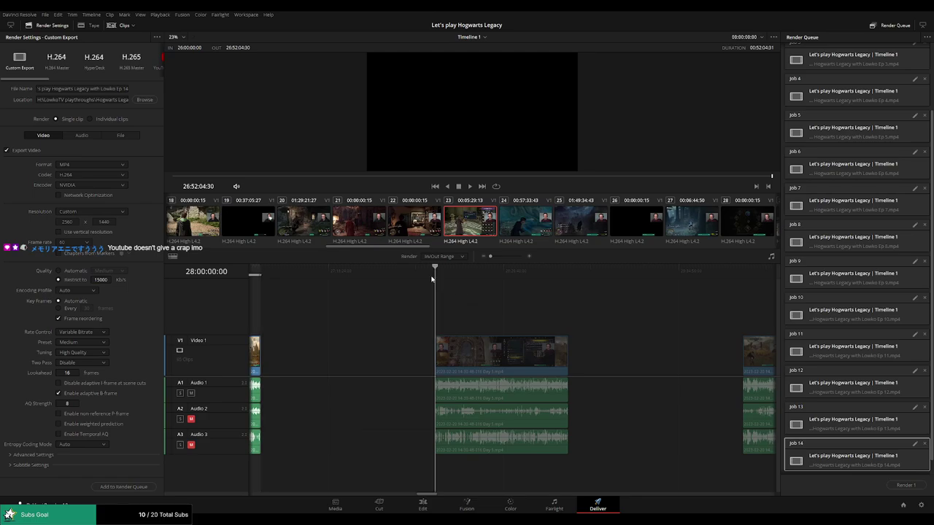
key("Down")
key("o")
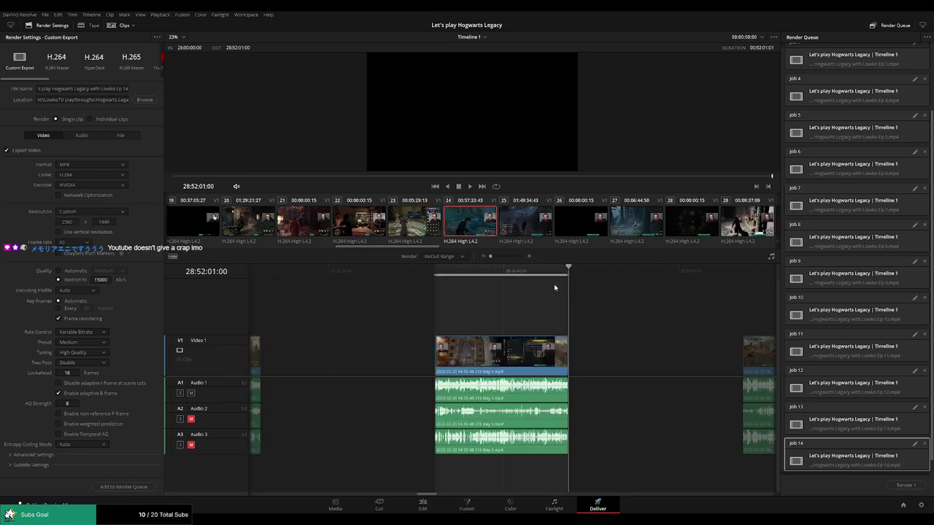
left_click(125, 88)
key("BackSpace")
type("5")
left_click(123, 487)
- Mark the following clip's in and out points and queue the Ep 16 job
key("Down")
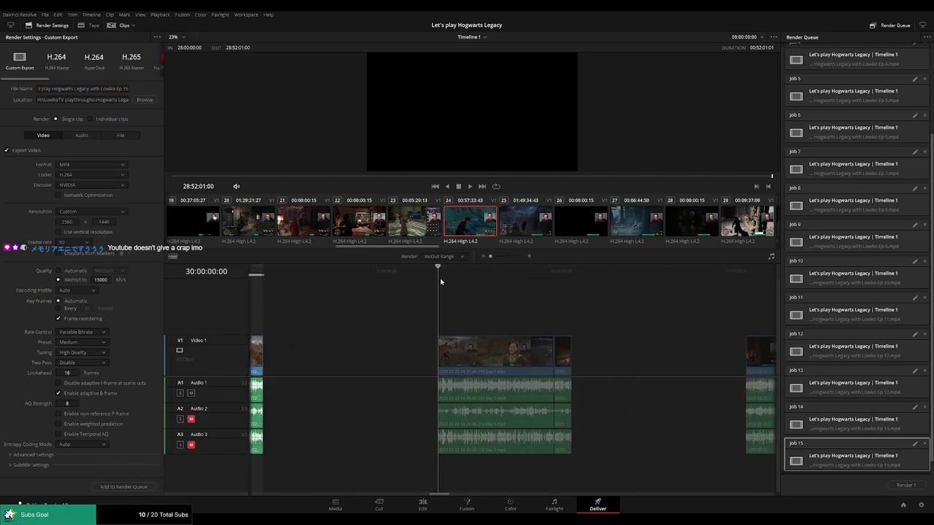
key("i")
key("Down")
key("o")
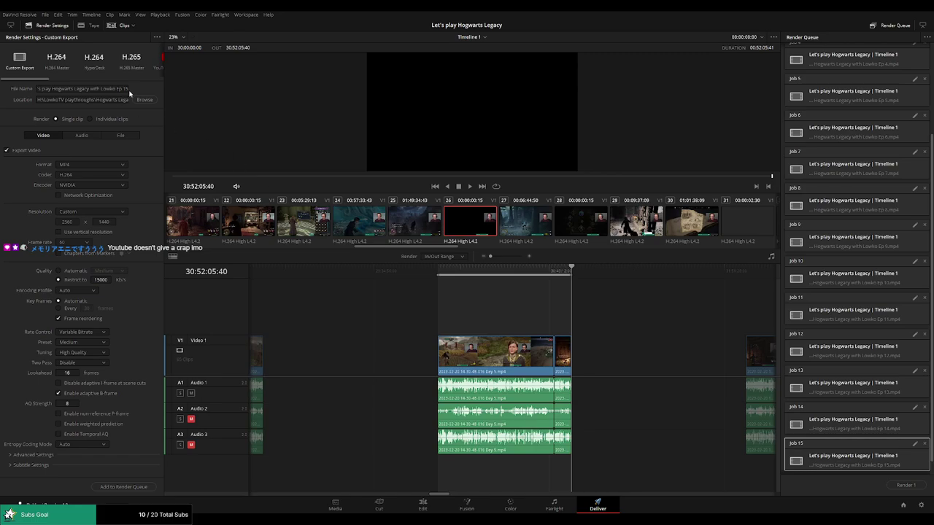
left_click(128, 89)
type("6")
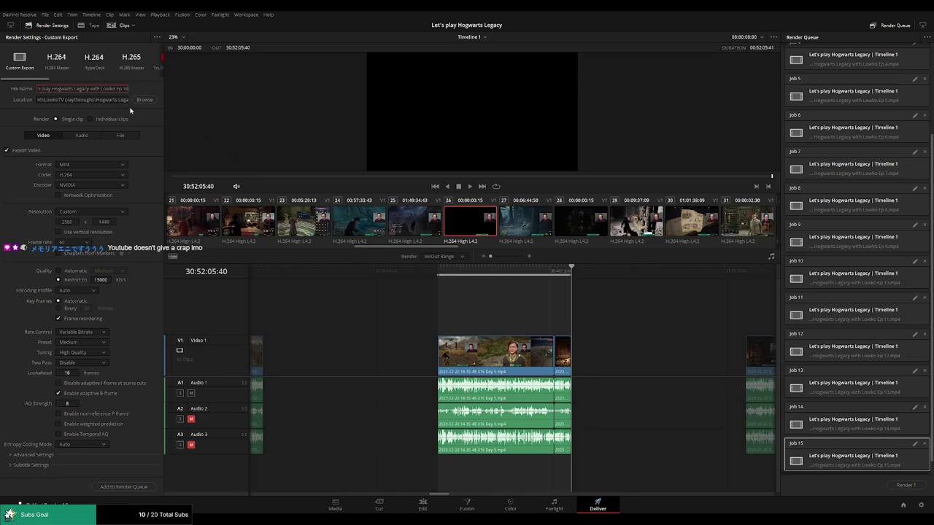
left_click(124, 487)
- Set in/out around the next clip, rename to Ep 17 and queue it
scroll(411, 307, "down", 5)
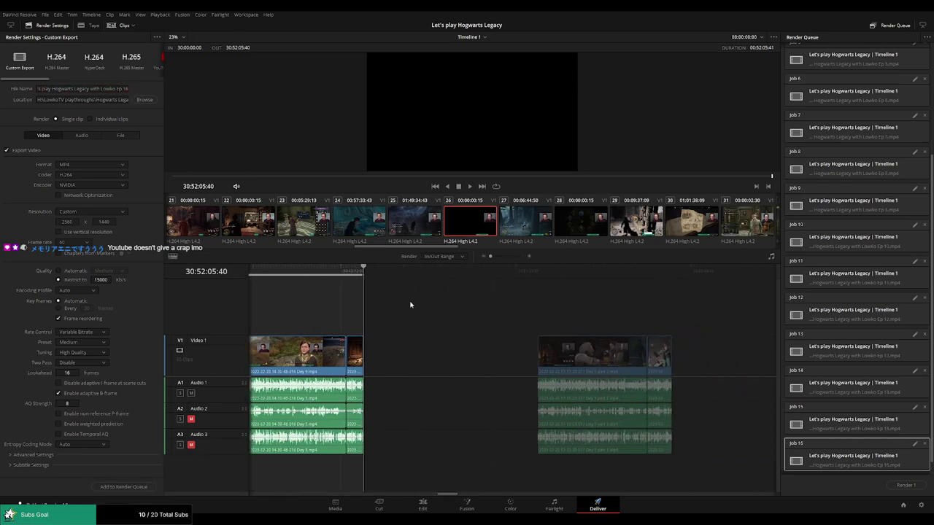
left_click(453, 277)
key("i")
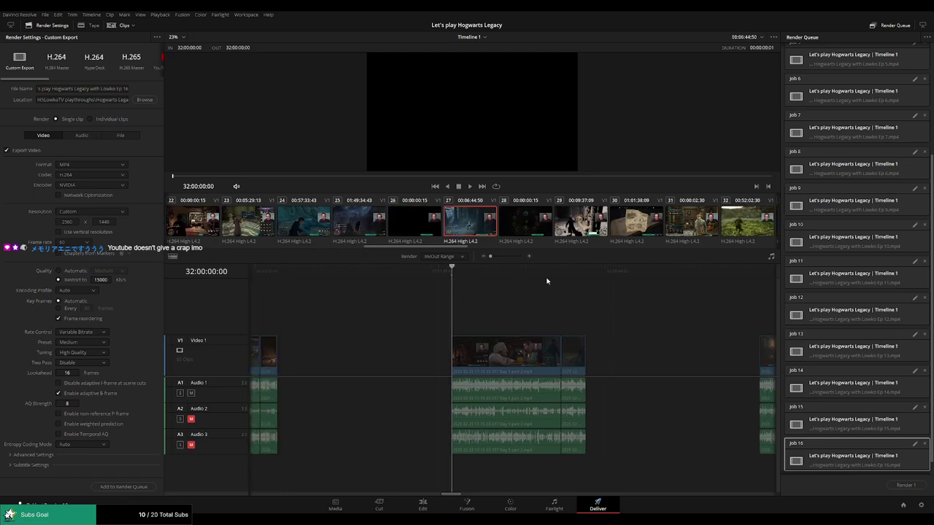
left_click(586, 277)
key("o")
left_click(128, 89)
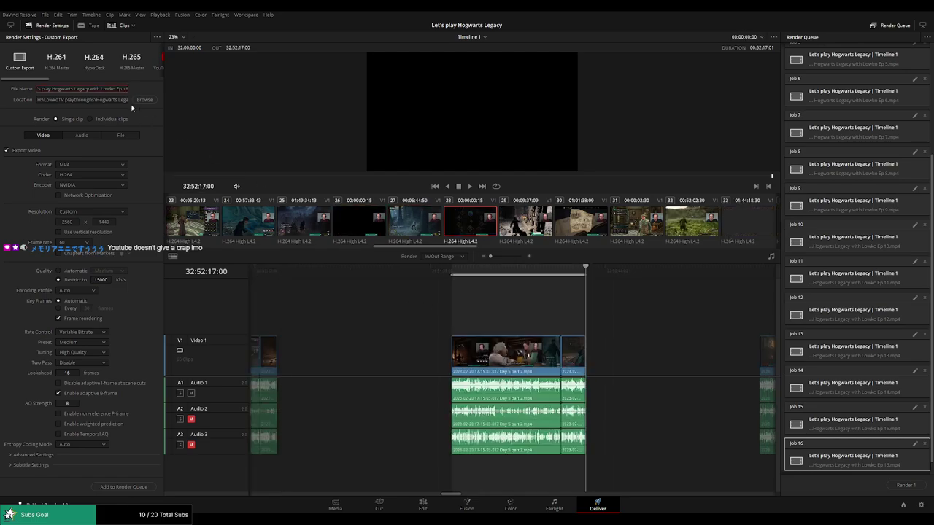
key("BackSpace")
type("7")
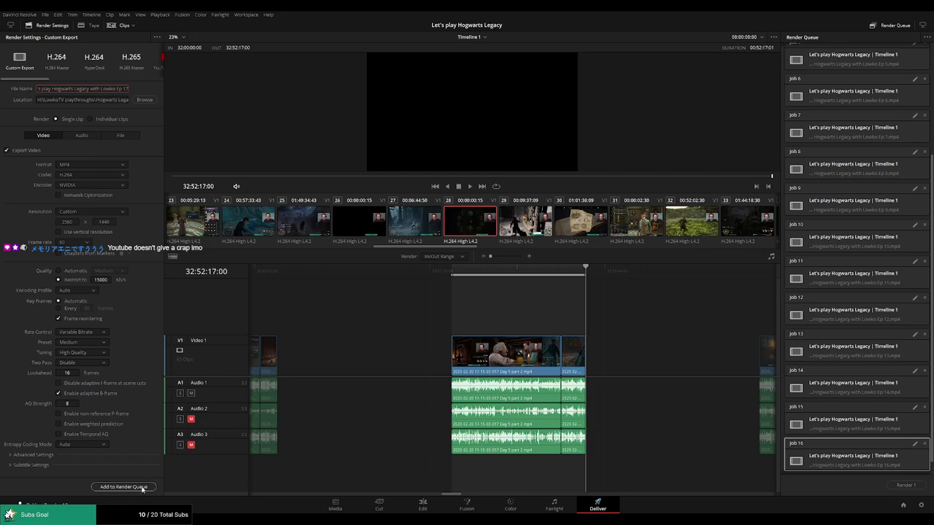
left_click(123, 487)
- Use the next clip as the render range and queue it as Ep 18
scroll(563, 311, "right", 5)
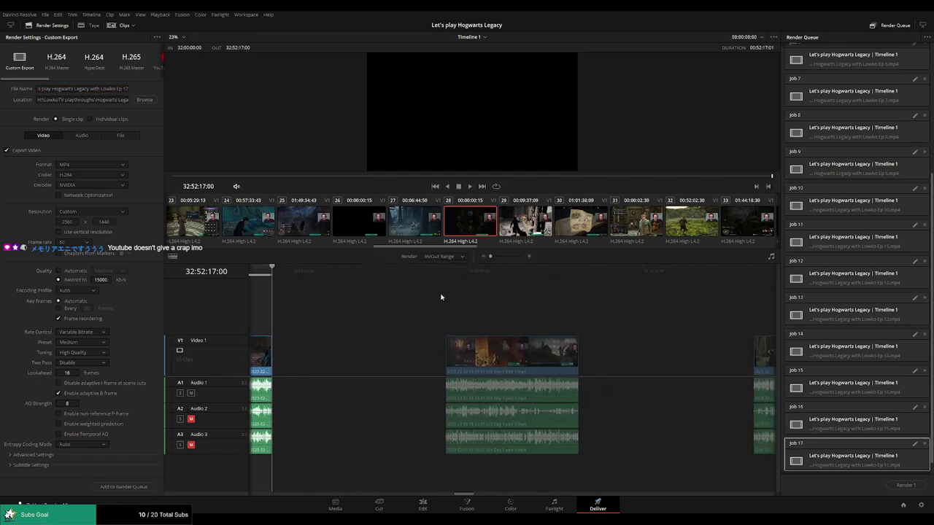
left_click(444, 278)
key("x")
left_click(578, 277)
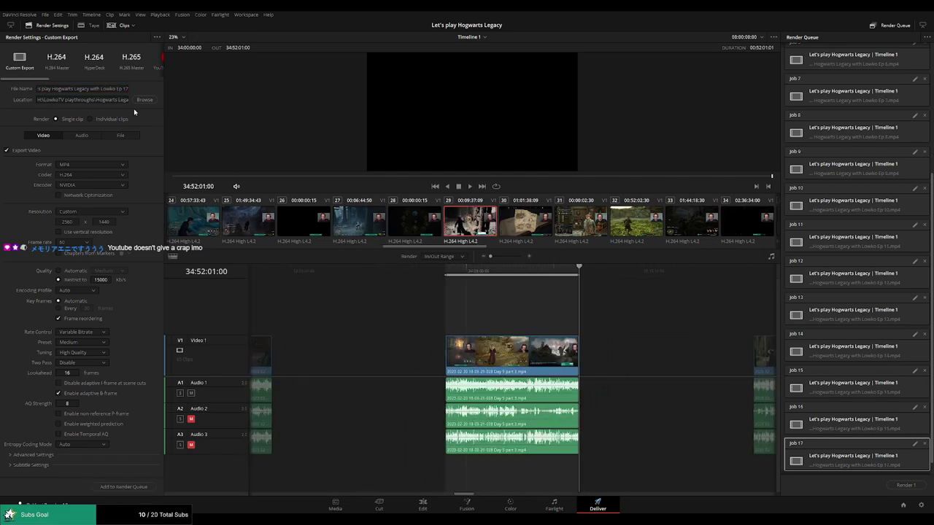
left_click(128, 89)
key("BackSpace")
type("8")
left_click(143, 489)
left_click(438, 276)
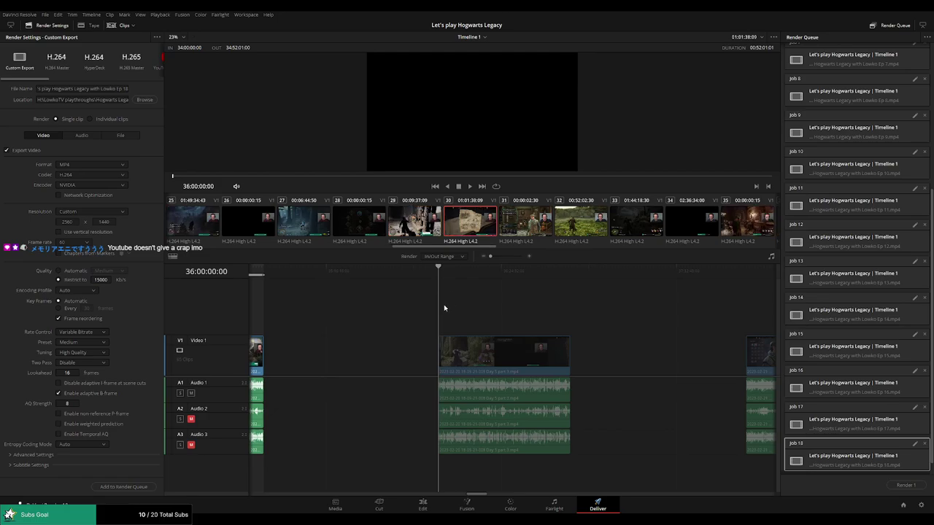
- Mark the clip end as the out point and queue the Ep 19 export job
left_click(570, 272)
key("o")
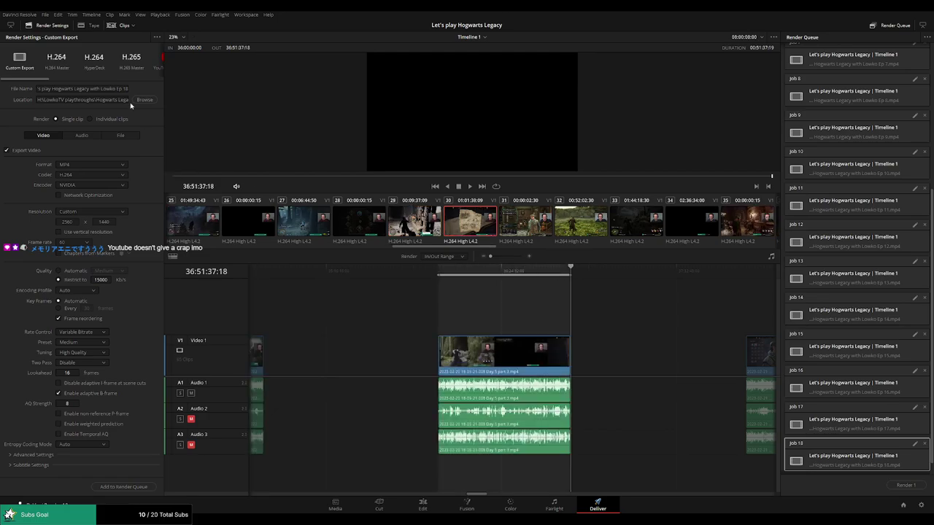
left_click(128, 89)
key("BackSpace")
type("9")
left_click(123, 487)
left_click_drag(604, 324, 294, 313)
key("Down")
- Queue Ep 20 covering 38:00:00:00 to 38:52:00:00
key("i")
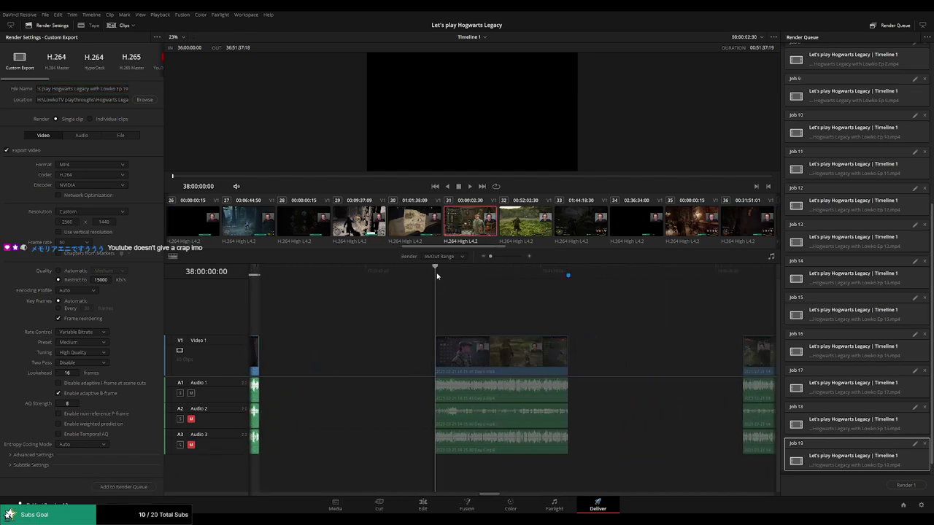
left_click_drag(554, 314, 441, 294)
key("Down")
key("o")
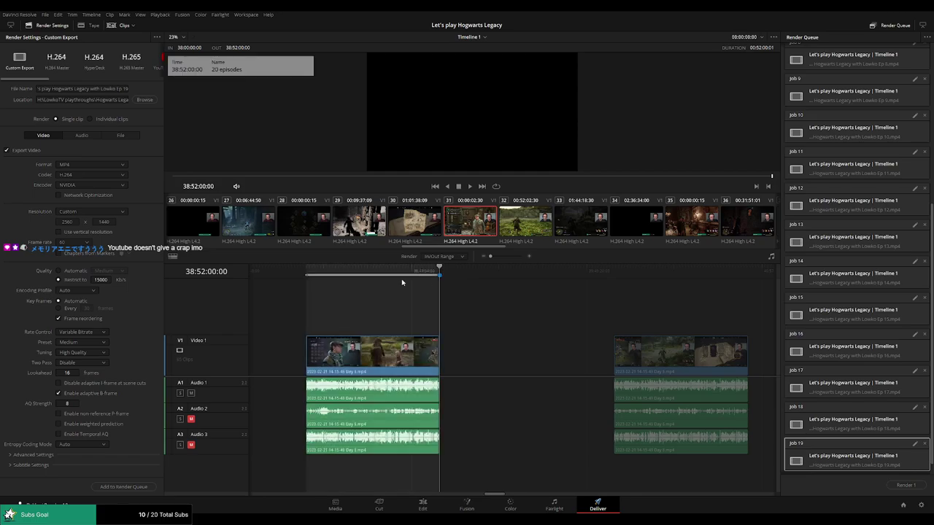
left_click(125, 88)
key("BackSpace")
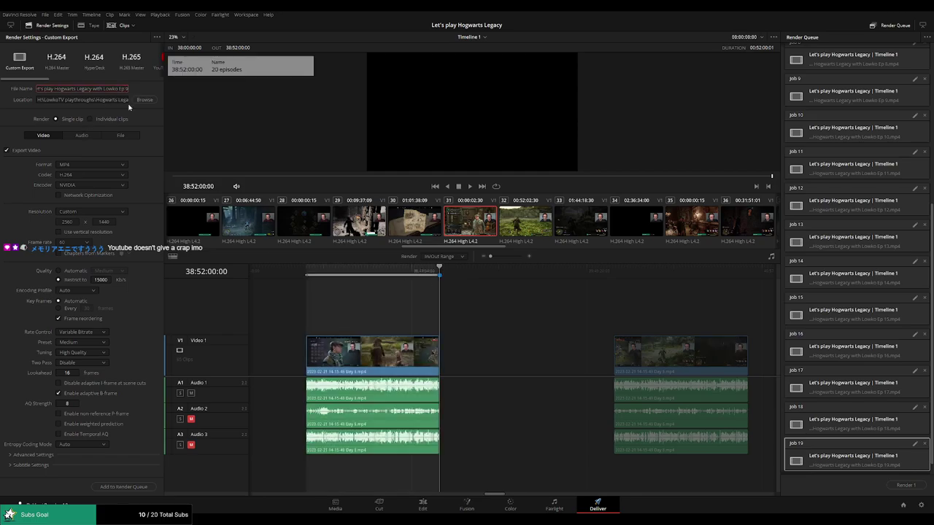
key("BackSpace")
type("20")
left_click(122, 486)
- Queue Ep 21 covering 40:00:00:00 to 40:52:16:00
left_click_drag(556, 345, 402, 330)
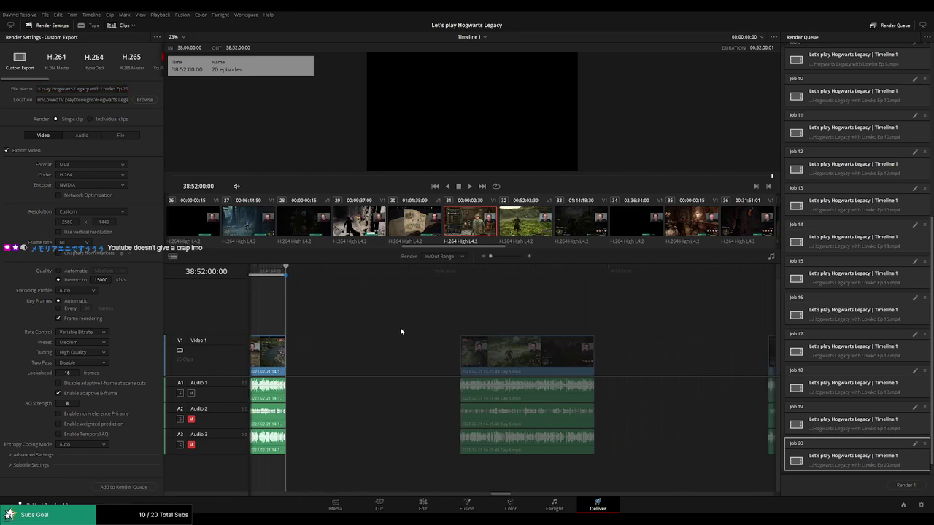
key("Down")
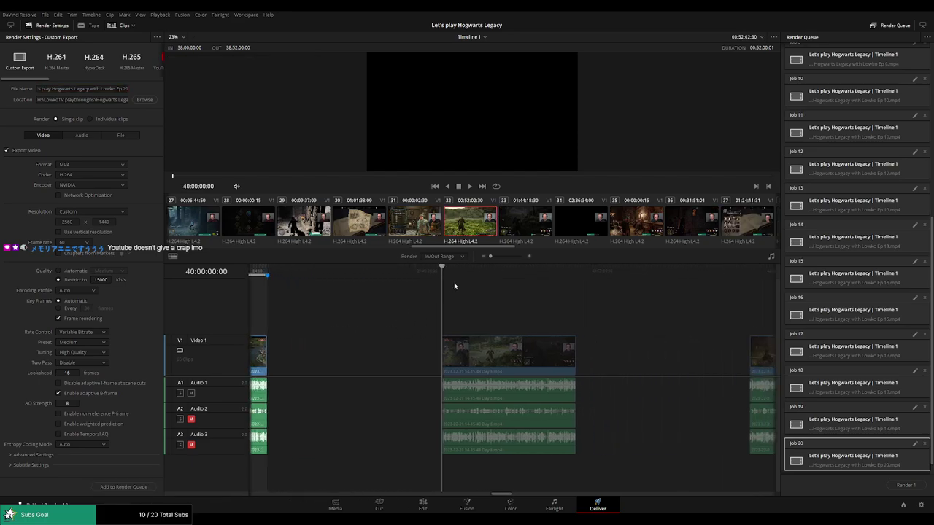
key("i")
key("Down")
key("o")
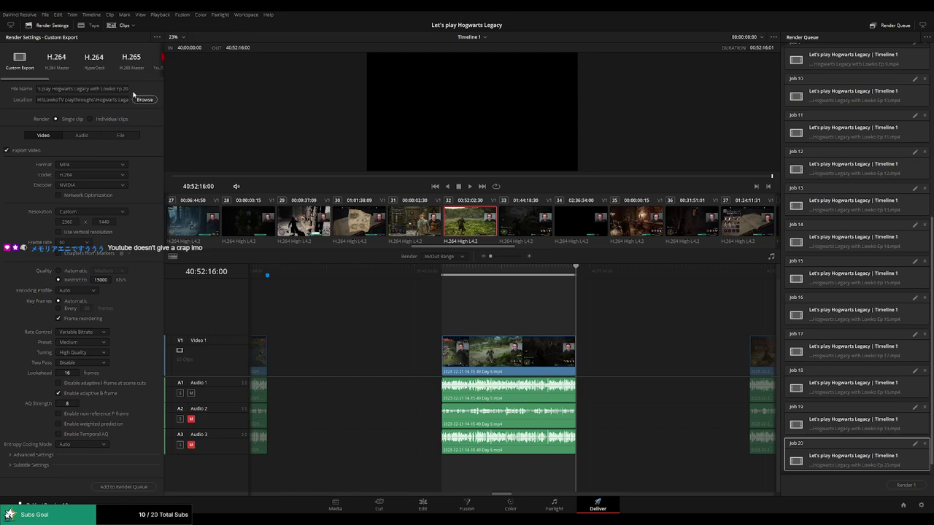
left_click(125, 89)
key("BackSpace")
type("1")
left_click(137, 488)
- Queue Ep 22 for clip 33, starting at 42:00:00:00 through the clip end
scroll(541, 324, "right", 5)
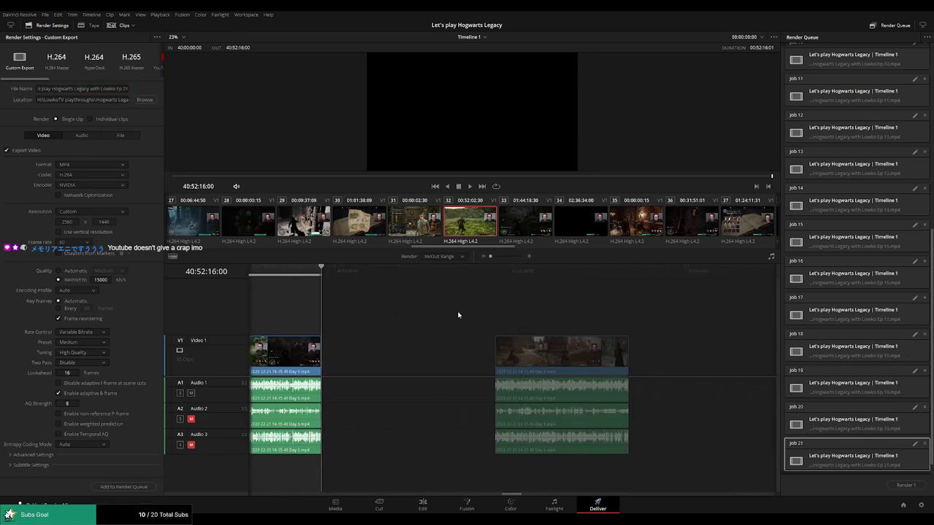
scroll(459, 313, "right", 2)
left_click(432, 269)
key("i")
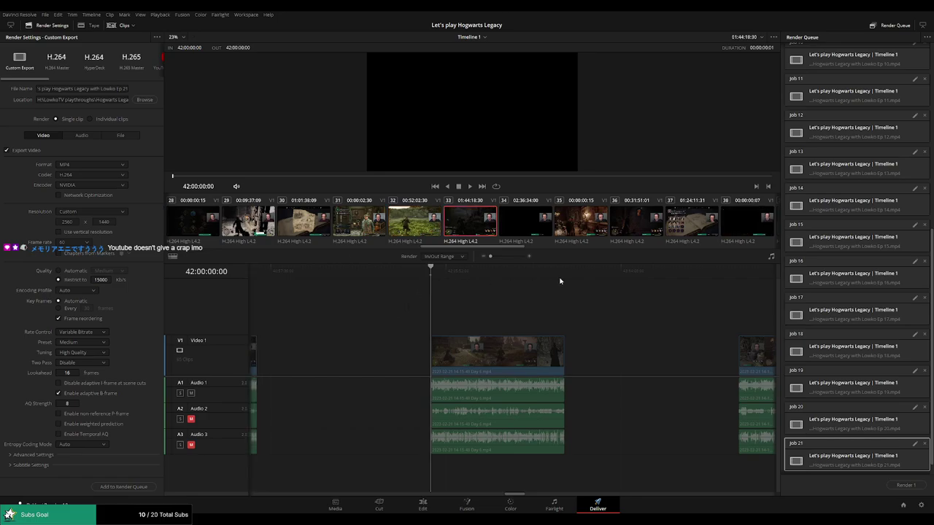
key("Down")
key("o")
left_click(129, 89)
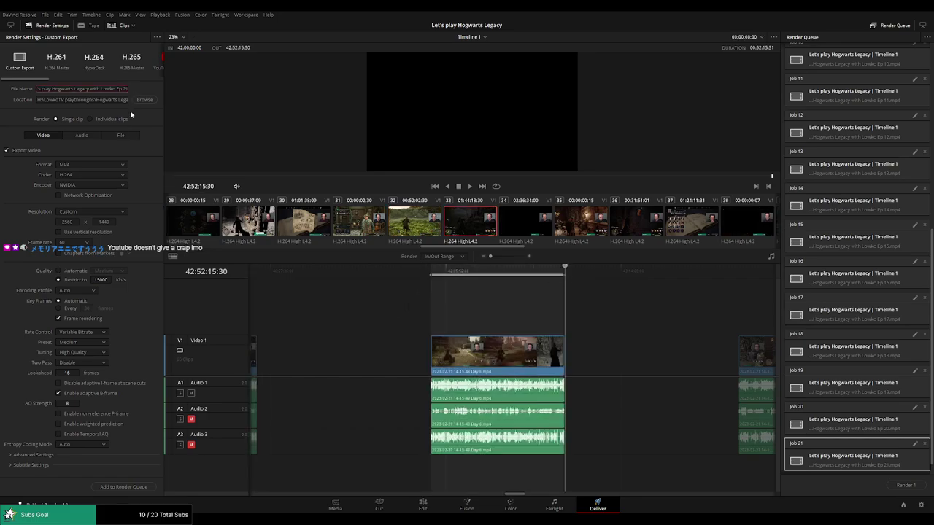
key("BackSpace")
type("2")
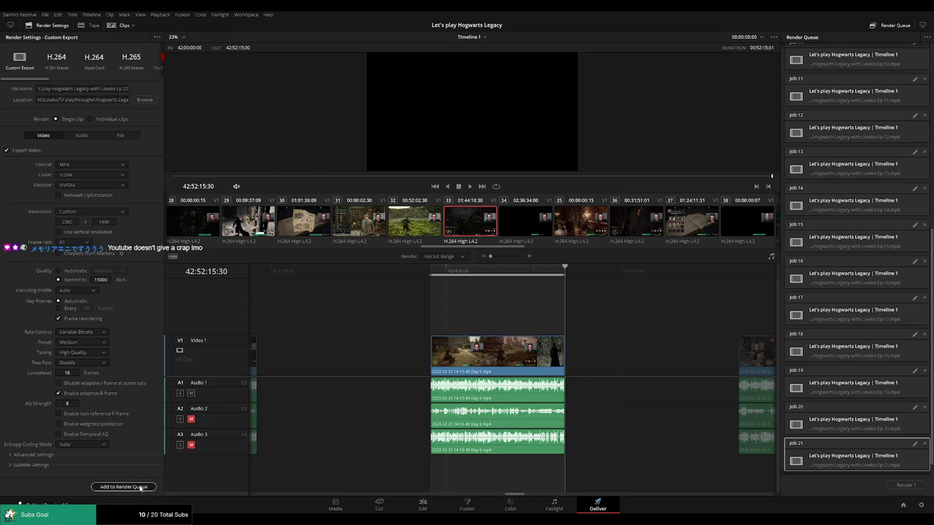
left_click(124, 487)
- Queue Ep 23 covering 44:00:00:00 to 44:52:00:01
key("Down")
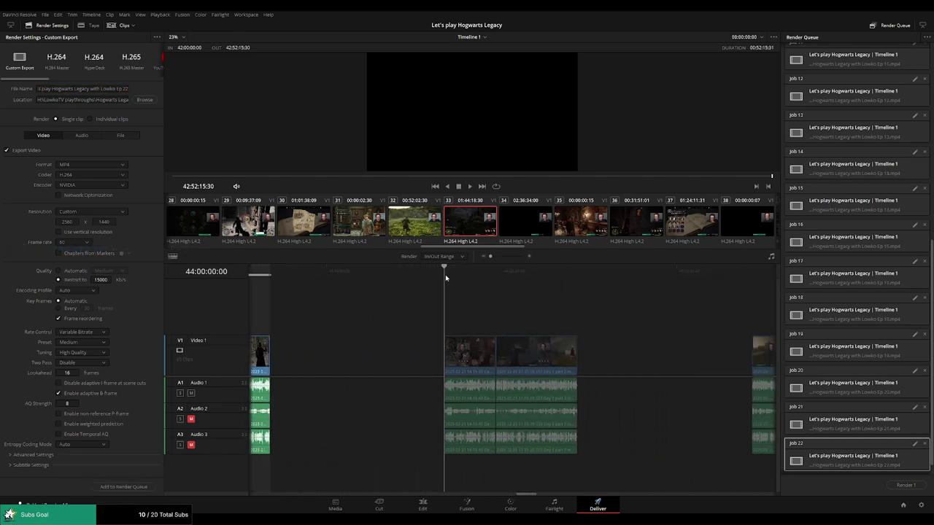
key("i")
left_click(577, 271)
key("o")
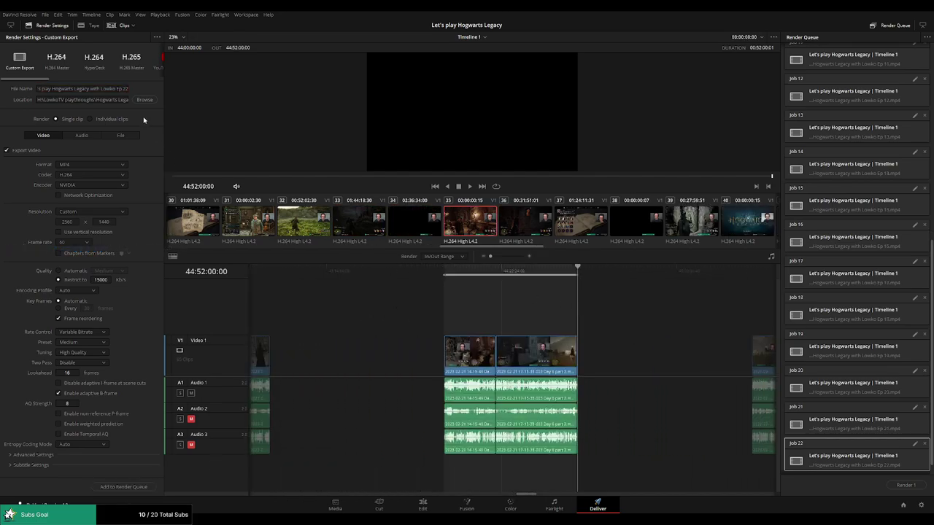
left_click(127, 91)
key("BackSpace")
type("3")
left_click(145, 486)
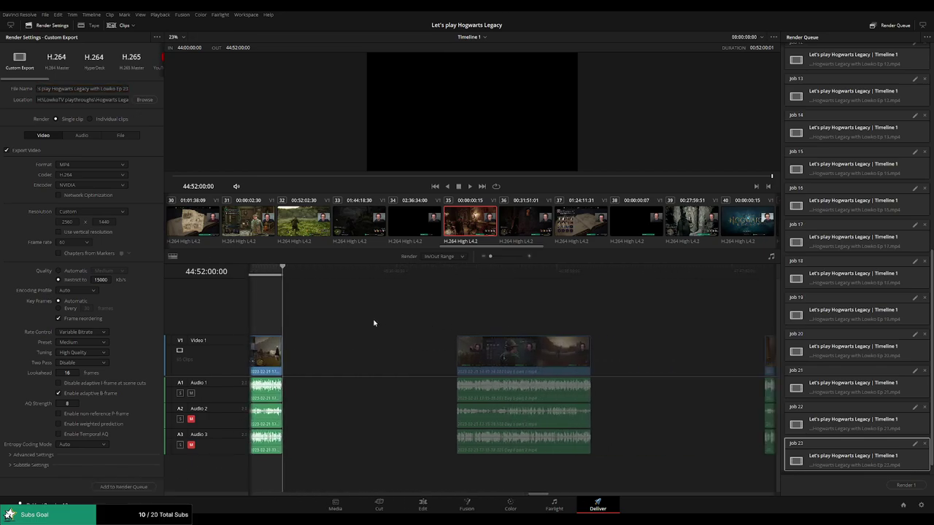
- Queue Ep 24 covering 46:00:00:00 to 46:52:20:30
key("Down")
key("i")
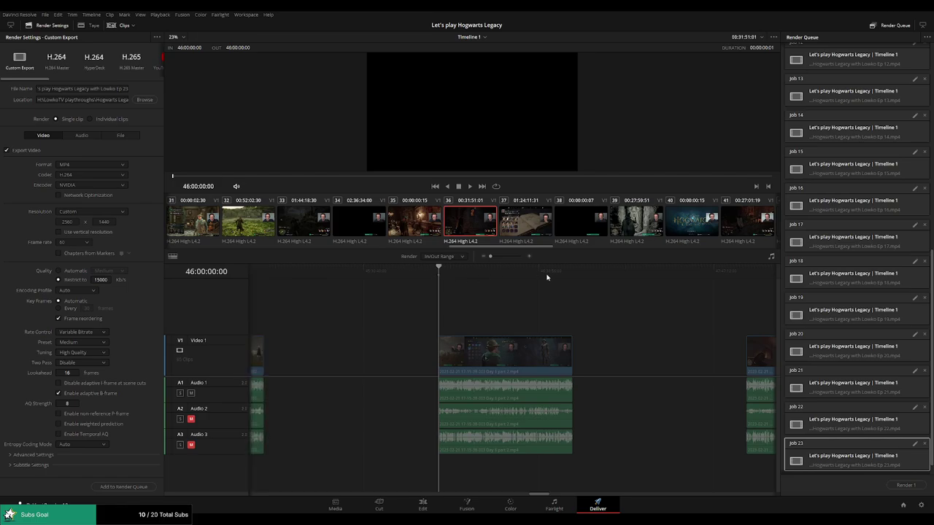
key("Down")
key("o")
left_click(128, 89)
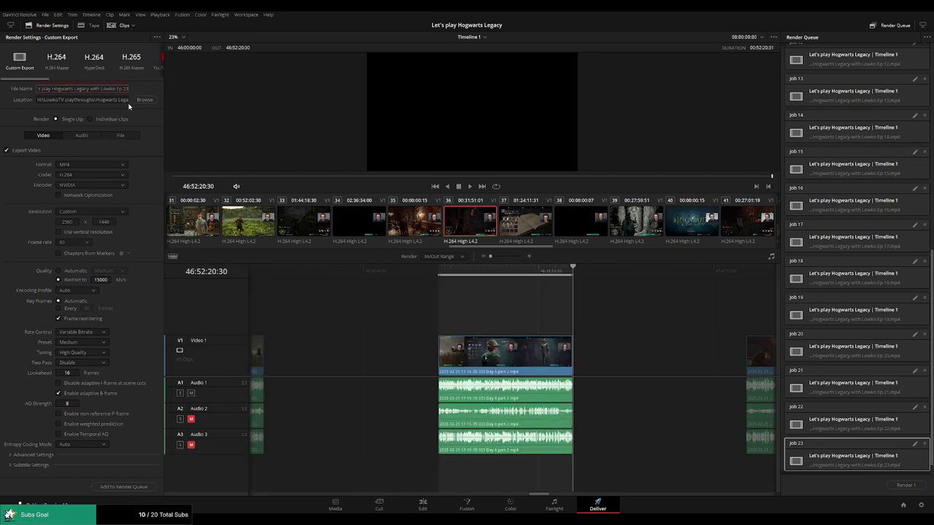
key("BackSpace")
type("4")
left_click(142, 483)
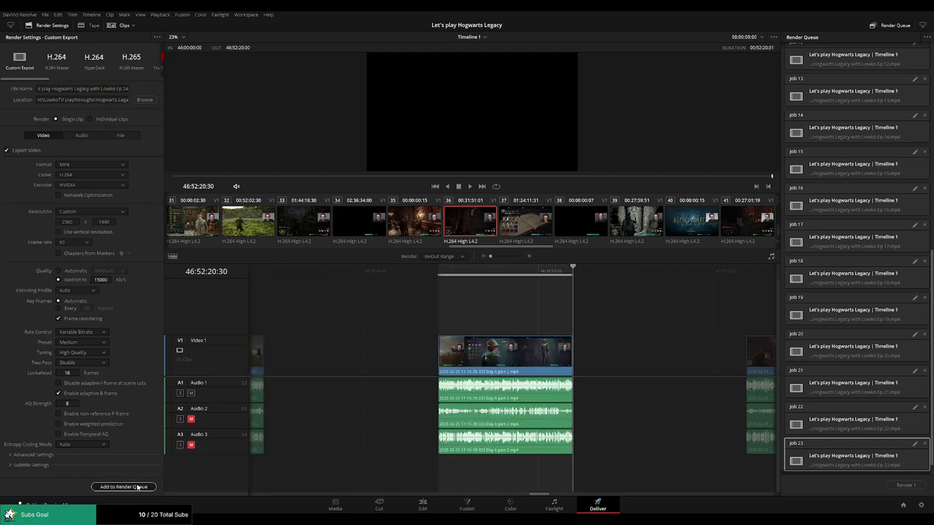
scroll(329, 323, "right", 5)
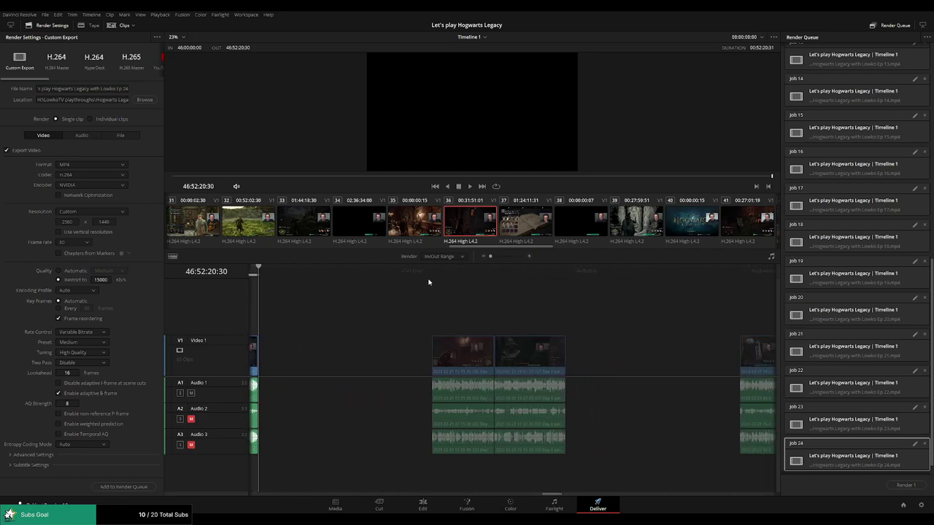
- Mark the clip range ending at 48:52:15:00 and queue it as the Ep 25 export
left_click(432, 299)
left_click(566, 272)
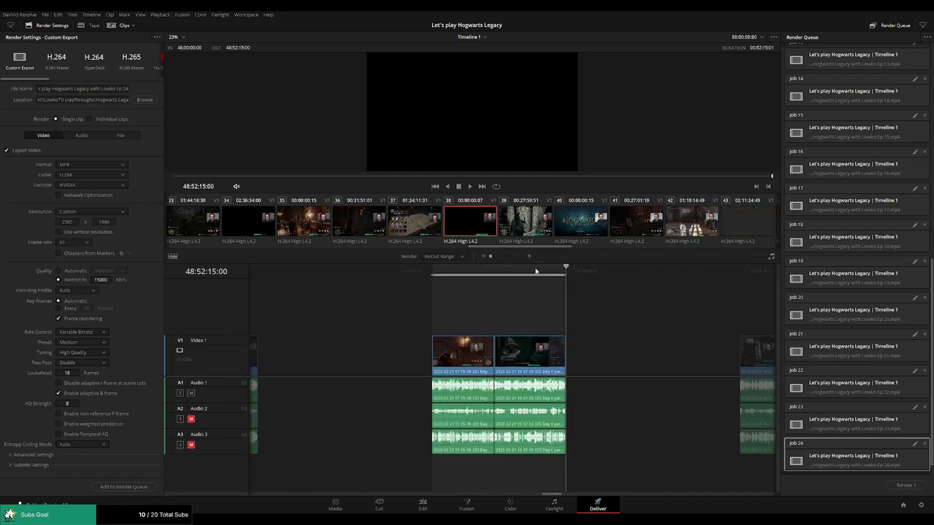
key("o")
left_click(128, 91)
key("BackSpace")
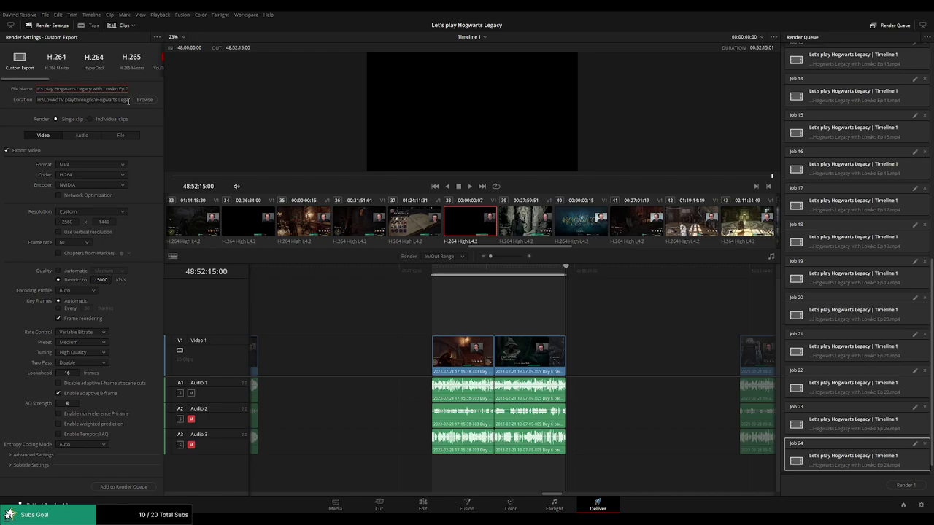
type("5")
left_click(124, 487)
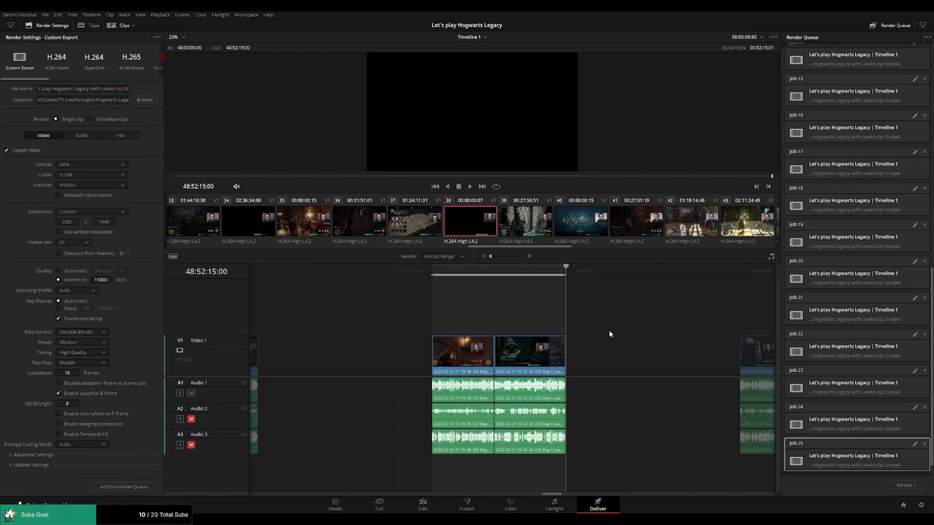
- Mark the next clip's range ending at 50:52:19:00 and queue it as Ep 26
scroll(345, 308, "right", 5)
left_click(436, 272)
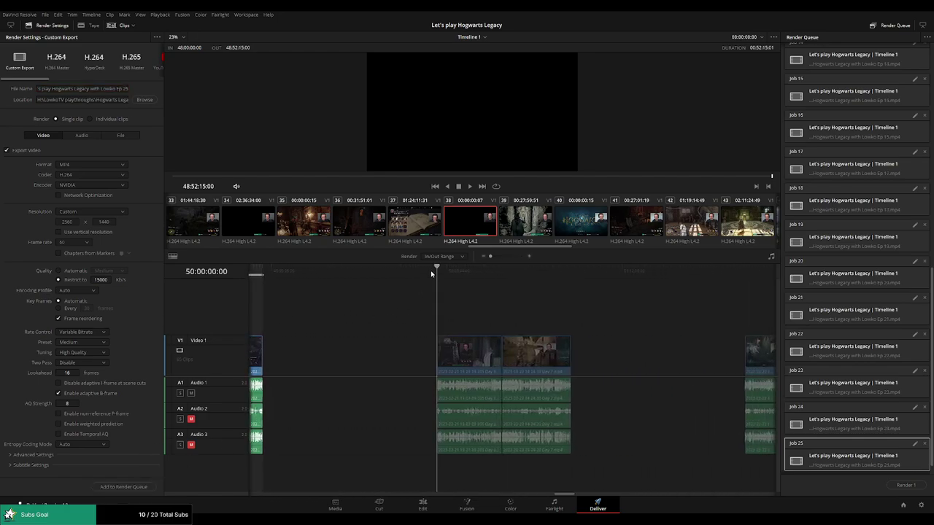
left_click(572, 271)
key("o")
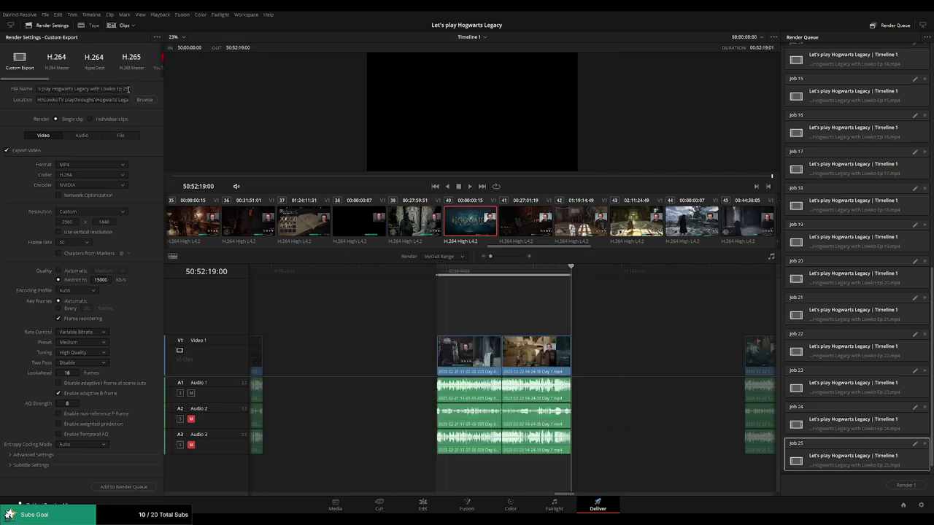
left_click(128, 88)
key("BackSpace")
type("6")
left_click(123, 486)
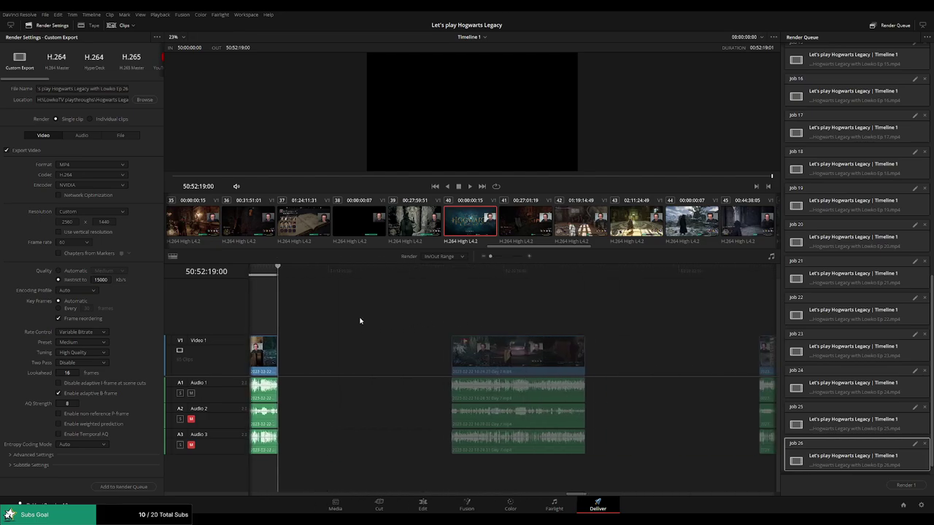
- Mark the next clip's range ending at 52:52:13:30 and queue it as Ep 27
left_click(438, 276)
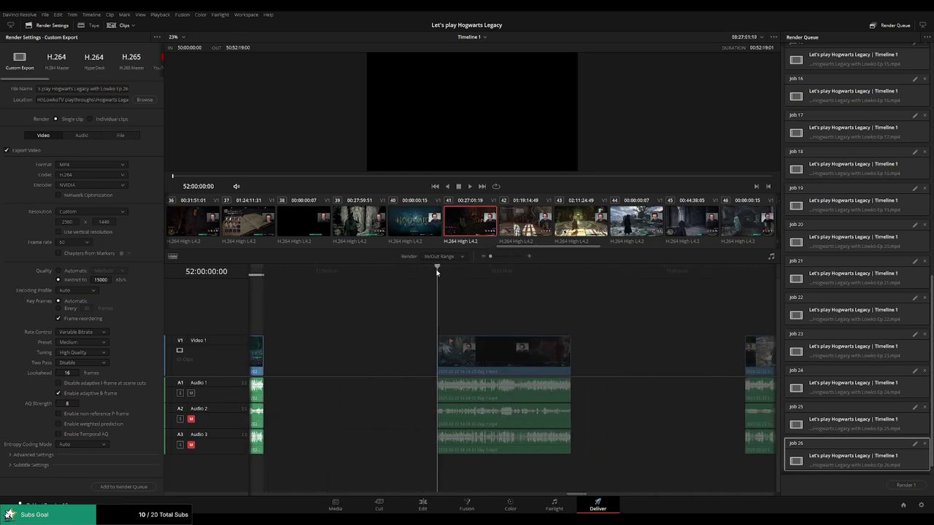
left_click(572, 276)
key("o")
left_click(129, 89)
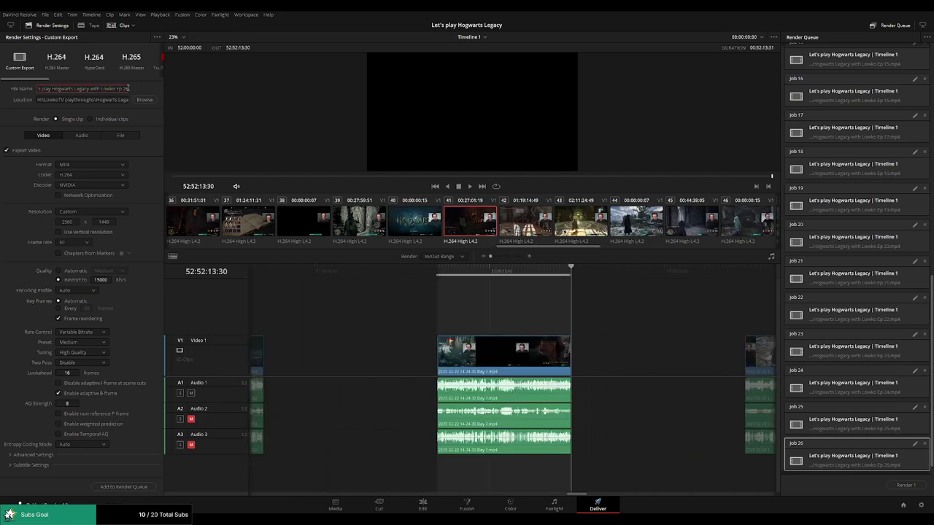
key("BackSpace")
type("7")
left_click(124, 486)
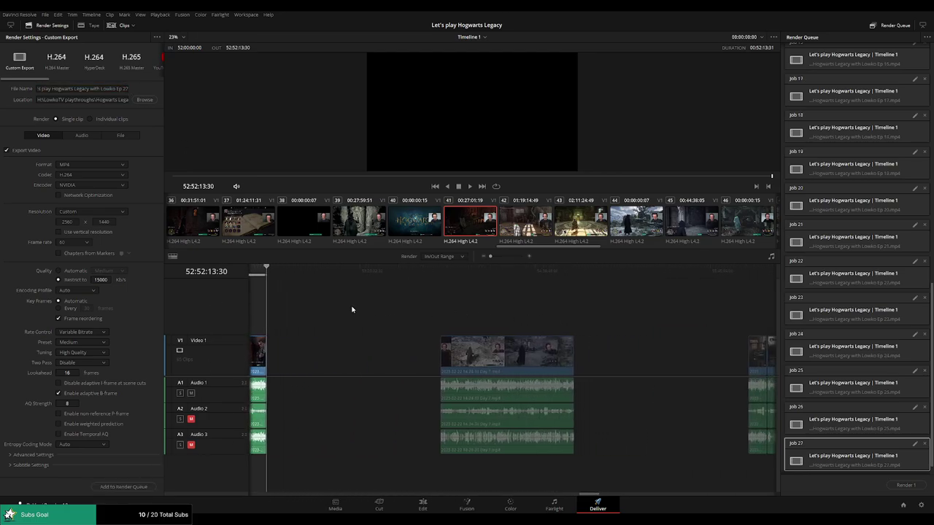
- Set In/Out around the next clip and queue it as the Ep 28 export
left_click(441, 276)
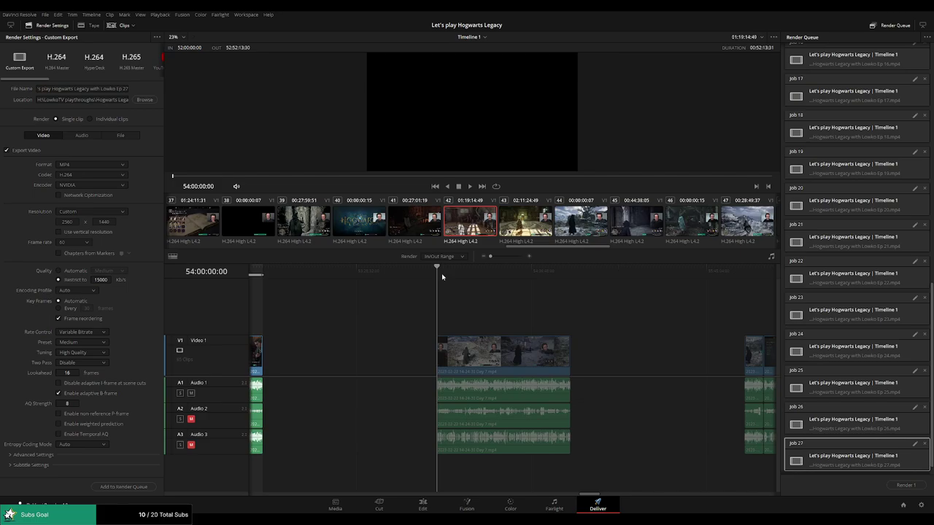
key("i")
left_click(564, 273)
key("o")
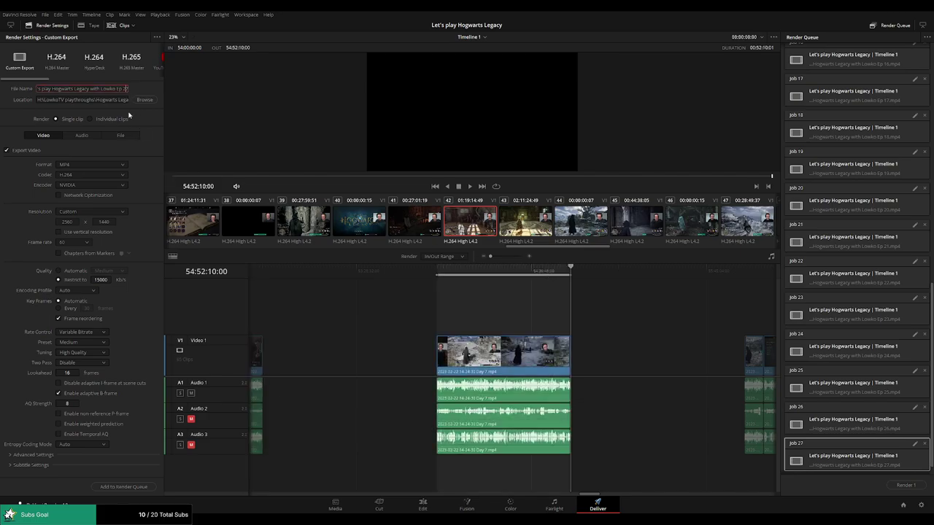
key("BackSpace")
type("8")
left_click(126, 487)
- Set In/Out around the following clip and add it to the queue as Ep 29
scroll(385, 297, "right", 5)
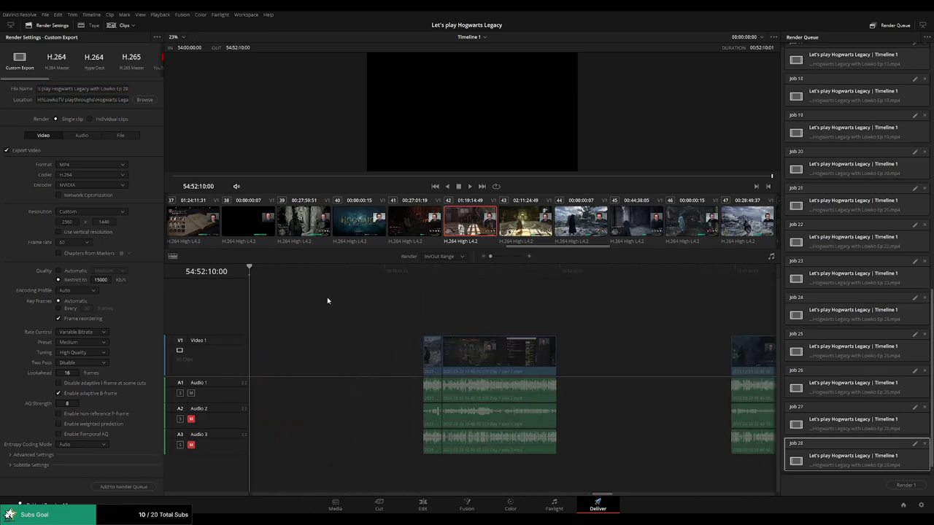
left_click(429, 296)
key("i")
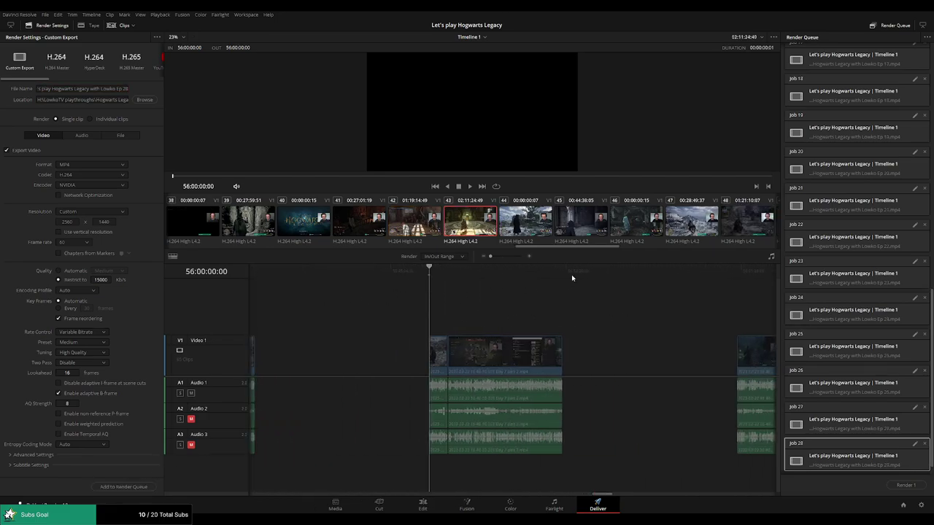
left_click(571, 277)
key("o")
left_click(127, 89)
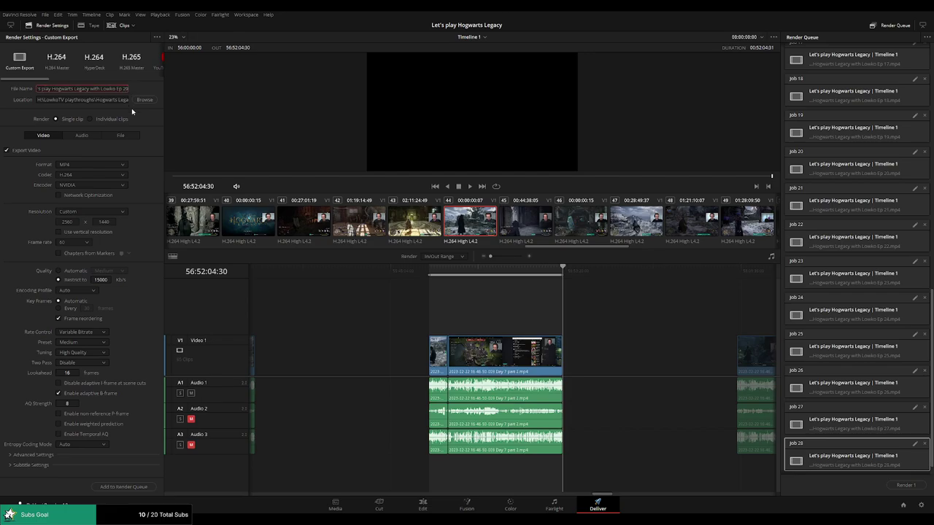
left_click(124, 487)
- Mark In/Out for the next clip, rename the file to Ep 30, and queue it
scroll(647, 324, "down", 3)
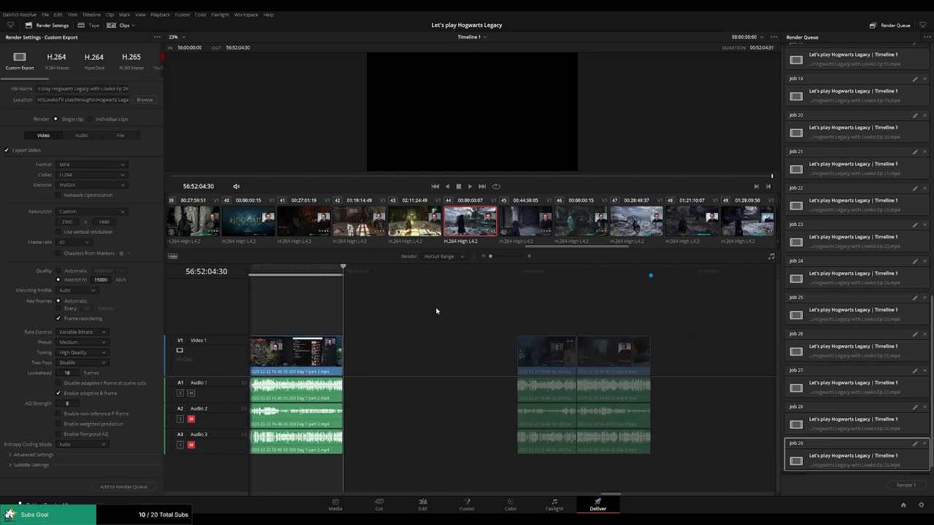
scroll(436, 308, "down", 2)
key("Down")
key("i")
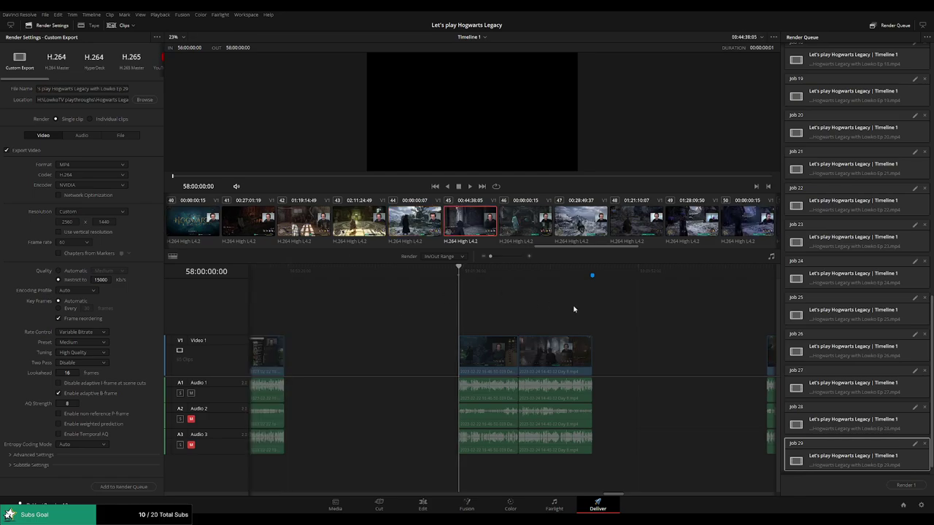
scroll(575, 309, "down", 2)
key("shift+Down")
key("o")
left_click(128, 89)
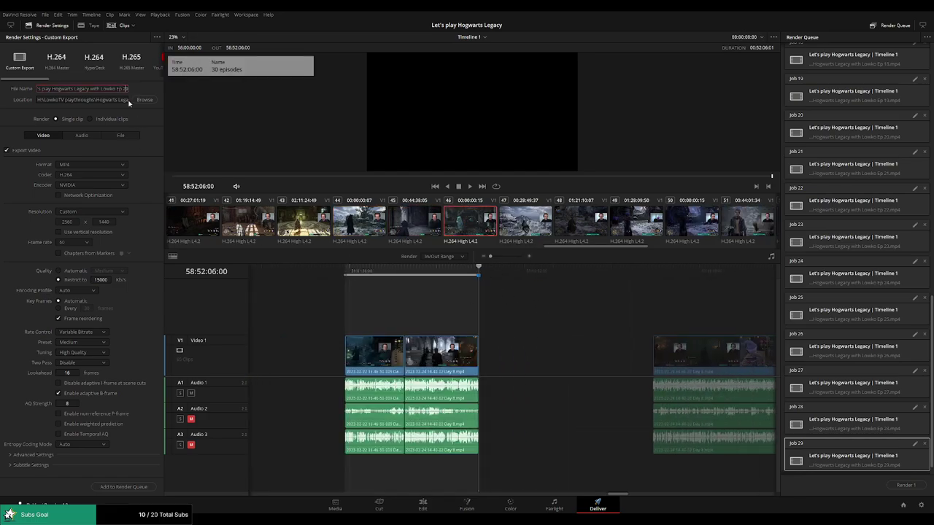
key("BackSpace")
key("BackSpace")
type("30")
left_click(142, 486)
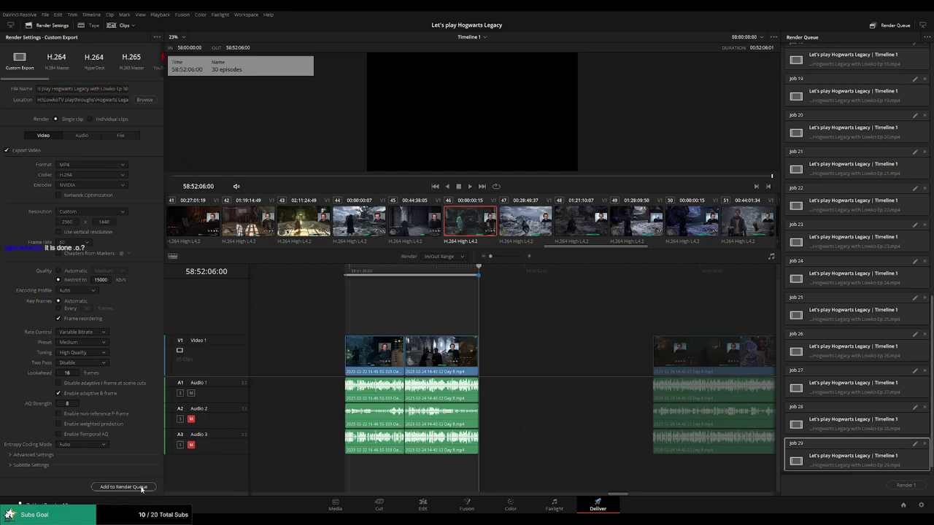
- Mark In/Out for the next clip and queue it as the Ep 31 export
scroll(390, 310, "down", 2)
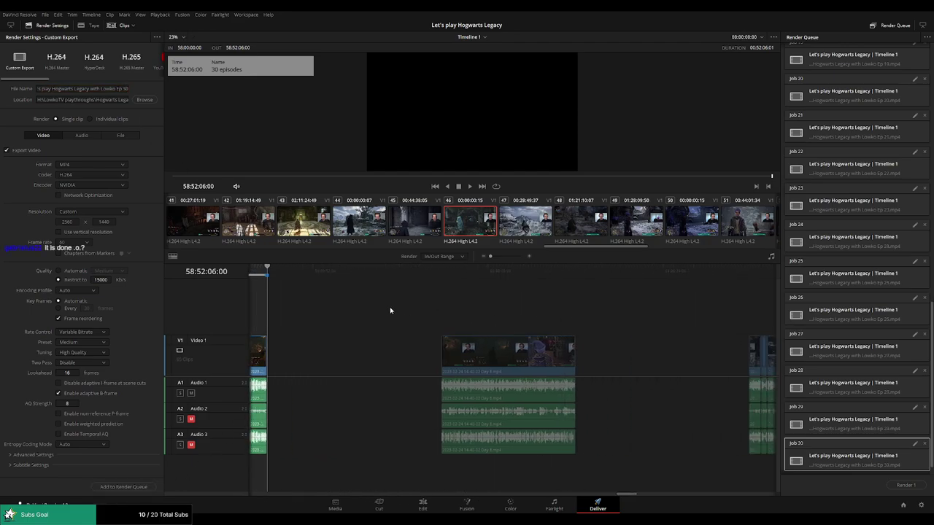
left_click(434, 273)
key("i")
left_click(567, 274)
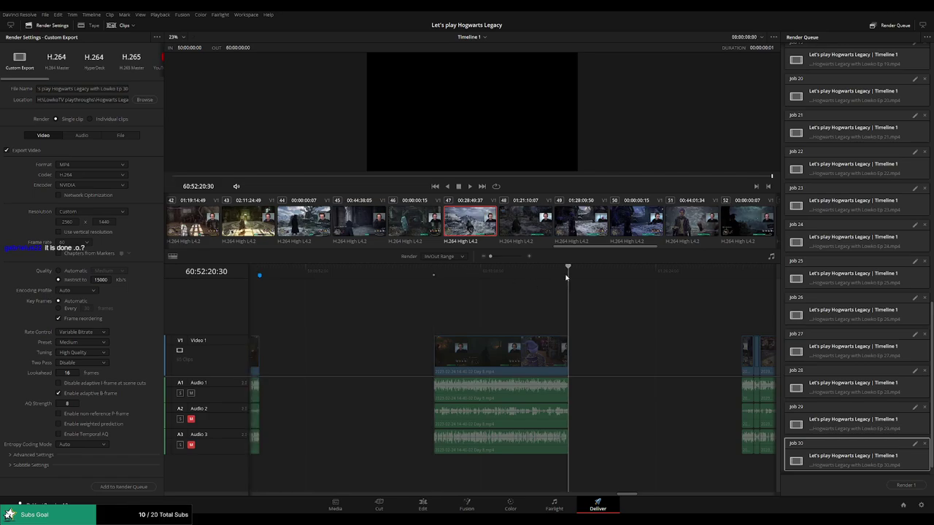
key("o")
triple_click(127, 89)
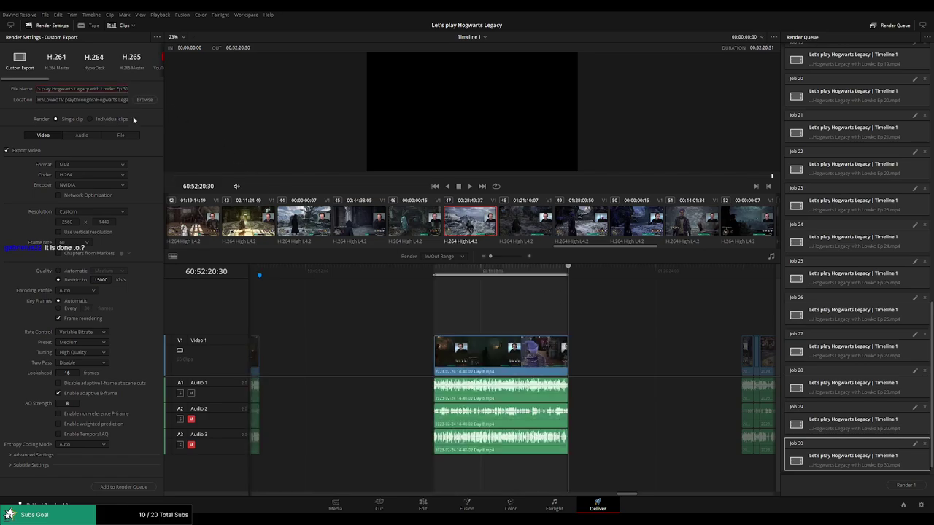
key("End")
key("BackSpace")
type("1")
left_click(121, 487)
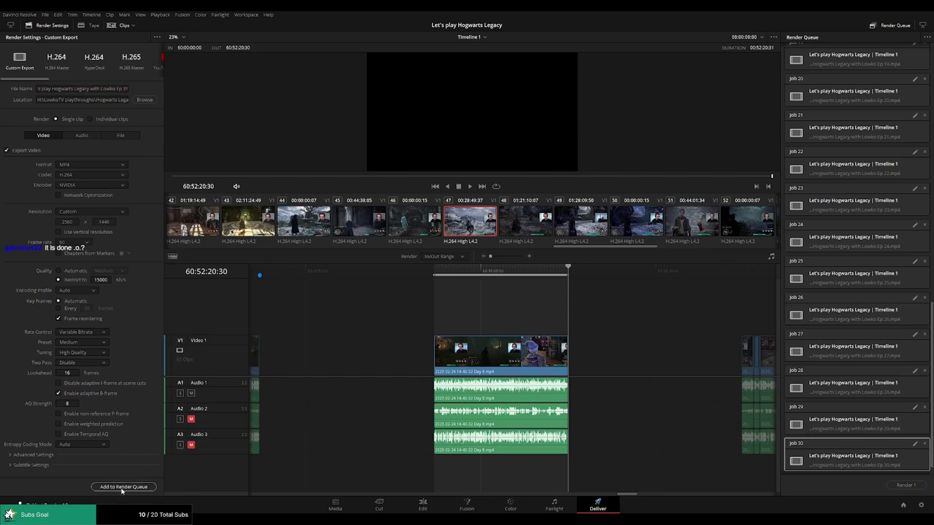
- Mark the next clip's range and add it to the queue as Ep 32
left_click(431, 280)
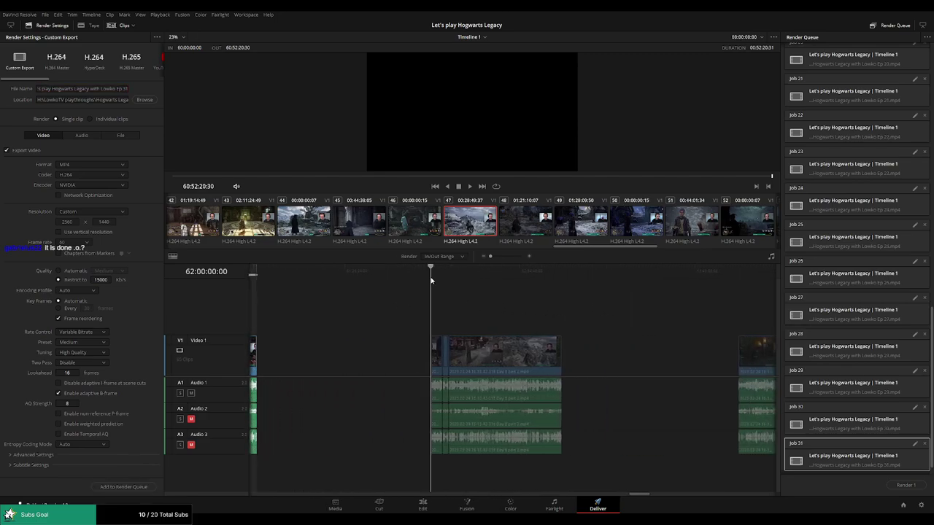
key("o")
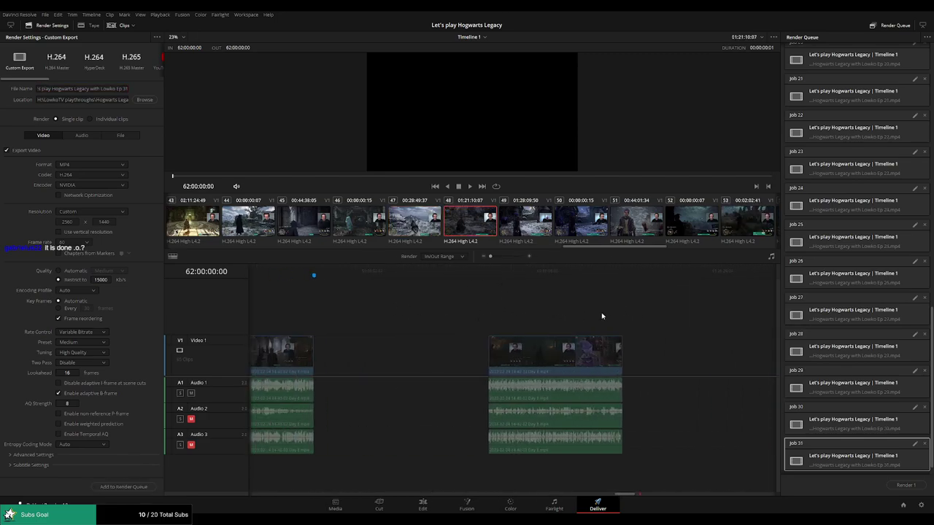
left_click(512, 302)
key("o")
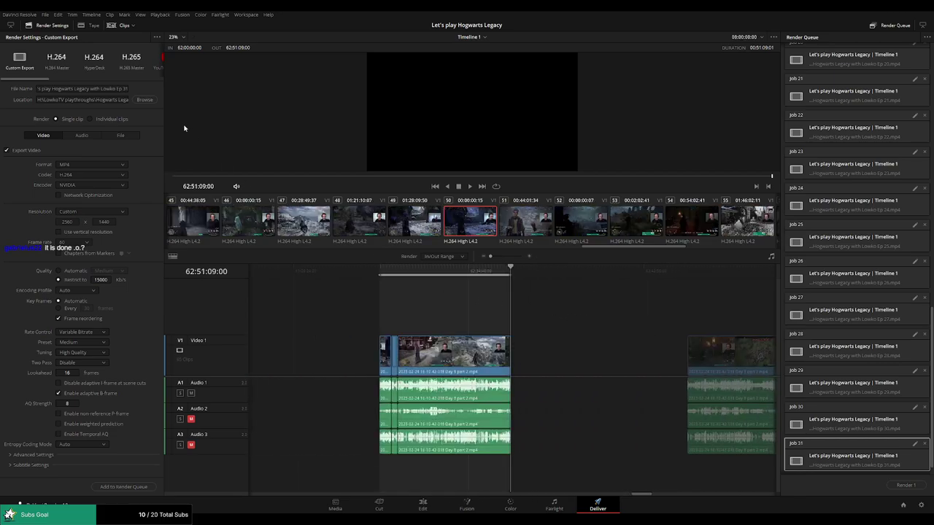
key("BackSpace")
type("2")
left_click(123, 487)
- Set In/Out around the next clip and queue it as the Ep 33 export
scroll(569, 336, "right", 5)
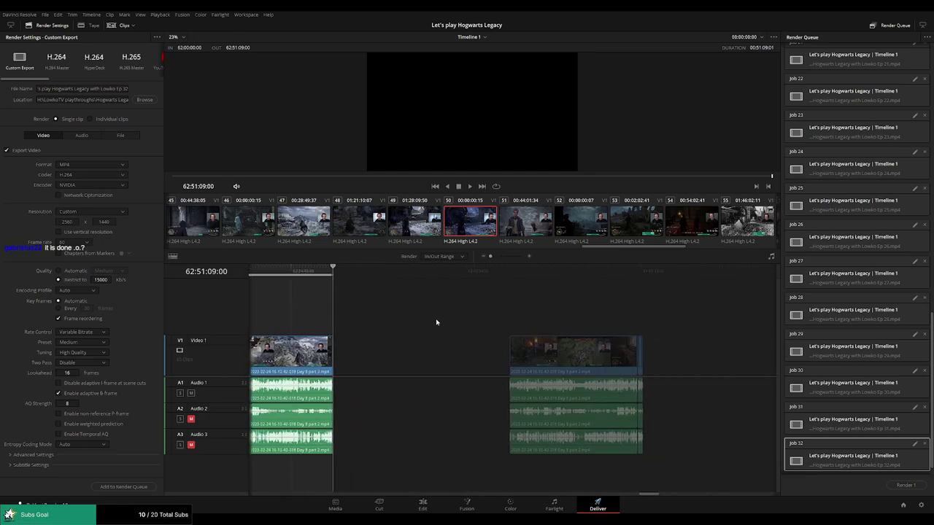
left_click(438, 276)
key("i")
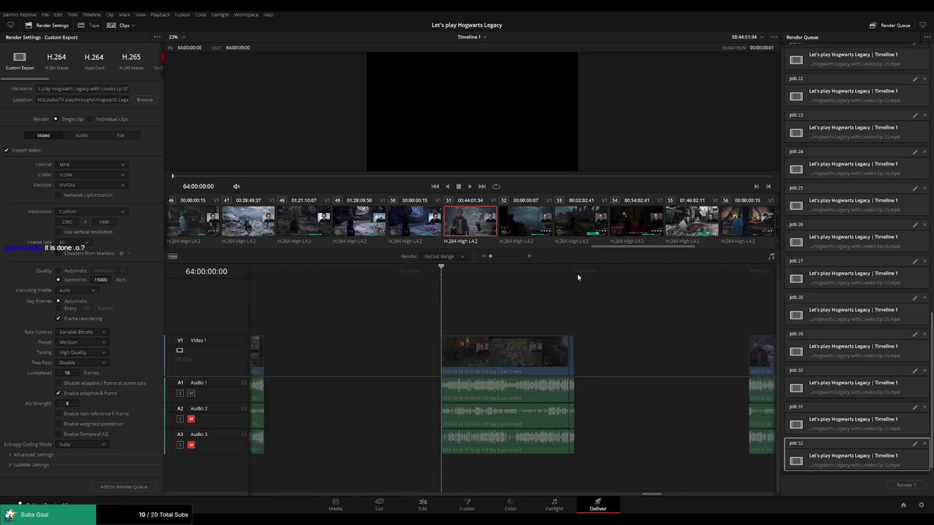
left_click(577, 274)
key("o")
left_click(125, 88)
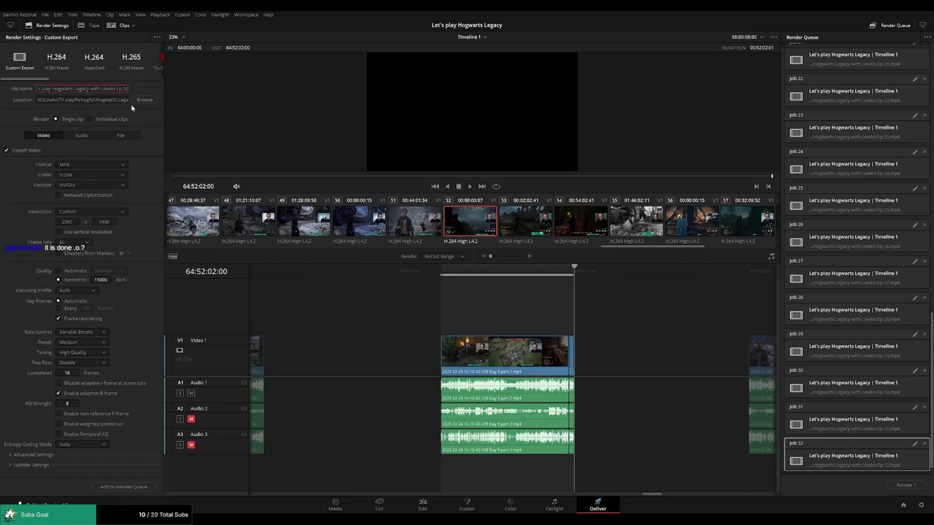
key("BackSpace")
type("3")
left_click(123, 487)
- Set In/Out around the next clip and queue it as the Ep 34 export
scroll(527, 317, "down", 2)
scroll(343, 309, "down", 4)
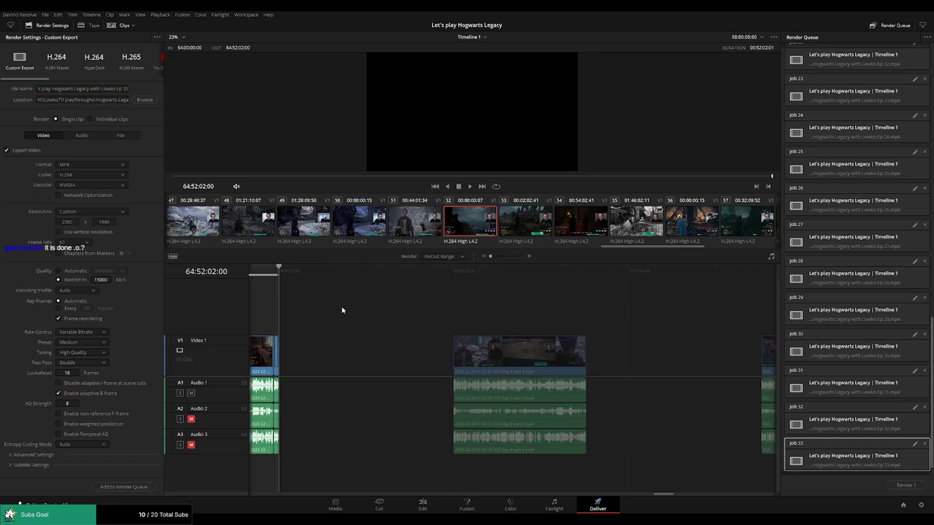
left_click(448, 277)
key("i")
scroll(471, 296, "down", 3)
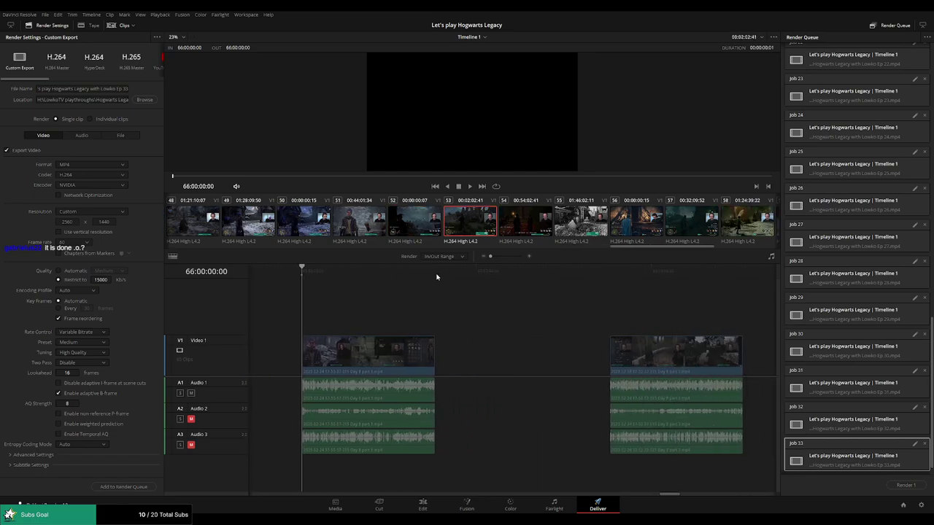
left_click(436, 273)
key("o")
left_click(127, 89)
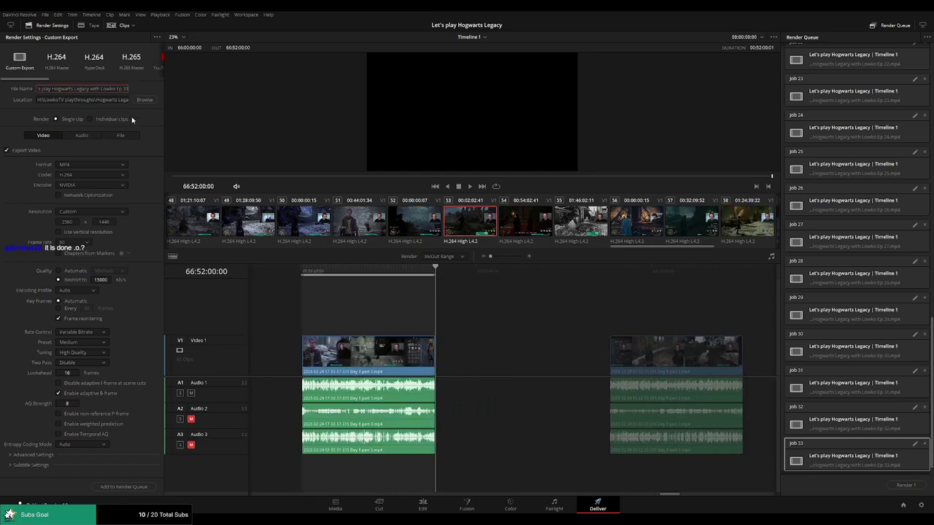
key("BackSpace")
type("4")
left_click(141, 488)
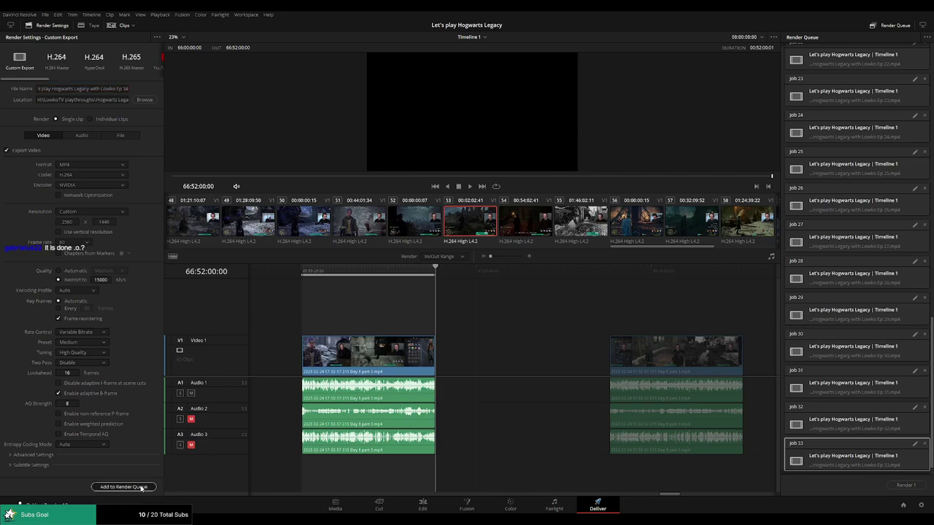
scroll(413, 306, "down", 3)
- Mark the next clip's range and queue it as the Ep 35 export
left_click(436, 273)
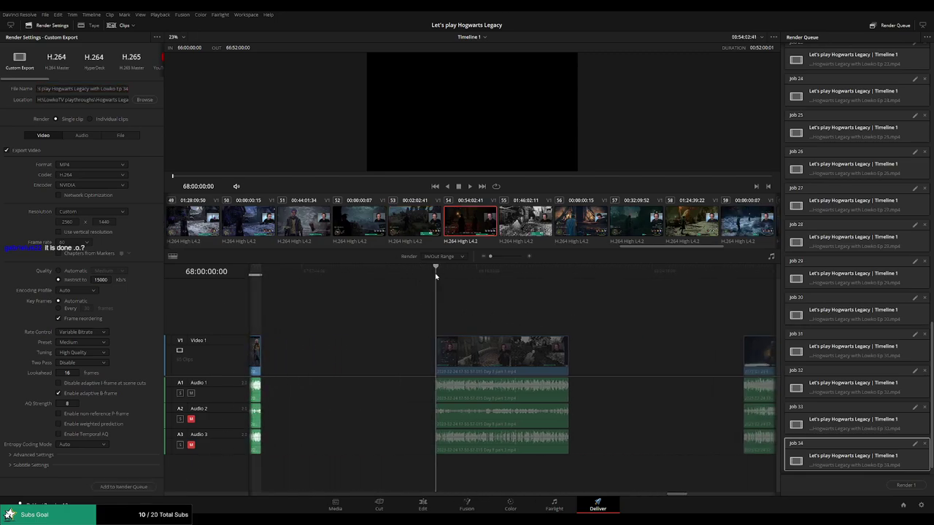
left_click(568, 272)
key("o")
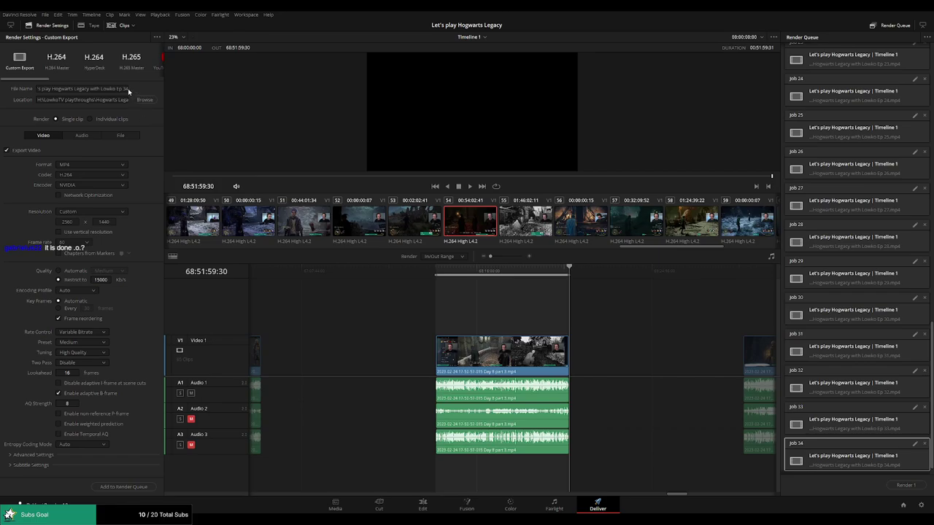
left_click(126, 89)
key("BackSpace")
type("5")
left_click(142, 486)
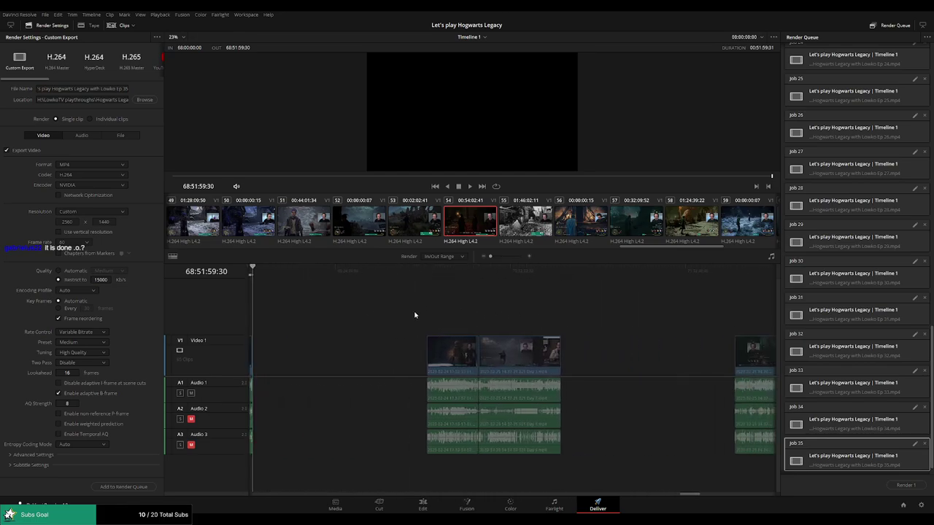
- Mark the following clip's range and add it to the queue as Ep 36
left_click(428, 274)
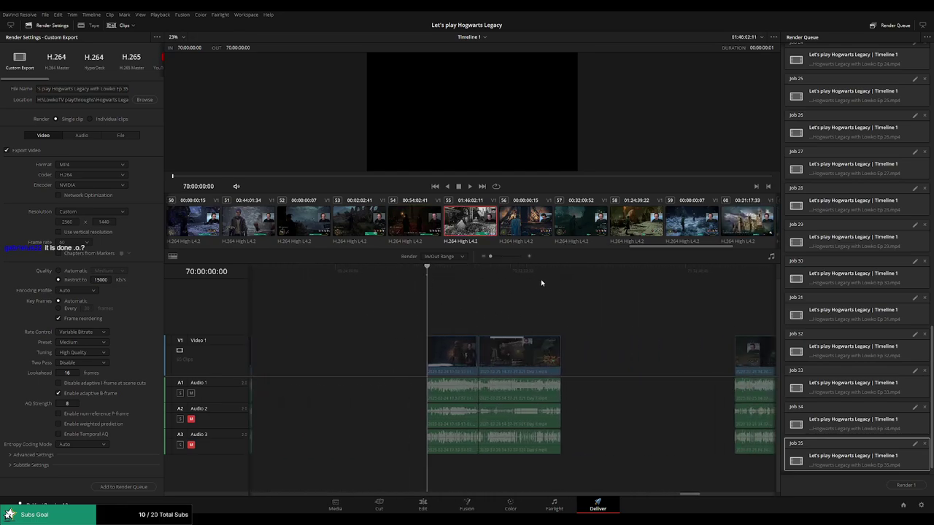
key("Down")
key("o")
left_click(129, 89)
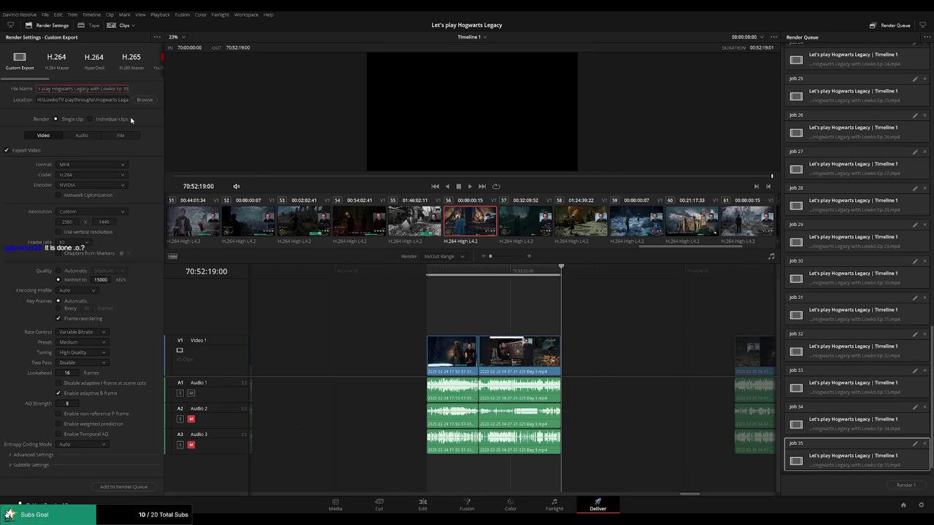
key("BackSpace")
type("6")
left_click(123, 487)
- Mark the next recording's range and queue it with the file name numbered 37
scroll(511, 306, "right", 5)
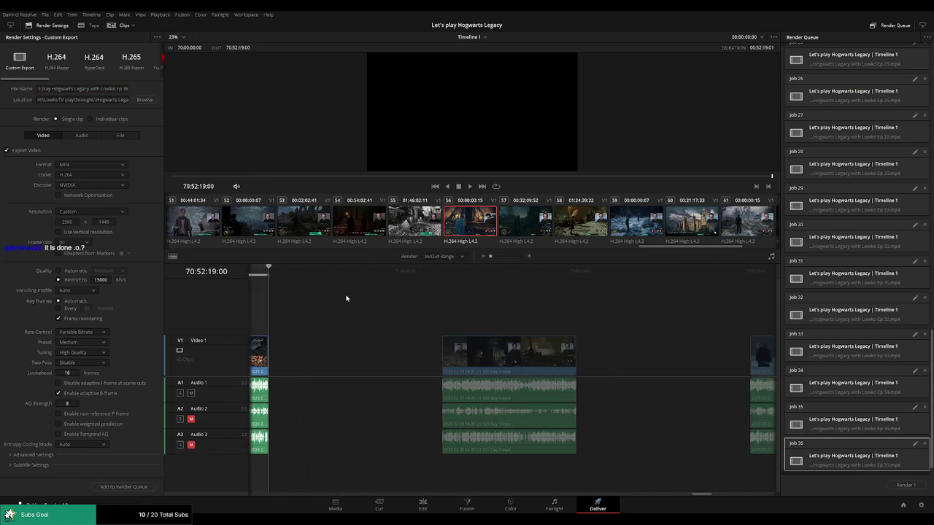
left_click(434, 277)
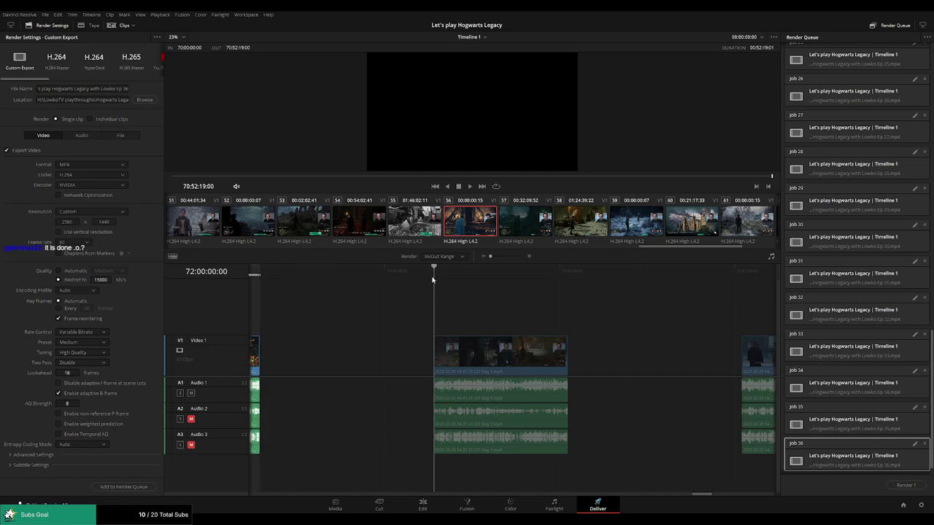
left_click(569, 280)
key("o")
double_click(126, 90)
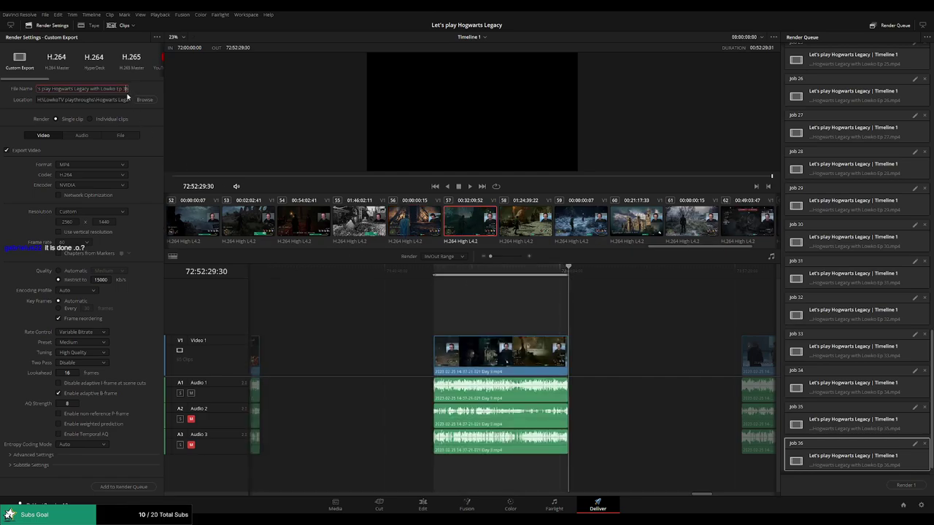
type("37")
left_click(124, 487)
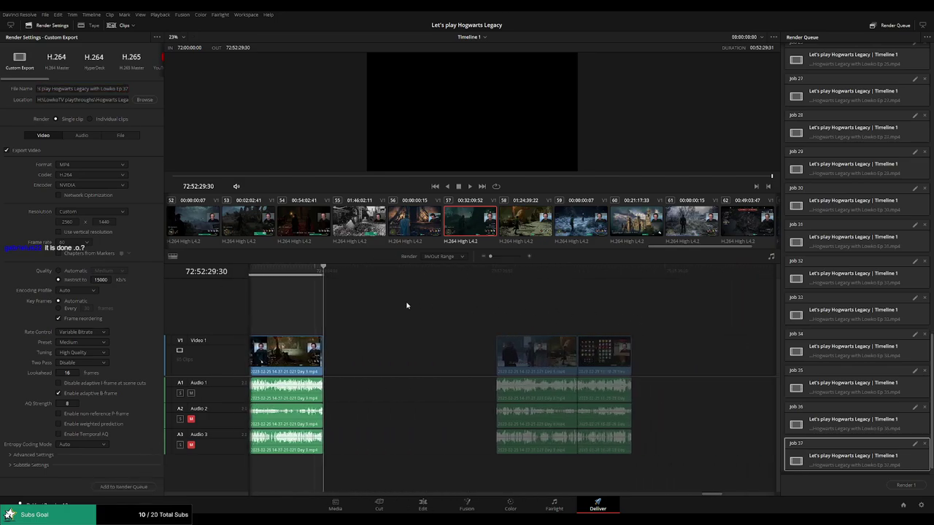
- Mark the range ending at 74:52:51:00 and queue it as the Ep 38 export
left_click(434, 274)
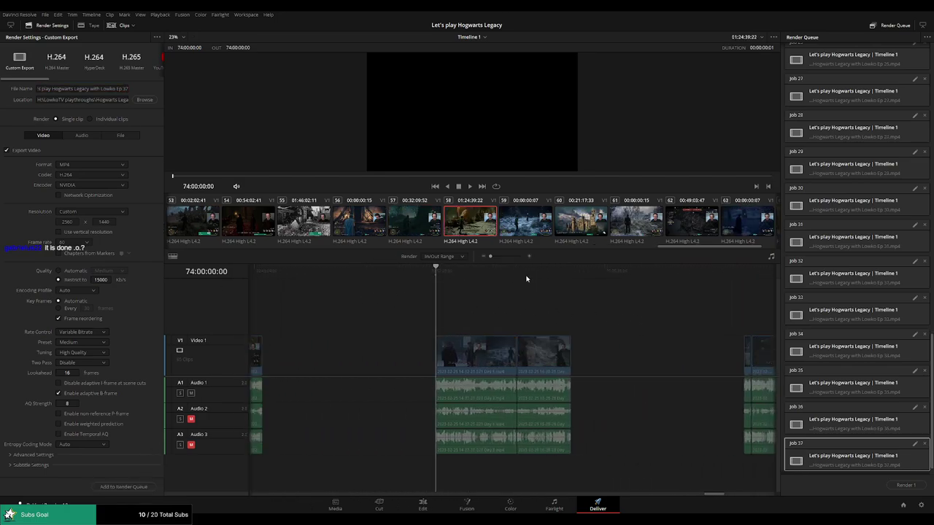
left_click(566, 281)
key("o")
triple_click(125, 88)
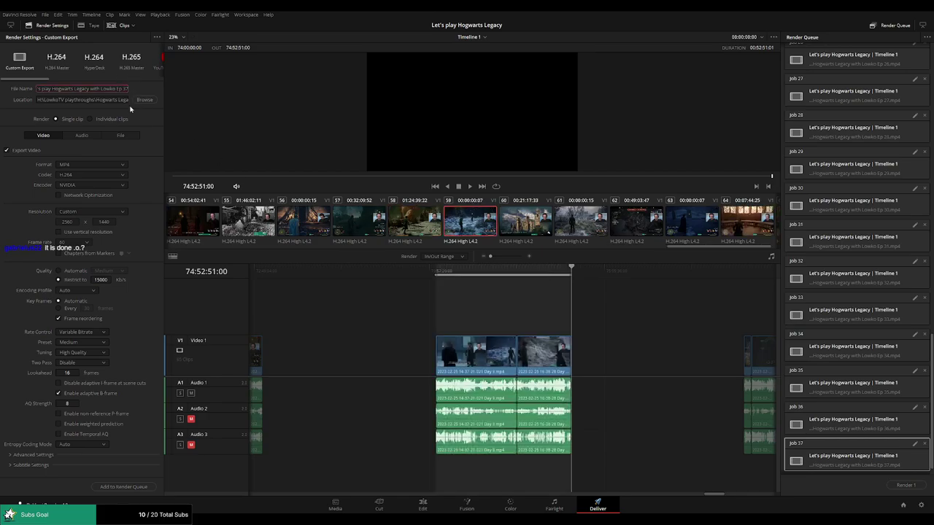
key("End")
key("BackSpace")
type("8")
left_click(123, 486)
scroll(437, 328, "right", 5)
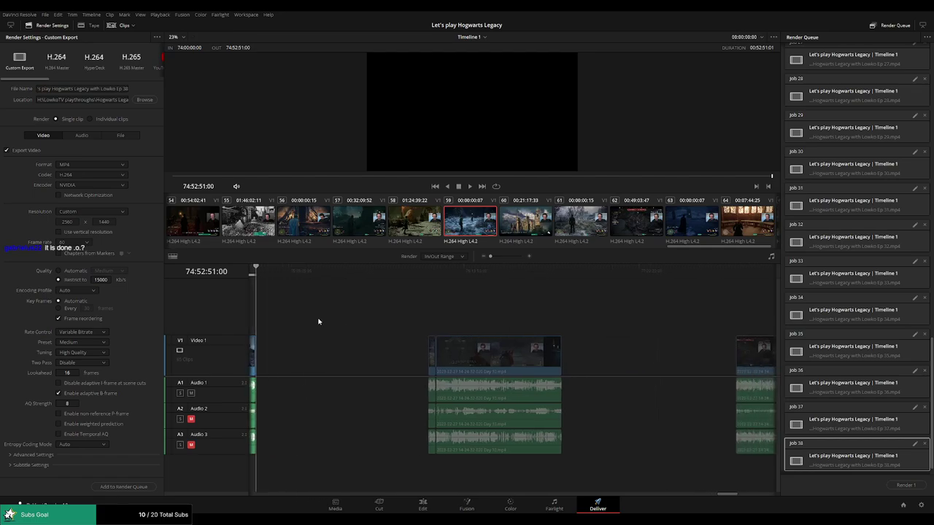
left_click(428, 272)
- Mark the range ending at 76:52:09:00 and queue it as the Ep 39 export
left_click(561, 276)
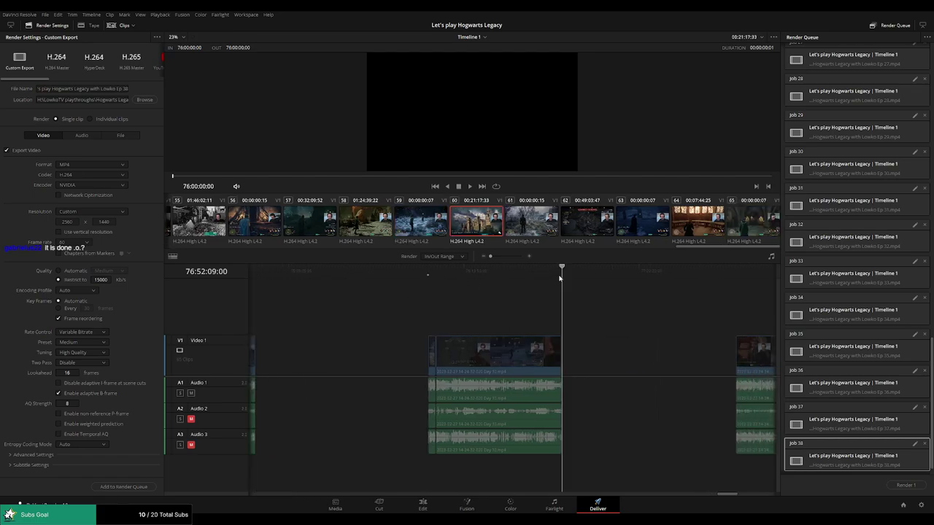
key("o")
left_click(126, 89)
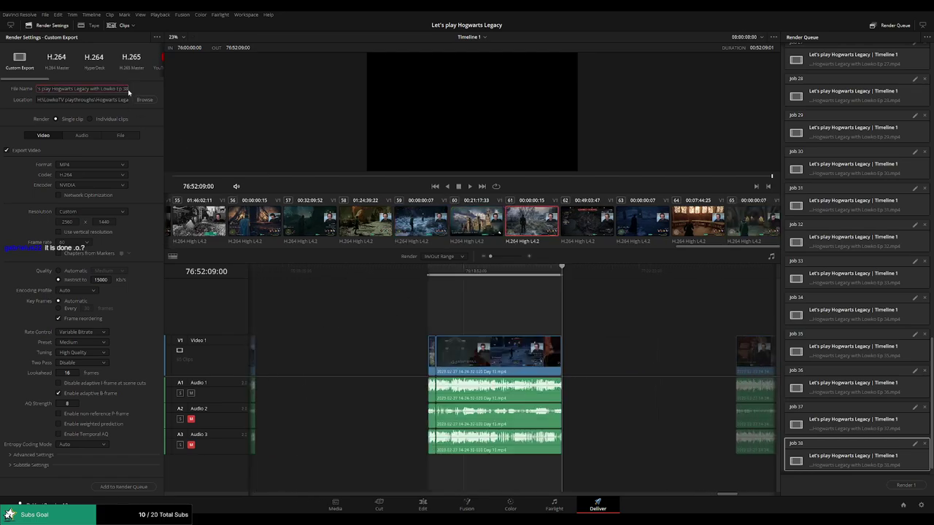
key("BackSpace")
type("9")
left_click(124, 486)
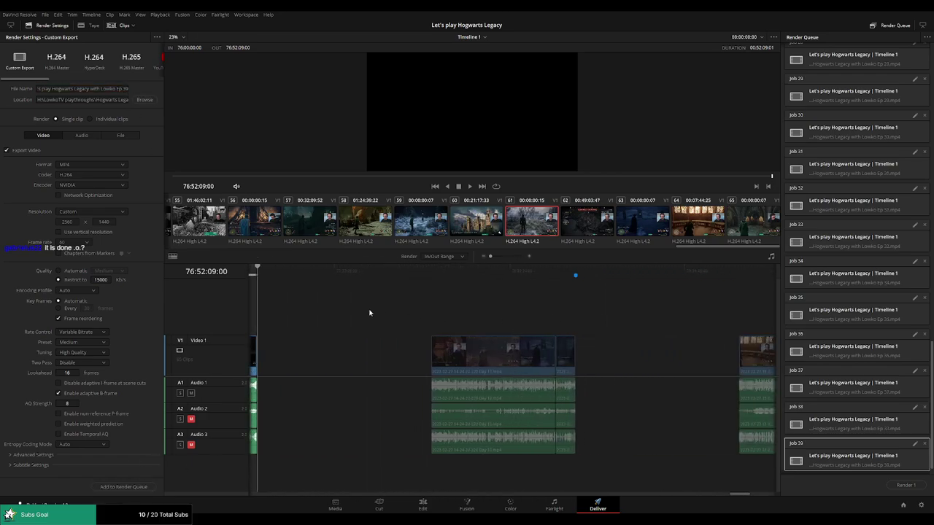
- Mark the next range ending at 78:56:15:30 and queue it as Ep 40
left_click(431, 278)
left_click(585, 272)
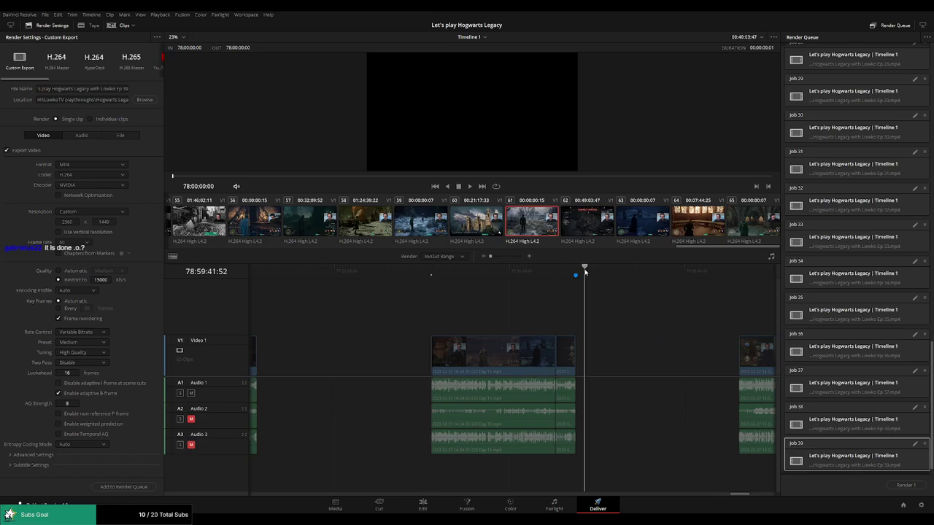
left_click(576, 271)
key("o")
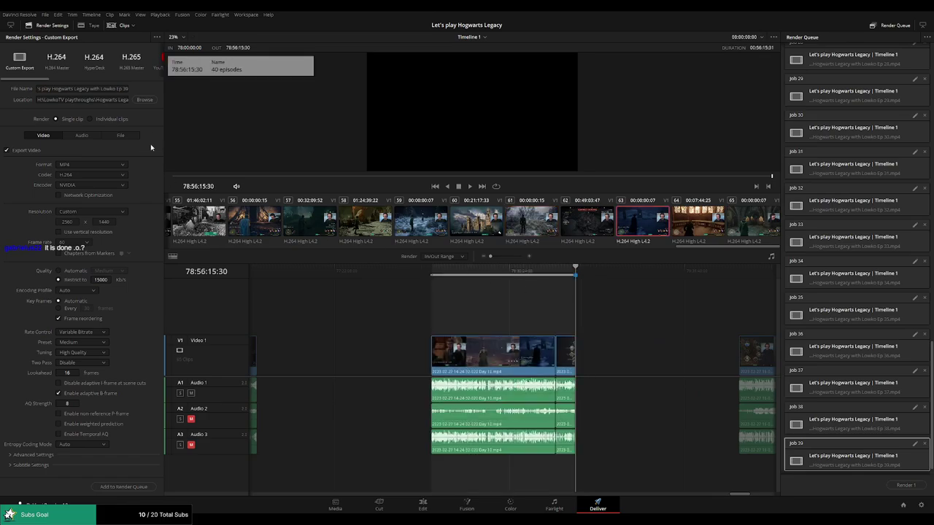
left_click(130, 89)
key("BackSpace")
key("BackSpace")
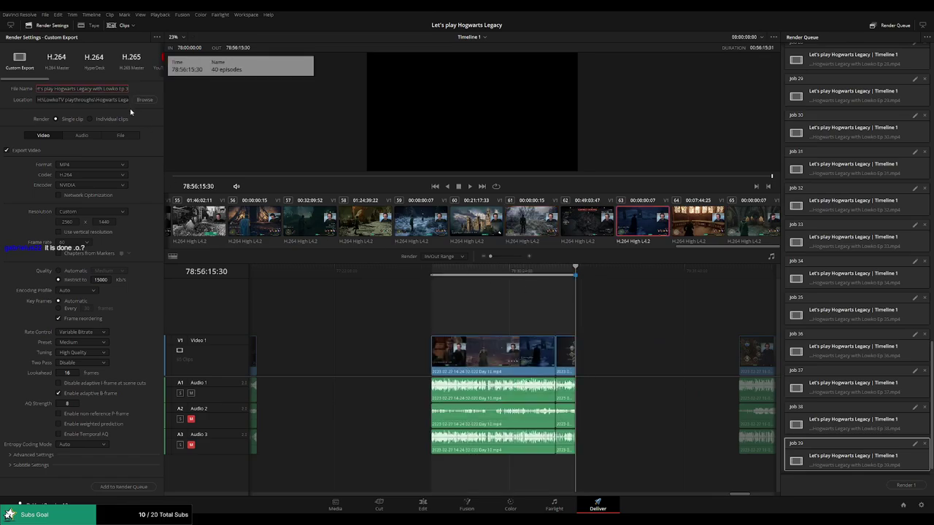
type("40")
left_click(146, 487)
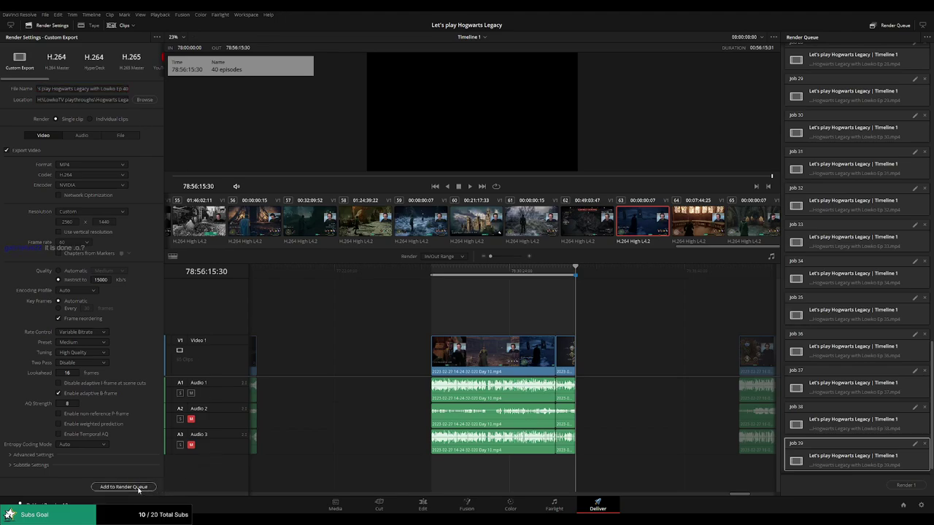
- Mark the final range ending at 80:59:03:24 and queue it as Ep 41
scroll(411, 320, "right", 3)
scroll(411, 320, "right", 1)
left_click(453, 285)
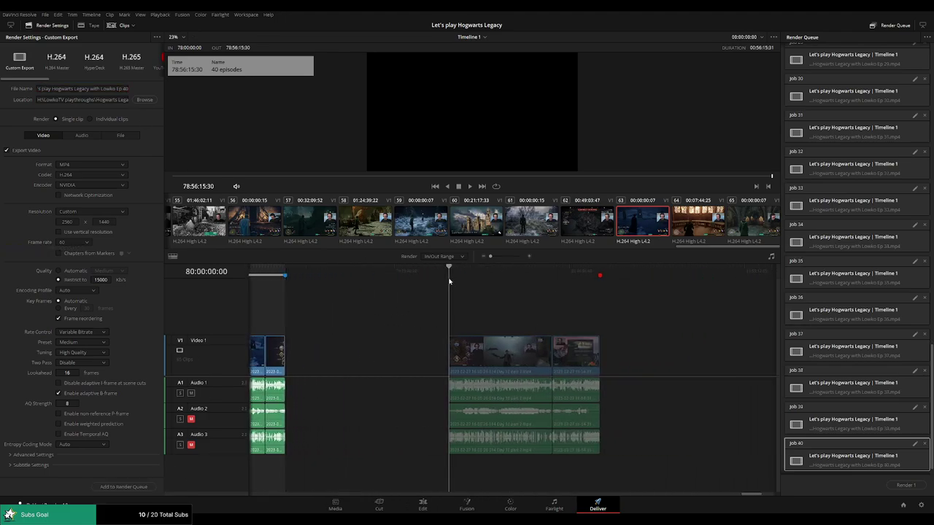
left_click_drag(625, 289, 599, 288)
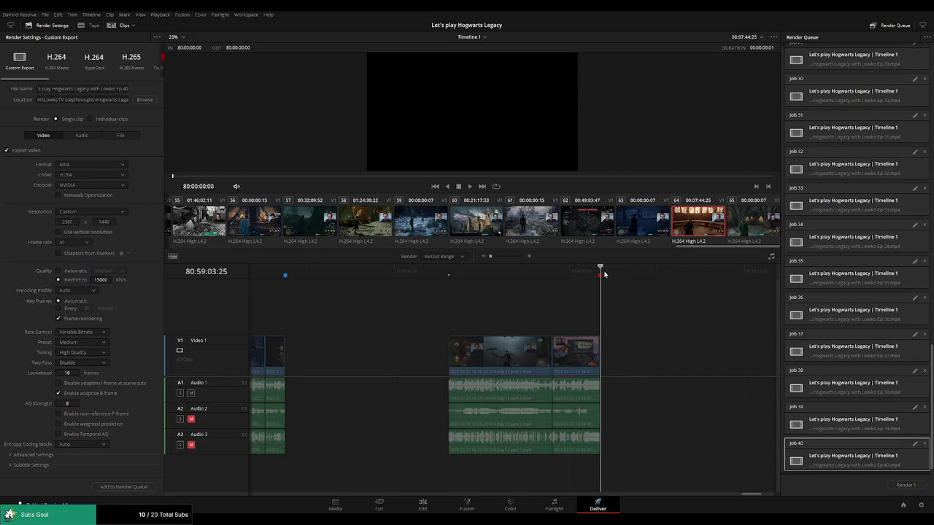
key("x")
left_click(128, 89)
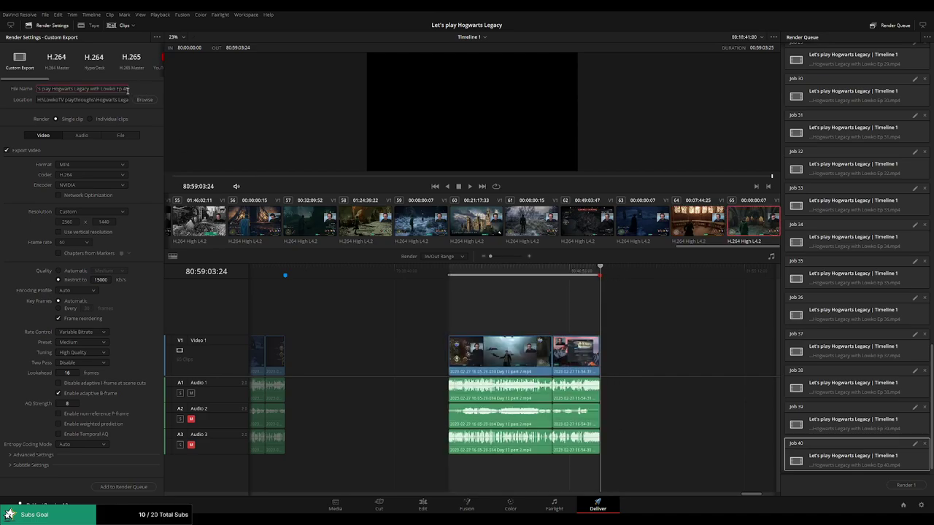
type("1")
left_click(123, 486)
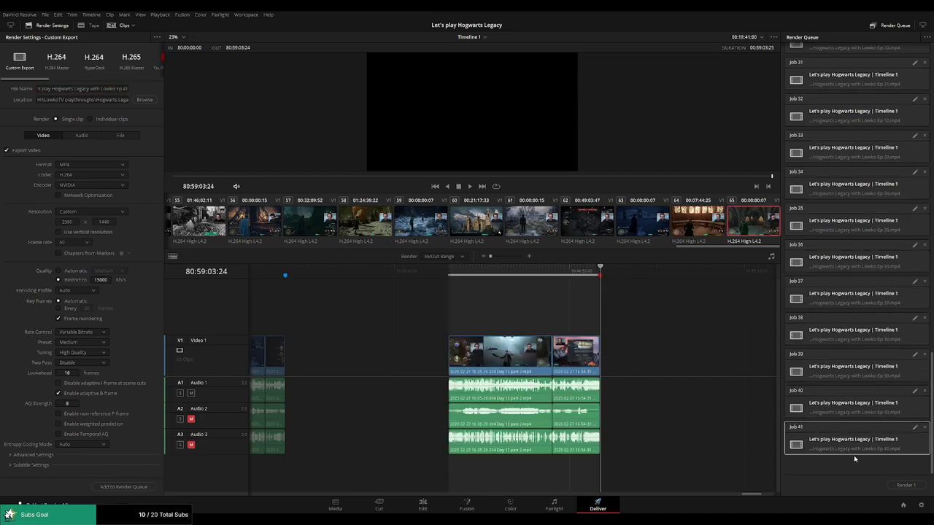
mouse_move(847, 458)
left_mouse_down()
mouse_move(905, 40)
mouse_move(899, 92)
mouse_move(867, 91)
left_mouse_up()
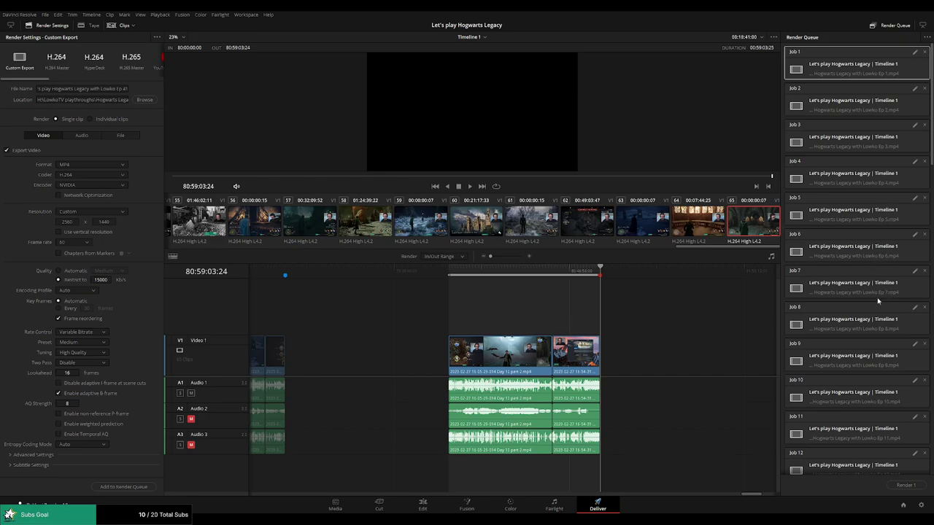
scroll(893, 399, "down", 2)
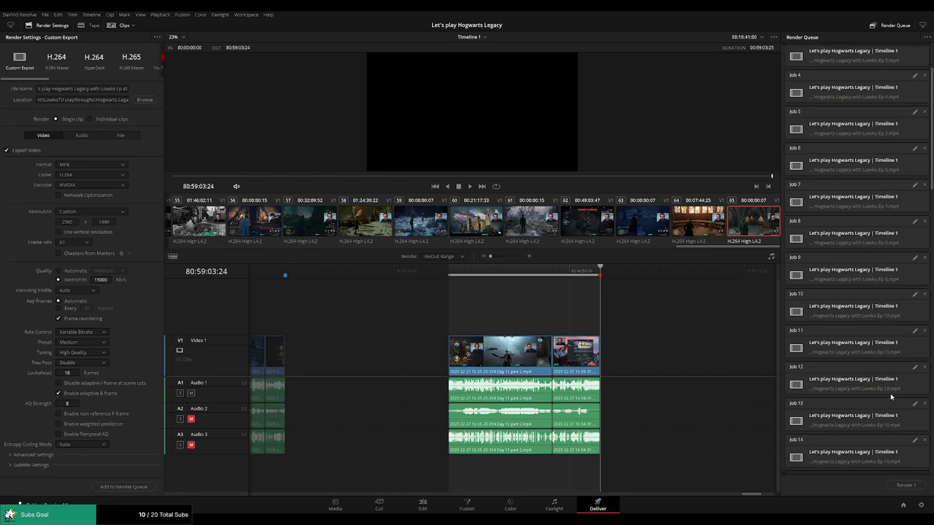
scroll(887, 416, "down", 2)
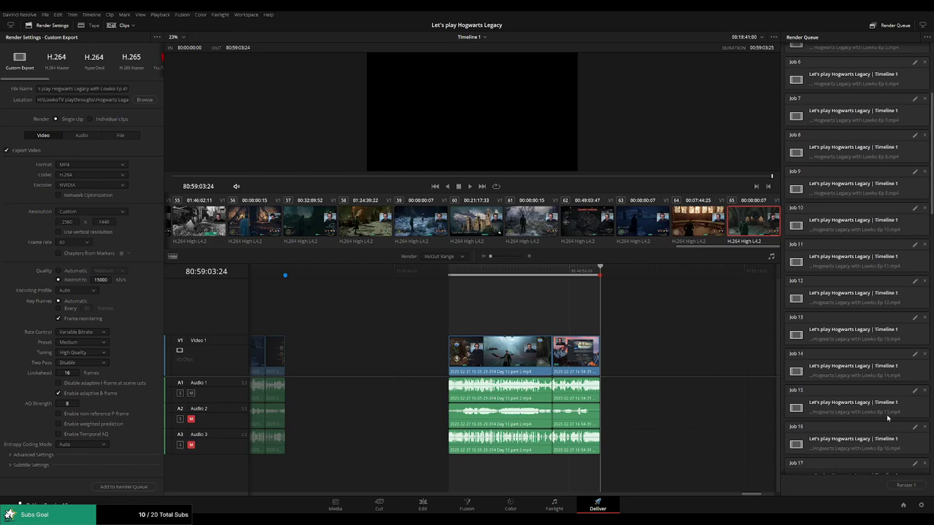
scroll(888, 416, "down", 2)
scroll(887, 418, "down", 3)
scroll(887, 418, "down", 2)
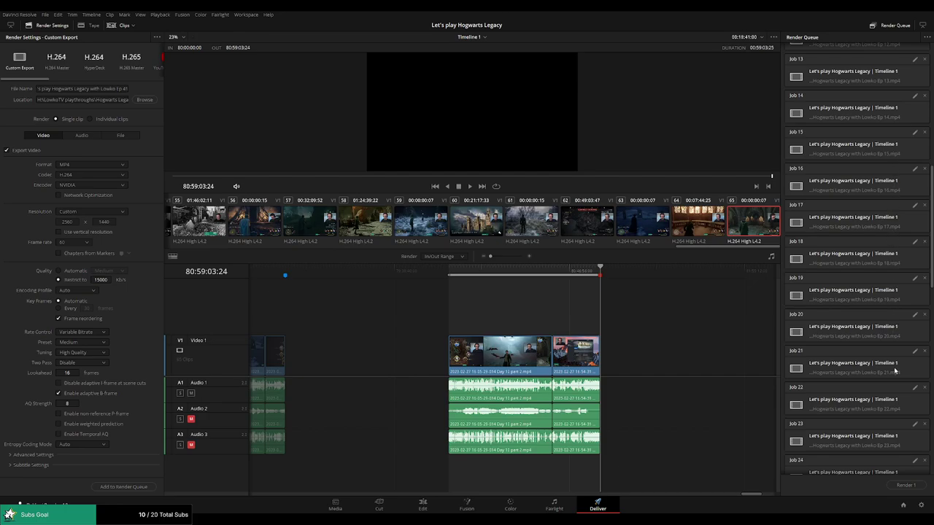
scroll(892, 400, "down", 3)
scroll(892, 398, "down", 4)
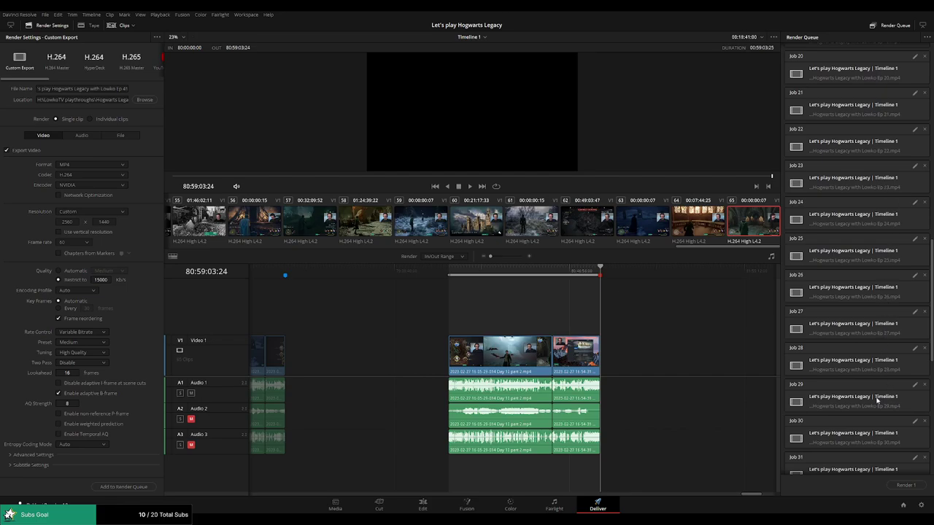
scroll(890, 423, "down", 3)
scroll(891, 427, "down", 8)
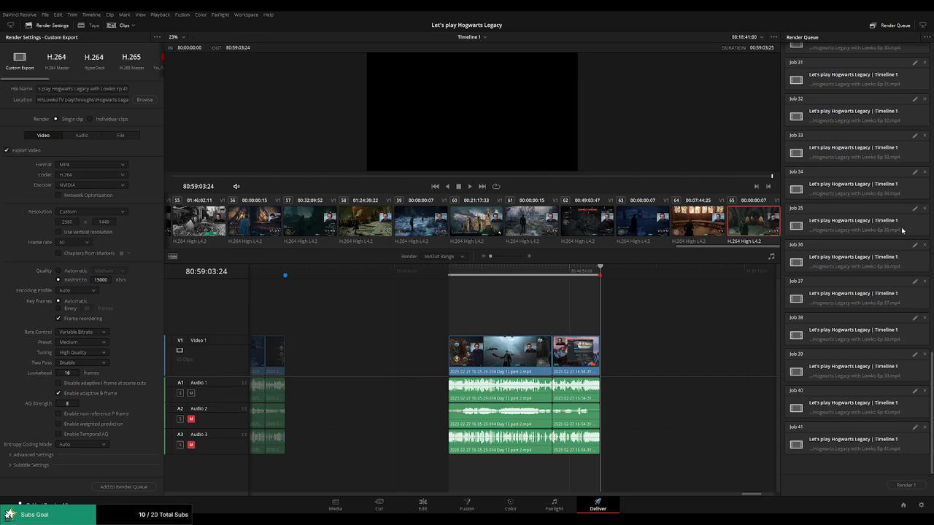
scroll(901, 219, "up", 2)
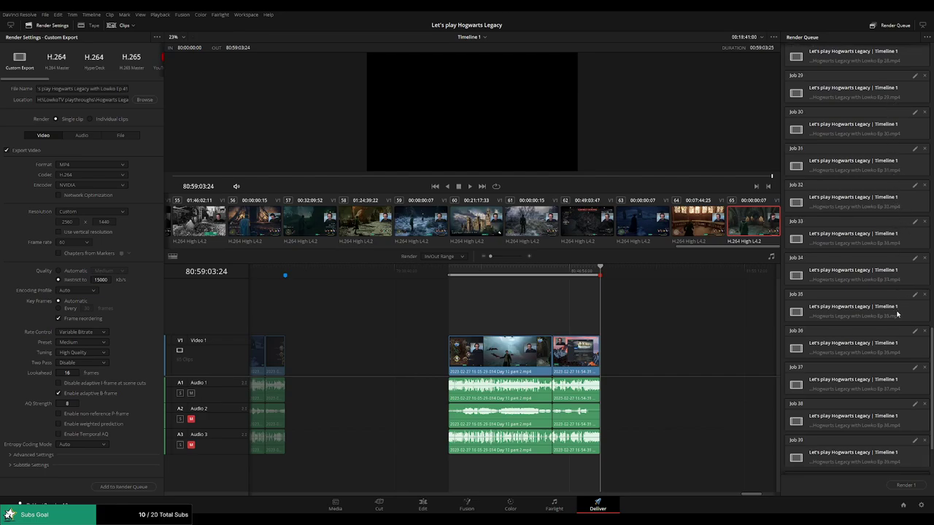
scroll(880, 386, "down", 2)
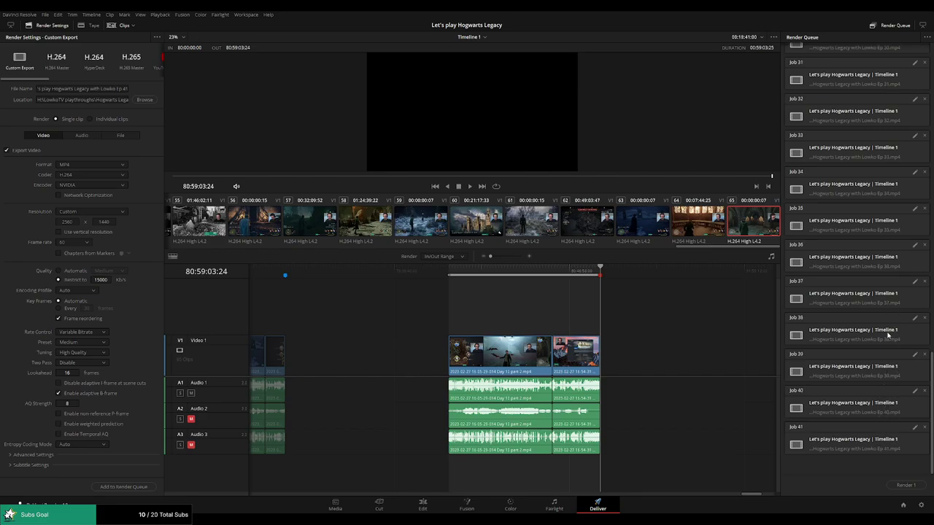
left_click(860, 462)
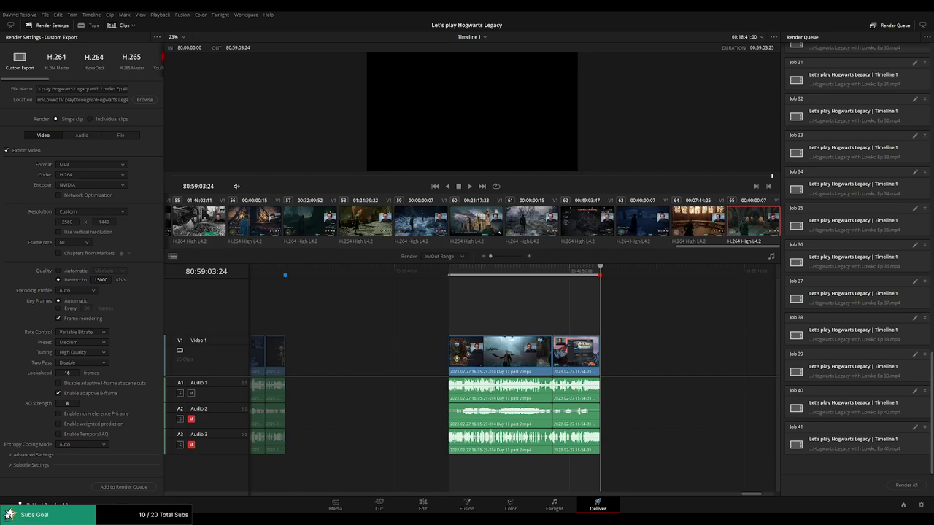